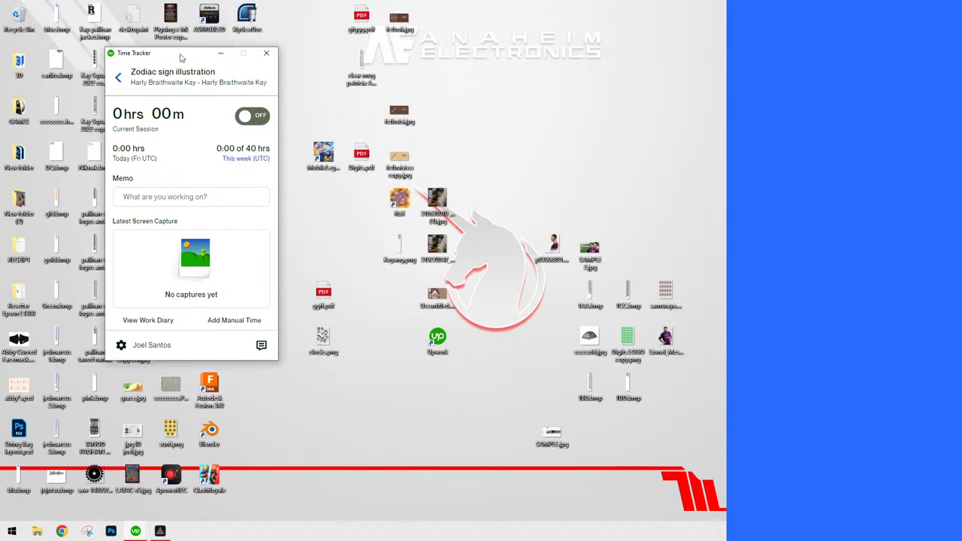
Launch Photoshop and turn on the Upwork time tracker for the Zodiac sign illustration contract
click(111, 532)
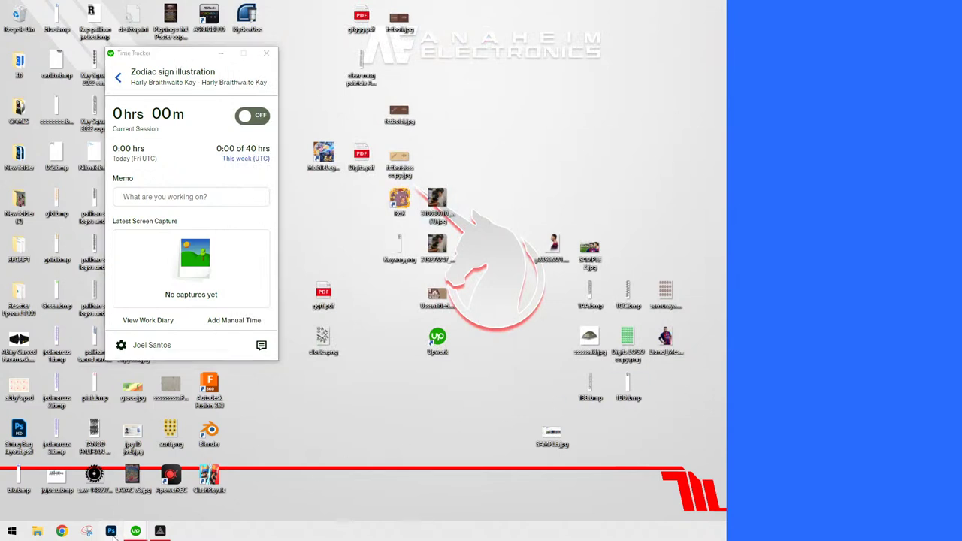
mouse_move(136, 528)
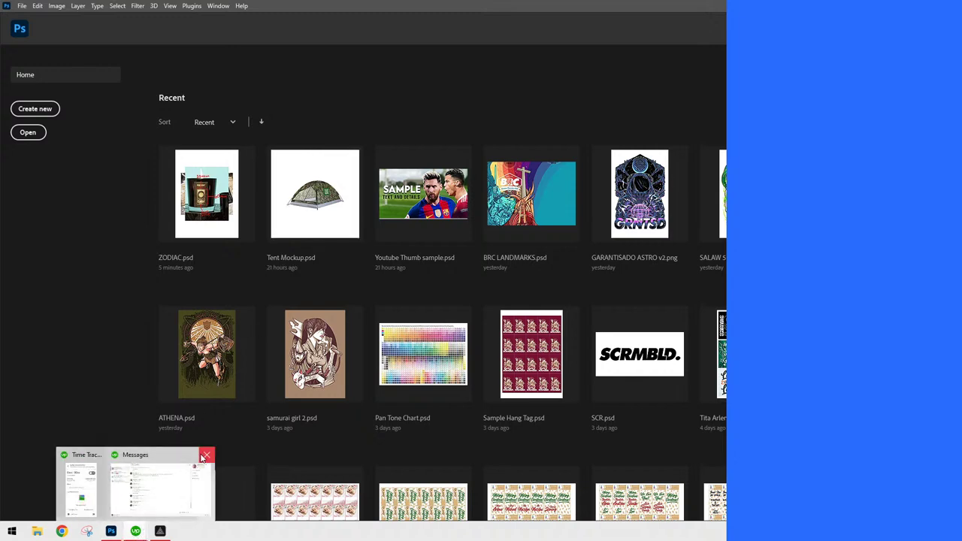
click(207, 455)
click(142, 476)
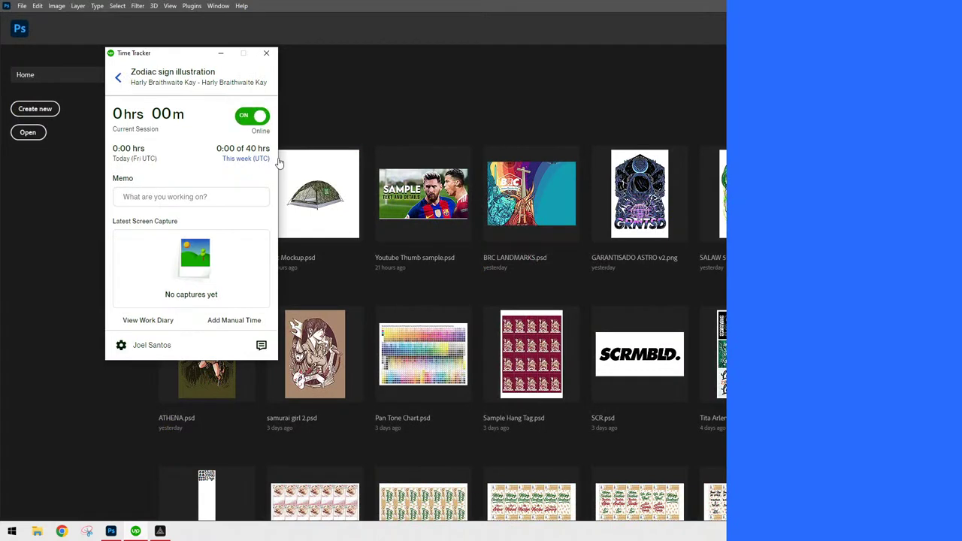
click(560, 70)
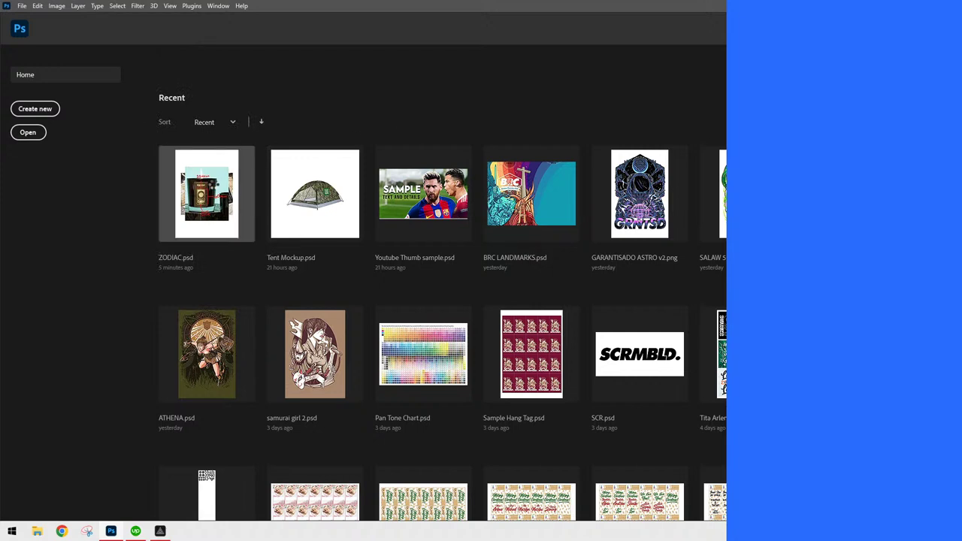
Open the recent file ZODIAC.psd
click(213, 183)
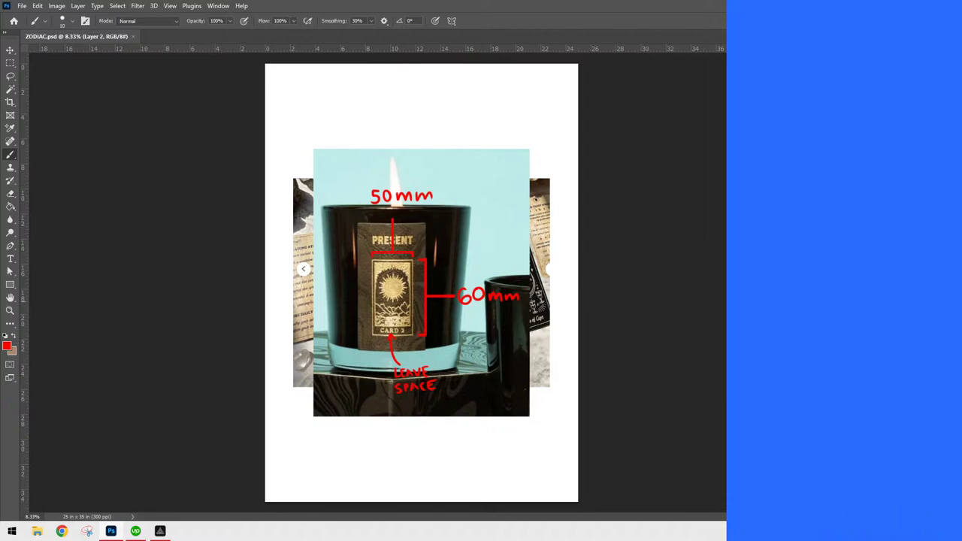
key(ctrl+n)
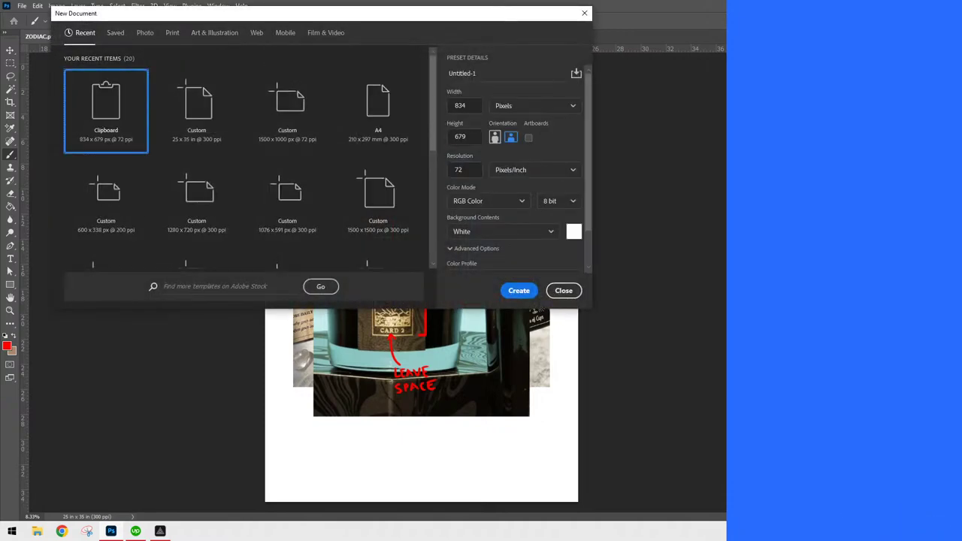
click(565, 288)
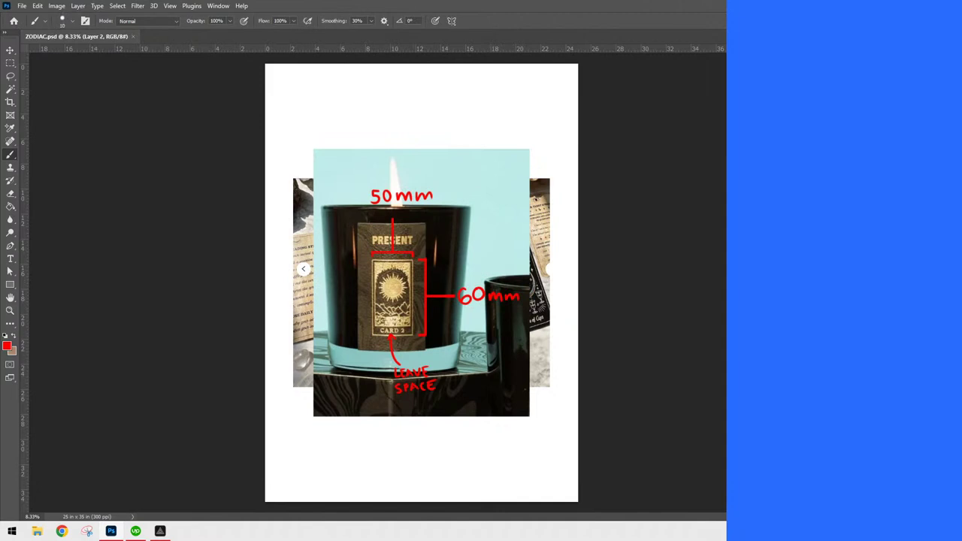
Draw a solid red portrait rectangle and resize it to 590.55 px wide and 932.65 px high near the page's left edge
click(11, 286)
drag(345, 156, 500, 400)
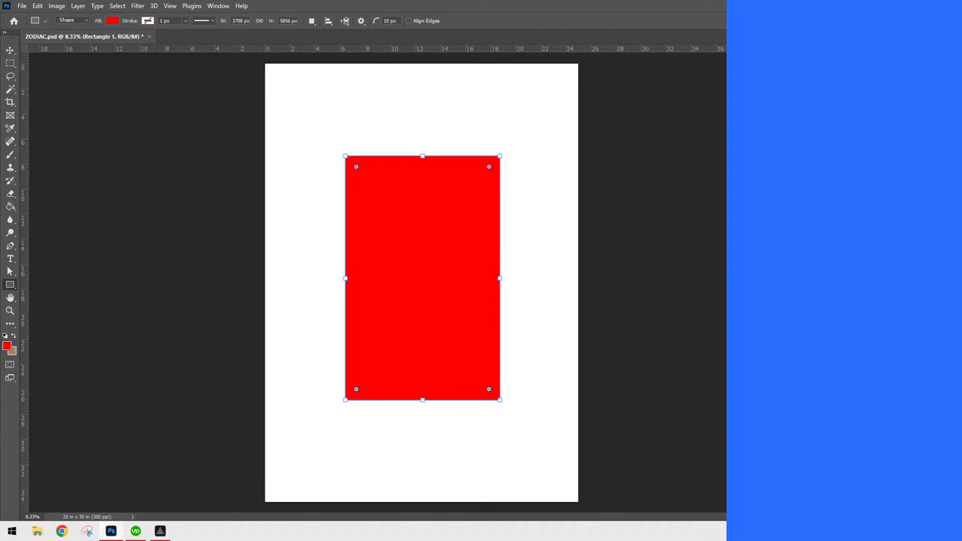
drag(345, 157, 371, 194)
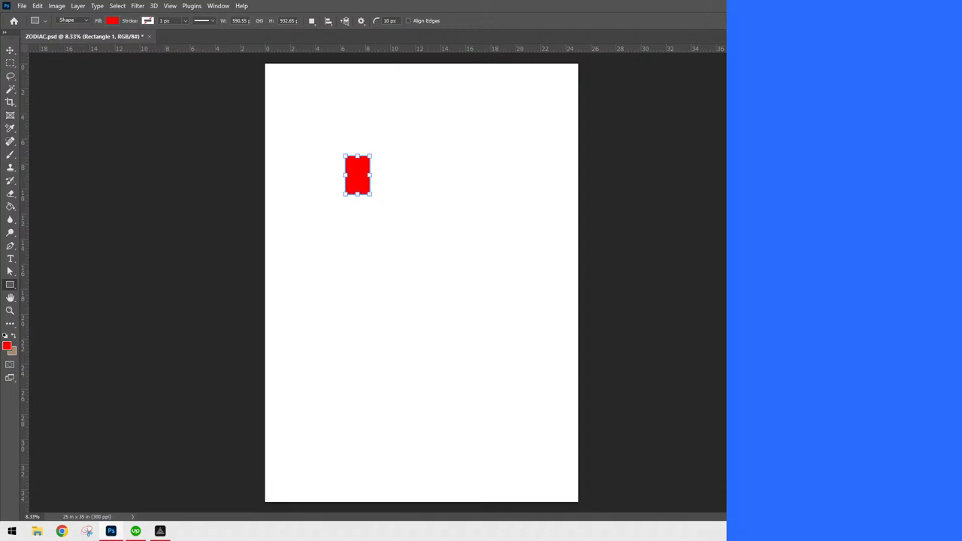
key(Return)
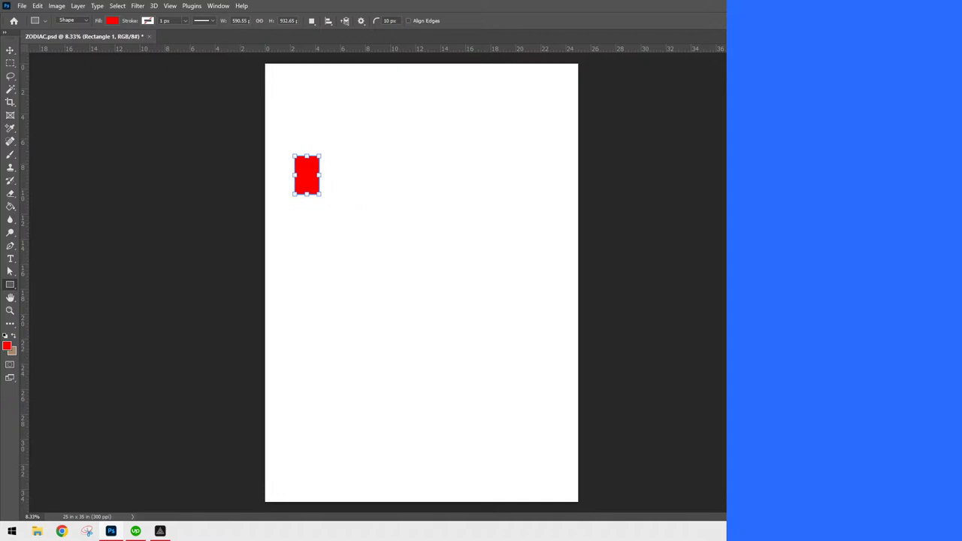
key(Return)
Scale the red rectangle up to about 5799 by 8221 px and center it on the page with Free Transform
key(ctrl+t)
drag(320, 185, 484, 419)
drag(439, 268, 468, 266)
drag(516, 153, 550, 113)
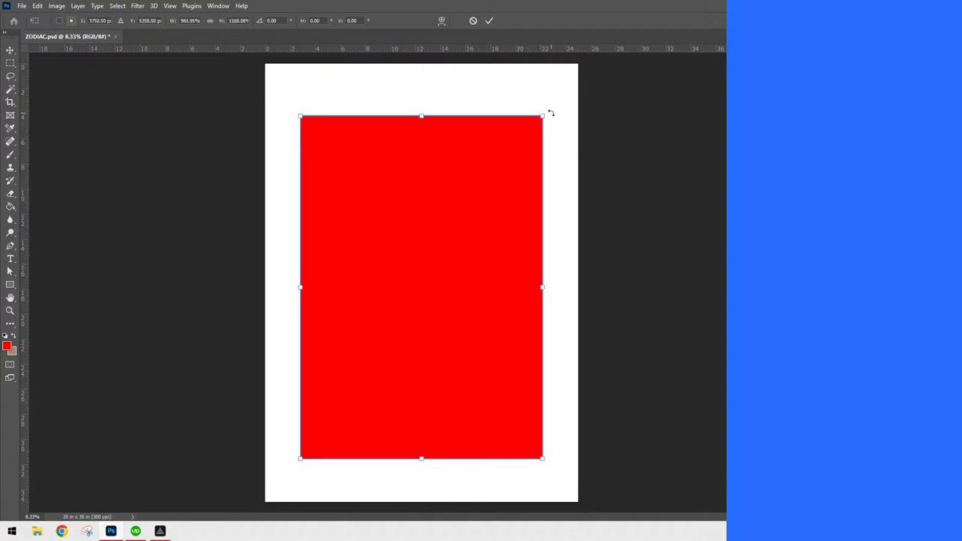
key(Return)
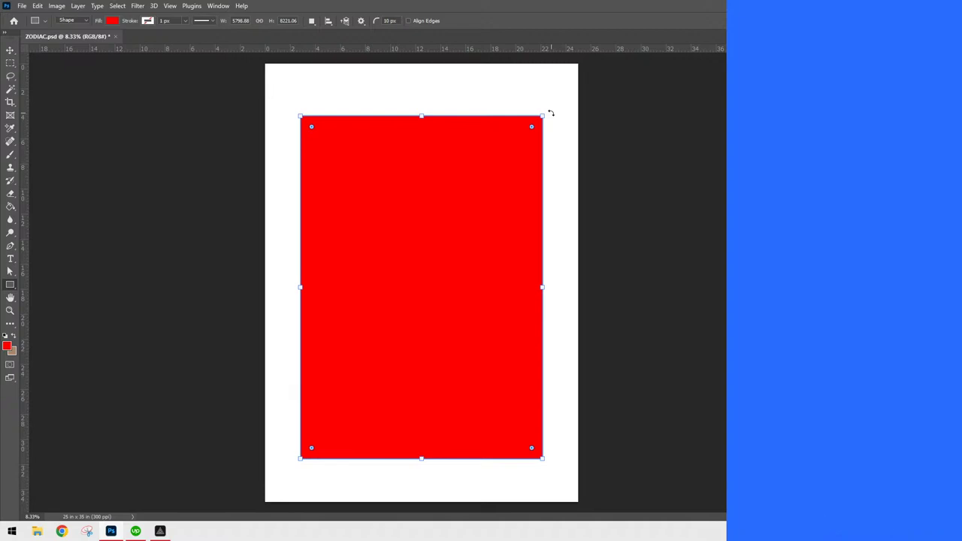
Hide the path outlines and change the large rectangle's fill color to black (000000)
key(ctrl+h)
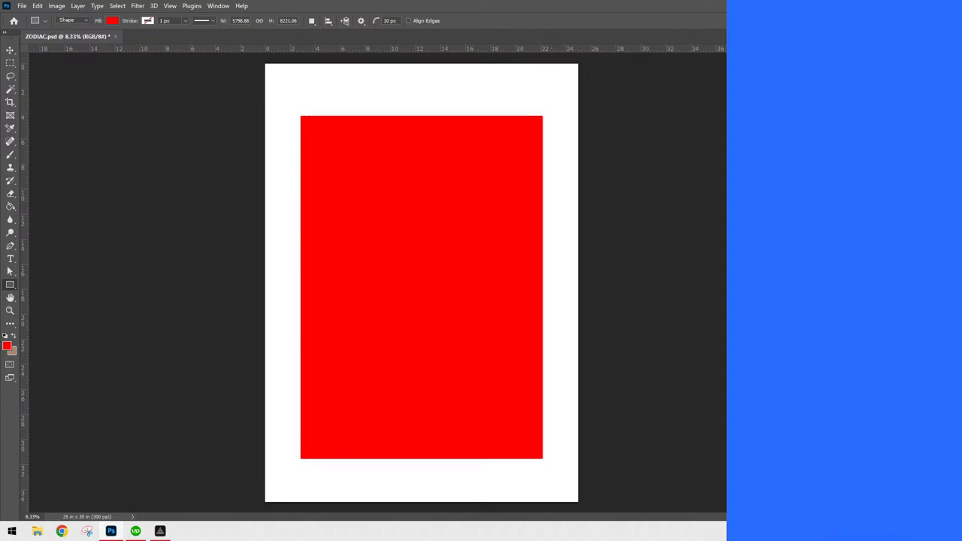
key(ctrl+j)
double_click(846, 391)
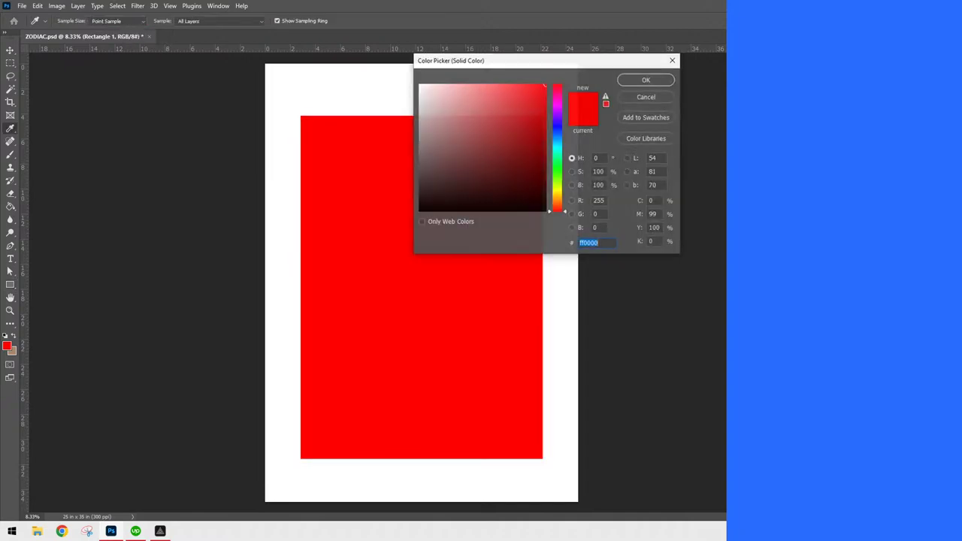
text(000000)
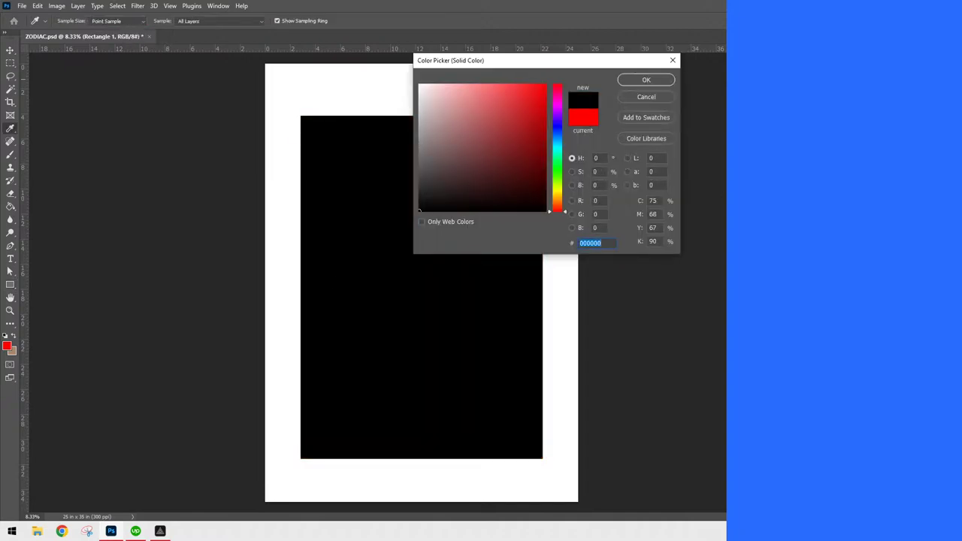
click(663, 82)
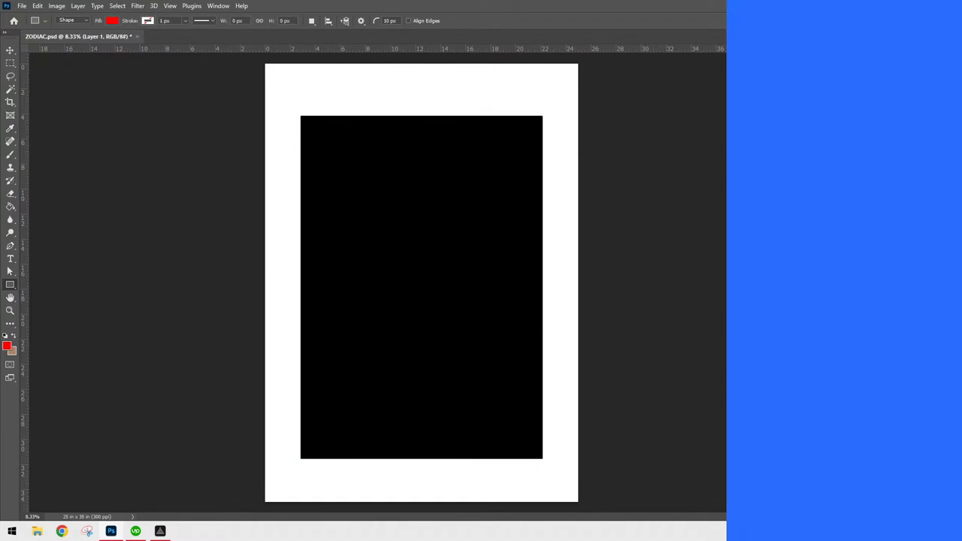
Hide the black rectangle to expose the tarot card photo on Layer 1, and check the time tracker
click(826, 390)
click(825, 406)
key(ctrl+plus)
key(ctrl+plus)
key(ctrl+plus)
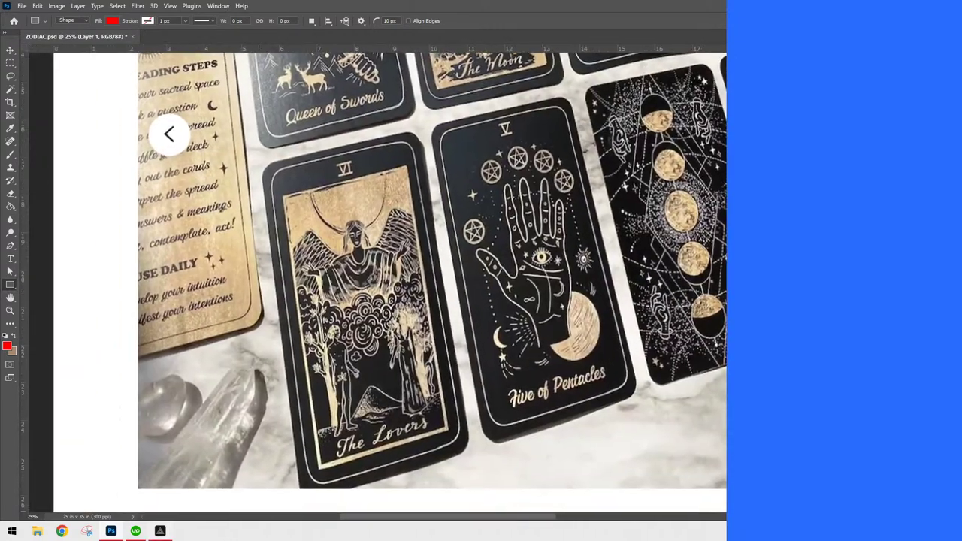
click(136, 532)
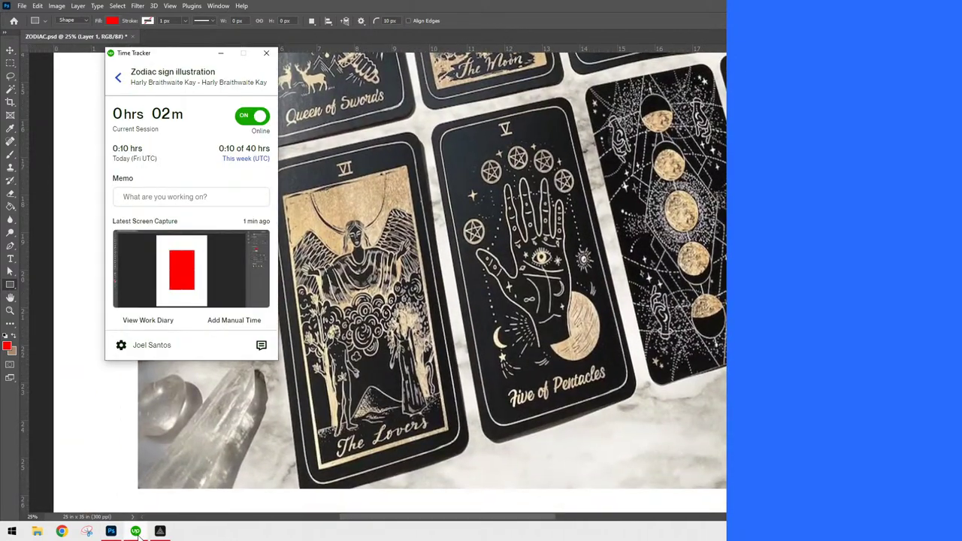
click(136, 532)
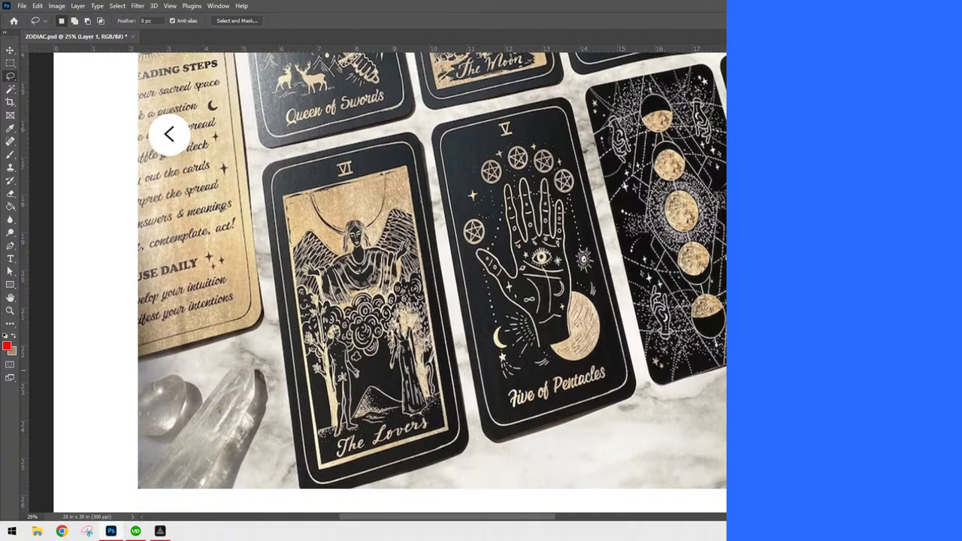
Copy The Lovers card illustration from the tarot photo onto its own layer with the lasso, and show the black rectangle behind it
key(l)
mouse_move(321, 472)
mouse_down()
mouse_move(319, 331)
mouse_move(286, 198)
mouse_move(412, 170)
mouse_move(455, 441)
mouse_move(376, 452)
mouse_move(326, 474)
mouse_move(322, 456)
mouse_up()
click(815, 391)
click(827, 405)
click(886, 405)
key(ctrl+d)
key(ctrl+minus)
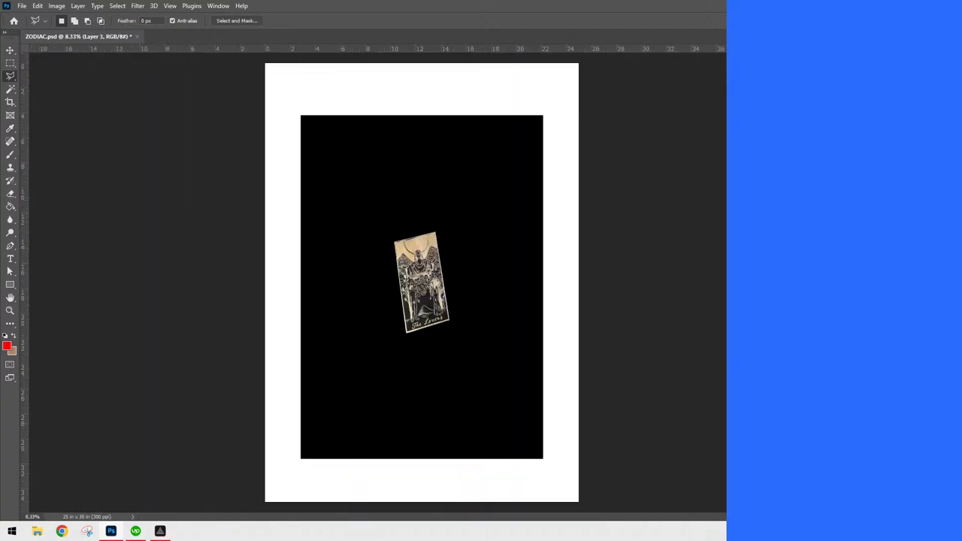
Move The Lovers illustration to the page's lower-left area and rotate it about 12.3° to straighten it
key(ctrl+t)
drag(447, 249, 367, 350)
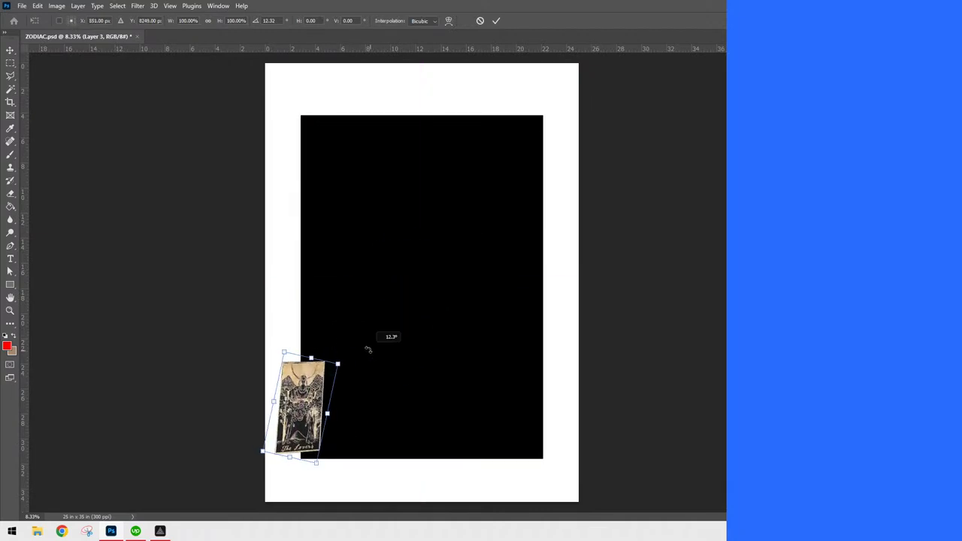
key(ctrl+plus)
key(ctrl+plus)
key(ctrl+plus)
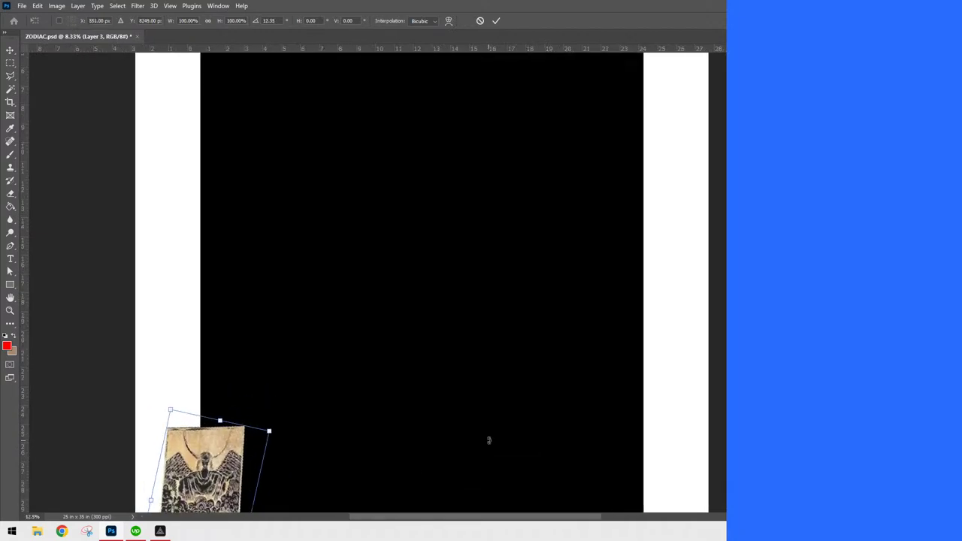
drag(466, 420, 723, 137)
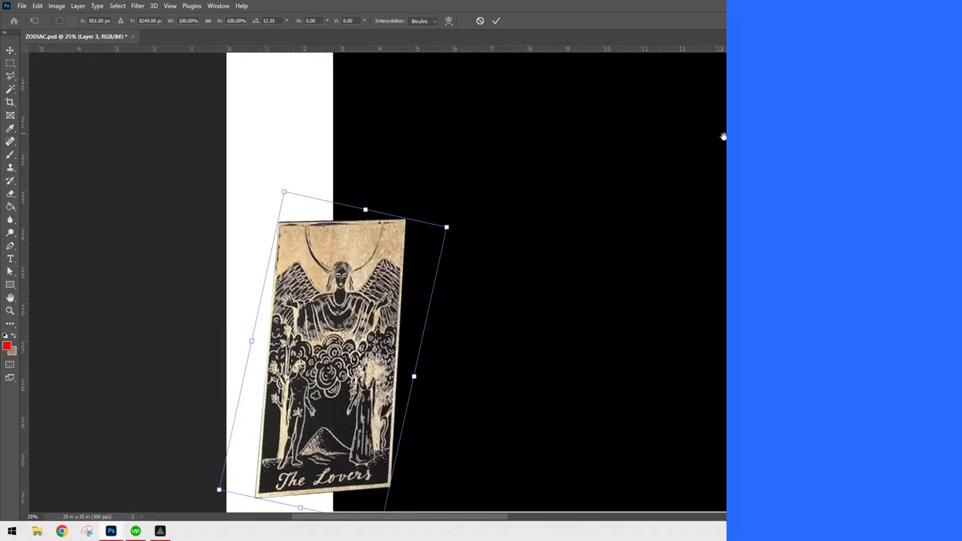
Distort The Lovers illustration to level its edges, aligning its left side with a new vertical guide
right_click(402, 297)
click(441, 336)
drag(414, 380, 419, 396)
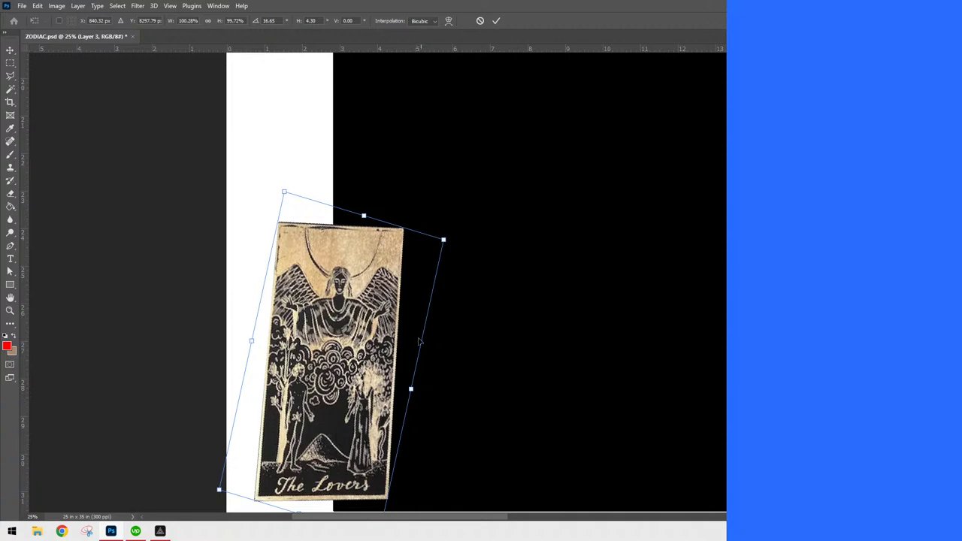
drag(24, 307, 255, 412)
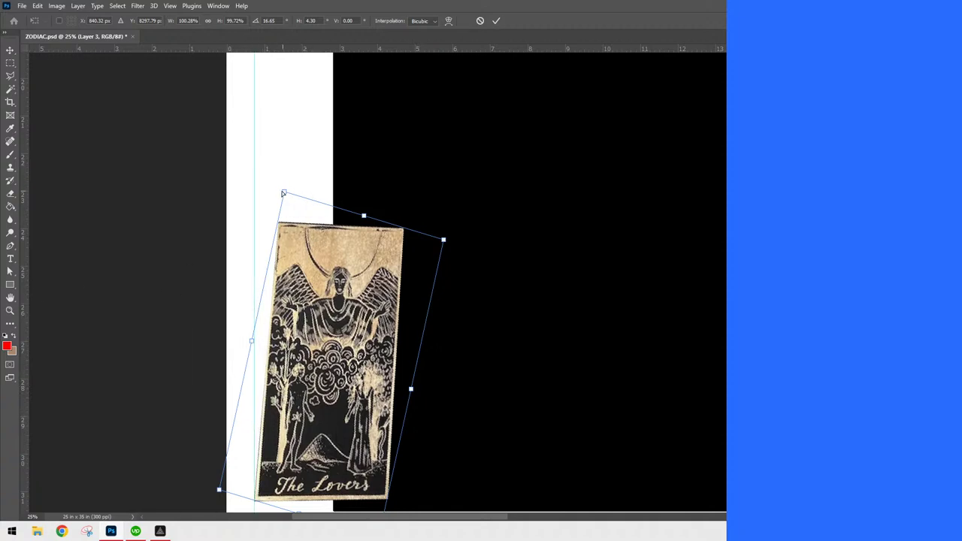
drag(285, 192, 255, 196)
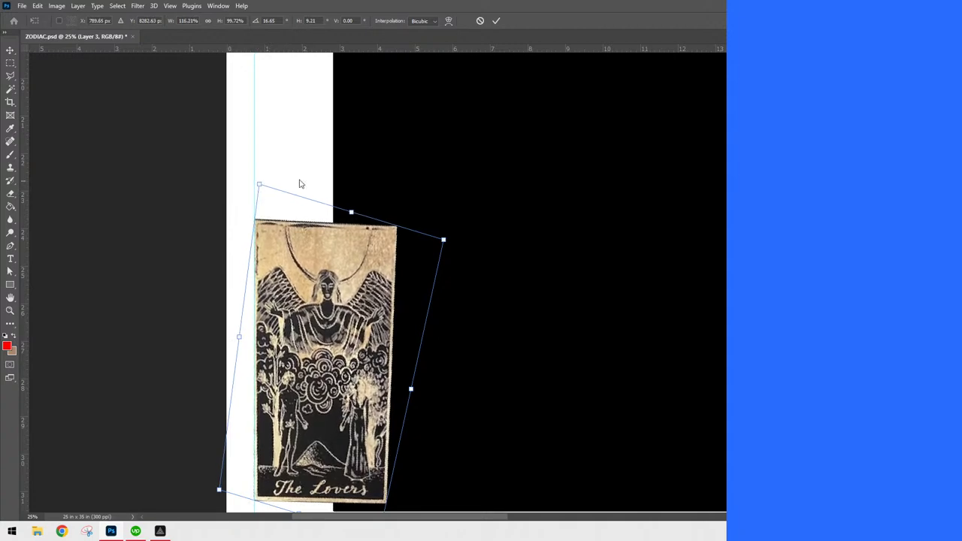
Add guides along The Lovers illustration's top and right edges, and distort its upper corners to meet them
drag(410, 49, 446, 227)
drag(24, 279, 387, 320)
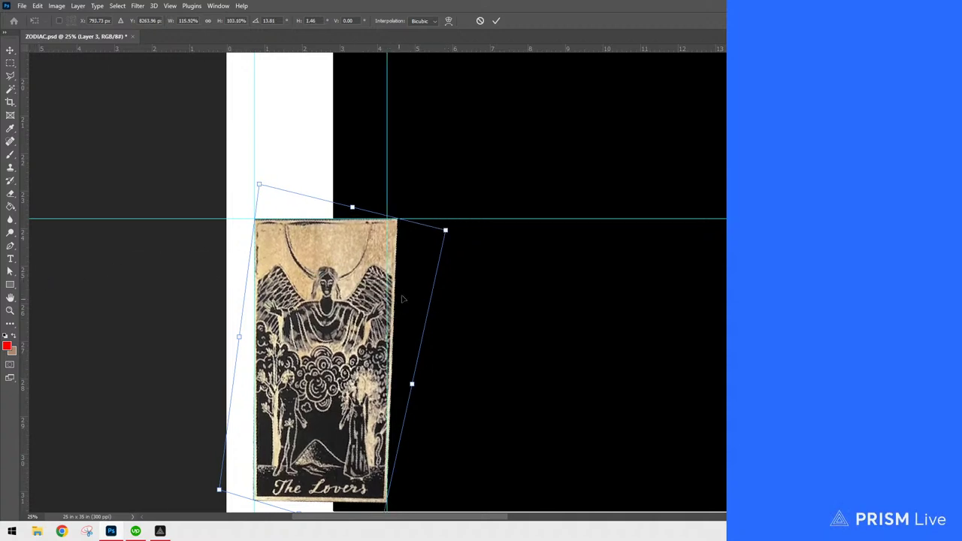
drag(446, 233, 432, 227)
drag(432, 234, 433, 234)
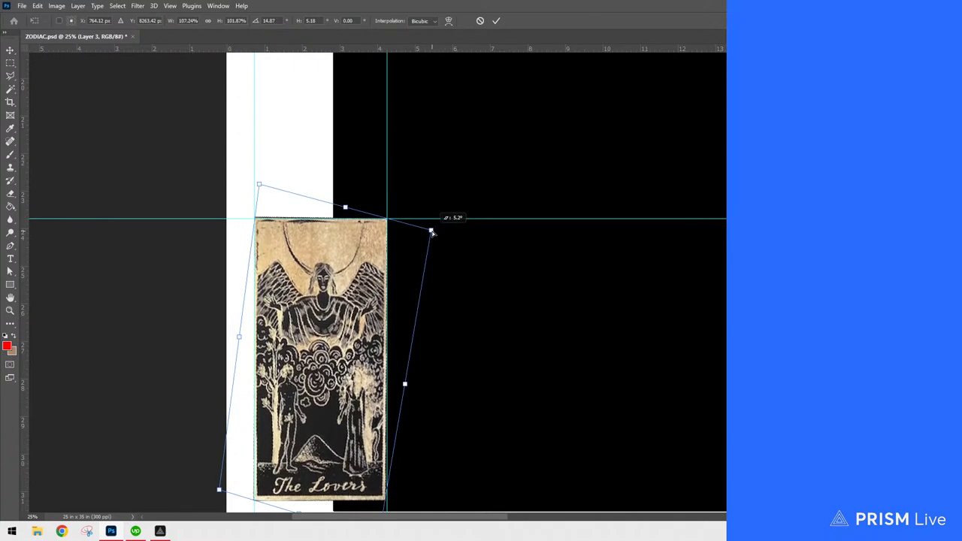
drag(259, 185, 260, 188)
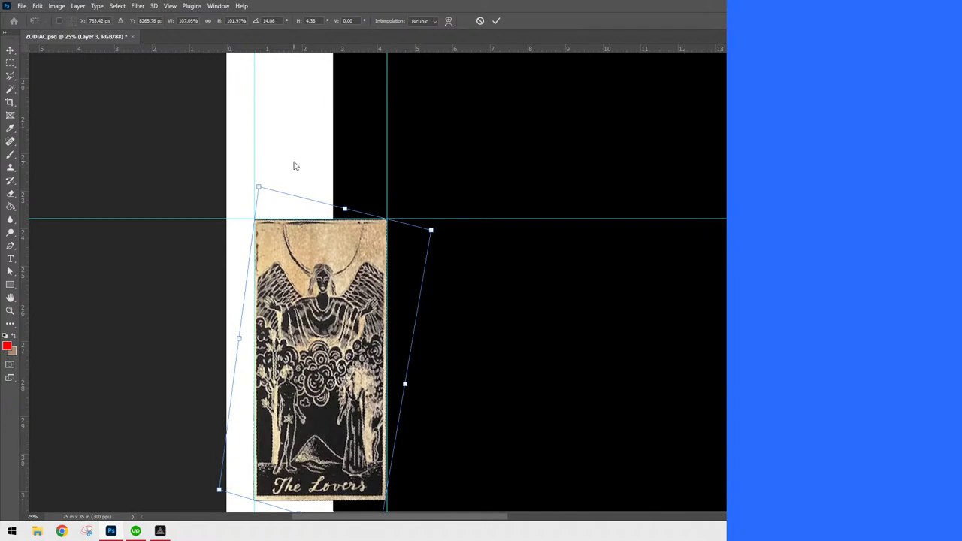
key(Escape)
key(l)
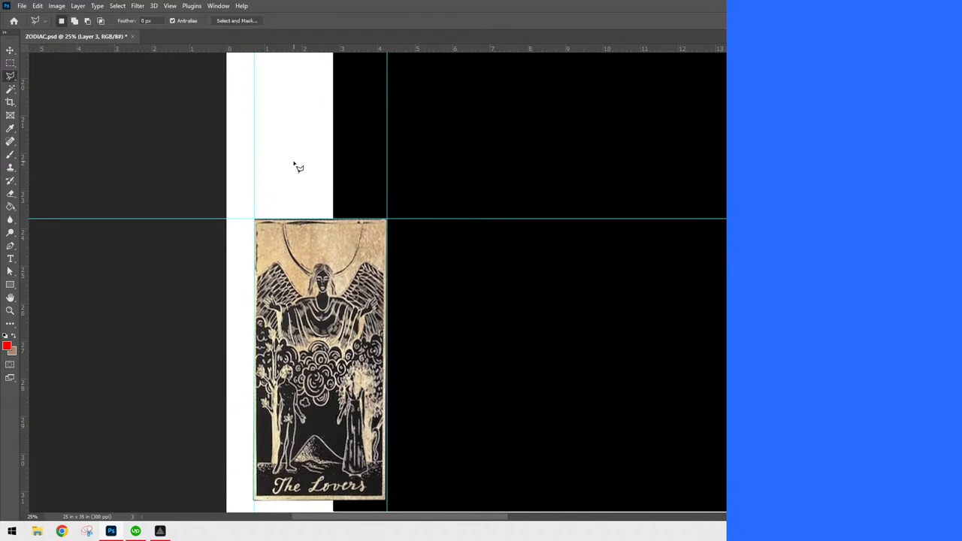
Move The Lovers illustration across to the page's right margin, overlapping the black rectangle's right edge
key(ctrl+minus)
key(ctrl+minus)
key(ctrl+minus)
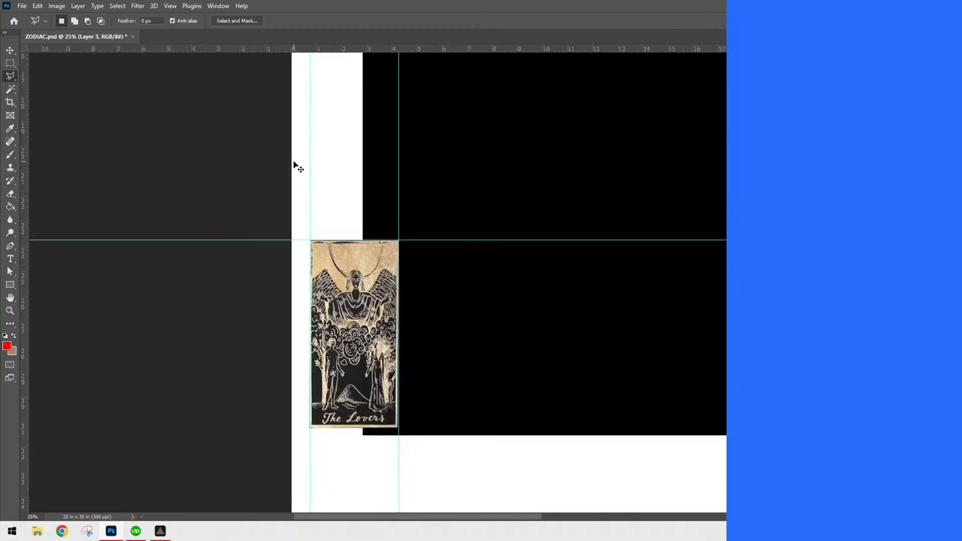
key(ctrl+plus)
key(v)
mouse_move(245, 454)
mouse_down()
mouse_move(581, 396)
mouse_move(609, 358)
mouse_up()
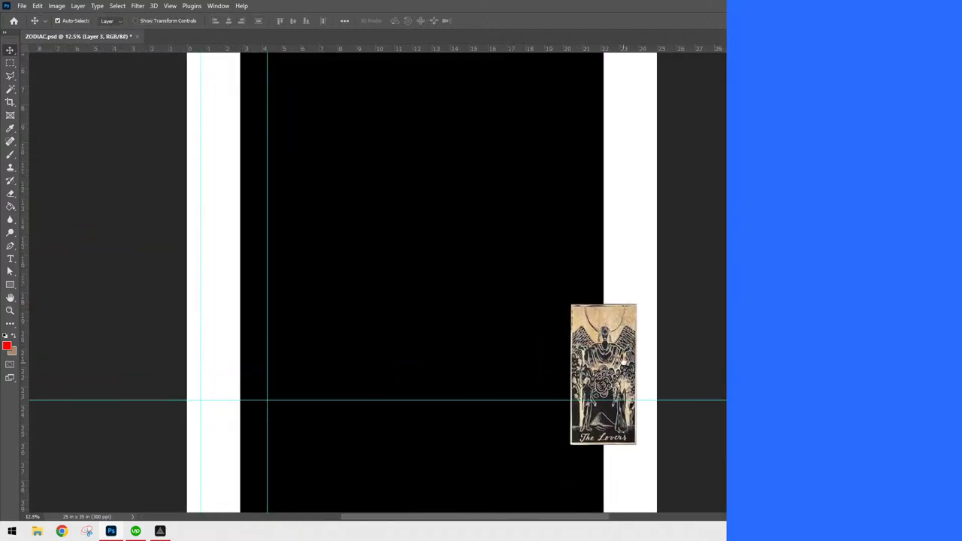
Outline The Moon card's illustration on the tarot photo layer with the Polygonal Lasso and clear it from the photo
scroll(672, 271, down, 2)
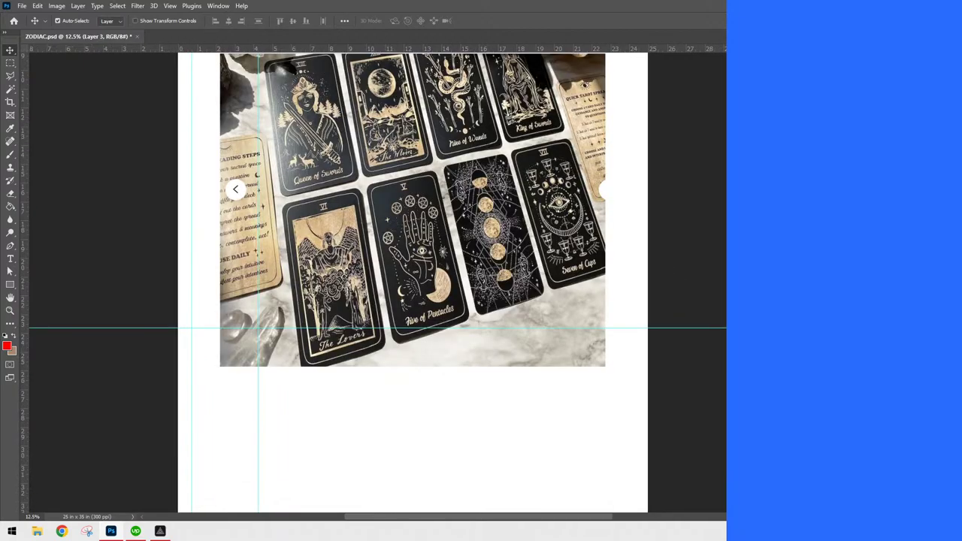
drag(639, 292, 663, 445)
key(ctrl+plus)
key(ctrl+plus)
key(ctrl+plus)
drag(647, 298, 652, 408)
key(l)
click(432, 439)
mouse_move(382, 163)
mouse_down()
mouse_move(529, 139)
mouse_move(564, 285)
mouse_move(585, 415)
mouse_move(433, 443)
mouse_up()
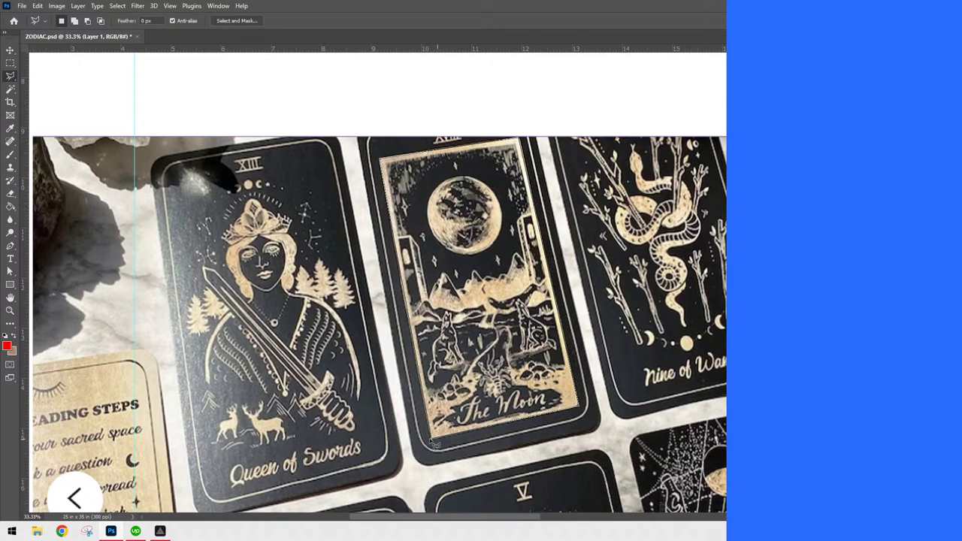
key(Delete)
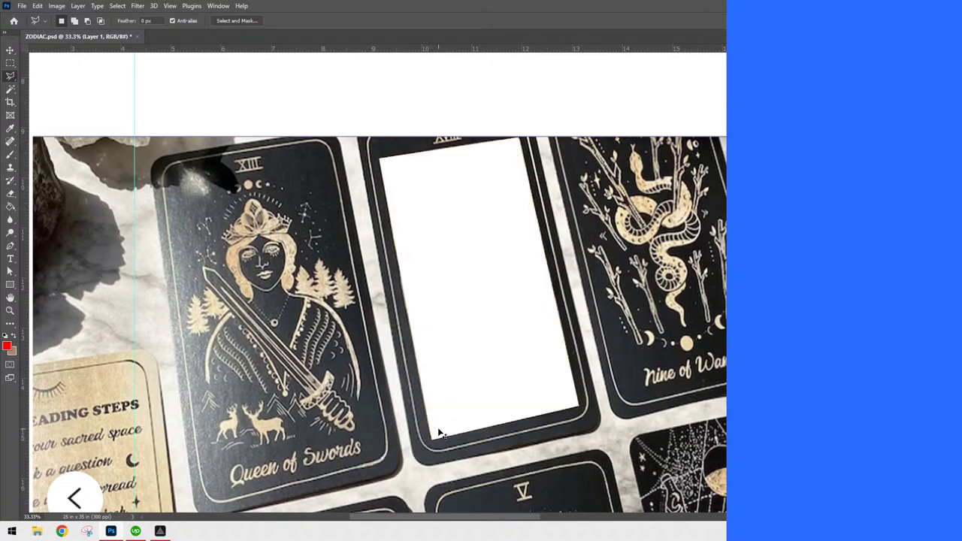
Clear the tarot photo from the canvas and paste the cut-out The Moon illustration as a new layer over the black rectangle
key(Delete)
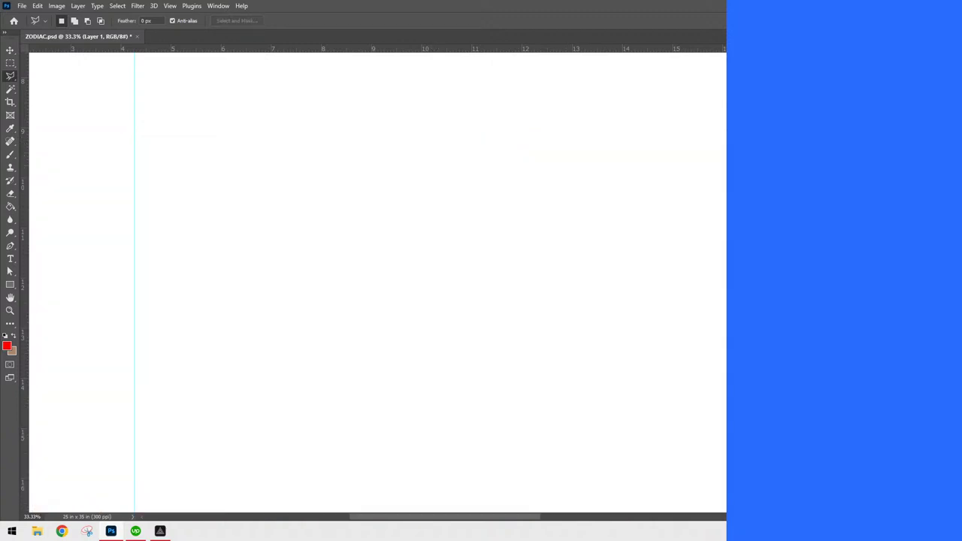
key(ctrl+z)
key(ctrl+minus)
key(ctrl+minus)
key(ctrl+minus)
key(ctrl+minus)
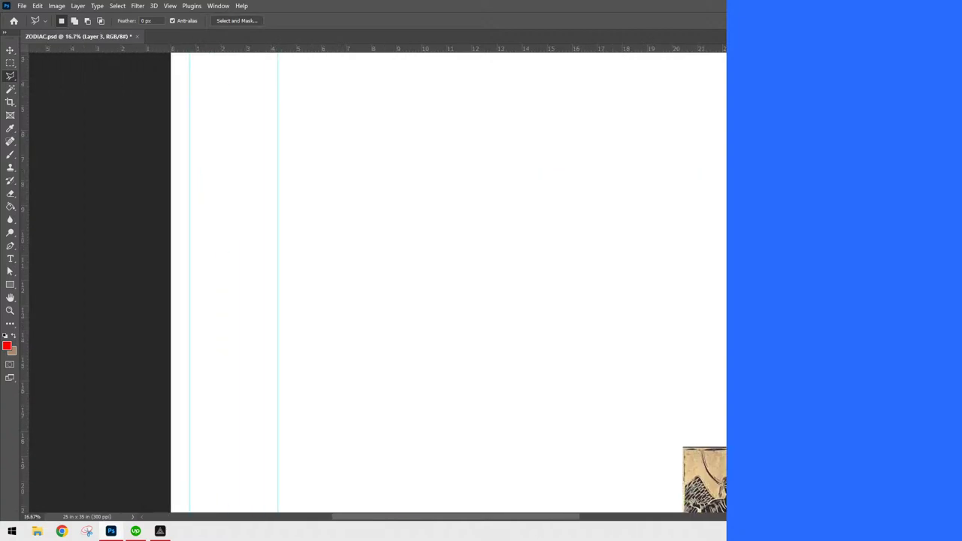
key(ctrl+plus)
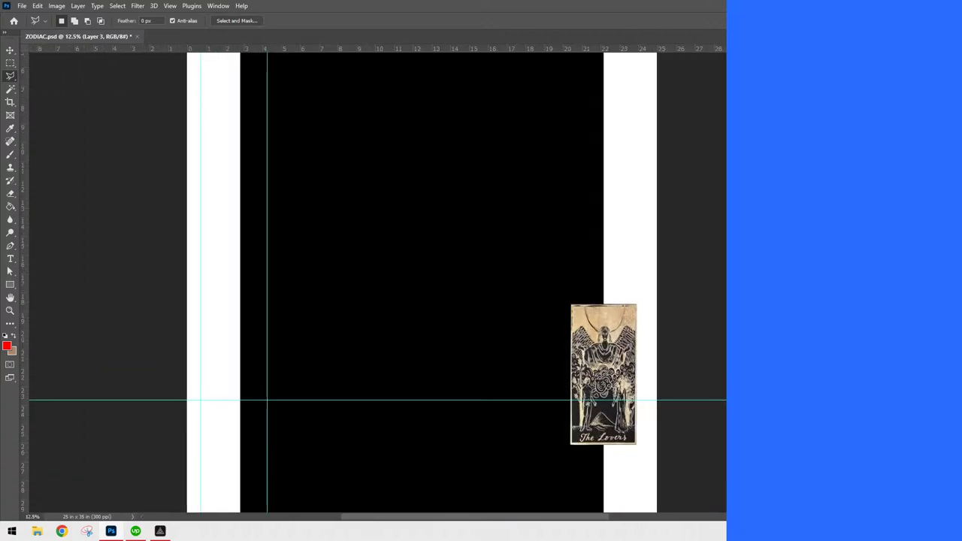
drag(662, 319, 689, 204)
key(ctrl+v)
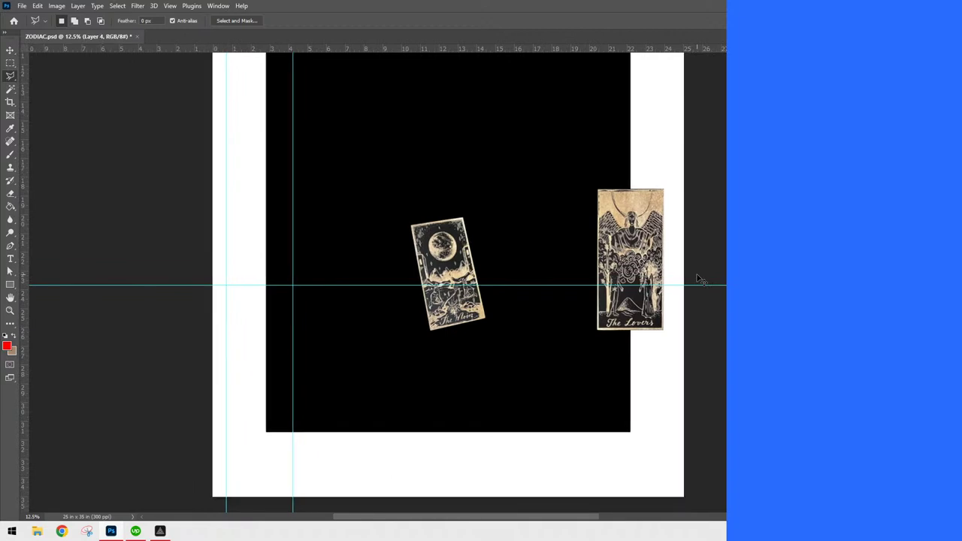
Rotate The Moon illustration clockwise until it stands nearly upright
key(ctrl+plus)
key(ctrl+plus)
key(ctrl+plus)
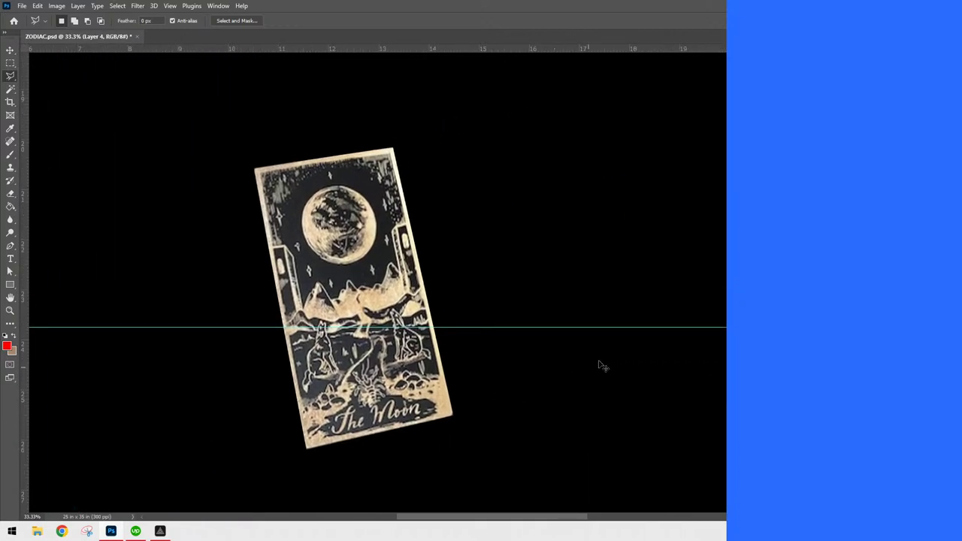
key(ctrl+t)
mouse_move(460, 136)
mouse_down()
mouse_move(492, 128)
mouse_move(487, 118)
mouse_move(509, 142)
mouse_up()
key(Return)
Move The Moon illustration to the left of The Lovers, with its bottom edge on the horizontal guide
drag(599, 400, 527, 402)
key(v)
drag(318, 399, 607, 291)
drag(667, 274, 663, 339)
drag(711, 288, 664, 286)
Skew The Moon illustration by about -0.9° vertically, add a guide at its left side, and pull its upper-left corner outward to straighten that edge
key(ctrl+t)
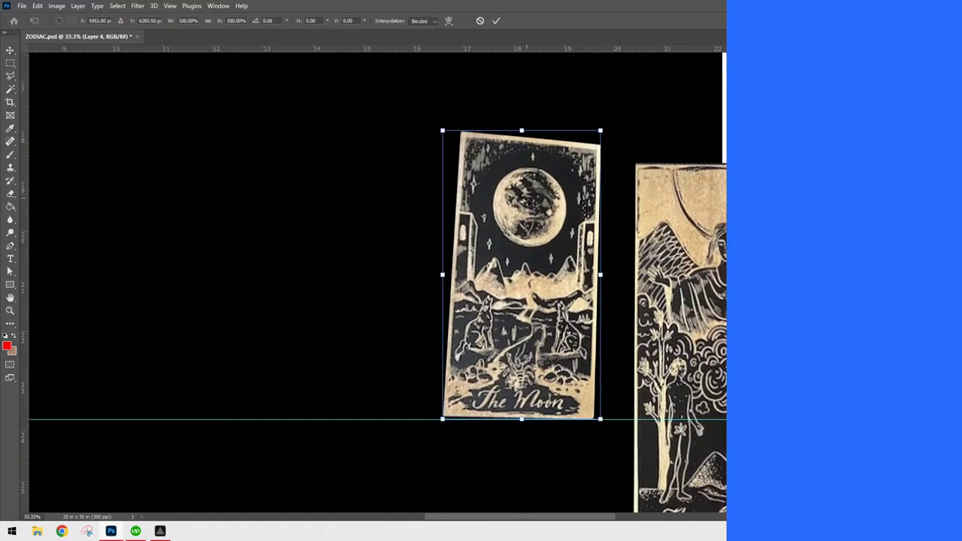
right_click(527, 167)
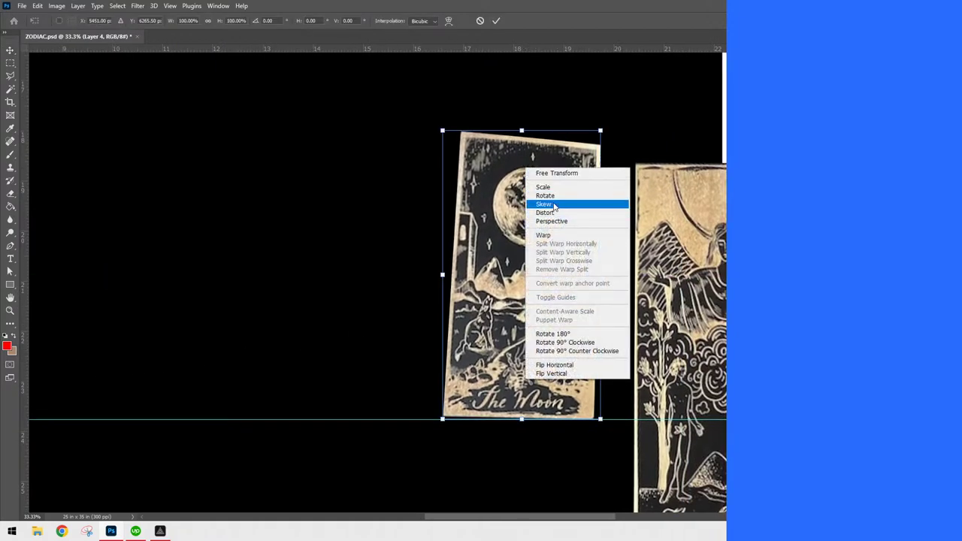
click(554, 204)
drag(445, 275, 445, 280)
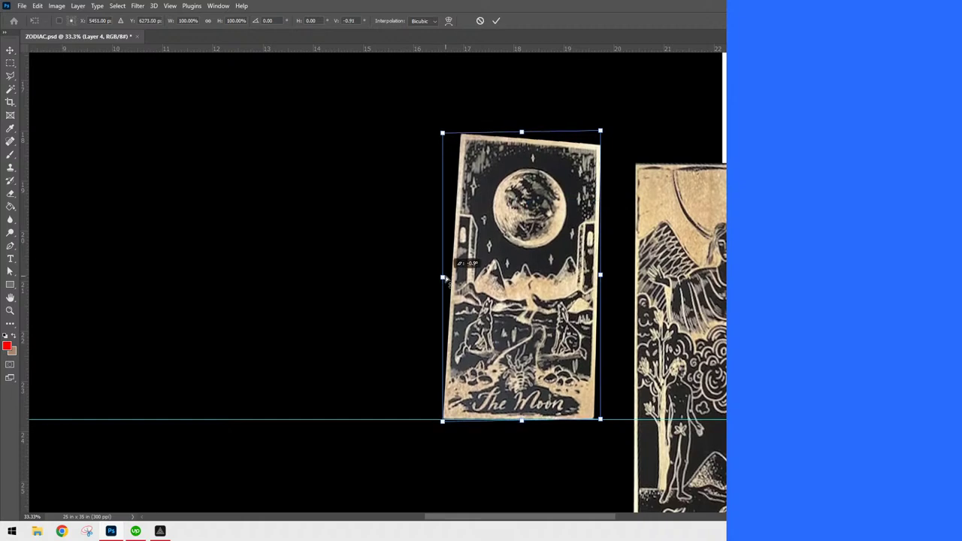
drag(24, 242, 444, 240)
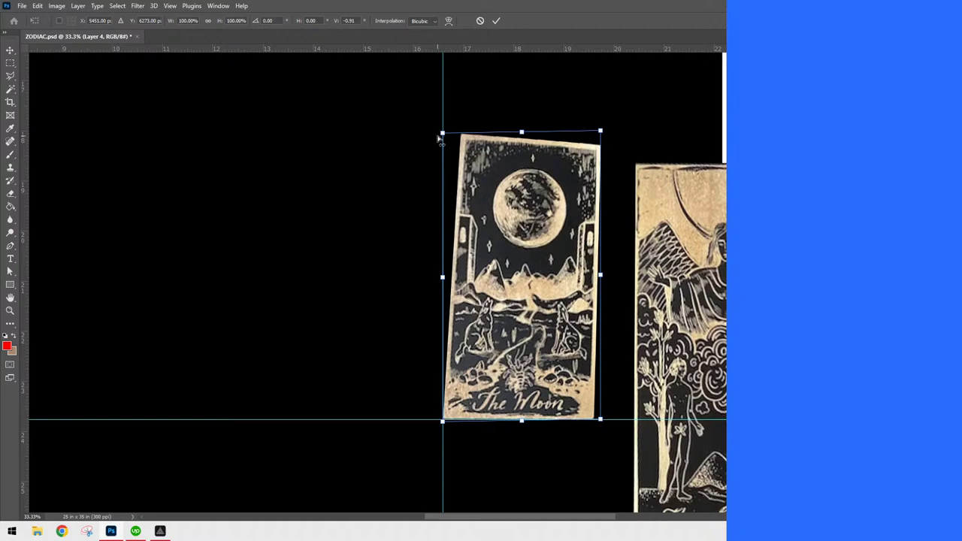
drag(442, 133, 423, 133)
Add guides along The Moon illustration's top and right edges, and stretch its right-hand corners to meet them
drag(601, 49, 599, 114)
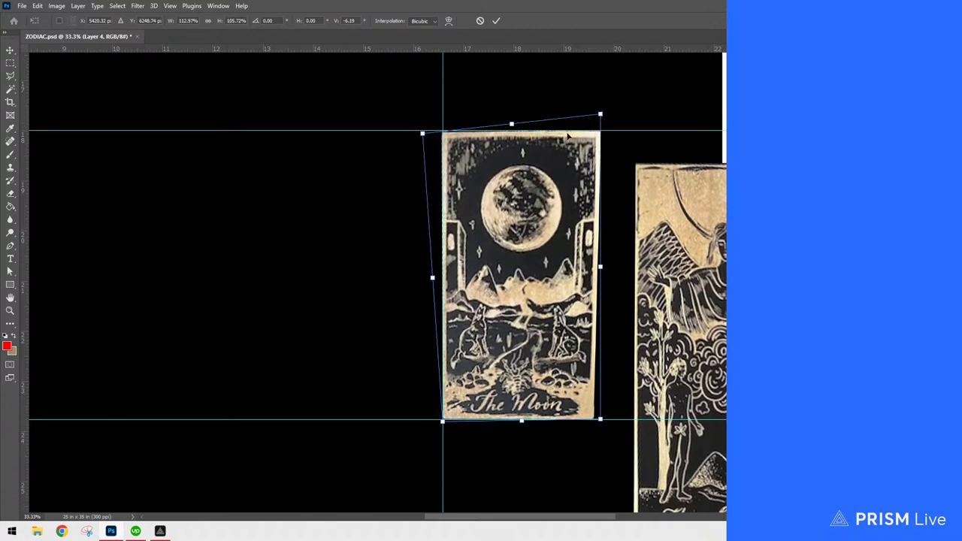
drag(26, 353, 601, 190)
drag(606, 419, 610, 422)
key(Escape)
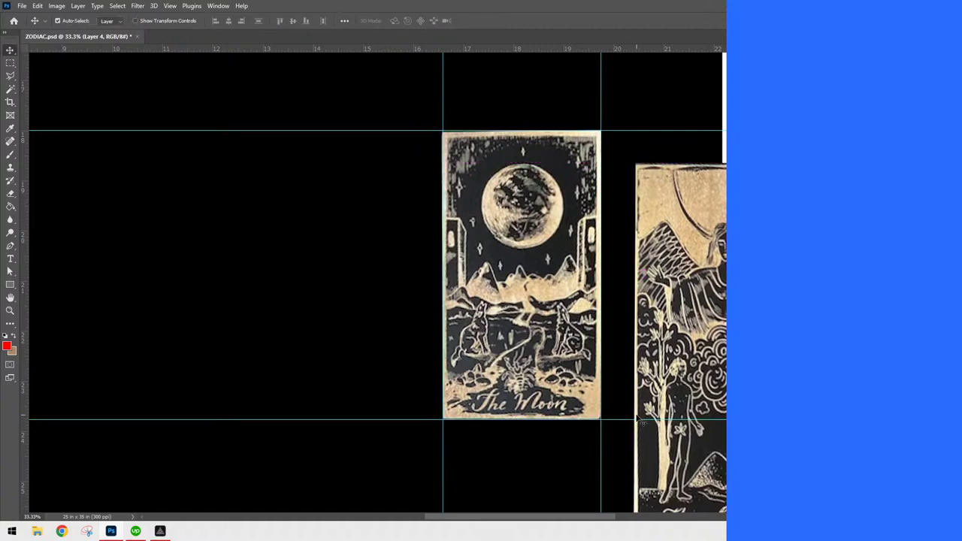
Place The Lovers beside The Moon on the lower guide and scale it to 88.49% width and 76.84% height to match
key(ctrl+minus)
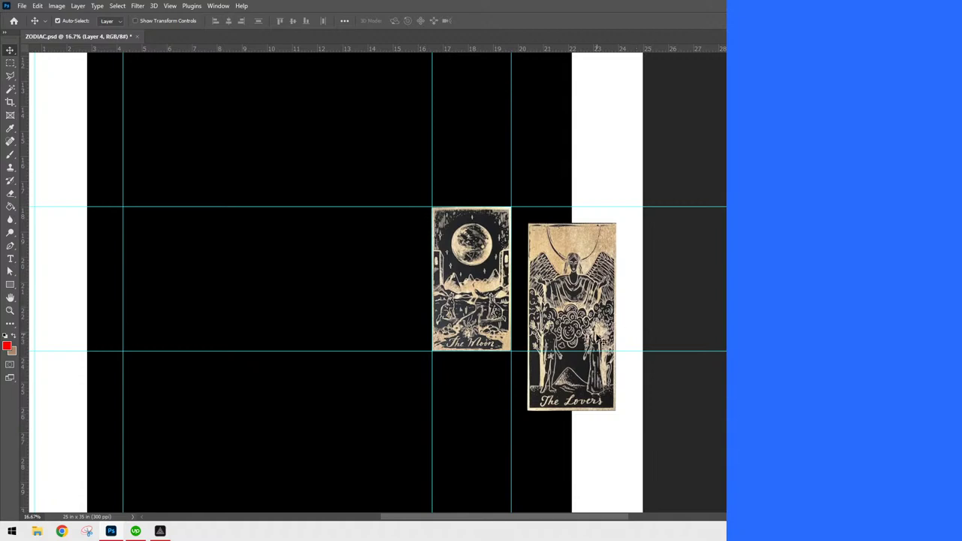
drag(601, 331, 613, 258)
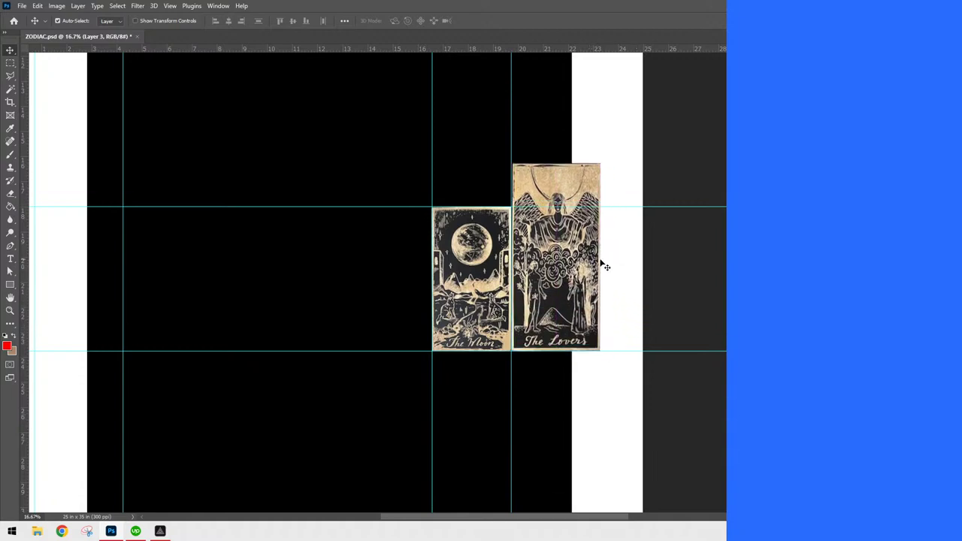
key(ctrl+t)
drag(556, 163, 558, 206)
mouse_move(558, 278)
mouse_down()
mouse_move(479, 278)
mouse_move(580, 276)
mouse_move(570, 276)
mouse_up()
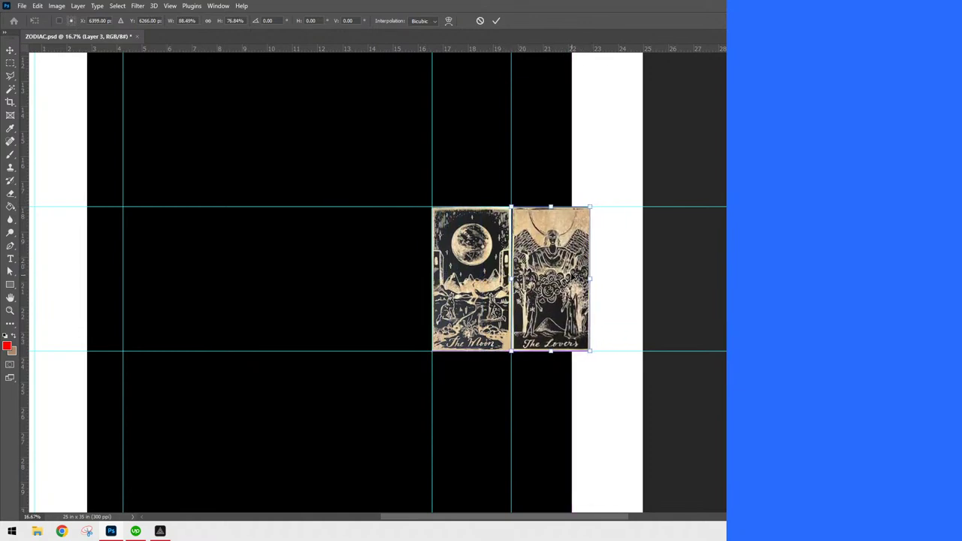
key(Return)
Nudge The Lovers illustration rightward to leave a narrow gap beside The Moon
key(Right)
key(Right)
key(Right)
key(Right)
key(Right)
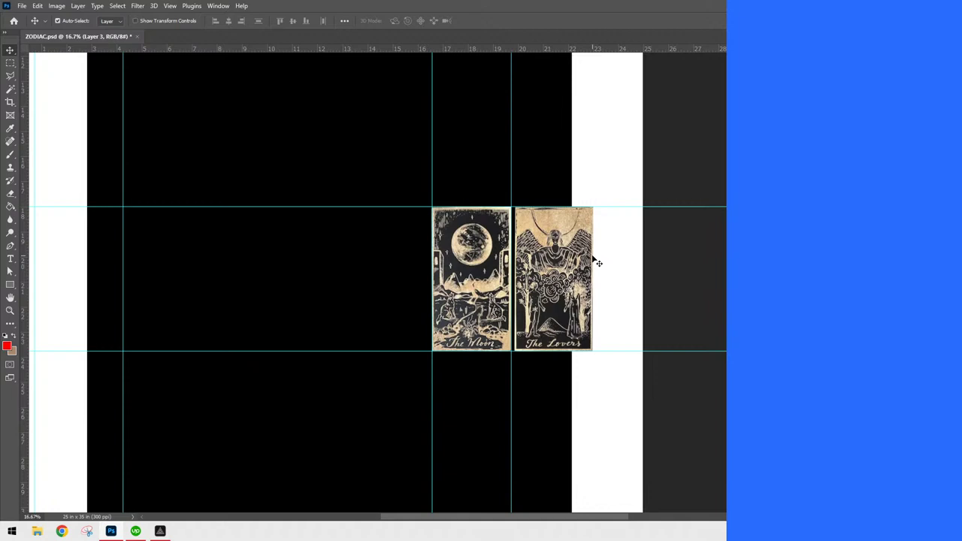
scroll(595, 262, down, 2)
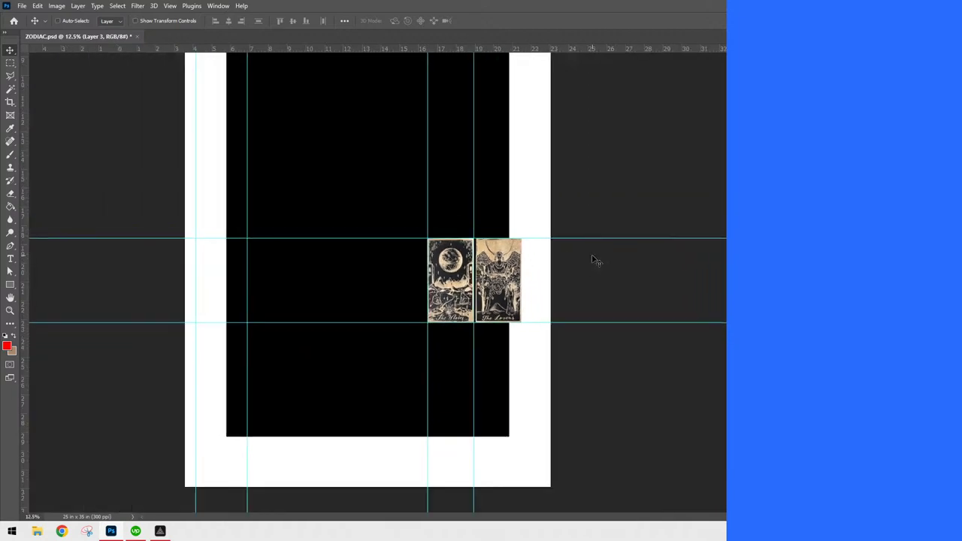
scroll(593, 261, up, 1)
scroll(594, 261, up, 1)
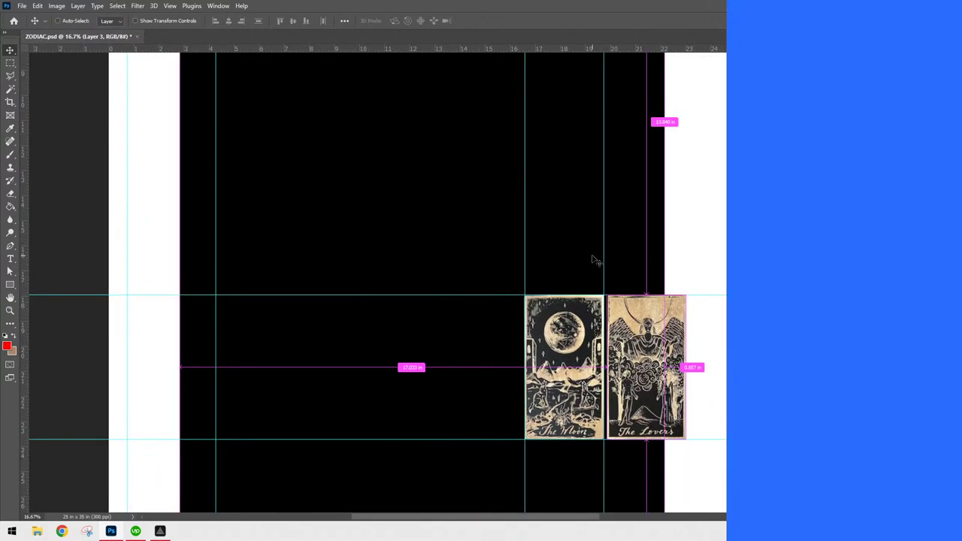
key(g)
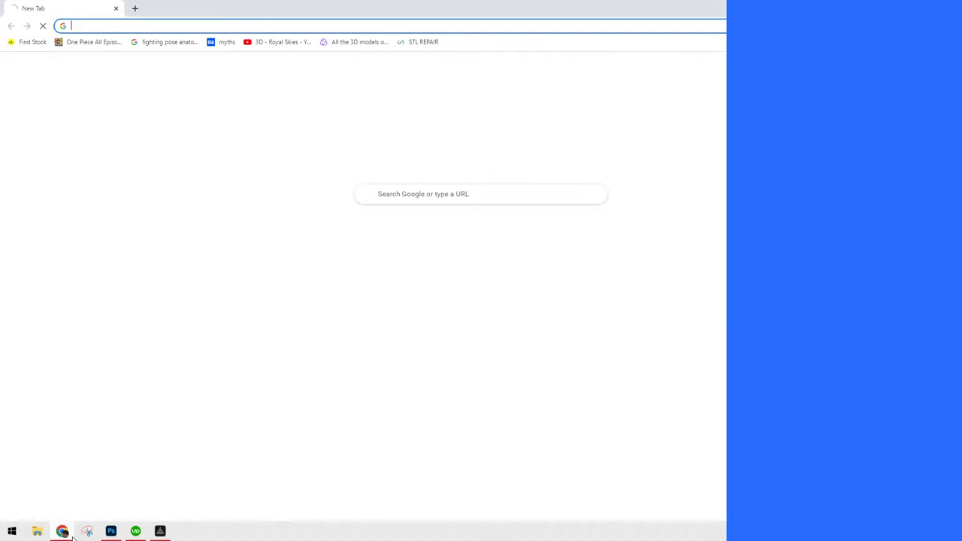
Switch to Chrome and search Google Images for "gold texture wallpaper"
click(63, 531)
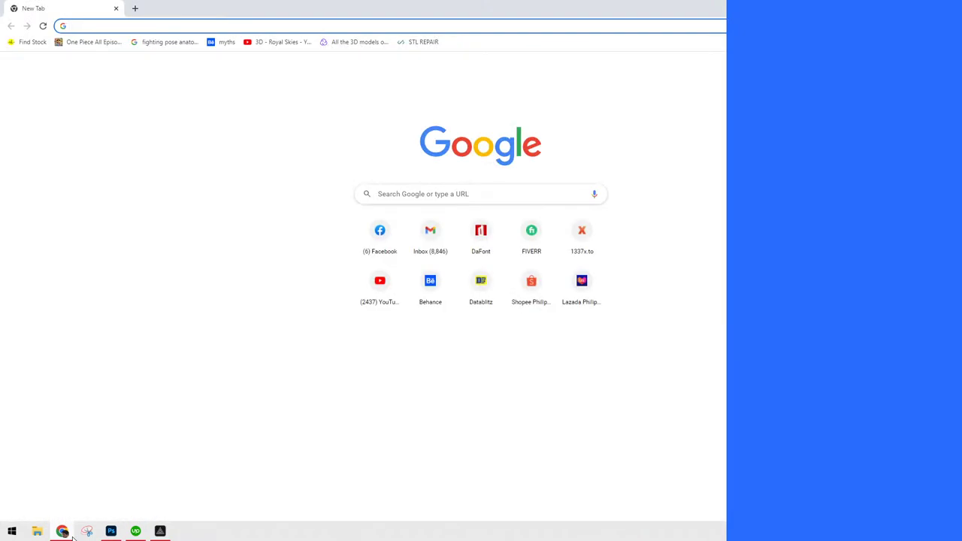
text(gold)
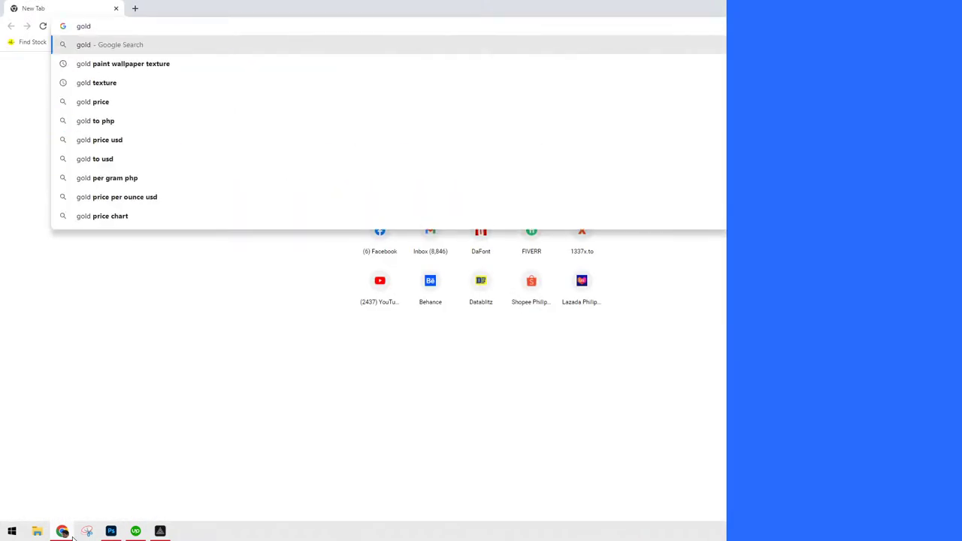
text( texture )
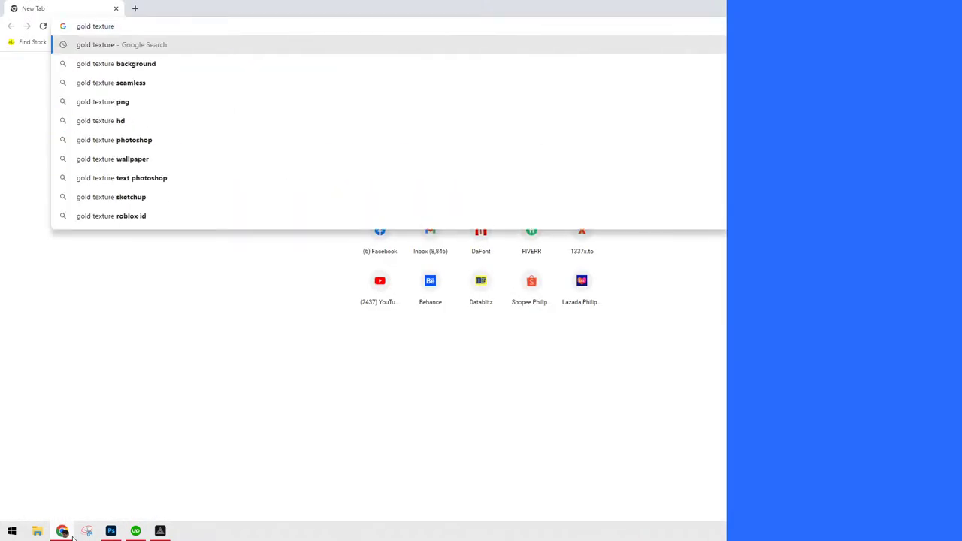
text(wallpaper)
key(Return)
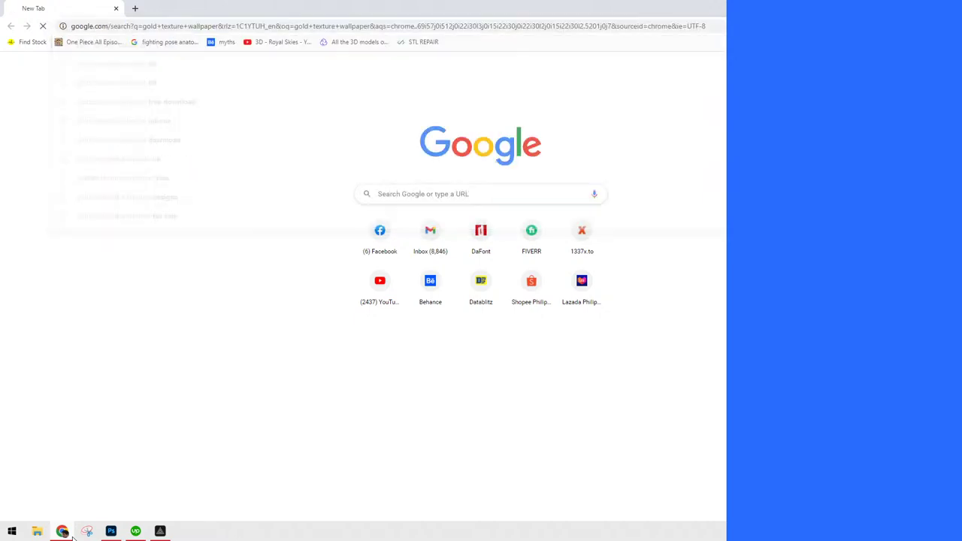
click(147, 85)
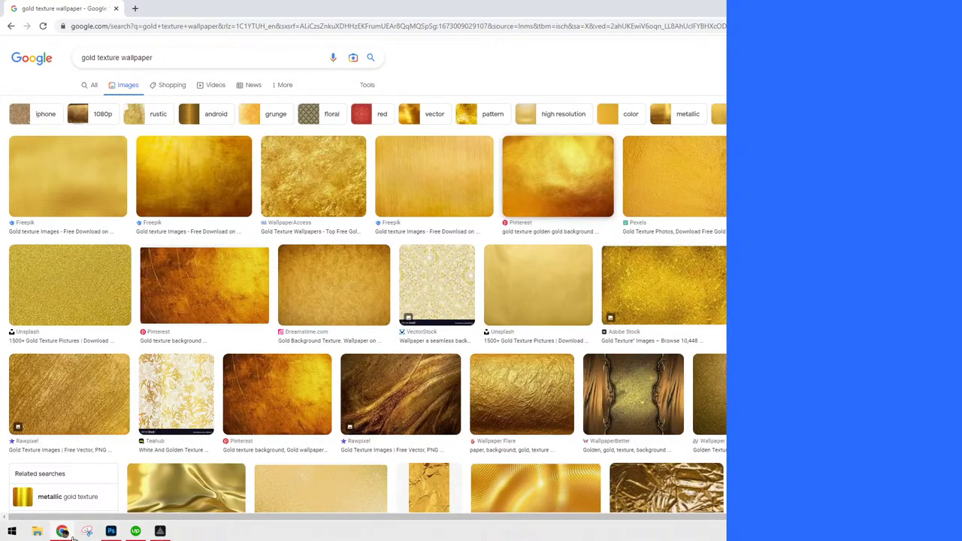
Filter the image results to large sizes and open the gold texture from Pinterest
click(367, 85)
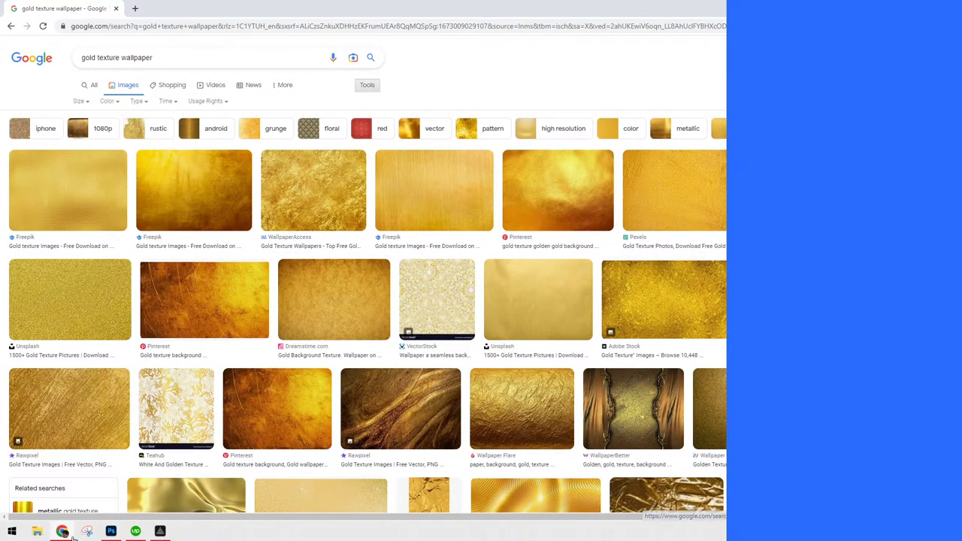
click(80, 102)
click(82, 131)
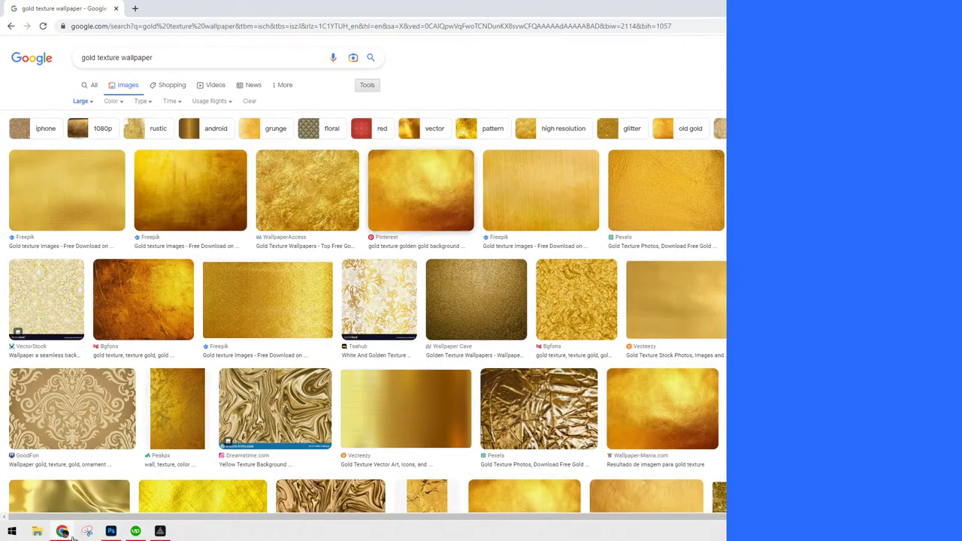
click(420, 190)
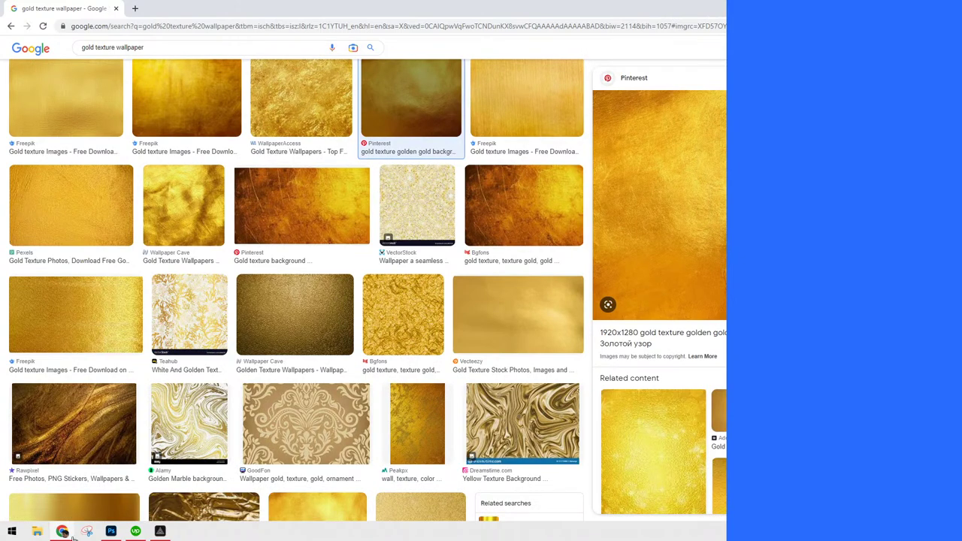
Switch back to Photoshop and paste the gold texture as a layer above the black rectangle and beneath the tarot illustrations
click(110, 531)
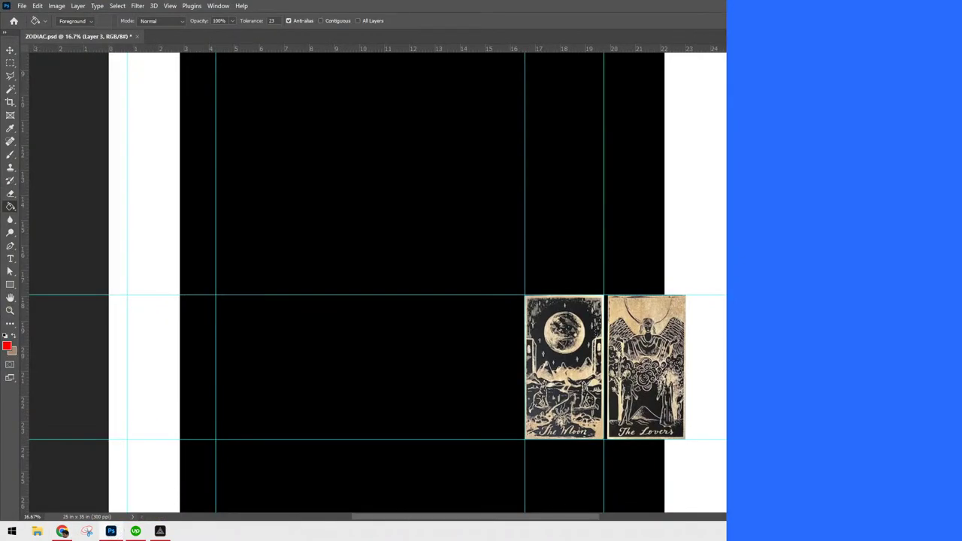
key(alt+bracketleft)
key(ctrl+v)
key(ctrl+minus)
Rotate the gold texture 90° and enlarge it to about 453% so it covers the whole black rectangle
key(ctrl+t)
drag(280, 21, 120, 125)
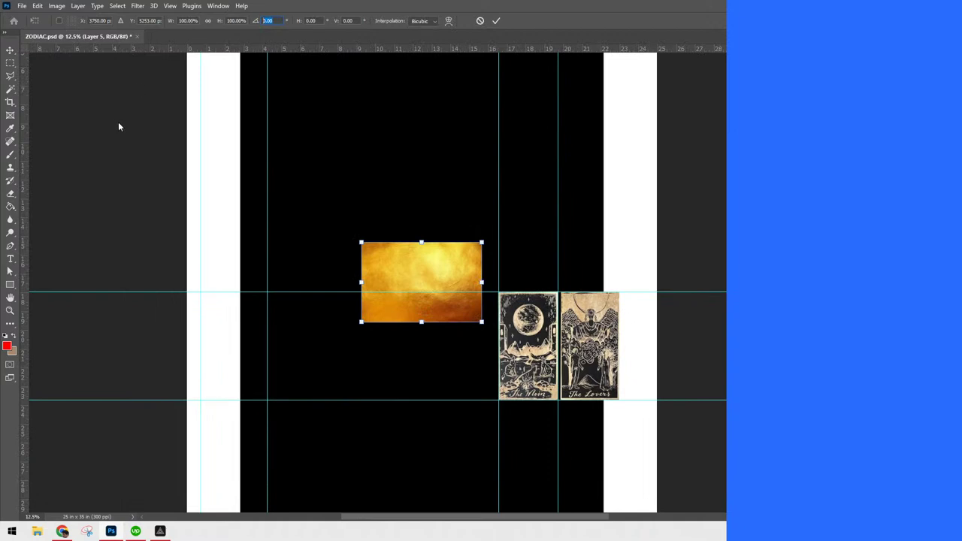
text(90)
drag(381, 283, 241, 280)
drag(461, 282, 605, 278)
key(ctrl+minus)
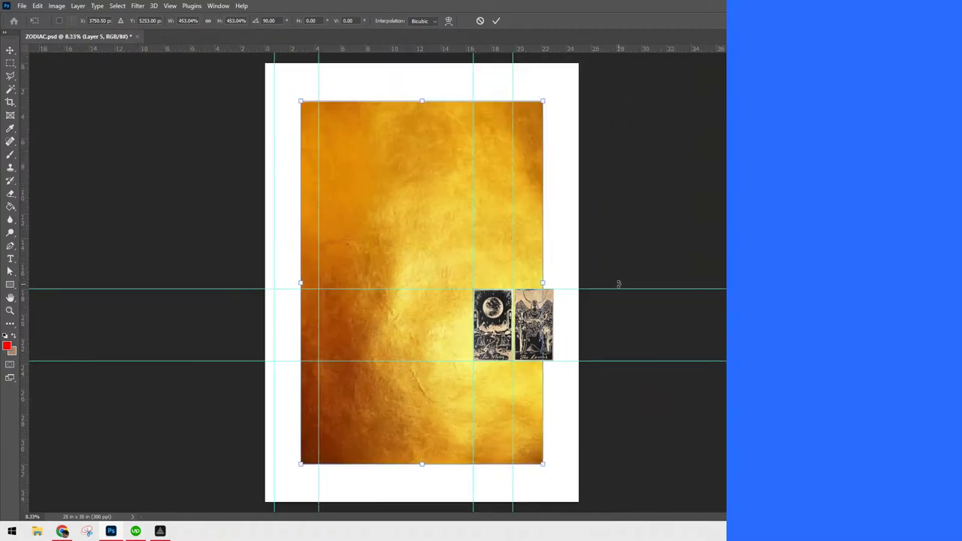
key(Return)
Add an empty layer above the black rectangle and clip the gold texture to it instead of to the rectangle
key(g)
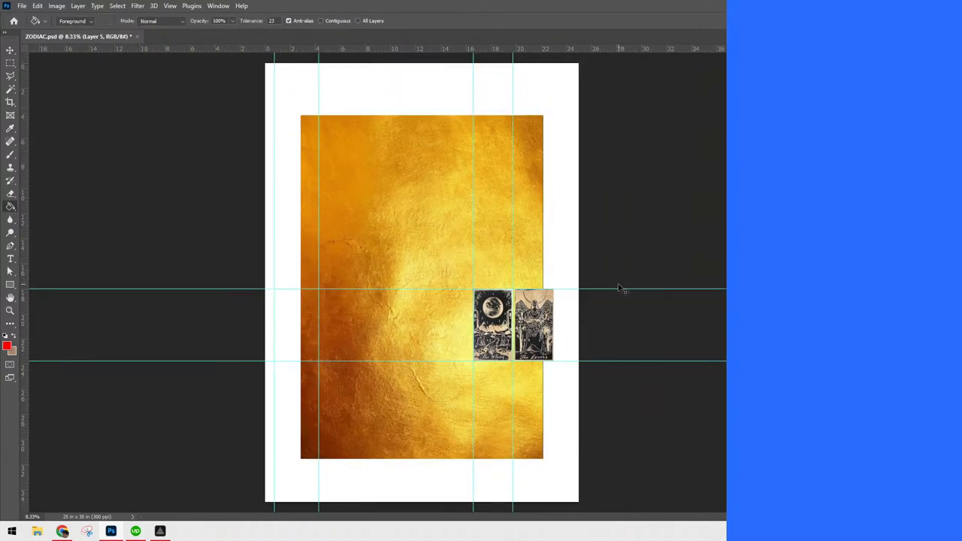
key(ctrl+alt+g)
key(Delete)
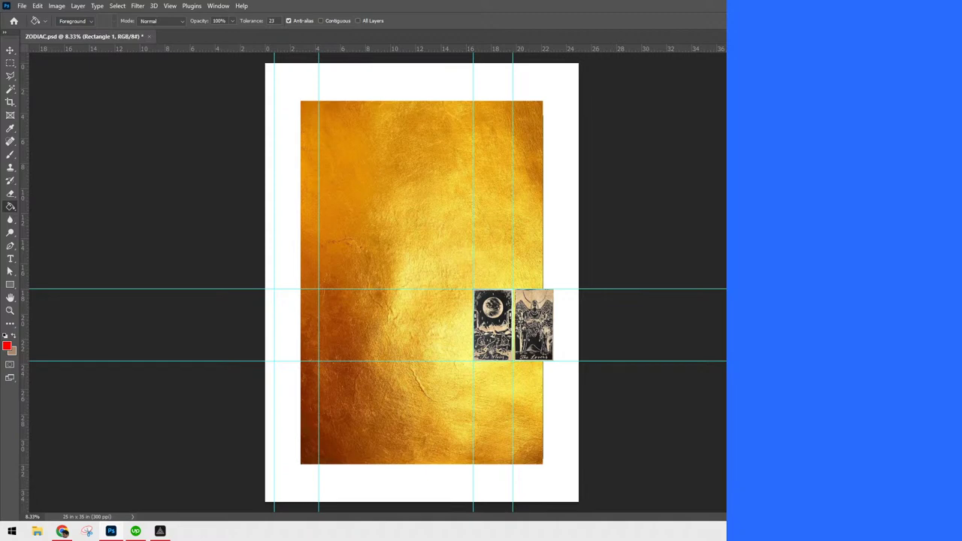
key(ctrl+shift+alt+n)
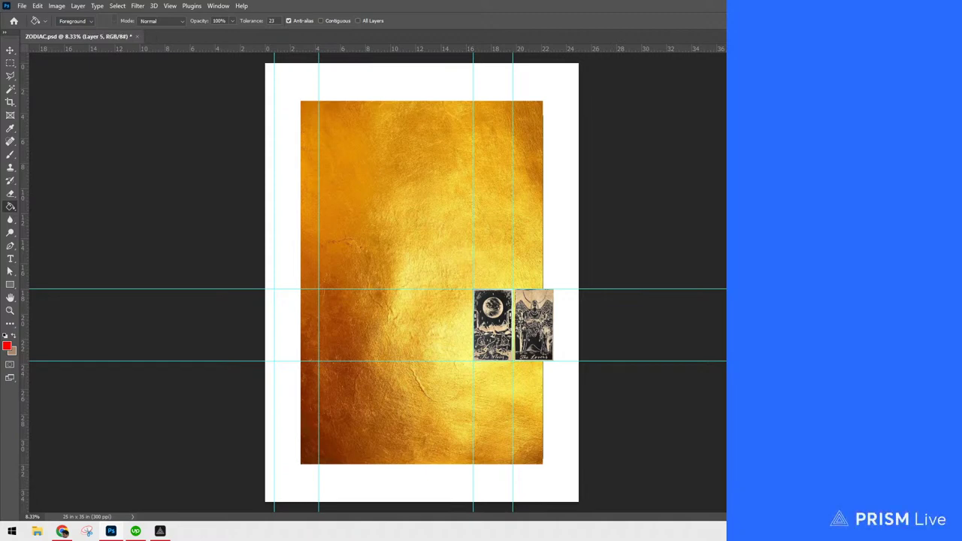
key(ctrl+z)
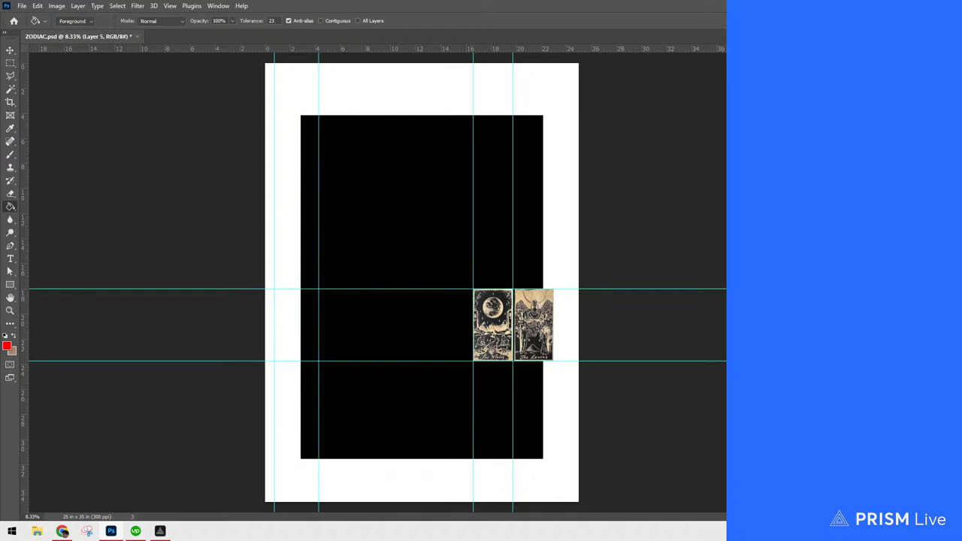
Hide the guides on the canvas
key(ctrl+plus)
key(ctrl+semicolon)
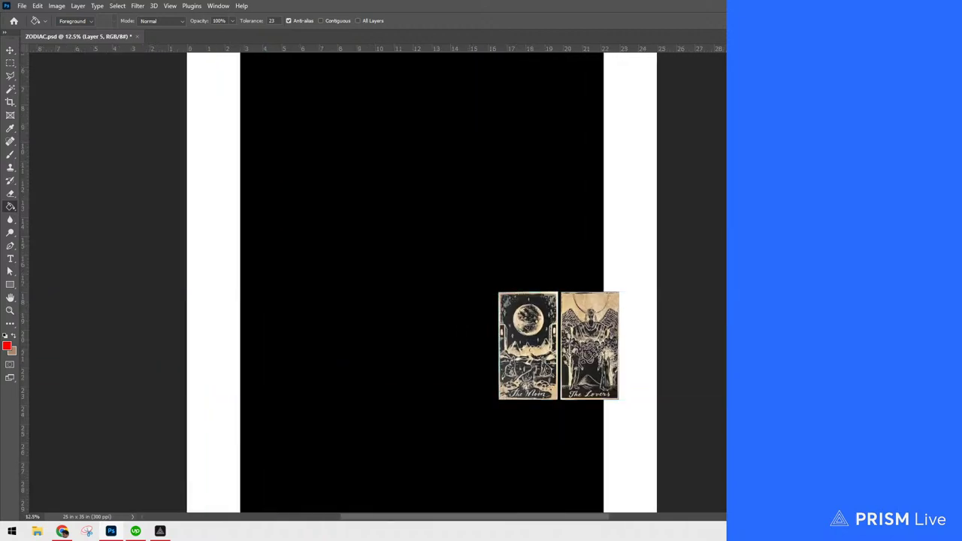
key(ctrl+minus)
key(ctrl+plus)
key(ctrl+plus)
key(ctrl+plus)
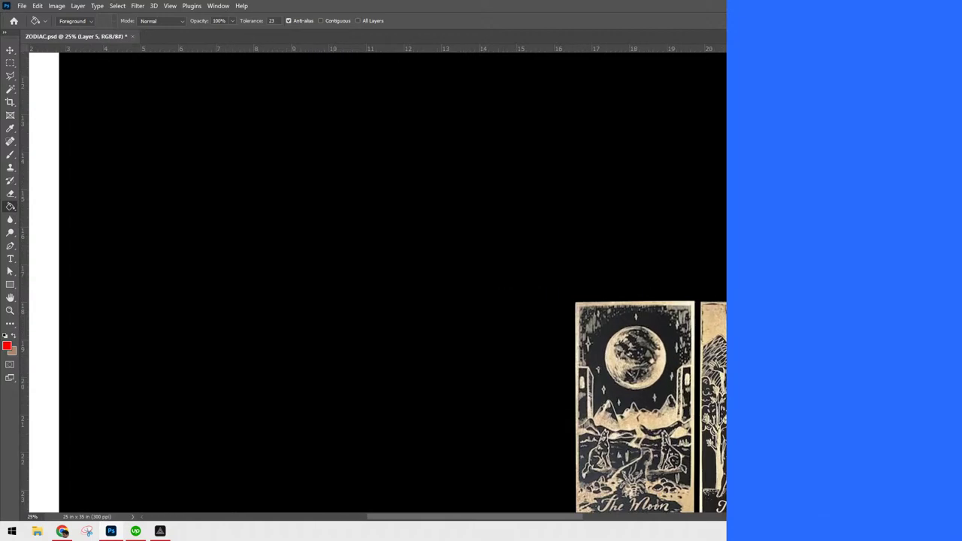
Place a vertical guide along the horizontal centre of the black rectangle, at 12.5 inches
key(ctrl+minus)
key(ctrl+minus)
key(ctrl+minus)
key(ctrl+plus)
scroll(584, 206, up, 3)
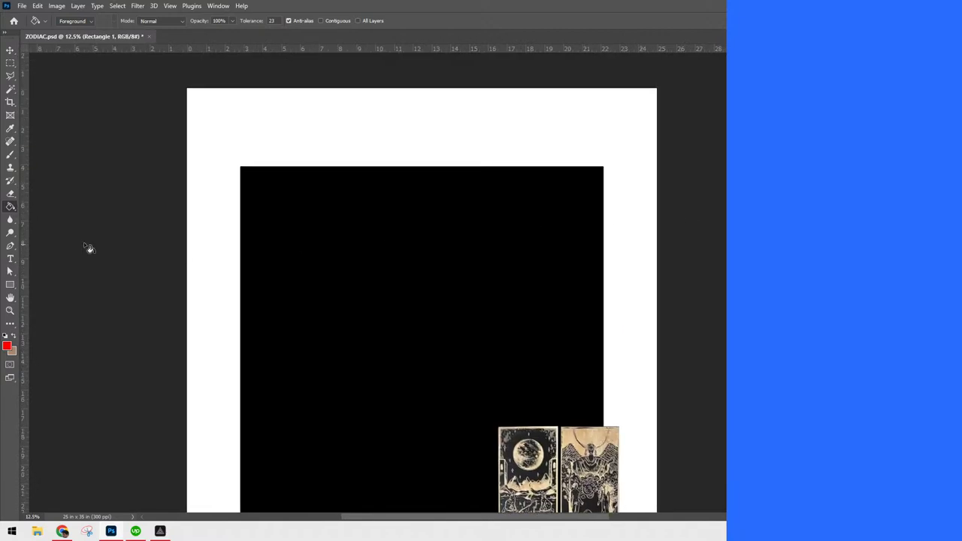
drag(23, 209, 422, 131)
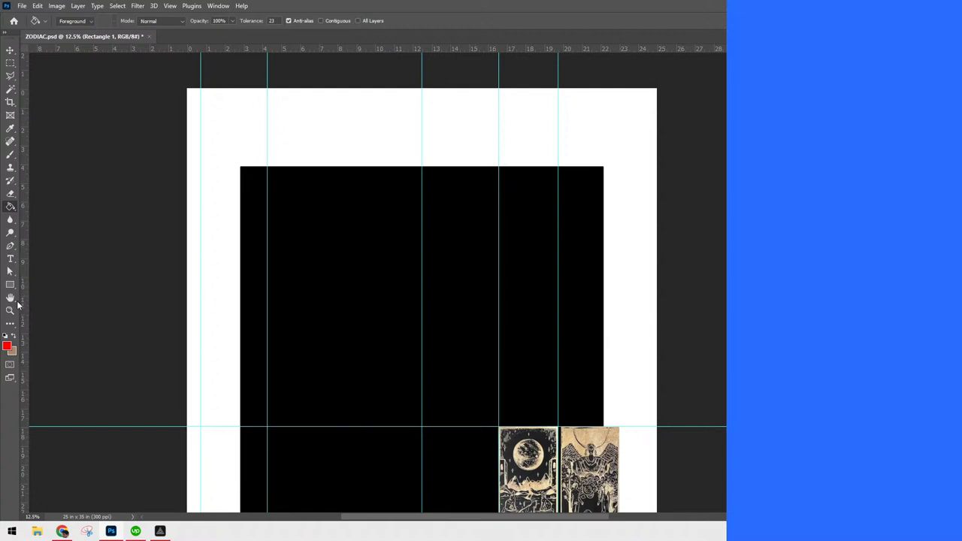
Try to draw a black circle about 1962 px wide on the centre guide and transform it, then undo it
key(u)
key(shift+u)
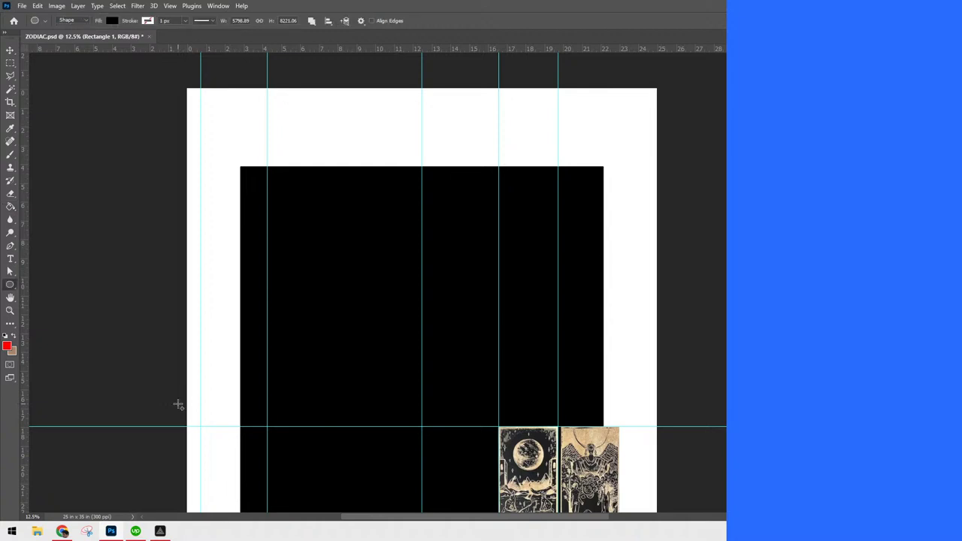
drag(422, 338, 482, 277)
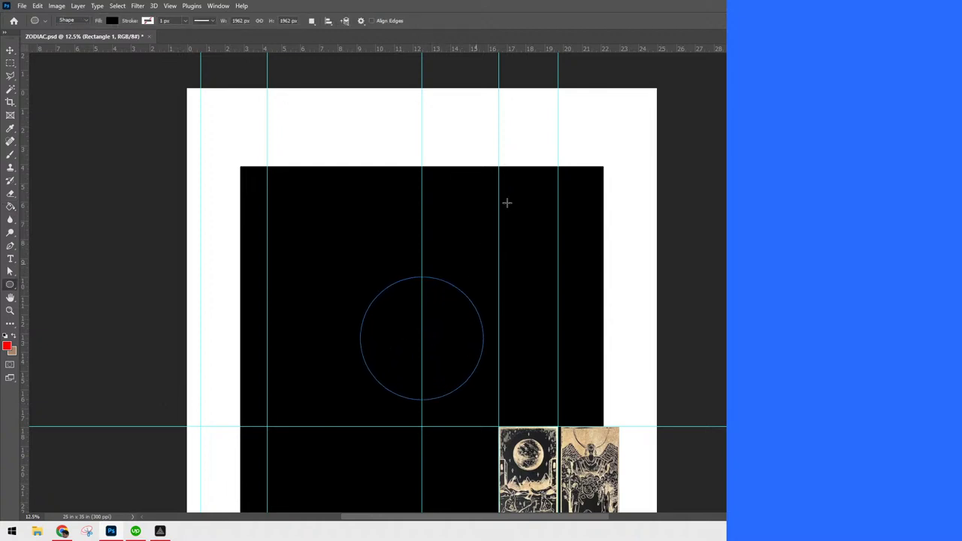
key(ctrl+Return)
key(ctrl+t)
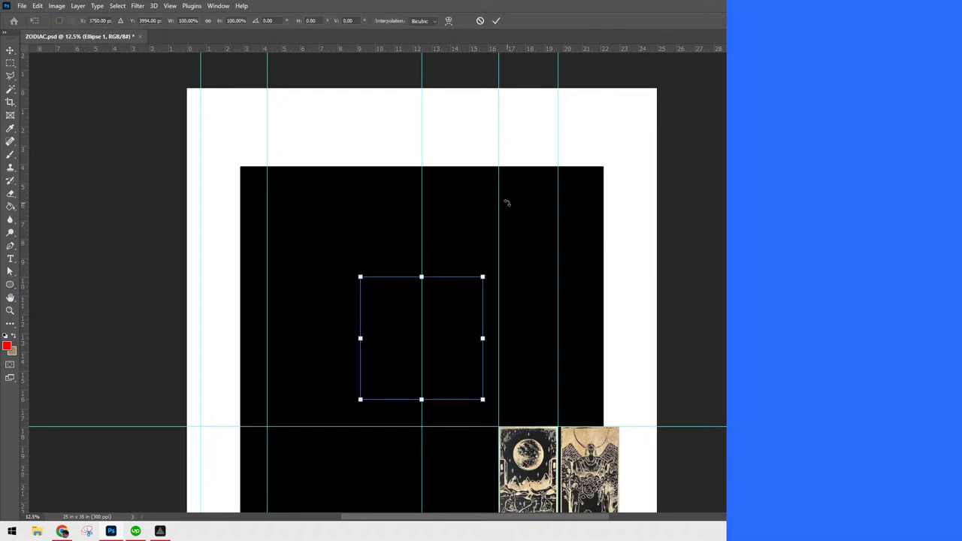
drag(451, 318, 451, 276)
drag(484, 234, 544, 206)
key(Return)
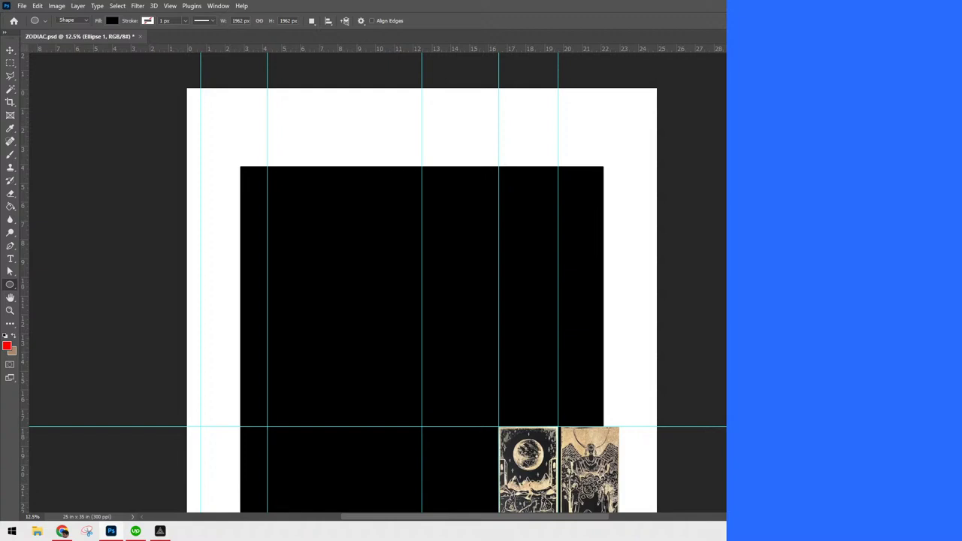
key(ctrl+z)
Examine the tarot card references up close and against the upper part of the black card
key(ctrl+plus)
drag(684, 400, 579, 236)
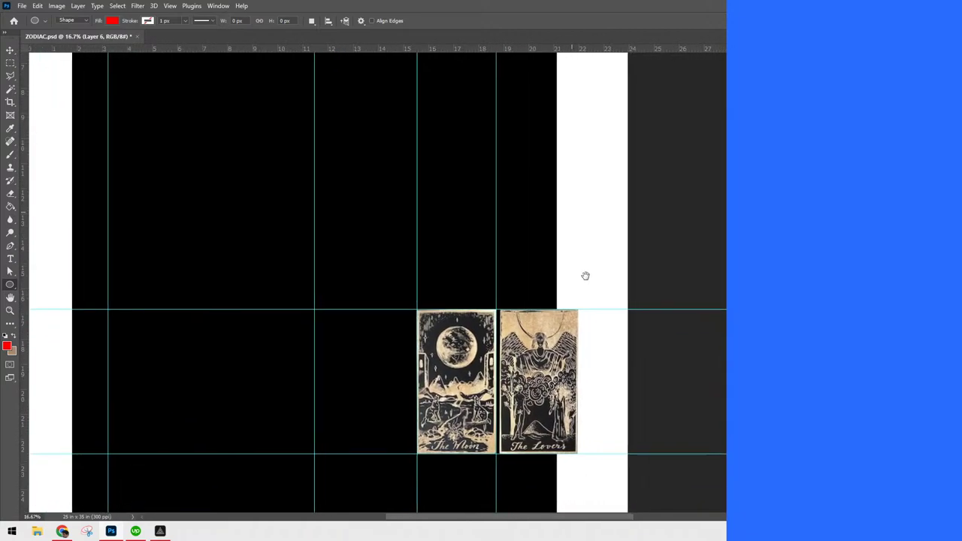
key(ctrl+plus)
key(ctrl+plus)
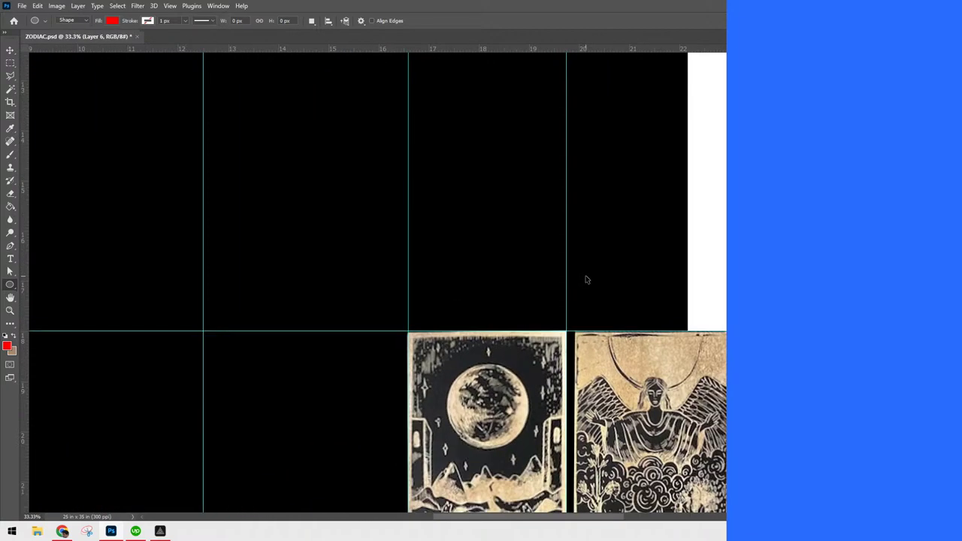
key(ctrl+minus)
key(ctrl+minus)
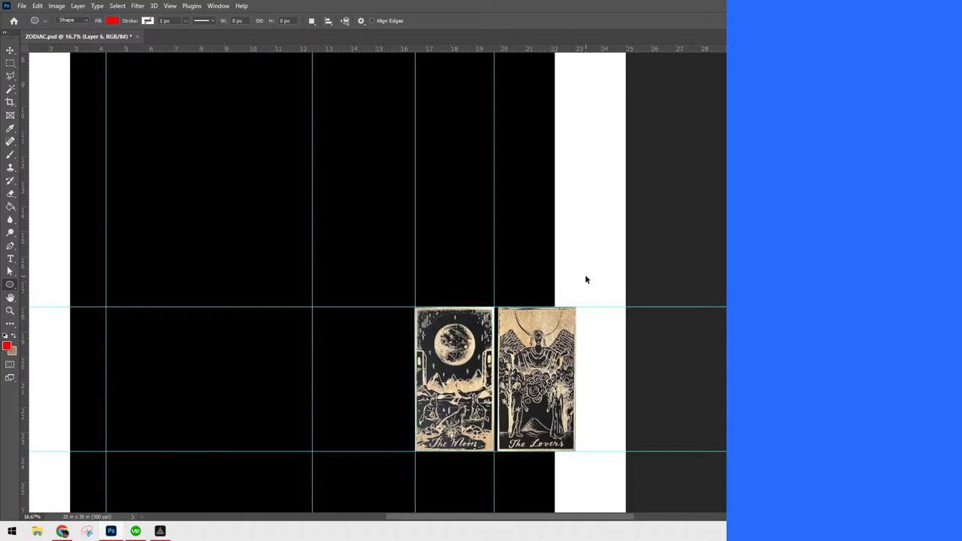
key(ctrl+minus)
key(ctrl+minus)
key(ctrl+minus)
key(ctrl+plus)
key(ctrl+plus)
scroll(672, 238, up, 3)
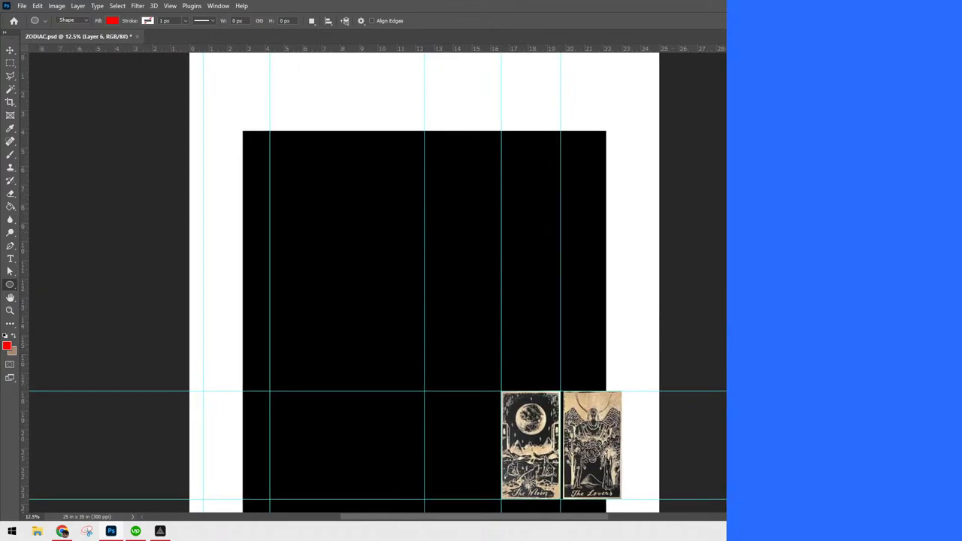
double_click(759, 361)
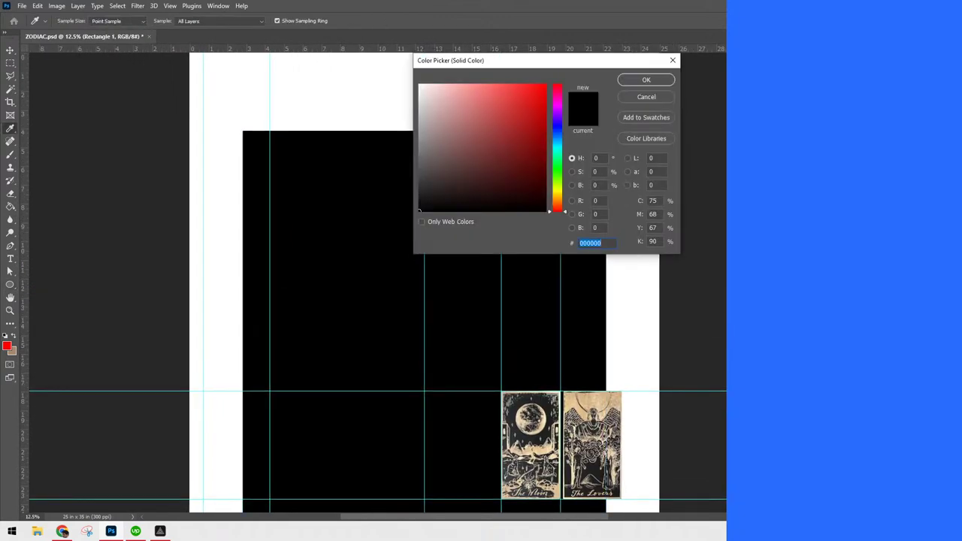
click(654, 82)
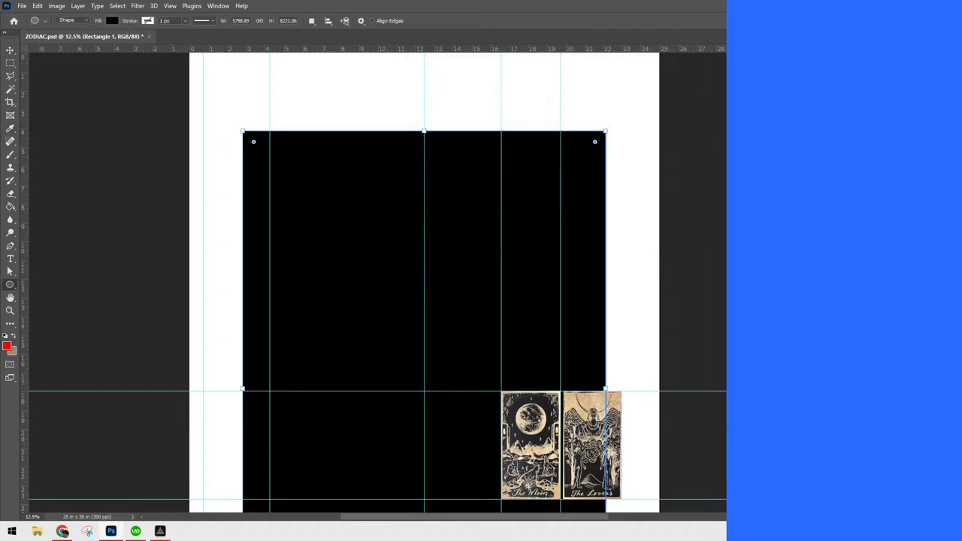
click(790, 375)
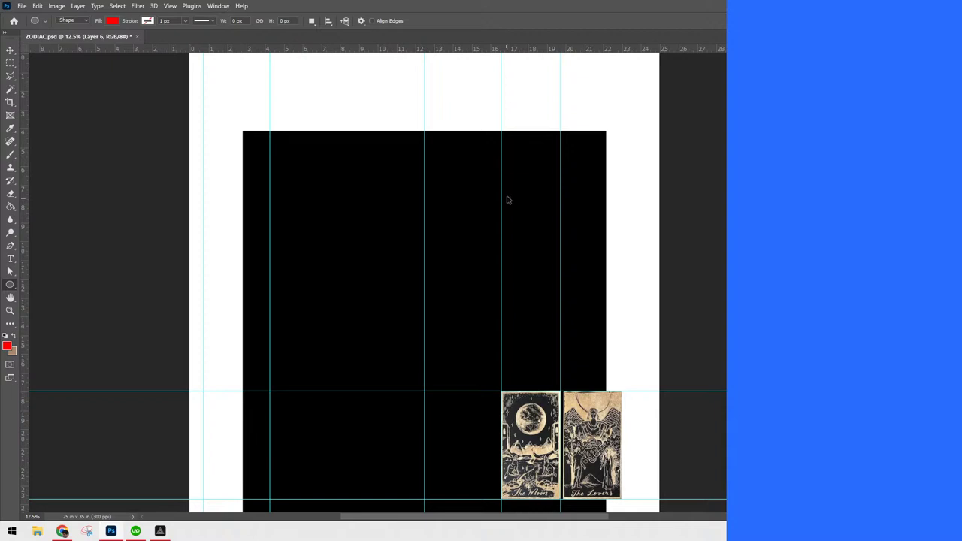
Remove both horizontal guides and the vertical guides crossing the black rectangle, keeping the centre guide
drag(503, 195, 724, 158)
drag(270, 187, 392, 2)
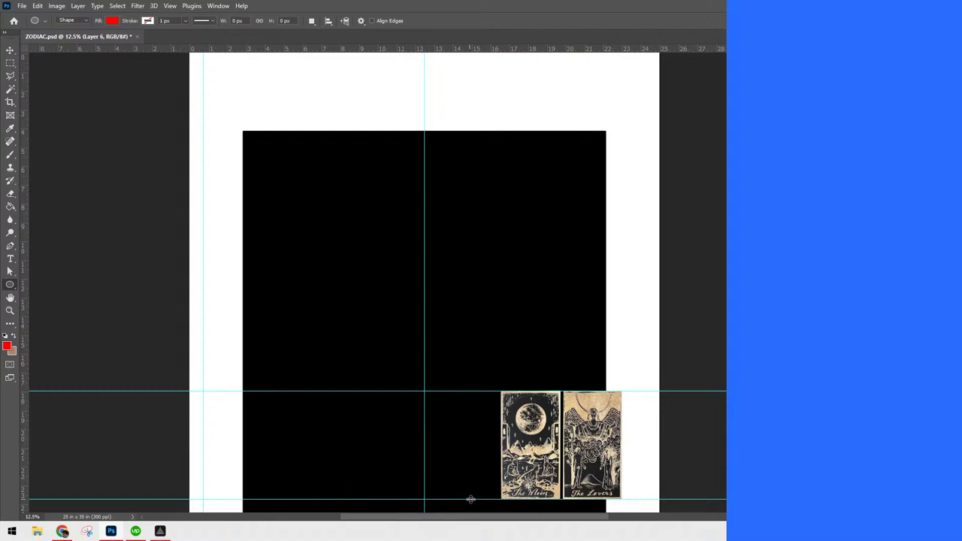
drag(469, 499, 594, 47)
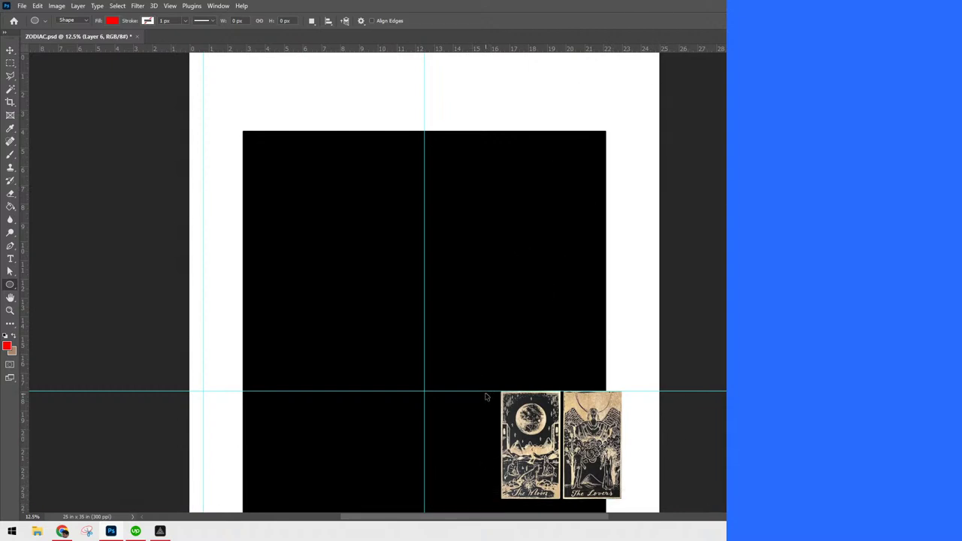
drag(486, 391, 630, 36)
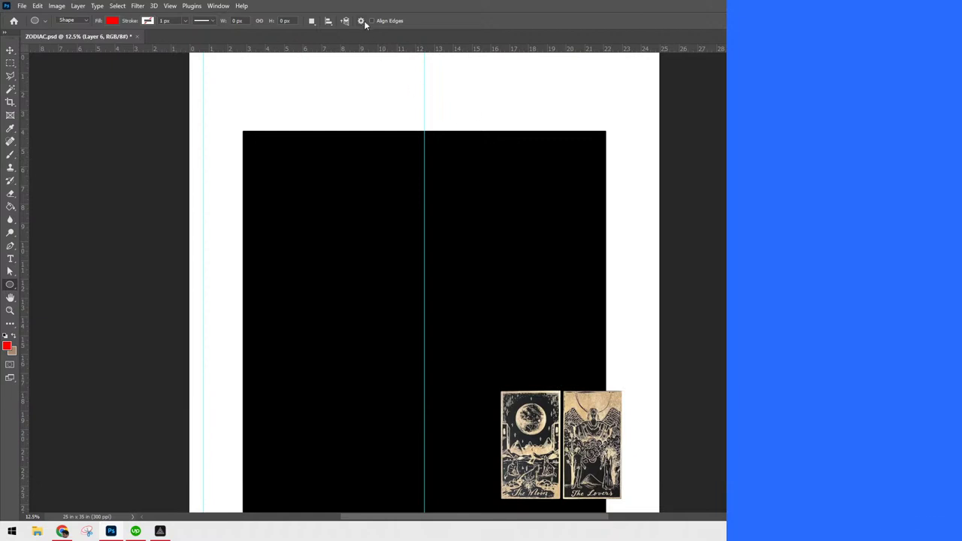
Enable vertical paint symmetry for the Brush along the centre of the canvas
key(b)
click(451, 20)
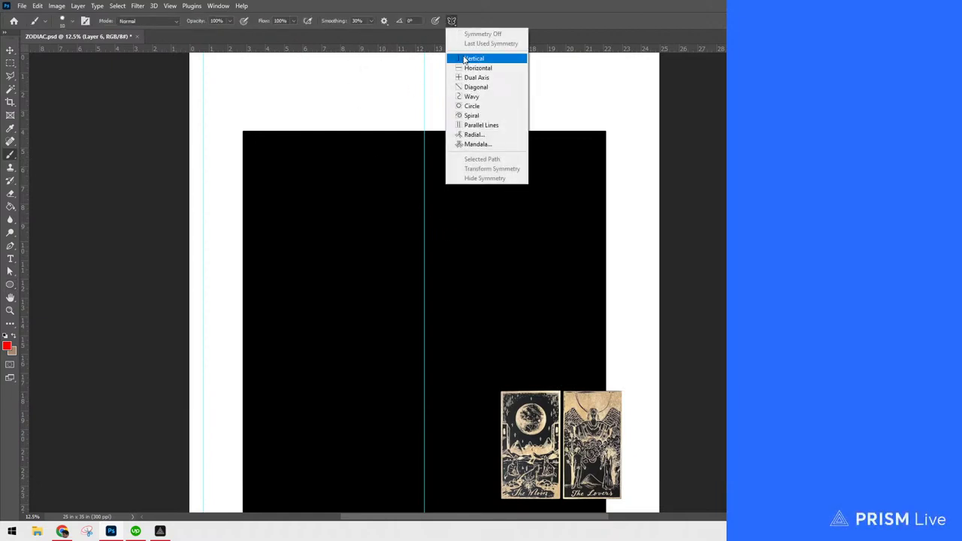
click(475, 58)
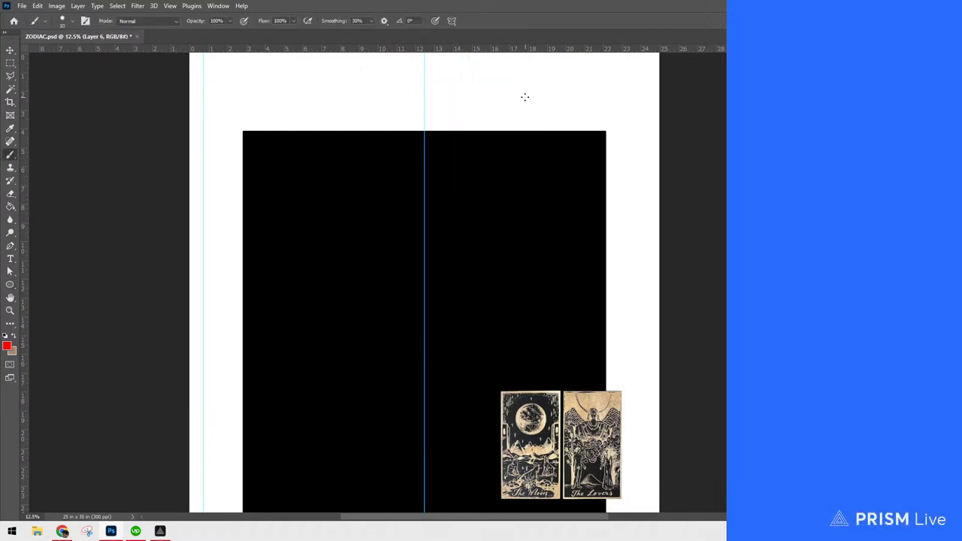
Set the brush smoothing to 56% and enlarge the brush to 45 px for drawing at the black card's upper-right corner
scroll(524, 97, up, 1)
drag(664, 221, 638, 294)
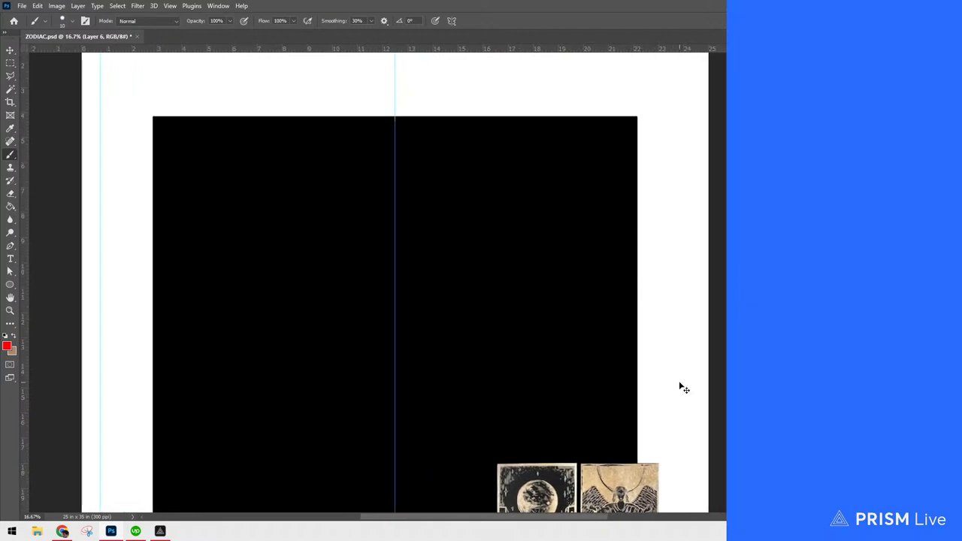
key(ctrl+plus)
drag(681, 383, 618, 501)
drag(563, 156, 592, 363)
click(370, 21)
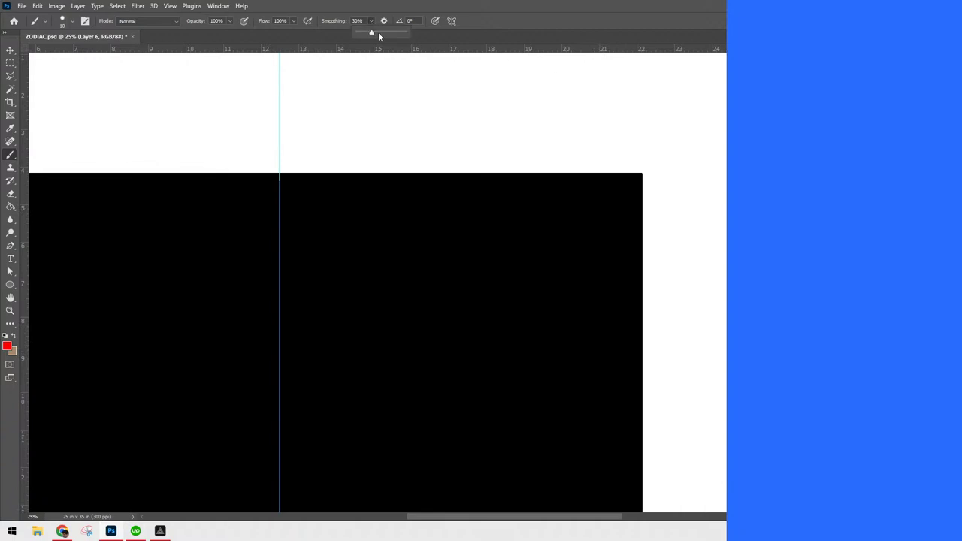
click(533, 240)
key(])
key(])
key(])
key(])
key(])
Try brush strokes near the black card's upper-right corner and along its top edge, undoing each one
mouse_move(400, 134)
mouse_down()
mouse_move(488, 215)
mouse_move(522, 293)
mouse_move(601, 258)
mouse_move(554, 322)
mouse_up()
key(ctrl+z)
drag(472, 176, 632, 184)
key(ctrl+z)
Paint a gold border line along the card's top edge, round its upper-right corner and down the right edge, with an inner curve
drag(475, 179, 629, 189)
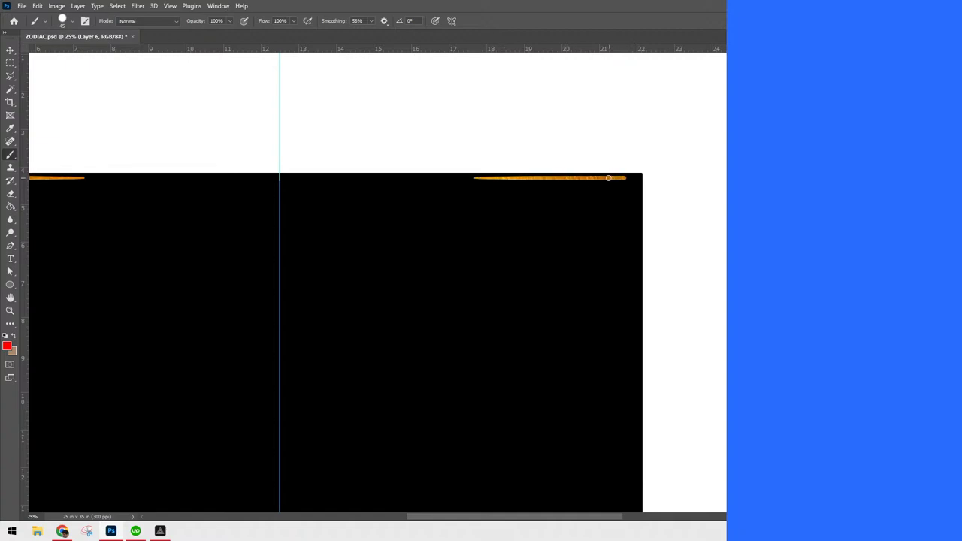
mouse_move(597, 179)
mouse_down()
mouse_move(620, 193)
mouse_move(632, 240)
mouse_up()
drag(624, 178, 632, 324)
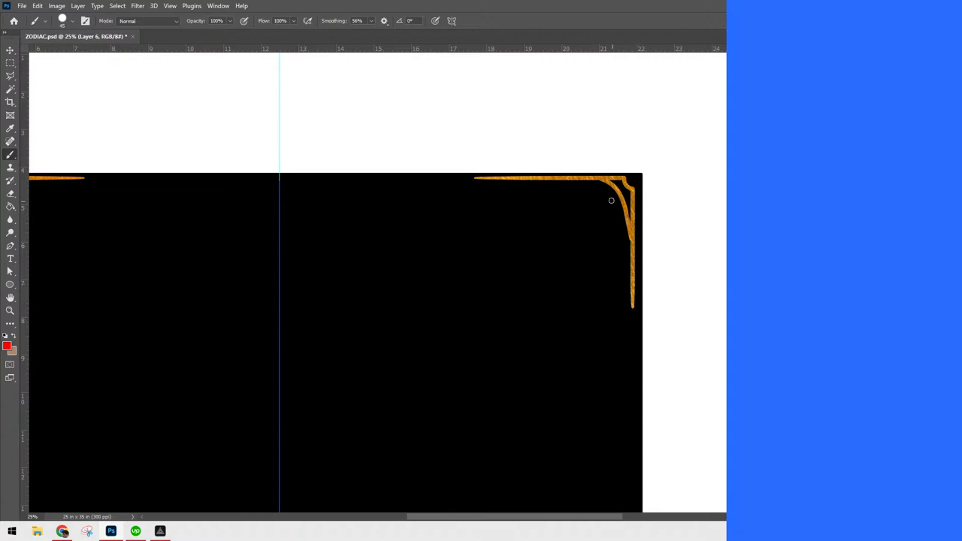
Add scalloped and leaf-like curls inside the gold corner and taper the ornament's lower end to a point
mouse_move(565, 179)
mouse_down()
mouse_move(590, 197)
mouse_move(624, 216)
mouse_up()
mouse_move(629, 261)
mouse_down()
mouse_move(626, 242)
mouse_move(606, 224)
mouse_move(616, 220)
mouse_up()
mouse_move(599, 211)
mouse_down()
mouse_move(595, 201)
mouse_move(605, 199)
mouse_move(623, 213)
mouse_up()
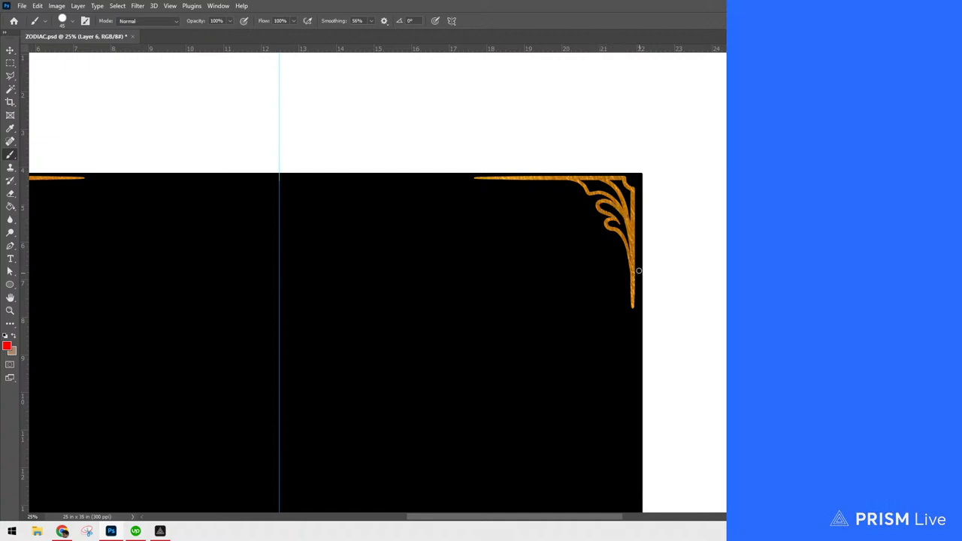
mouse_move(601, 204)
mouse_down()
mouse_move(621, 212)
mouse_move(627, 236)
mouse_up()
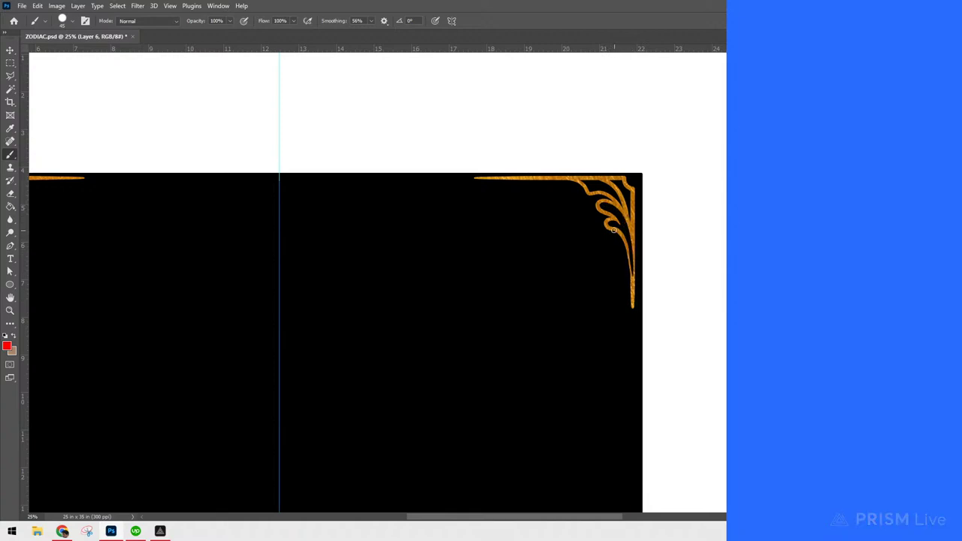
mouse_move(614, 230)
mouse_down()
mouse_move(626, 250)
mouse_move(633, 317)
mouse_up()
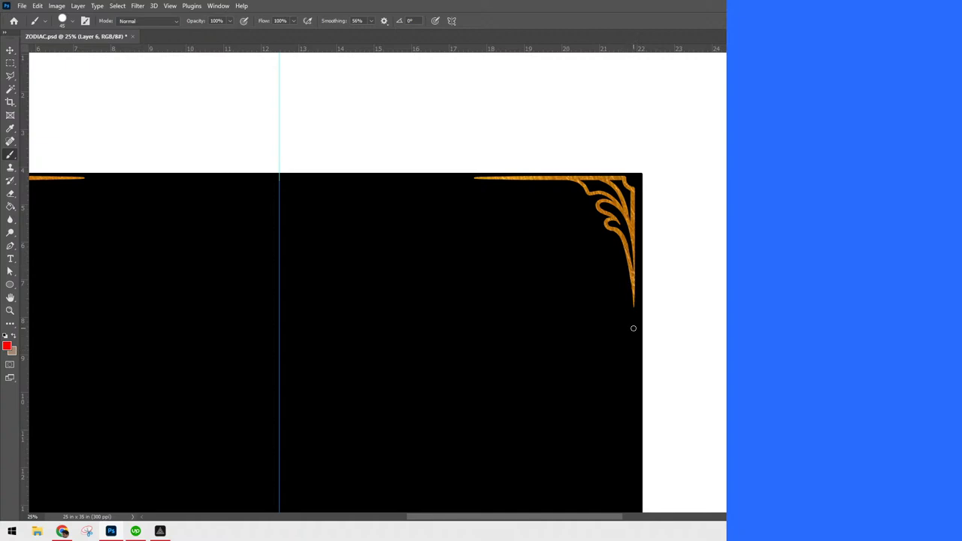
Move The Lovers card closer to The Moon card and merge the two reference layers
key(ctrl+minus)
key(ctrl+minus)
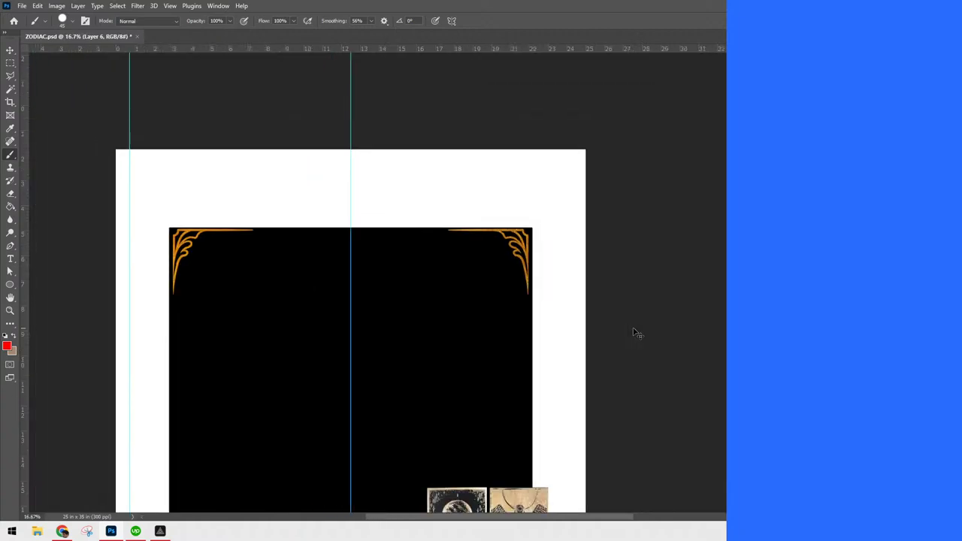
key(ctrl+plus)
scroll(633, 331, up, 4)
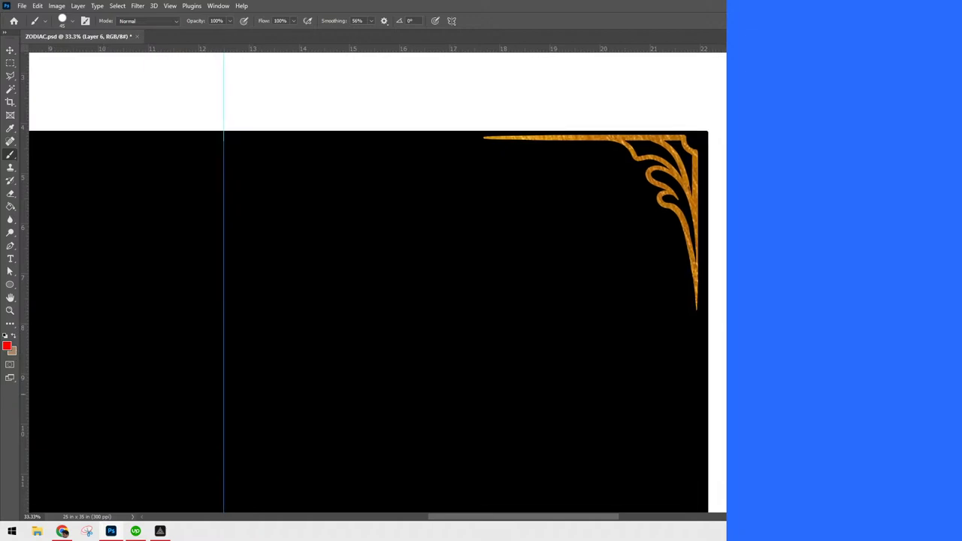
drag(726, 410, 690, 196)
key(v)
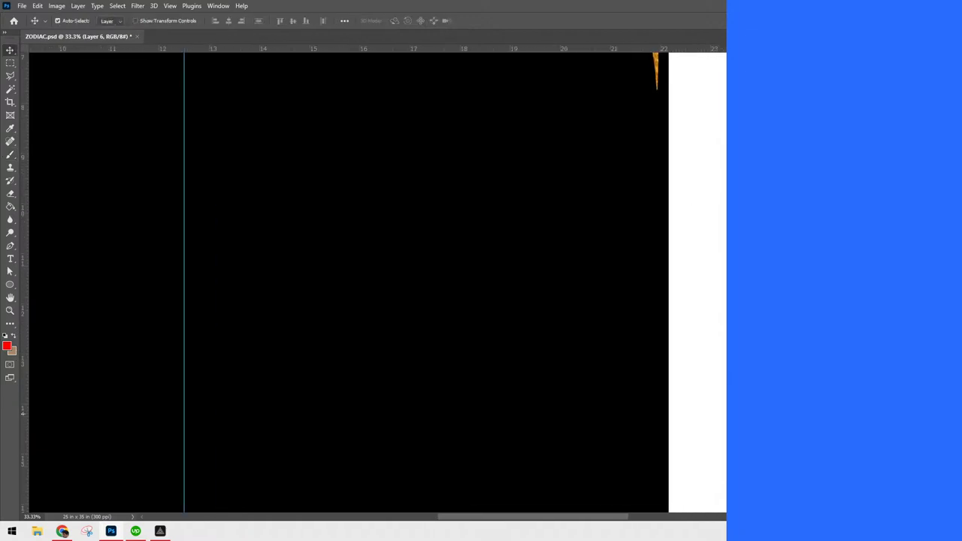
mouse_move(473, 470)
mouse_down()
mouse_move(492, 309)
mouse_move(606, 119)
mouse_move(456, 281)
mouse_move(488, 436)
mouse_move(484, 473)
mouse_up()
key(shift+Left)
key(shift+Left)
key(shift+Left)
key(shift+Left)
key(ctrl+e)
Move the merged tarot references up to the top centre of the black card, between the corner ornaments
drag(627, 389, 607, 110)
drag(585, 153, 545, 379)
drag(539, 373, 391, 259)
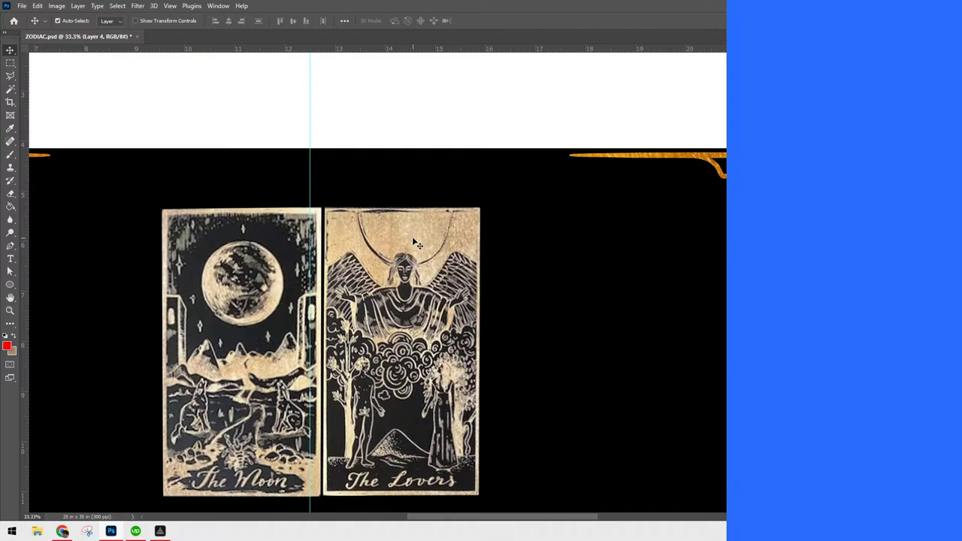
Paint an angular spur at the lower end of the corner ornament on the gold-clipped layer with a 30 px brush
key(b)
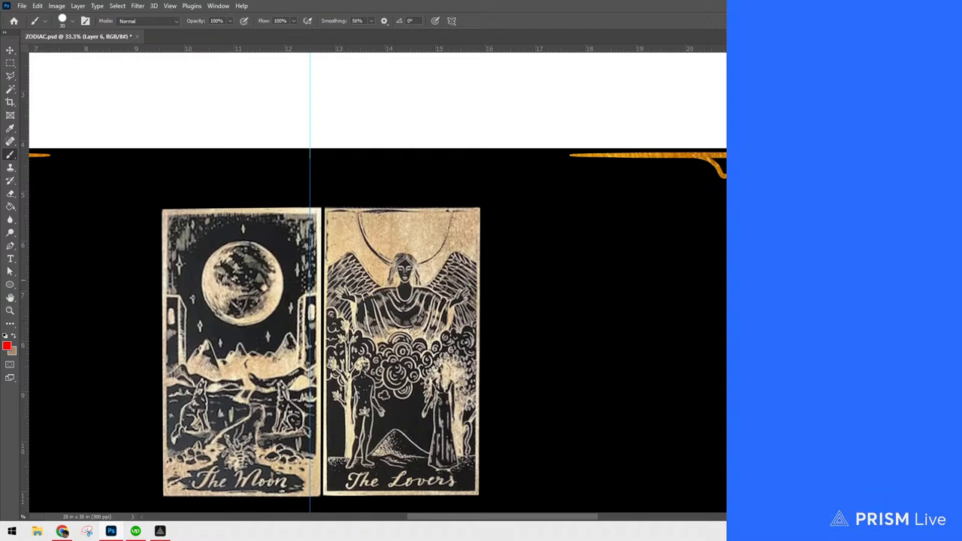
mouse_move(772, 337)
mouse_down()
mouse_move(653, 227)
mouse_move(669, 230)
mouse_move(673, 274)
mouse_up()
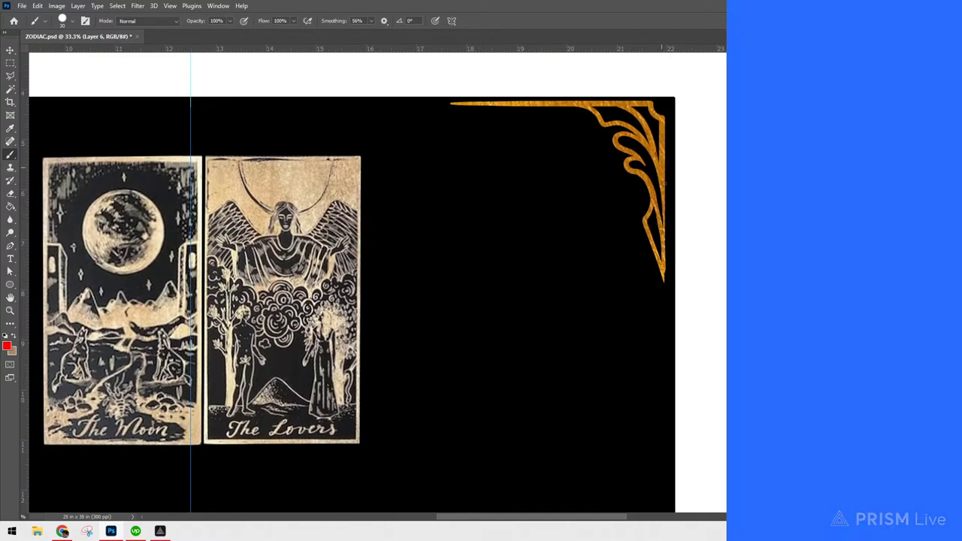
Try to extend the corner ornament's gold line straight down the card's right edge, undoing each stroke
drag(663, 258, 665, 360)
key(ctrl+z)
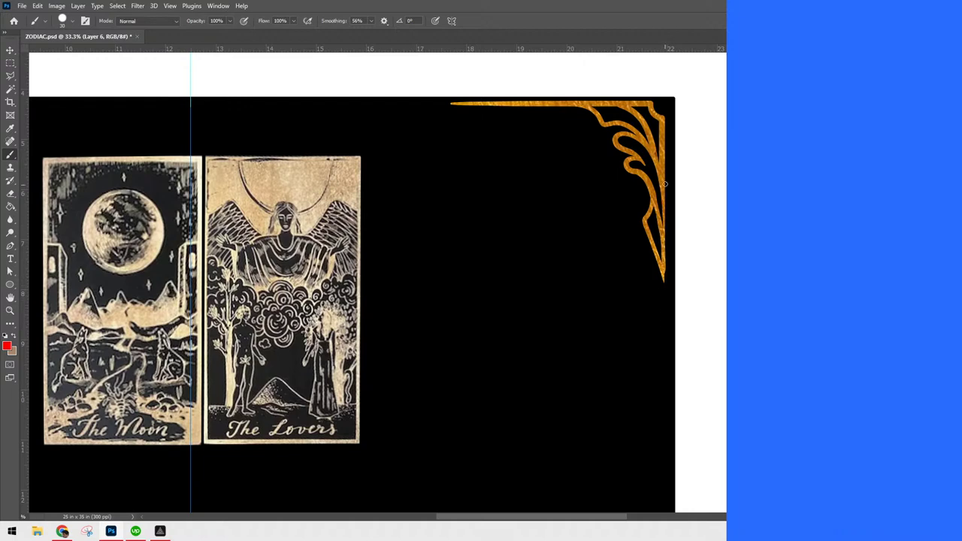
drag(664, 211, 665, 339)
key(ctrl+z)
drag(662, 117, 671, 368)
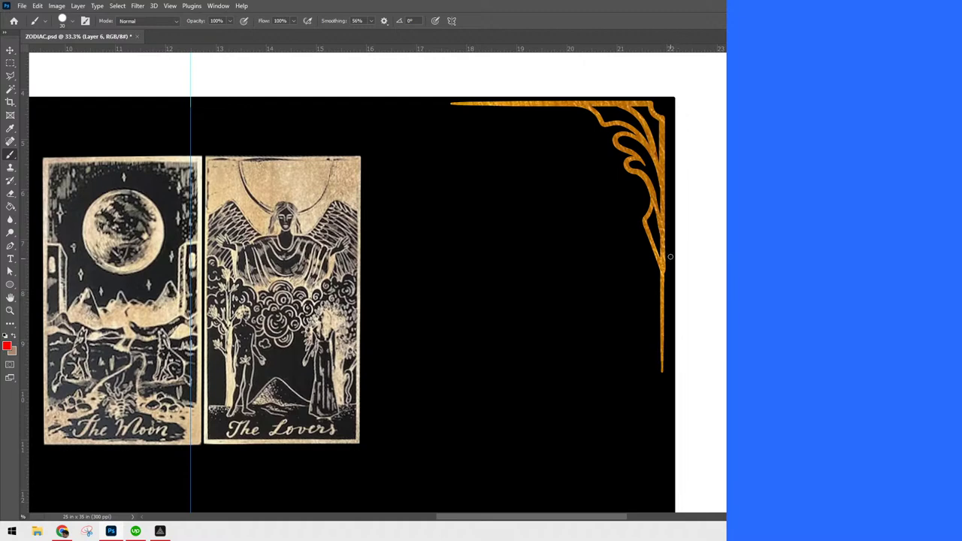
key(ctrl+z)
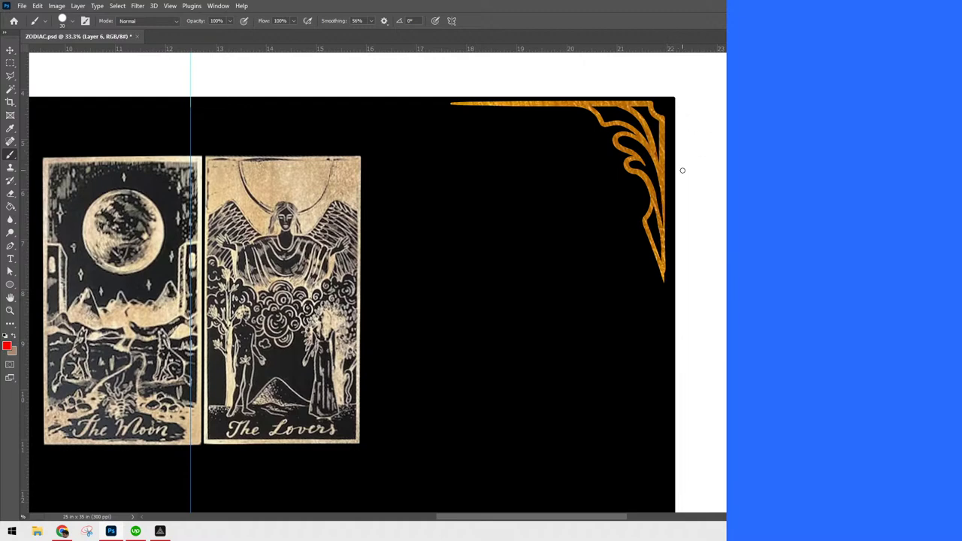
Paint a straight tapered gold line extending the corner ornament down the card's right edge
key(r)
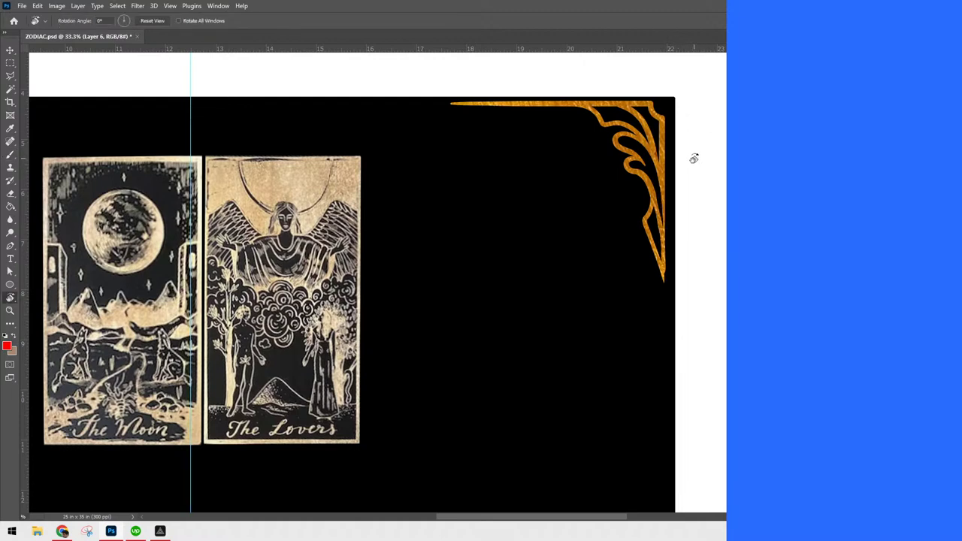
key(b)
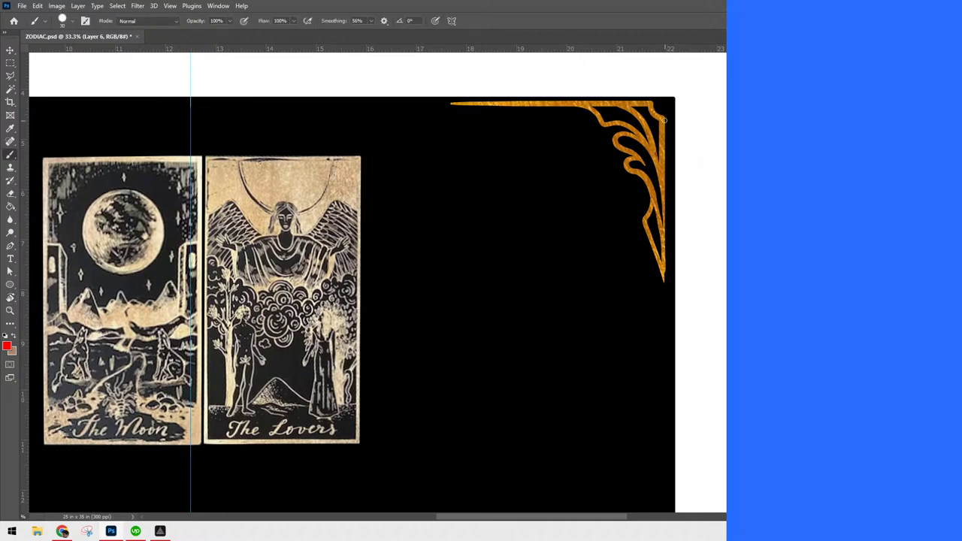
drag(663, 119, 665, 356)
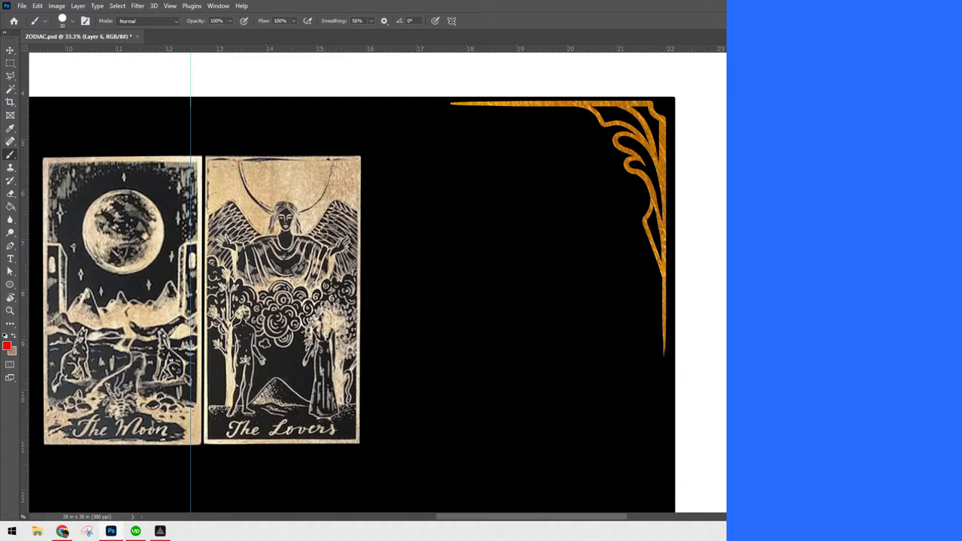
Examine the extended corner ornaments on both sides of the whole card
mouse_move(570, 352)
mouse_down()
mouse_move(680, 346)
mouse_move(694, 263)
mouse_move(679, 240)
mouse_up()
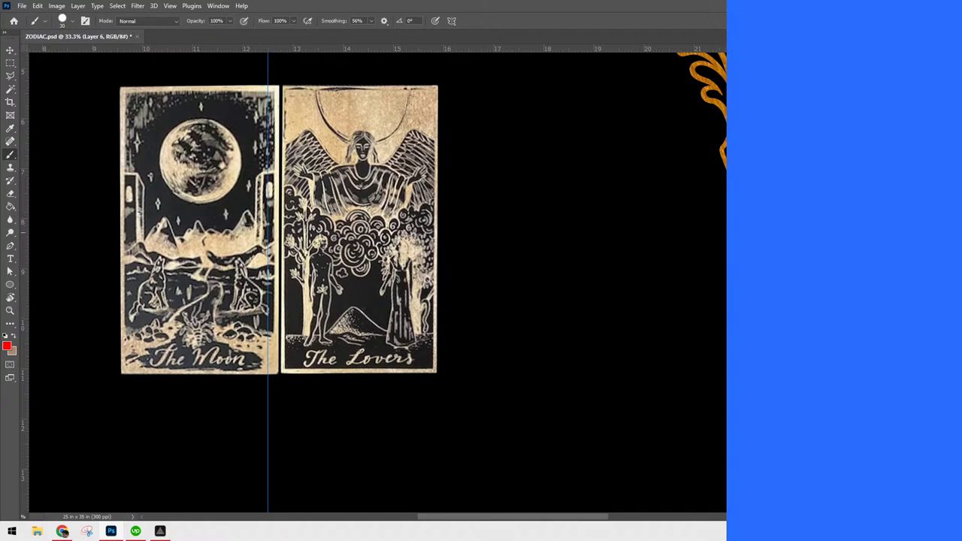
key(ctrl+minus)
key(ctrl+minus)
key(ctrl+minus)
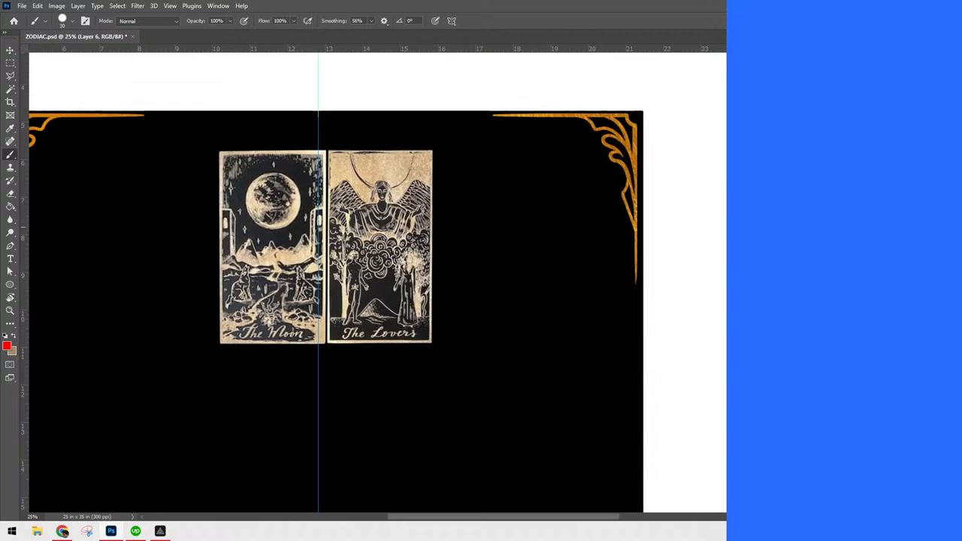
key(ctrl+minus)
key(ctrl+minus)
key(ctrl+plus)
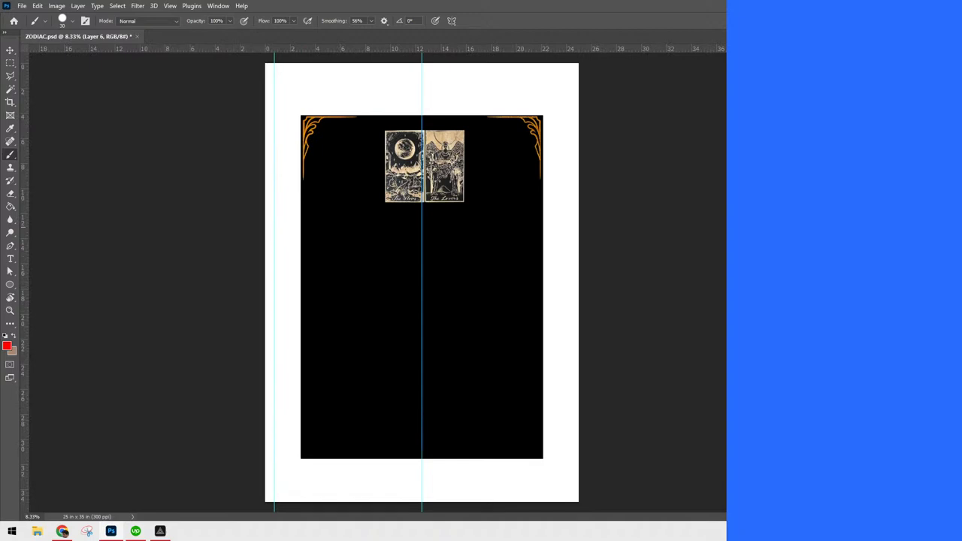
key(ctrl+plus)
key(ctrl+plus)
key(ctrl+plus)
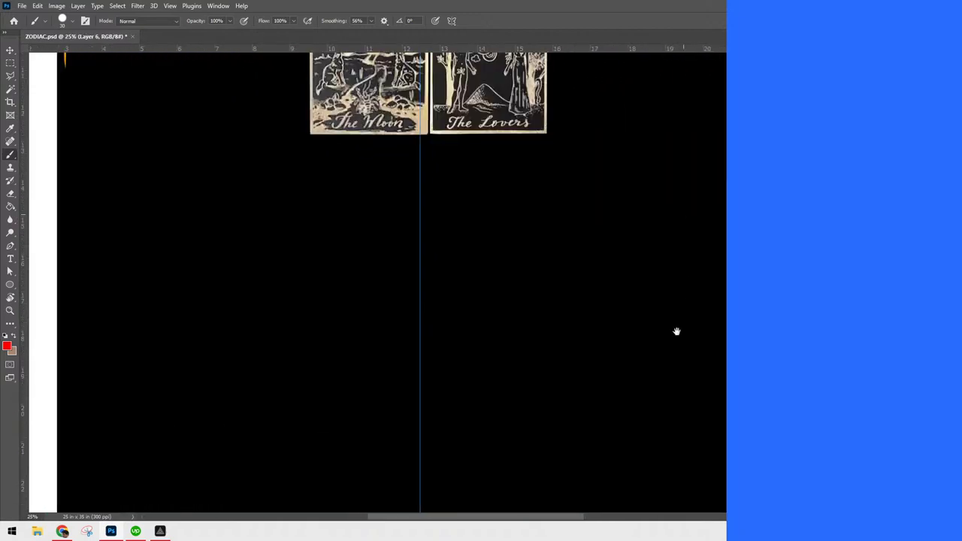
Paint a thin tapered gold line ending in a dot just beneath the right corner ornament's horizontal top line
drag(680, 301, 679, 490)
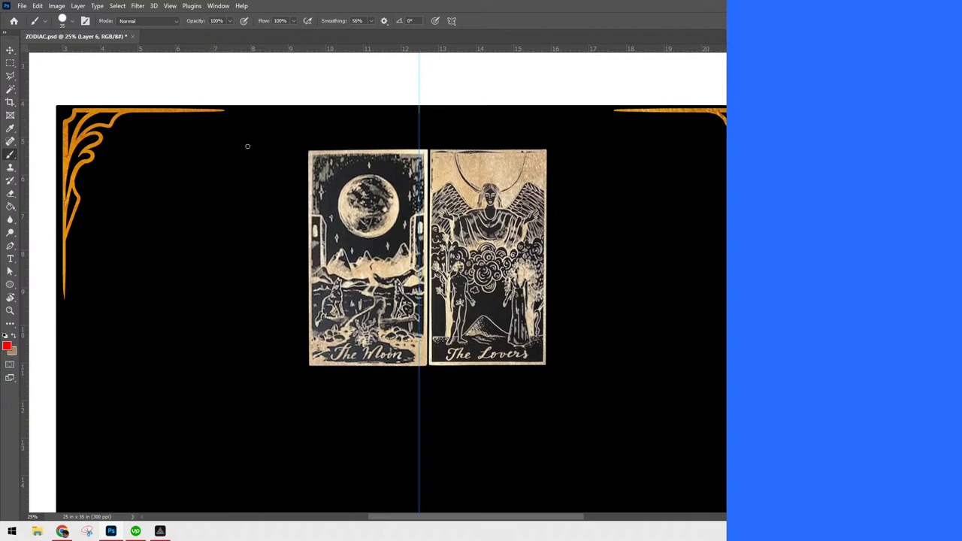
key(ctrl+plus)
drag(752, 327, 570, 476)
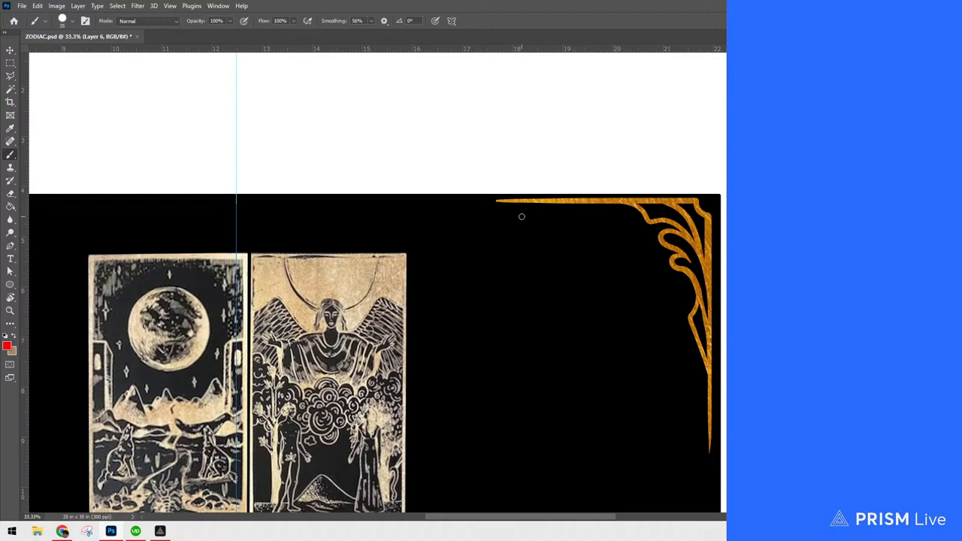
drag(517, 211, 624, 224)
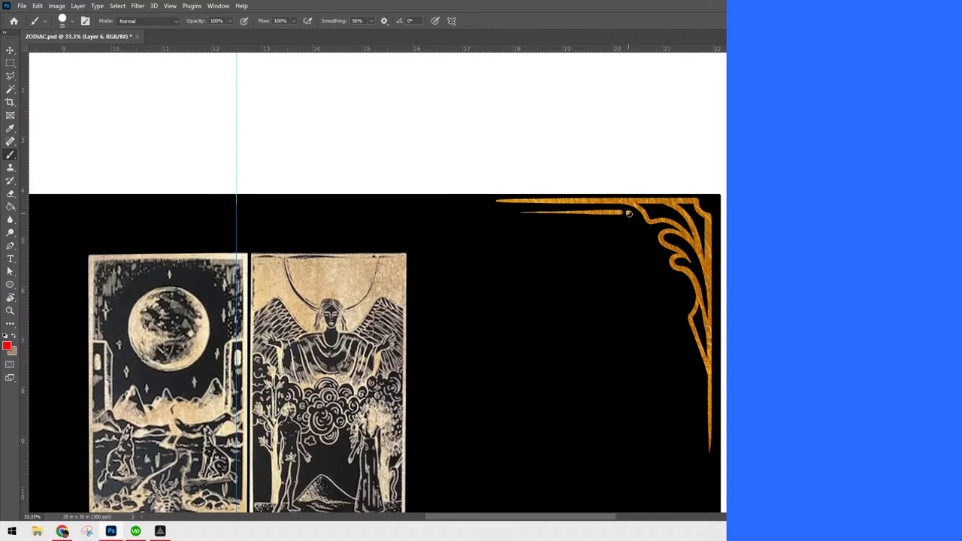
drag(628, 212, 646, 195)
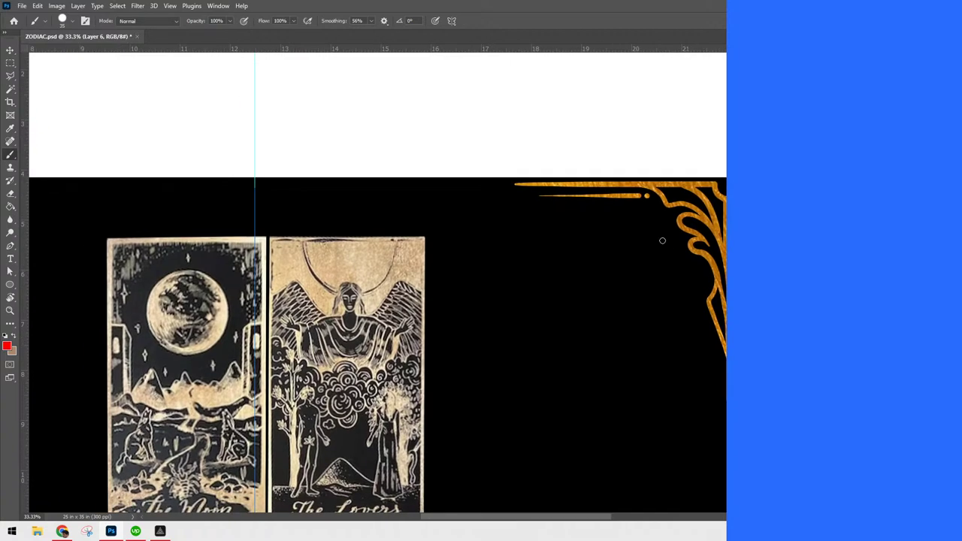
Paint a small four-pointed gold star below the thin line beside the right corner ornament, undoing unsatisfactory strokes
mouse_move(592, 214)
mouse_down()
mouse_move(581, 239)
mouse_move(595, 227)
mouse_move(602, 237)
mouse_up()
key(ctrl+z)
key(ctrl+z)
mouse_move(594, 226)
mouse_down()
mouse_move(584, 227)
mouse_move(601, 225)
mouse_up()
key(ctrl+z)
drag(594, 226, 605, 224)
drag(594, 225, 605, 225)
Paint a second four-pointed gold star and scattered small dots around it beside the right corner ornament
scroll(681, 152, down, 3)
scroll(684, 160, up, 2)
scroll(684, 160, up, 1)
click(571, 284)
mouse_move(615, 296)
mouse_down()
mouse_move(626, 294)
mouse_move(622, 307)
mouse_up()
key(ctrl+z)
drag(623, 296, 633, 295)
click(696, 388)
drag(721, 416, 767, 352)
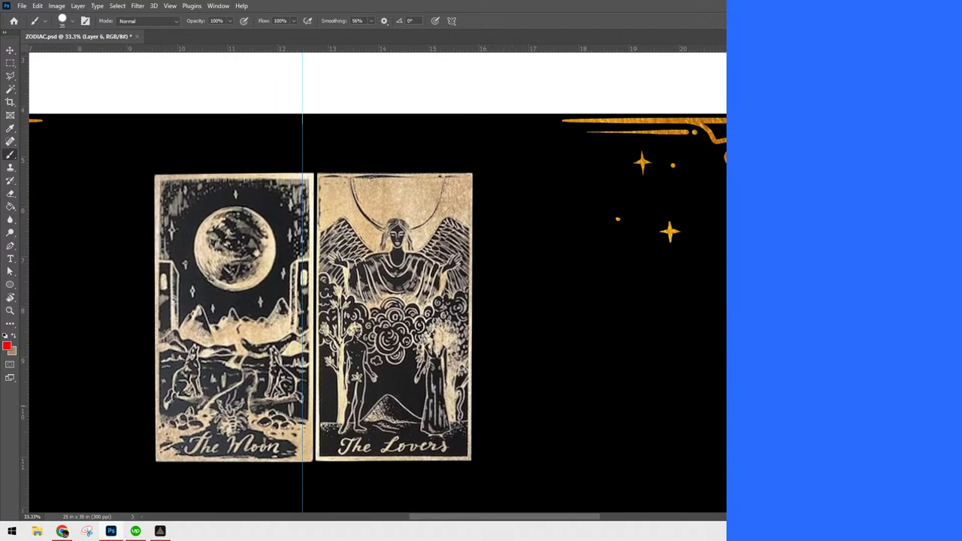
Examine the mirrored stars, dots and corner ornaments up close and across the whole card
key(ctrl+minus)
key(ctrl+minus)
key(ctrl+minus)
key(ctrl+minus)
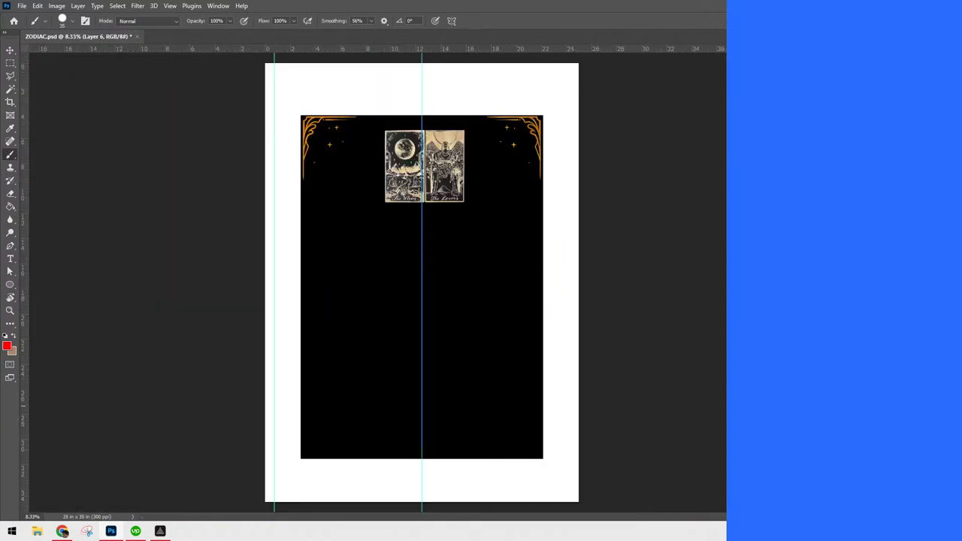
key(ctrl+plus)
key(ctrl+plus)
drag(636, 263, 657, 440)
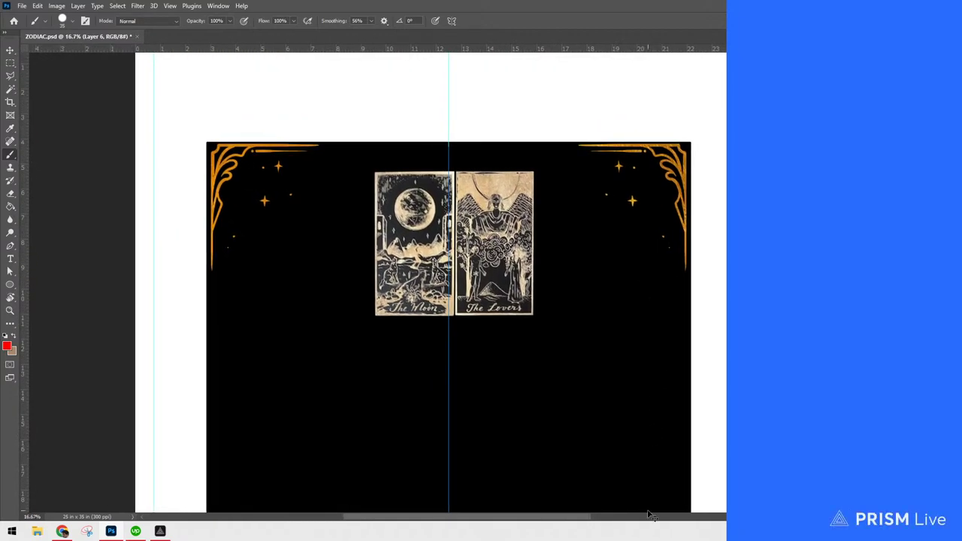
key(ctrl+plus)
key(ctrl+plus)
key(ctrl+plus)
drag(693, 409, 687, 388)
key(ctrl+minus)
key(ctrl+minus)
key(ctrl+plus)
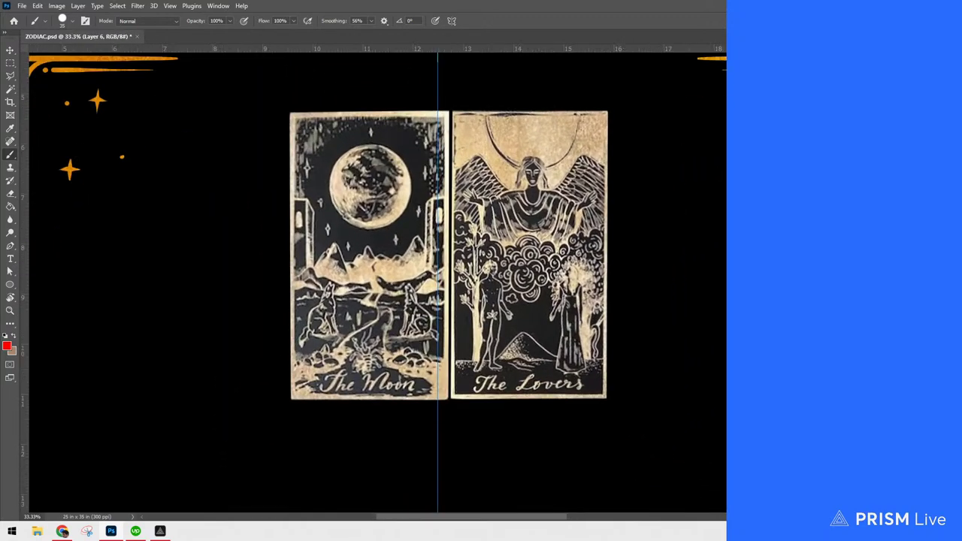
key(ctrl+0)
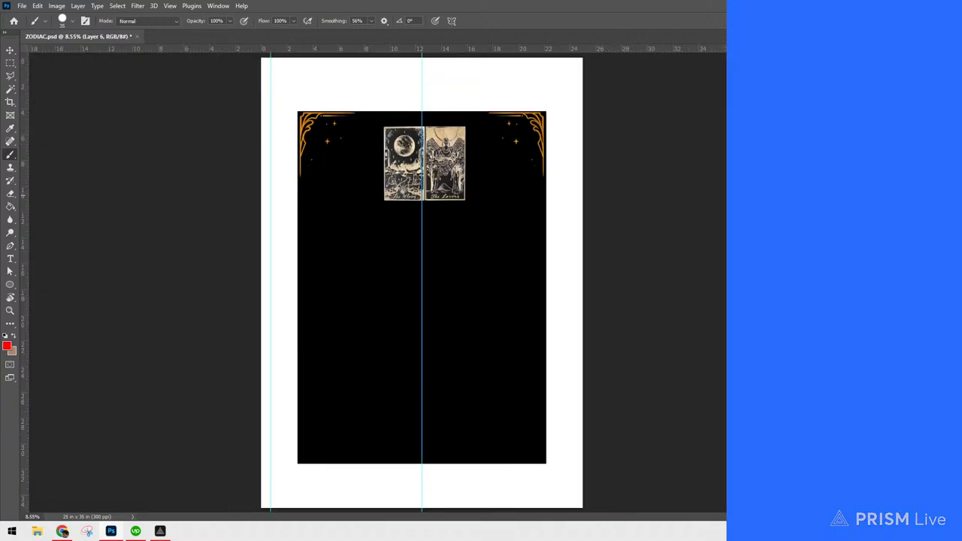
Draw a large circle centred on the vertical guide in the card's upper half and fill it with white
key(ctrl+minus)
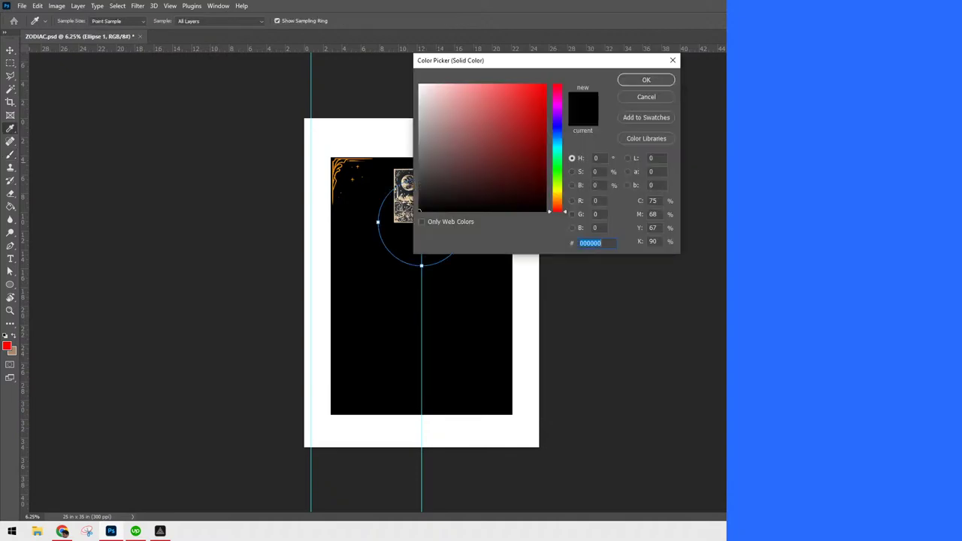
drag(468, 144, 369, 26)
click(665, 84)
key(b)
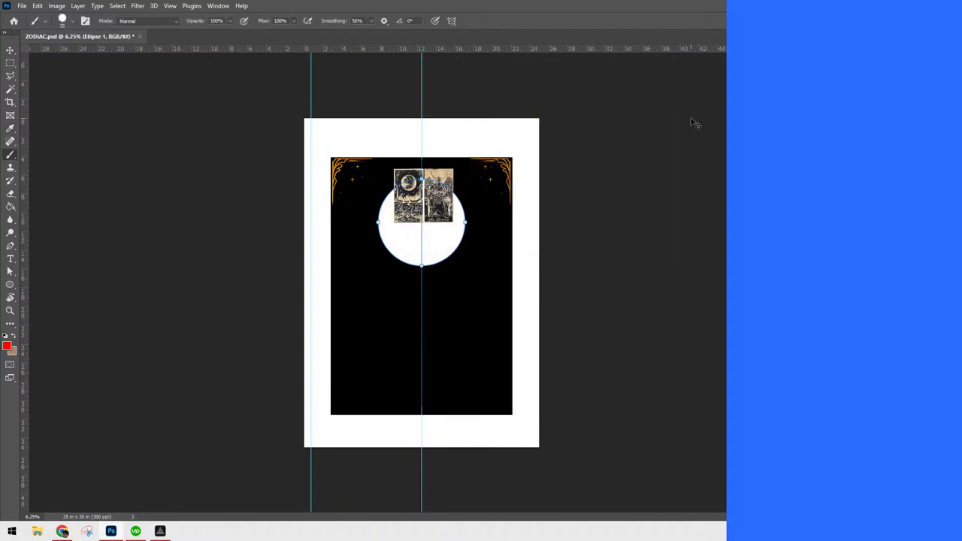
Scale the circle to 118.42% about its centre and change its fill to black (000000)
key(ctrl+plus)
scroll(580, 377, up, 2)
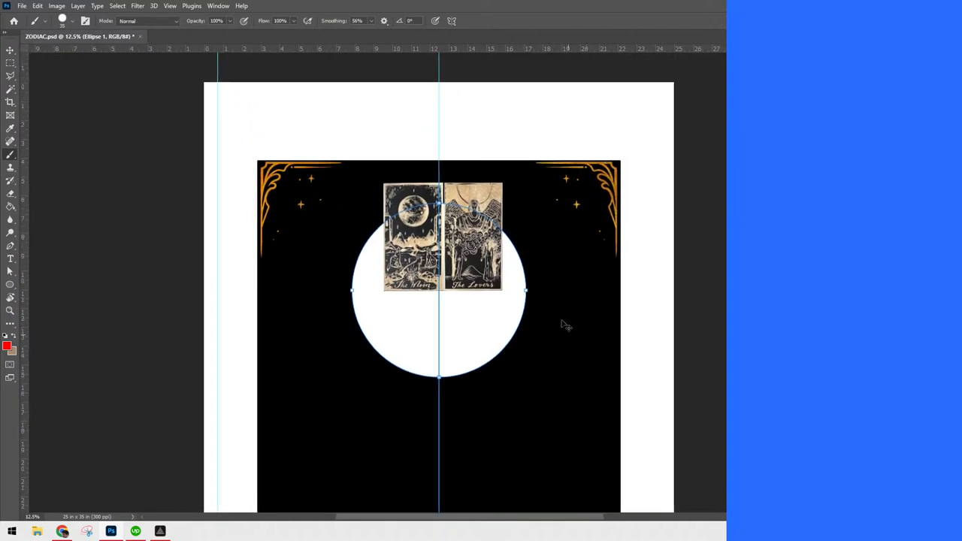
key(ctrl+t)
drag(531, 203, 544, 185)
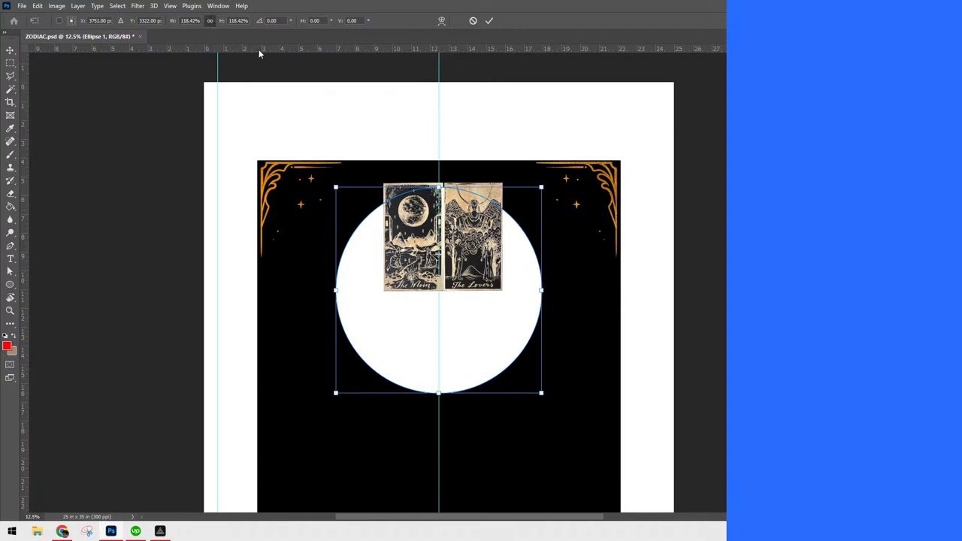
key(b)
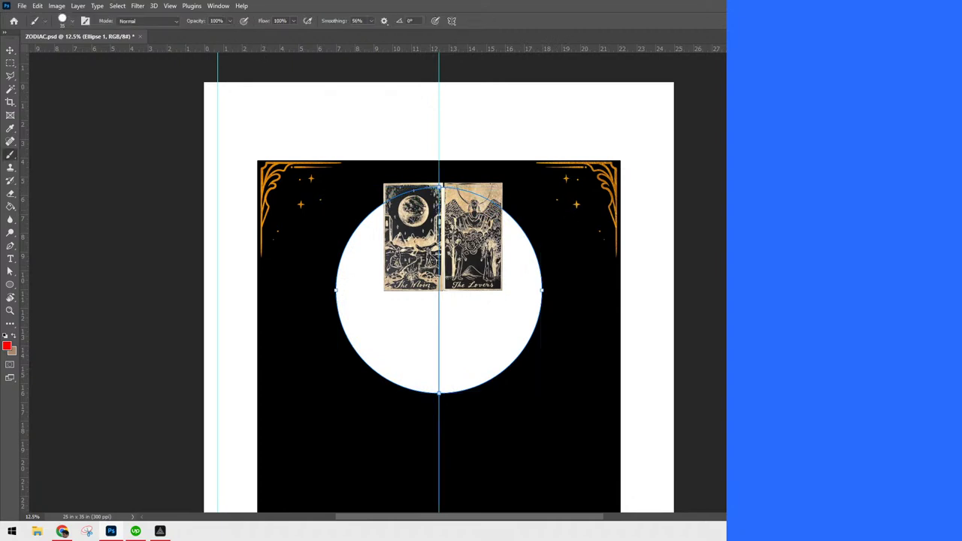
click(553, 382)
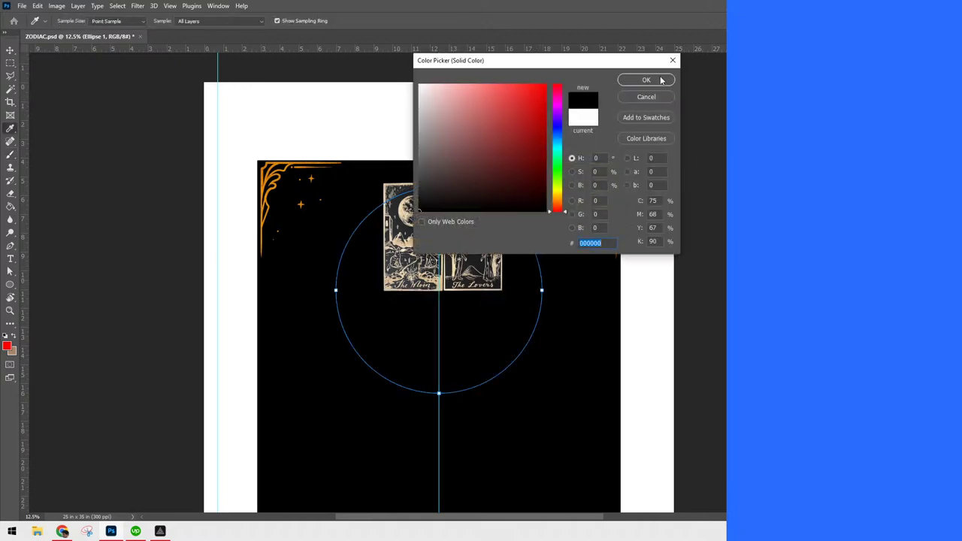
click(661, 79)
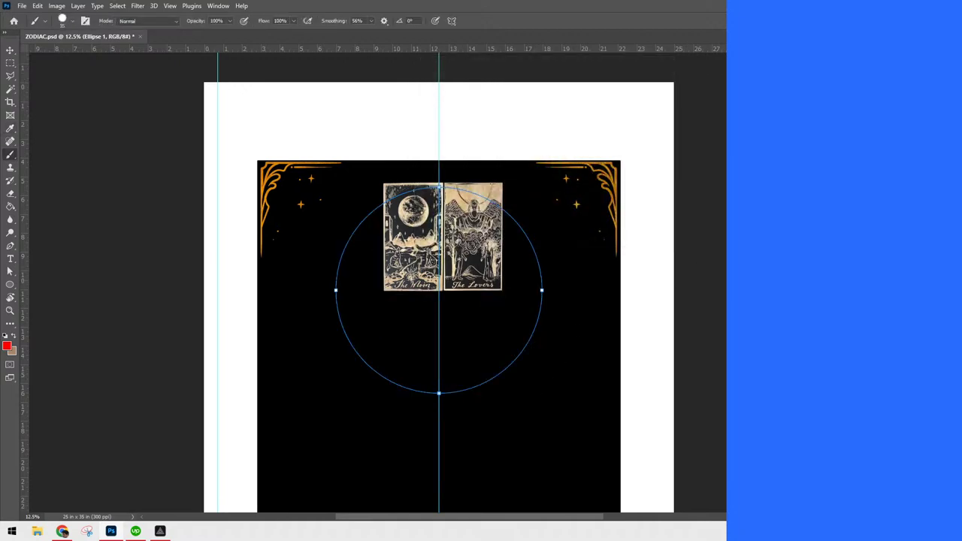
Add an outside Stroke effect to the circle with a size of 63 px
click(359, 171)
drag(531, 88, 724, 100)
key(Up)
key(Up)
key(Up)
key(Up)
key(Up)
key(Up)
key(Up)
key(Up)
key(Up)
key(Up)
key(Up)
key(Up)
key(Up)
key(Up)
key(Up)
key(Up)
key(Up)
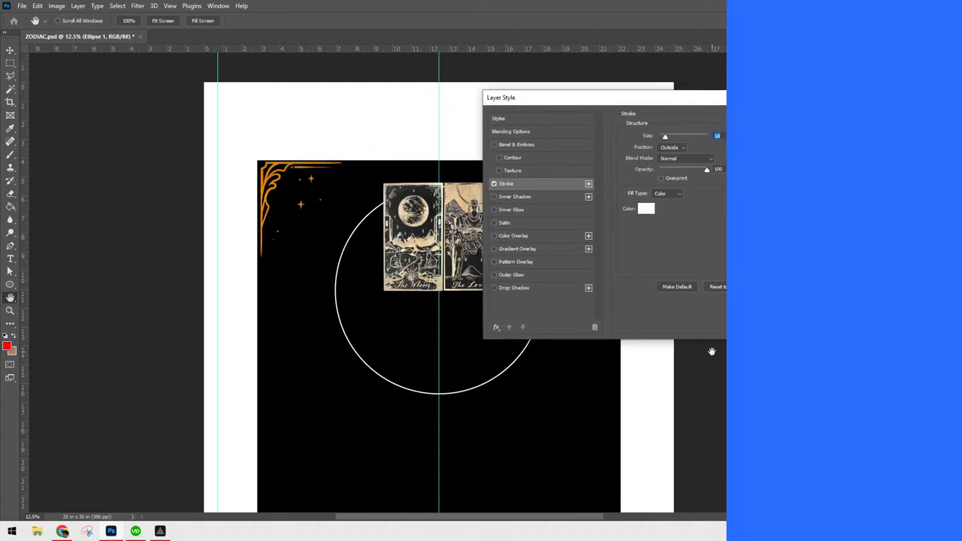
key(Up)
key(Up)
key(Up)
key(Up)
key(Up)
key(Up)
key(Up)
key(Up)
key(Up)
key(Up)
key(Up)
key(Up)
key(Up)
key(Up)
key(Up)
key(Up)
key(Up)
key(Up)
key(Up)
key(Up)
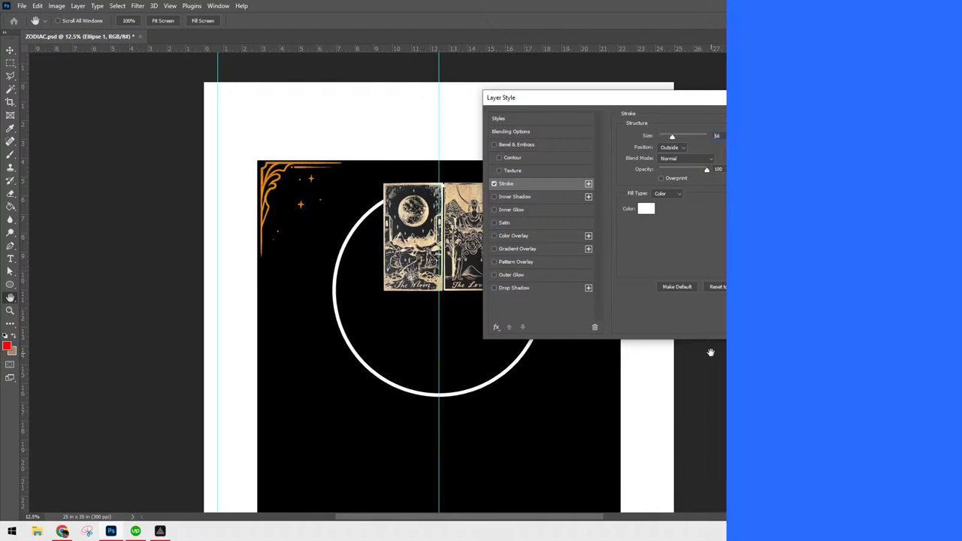
Set the circle's stroke colour to the ornament's orange gold (d68205) and apply the layer style
click(647, 209)
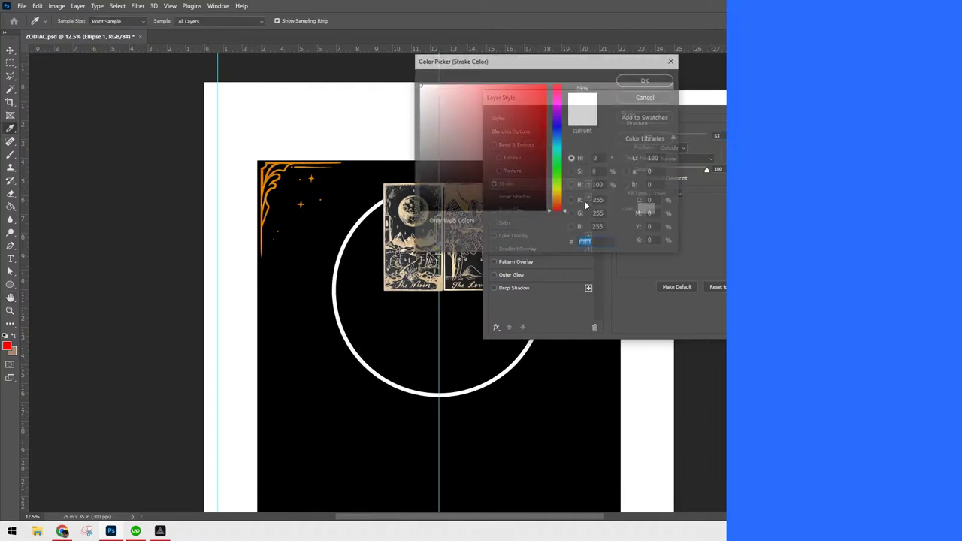
click(291, 159)
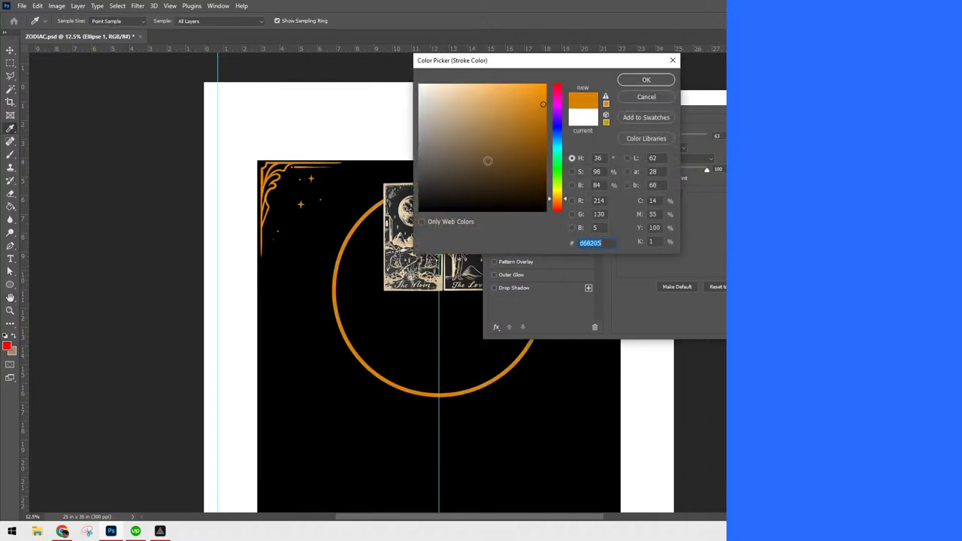
click(646, 79)
key(Return)
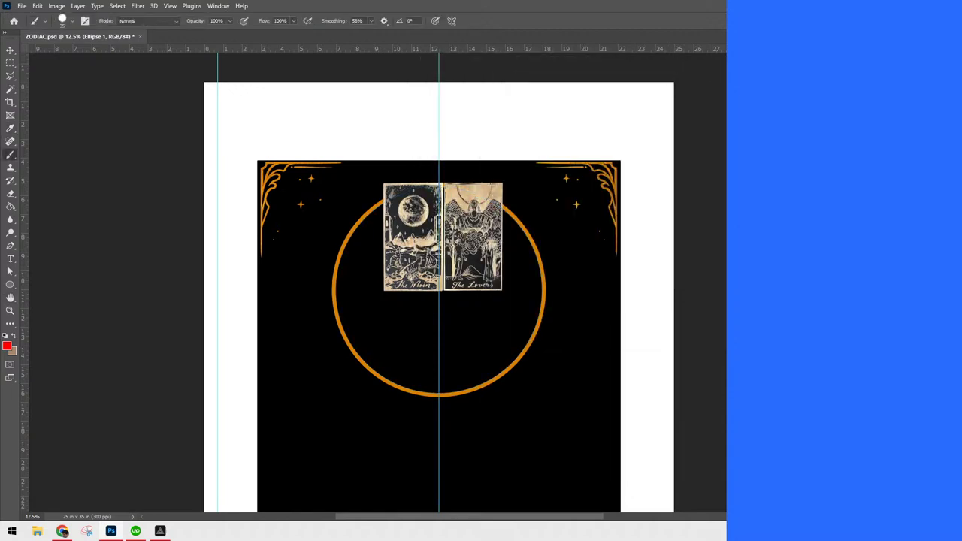
key(w)
click(532, 342)
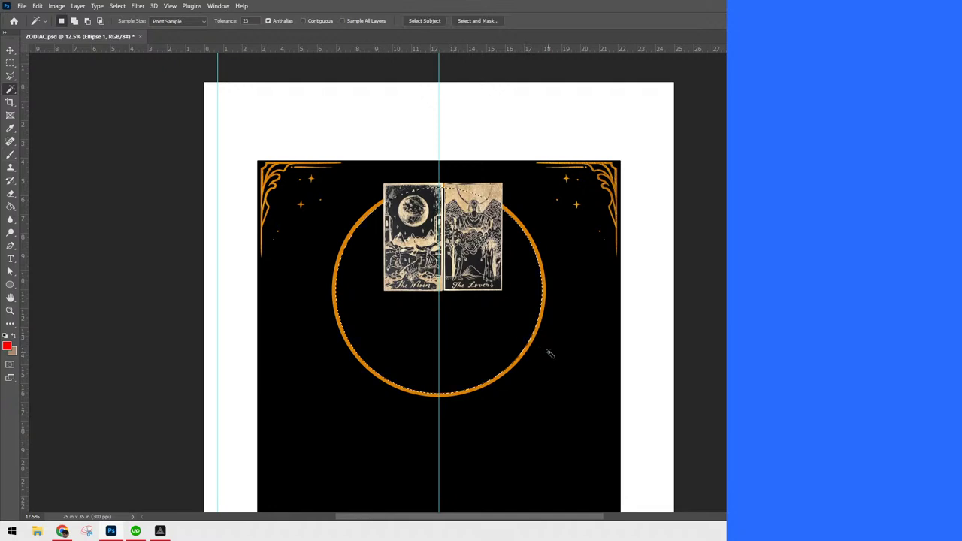
key(ctrl+d)
key(alt+bracketleft)
key(ctrl+z)
key(ctrl+z)
key(ctrl+z)
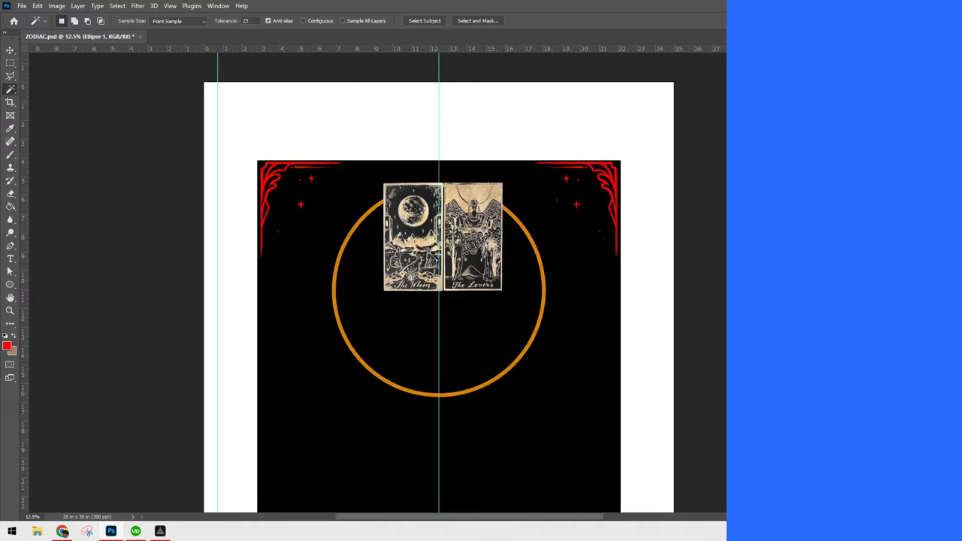
Clip the gold foil texture on Layer 5 to the artwork so it covers the circle outline and corner ornaments
key(alt+bracketright)
key(ctrl+z)
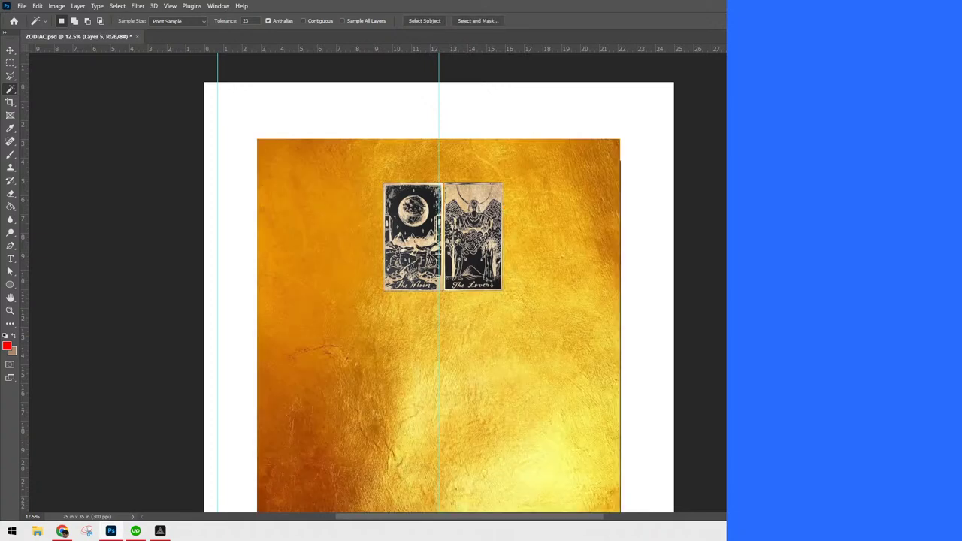
key(ctrl+alt+g)
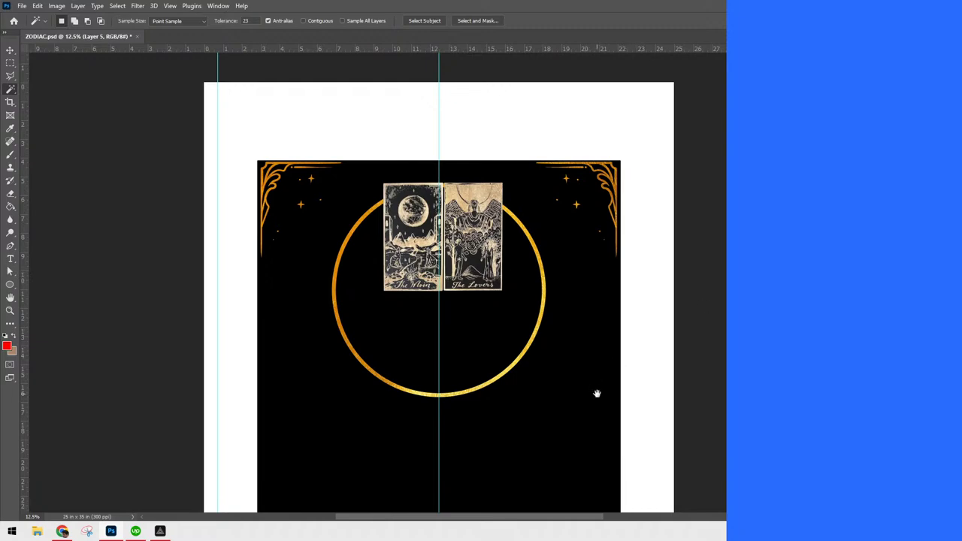
Paint mirrored, tapered droplets and small dots hanging beneath the upper corner ornaments on Layer 6 with a 40 px brush
drag(591, 372, 590, 385)
key(ctrl+plus)
key(ctrl+plus)
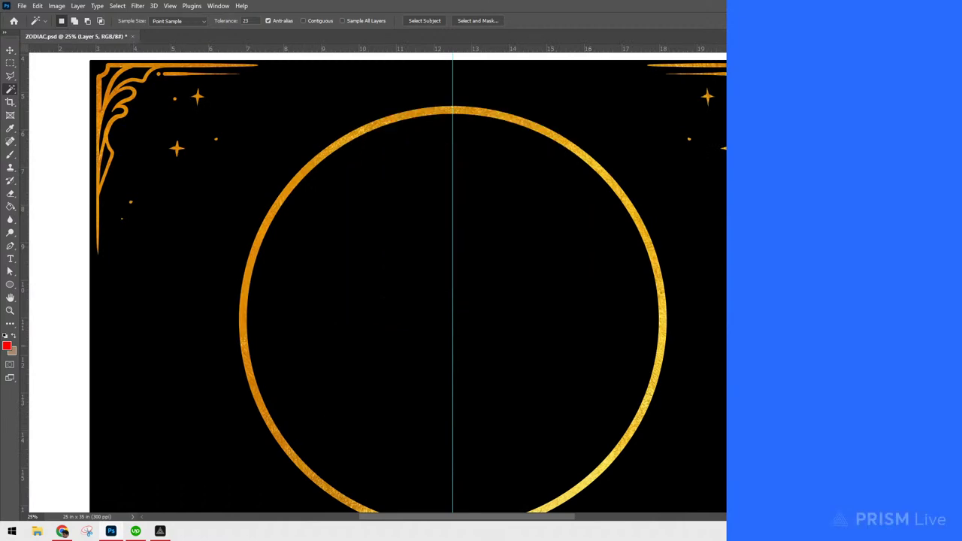
scroll(672, 434, up, 3)
scroll(672, 434, right, 2)
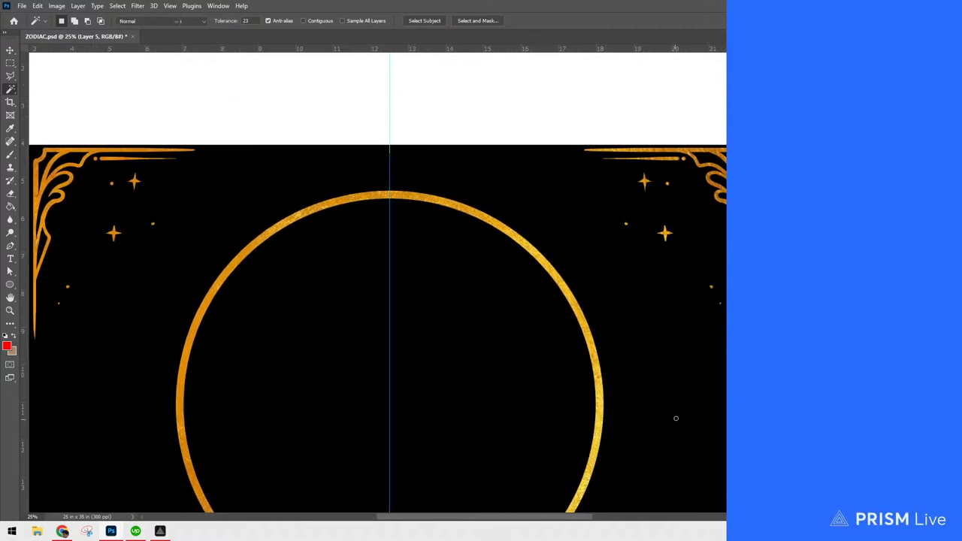
key(b)
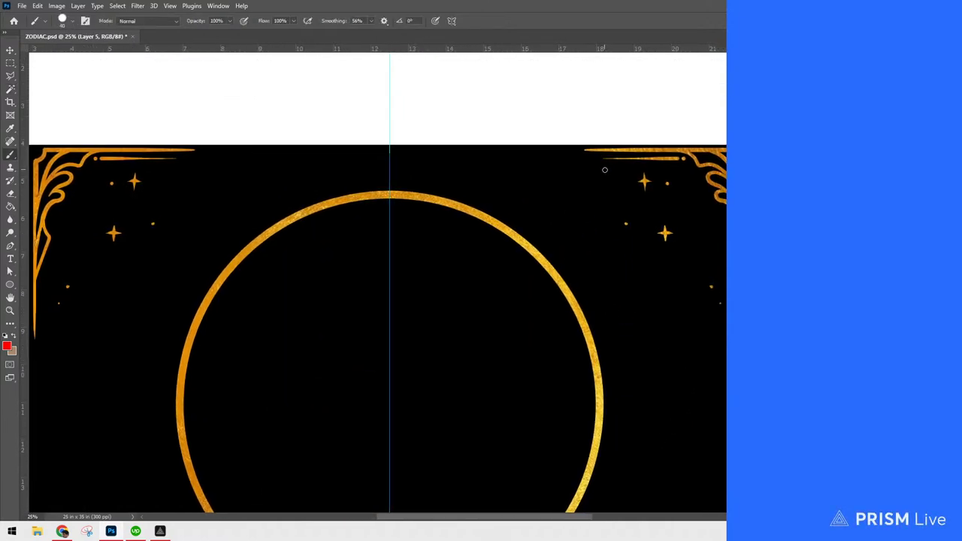
scroll(679, 283, down, 1)
scroll(679, 283, right, 1)
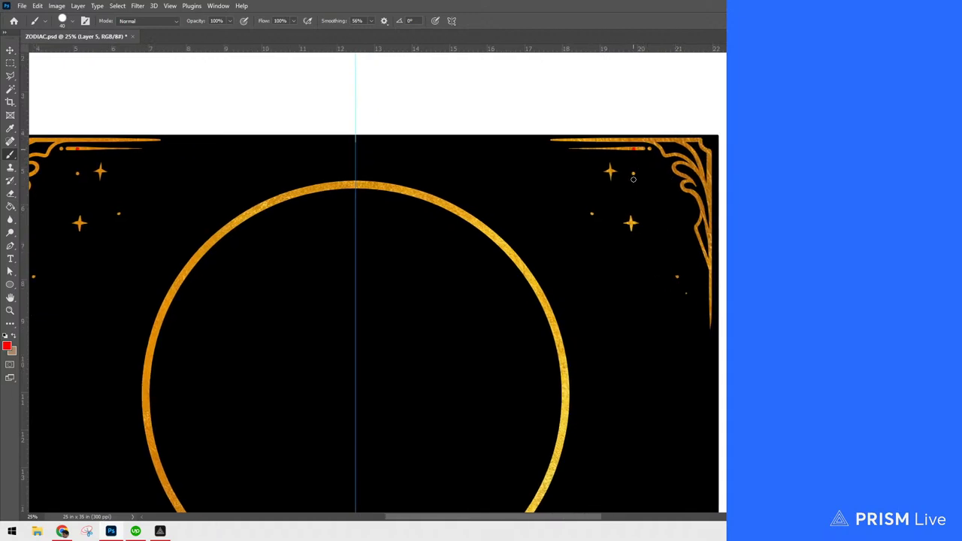
key(ctrl+z)
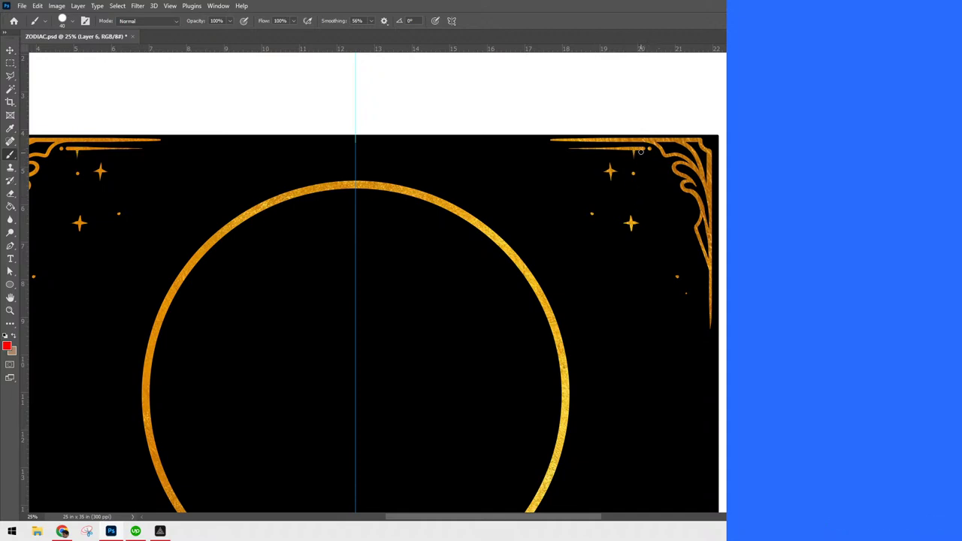
drag(640, 151, 650, 198)
mouse_move(654, 164)
mouse_down()
mouse_move(664, 209)
mouse_move(657, 239)
mouse_up()
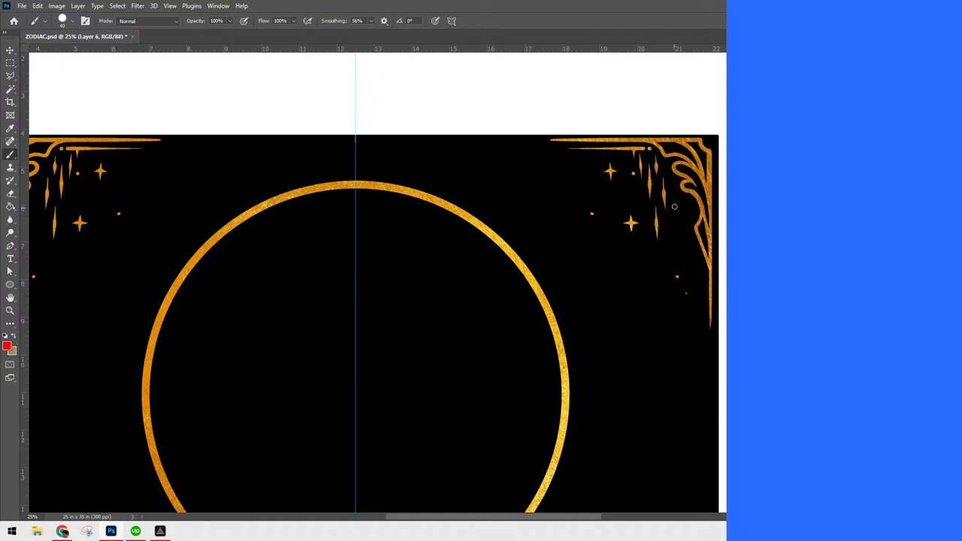
mouse_move(670, 181)
mouse_down()
mouse_move(678, 259)
mouse_move(683, 199)
mouse_move(678, 255)
mouse_move(672, 213)
mouse_move(674, 237)
mouse_up()
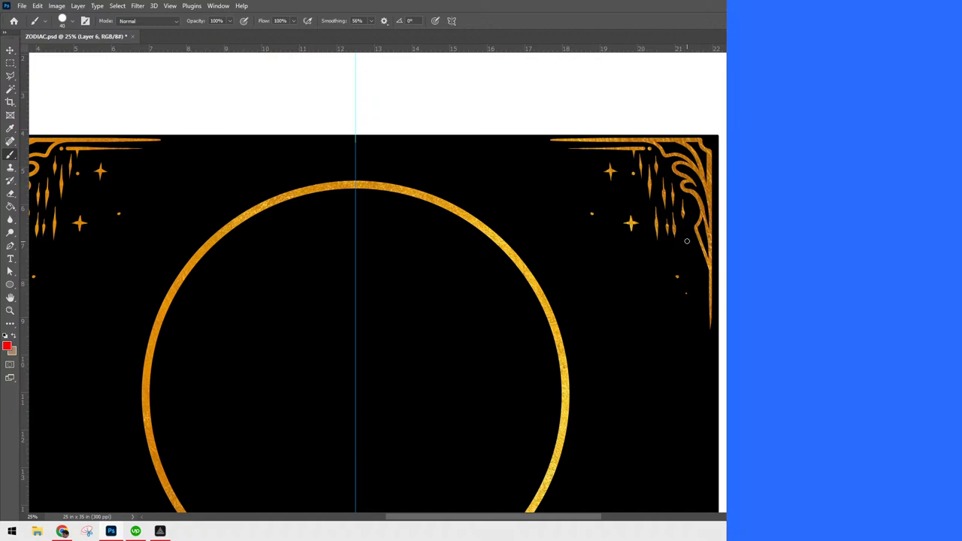
drag(665, 218, 667, 247)
drag(700, 259, 699, 286)
drag(680, 239, 680, 266)
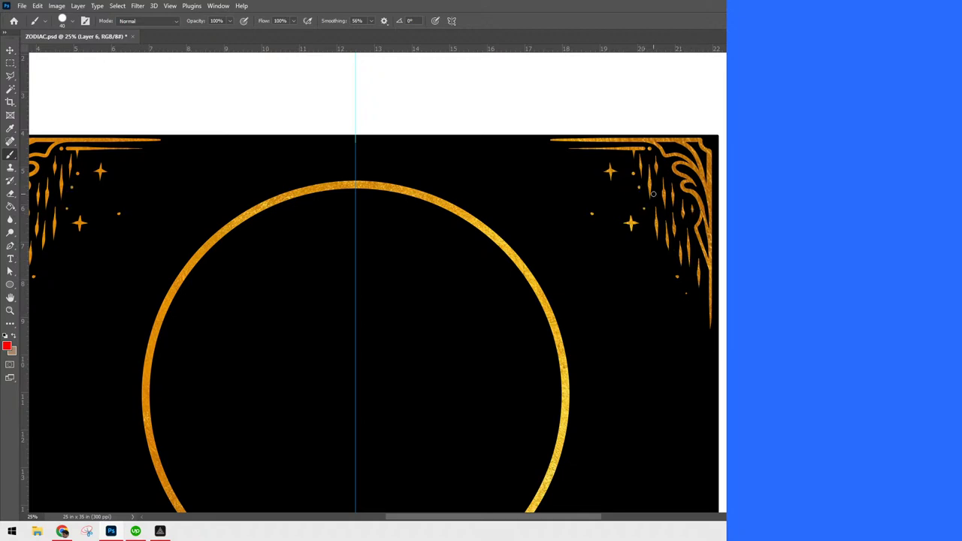
Turn off the brush's paint symmetry
key(ctrl+minus)
key(ctrl+minus)
key(ctrl+plus)
key(ctrl+plus)
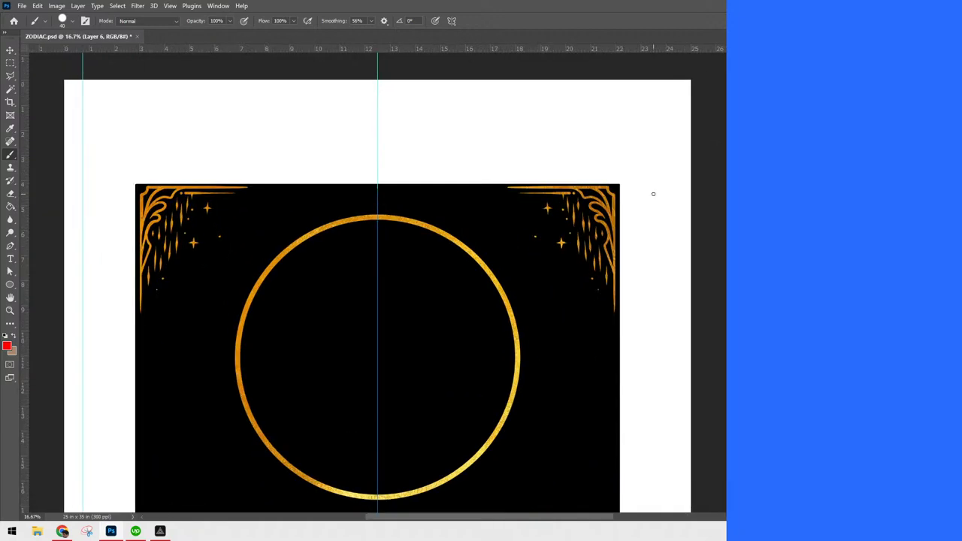
drag(629, 337, 693, 324)
key(ctrl+plus)
key(ctrl+plus)
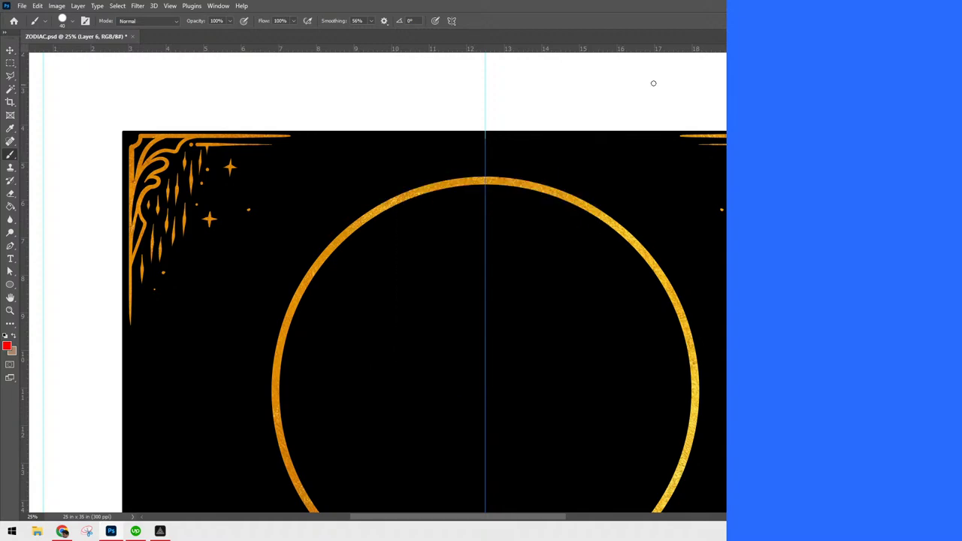
click(451, 20)
click(486, 55)
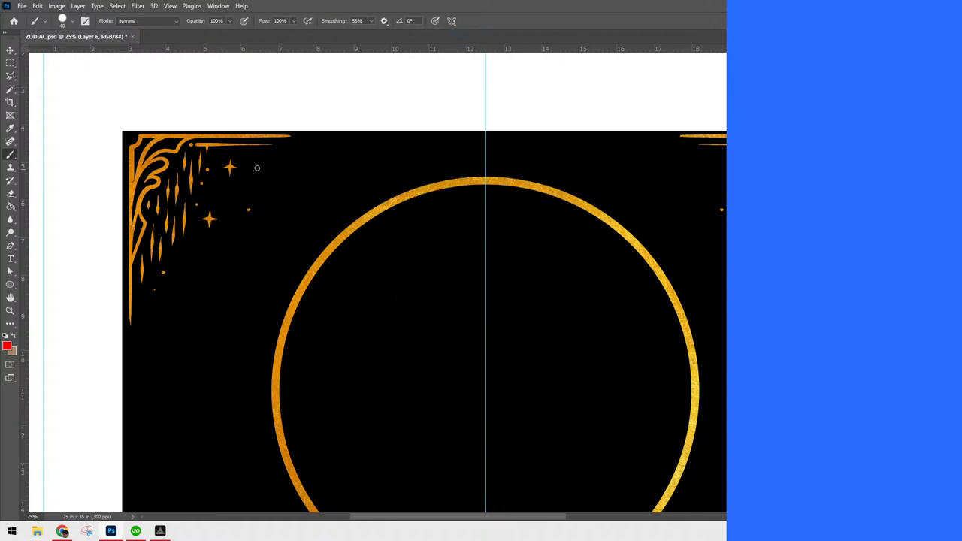
Paint a cloud outline with a spiral curl and puffy bumps just right of the circle, below the right corner stars
scroll(713, 296, right, 3)
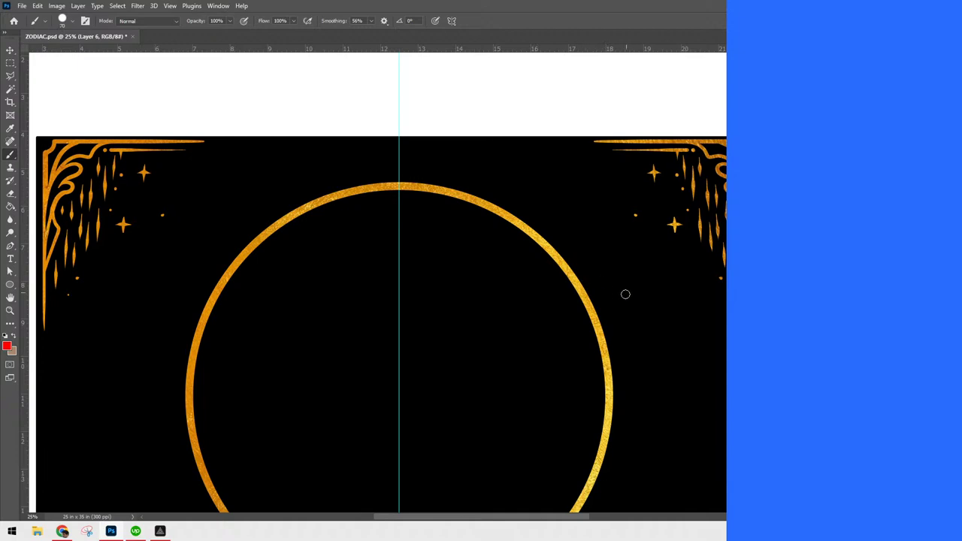
mouse_move(619, 318)
mouse_down()
mouse_move(613, 304)
mouse_move(630, 298)
mouse_move(635, 312)
mouse_move(621, 307)
mouse_move(636, 276)
mouse_move(651, 281)
mouse_move(643, 299)
mouse_up()
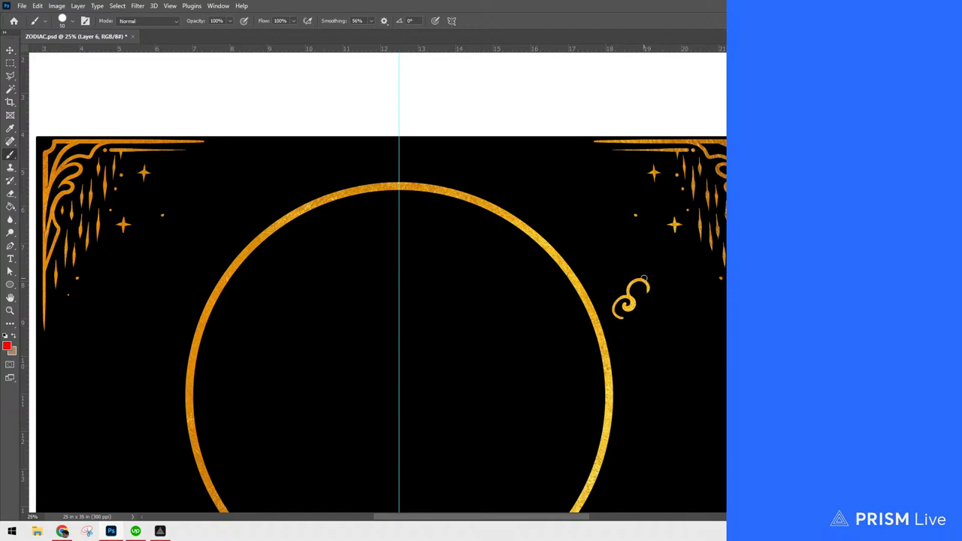
mouse_move(635, 276)
mouse_down()
mouse_move(658, 252)
mouse_move(680, 263)
mouse_move(683, 282)
mouse_move(667, 296)
mouse_move(687, 291)
mouse_move(688, 301)
mouse_up()
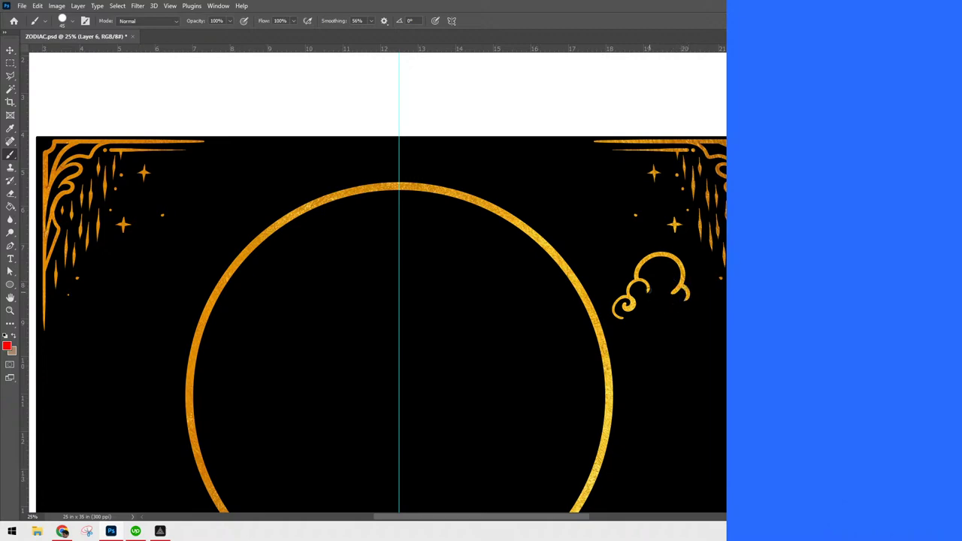
mouse_move(615, 318)
mouse_down()
mouse_move(666, 320)
mouse_move(668, 293)
mouse_move(671, 320)
mouse_move(689, 319)
mouse_move(704, 295)
mouse_move(692, 294)
mouse_move(695, 319)
mouse_up()
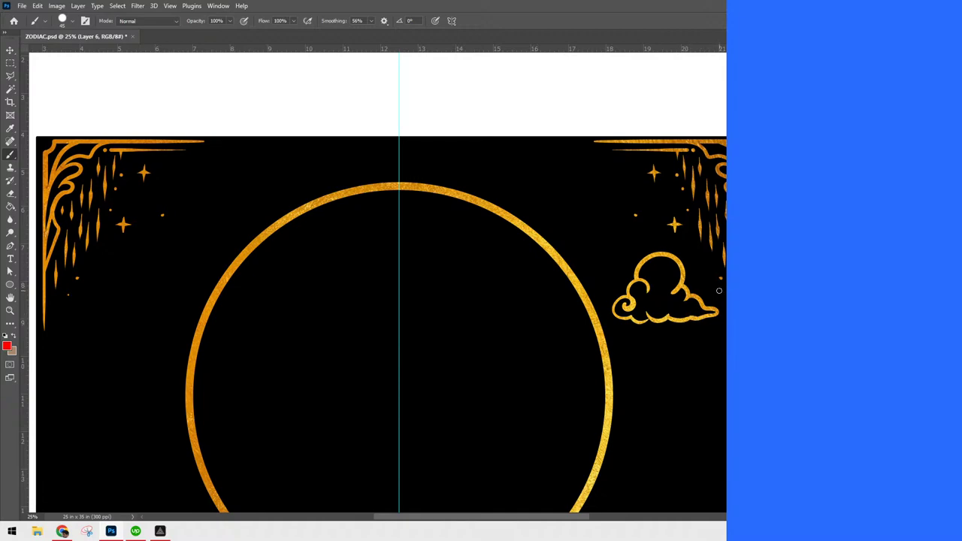
Examine the cloud's placement and proportions against the circle and corner ornaments
key(ctrl+minus)
key(ctrl+minus)
key(ctrl+minus)
key(ctrl+minus)
key(ctrl+plus)
key(ctrl+plus)
key(ctrl+plus)
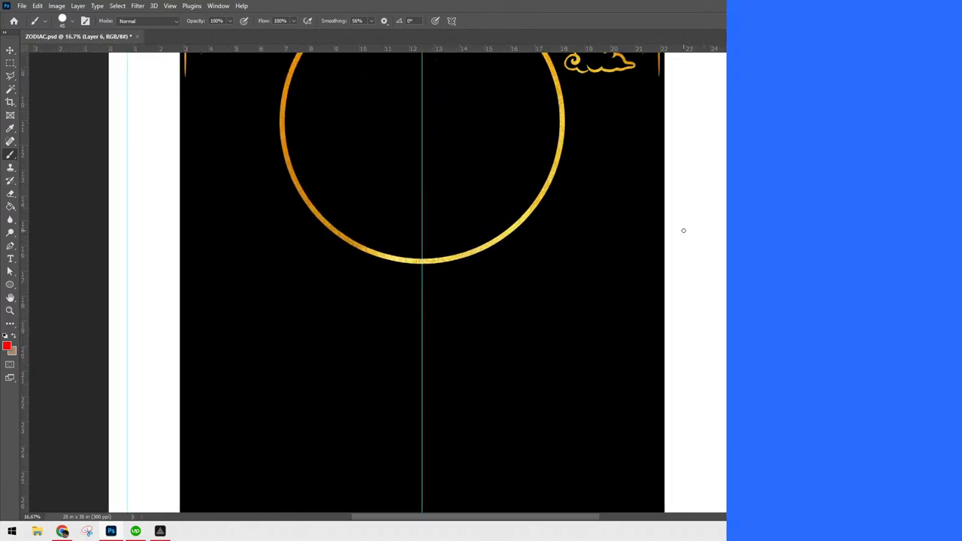
drag(641, 266, 584, 457)
key(ctrl+plus)
key(ctrl+plus)
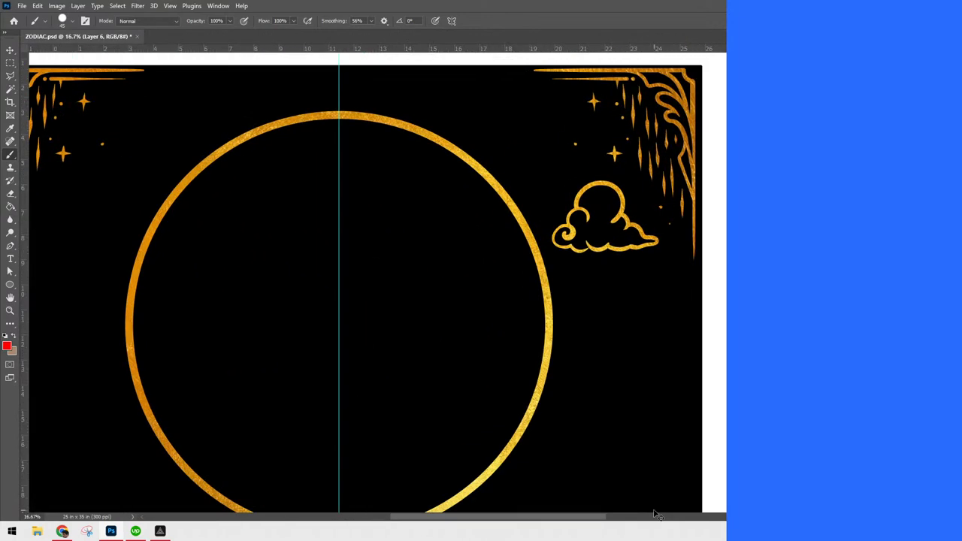
drag(659, 368, 720, 440)
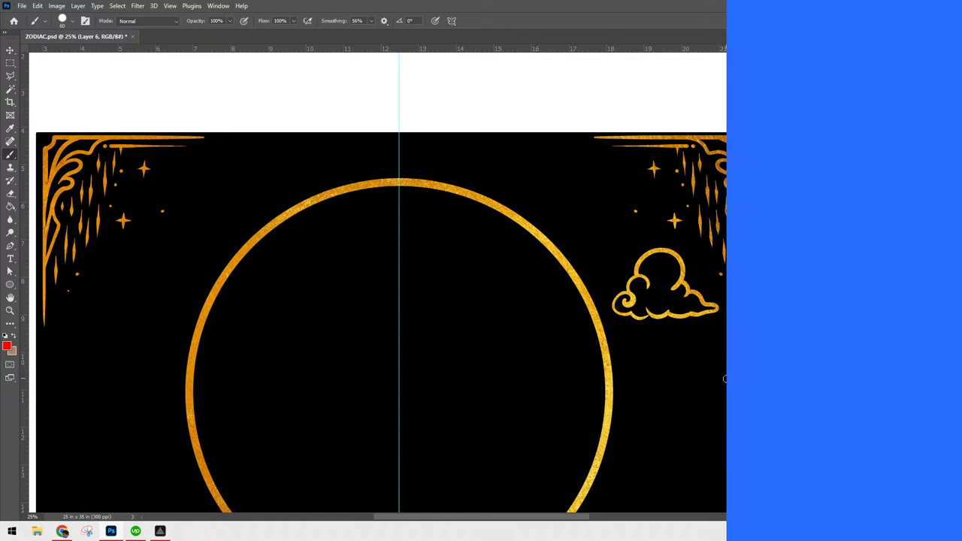
Select the gold circle with a rectangular marquee and scale it proportionally to 79.07%, keeping its upper edge in place
scroll(638, 464, down, 4)
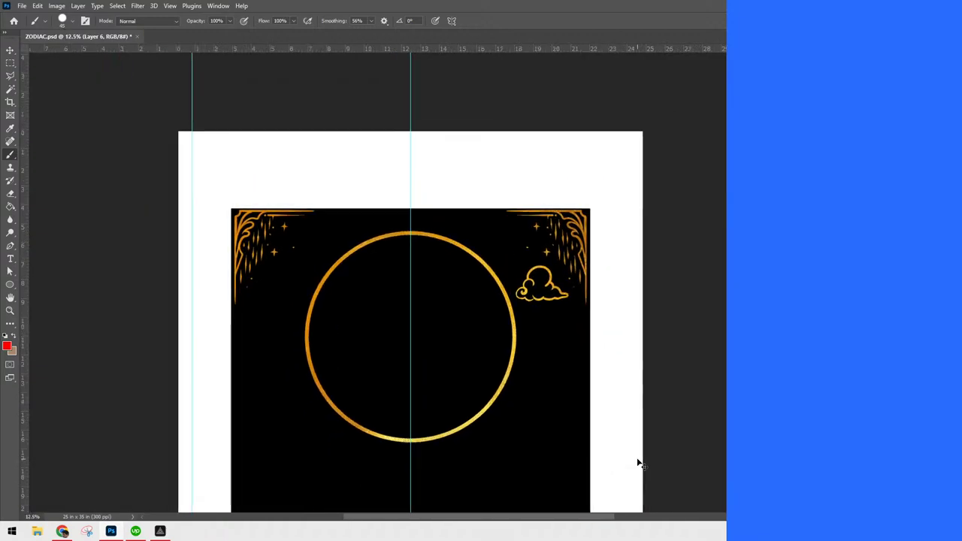
scroll(637, 464, up, 1)
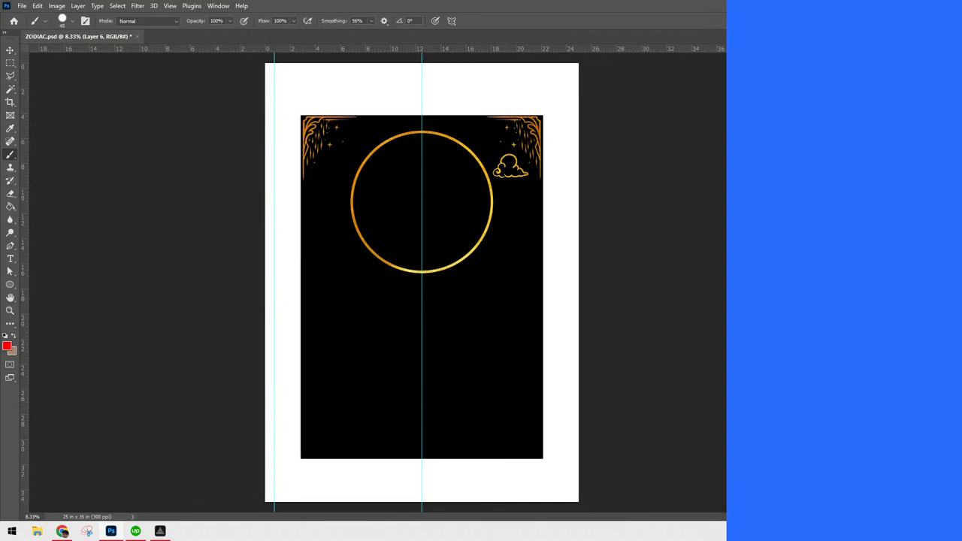
key(m)
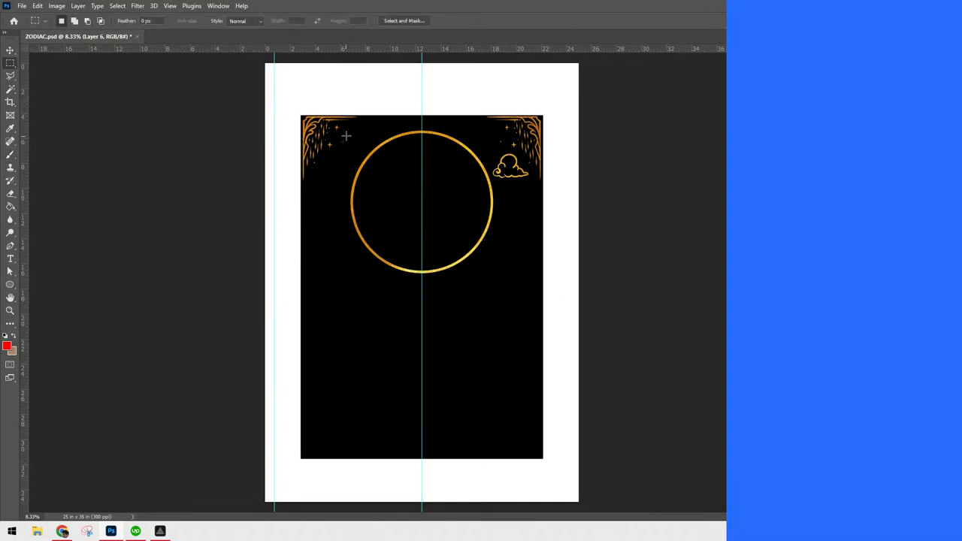
drag(346, 129, 496, 301)
drag(501, 161, 495, 173)
key(ctrl+t)
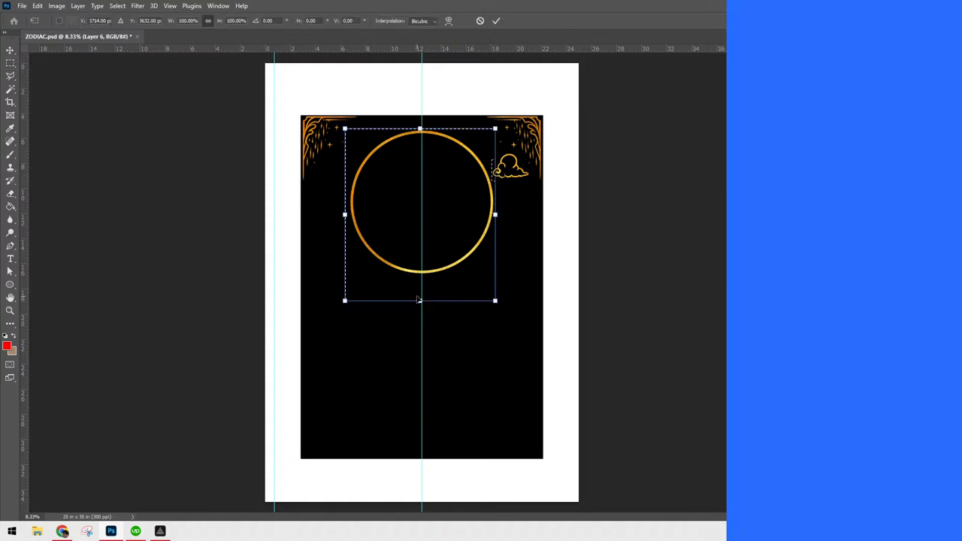
drag(421, 300, 429, 264)
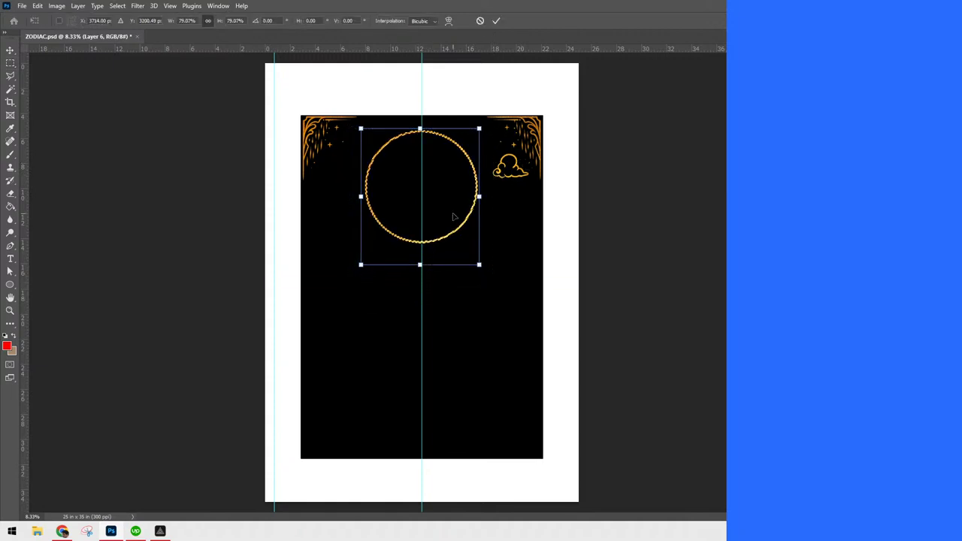
key(Return)
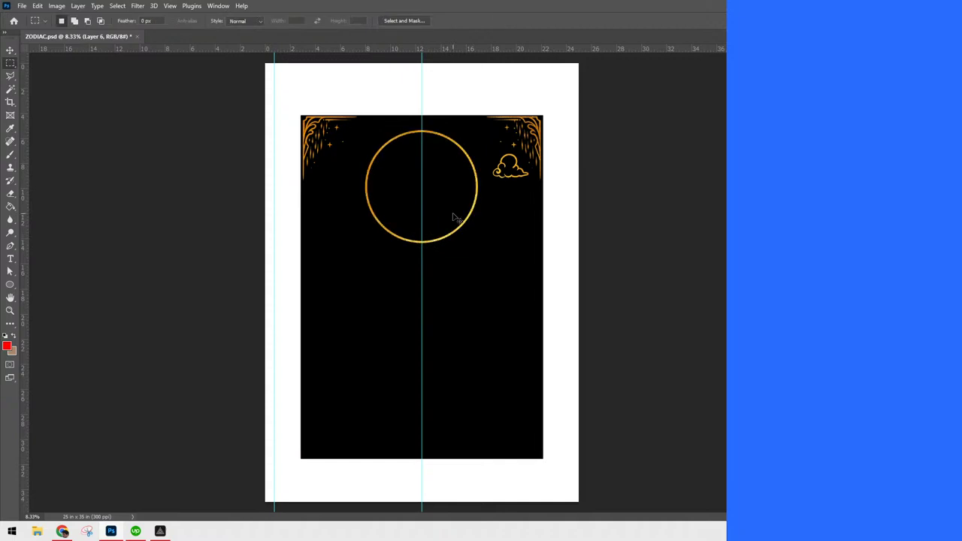
View the Moon and Lovers tarot reference cards over the circle and hide them again
key(ctrl+plus)
key(ctrl+plus)
drag(611, 210, 638, 483)
key(ctrl+v)
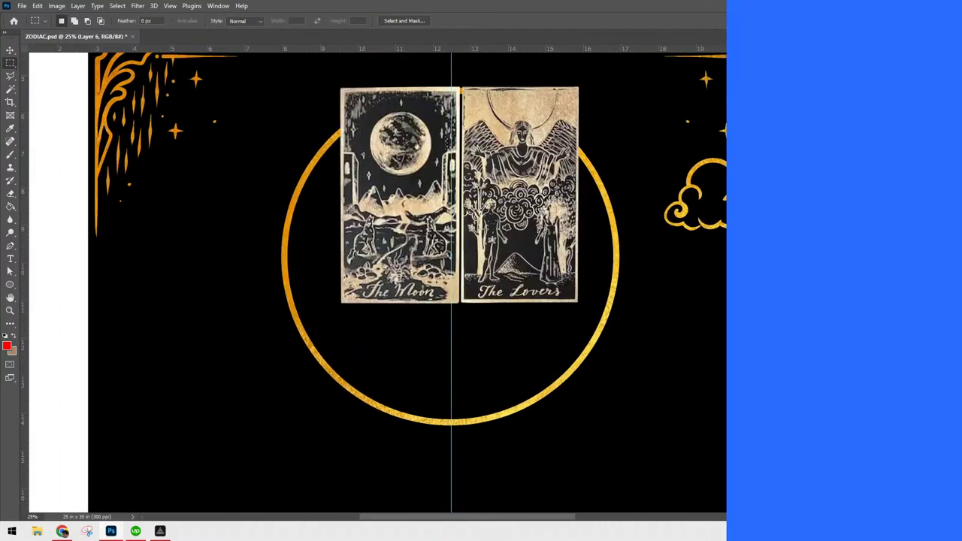
key(ctrl+z)
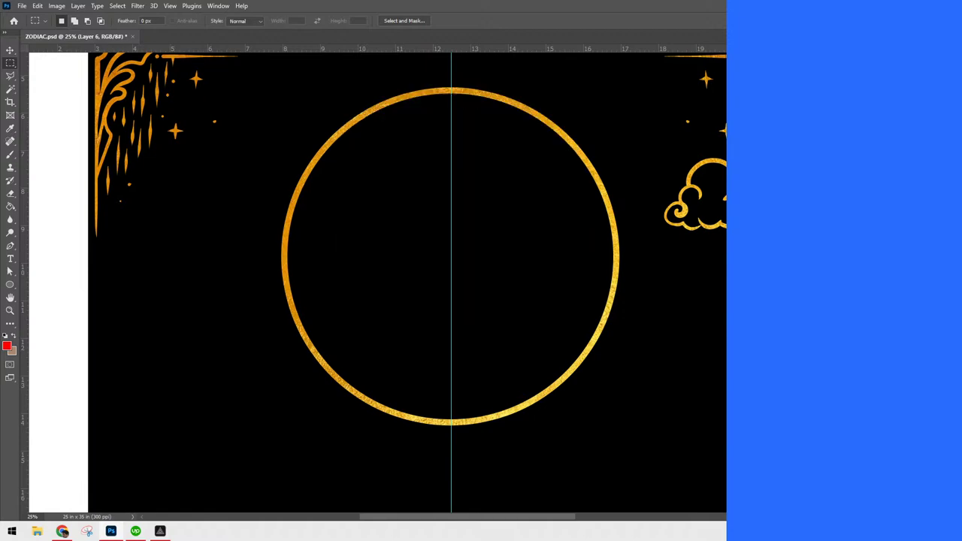
Lasso the painted cloud right of the circle and delete it
key(b)
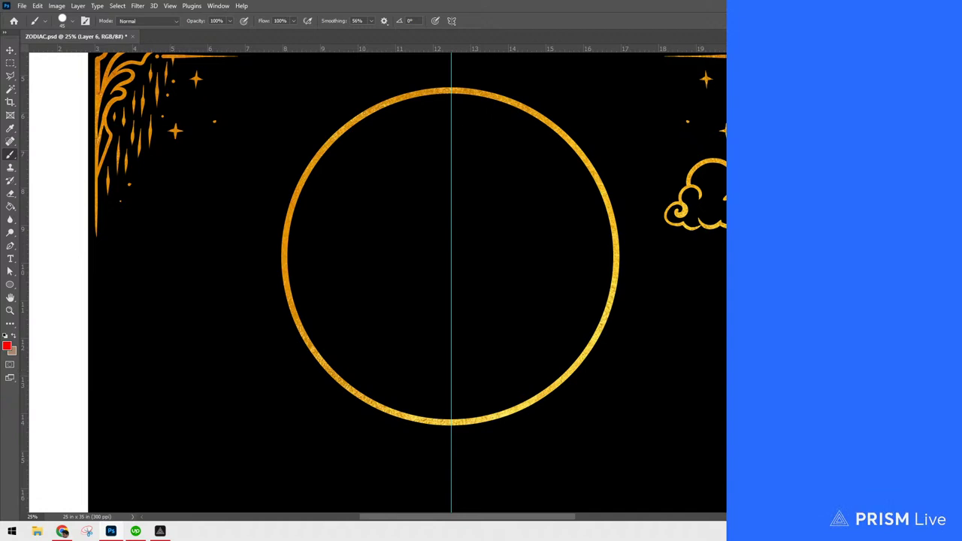
key(l)
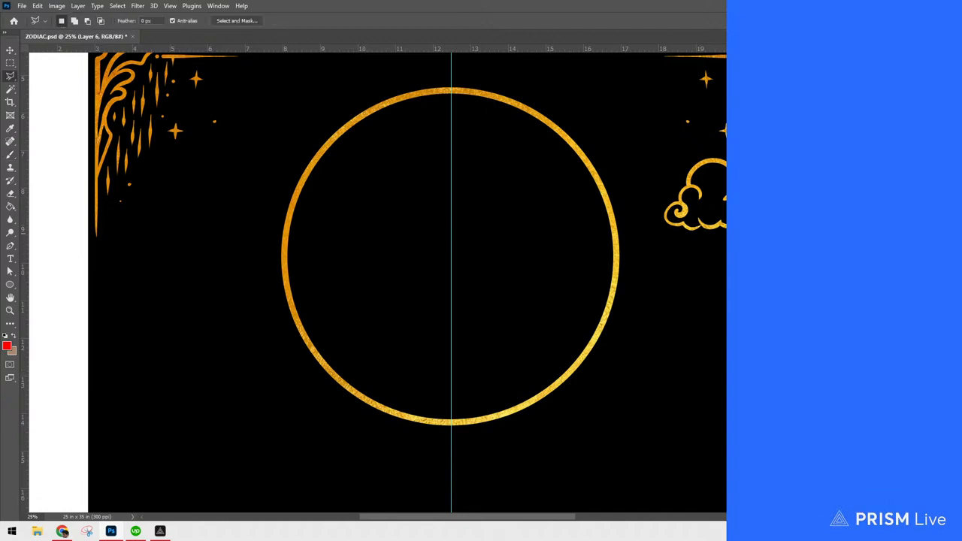
key(shift+l)
key(shift+l)
mouse_move(725, 145)
mouse_down()
mouse_move(681, 154)
mouse_move(726, 275)
mouse_up()
key(Delete)
Paint a jagged, hooked shape inside the circle's upper-right rim and move the tarot reference cards to the circle's lower right
key(b)
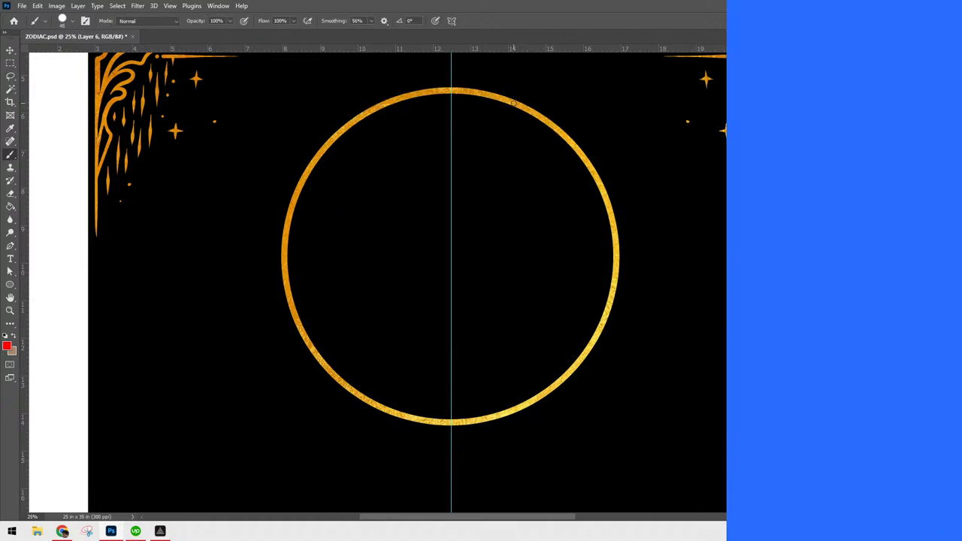
mouse_move(510, 101)
mouse_down()
mouse_move(533, 137)
mouse_move(527, 121)
mouse_move(548, 119)
mouse_move(522, 109)
mouse_move(553, 127)
mouse_up()
key(v)
mouse_move(536, 198)
mouse_down()
mouse_move(509, 235)
mouse_move(248, 379)
mouse_move(643, 356)
mouse_move(829, 384)
mouse_move(923, 420)
mouse_up()
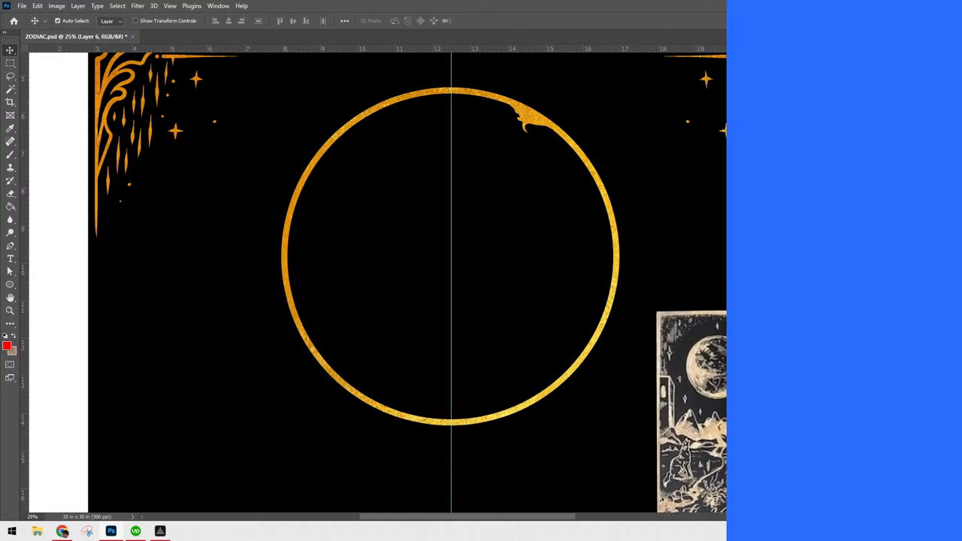
click(555, 131)
Paint a crescent's inner curve from the hooked shape to the circle's lower rim and fill its upper part with a 100 px brush
key(b)
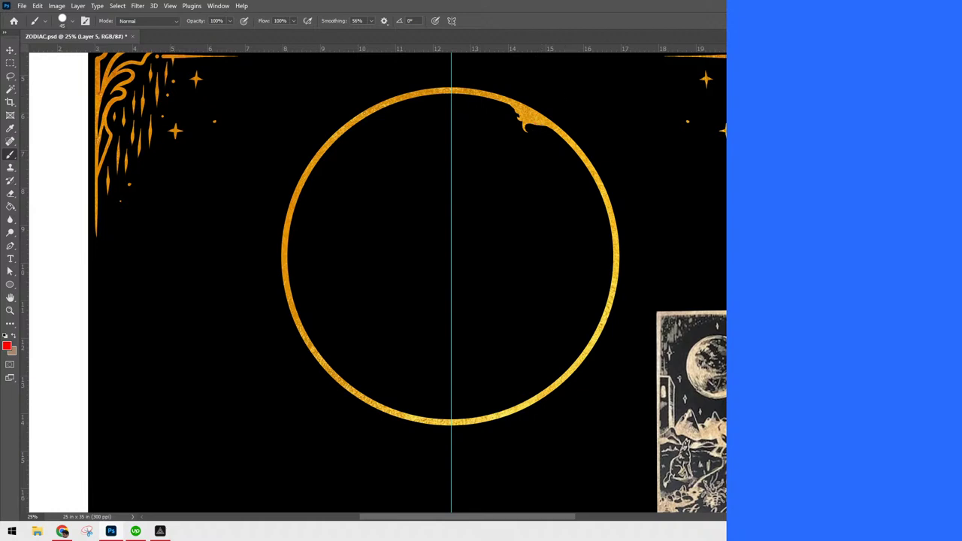
mouse_move(534, 125)
mouse_down()
mouse_move(575, 211)
mouse_move(574, 268)
mouse_move(558, 309)
mouse_move(518, 371)
mouse_move(483, 398)
mouse_move(391, 420)
mouse_up()
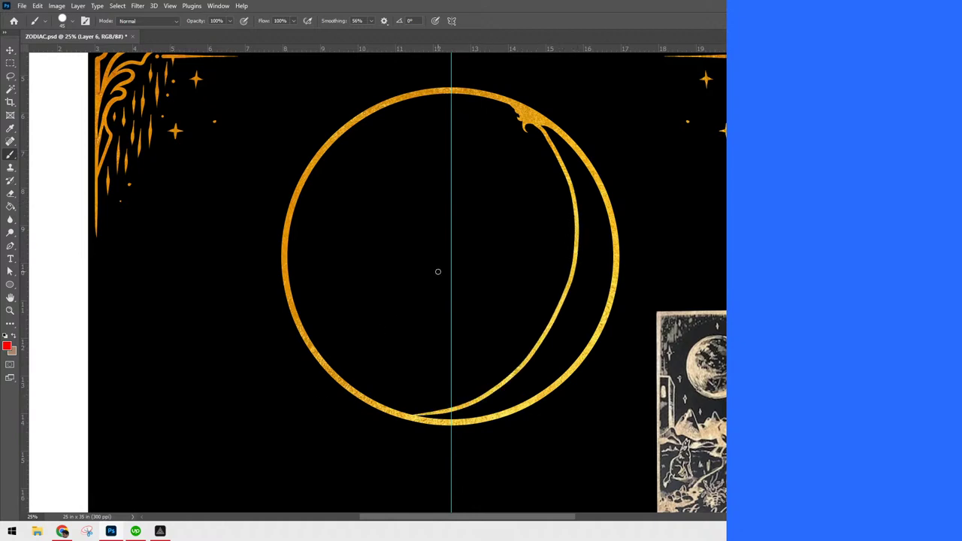
key(bracketright)
key(bracketright)
key(bracketright)
key(bracketright)
key(bracketright)
key(bracketright)
key(bracketright)
key(bracketright)
mouse_move(546, 131)
mouse_down()
mouse_move(583, 201)
mouse_move(560, 139)
mouse_move(593, 194)
mouse_move(571, 152)
mouse_move(595, 218)
mouse_move(567, 154)
mouse_move(592, 243)
mouse_move(575, 173)
mouse_move(604, 246)
mouse_move(588, 176)
mouse_move(597, 246)
mouse_move(586, 189)
mouse_move(599, 223)
mouse_move(594, 177)
mouse_move(601, 239)
mouse_up()
scroll(605, 311, down, 3)
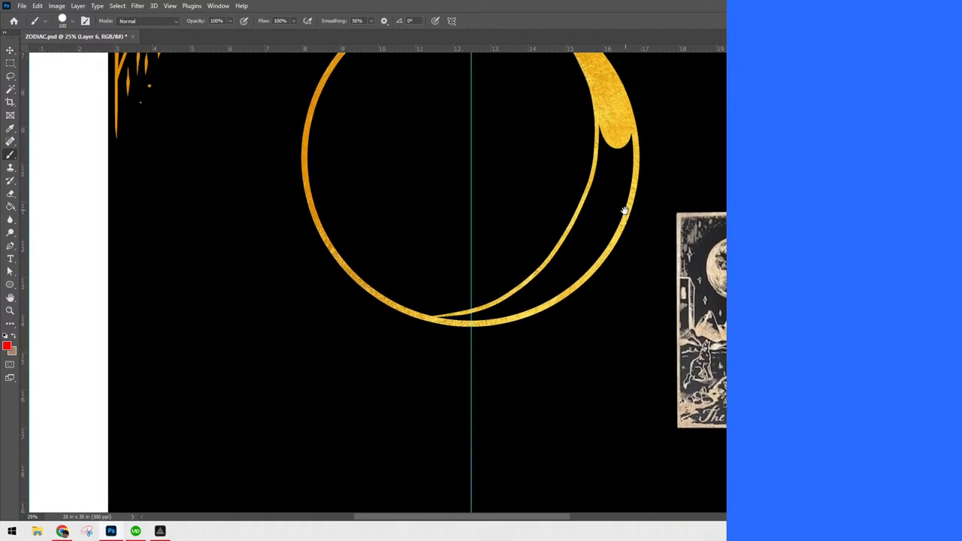
click(135, 531)
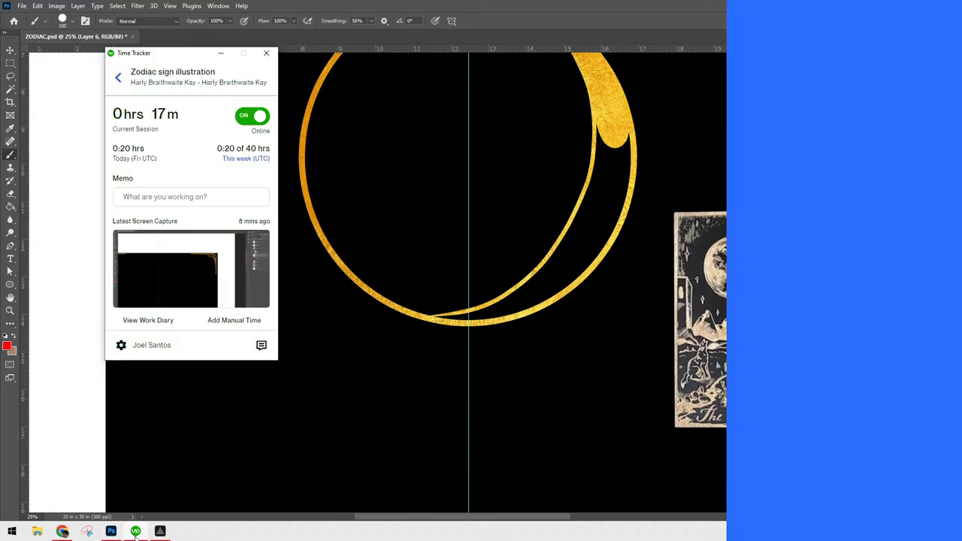
click(135, 531)
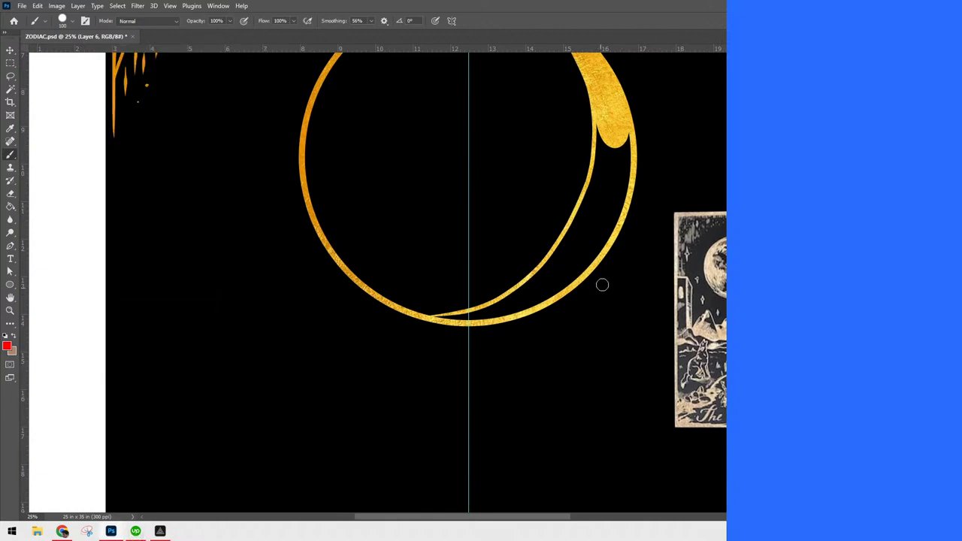
Hide the guides and fill the rest of the crescent between its inner curve and the circle's rim, down to the lower tip
key(ctrl+semicolon)
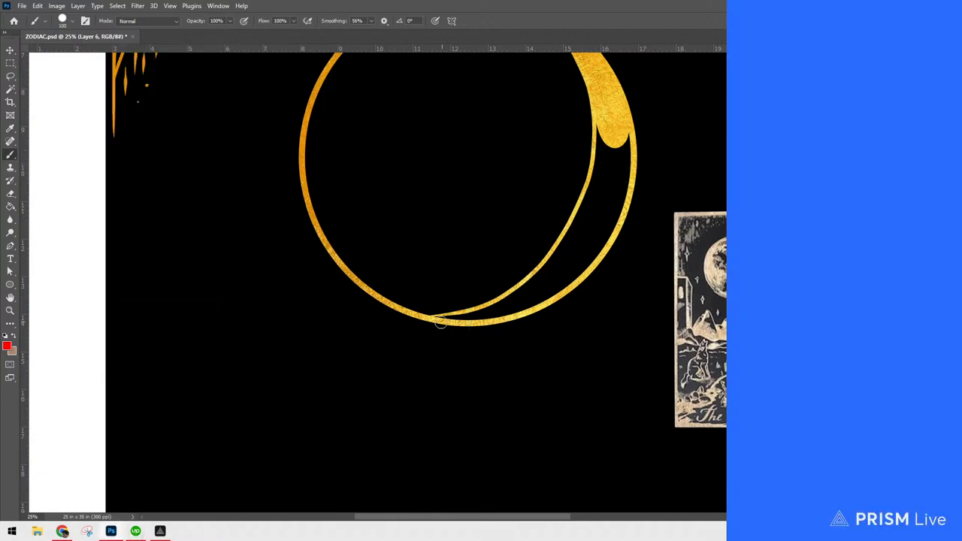
mouse_move(436, 320)
mouse_down()
mouse_move(522, 306)
mouse_move(502, 306)
mouse_move(573, 227)
mouse_up()
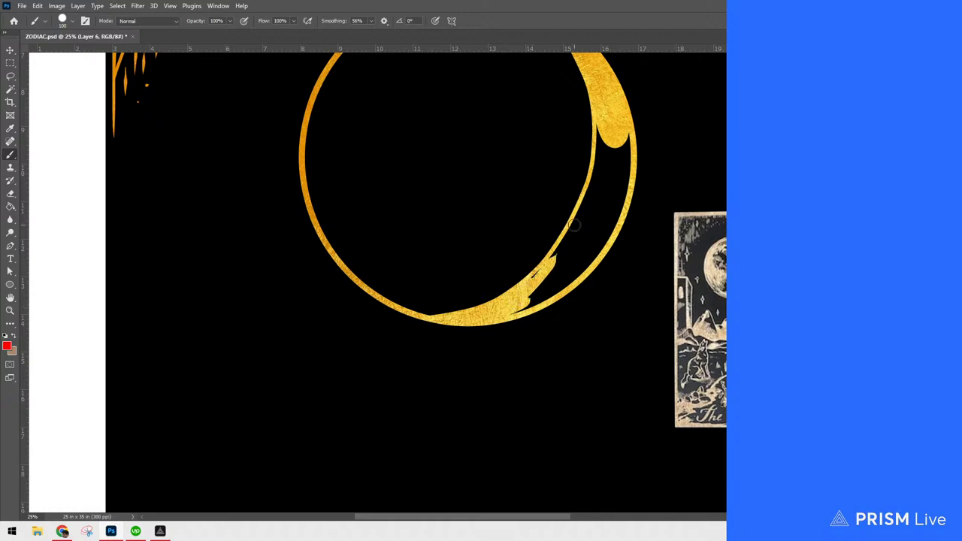
mouse_move(531, 284)
mouse_down()
mouse_move(567, 244)
mouse_move(589, 185)
mouse_up()
mouse_move(603, 124)
mouse_down()
mouse_move(592, 192)
mouse_move(569, 233)
mouse_up()
mouse_move(627, 133)
mouse_down()
mouse_move(605, 230)
mouse_move(523, 309)
mouse_move(579, 272)
mouse_move(623, 194)
mouse_move(588, 265)
mouse_move(617, 220)
mouse_move(630, 160)
mouse_move(622, 128)
mouse_move(623, 184)
mouse_move(624, 156)
mouse_move(610, 138)
mouse_move(563, 256)
mouse_move(529, 293)
mouse_move(534, 300)
mouse_move(582, 248)
mouse_move(622, 141)
mouse_move(545, 284)
mouse_move(607, 190)
mouse_move(613, 136)
mouse_move(613, 203)
mouse_move(589, 236)
mouse_up()
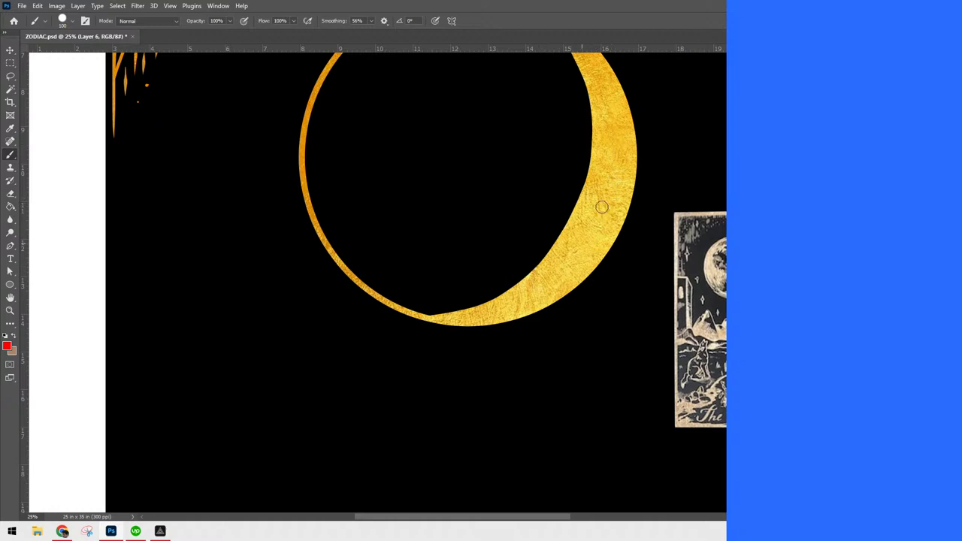
Paint thin tapering strokes along the crescent's inner edge with a 45 px brush
scroll(715, 370, up, 3)
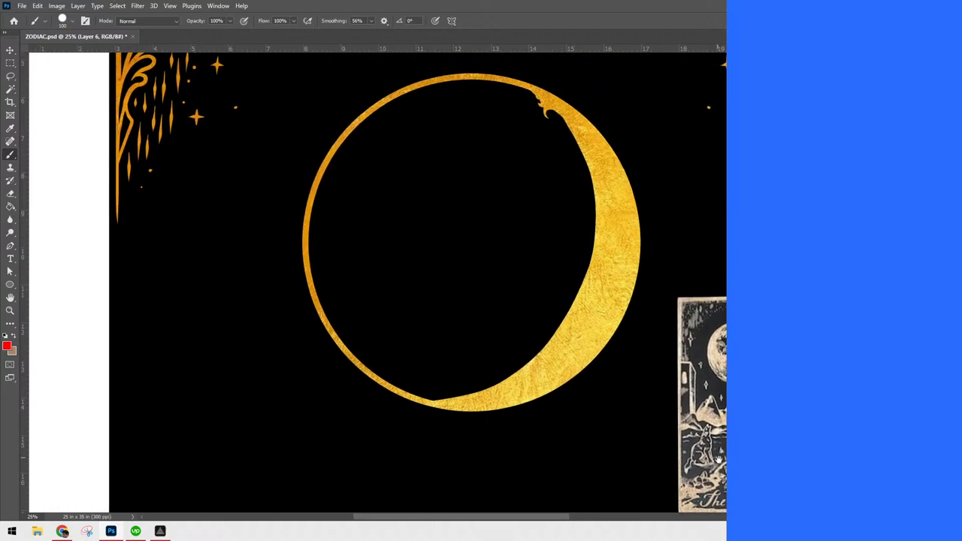
key(bracketleft)
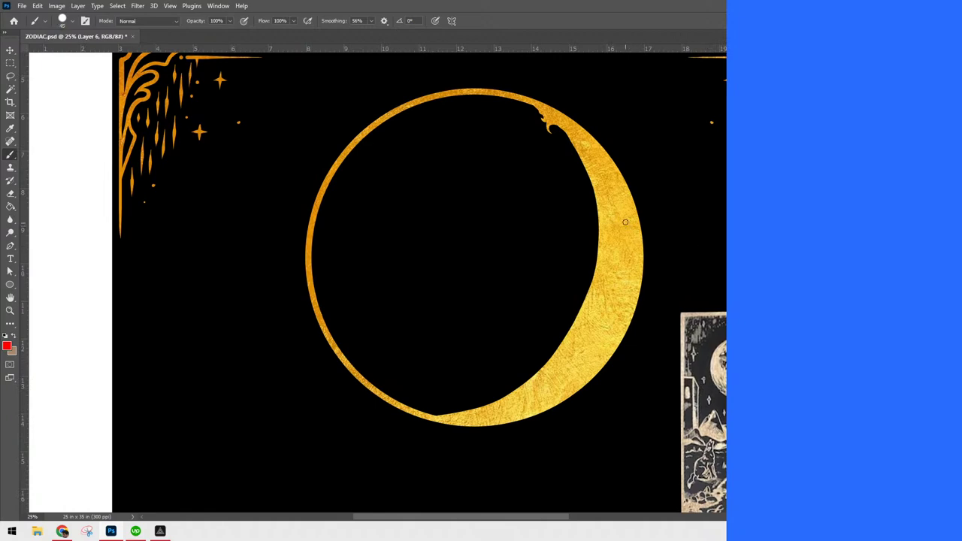
mouse_move(549, 122)
mouse_down()
mouse_move(589, 184)
mouse_move(597, 227)
mouse_move(584, 303)
mouse_move(565, 337)
mouse_up()
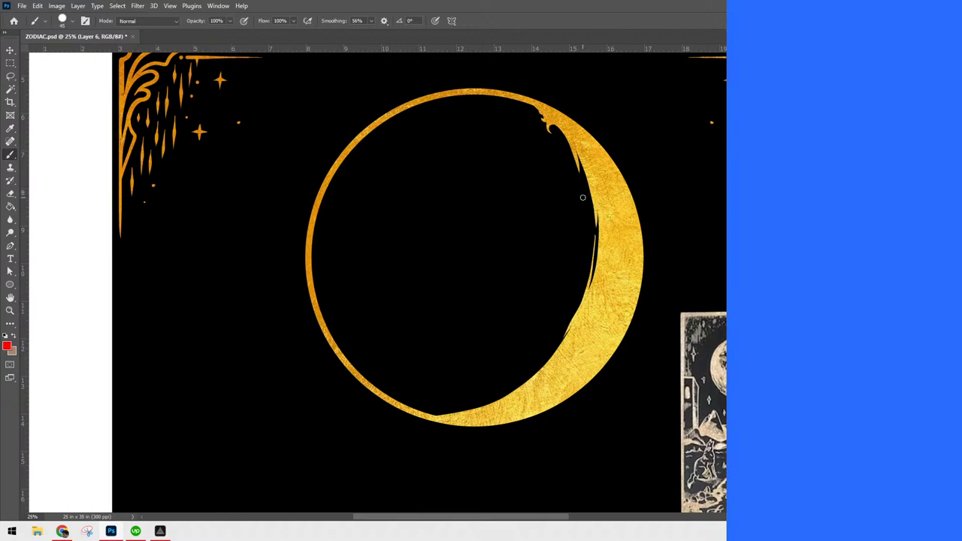
Paint a small round crater with a spiked outline and surrounding specks on the crescent's upper inner edge
drag(584, 186, 584, 210)
drag(574, 224, 580, 213)
click(577, 202)
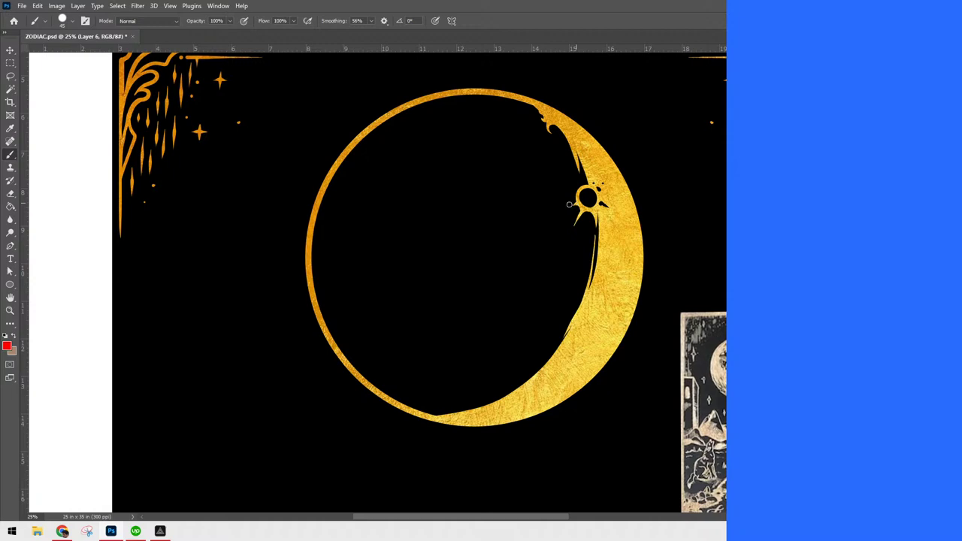
drag(572, 193, 578, 182)
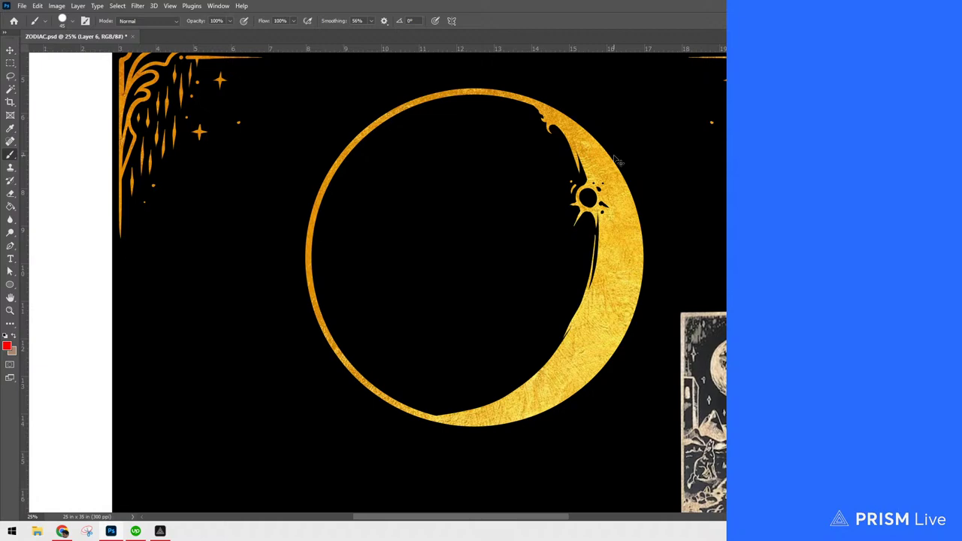
Thicken the circle's lower rim and paint long, broken contour strokes just inside it
key(ctrl+minus)
key(ctrl+minus)
key(ctrl+plus)
key(ctrl+plus)
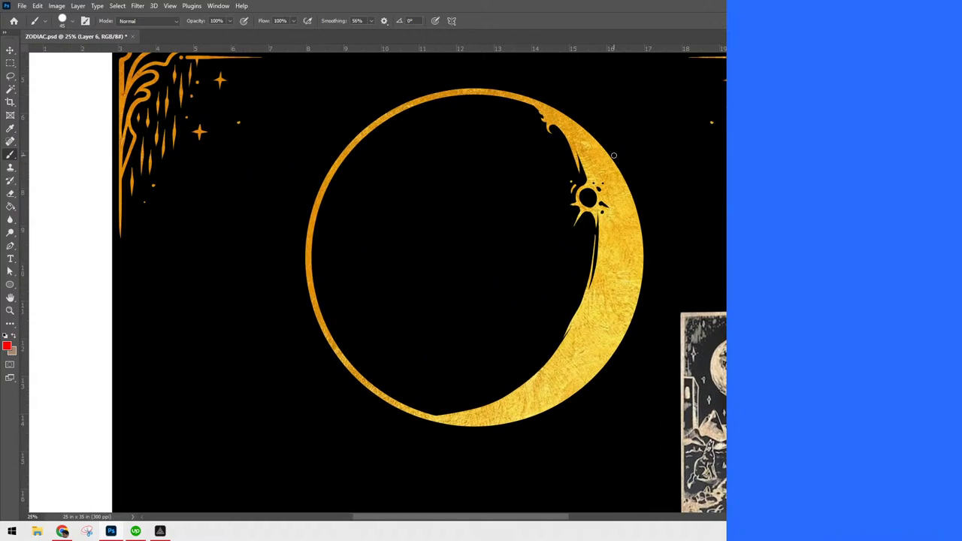
scroll(615, 158, up, 1)
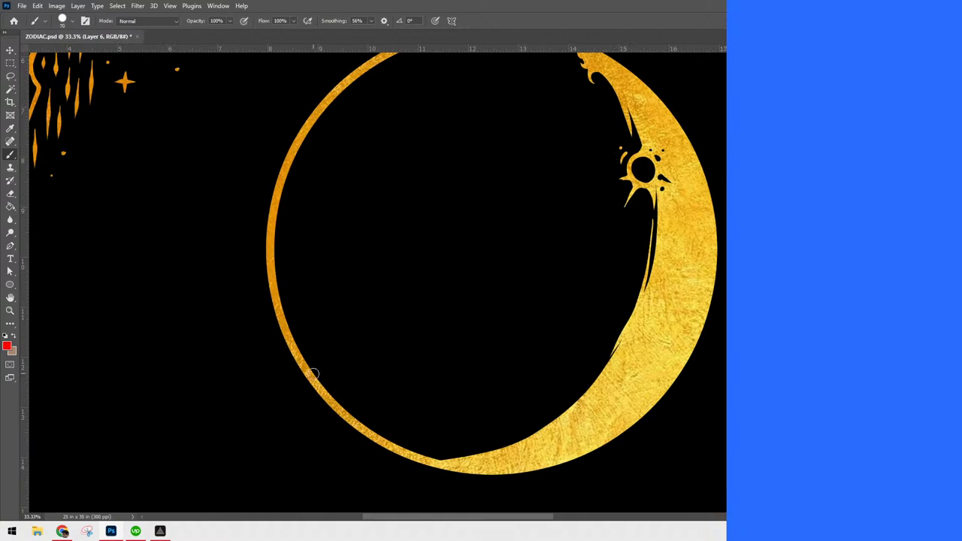
mouse_move(356, 420)
mouse_down()
mouse_move(425, 455)
mouse_move(485, 458)
mouse_move(547, 441)
mouse_up()
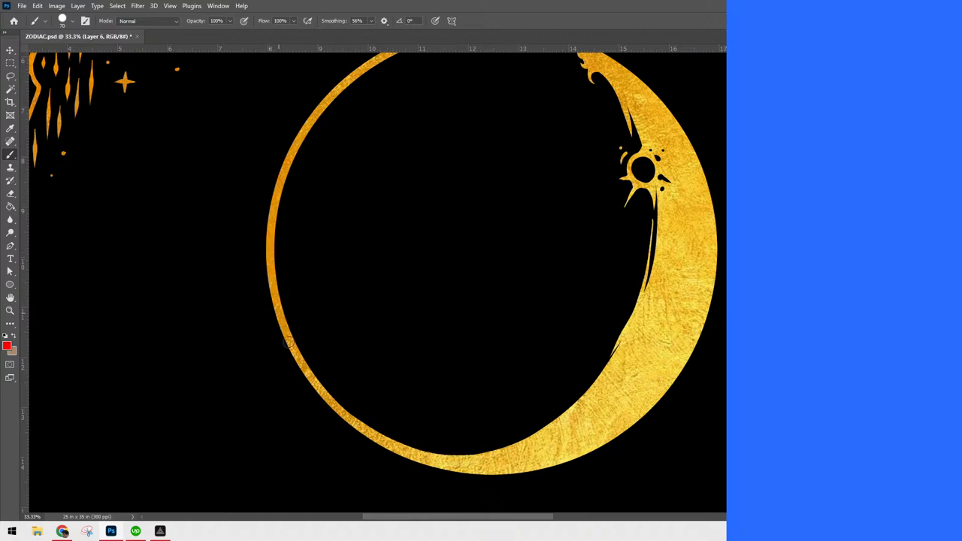
mouse_move(322, 388)
mouse_down()
mouse_move(413, 439)
mouse_move(527, 433)
mouse_up()
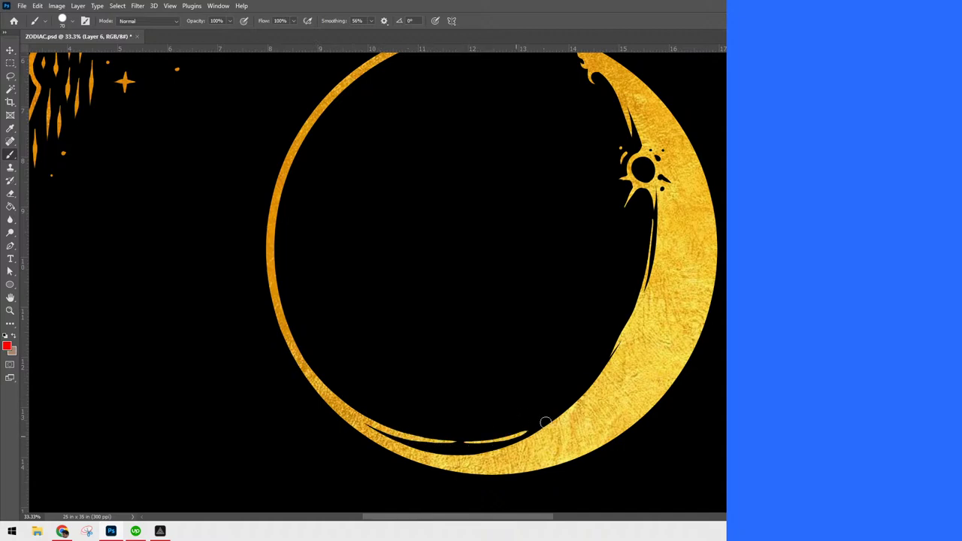
drag(330, 379, 398, 419)
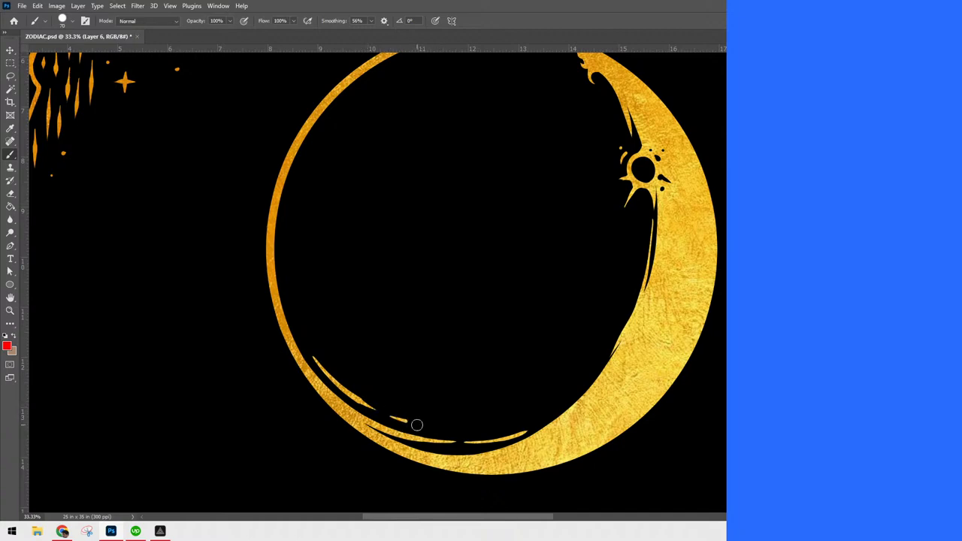
key(ctrl+z)
mouse_move(380, 414)
mouse_down()
mouse_move(506, 426)
mouse_move(451, 457)
mouse_move(411, 445)
mouse_move(493, 452)
mouse_up()
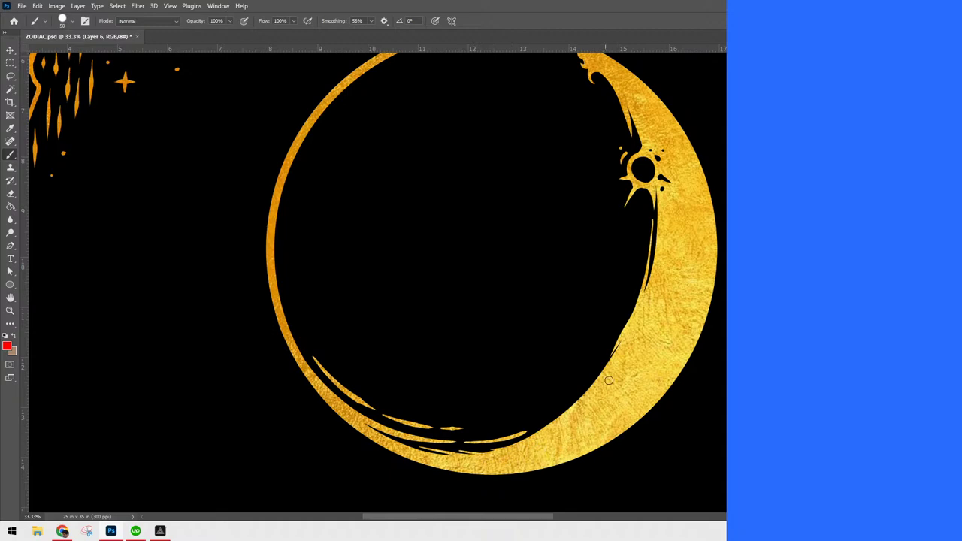
Paint a group of short slanted hatching strokes along the crescent's lower inner edge with a 45 px brush
scroll(621, 376, down, 3)
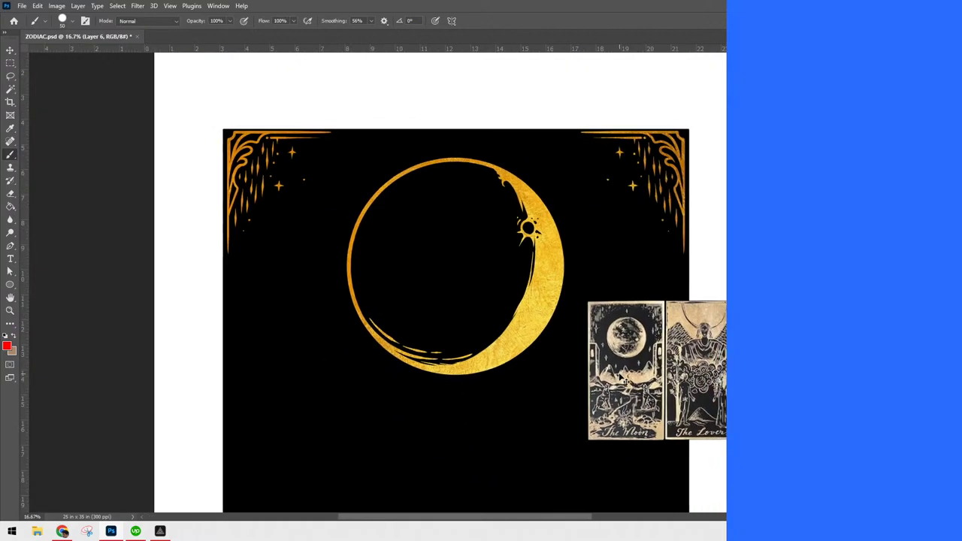
scroll(623, 380, up, 2)
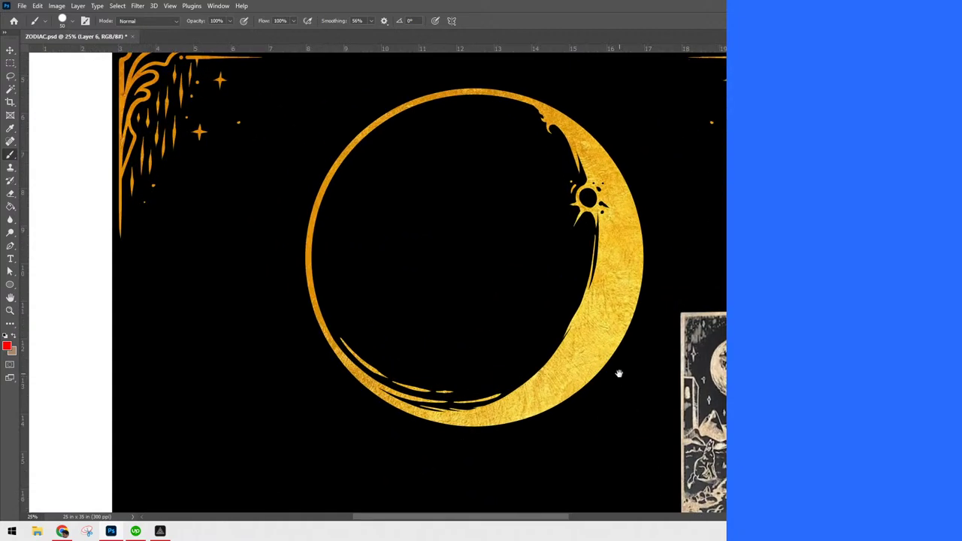
drag(655, 212, 619, 206)
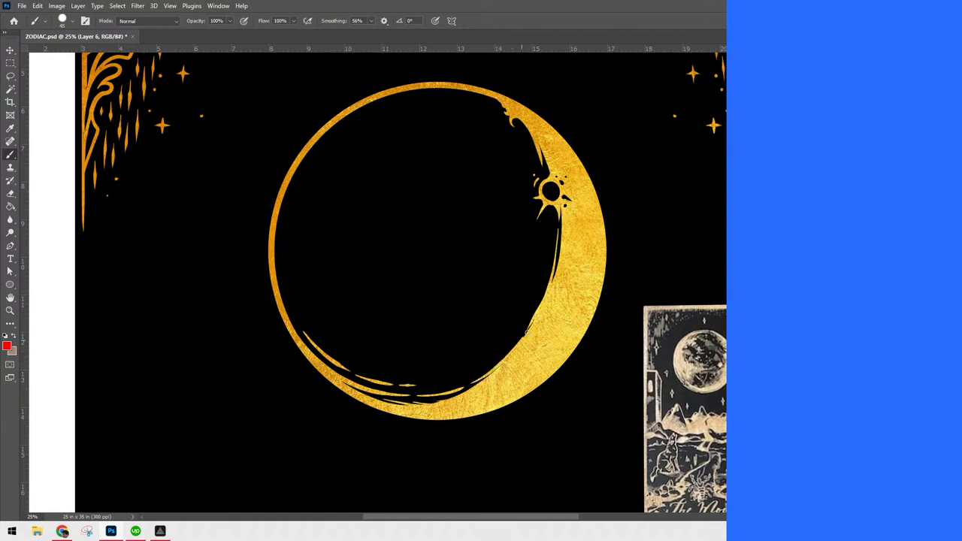
drag(481, 371, 522, 319)
drag(475, 374, 525, 335)
drag(477, 372, 533, 306)
mouse_move(494, 348)
mouse_down()
mouse_move(528, 283)
mouse_move(489, 342)
mouse_move(508, 310)
mouse_up()
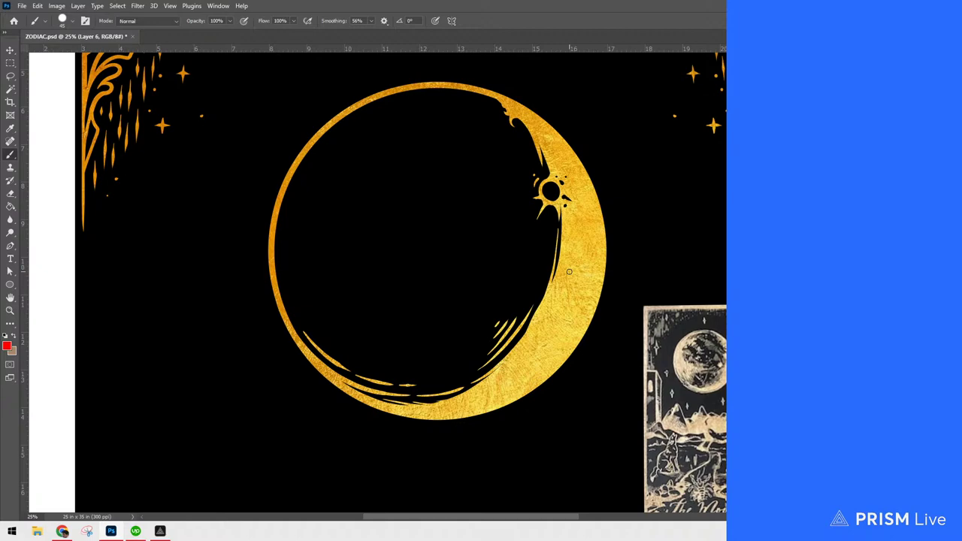
Paint a dripping edge and an irregular open crater with ripple marks on the moon's left rim
drag(285, 183, 288, 224)
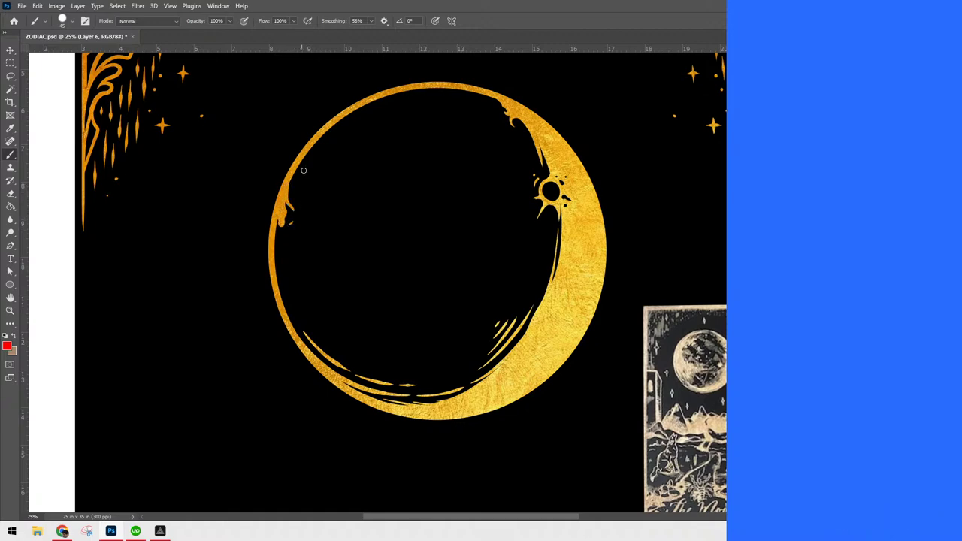
mouse_move(273, 244)
mouse_down()
mouse_move(309, 275)
mouse_move(308, 296)
mouse_move(293, 299)
mouse_move(272, 252)
mouse_move(285, 257)
mouse_up()
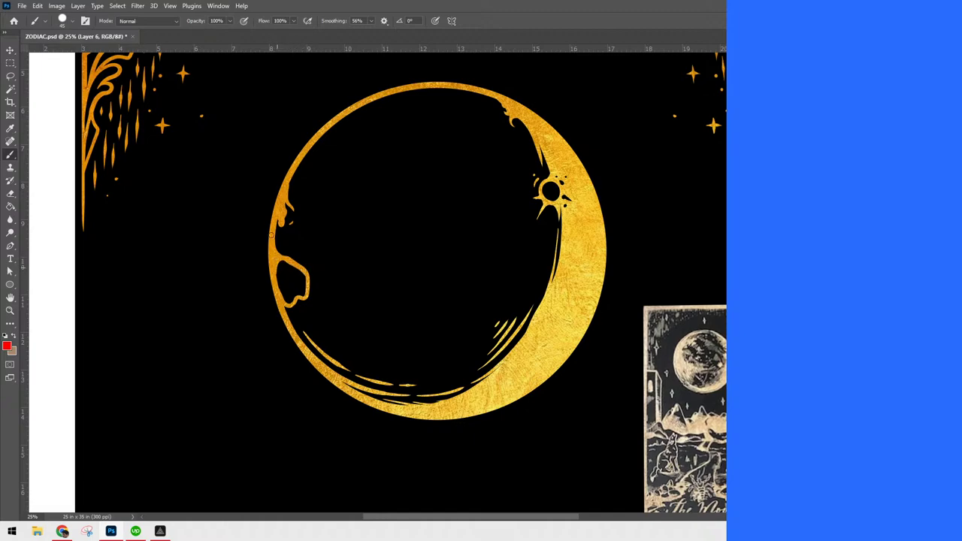
mouse_move(274, 233)
mouse_down()
mouse_move(309, 265)
mouse_move(309, 300)
mouse_up()
mouse_move(309, 308)
mouse_down()
mouse_move(310, 258)
mouse_move(316, 284)
mouse_up()
drag(302, 252, 316, 263)
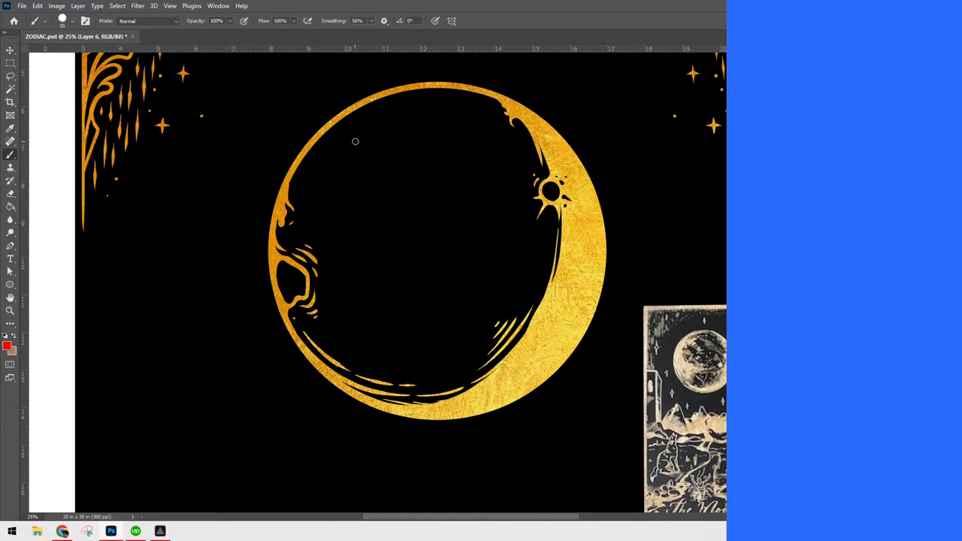
Paint curved hatching inside the moon's upper-left rim and a tapering row of short strokes beside the left crater
drag(342, 126, 296, 191)
mouse_move(347, 129)
mouse_down()
mouse_move(316, 162)
mouse_move(372, 146)
mouse_up()
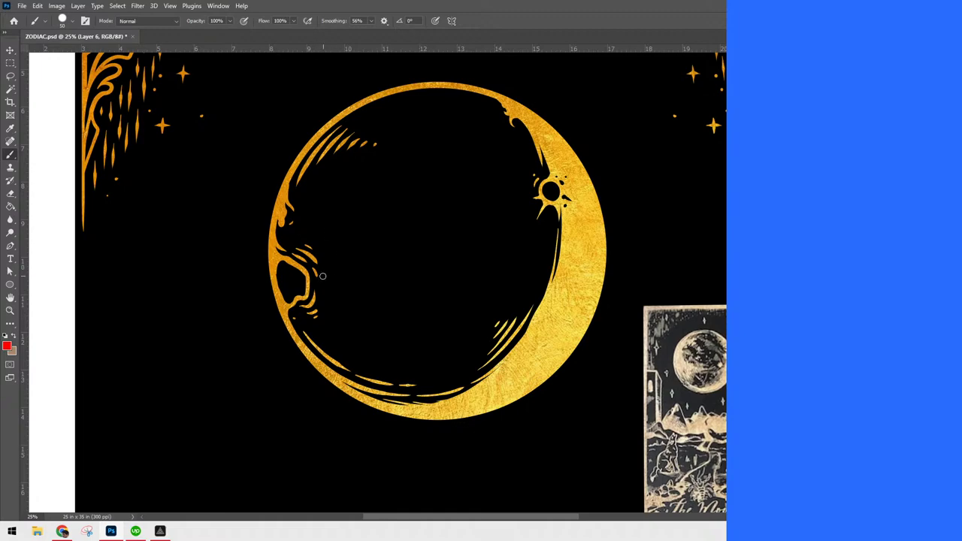
mouse_move(322, 272)
mouse_down()
mouse_move(317, 320)
mouse_move(327, 269)
mouse_move(330, 291)
mouse_move(354, 281)
mouse_up()
Paint a patch of parallel diagonal hatching with small dots above the moon's lower rim
drag(411, 359, 435, 387)
drag(400, 335, 439, 385)
mouse_move(410, 335)
mouse_down()
mouse_move(446, 382)
mouse_move(423, 343)
mouse_move(447, 376)
mouse_move(433, 348)
mouse_move(448, 349)
mouse_move(448, 383)
mouse_move(448, 374)
mouse_move(458, 386)
mouse_move(445, 361)
mouse_move(460, 381)
mouse_move(449, 356)
mouse_move(471, 383)
mouse_move(455, 355)
mouse_move(470, 372)
mouse_move(462, 356)
mouse_move(474, 361)
mouse_move(422, 378)
mouse_up()
click(470, 355)
click(412, 375)
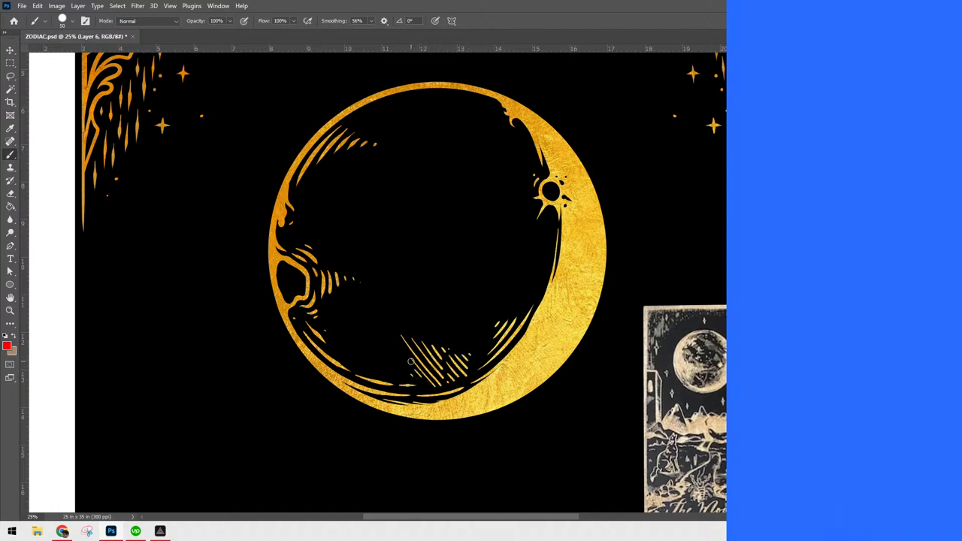
Paint a small hatched patch near the moon's top and a ringed crater with ripple marks in its upper-left area
mouse_move(456, 110)
mouse_down()
mouse_move(468, 122)
mouse_move(480, 111)
mouse_up()
mouse_move(324, 205)
mouse_down()
mouse_move(336, 192)
mouse_move(343, 207)
mouse_move(327, 214)
mouse_move(327, 196)
mouse_move(338, 218)
mouse_up()
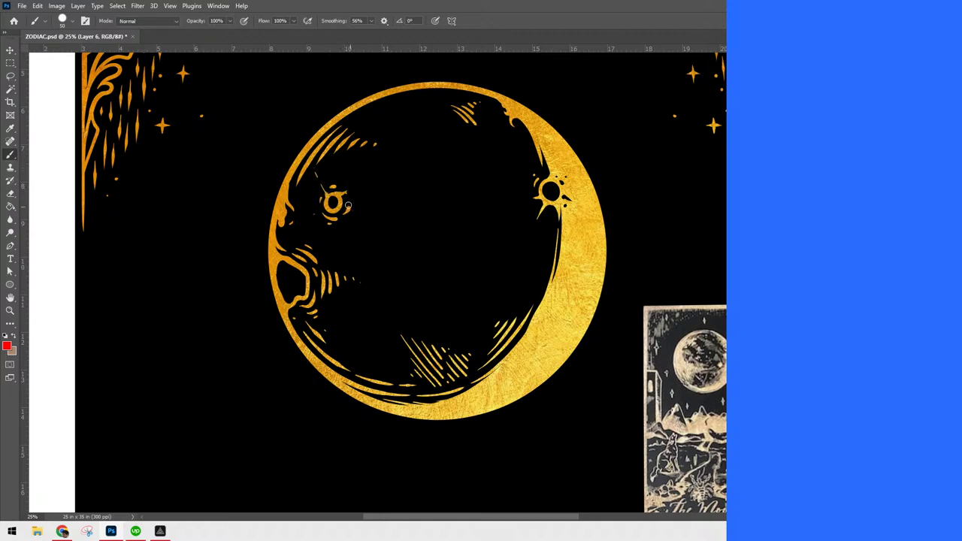
drag(337, 226, 355, 222)
click(351, 232)
Paint a tapering patch of curved hatching right of the moon's centre, near the crescent's inner edge
mouse_move(472, 257)
mouse_down()
mouse_move(483, 253)
mouse_move(495, 278)
mouse_up()
drag(483, 242, 503, 279)
drag(493, 239, 514, 275)
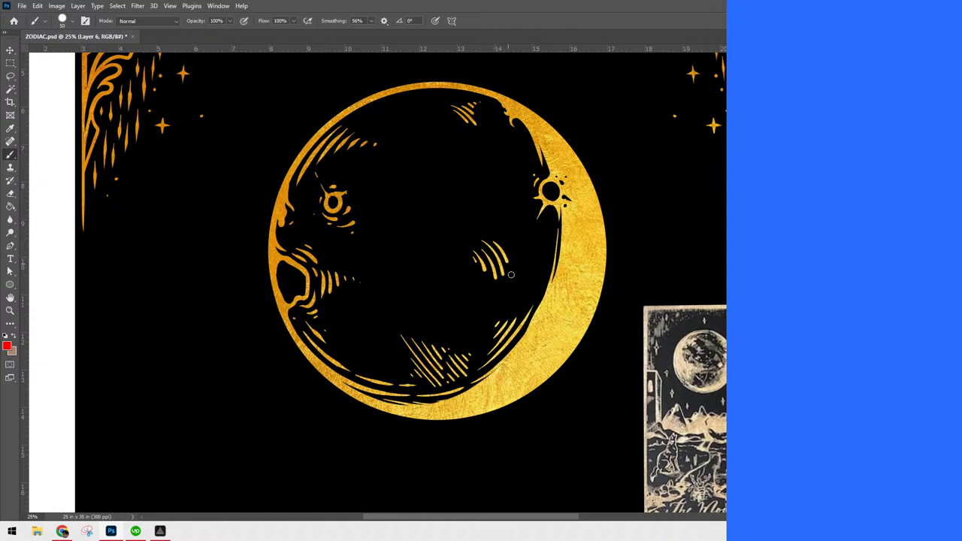
mouse_move(504, 243)
mouse_down()
mouse_move(505, 283)
mouse_move(515, 264)
mouse_move(519, 283)
mouse_move(515, 247)
mouse_move(534, 268)
mouse_up()
Paint a zigzag line and slanted strokes in the moon's upper-right area and a branching crack below its centre
mouse_move(447, 135)
mouse_down()
mouse_move(448, 181)
mouse_move(457, 143)
mouse_move(459, 181)
mouse_move(467, 171)
mouse_move(514, 211)
mouse_up()
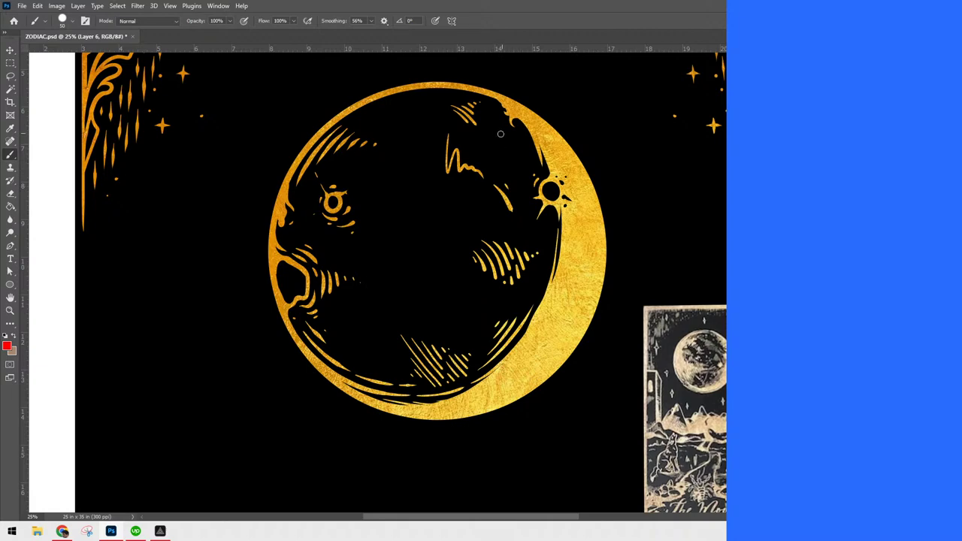
drag(486, 133, 511, 180)
drag(486, 131, 497, 147)
drag(529, 239, 528, 219)
mouse_move(360, 306)
mouse_down()
mouse_move(412, 310)
mouse_move(434, 346)
mouse_move(389, 302)
mouse_move(396, 344)
mouse_up()
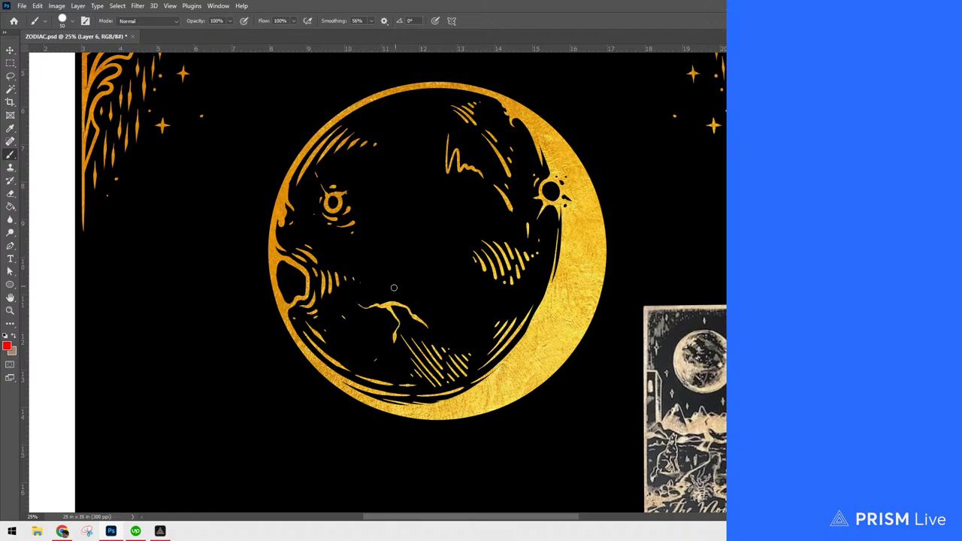
drag(399, 289, 410, 284)
Thicken the moon's top rim and paint curved contour strokes just inside it with a 60 px brush
scroll(426, 268, down, 4)
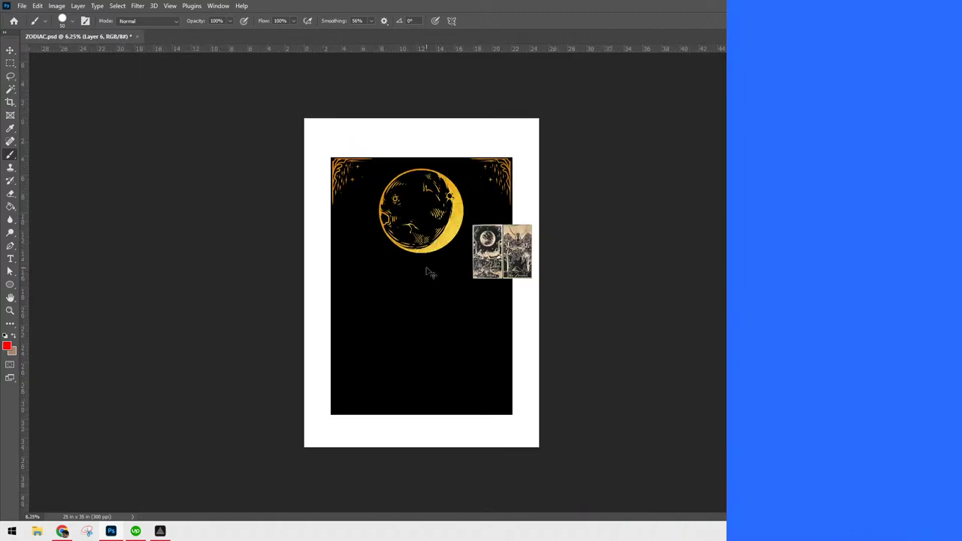
scroll(426, 270, up, 4)
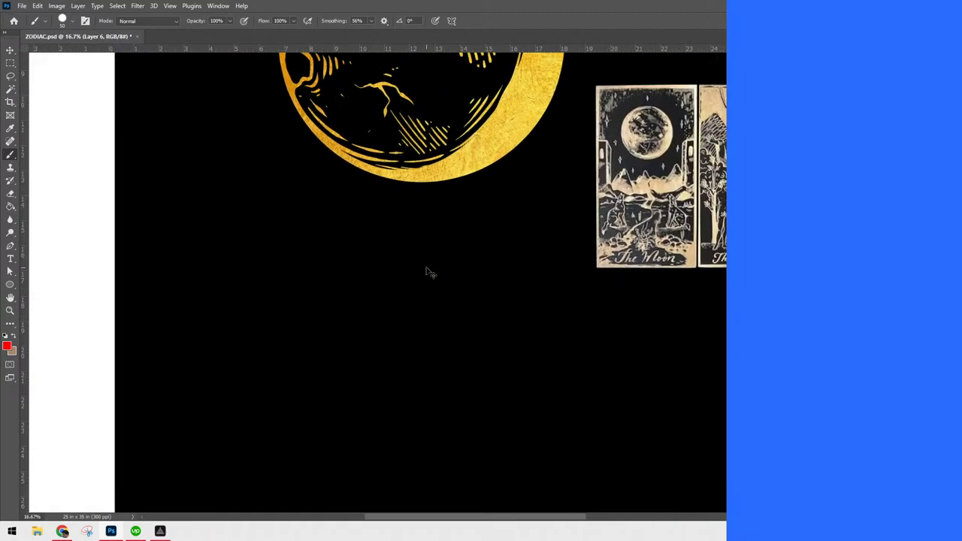
drag(633, 273, 618, 433)
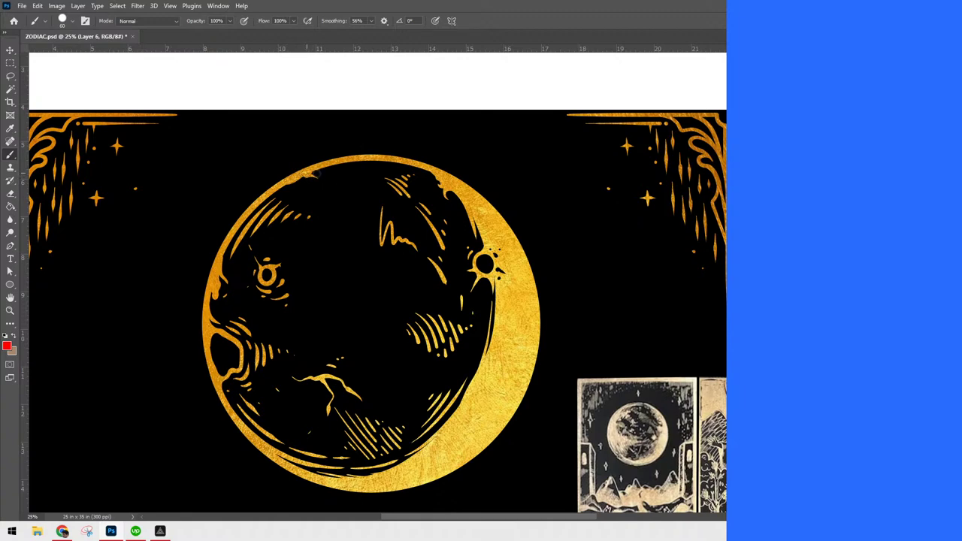
mouse_move(327, 170)
mouse_down()
mouse_move(363, 174)
mouse_move(393, 163)
mouse_up()
drag(327, 164, 386, 160)
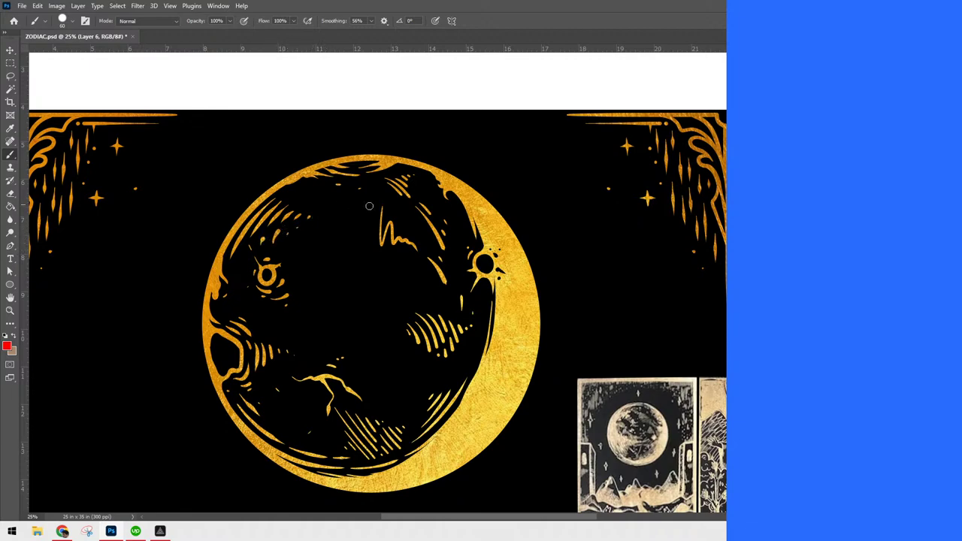
Scatter small cracks, a crossed mark, short strokes and dots across the empty areas in the middle of the moon
mouse_move(324, 255)
mouse_down()
mouse_move(368, 269)
mouse_move(378, 284)
mouse_up()
drag(293, 320, 300, 333)
click(314, 346)
mouse_move(371, 266)
mouse_down()
mouse_move(412, 235)
mouse_move(336, 278)
mouse_move(329, 270)
mouse_move(352, 299)
mouse_up()
mouse_move(303, 323)
mouse_down()
mouse_move(261, 334)
mouse_move(291, 327)
mouse_up()
mouse_move(367, 337)
mouse_down()
mouse_move(406, 367)
mouse_move(386, 351)
mouse_up()
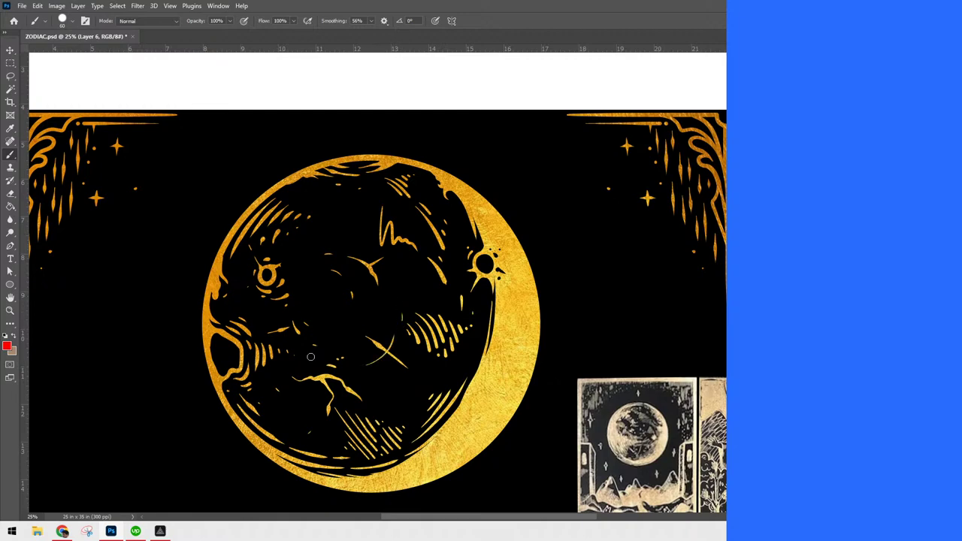
drag(277, 413, 299, 422)
drag(316, 235, 337, 225)
scroll(393, 215, down, 5)
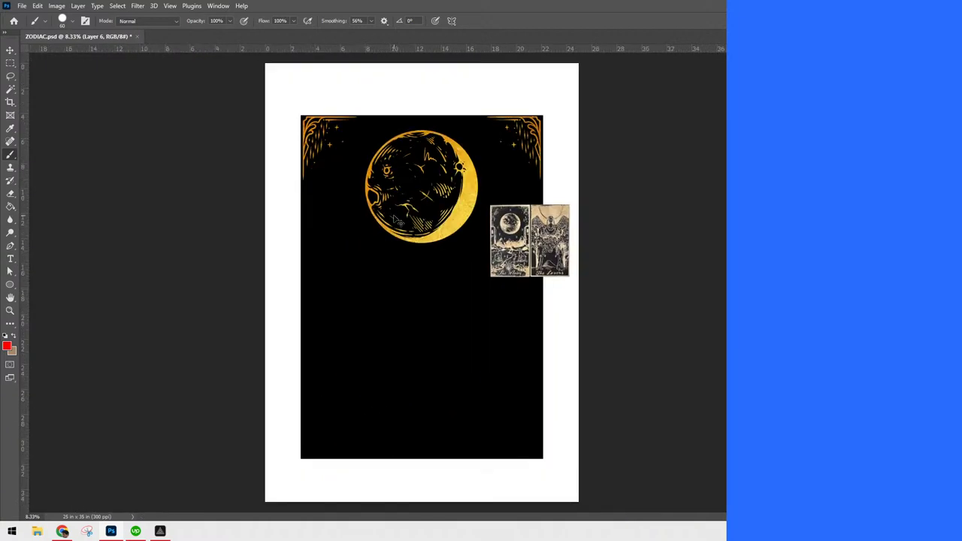
scroll(396, 220, up, 2)
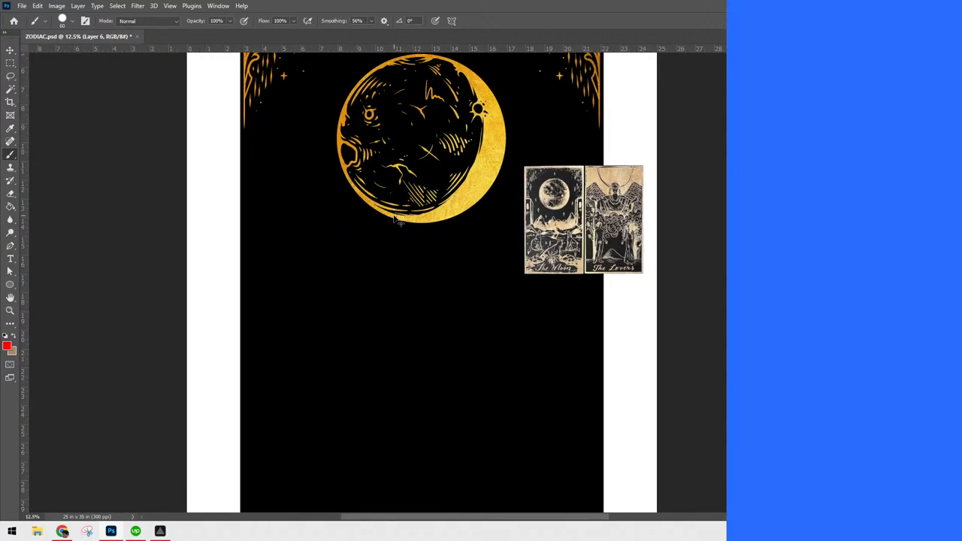
scroll(636, 323, up, 1)
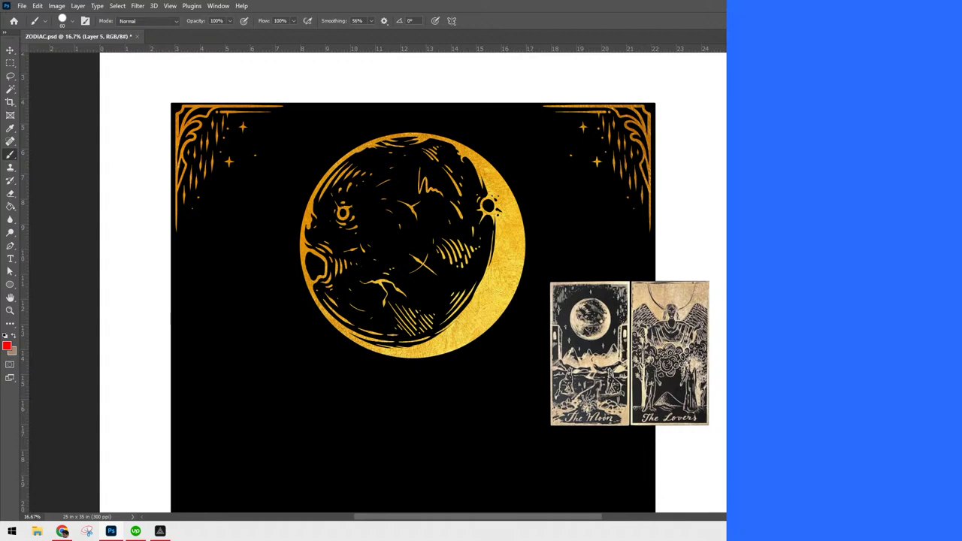
Duplicate the gold texture layer and clip the copy to the artwork layer below it
key(ctrl+j)
key(ctrl+z)
key(ctrl+shift+z)
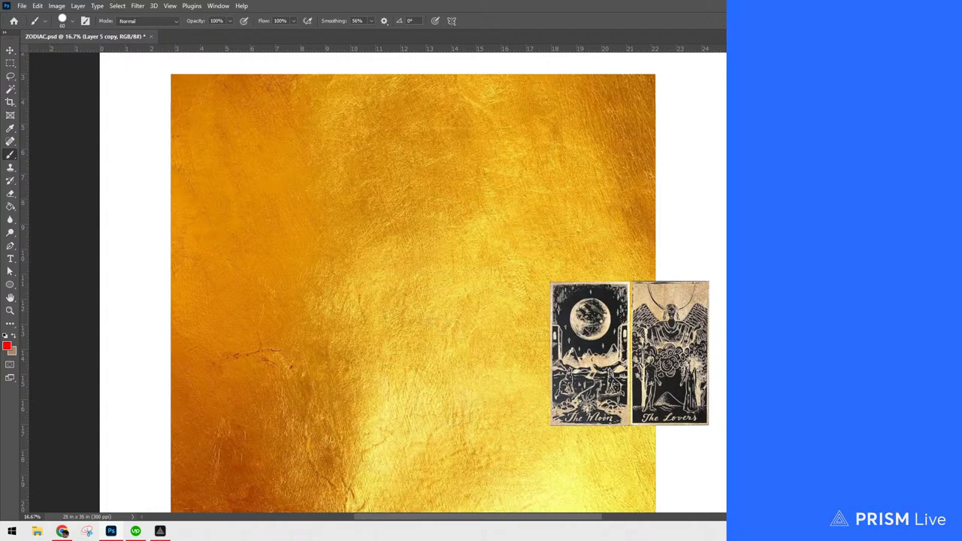
key(ctrl+alt+g)
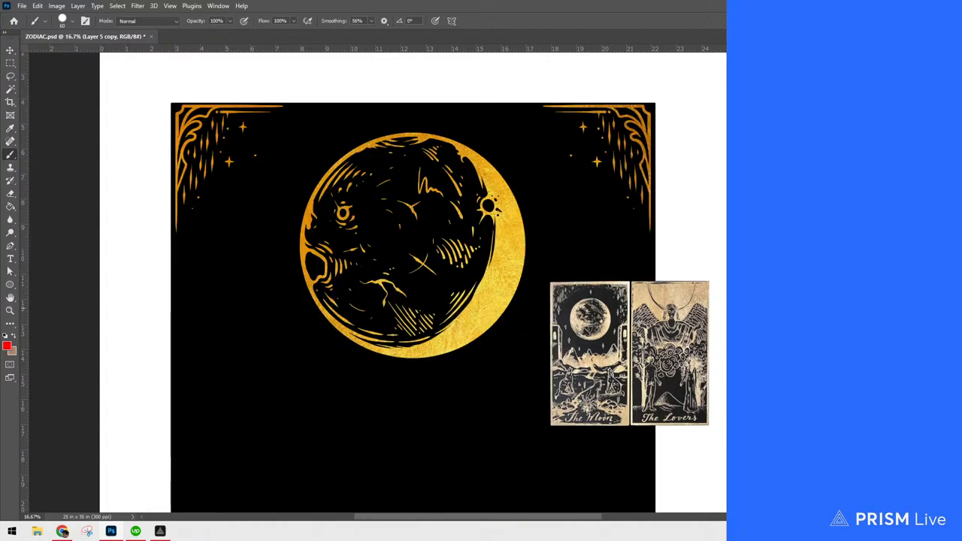
Turn on vertical paint symmetry along the canvas centre and add a new layer for the figure
mouse_move(657, 370)
mouse_down()
mouse_move(765, 236)
mouse_move(755, 211)
mouse_up()
scroll(697, 338, down, 1)
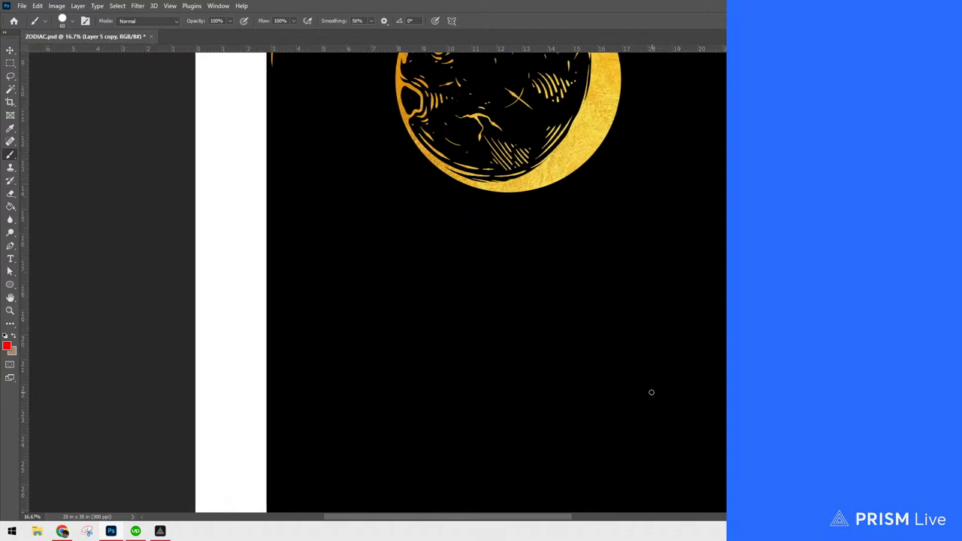
click(452, 21)
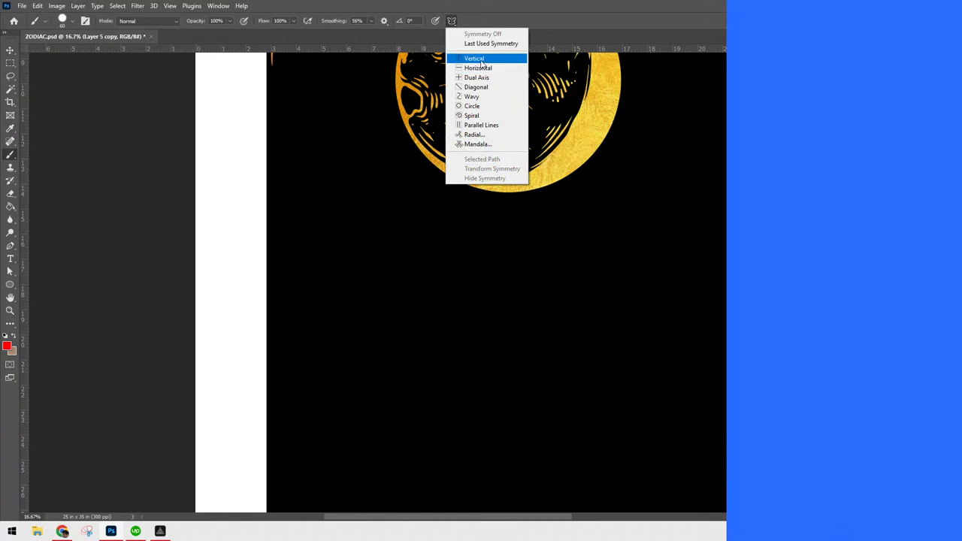
click(481, 60)
key(Return)
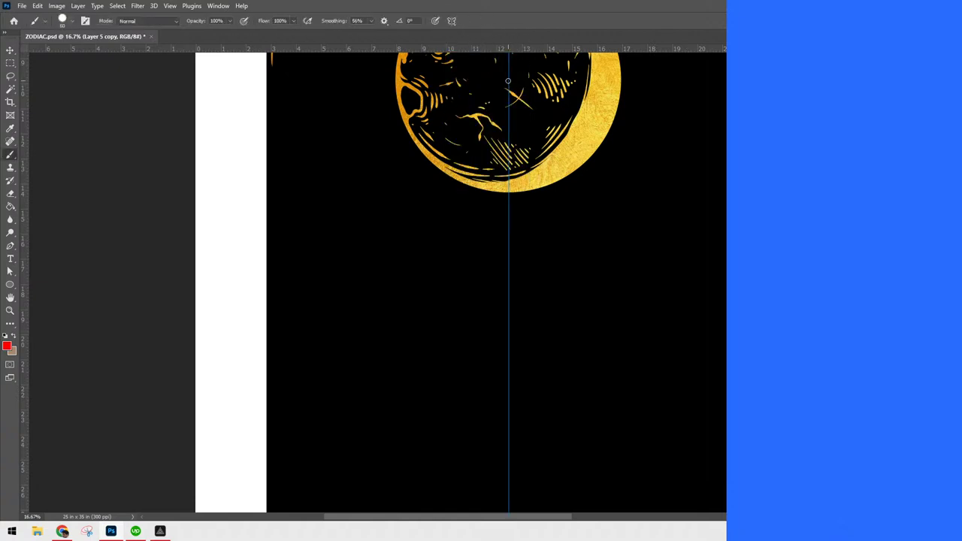
key(ctrl+alt+shift+n)
Paint a mirrored U-shaped face outline about 2.6 in wide below the moon and thin its inner edges
drag(476, 236, 493, 299)
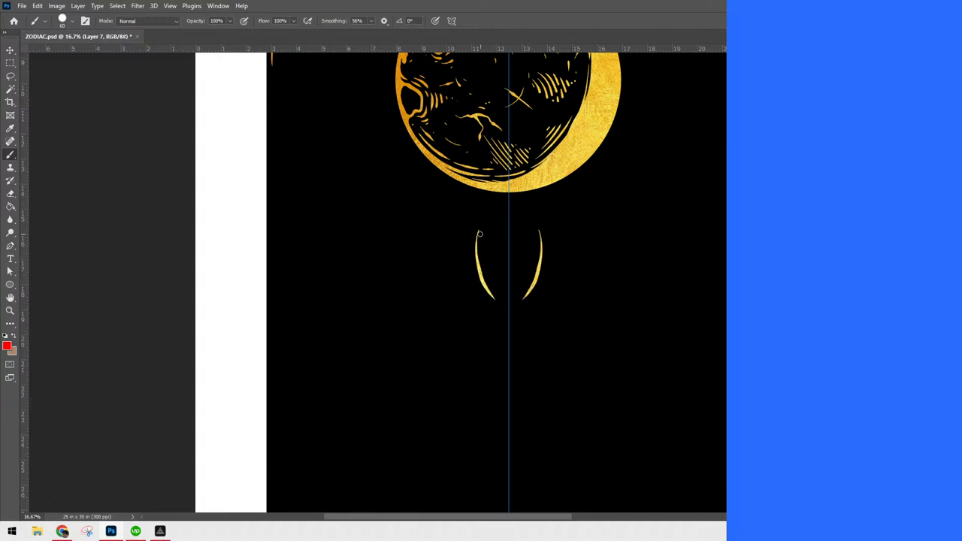
mouse_move(479, 234)
mouse_down()
mouse_move(490, 296)
mouse_move(509, 311)
mouse_up()
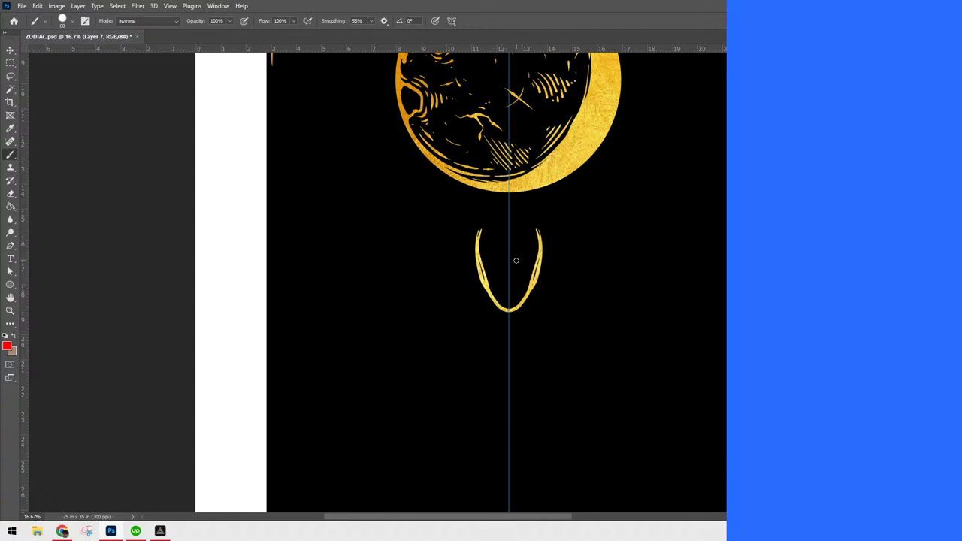
key(ctrl+plus)
key(ctrl+plus)
drag(726, 311, 574, 386)
key(ctrl+plus)
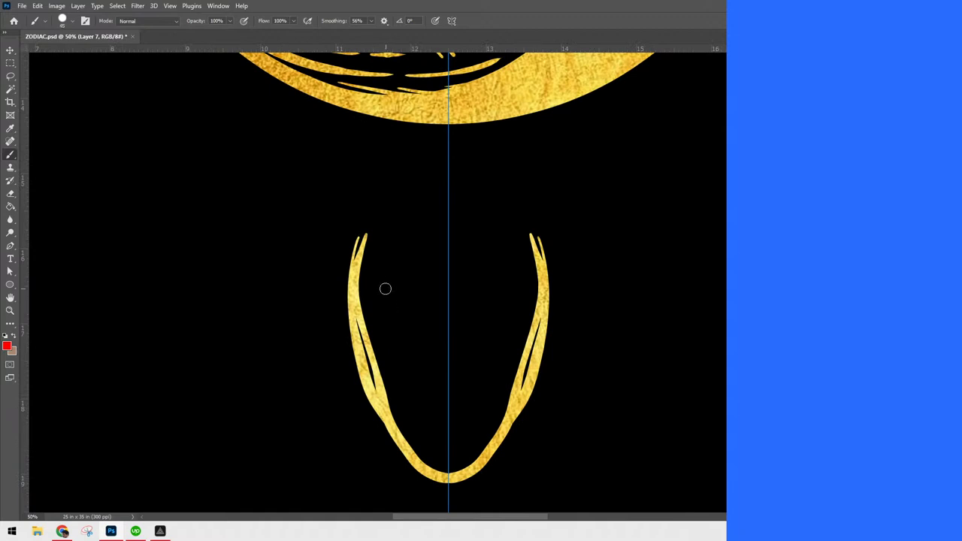
key(Tab)
key(Tab)
mouse_move(375, 231)
mouse_down()
mouse_move(360, 284)
mouse_move(371, 372)
mouse_move(427, 468)
mouse_move(451, 476)
mouse_up()
drag(375, 361, 384, 395)
drag(355, 312, 360, 338)
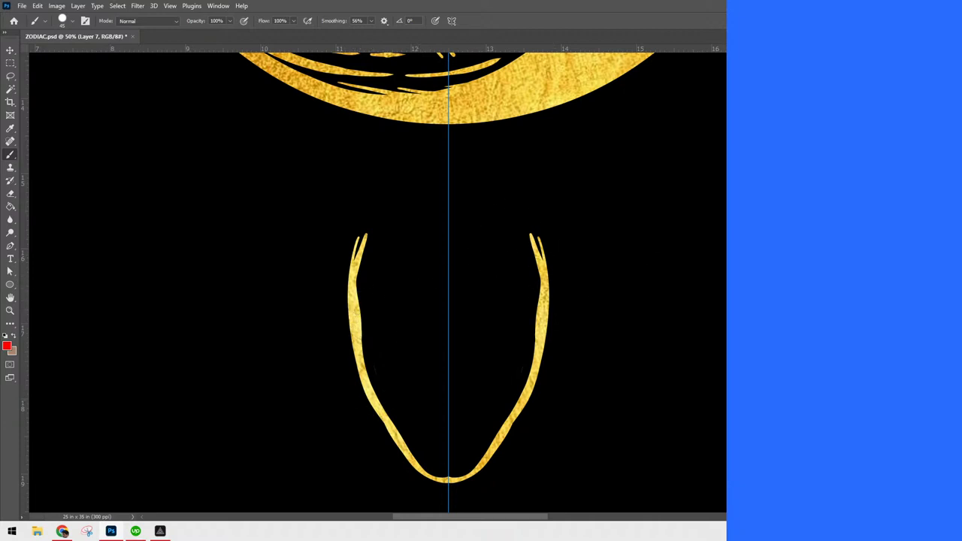
Move the tarot reference cards to the empty area beside the face outline, overlapping the card's opposite edge
key(ctrl+minus)
key(ctrl+minus)
key(ctrl+minus)
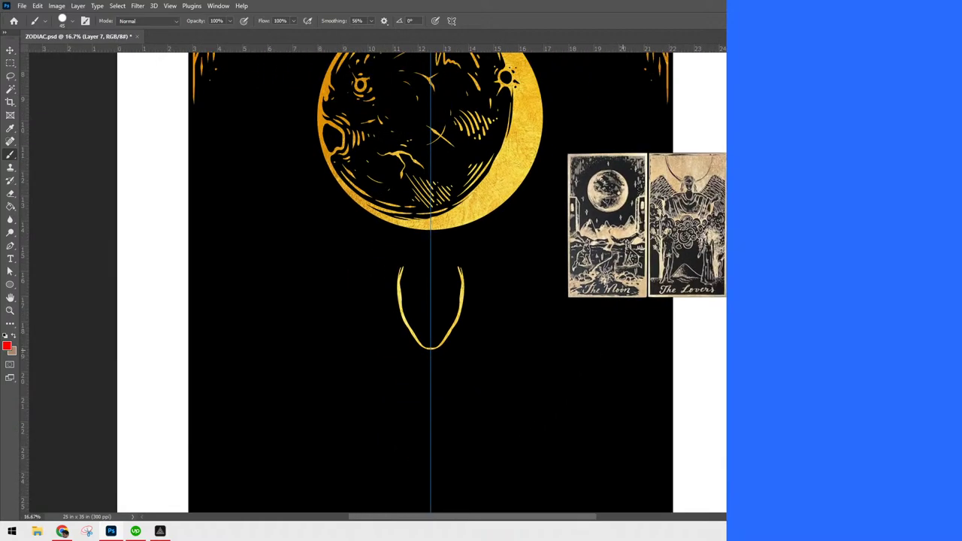
key(v)
mouse_move(624, 264)
mouse_down()
mouse_move(249, 412)
mouse_move(225, 367)
mouse_up()
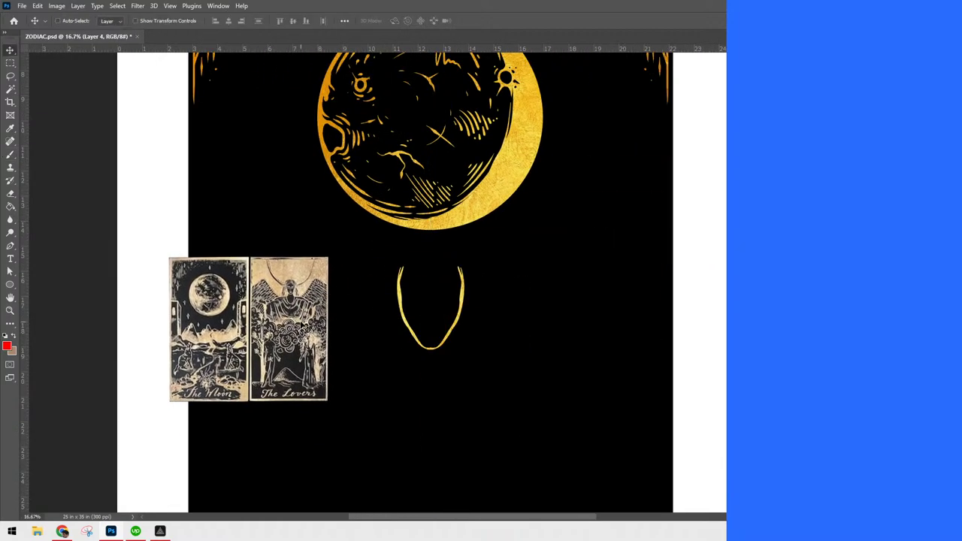
key(ctrl+plus)
key(ctrl+plus)
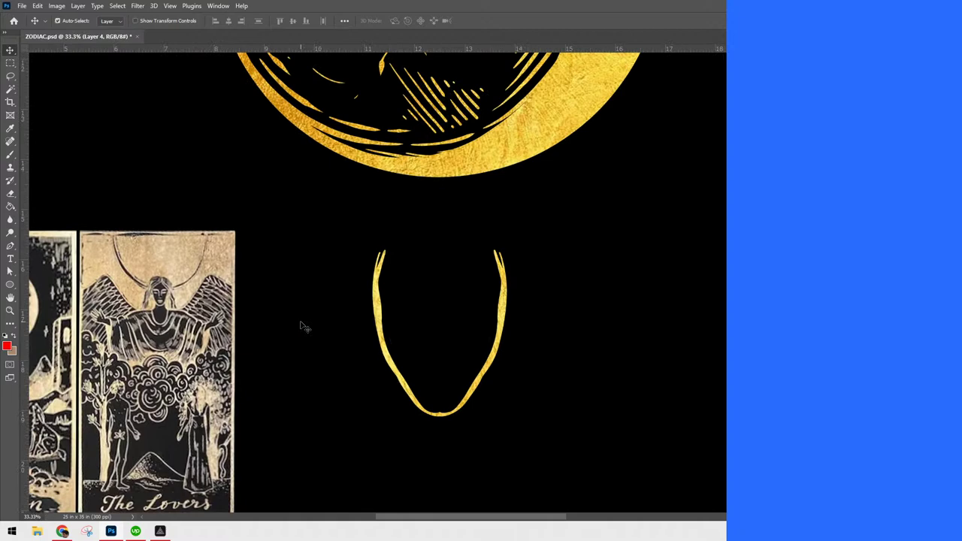
Undo the forked outline tips and paint mirrored temple hairlines, ears and loose hair strands with a 35 px brush
key(b)
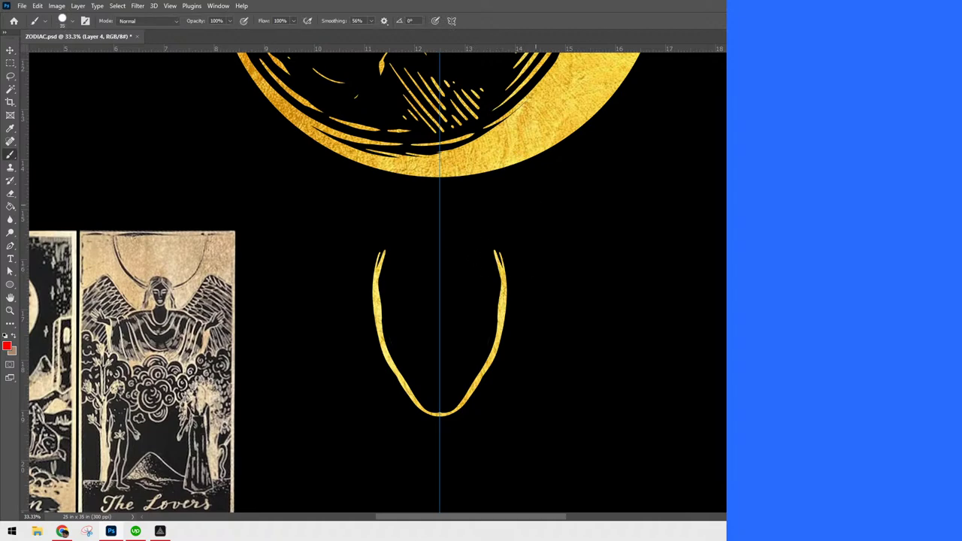
key(ctrl+z)
key(ctrl+z)
key(ctrl+z)
mouse_move(472, 249)
mouse_down()
mouse_move(498, 268)
mouse_move(540, 348)
mouse_up()
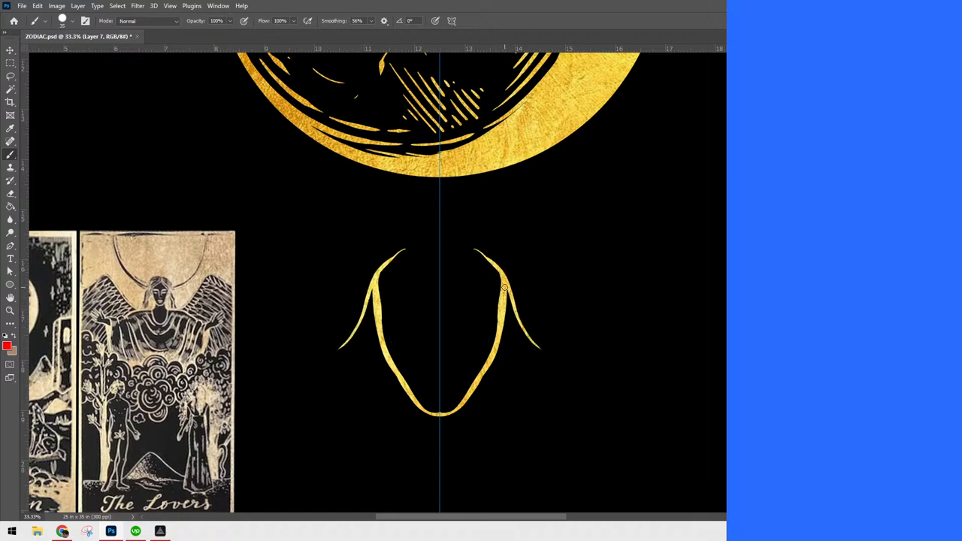
mouse_move(499, 331)
mouse_down()
mouse_move(514, 323)
mouse_move(505, 295)
mouse_move(531, 348)
mouse_move(515, 353)
mouse_up()
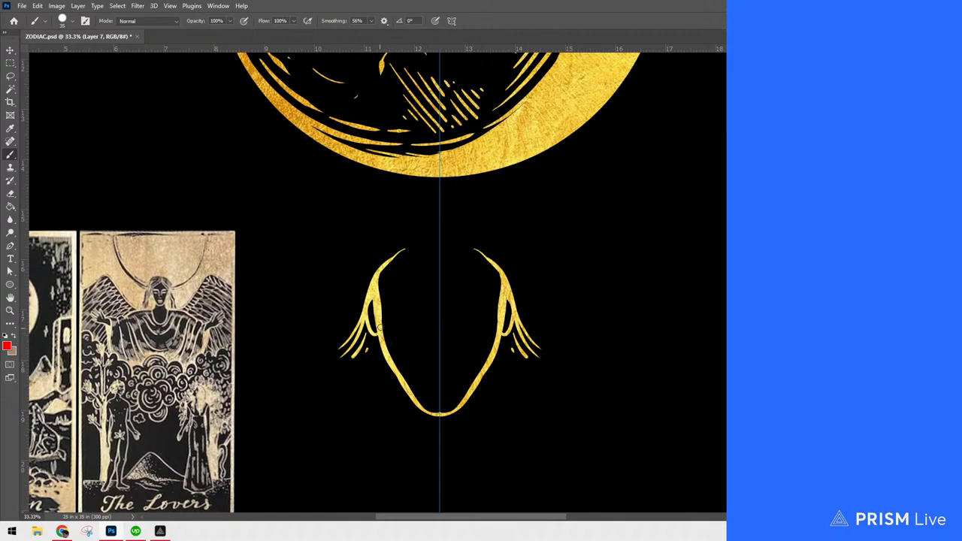
Refine the jawline into a thinner line toward the chin and add detail inside the ears
mouse_move(376, 299)
mouse_down()
mouse_move(390, 360)
mouse_move(434, 413)
mouse_up()
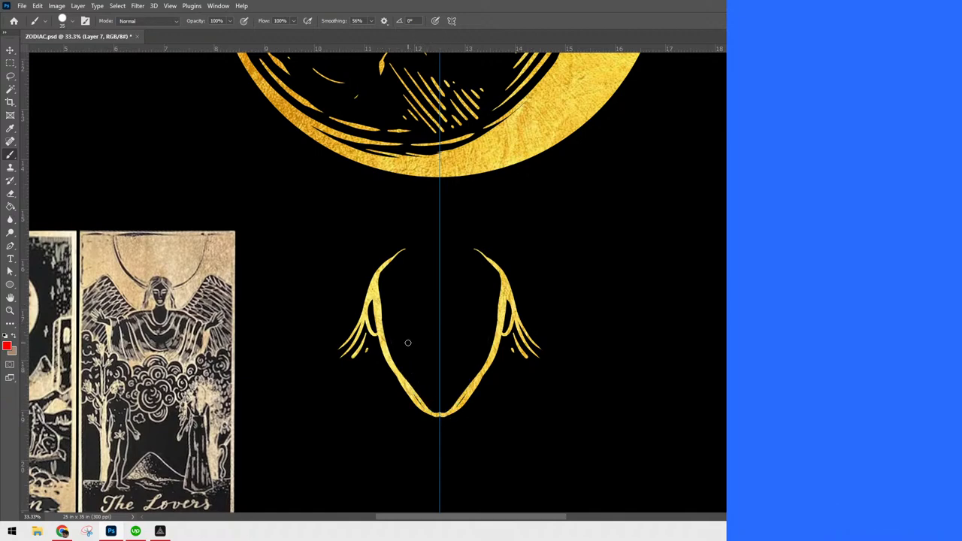
key(ctrl+z)
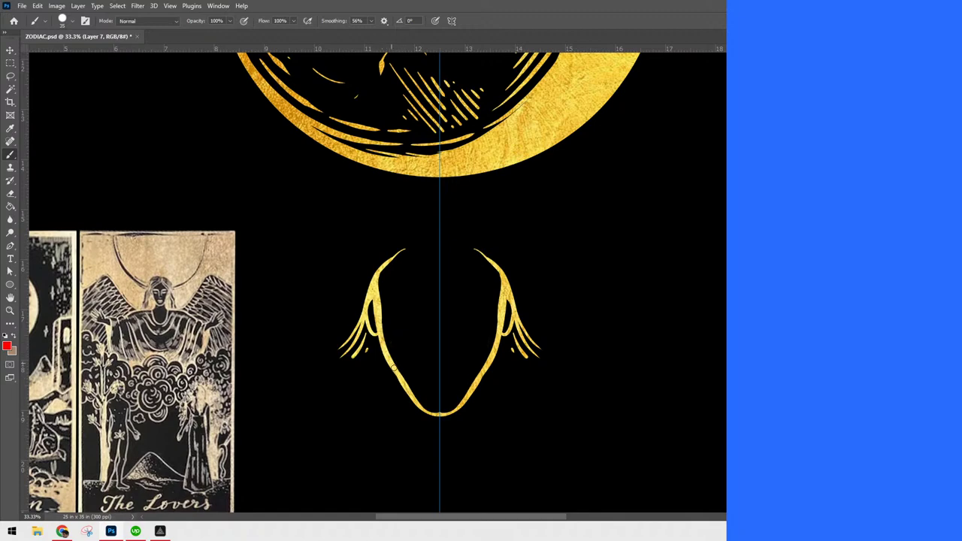
drag(411, 393, 446, 418)
mouse_move(378, 338)
mouse_down()
mouse_move(428, 416)
mouse_move(445, 420)
mouse_move(471, 397)
mouse_move(435, 399)
mouse_move(450, 417)
mouse_up()
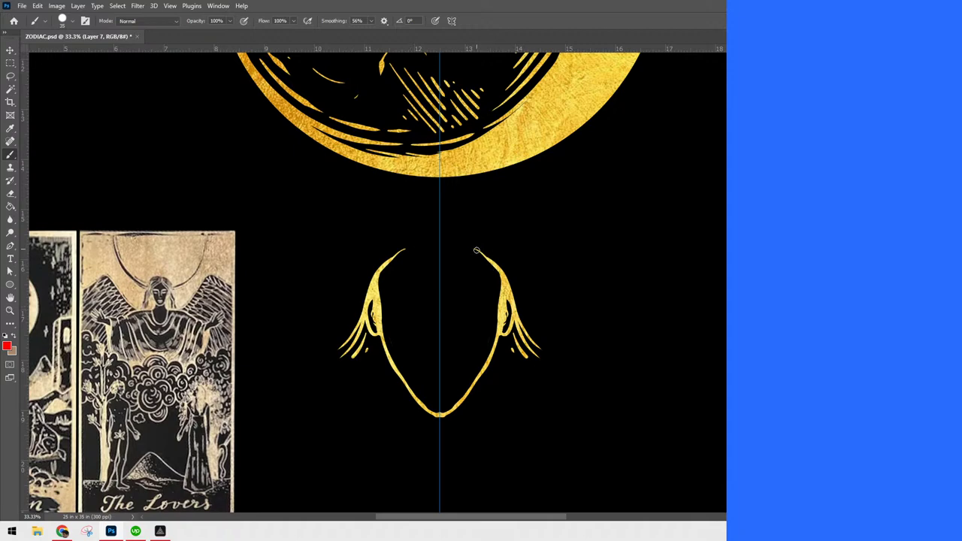
Add mirrored hair strands at the temples and paint a thick crescent shadow under the chin
drag(479, 257, 508, 315)
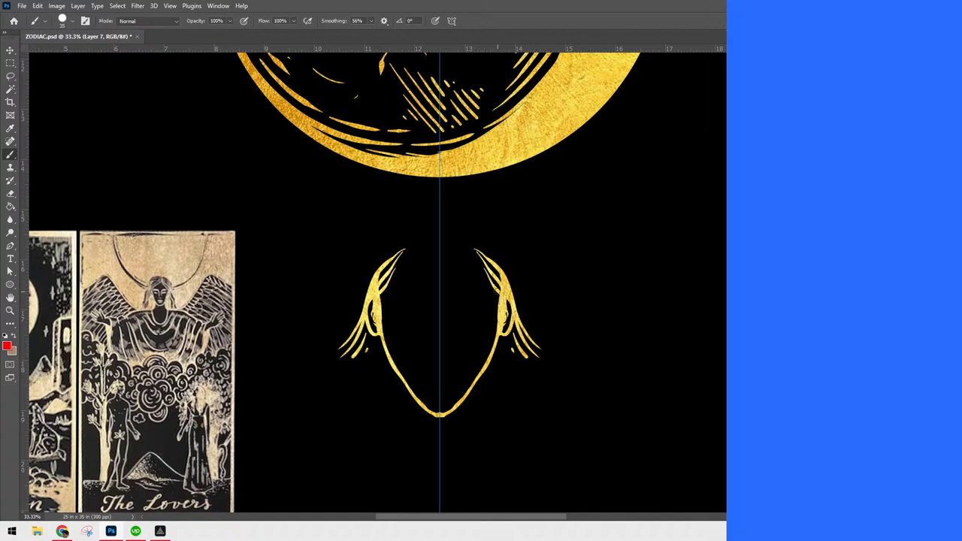
key(ctrl+z)
mouse_move(399, 376)
mouse_down()
mouse_move(416, 413)
mouse_move(439, 430)
mouse_up()
drag(407, 396, 443, 429)
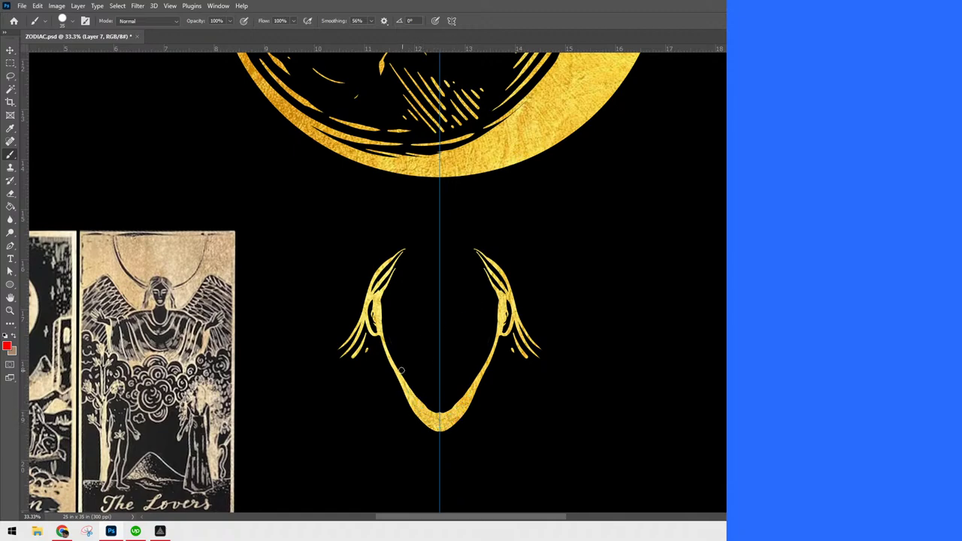
Paint mirrored neck lines down from the jaw, ending in forked strokes that flare toward the shoulders
drag(393, 363, 413, 441)
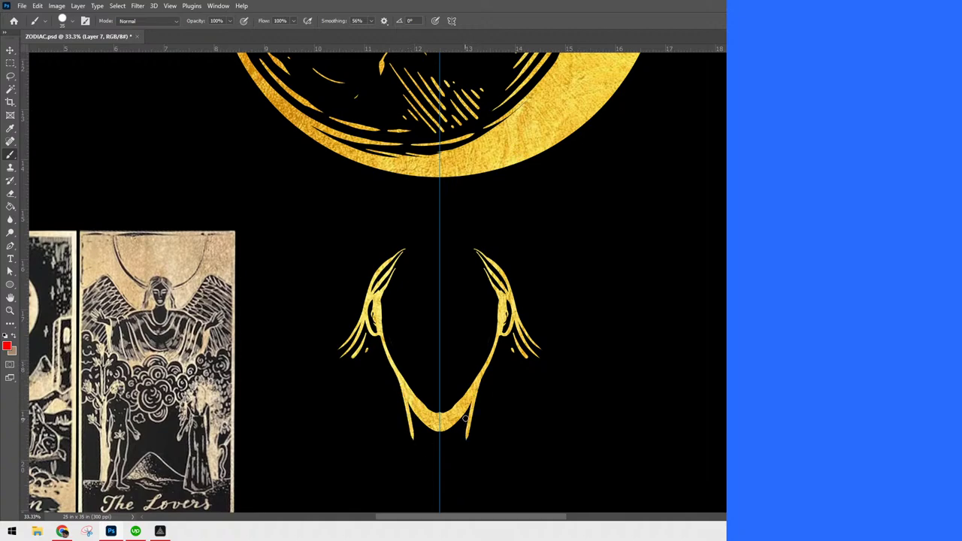
drag(470, 422, 475, 445)
key(ctrl+z)
drag(470, 426, 472, 442)
mouse_move(471, 425)
mouse_down()
mouse_move(476, 456)
mouse_move(497, 465)
mouse_up()
drag(472, 428, 498, 458)
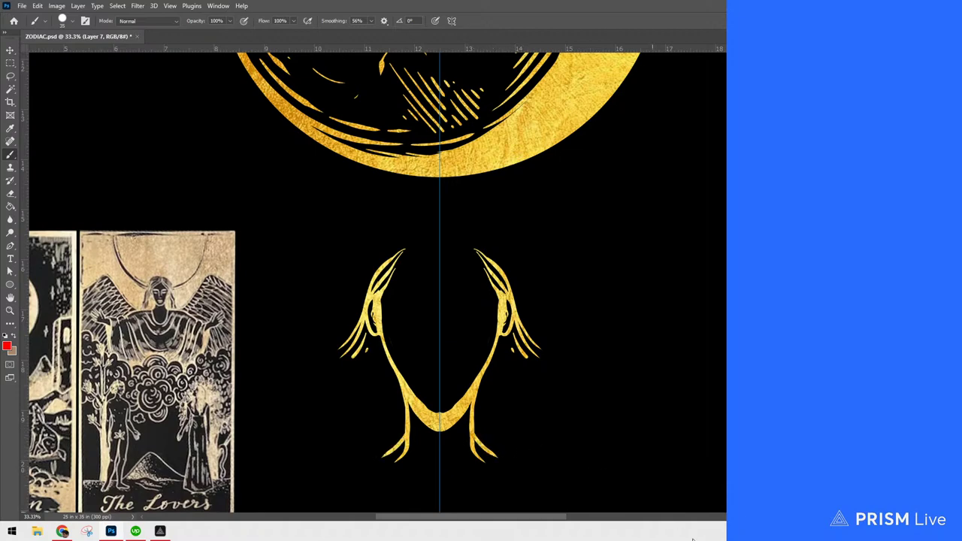
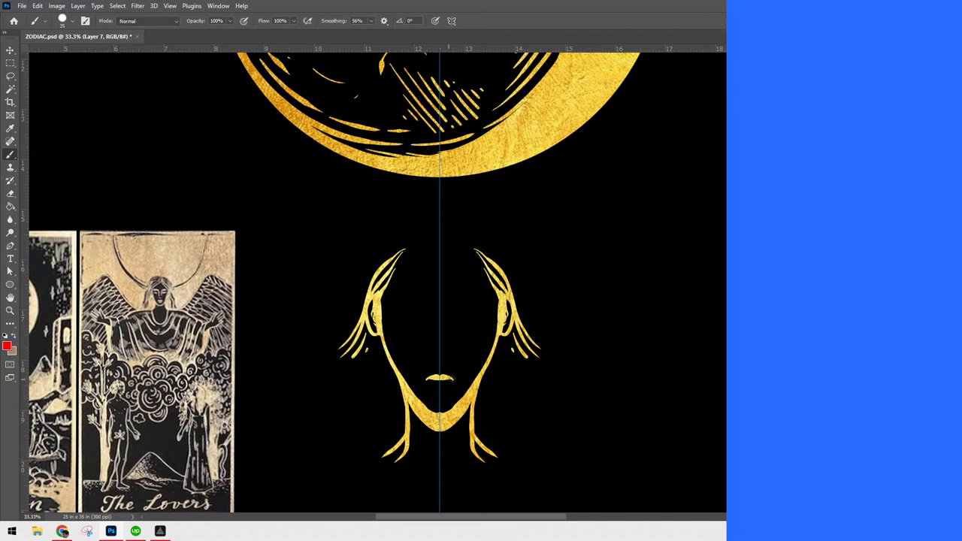
Paint the lower lip and the base of the nose on the face's centre line
drag(432, 385, 442, 389)
drag(431, 364, 444, 362)
drag(390, 297, 428, 309)
mouse_move(400, 311)
mouse_down()
mouse_move(421, 310)
mouse_move(409, 316)
mouse_up()
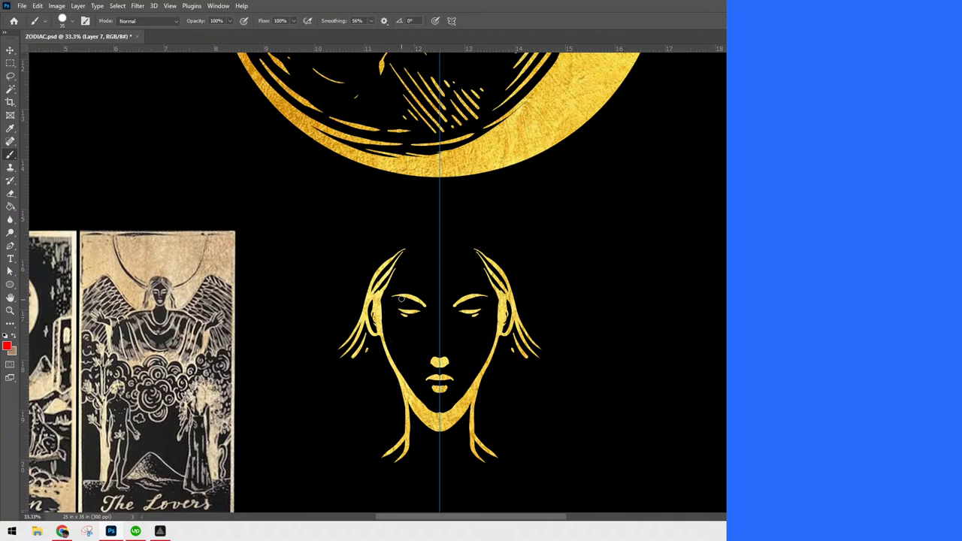
key(ctrl+z)
key(ctrl+z)
key(ctrl+z)
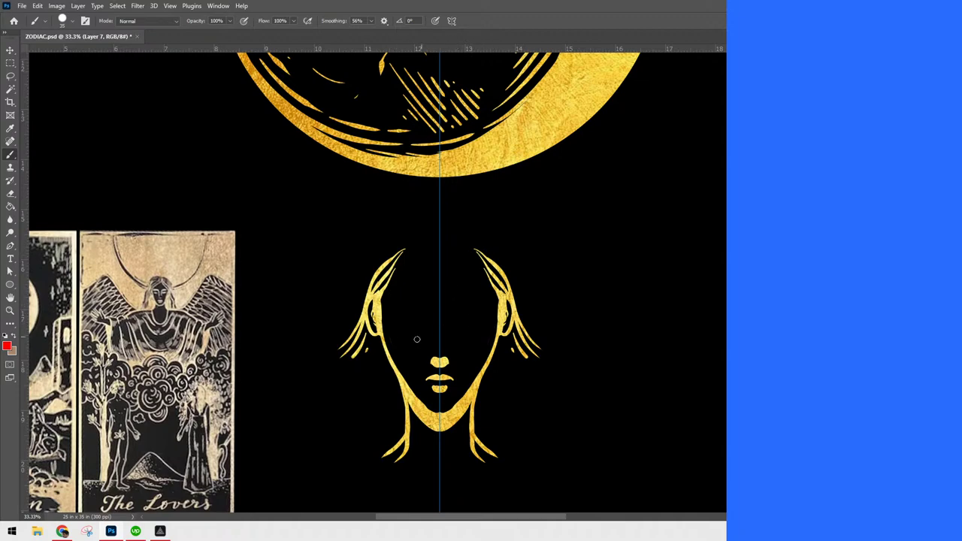
Clean up the jawline and narrow the shadow along the inside of the chin
key(Tab)
key(Tab)
drag(382, 328, 405, 391)
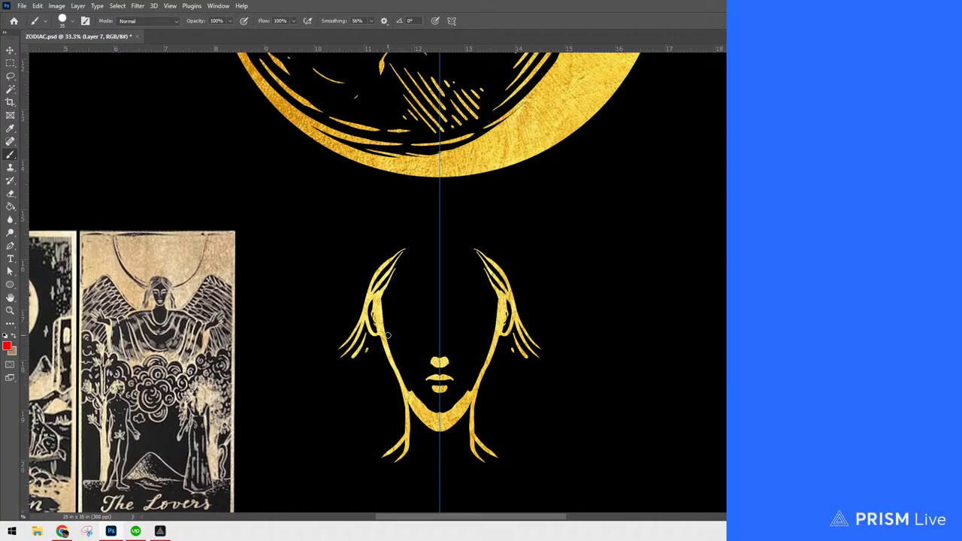
drag(410, 393, 440, 416)
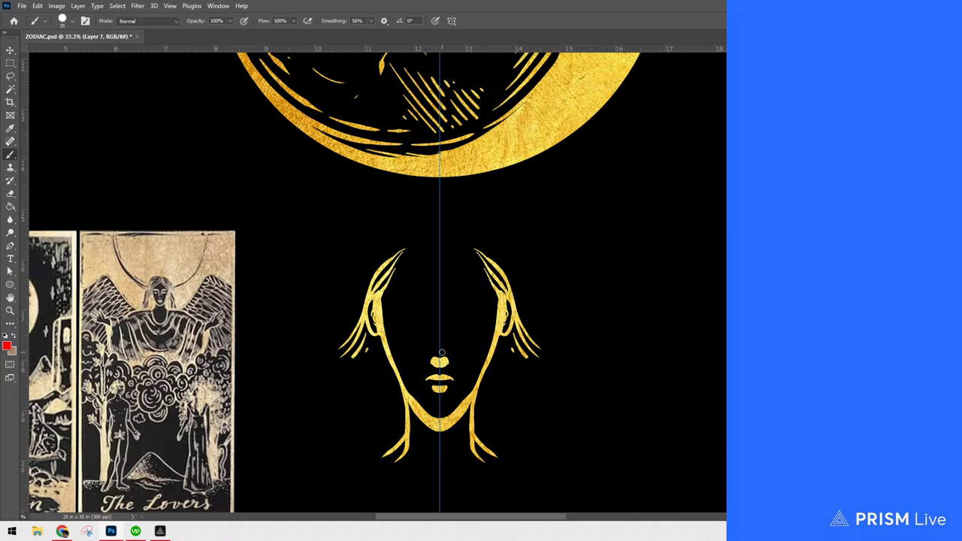
drag(405, 385, 447, 421)
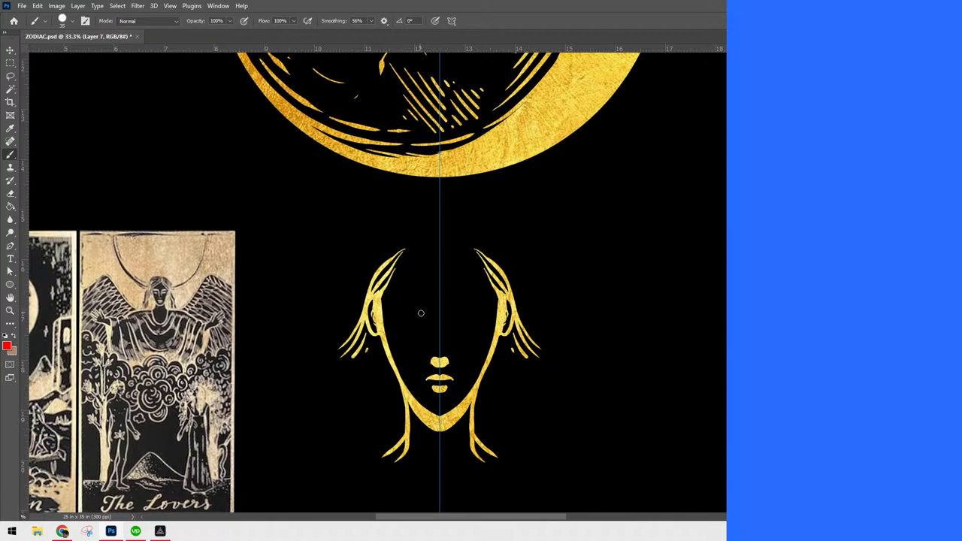
Paint short mirrored brow marks and half-closed eyes with small lower-lash strokes
click(423, 315)
mouse_move(396, 324)
mouse_down()
mouse_move(426, 326)
mouse_move(398, 326)
mouse_move(425, 331)
mouse_move(415, 334)
mouse_up()
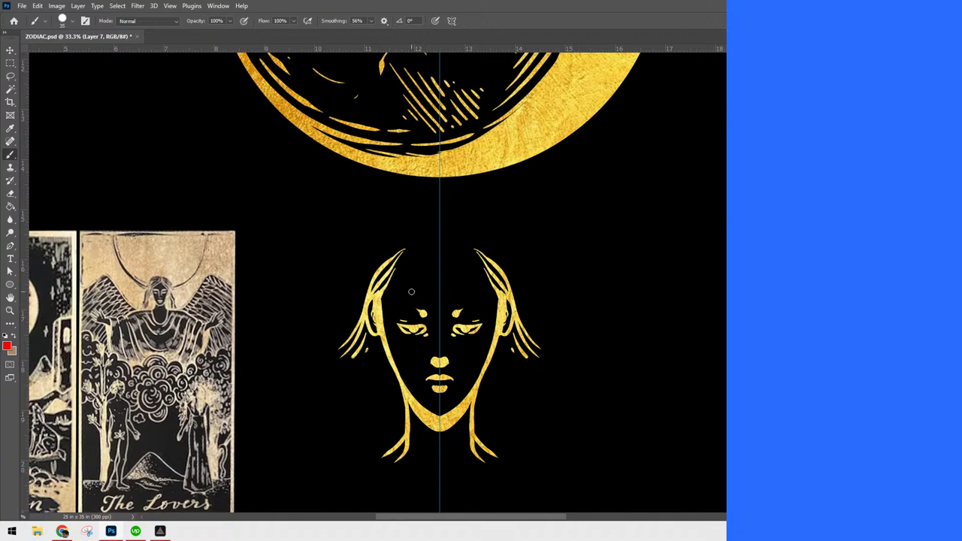
drag(400, 342, 419, 338)
Paint mirrored wavy hair strands sweeping from the centre parting down to the temples and ears
mouse_move(485, 283)
mouse_down()
mouse_move(456, 237)
mouse_move(478, 268)
mouse_move(446, 233)
mouse_move(469, 274)
mouse_move(448, 237)
mouse_up()
drag(475, 280, 448, 244)
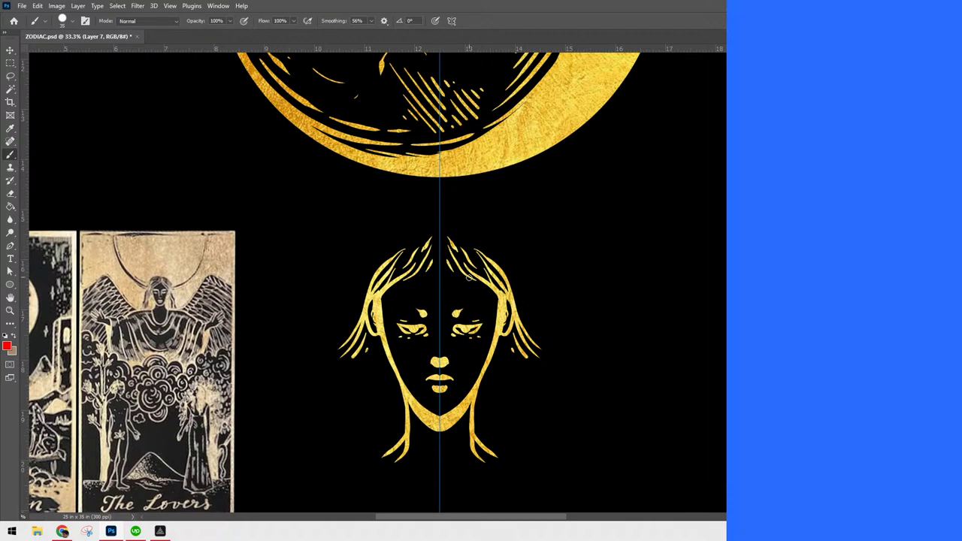
drag(473, 285, 498, 310)
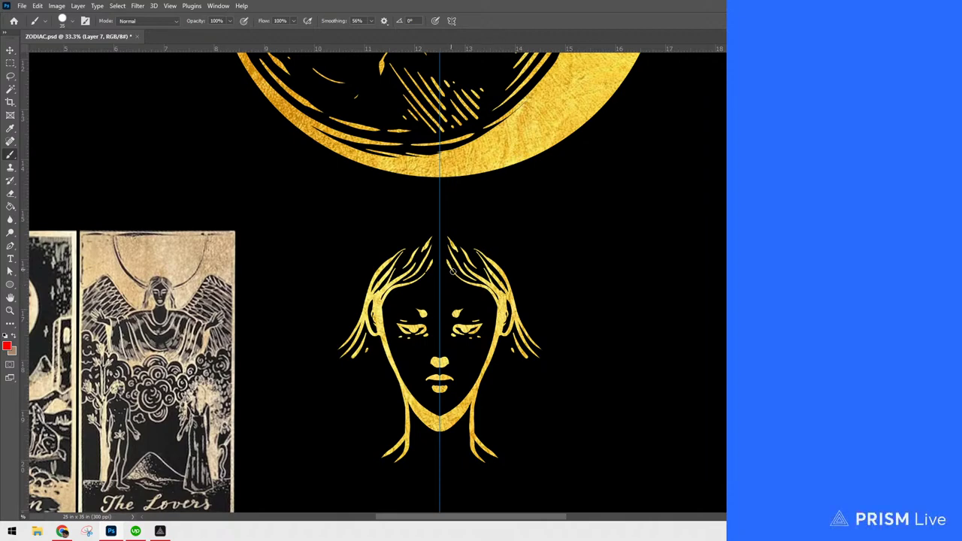
drag(493, 307, 498, 321)
Paint short mirrored curved hair strokes at the crown, just above the centre parting
key(ctrl+minus)
key(ctrl+minus)
key(ctrl+minus)
key(ctrl+minus)
key(ctrl+minus)
key(ctrl+plus)
key(ctrl+plus)
key(ctrl+plus)
key(ctrl+plus)
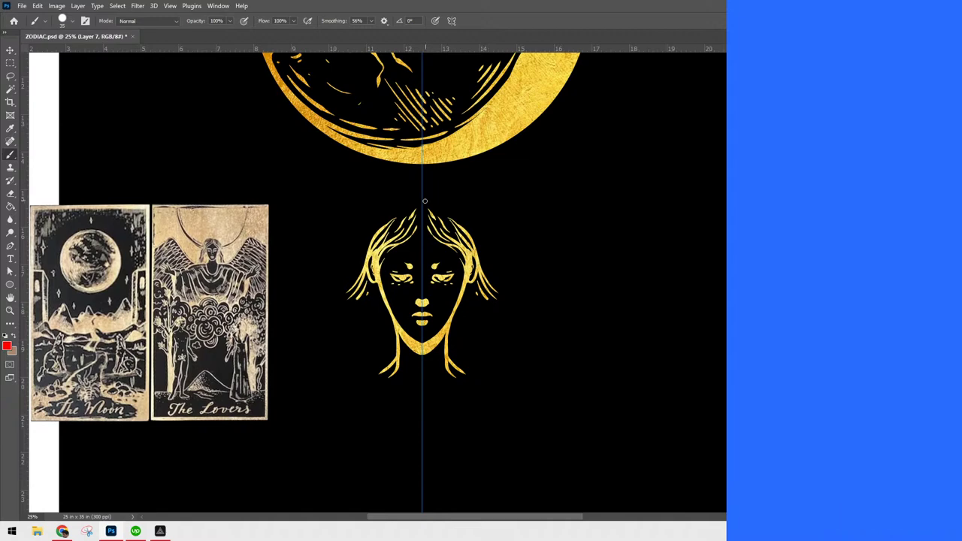
drag(426, 201, 445, 211)
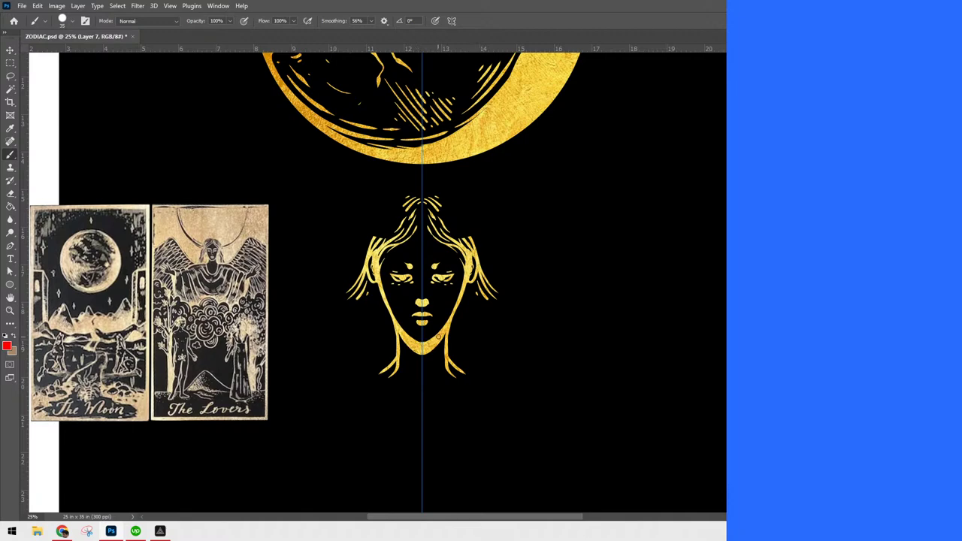
Paint mirrored antler beams rising from the crown and curving around both sides of the moon, ending in small hooked tips
drag(581, 370, 587, 419)
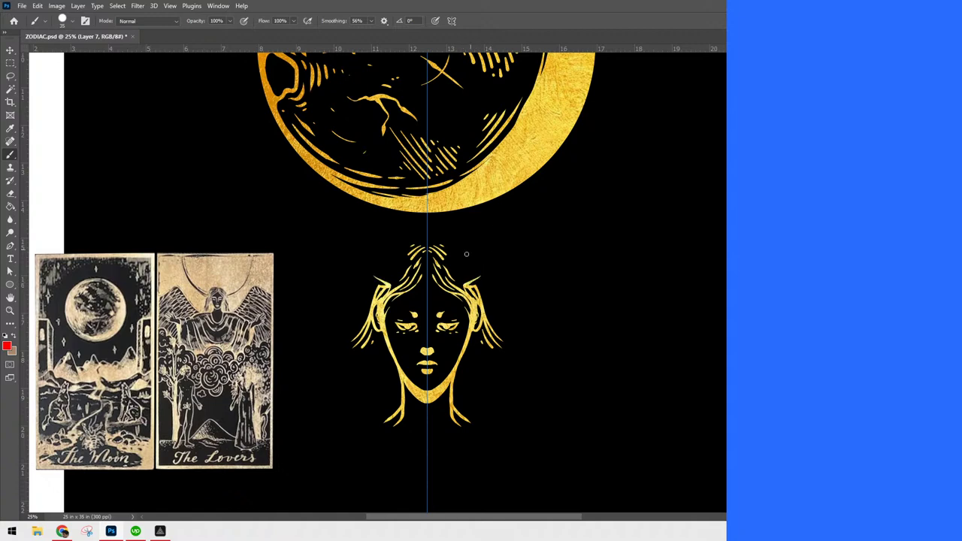
mouse_move(447, 266)
mouse_down()
mouse_move(449, 251)
mouse_move(517, 218)
mouse_up()
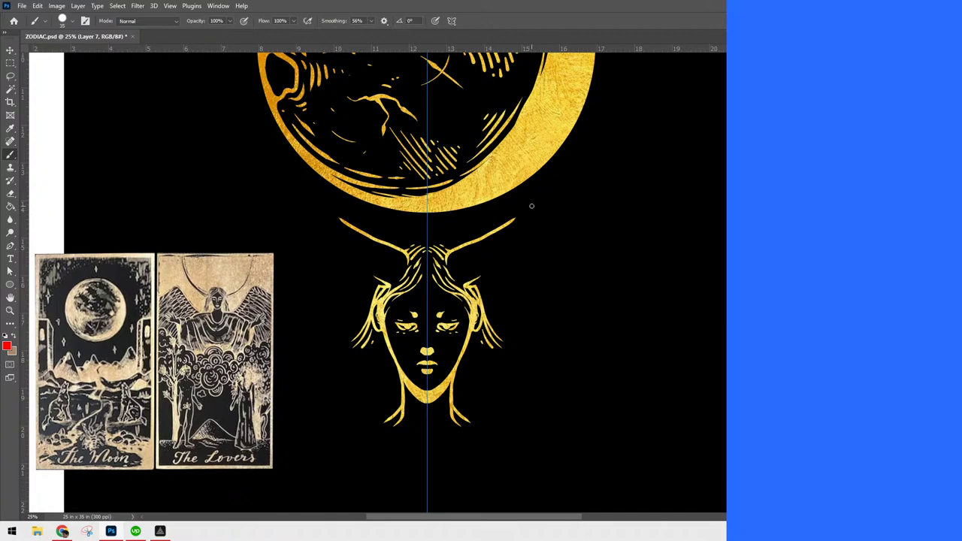
scroll(531, 206, down, 2)
scroll(531, 206, up, 1)
scroll(539, 266, up, 1)
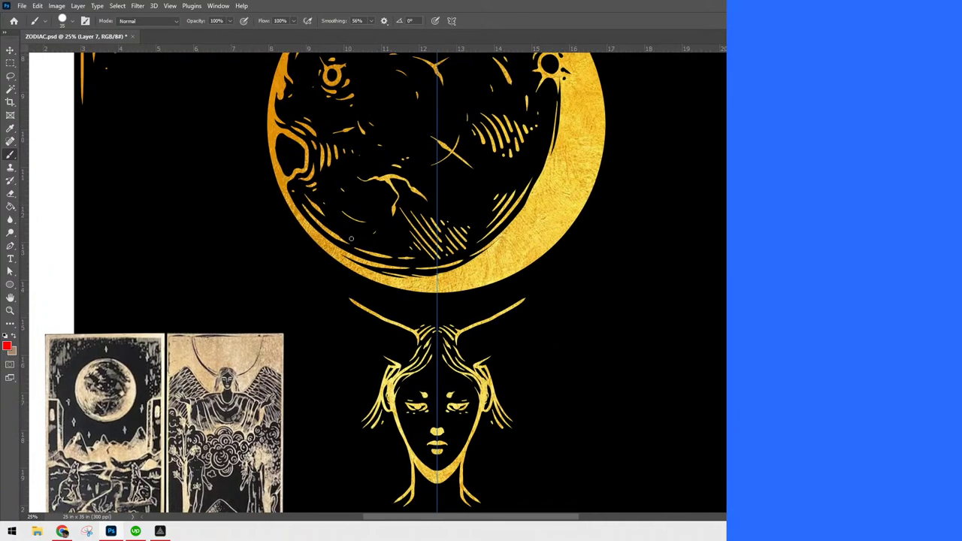
mouse_move(256, 82)
mouse_down()
mouse_move(256, 156)
mouse_move(280, 225)
mouse_move(333, 288)
mouse_move(410, 332)
mouse_up()
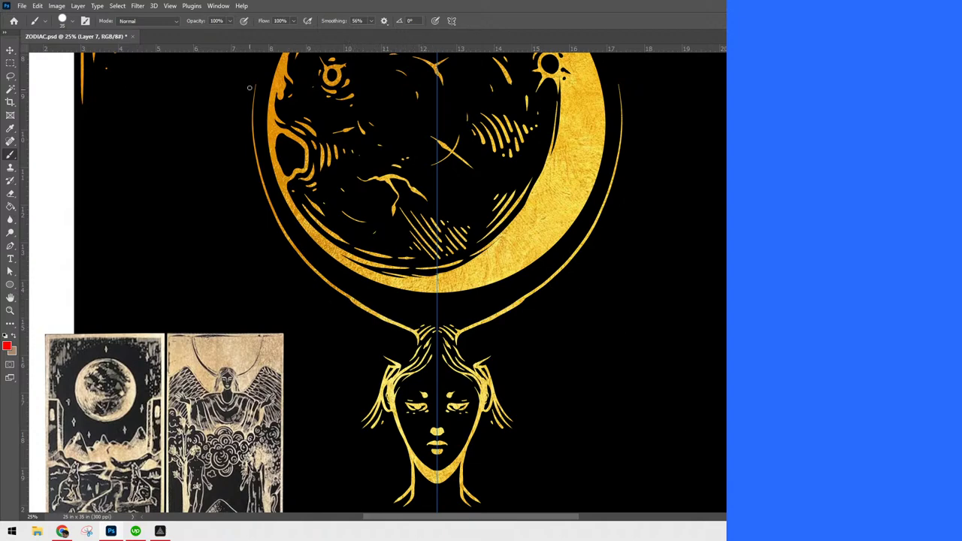
mouse_move(251, 79)
mouse_down()
mouse_move(249, 140)
mouse_move(272, 212)
mouse_up()
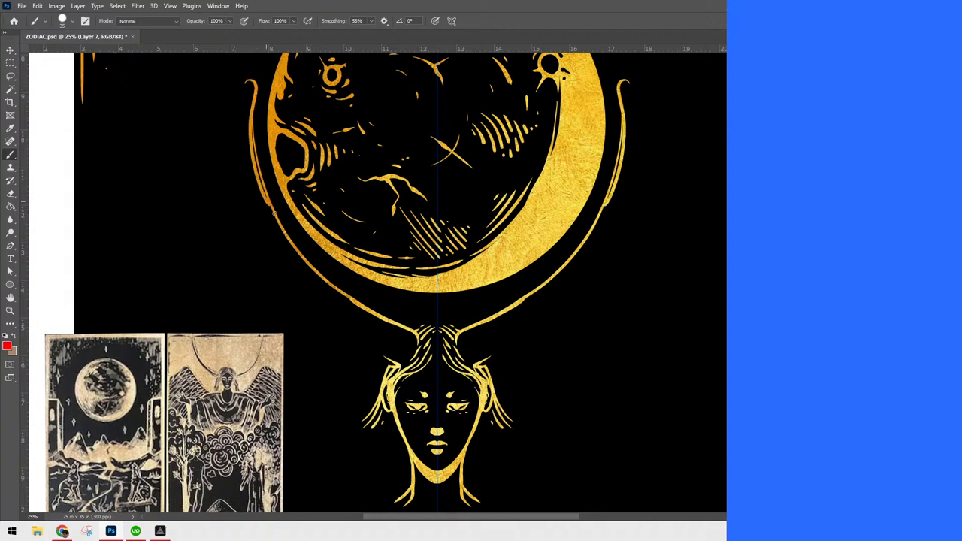
Paint mirrored upper antler branches reaching outward beside the moon, with short forked twigs on the branches and beams
mouse_move(249, 123)
mouse_down()
mouse_move(281, 230)
mouse_move(263, 204)
mouse_move(272, 214)
mouse_move(262, 214)
mouse_move(269, 204)
mouse_move(195, 180)
mouse_up()
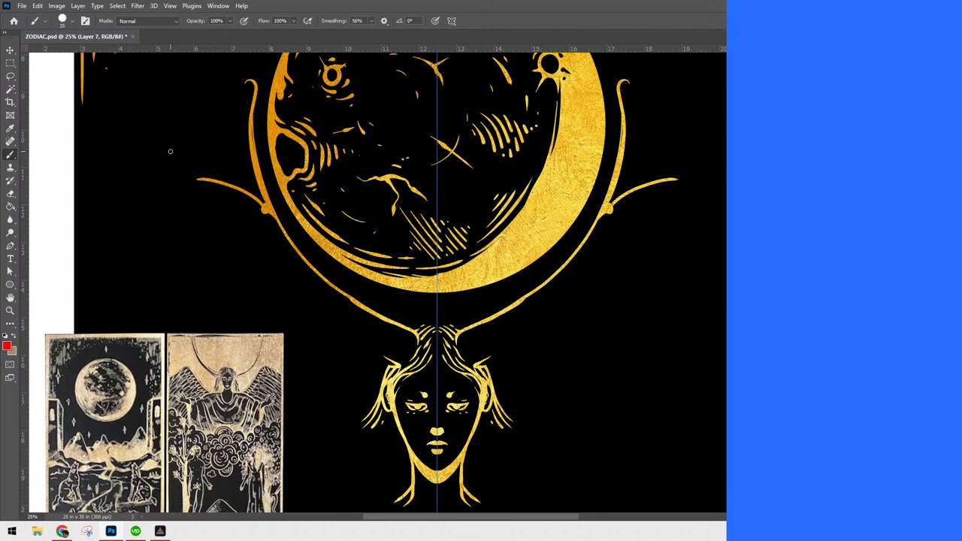
mouse_move(610, 191)
mouse_down()
mouse_move(615, 200)
mouse_move(654, 181)
mouse_move(701, 176)
mouse_up()
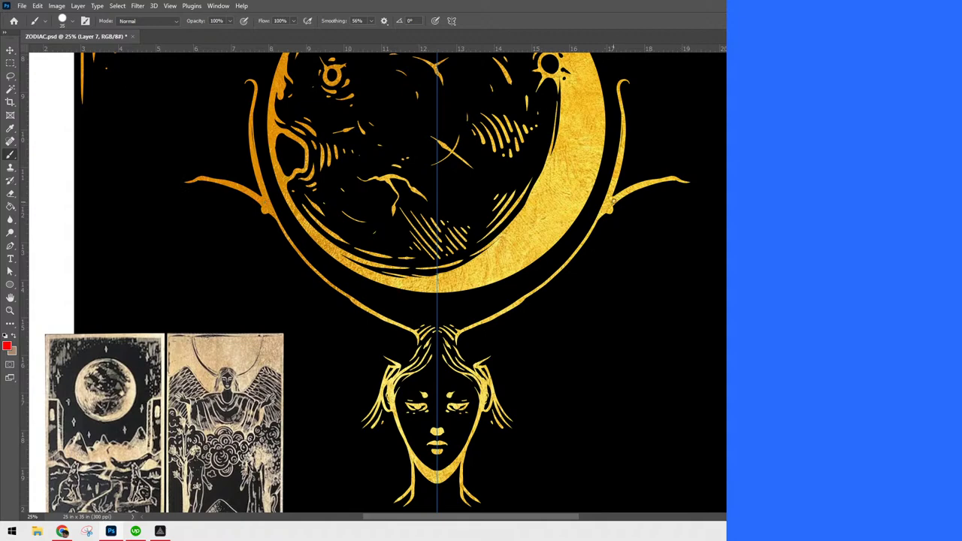
drag(659, 180, 679, 156)
drag(626, 140, 637, 105)
mouse_move(629, 145)
mouse_down()
mouse_move(641, 131)
mouse_move(626, 159)
mouse_up()
key(ctrl+z)
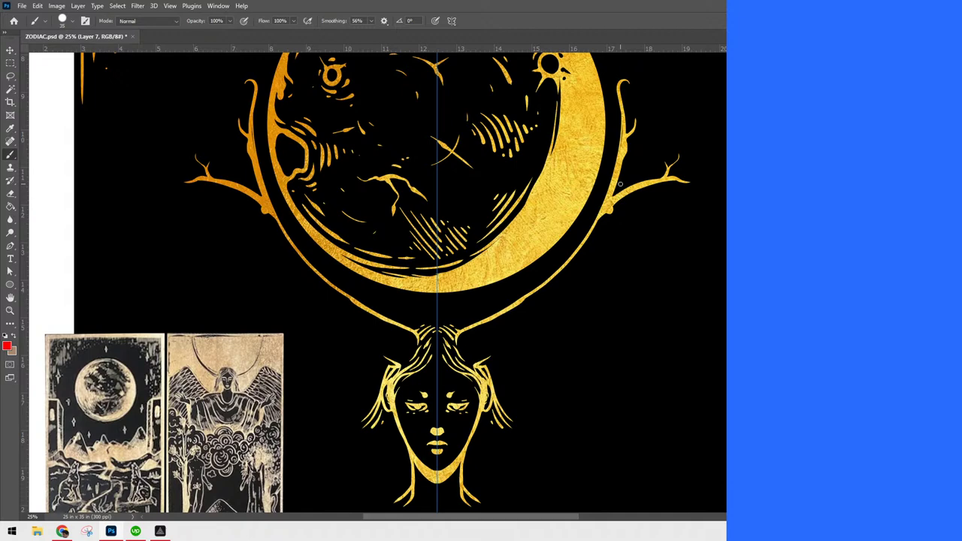
Thicken the antler beams below the upper branches and outline their lower edges down to the ears on both sides
drag(265, 210, 287, 251)
key(ctrl+z)
mouse_move(268, 215)
mouse_down()
mouse_move(336, 316)
mouse_move(362, 310)
mouse_up()
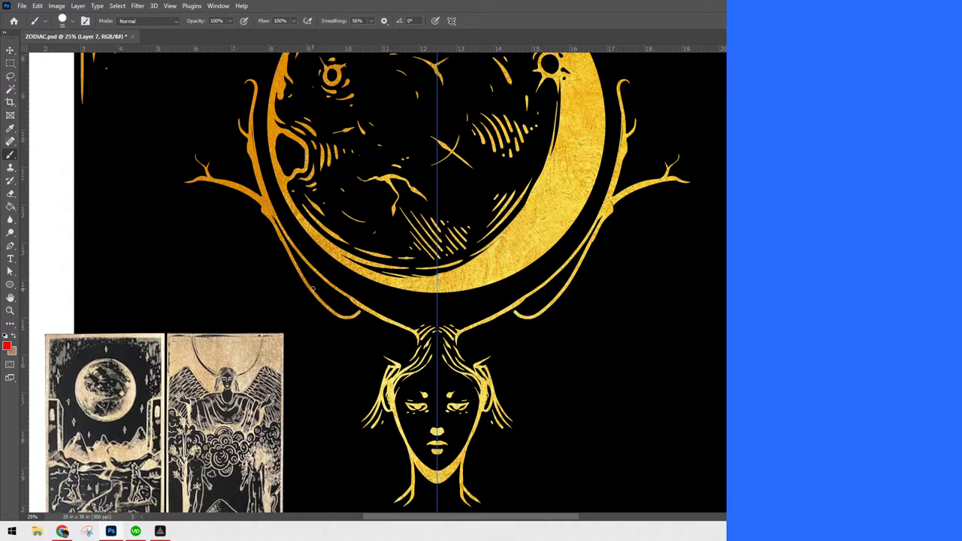
mouse_move(291, 257)
mouse_down()
mouse_move(346, 316)
mouse_move(362, 307)
mouse_move(295, 252)
mouse_up()
mouse_move(278, 220)
mouse_down()
mouse_move(335, 303)
mouse_move(357, 310)
mouse_move(297, 264)
mouse_move(351, 309)
mouse_move(358, 304)
mouse_move(334, 311)
mouse_move(360, 303)
mouse_move(297, 265)
mouse_move(277, 232)
mouse_move(317, 277)
mouse_up()
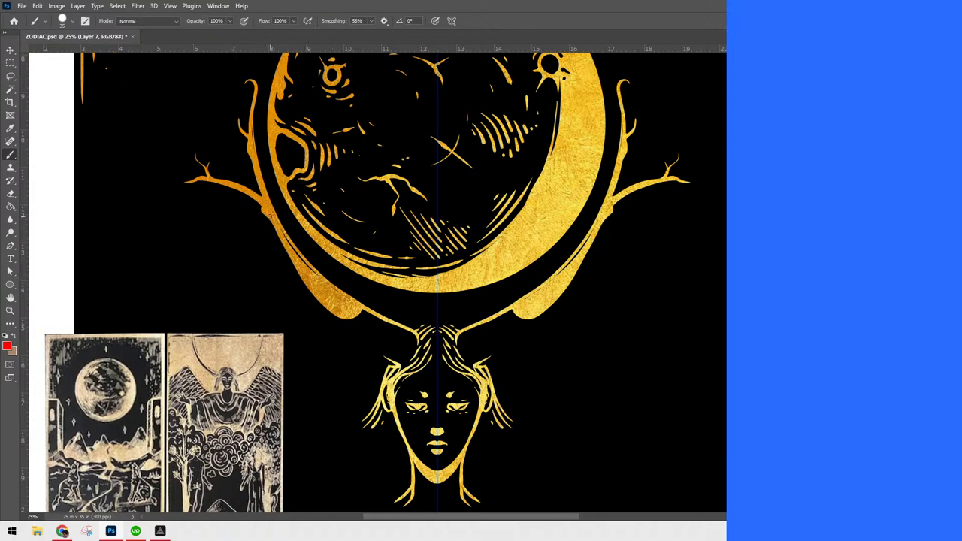
mouse_move(288, 239)
mouse_down()
mouse_move(312, 274)
mouse_move(298, 257)
mouse_up()
mouse_move(300, 272)
mouse_down()
mouse_move(324, 314)
mouse_move(337, 316)
mouse_move(322, 305)
mouse_move(400, 367)
mouse_up()
drag(334, 318, 400, 364)
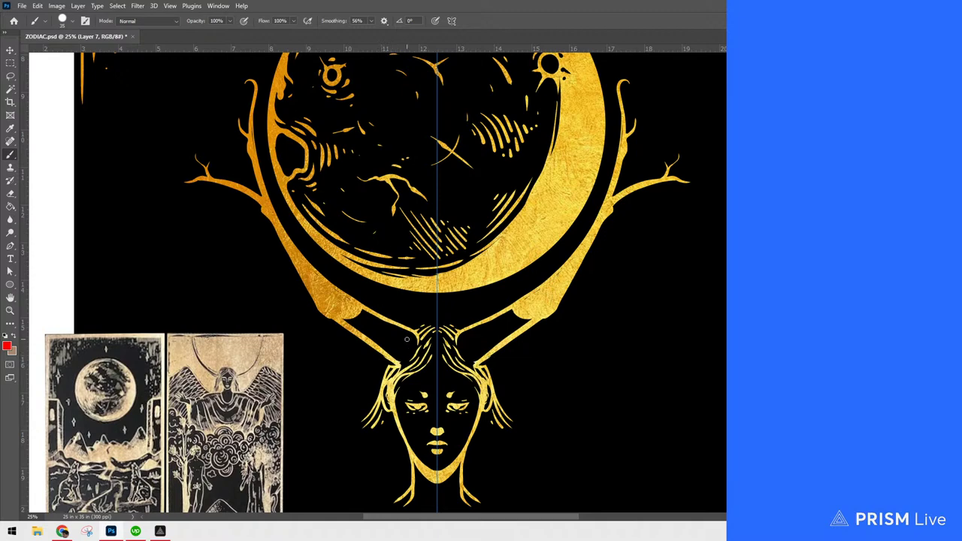
Paint mirrored lower antler branches curving outward, each splitting into three tapering twigs
mouse_move(307, 293)
mouse_down()
mouse_move(298, 279)
mouse_move(307, 289)
mouse_move(251, 277)
mouse_move(207, 243)
mouse_up()
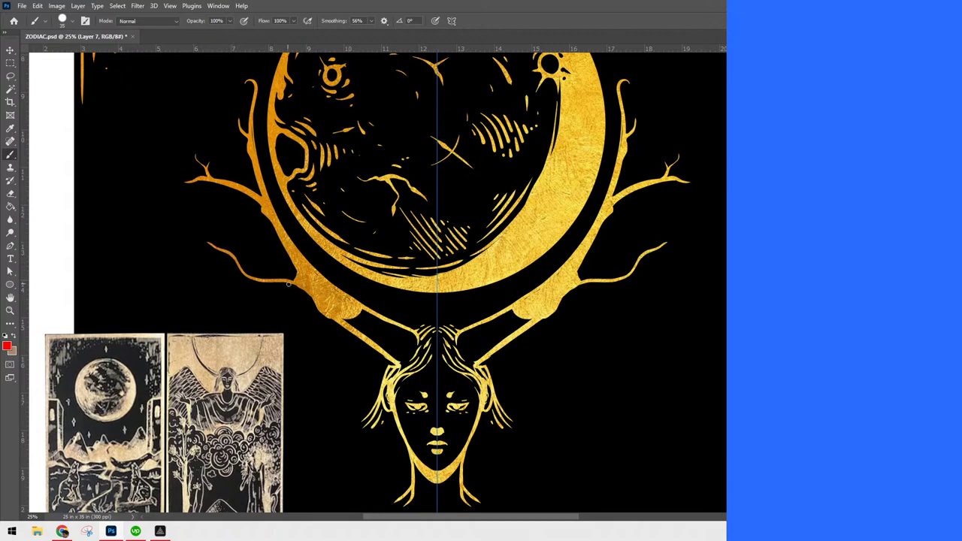
mouse_move(293, 283)
mouse_down()
mouse_move(230, 297)
mouse_move(233, 310)
mouse_move(264, 259)
mouse_move(256, 275)
mouse_move(221, 275)
mouse_up()
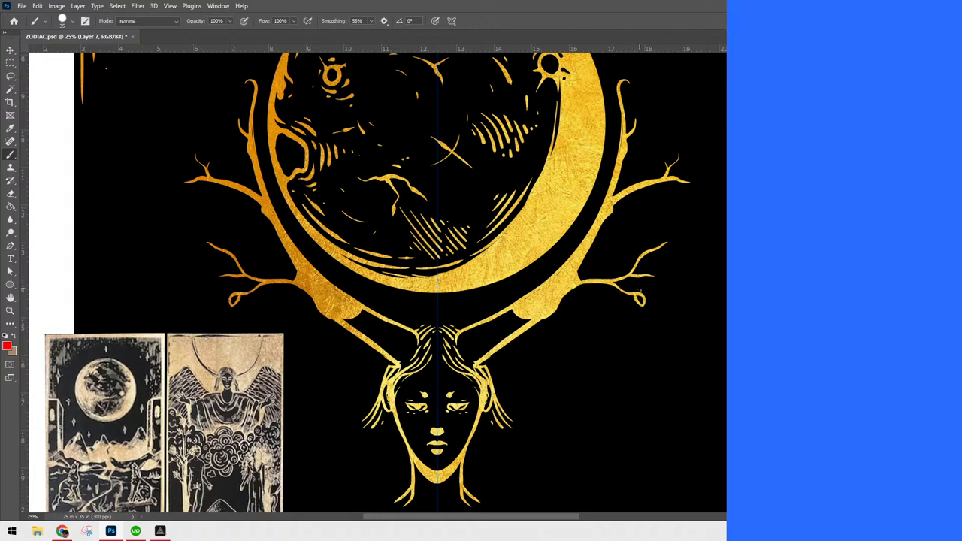
drag(629, 297, 643, 316)
Fill the antler bases above the head with solid gold using a larger 80 px brush
mouse_move(463, 336)
mouse_down()
mouse_move(471, 364)
mouse_move(463, 336)
mouse_move(475, 359)
mouse_move(531, 319)
mouse_move(481, 325)
mouse_move(471, 352)
mouse_move(517, 319)
mouse_move(463, 340)
mouse_move(508, 324)
mouse_up()
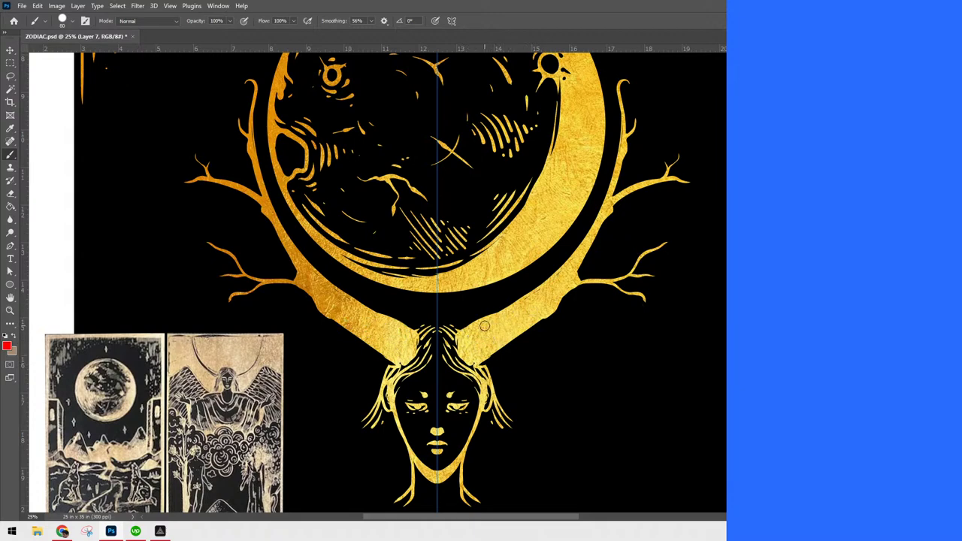
key(Tab)
key(Tab)
Carve black grain lines, notches and small dots into the antler bases and at the lower branch joints
mouse_move(472, 321)
mouse_down()
mouse_move(499, 309)
mouse_move(467, 327)
mouse_move(517, 303)
mouse_up()
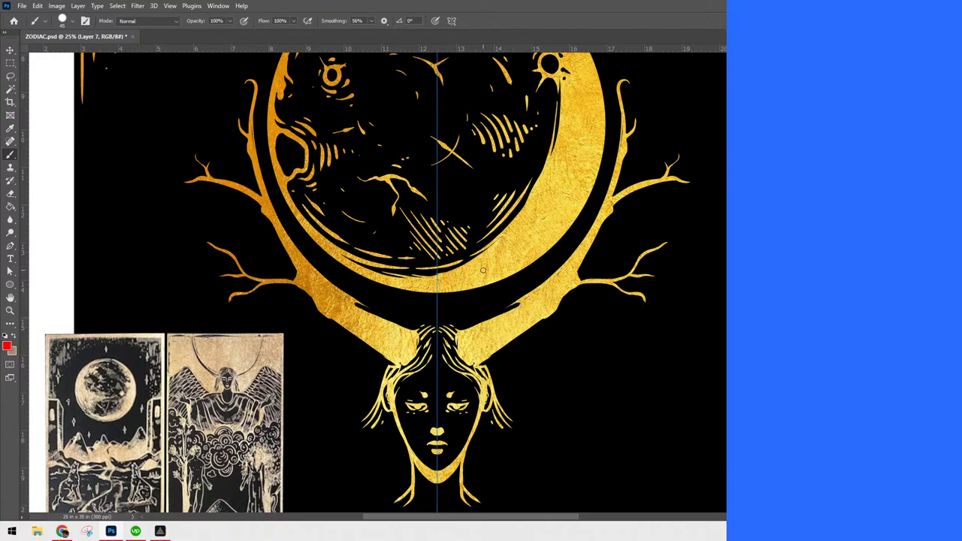
mouse_move(330, 312)
mouse_down()
mouse_move(411, 359)
mouse_move(399, 358)
mouse_move(406, 330)
mouse_up()
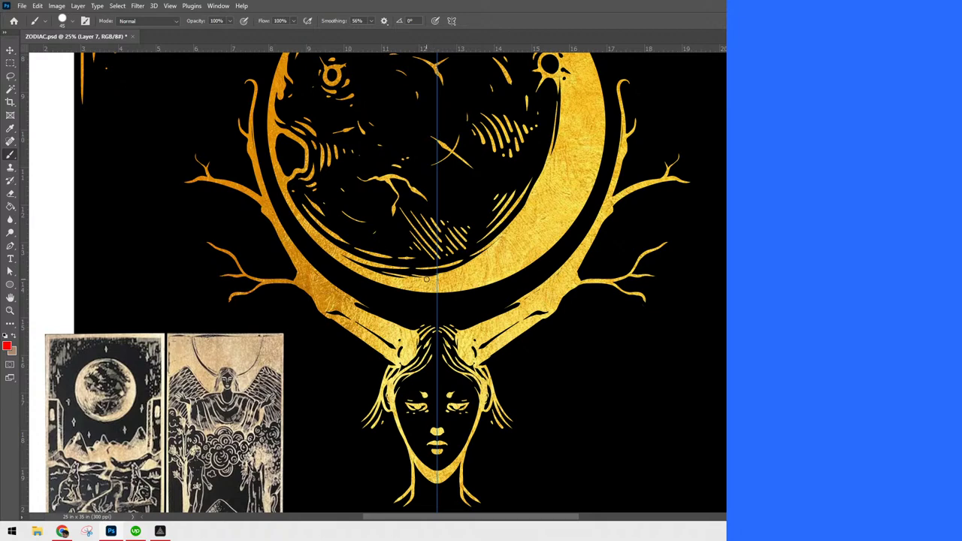
drag(300, 283, 306, 286)
Paint mirrored arched hair strokes over the crown between the antlers, rounding off the top of the head
scroll(283, 236, down, 4)
scroll(283, 236, up, 1)
scroll(283, 236, up, 1)
scroll(283, 236, down, 1)
scroll(284, 237, up, 2)
scroll(283, 237, up, 1)
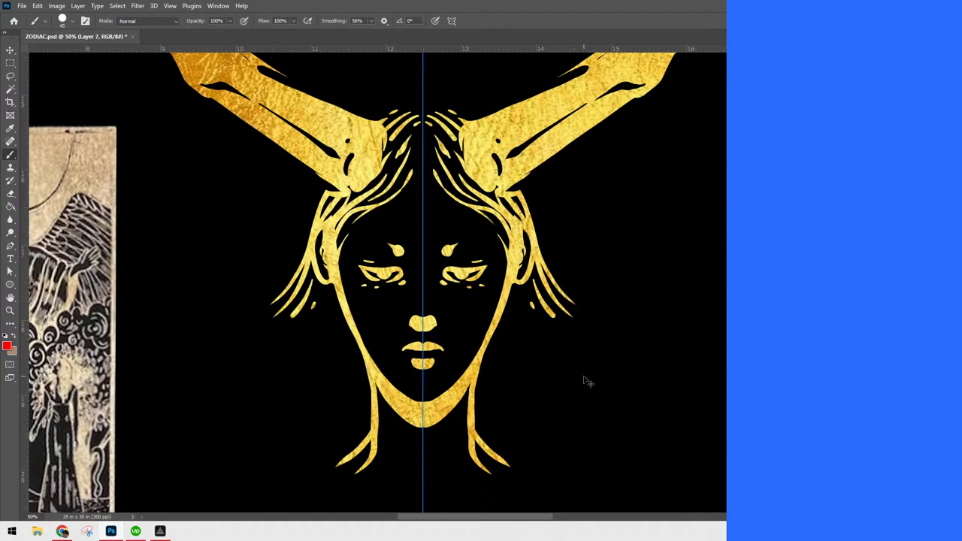
scroll(583, 376, down, 1)
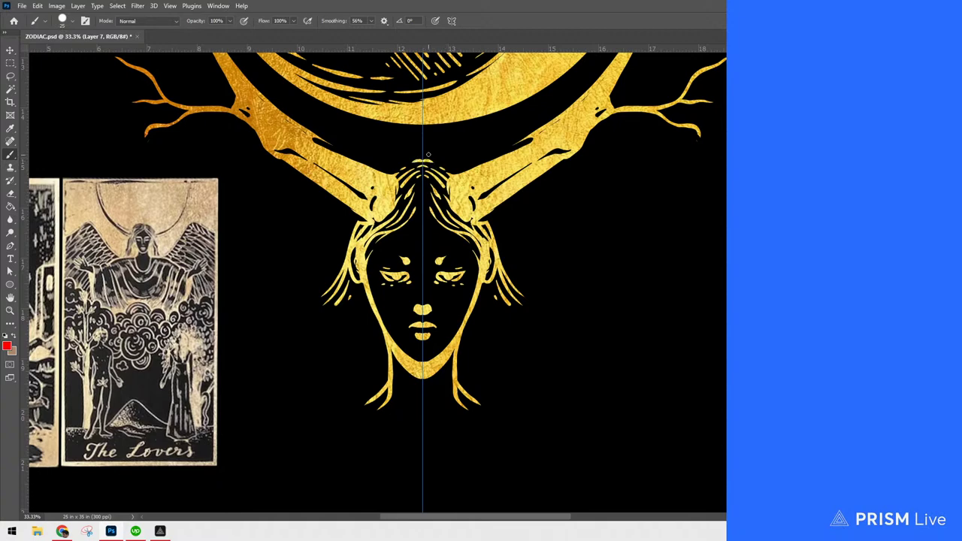
mouse_move(423, 153)
mouse_down()
mouse_move(457, 171)
mouse_move(429, 149)
mouse_move(460, 179)
mouse_up()
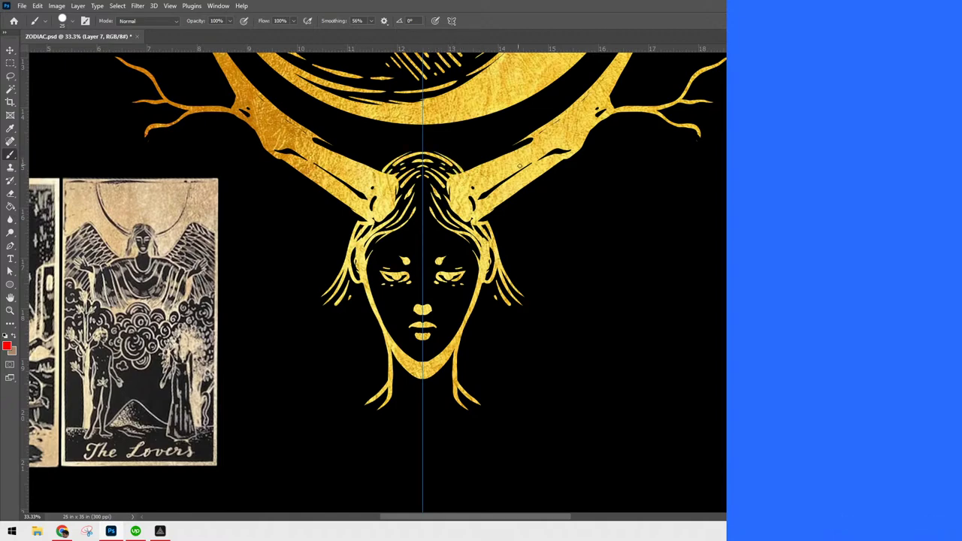
drag(463, 164, 468, 169)
Paint mirrored wavy strands outside the ears and start loose locks hanging beside the jaw
drag(486, 212, 500, 237)
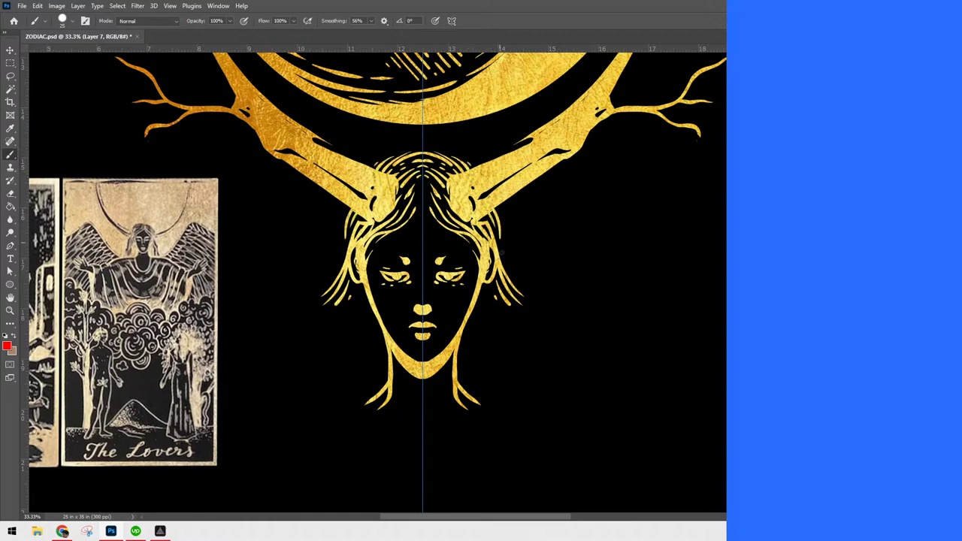
mouse_move(493, 205)
mouse_down()
mouse_move(505, 260)
mouse_move(518, 267)
mouse_up()
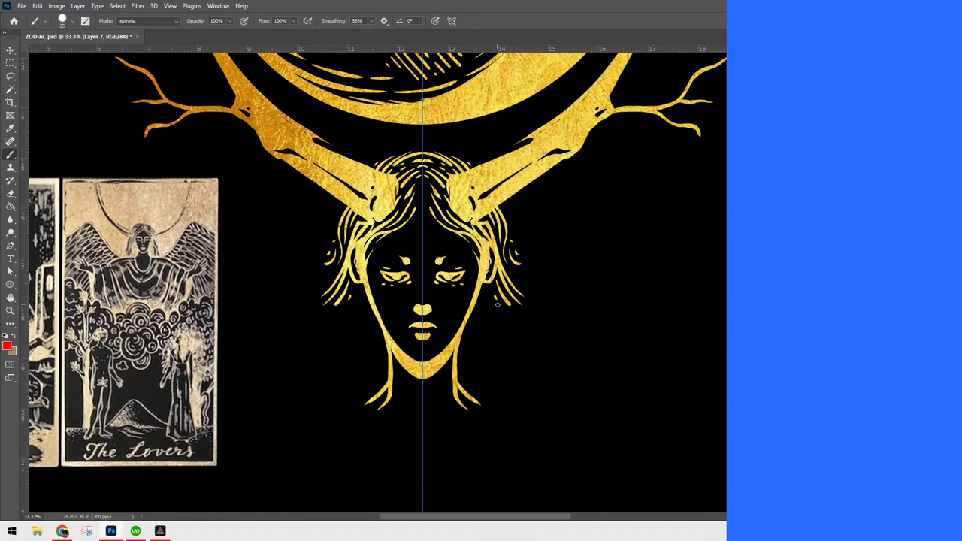
drag(484, 284, 506, 357)
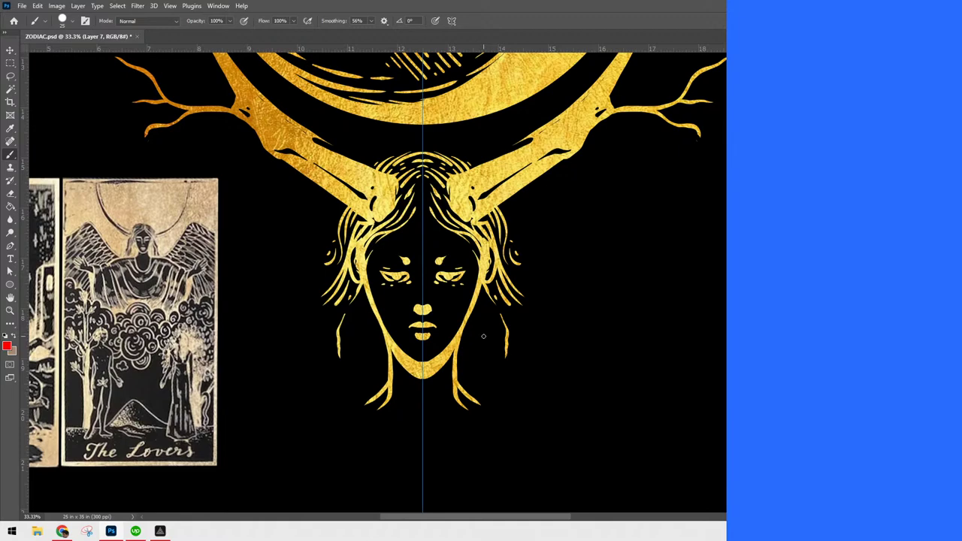
Check the current session in the Time Tracker, then return to the drawing in Photoshop
click(136, 532)
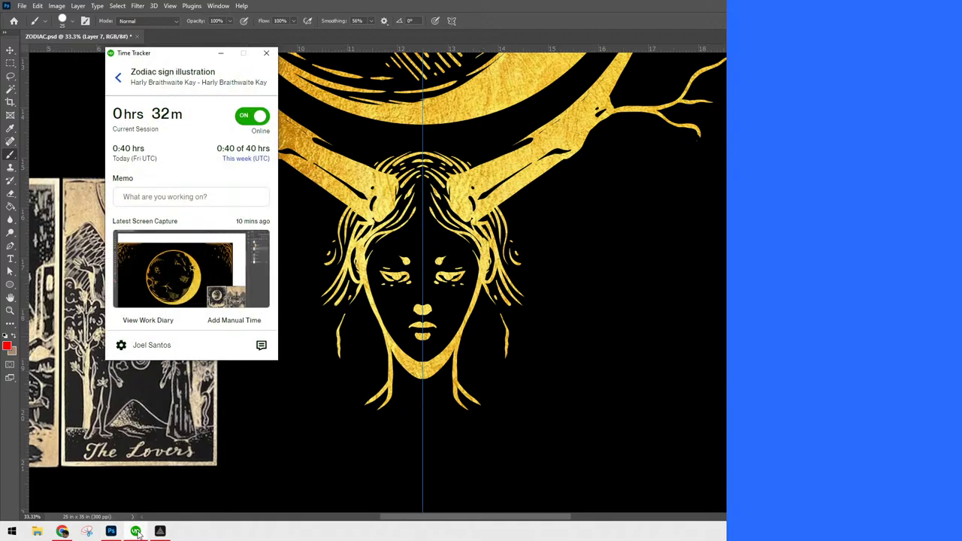
click(136, 532)
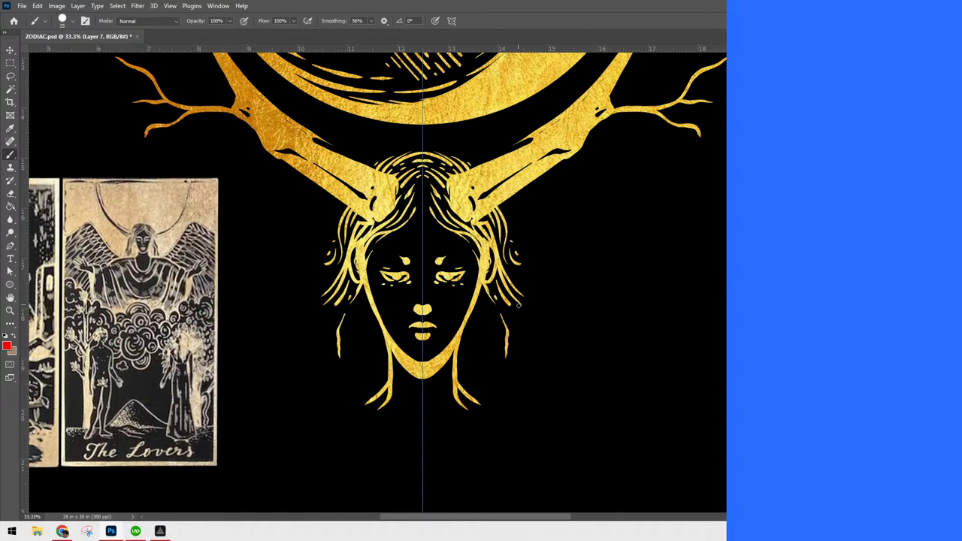
Extend the mirrored outer locks down to spiral curls level with the chin and add flicked strands beside them
drag(516, 319, 519, 344)
mouse_move(506, 366)
mouse_down()
mouse_move(522, 390)
mouse_move(528, 374)
mouse_move(519, 379)
mouse_move(532, 374)
mouse_move(533, 388)
mouse_up()
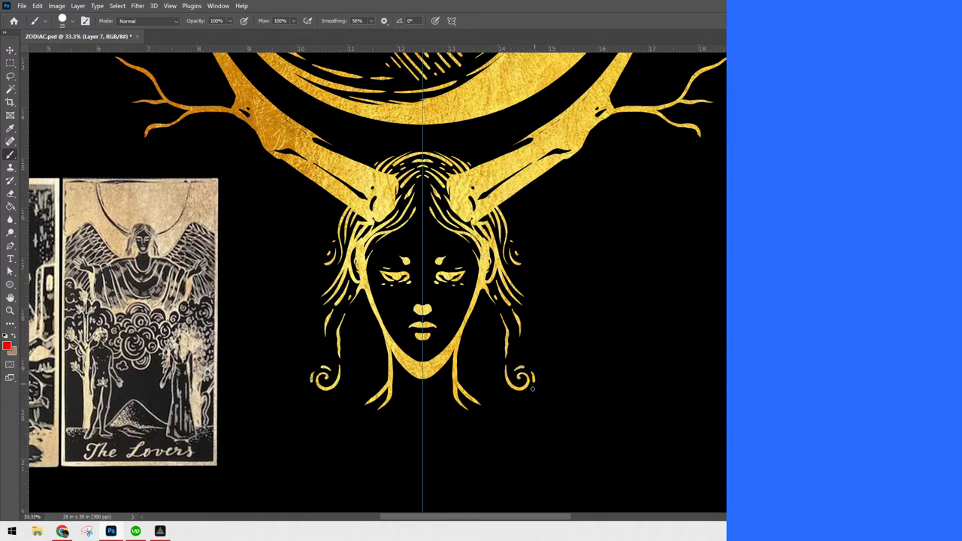
drag(523, 343, 550, 366)
Paint mirrored long wavy strands falling from below the ears along the jaw and neck
drag(479, 299, 486, 307)
mouse_move(491, 316)
mouse_down()
mouse_move(499, 338)
mouse_move(487, 324)
mouse_move(486, 373)
mouse_up()
mouse_move(463, 325)
mouse_down()
mouse_move(480, 371)
mouse_move(474, 362)
mouse_move(471, 375)
mouse_move(470, 359)
mouse_up()
mouse_move(473, 395)
mouse_down()
mouse_move(477, 364)
mouse_move(483, 382)
mouse_up()
drag(460, 348, 462, 377)
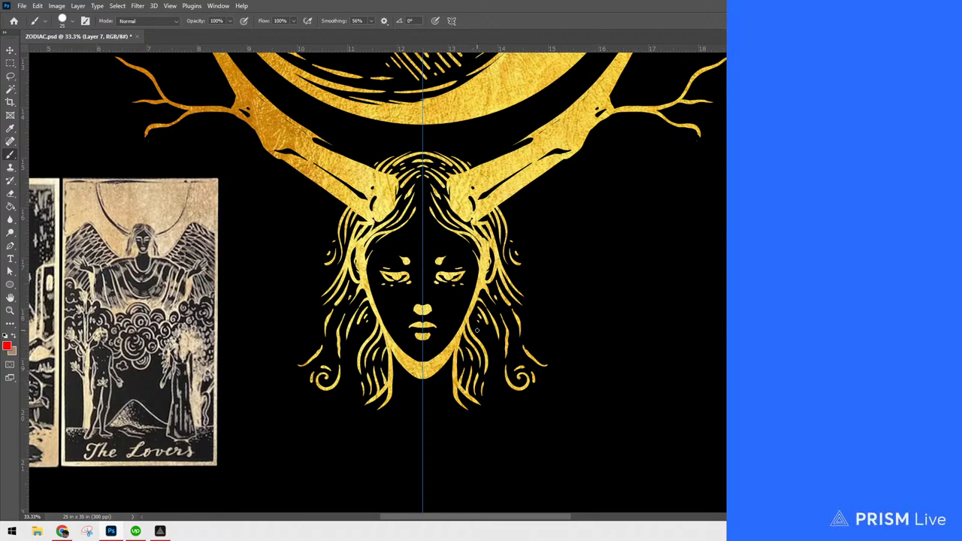
Fill the gaps between the neck strands and outer locks with short wavy strokes, and add small curls along the hair's outer edges
mouse_move(481, 336)
mouse_down()
mouse_move(495, 348)
mouse_move(490, 365)
mouse_up()
drag(484, 330, 491, 337)
drag(494, 372, 500, 392)
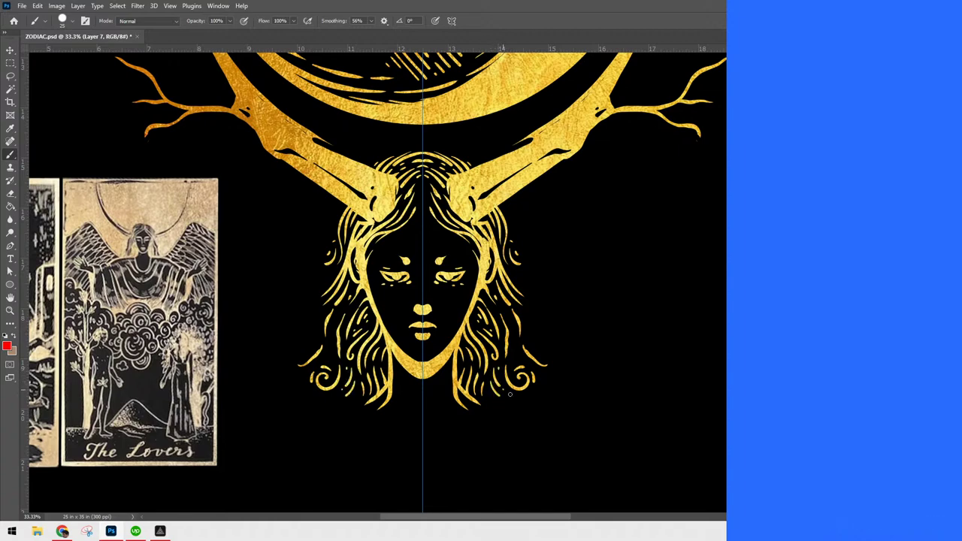
mouse_move(526, 316)
mouse_down()
mouse_move(546, 322)
mouse_move(535, 312)
mouse_move(535, 339)
mouse_move(546, 344)
mouse_move(537, 353)
mouse_move(515, 345)
mouse_move(515, 359)
mouse_up()
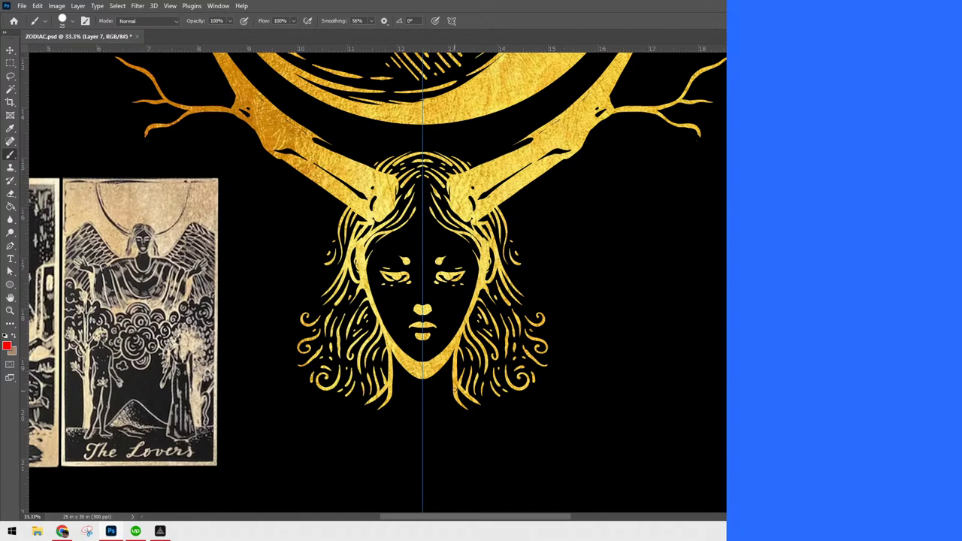
Reshape the neck with pointed chin shadows and mirrored collarbone strokes, and close it below with a rounded neckline
mouse_move(450, 384)
mouse_down()
mouse_move(478, 420)
mouse_move(460, 393)
mouse_move(475, 409)
mouse_up()
mouse_move(391, 349)
mouse_down()
mouse_move(409, 383)
mouse_move(415, 373)
mouse_move(424, 382)
mouse_move(407, 369)
mouse_move(424, 379)
mouse_up()
mouse_move(411, 395)
mouse_down()
mouse_move(415, 405)
mouse_move(392, 408)
mouse_move(414, 411)
mouse_up()
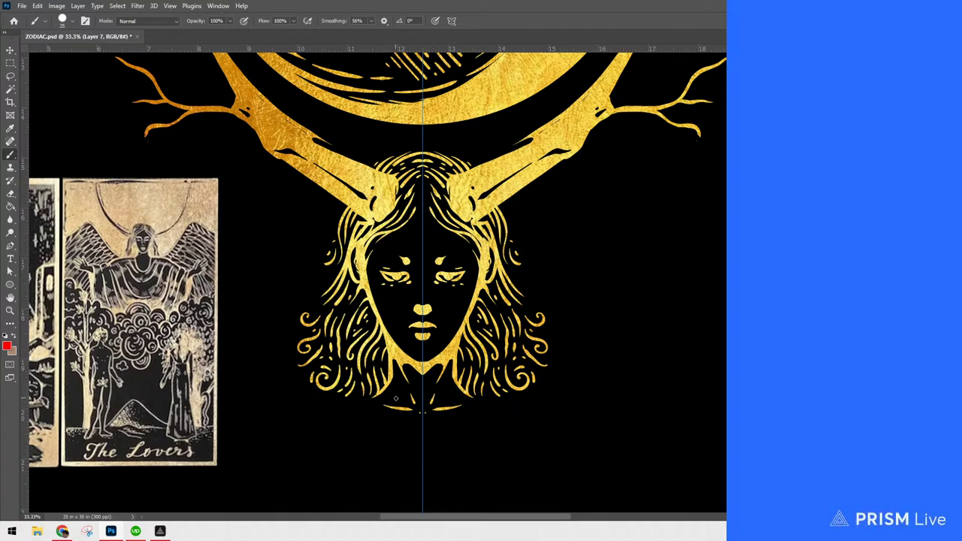
drag(669, 298, 715, 163)
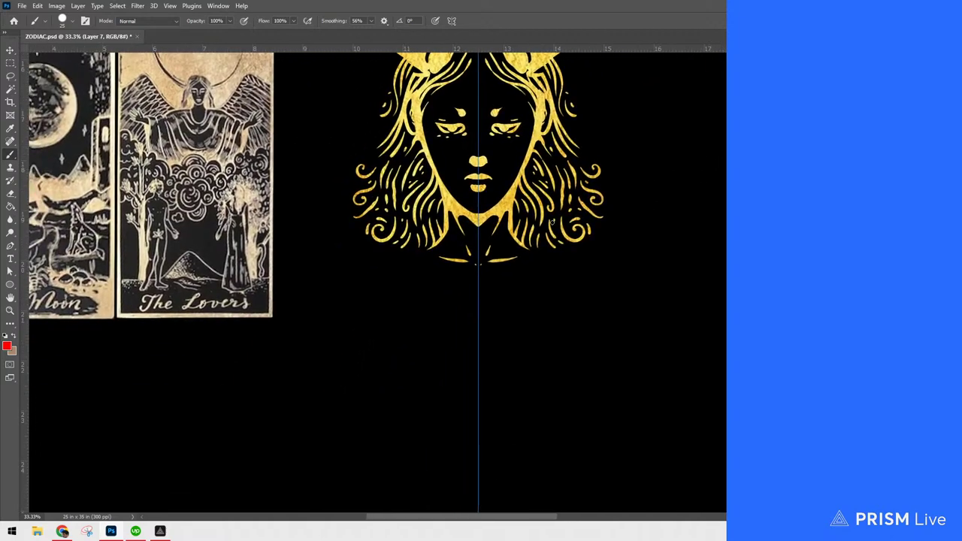
mouse_move(419, 250)
mouse_down()
mouse_move(454, 282)
mouse_move(479, 287)
mouse_up()
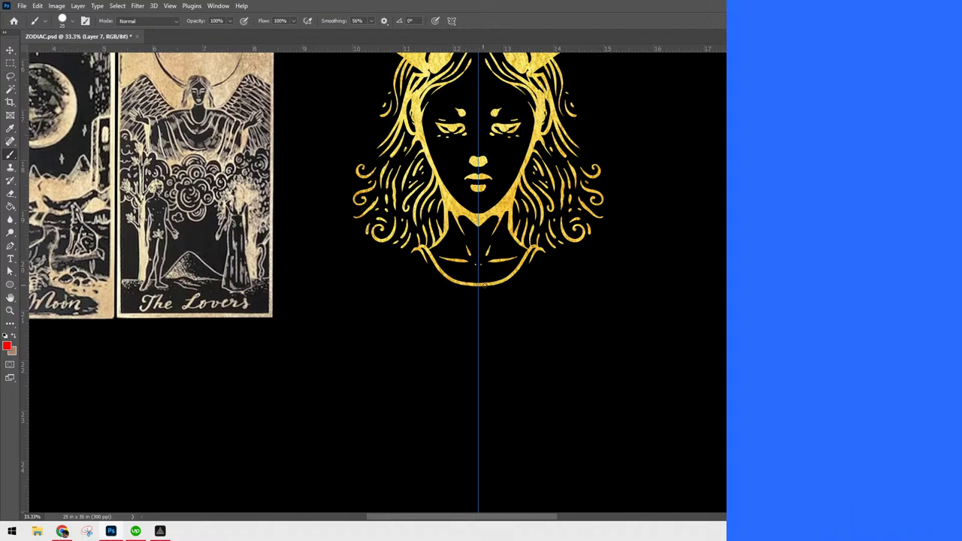
Add a new layer with a duplicate of the gold texture clipped above it, and make the new layer active
scroll(497, 259, down, 3)
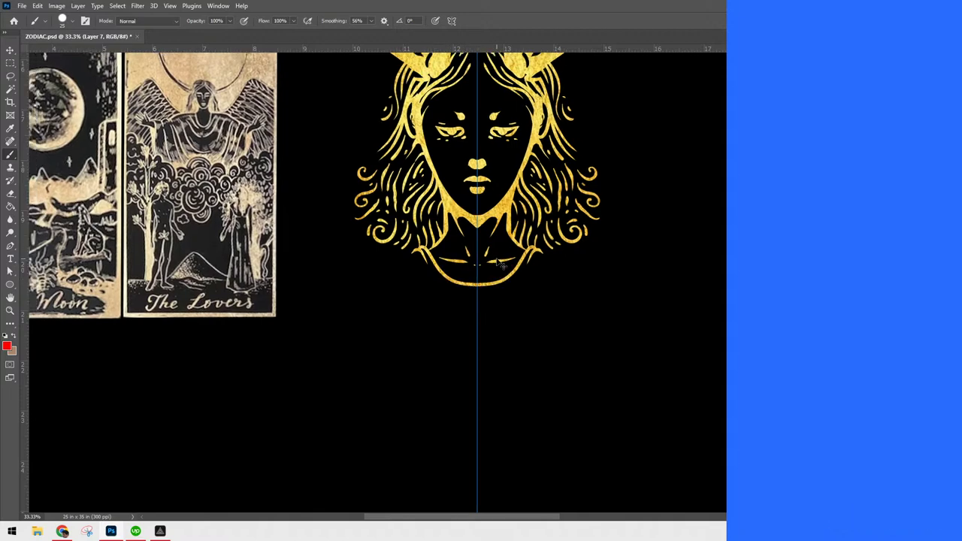
scroll(496, 263, up, 1)
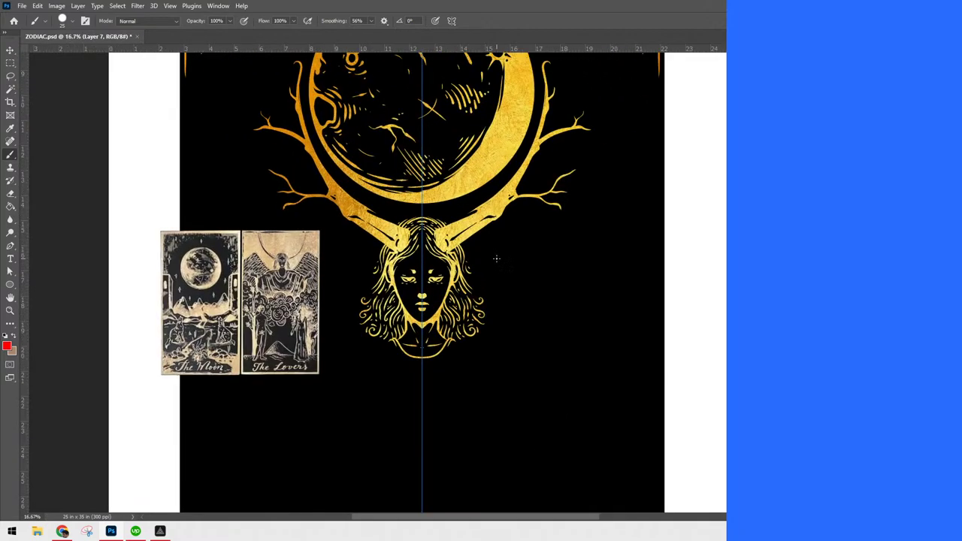
drag(614, 331, 627, 446)
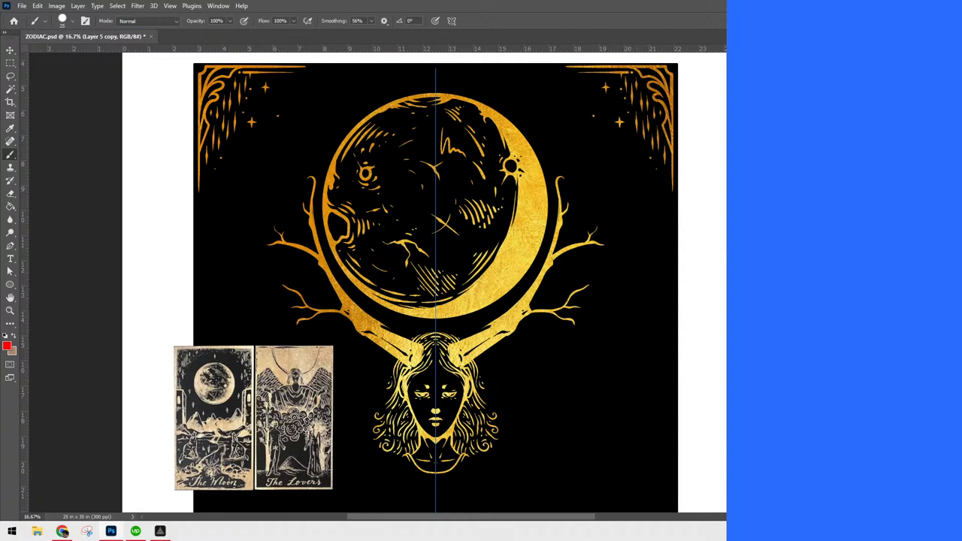
key(ctrl+j)
key(alt+[)
key(alt+[)
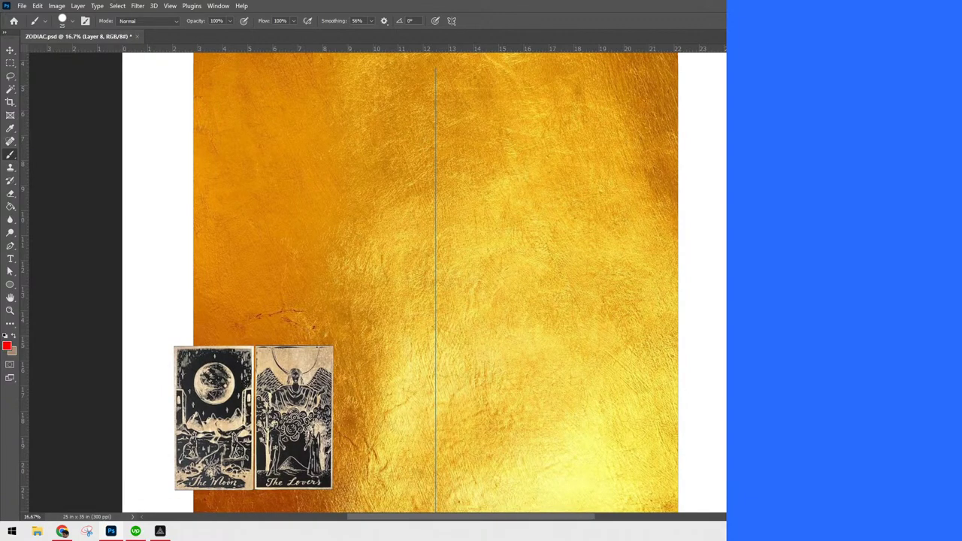
key(alt+])
key(alt+])
key(ctrl+comma)
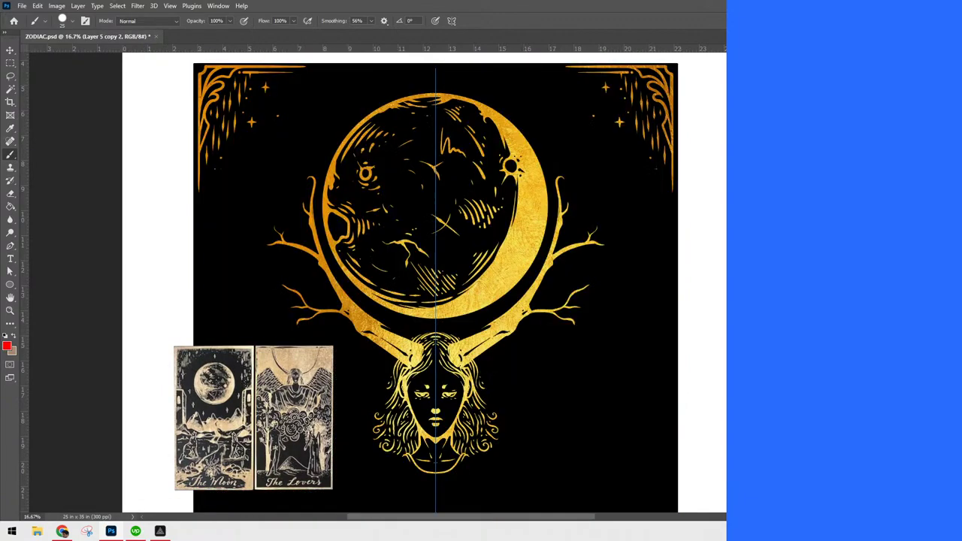
key(alt+[)
key(alt+[)
Paint mirrored curls and curved scrolls below the ends of the corner ornaments with a size 50 brush
mouse_move(660, 198)
mouse_down()
mouse_move(673, 202)
mouse_move(667, 178)
mouse_up()
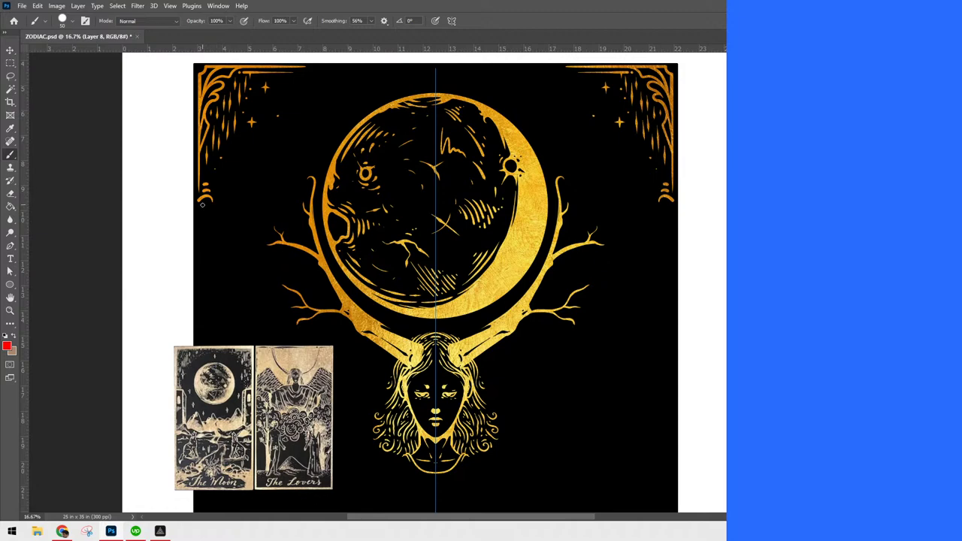
mouse_move(204, 203)
mouse_down()
mouse_move(206, 227)
mouse_move(226, 248)
mouse_up()
drag(646, 233, 668, 219)
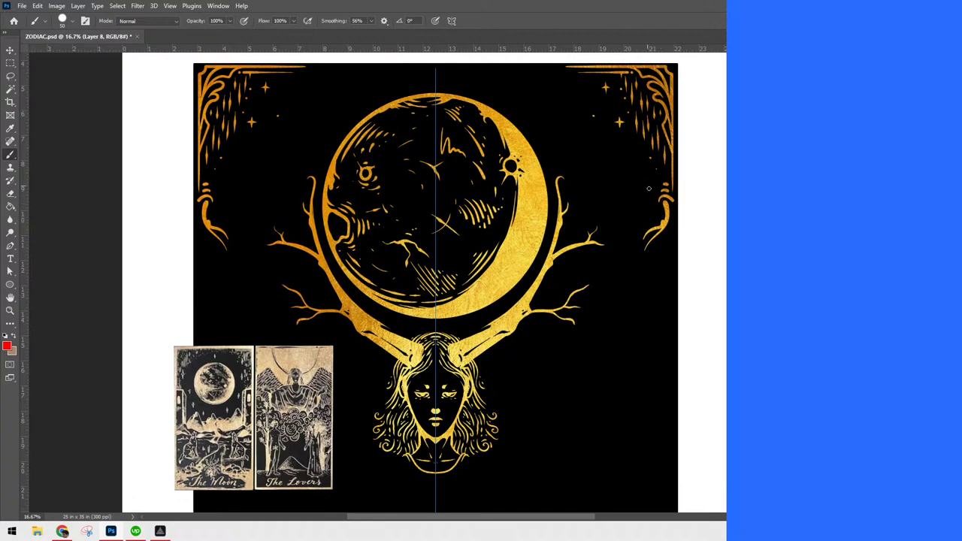
drag(673, 212, 655, 269)
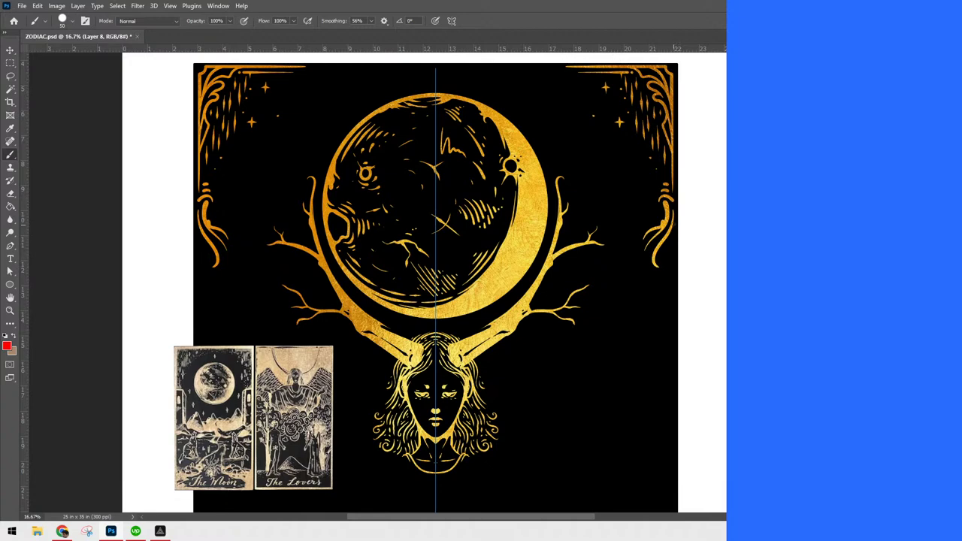
key(ctrl+z)
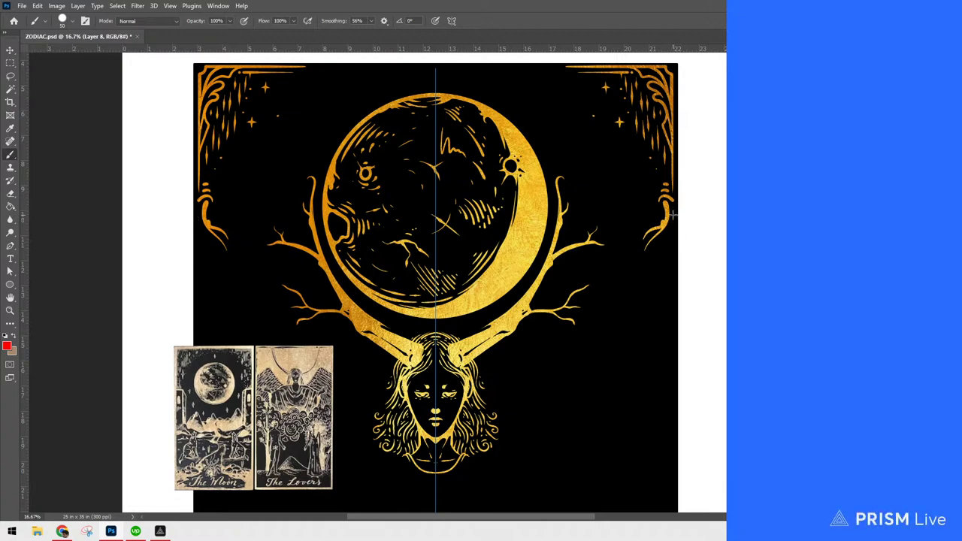
Extend both side borders downward with straight mirrored lines, and add short vertical strokes beneath the scrolls
drag(673, 215, 671, 279)
key(ctrl+z)
drag(672, 209, 672, 257)
key(ctrl+z)
drag(672, 216, 672, 325)
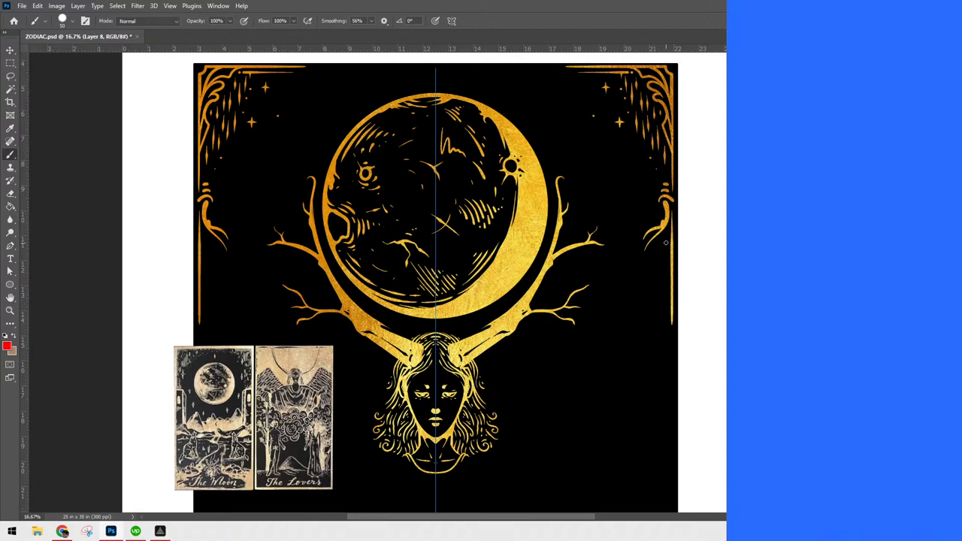
drag(667, 235, 666, 258)
Examine the composition of the whole card, including the side borders and the figure
key(ctrl+minus)
key(ctrl+minus)
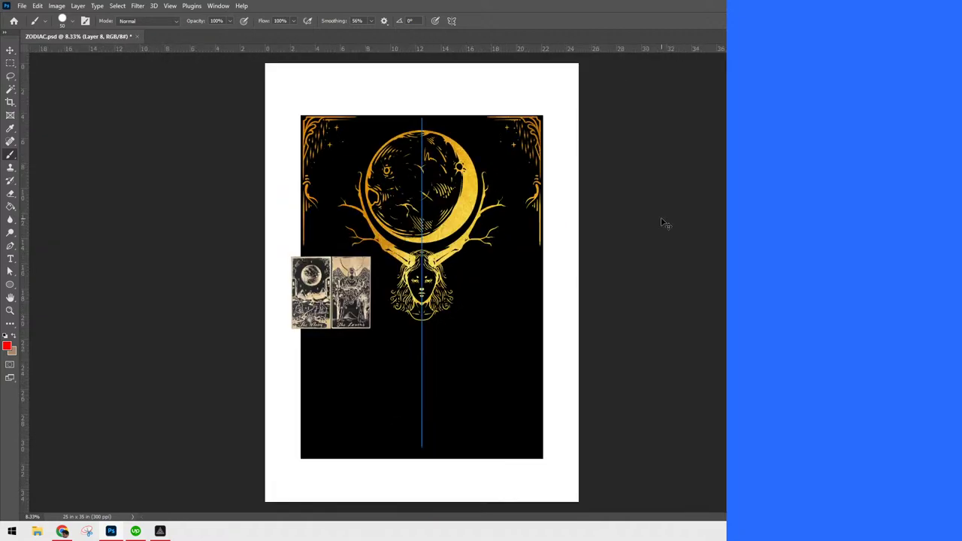
key(ctrl+plus)
key(ctrl+plus)
key(ctrl+plus)
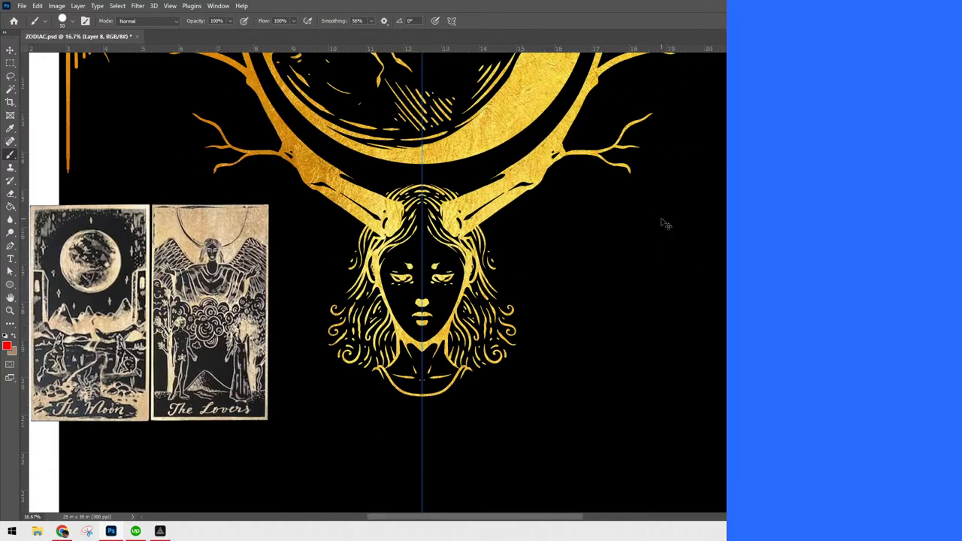
key(ctrl+minus)
key(ctrl+minus)
key(ctrl+minus)
key(ctrl+plus)
key(ctrl+plus)
key(ctrl+minus)
key(ctrl+plus)
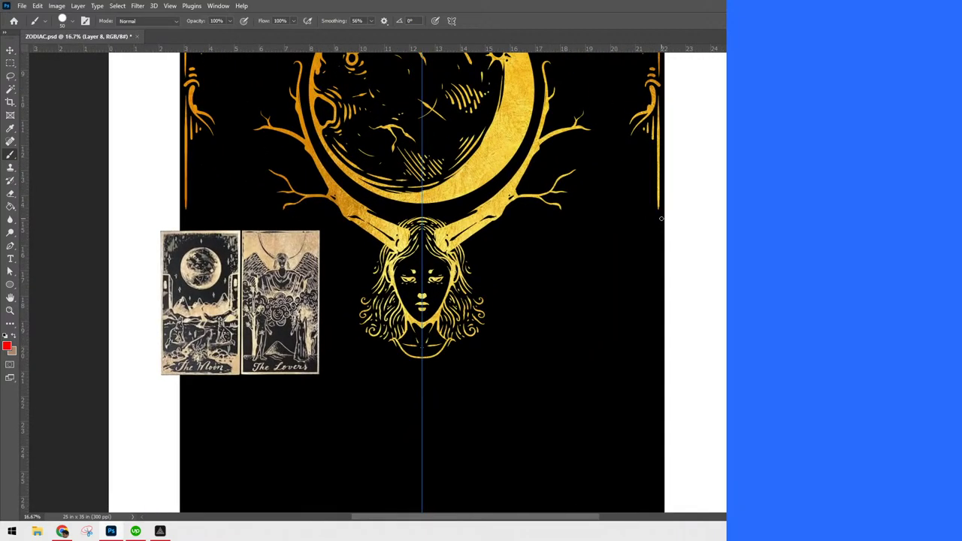
Paint a mirrored fan of five veined leaves on each side of the moon, above the antler tips
drag(591, 241, 627, 359)
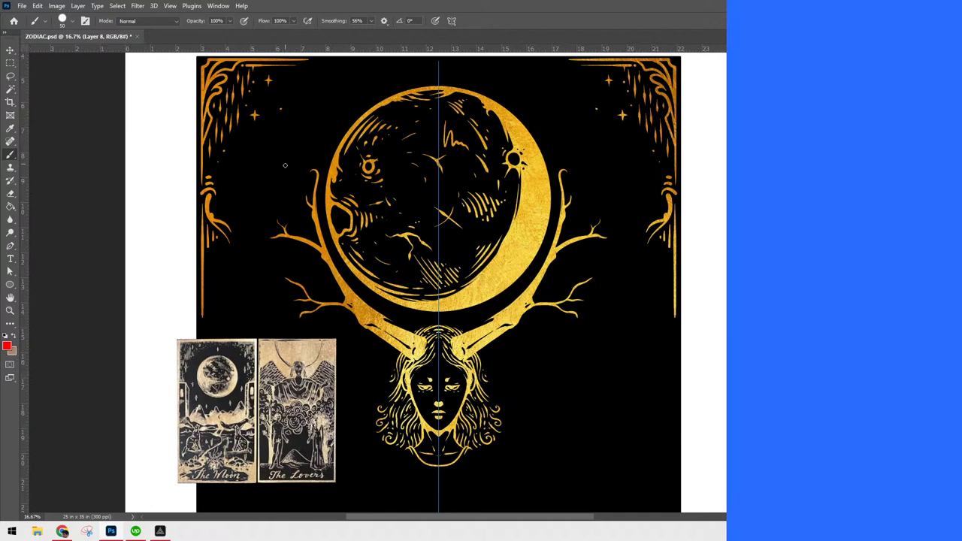
mouse_move(299, 179)
mouse_down()
mouse_move(280, 162)
mouse_move(274, 136)
mouse_move(297, 172)
mouse_move(287, 143)
mouse_up()
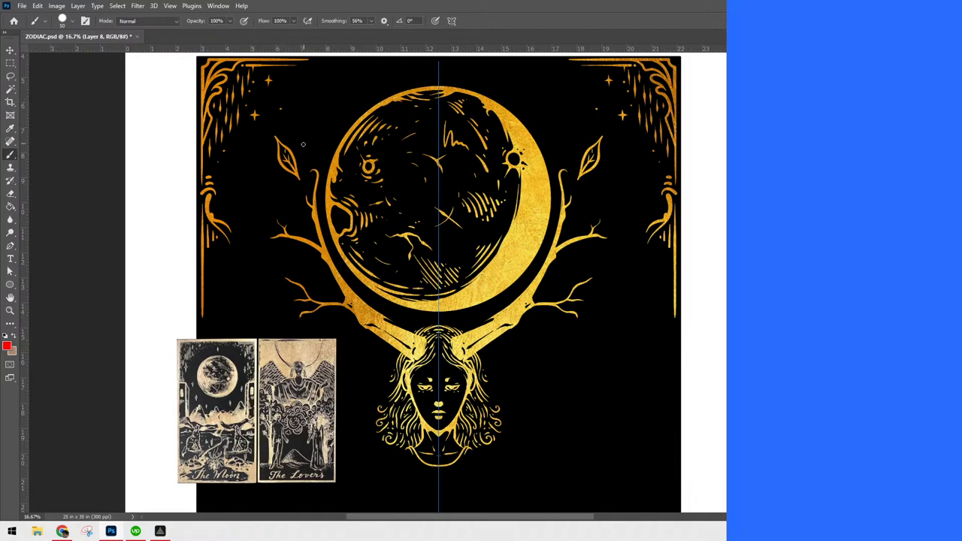
mouse_move(305, 159)
mouse_down()
mouse_move(293, 127)
mouse_move(303, 102)
mouse_move(306, 159)
mouse_move(301, 119)
mouse_up()
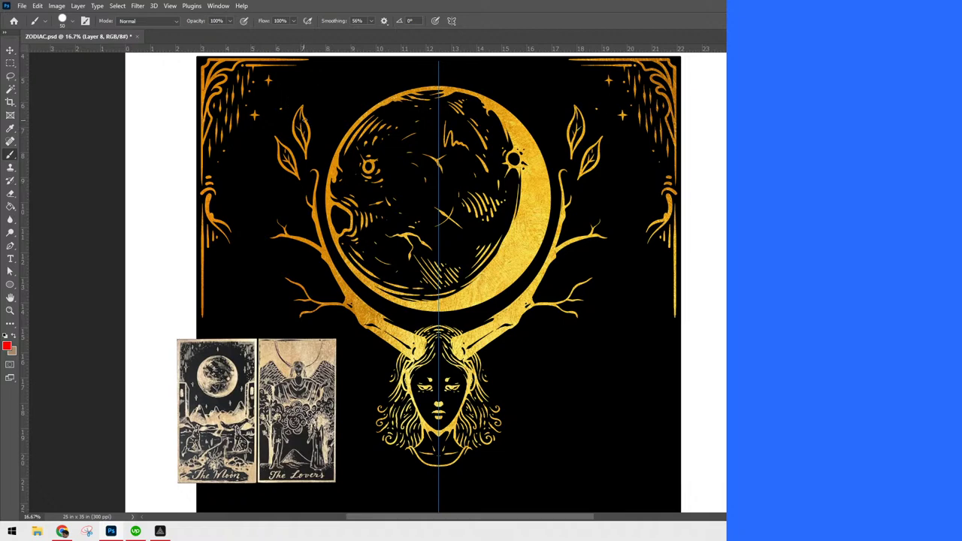
mouse_move(320, 133)
mouse_down()
mouse_move(320, 96)
mouse_move(330, 81)
mouse_move(335, 100)
mouse_move(320, 137)
mouse_move(328, 89)
mouse_move(329, 101)
mouse_move(366, 73)
mouse_move(347, 111)
mouse_move(355, 91)
mouse_up()
click(355, 91)
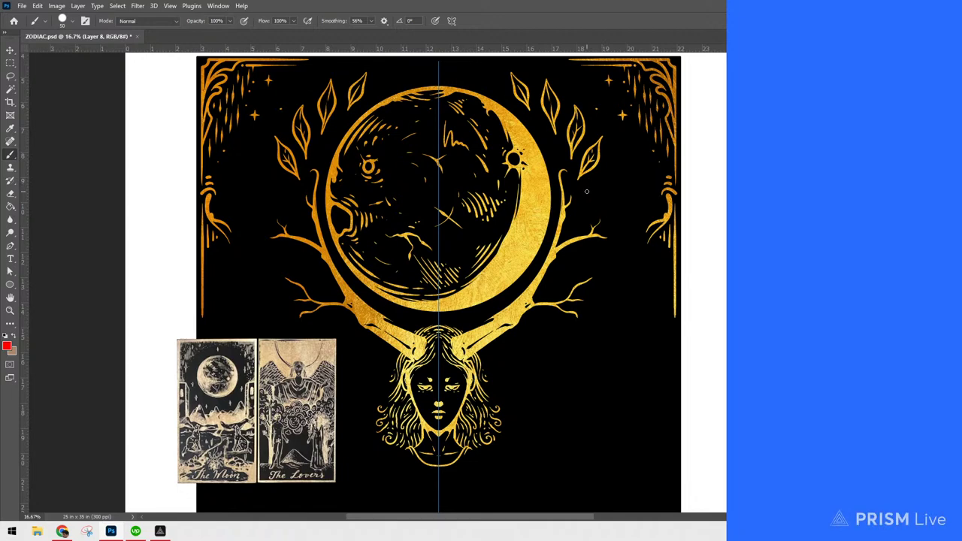
mouse_move(584, 199)
mouse_down()
mouse_move(609, 170)
mouse_move(601, 200)
mouse_move(585, 200)
mouse_move(601, 185)
mouse_up()
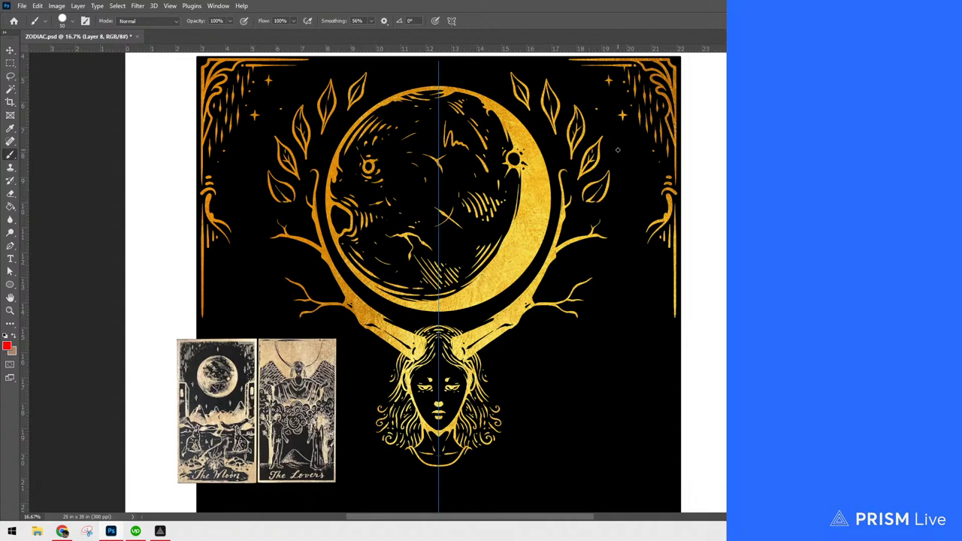
drag(289, 200, 282, 187)
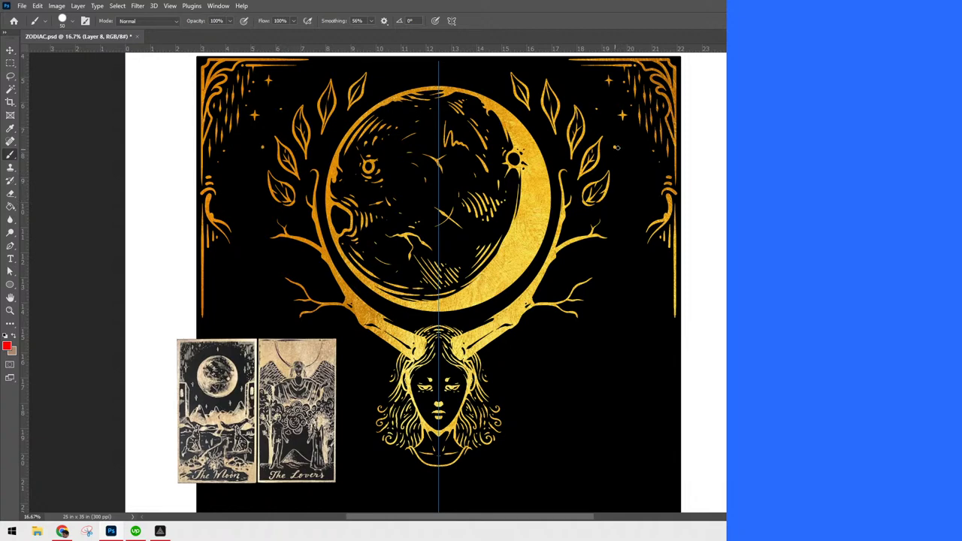
Paint a mirrored four-pointed star outside the leaves, and scatter small stars and dots around the leaves and the top of the moon
mouse_move(627, 159)
mouse_down()
mouse_move(623, 173)
mouse_move(637, 171)
mouse_move(631, 184)
mouse_up()
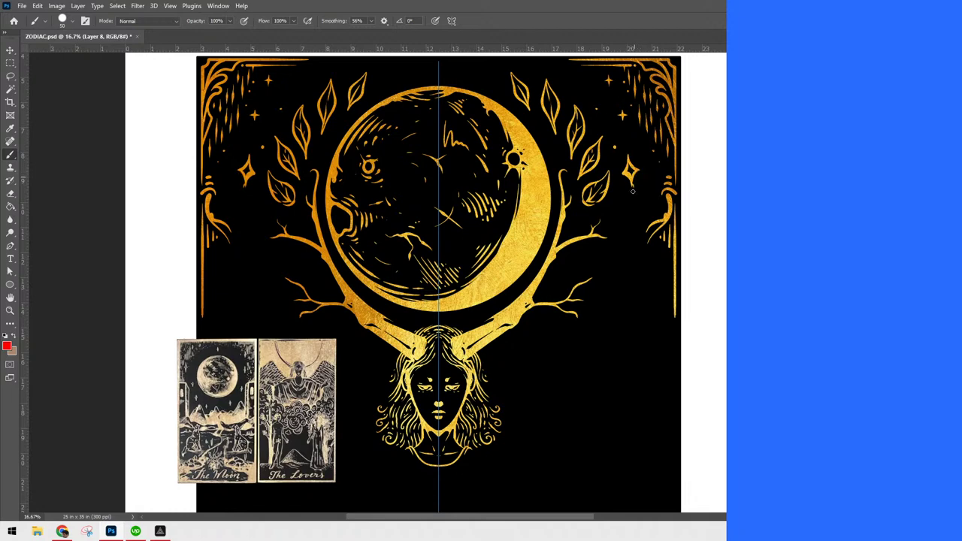
key(ctrl+z)
drag(638, 413, 647, 349)
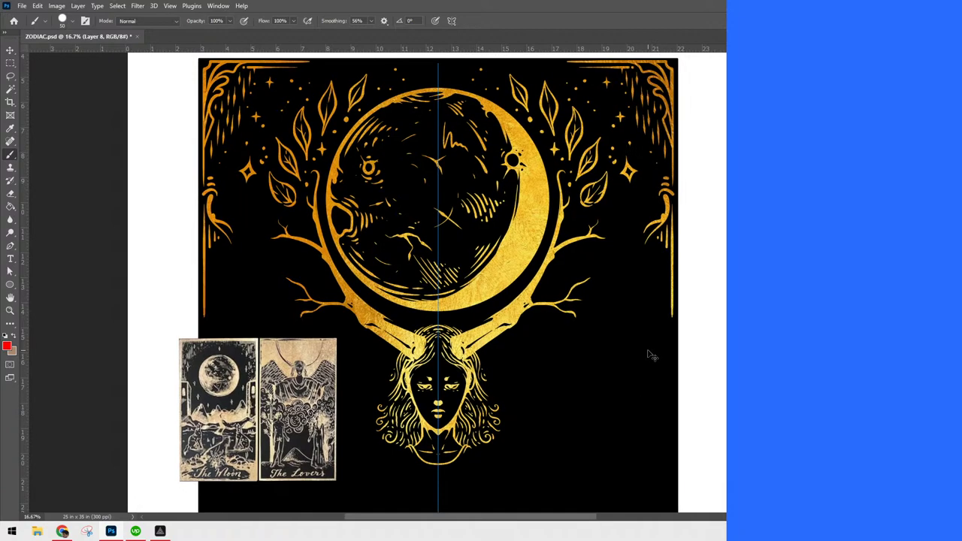
Examine the whole card's composition, and check the current session in the Time Tracker app
key(ctrl+minus)
key(ctrl+minus)
key(ctrl+minus)
key(ctrl+plus)
key(ctrl+plus)
key(ctrl+plus)
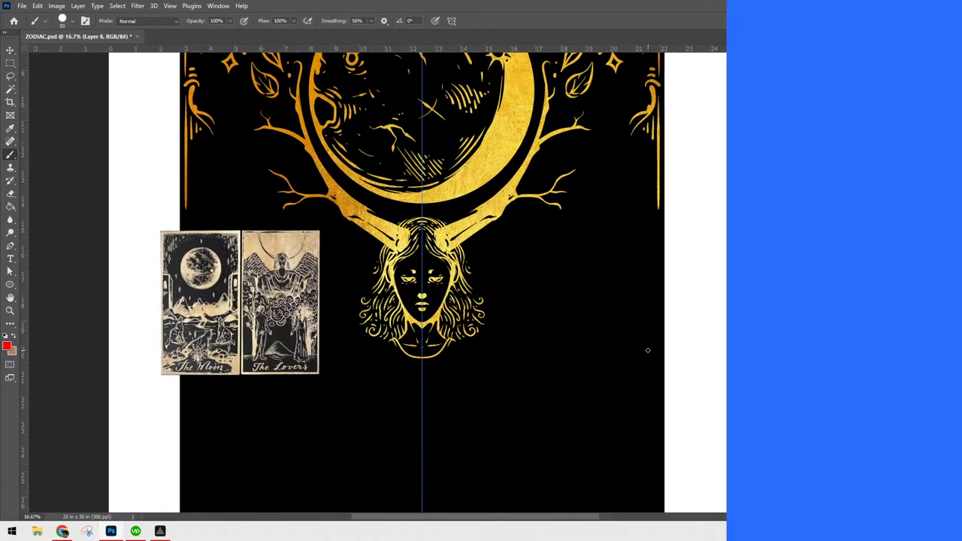
drag(610, 314, 598, 426)
click(135, 531)
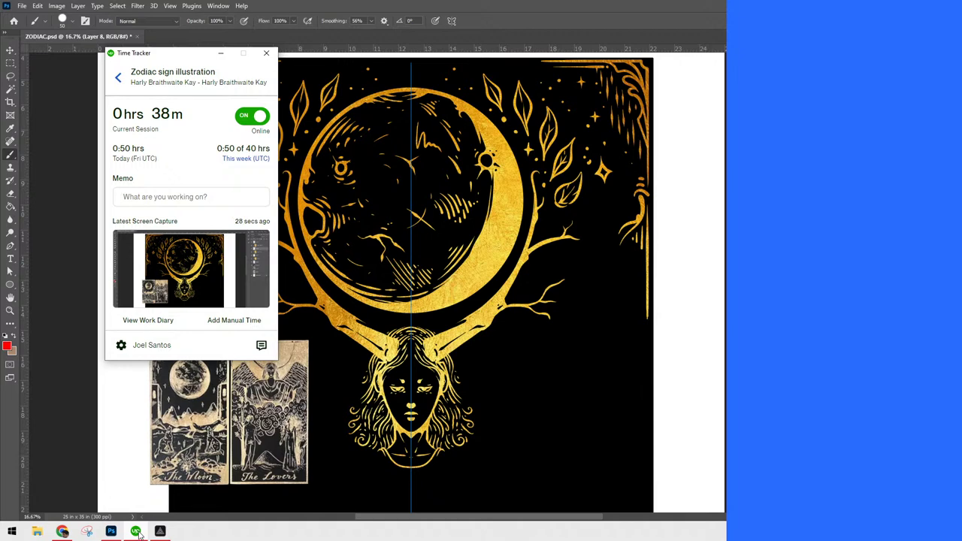
click(138, 532)
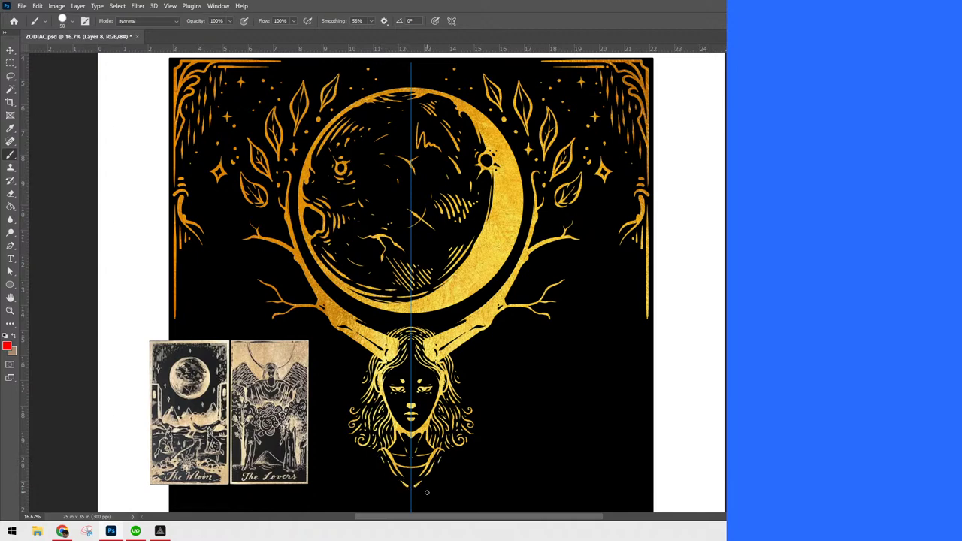
Paint mirrored tapering shoulder folds outward from the neckline beneath the hair, with separate slanted strokes below them
scroll(586, 389, down, 3)
scroll(601, 338, left, 1)
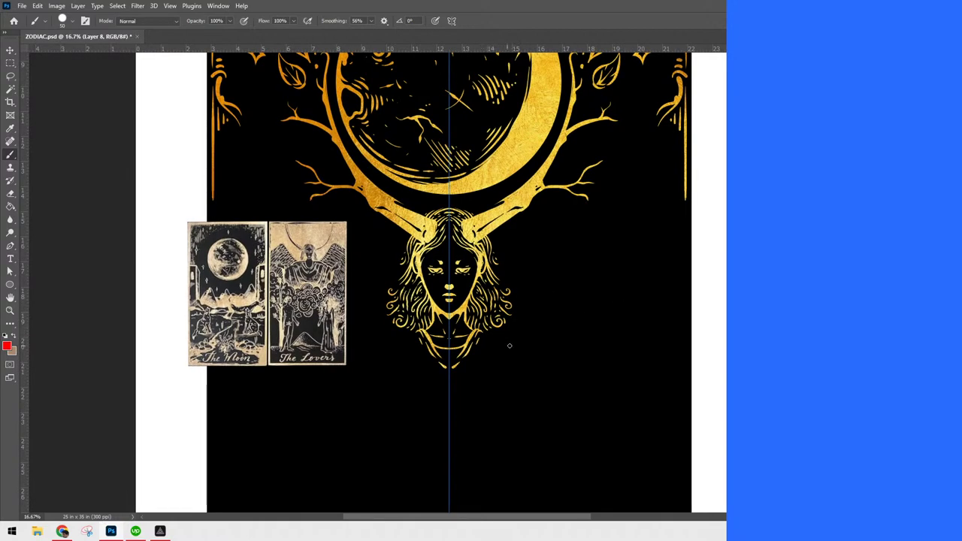
drag(479, 331, 525, 327)
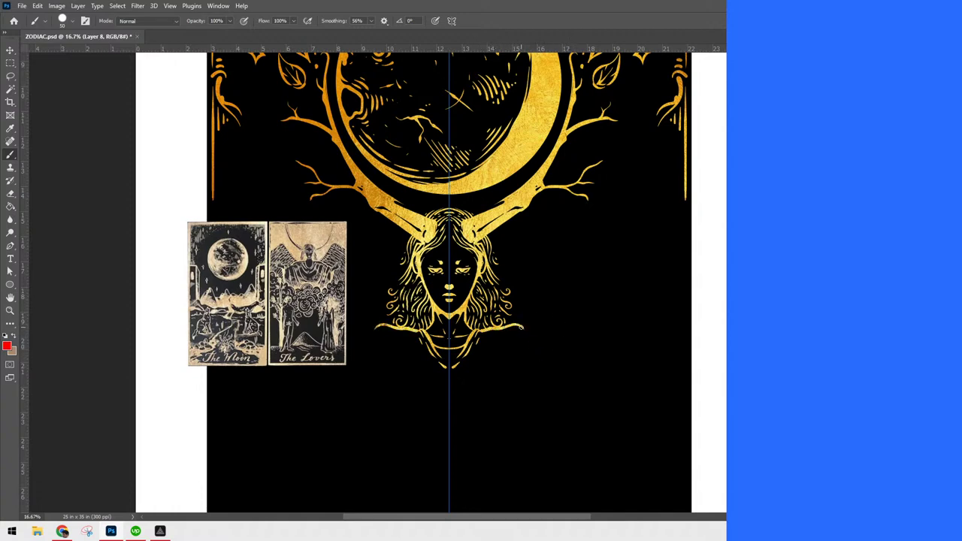
key(ctrl+z)
drag(483, 331, 517, 332)
mouse_move(511, 325)
mouse_down()
mouse_move(589, 333)
mouse_move(531, 332)
mouse_up()
key(ctrl+z)
mouse_move(361, 335)
mouse_down()
mouse_move(409, 330)
mouse_move(369, 334)
mouse_move(398, 329)
mouse_up()
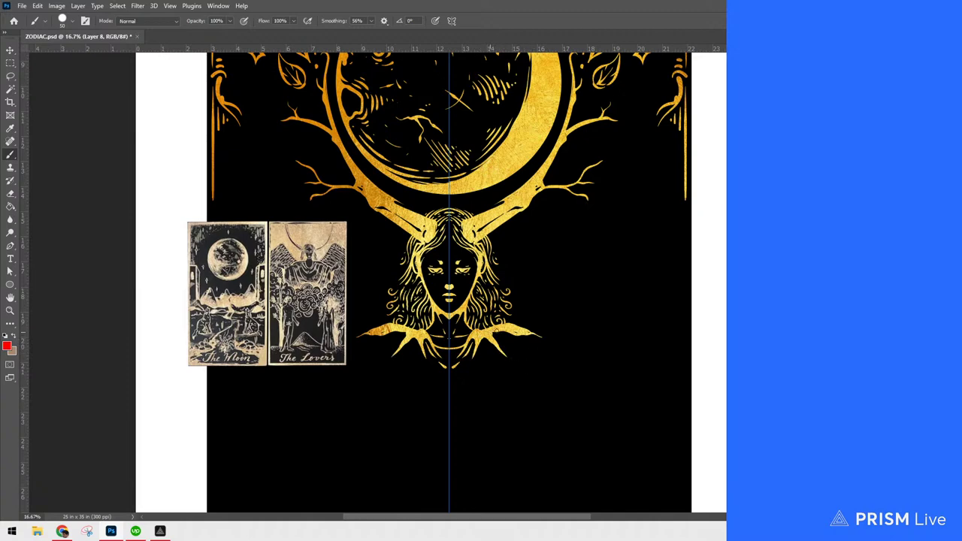
drag(520, 352, 537, 364)
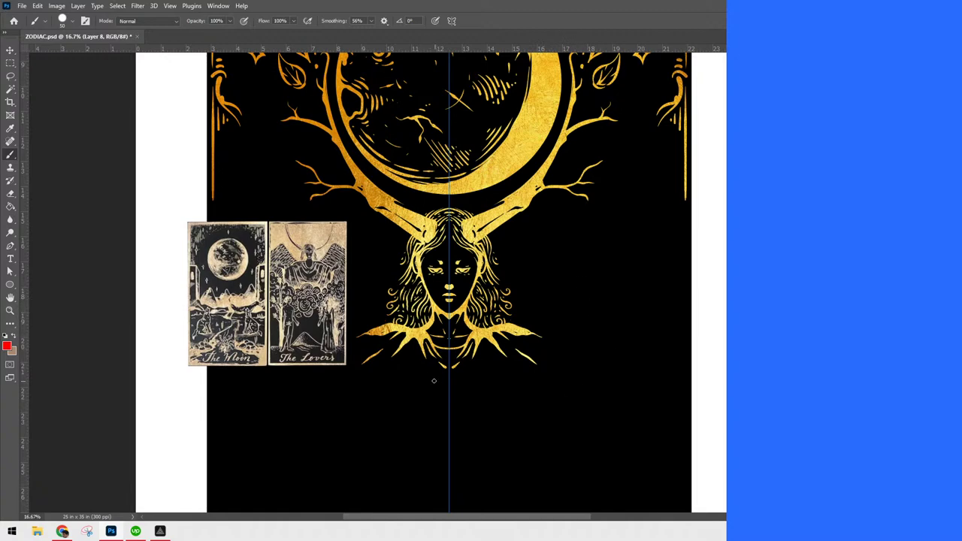
Paint mirrored pointed fold strokes down the chest and long wavy lines along the sides of the torso
drag(430, 369, 439, 387)
key(Tab)
key(Tab)
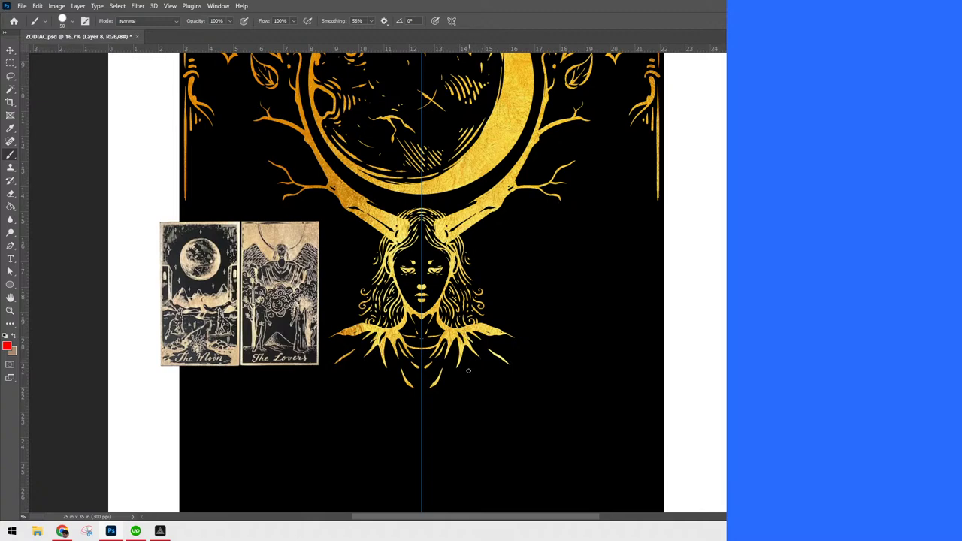
drag(384, 376, 395, 397)
mouse_move(466, 342)
mouse_down()
mouse_move(472, 398)
mouse_move(460, 434)
mouse_up()
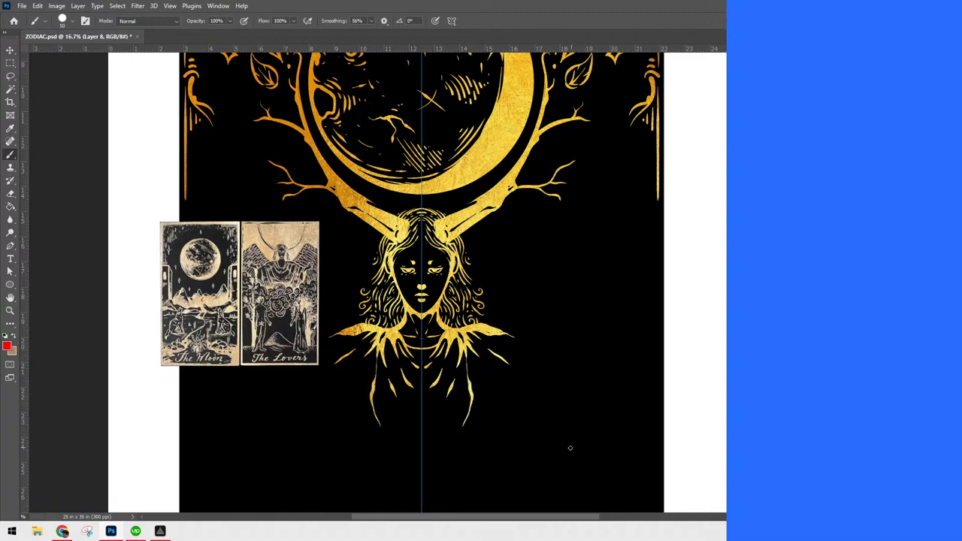
Paint mirrored flared sleeves with a wavy hem, fold lines fanning out from the shoulders and small strokes inside
drag(574, 446, 600, 397)
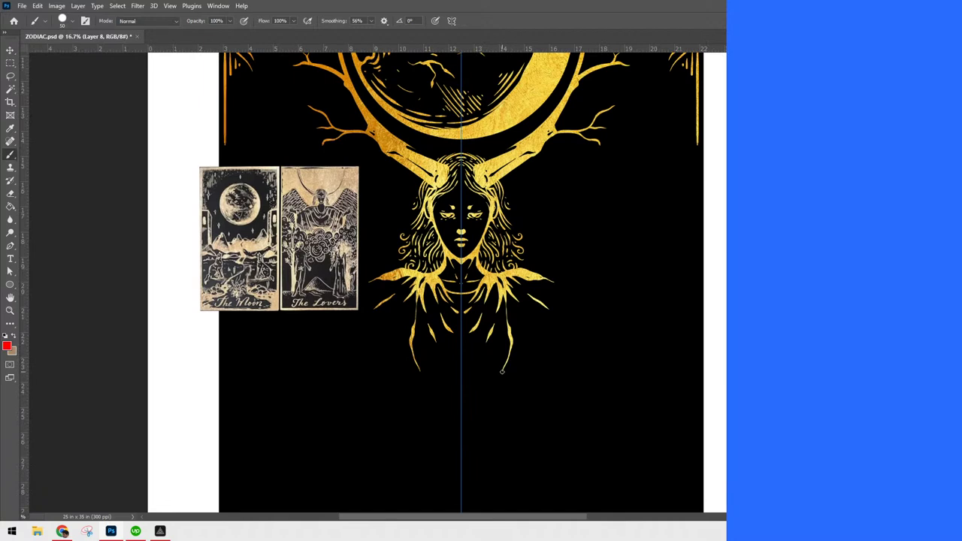
mouse_move(498, 381)
mouse_down()
mouse_move(508, 320)
mouse_move(501, 380)
mouse_move(549, 367)
mouse_move(530, 323)
mouse_up()
mouse_move(546, 366)
mouse_down()
mouse_move(538, 329)
mouse_move(543, 300)
mouse_move(561, 360)
mouse_move(580, 340)
mouse_move(586, 296)
mouse_move(531, 276)
mouse_move(581, 294)
mouse_up()
mouse_move(529, 279)
mouse_down()
mouse_move(562, 292)
mouse_move(536, 302)
mouse_move(572, 342)
mouse_up()
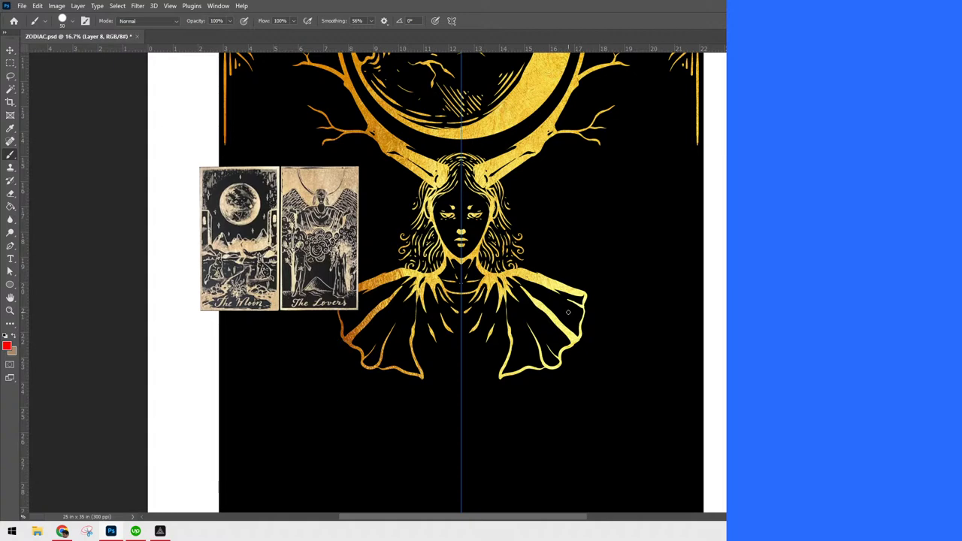
mouse_move(556, 311)
mouse_down()
mouse_move(569, 321)
mouse_move(567, 311)
mouse_up()
Paint mirrored raised forearms rising from the sleeves, with open hands and curved fingers reaching toward the antlers
drag(586, 308, 612, 233)
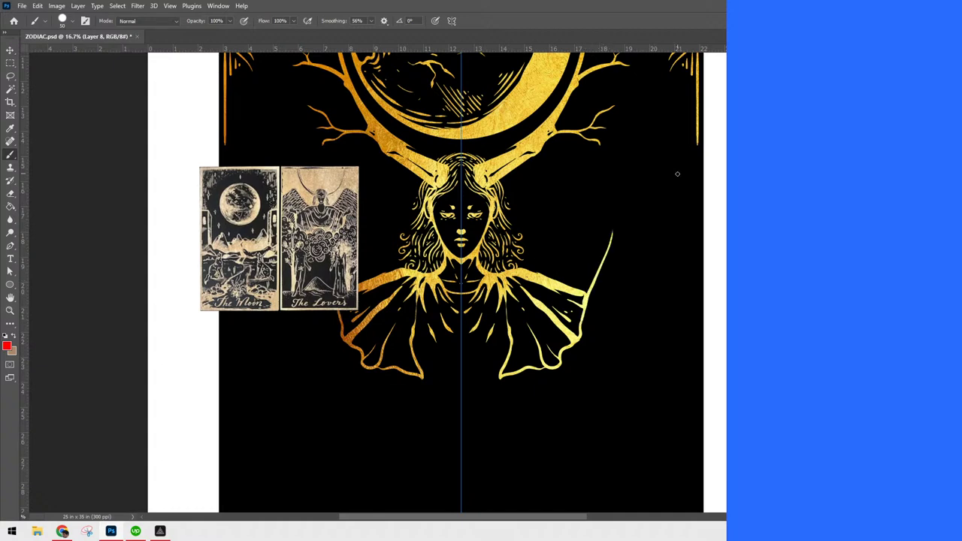
scroll(664, 250, up, 1)
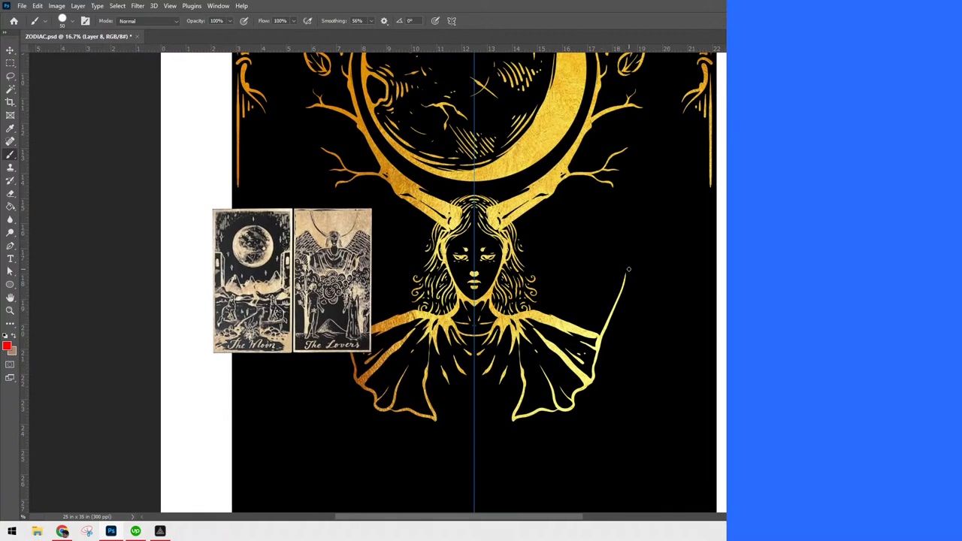
mouse_move(614, 307)
mouse_down()
mouse_move(625, 273)
mouse_move(614, 237)
mouse_up()
mouse_move(623, 282)
mouse_down()
mouse_move(596, 236)
mouse_move(619, 248)
mouse_up()
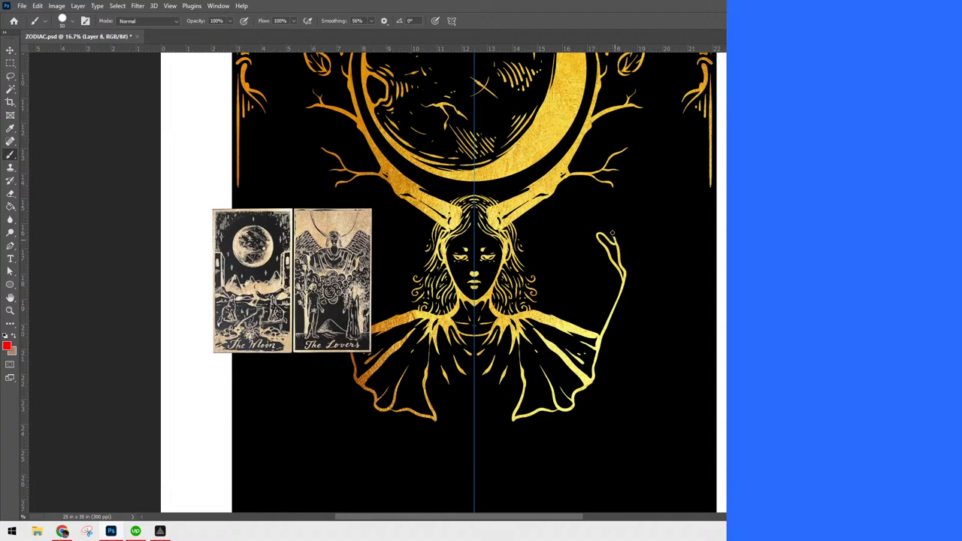
mouse_move(599, 222)
mouse_down()
mouse_move(586, 215)
mouse_move(609, 219)
mouse_move(621, 236)
mouse_up()
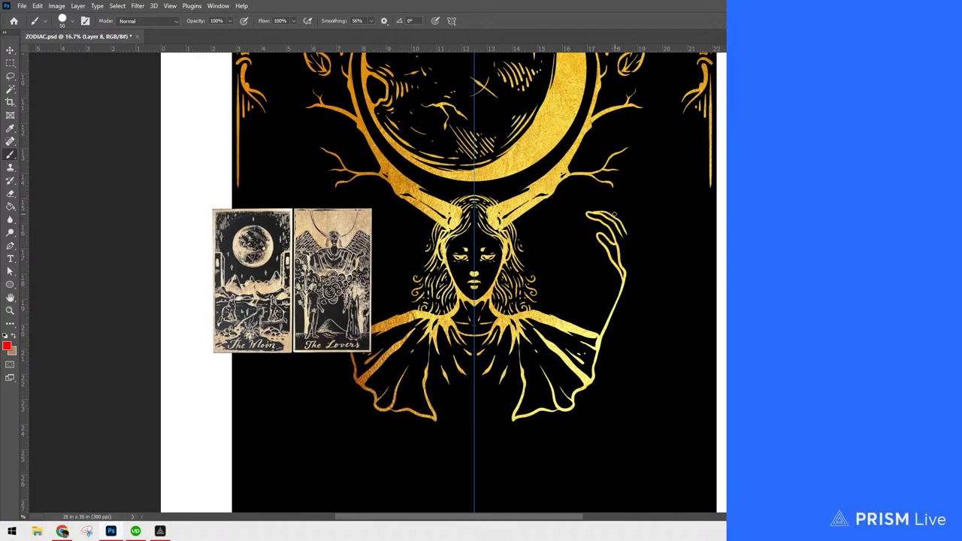
drag(591, 219, 616, 227)
key(ctrl+z)
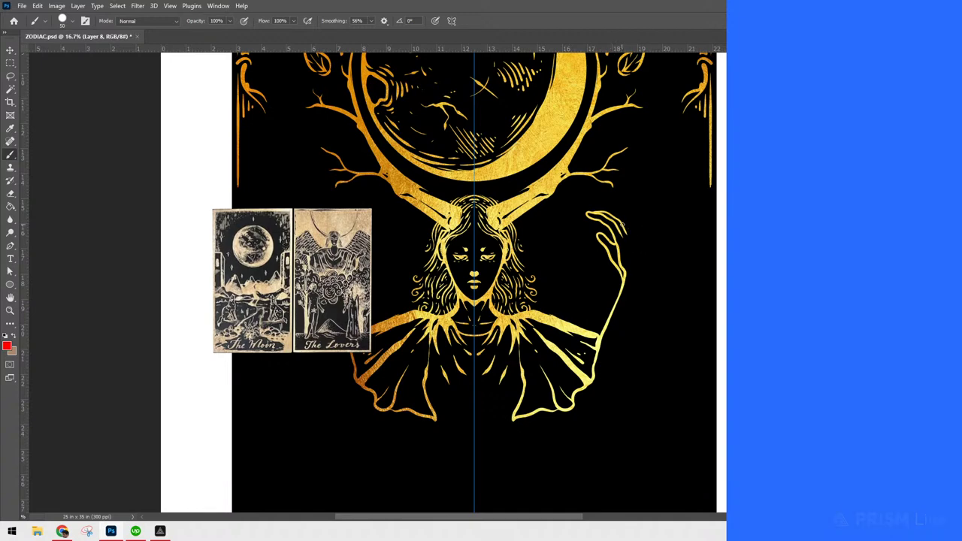
drag(632, 244, 641, 281)
Move the tarot reference cards down and away from the figure's arm, and return to the Brush tool
drag(661, 342, 683, 344)
key(v)
drag(385, 268, 333, 435)
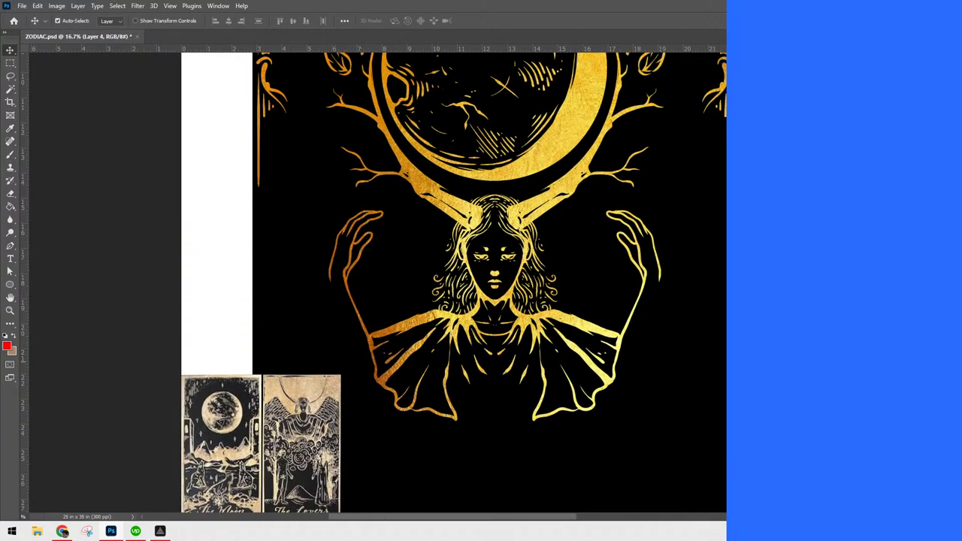
key(b)
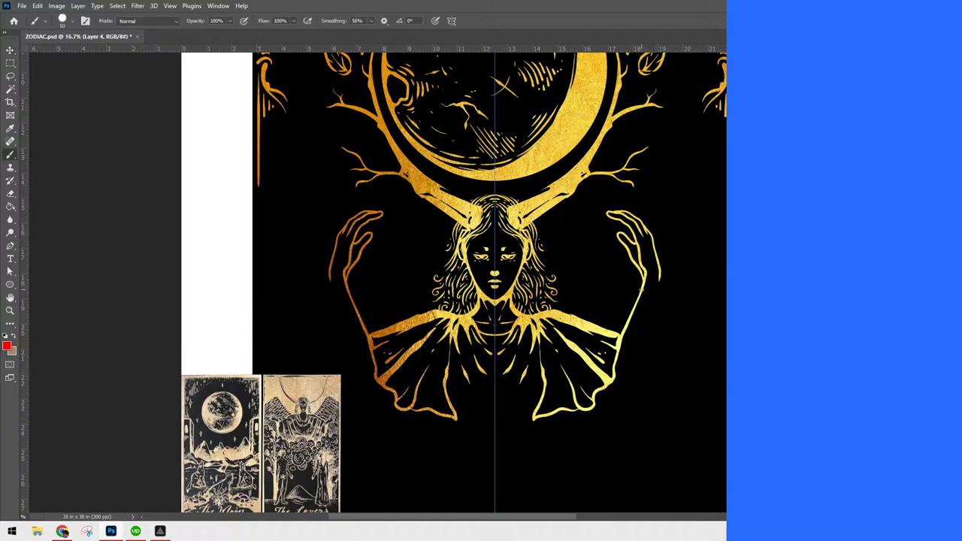
drag(637, 302, 636, 310)
key(ctrl+z)
key(ctrl+z)
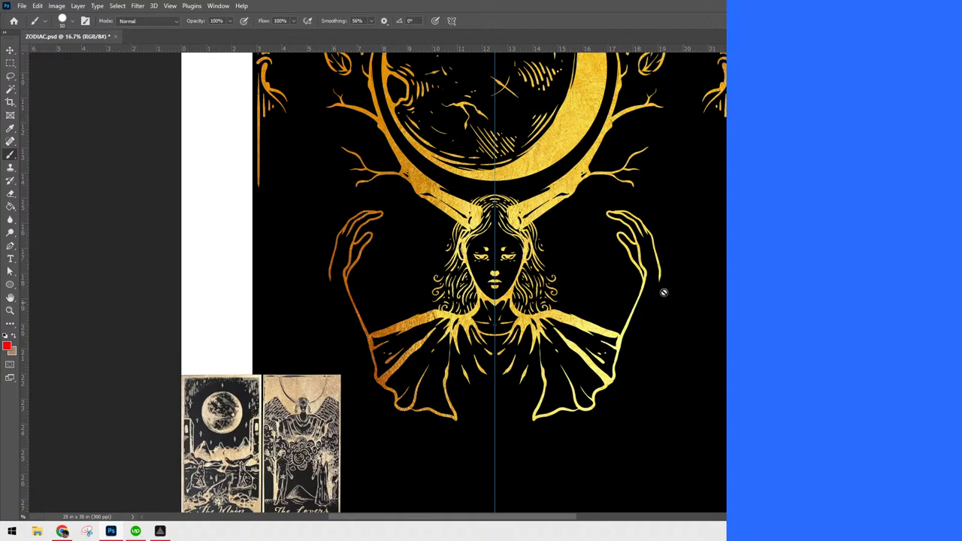
Create a new layer and paint mirrored sleeve outlines from the raised forearms downward, with wrist edges and first fold lines
key(ctrl+alt+shift+n)
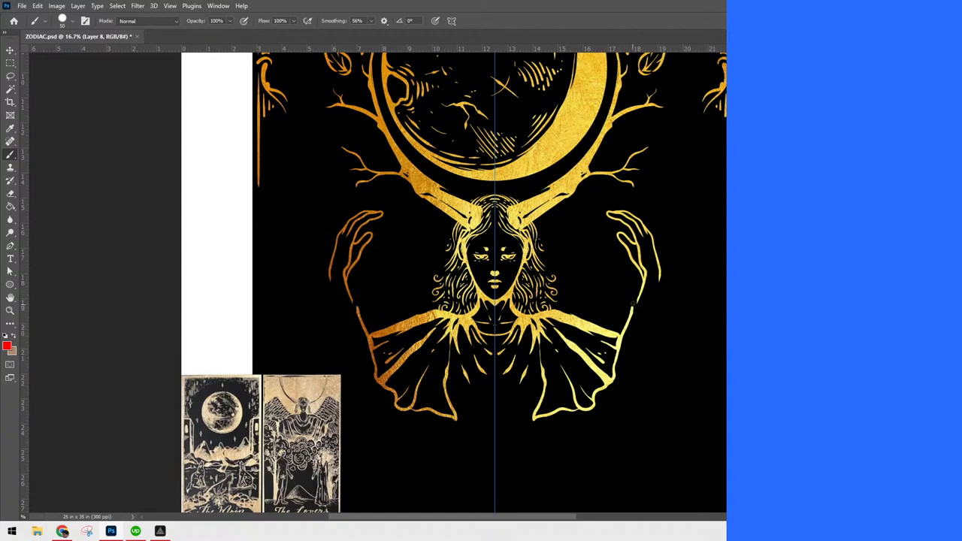
mouse_move(636, 304)
mouse_down()
mouse_move(663, 366)
mouse_move(682, 454)
mouse_up()
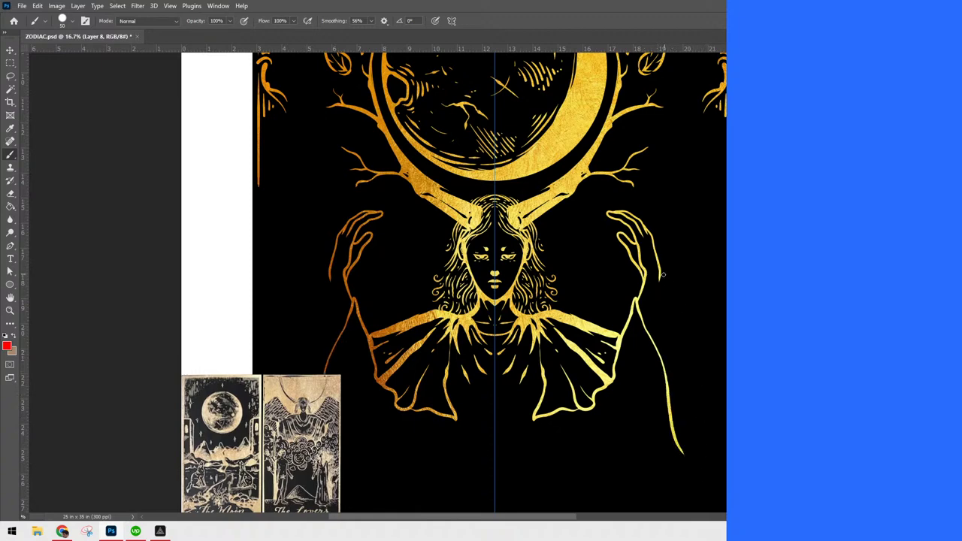
drag(659, 275, 653, 341)
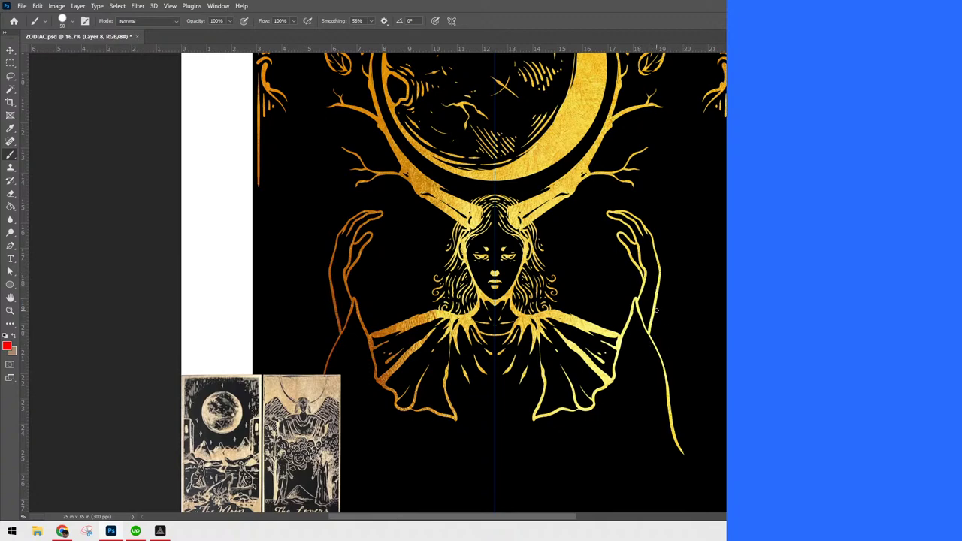
drag(655, 305, 675, 423)
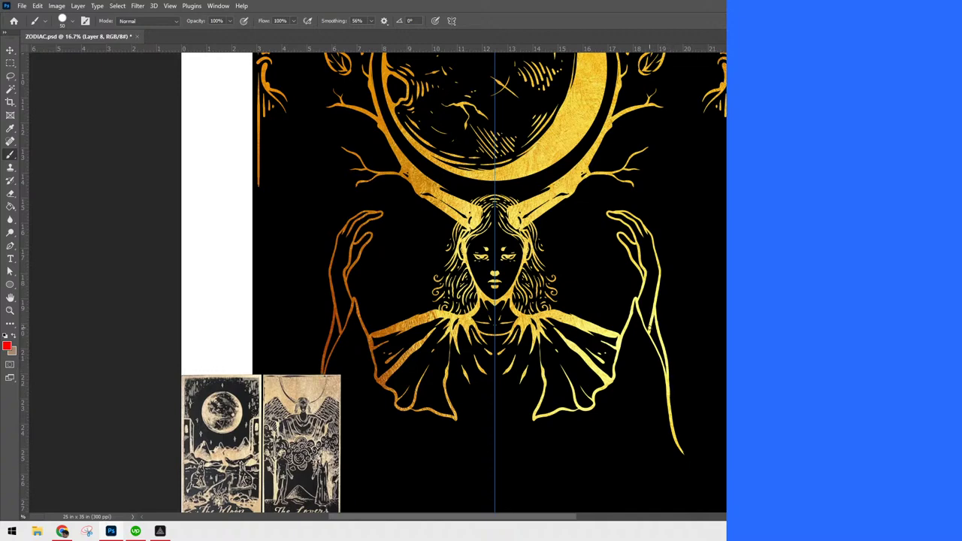
drag(650, 335, 667, 380)
mouse_move(627, 334)
mouse_down()
mouse_move(632, 316)
mouse_move(639, 358)
mouse_move(654, 364)
mouse_move(660, 388)
mouse_up()
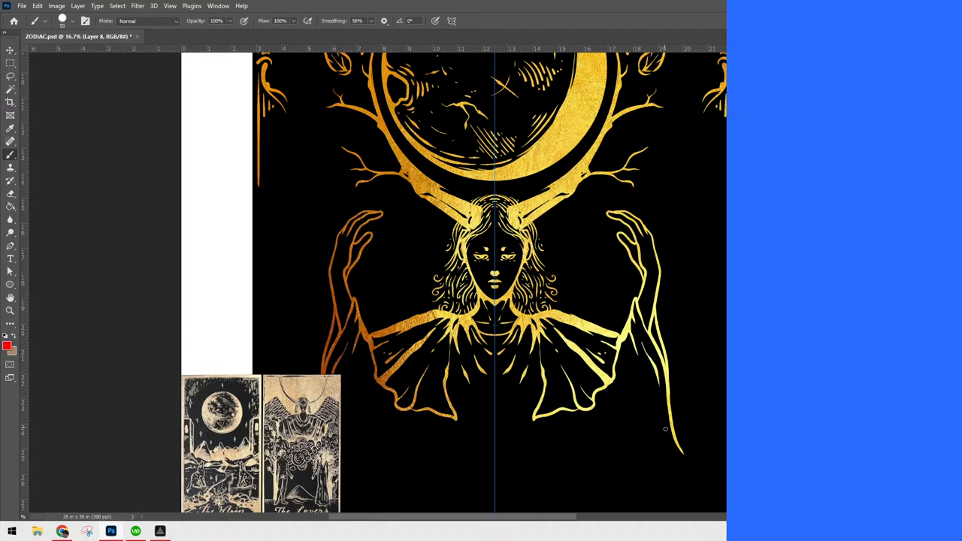
Add tapered vertical fold strokes inside the upper sleeves, between the forearm and the shoulder drape
key(ctrl+minus)
key(ctrl+minus)
key(ctrl+minus)
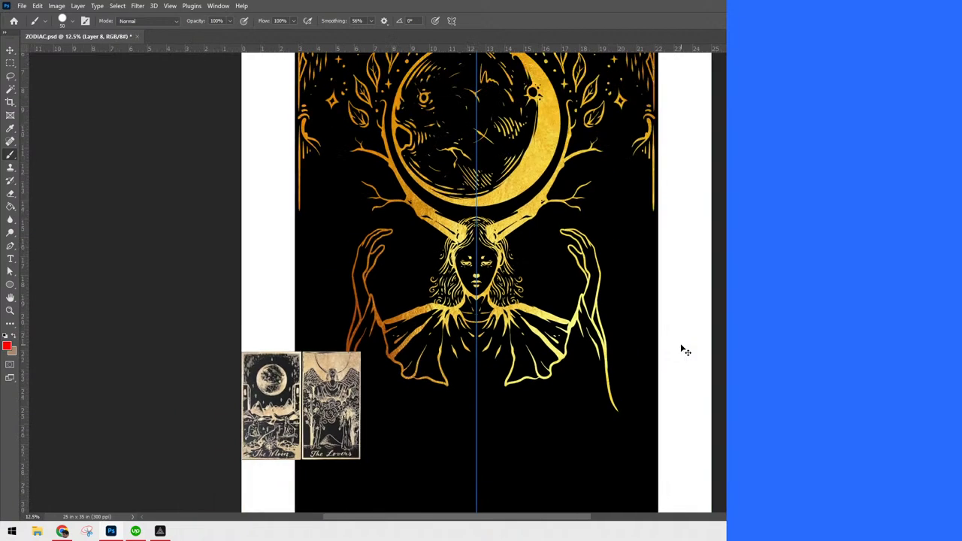
key(ctrl+plus)
key(ctrl+plus)
key(ctrl+plus)
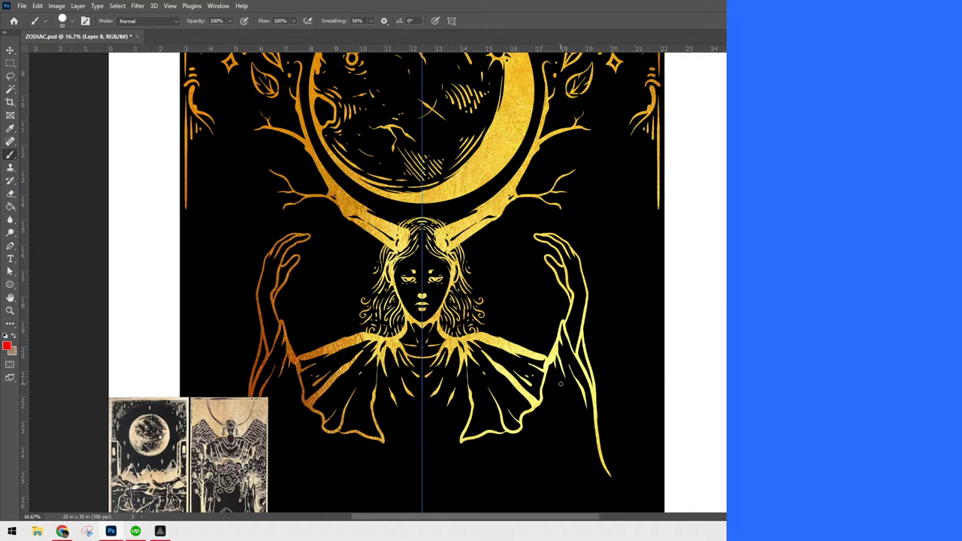
drag(563, 399, 572, 420)
drag(550, 355, 547, 401)
drag(544, 374, 543, 437)
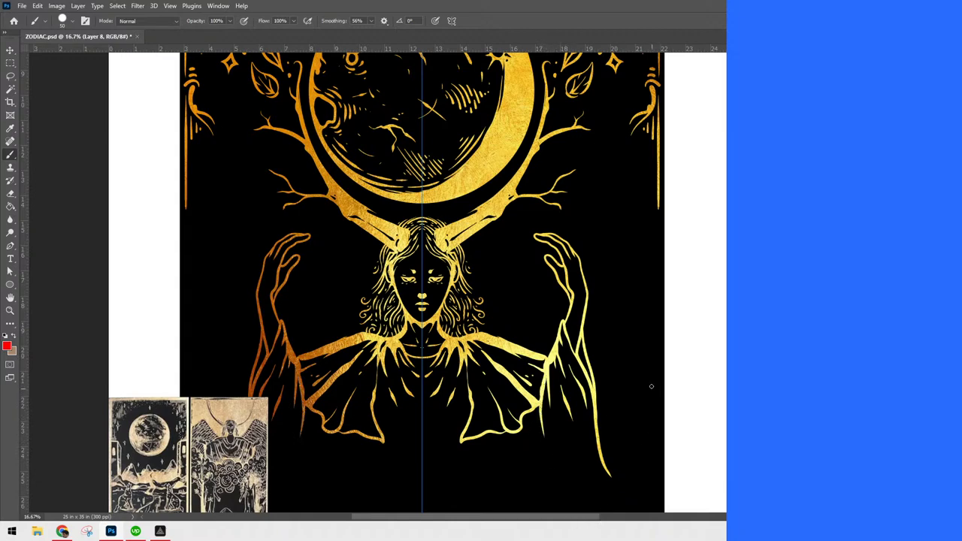
Touch up the shoulder edge and thicken the fold lines along the outer forearm side of the sleeves
key(Tab)
key(Tab)
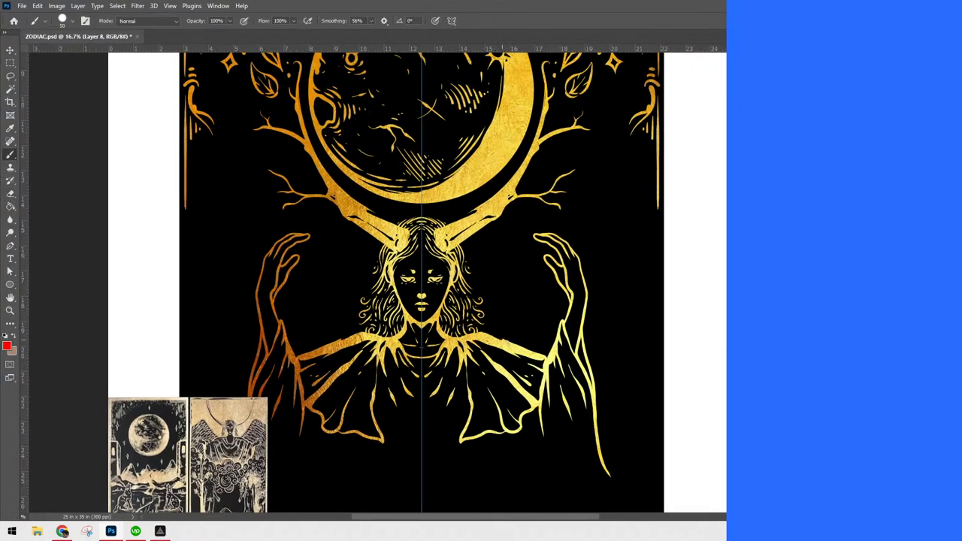
drag(526, 350, 542, 354)
drag(615, 378, 681, 309)
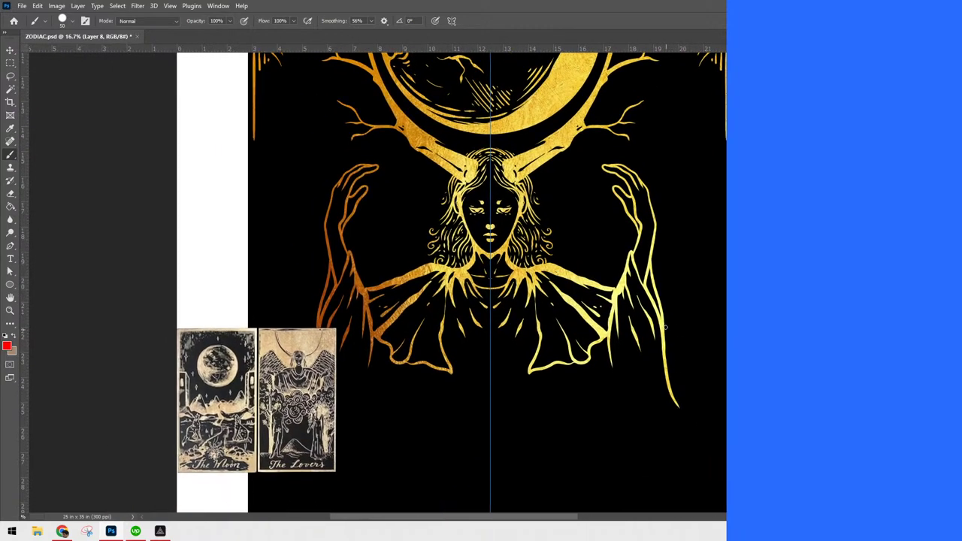
drag(647, 274, 658, 315)
drag(648, 270, 658, 315)
Paint the lower sleeve edge curving outward to close the pointed cuff, and fill the long inner fold with gold
key(Tab)
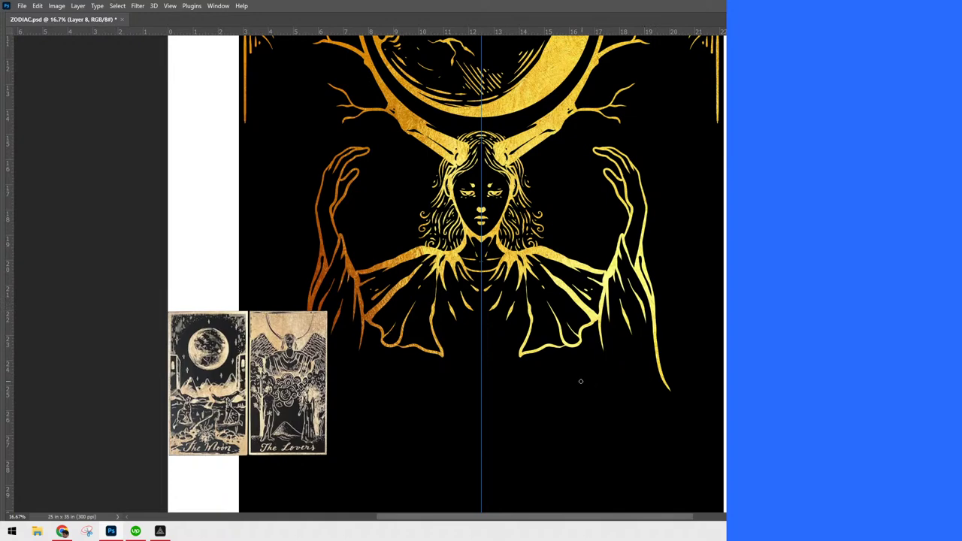
mouse_move(572, 371)
mouse_down()
mouse_move(645, 425)
mouse_move(613, 392)
mouse_move(592, 321)
mouse_move(600, 373)
mouse_move(644, 425)
mouse_move(642, 378)
mouse_move(641, 418)
mouse_move(621, 404)
mouse_move(648, 427)
mouse_up()
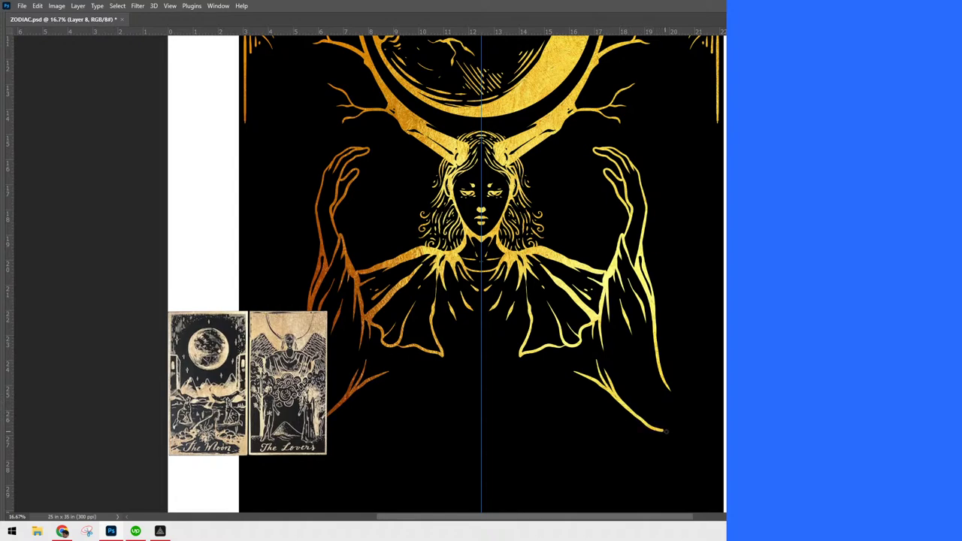
drag(675, 426, 667, 400)
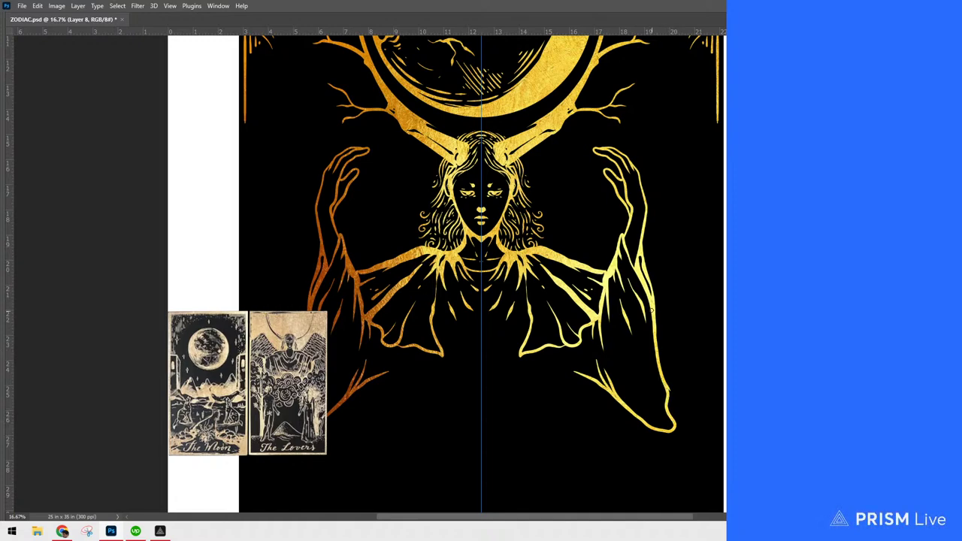
mouse_move(650, 304)
mouse_down()
mouse_move(648, 400)
mouse_move(664, 425)
mouse_move(650, 339)
mouse_move(649, 399)
mouse_move(660, 420)
mouse_move(650, 373)
mouse_move(664, 419)
mouse_up()
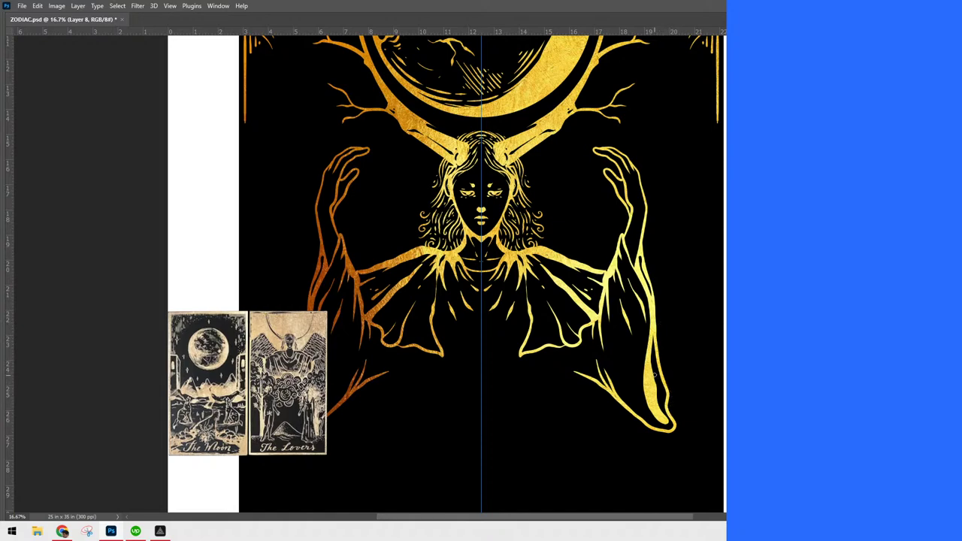
Refine the gold inner fold and add short shading strokes inside the lower sleeves
drag(651, 359, 661, 393)
drag(651, 355, 662, 399)
drag(642, 345, 640, 395)
mouse_move(634, 353)
mouse_down()
mouse_move(632, 385)
mouse_move(626, 372)
mouse_up()
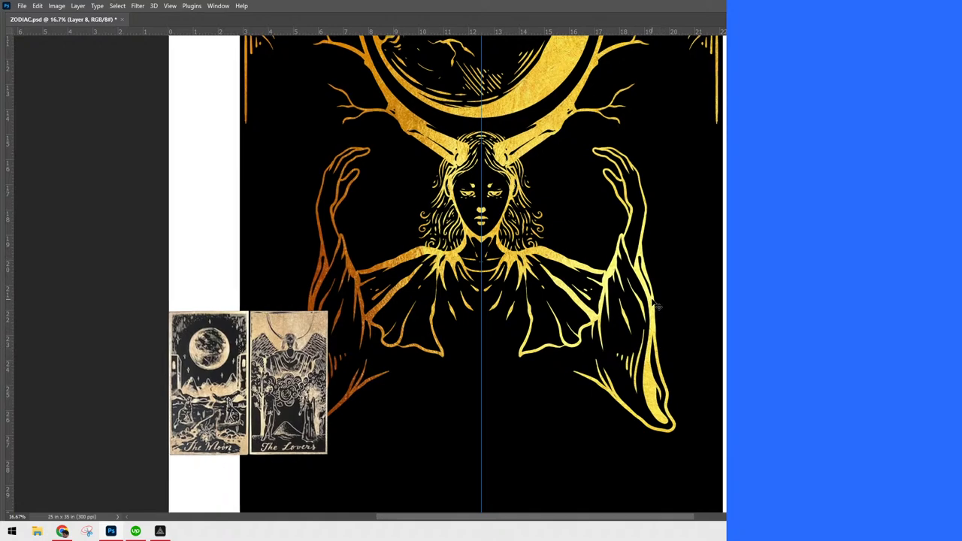
Examine the sleeves and the horned figure at several magnifications to check the overall composition
key(ctrl+minus)
key(ctrl+minus)
key(ctrl+minus)
key(ctrl+plus)
scroll(654, 304, up, 1)
scroll(654, 304, down, 1)
scroll(654, 304, up, 2)
scroll(655, 305, down, 2)
scroll(655, 304, up, 2)
scroll(656, 305, up, 1)
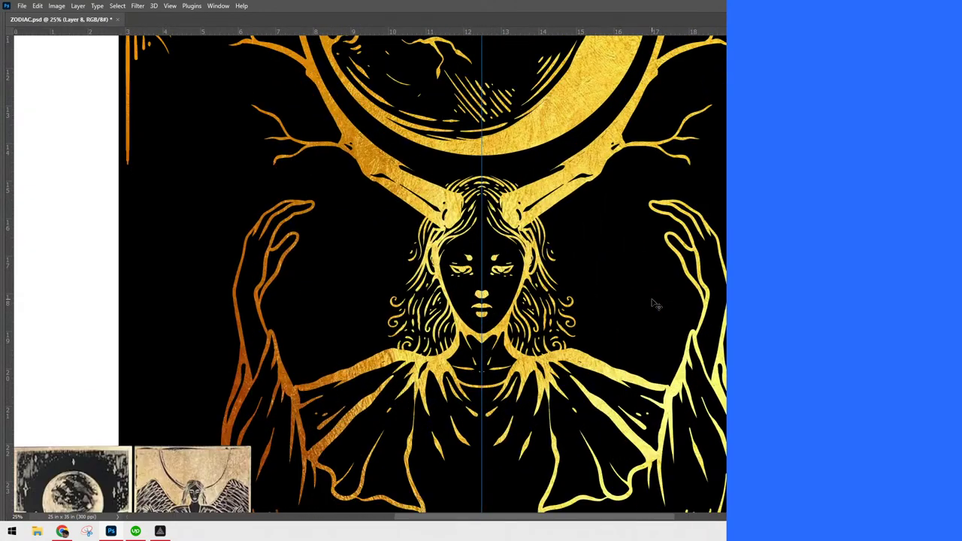
key(Tab)
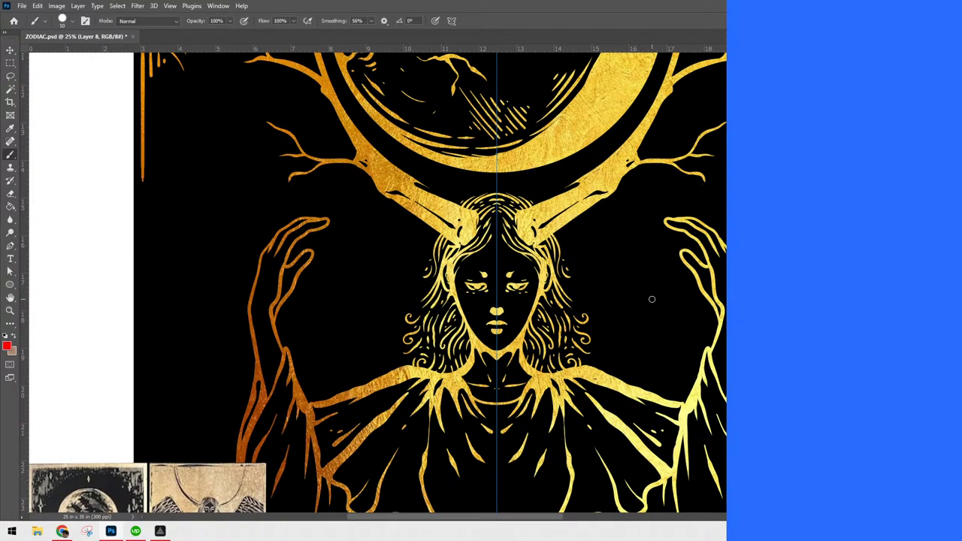
scroll(652, 299, down, 2)
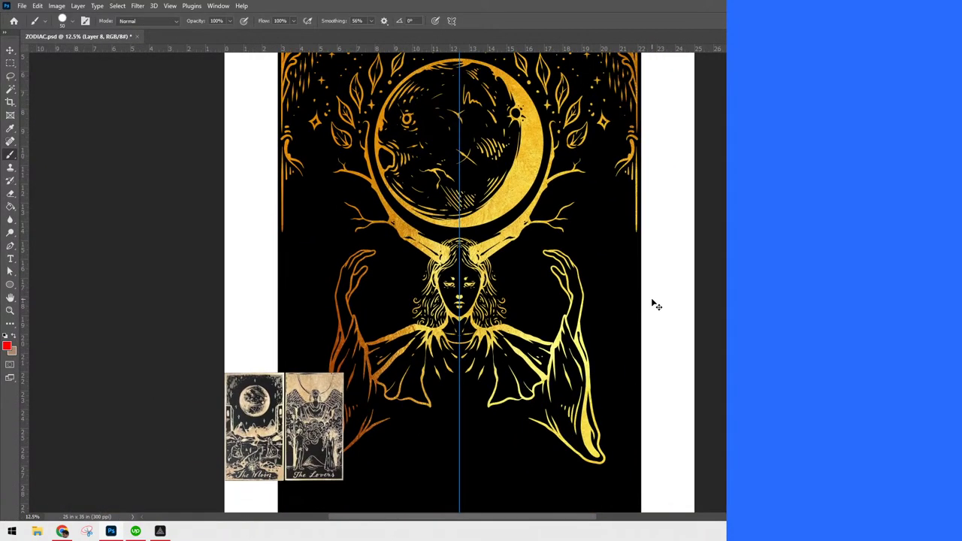
Merge the drawn layers and paint mirrored curved wing lines from the shoulders up past the hands to the frame's side borders
key(Delete)
key(ctrl+e)
key(ctrl+plus)
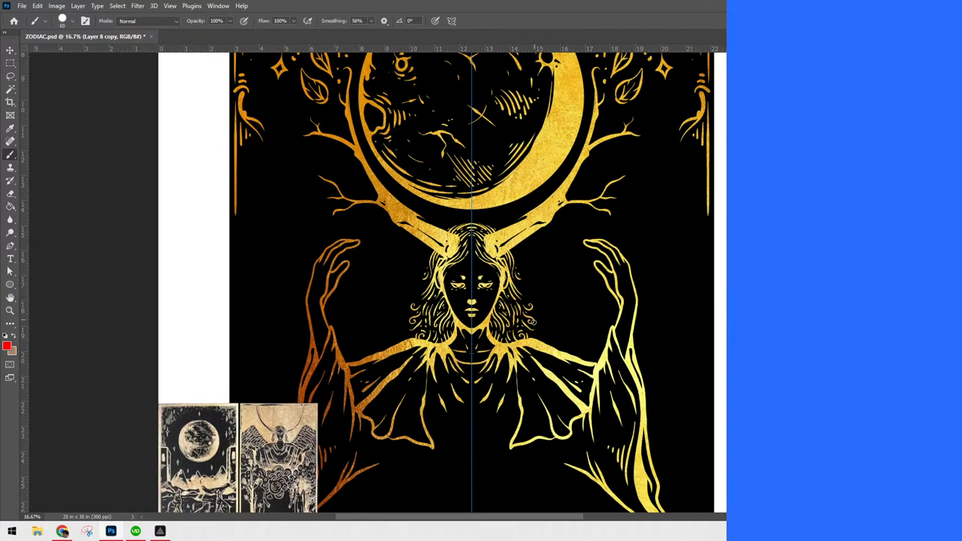
mouse_move(522, 340)
mouse_down()
mouse_move(550, 311)
mouse_move(545, 251)
mouse_move(554, 235)
mouse_move(638, 206)
mouse_move(705, 151)
mouse_up()
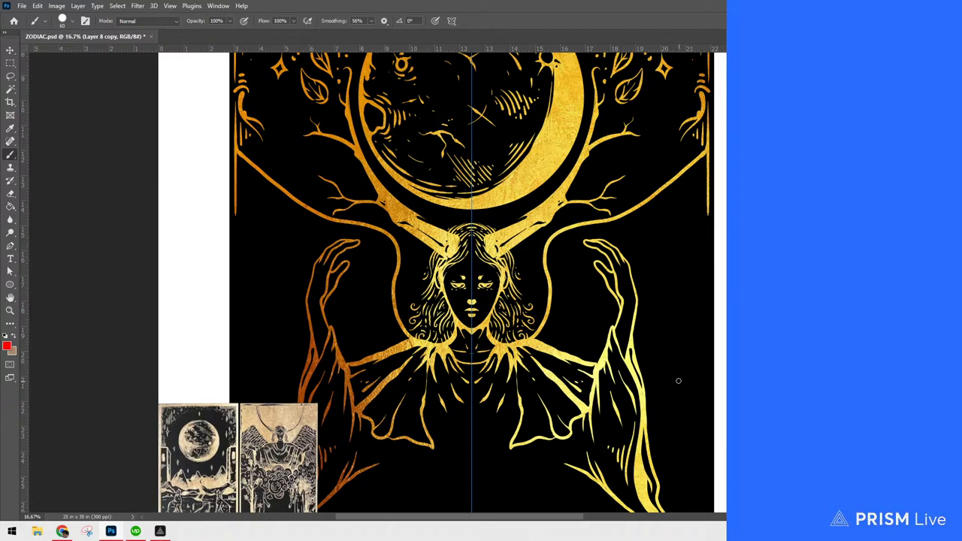
Set the brush size to 70 and paint the lower wing edge from beside the hair along the shoulder to the sleeve
key(bracketright)
key(bracketright)
key(bracketright)
key(bracketright)
key(bracketleft)
key(bracketleft)
drag(536, 336, 601, 363)
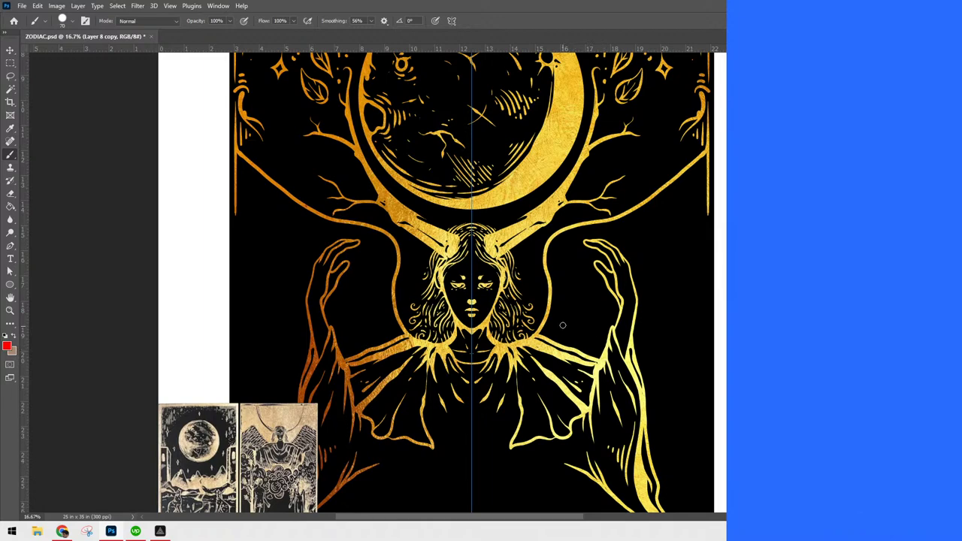
Enlarge the brush to 150 and fill the wing bodies with gold between the curved lines and the shoulders
key(bracketright)
key(bracketright)
key(bracketright)
key(bracketright)
key(bracketright)
key(bracketright)
mouse_move(552, 318)
mouse_down()
mouse_move(556, 240)
mouse_move(575, 230)
mouse_move(551, 247)
mouse_up()
mouse_move(560, 295)
mouse_down()
mouse_move(573, 333)
mouse_move(597, 359)
mouse_move(564, 342)
mouse_move(560, 324)
mouse_up()
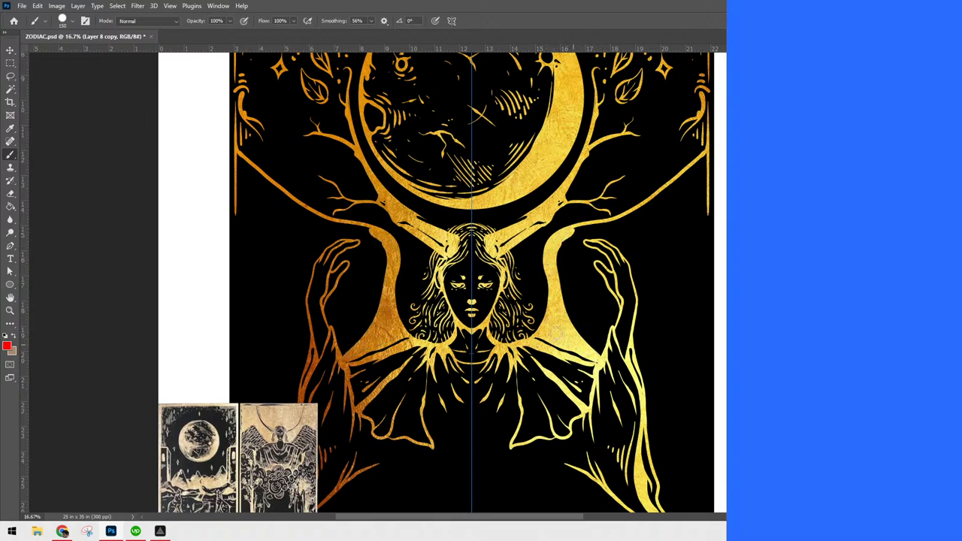
mouse_move(600, 363)
mouse_down()
mouse_move(572, 263)
mouse_move(583, 342)
mouse_move(561, 260)
mouse_move(565, 279)
mouse_move(569, 236)
mouse_move(567, 303)
mouse_move(600, 340)
mouse_up()
Reduce the brush size and extend the gold wing fill outward behind the raised hands and forearms
key(bracketleft)
key(bracketleft)
key(bracketleft)
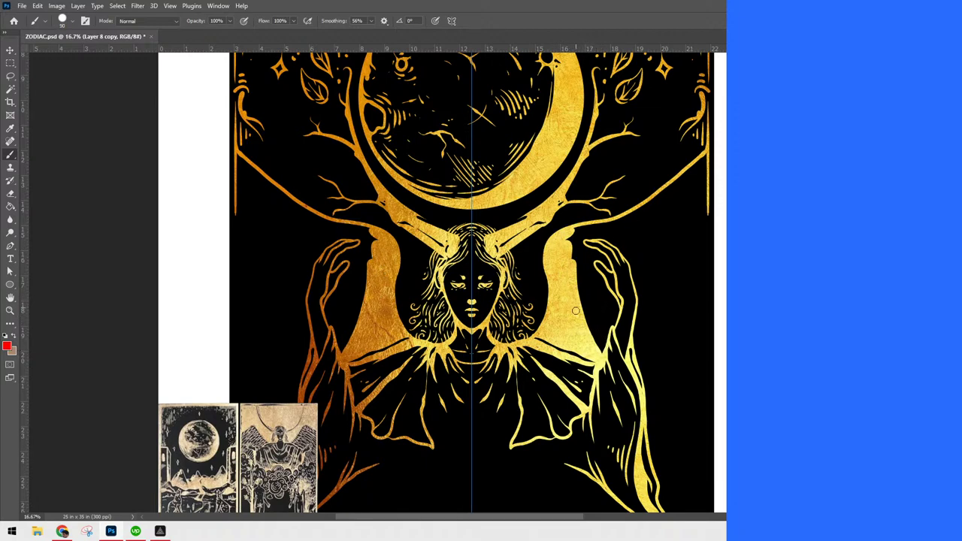
mouse_move(583, 327)
mouse_down()
mouse_move(581, 280)
mouse_move(610, 294)
mouse_move(576, 263)
mouse_move(602, 290)
mouse_move(573, 269)
mouse_move(581, 290)
mouse_move(585, 269)
mouse_move(583, 280)
mouse_move(595, 283)
mouse_move(577, 282)
mouse_move(583, 325)
mouse_move(583, 291)
mouse_move(616, 306)
mouse_up()
drag(596, 273, 619, 316)
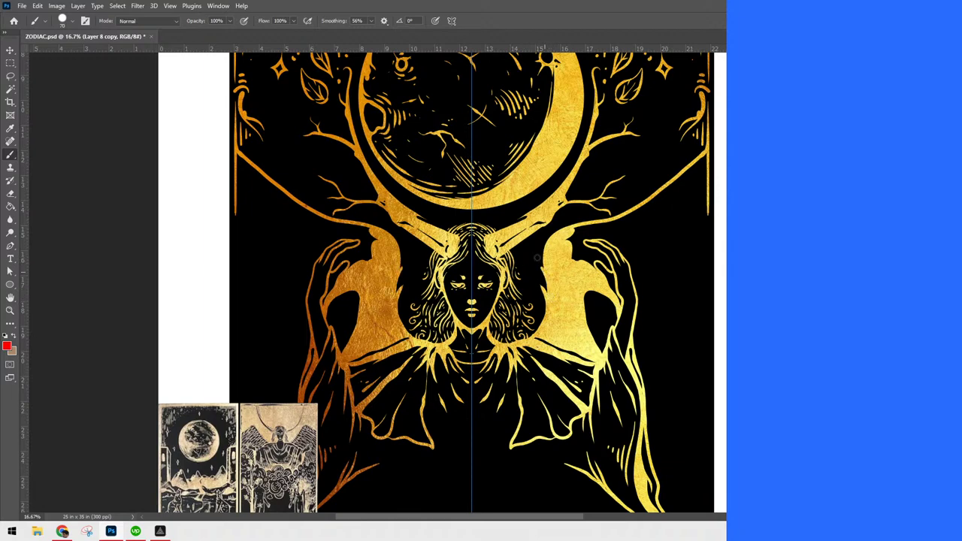
Paint feathered tips along the wing's inner edge and outline a small feather at its upper outer edge
drag(540, 263, 556, 229)
mouse_move(573, 242)
mouse_down()
mouse_move(570, 267)
mouse_move(584, 251)
mouse_move(592, 265)
mouse_up()
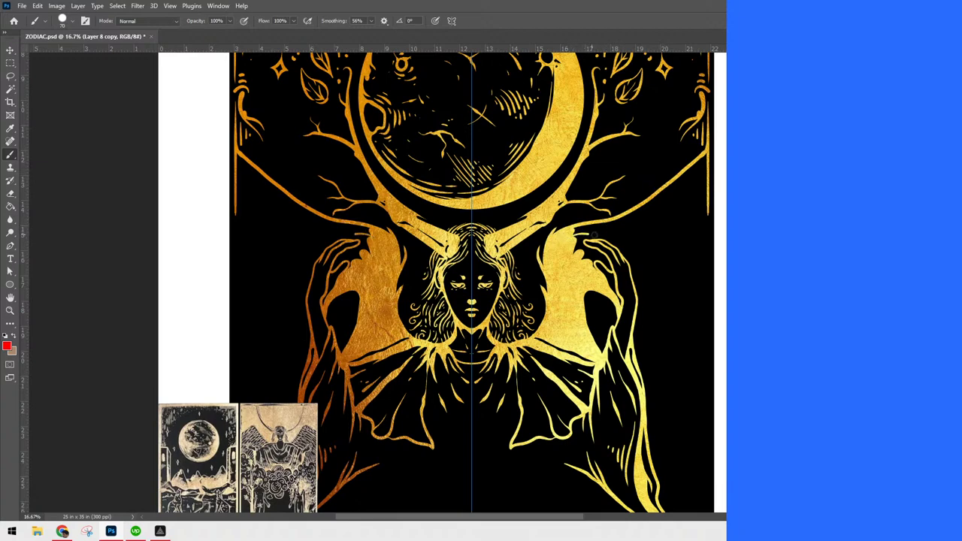
drag(612, 228, 615, 222)
Set the brush size to 50 and carve dark leaf-shaped feather details into the gold wing bodies
key(bracketleft)
key(bracketleft)
mouse_move(545, 336)
mouse_down()
mouse_move(569, 299)
mouse_move(562, 291)
mouse_move(548, 331)
mouse_up()
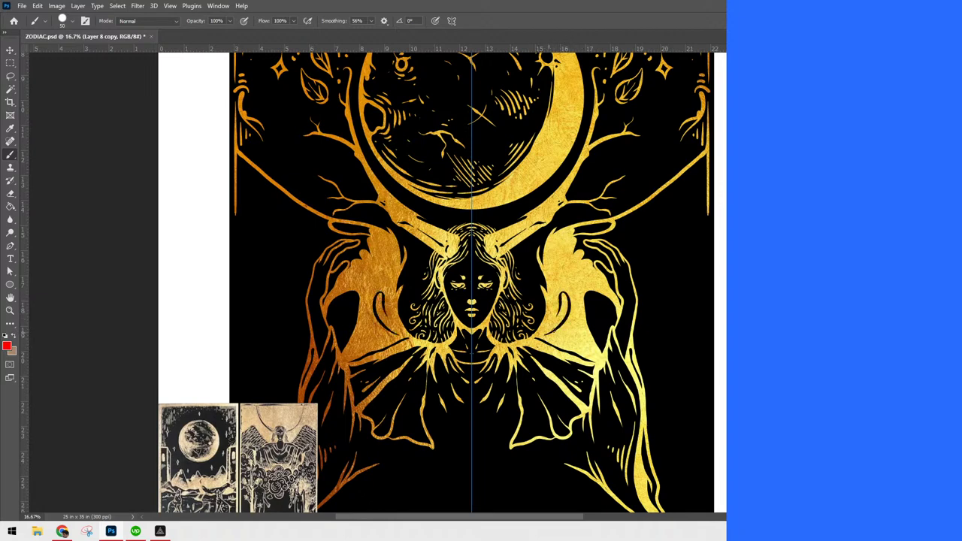
key(ctrl+z)
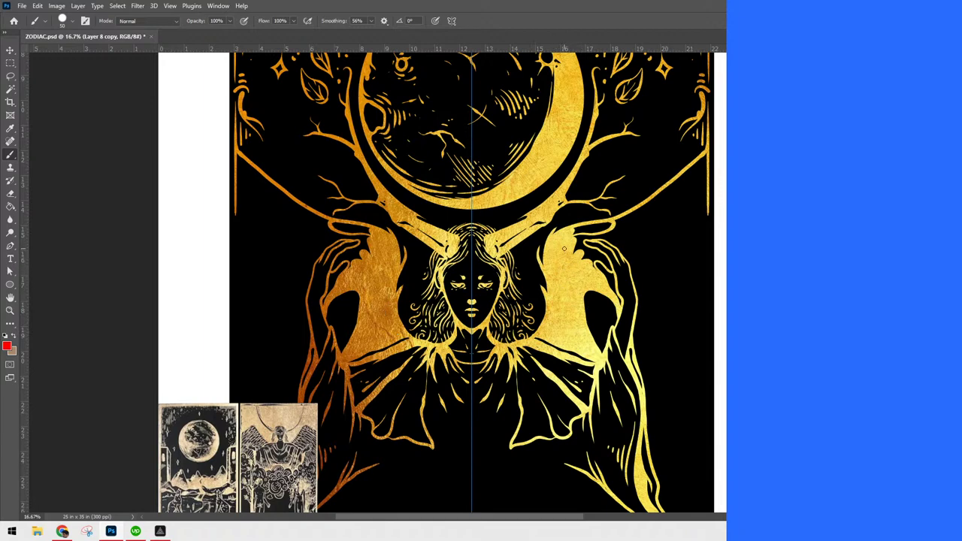
drag(562, 251, 558, 274)
mouse_move(571, 261)
mouse_down()
mouse_move(567, 295)
mouse_move(581, 265)
mouse_move(563, 289)
mouse_move(584, 276)
mouse_up()
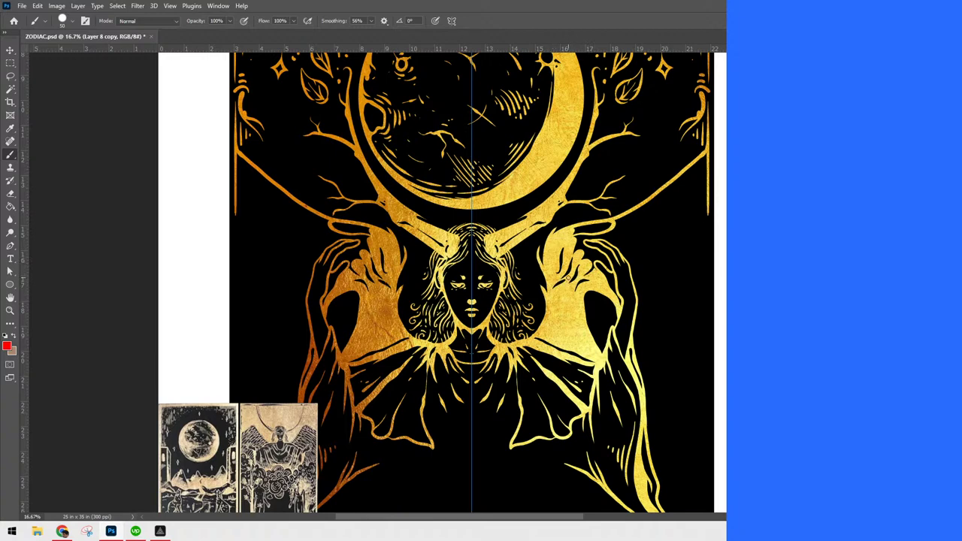
mouse_move(565, 284)
mouse_down()
mouse_move(563, 305)
mouse_move(571, 293)
mouse_move(555, 331)
mouse_move(579, 314)
mouse_up()
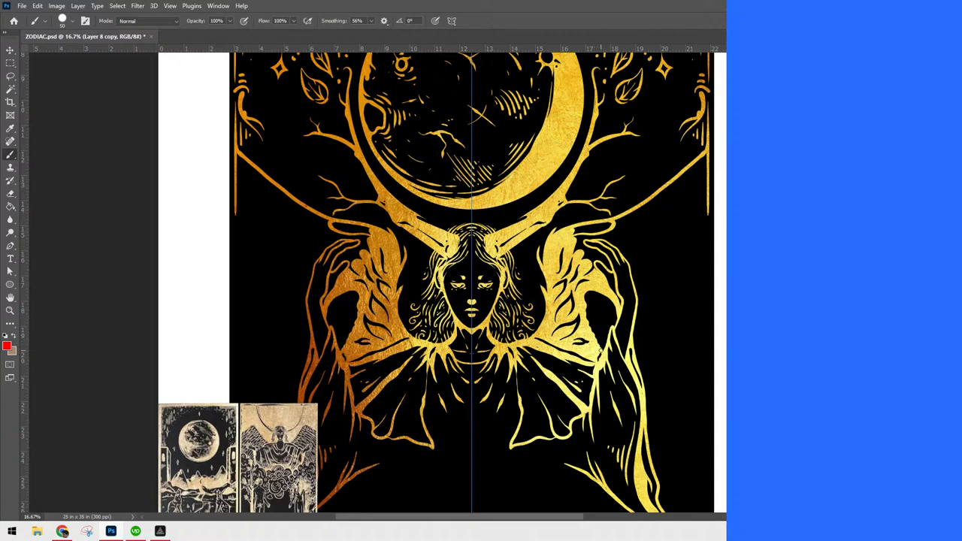
Outline a long looped feather along the upper wing line, reaching outward toward the frame's side border
key(ctrl+minus)
key(ctrl+minus)
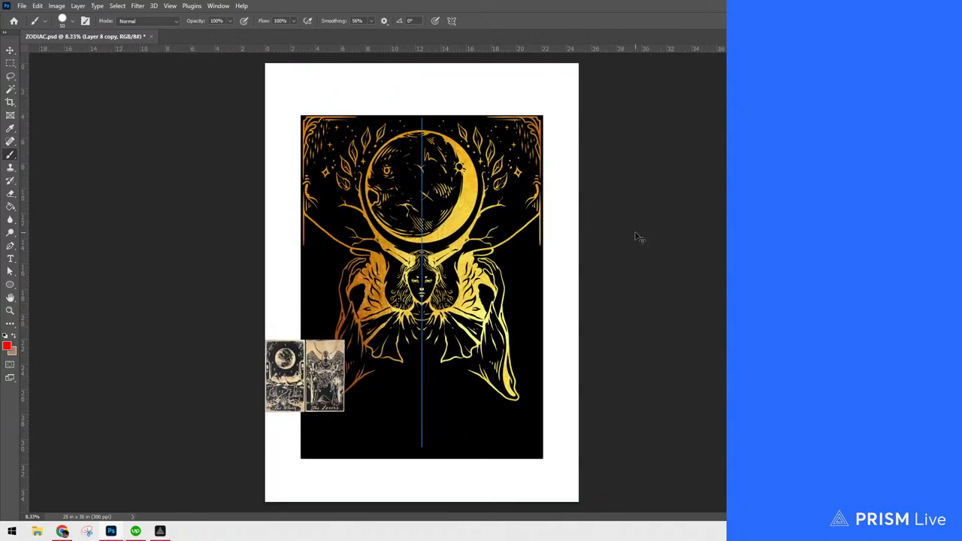
key(ctrl+plus)
key(ctrl+plus)
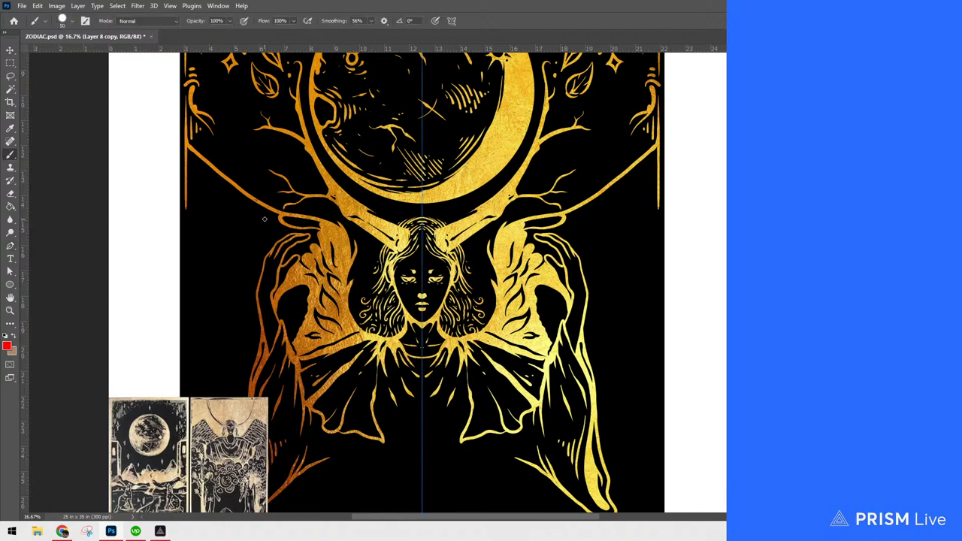
mouse_move(280, 219)
mouse_down()
mouse_move(219, 191)
mouse_move(221, 179)
mouse_up()
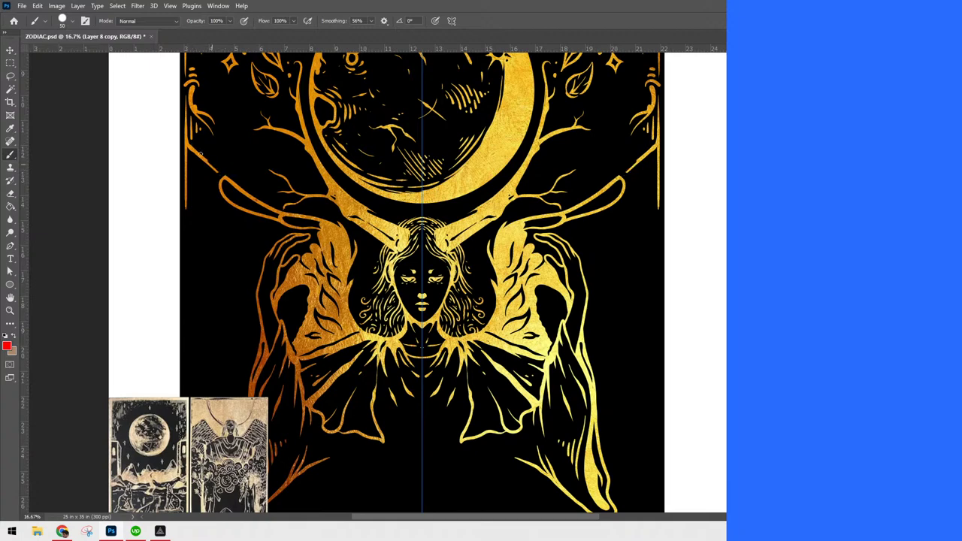
Rework the line joining the long feather to the frame border and outline shorter feathers beneath it, near the hands
drag(197, 152, 219, 175)
drag(186, 140, 227, 184)
key(ctrl+z)
key(ctrl+z)
key(ctrl+z)
key(ctrl+shift+z)
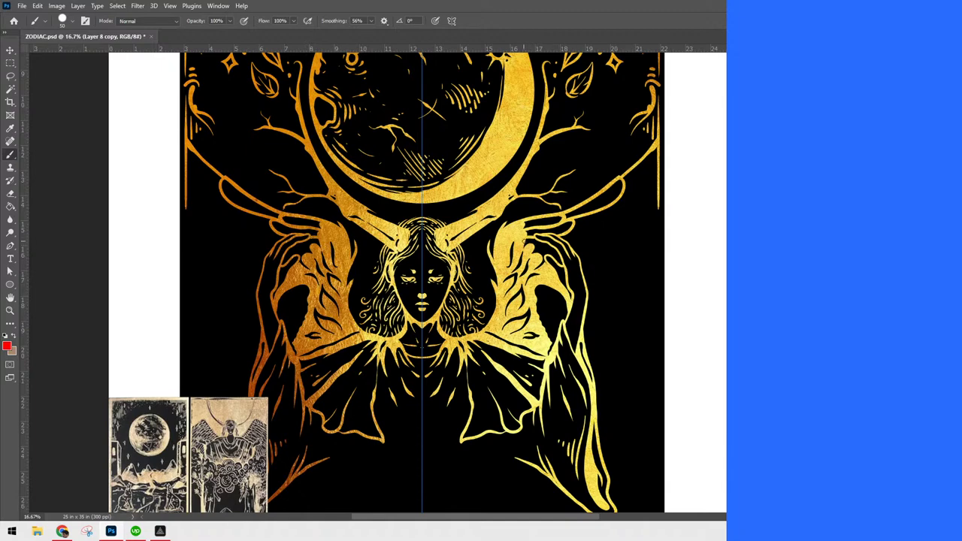
mouse_move(535, 248)
mouse_down()
mouse_move(591, 242)
mouse_move(562, 237)
mouse_up()
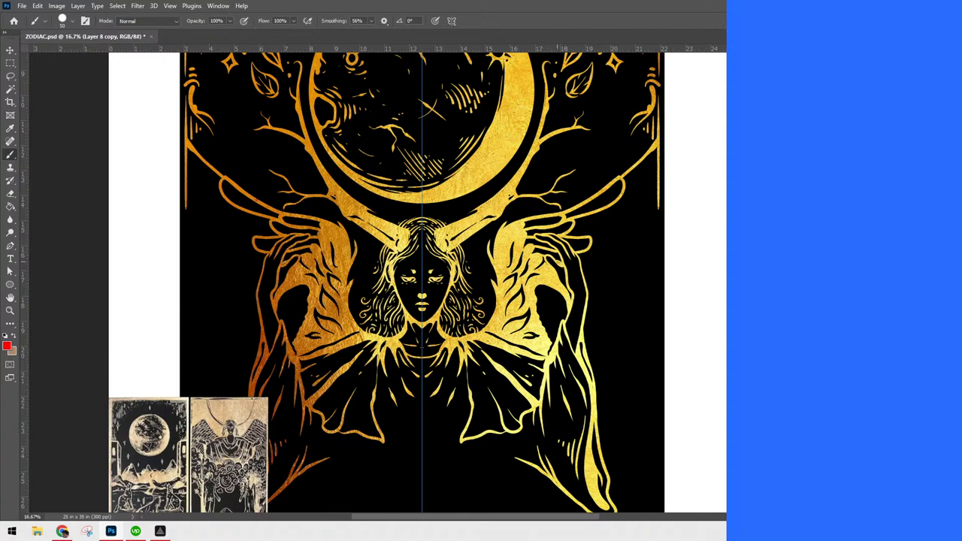
Outline another short feather below the others beside the raised hands and set the brush smoothing to 78%
mouse_move(581, 270)
mouse_down()
mouse_move(608, 274)
mouse_move(615, 257)
mouse_move(575, 256)
mouse_up()
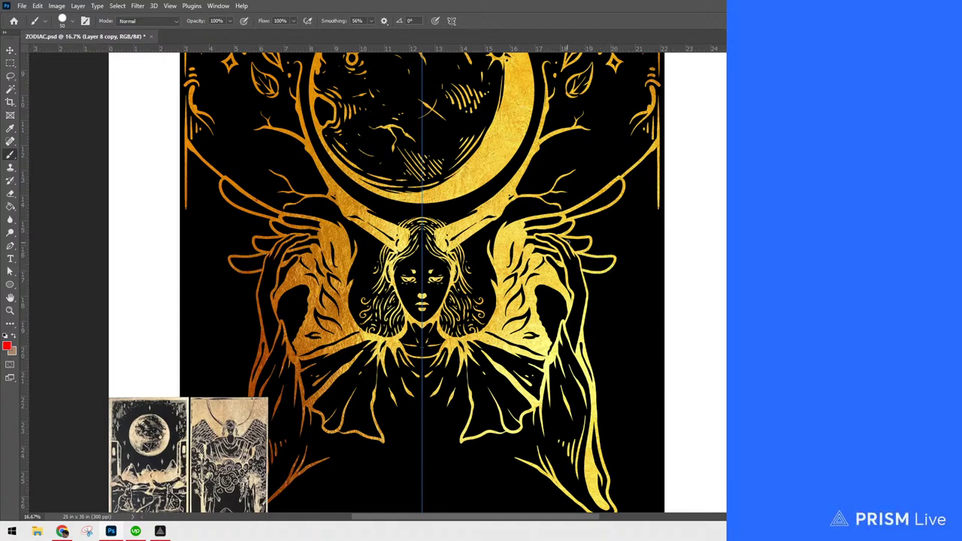
click(371, 20)
drag(372, 32, 381, 32)
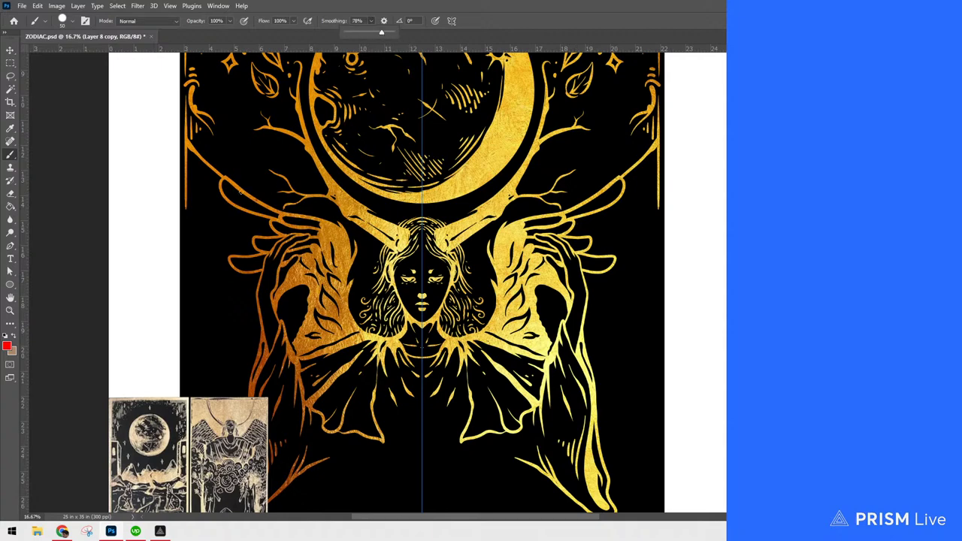
Try adding inner detail strokes inside the long upper feather, following its curve toward the tip
drag(278, 216, 249, 203)
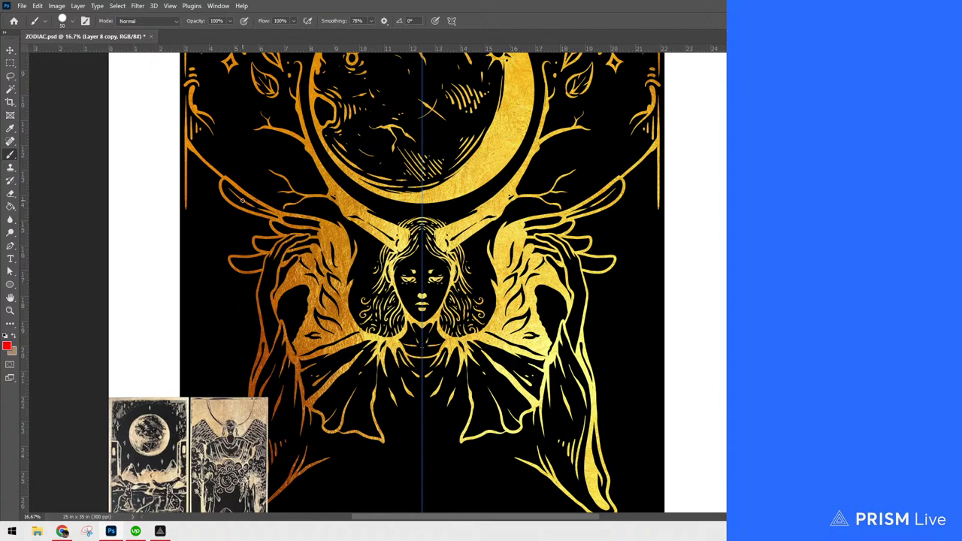
drag(233, 195, 223, 185)
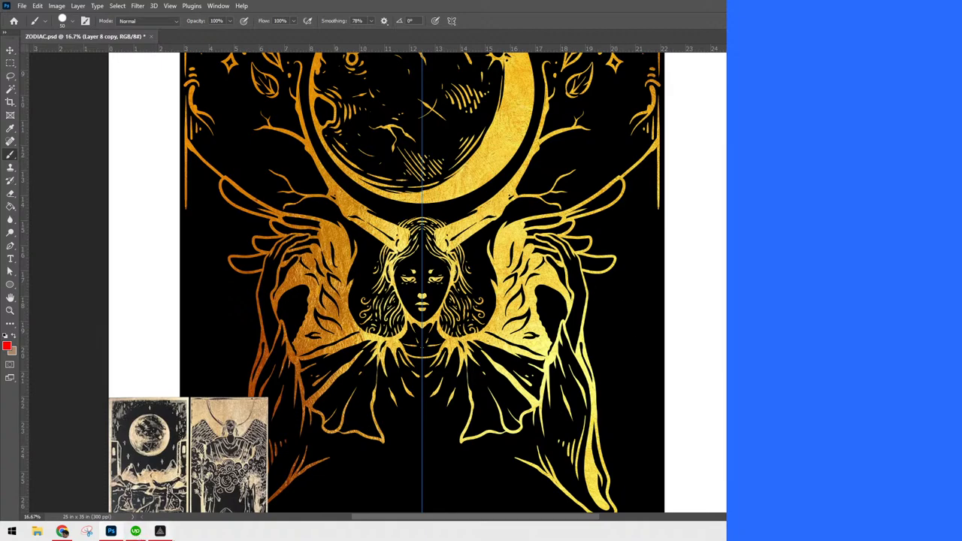
Examine the overall composition of the card, from the moon and corner ornaments down to the draped sleeves
scroll(641, 268, up, 3)
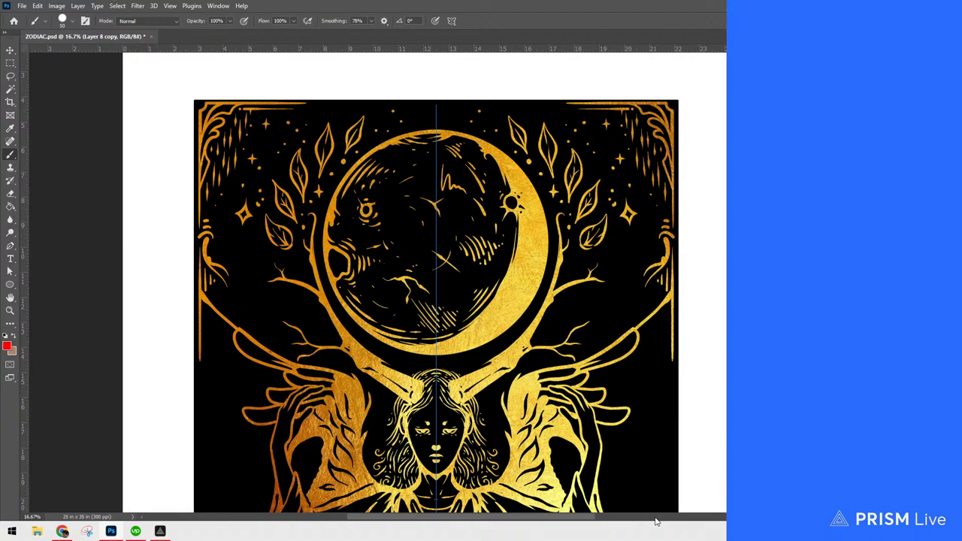
key(ctrl+minus)
key(ctrl+minus)
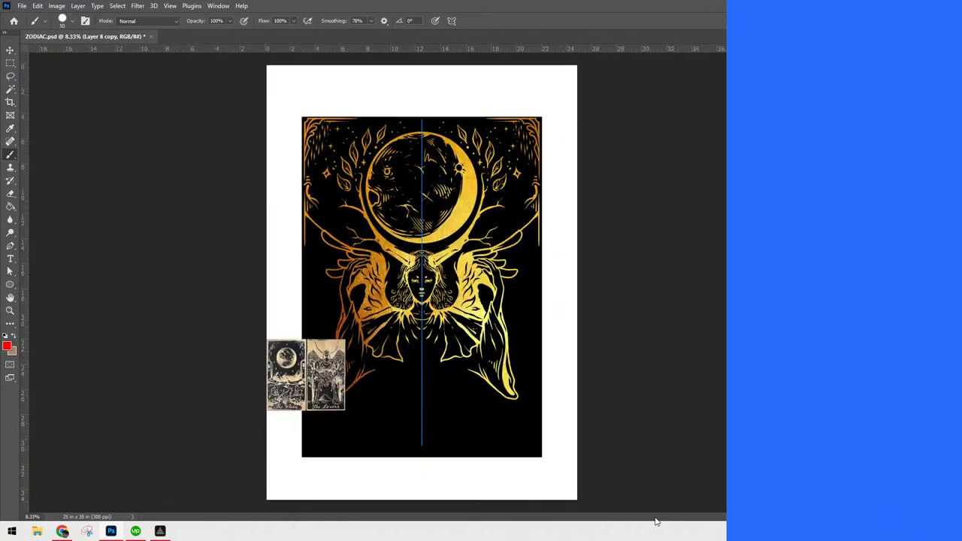
key(ctrl+minus)
key(ctrl+plus)
key(ctrl+plus)
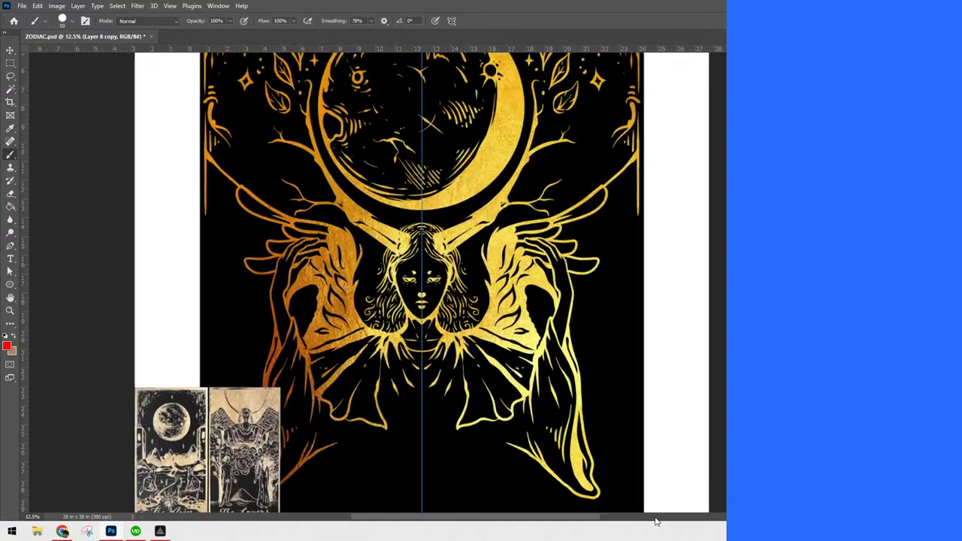
key(ctrl+plus)
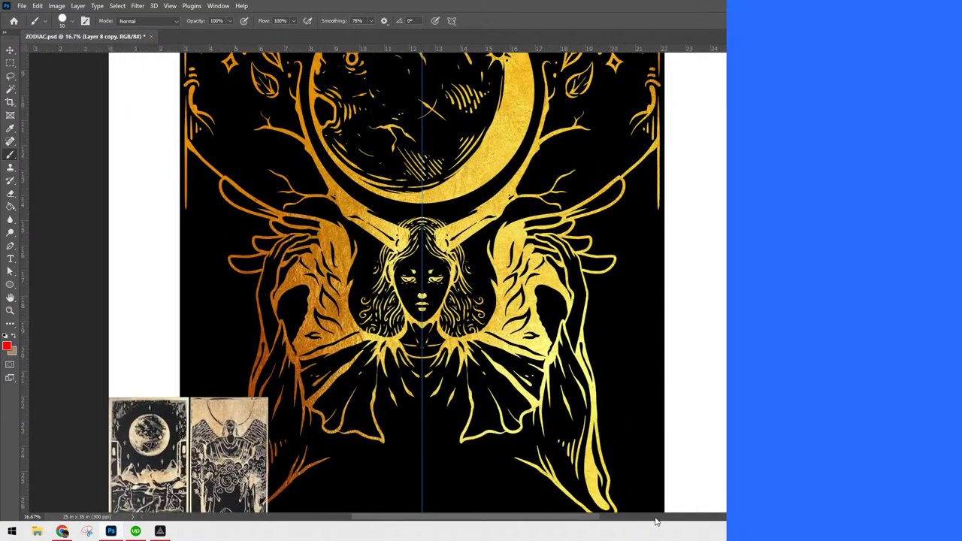
mouse_move(627, 275)
mouse_down()
mouse_move(651, 359)
mouse_move(644, 398)
mouse_move(690, 451)
mouse_move(679, 406)
mouse_up()
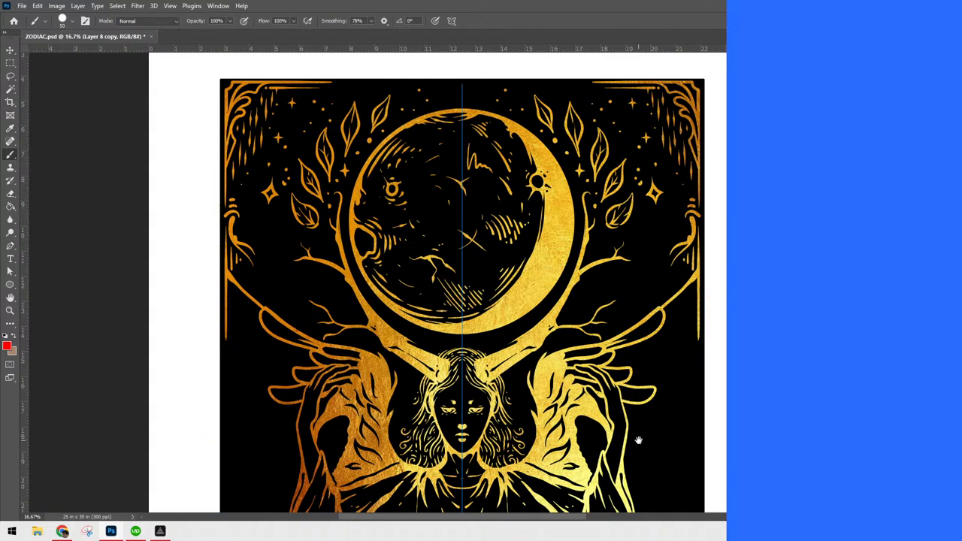
drag(636, 441, 680, 251)
drag(675, 309, 638, 399)
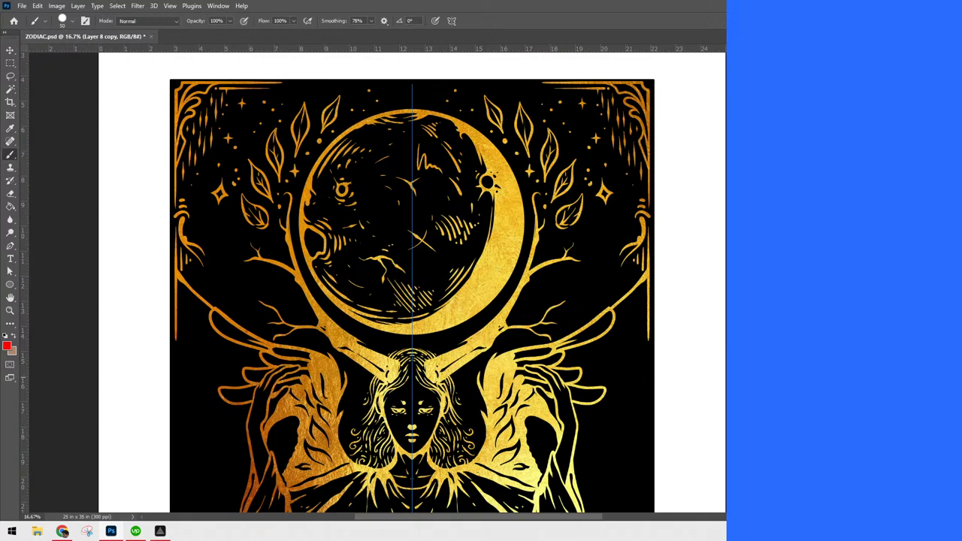
Turn off symmetry painting and paint a tall hollow four-pointed star with a smaller star above it, beside the antler on the crescent side
click(451, 21)
click(494, 34)
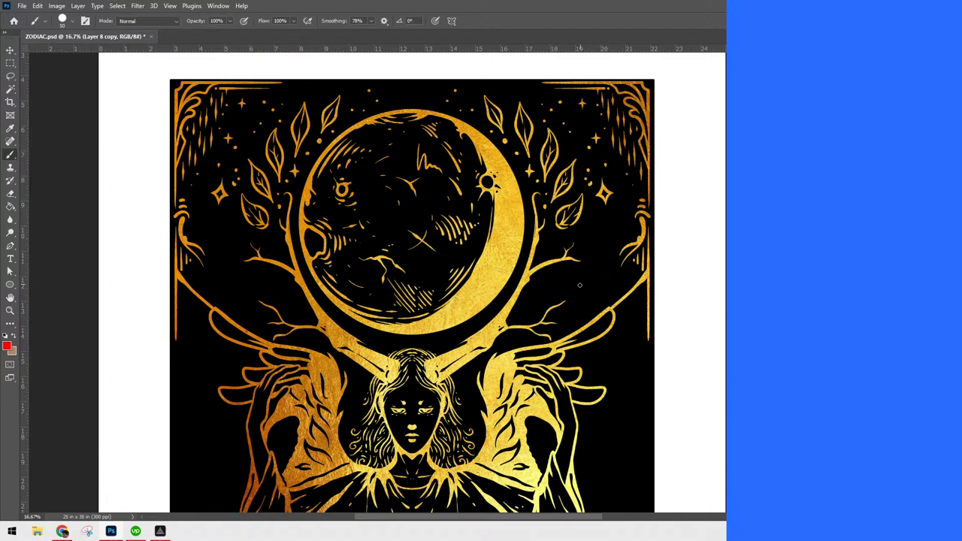
mouse_move(596, 228)
mouse_down()
mouse_move(603, 257)
mouse_move(588, 259)
mouse_move(599, 279)
mouse_move(602, 266)
mouse_move(600, 281)
mouse_up()
mouse_move(617, 214)
mouse_down()
mouse_move(618, 187)
mouse_move(619, 217)
mouse_up()
key(ctrl+minus)
key(ctrl+minus)
key(ctrl+plus)
key(ctrl+plus)
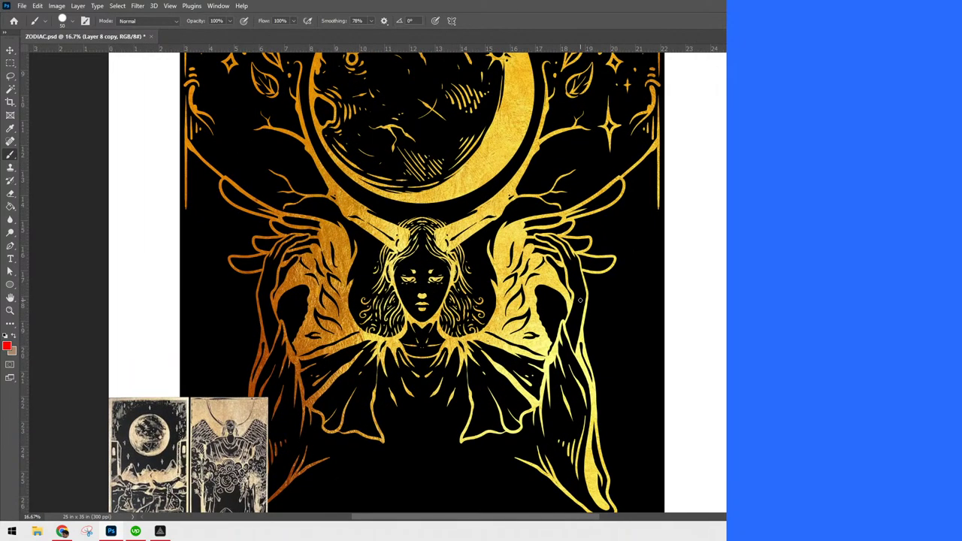
Check the reference photo on Layer 1 behind the artwork
key(ctrl+v)
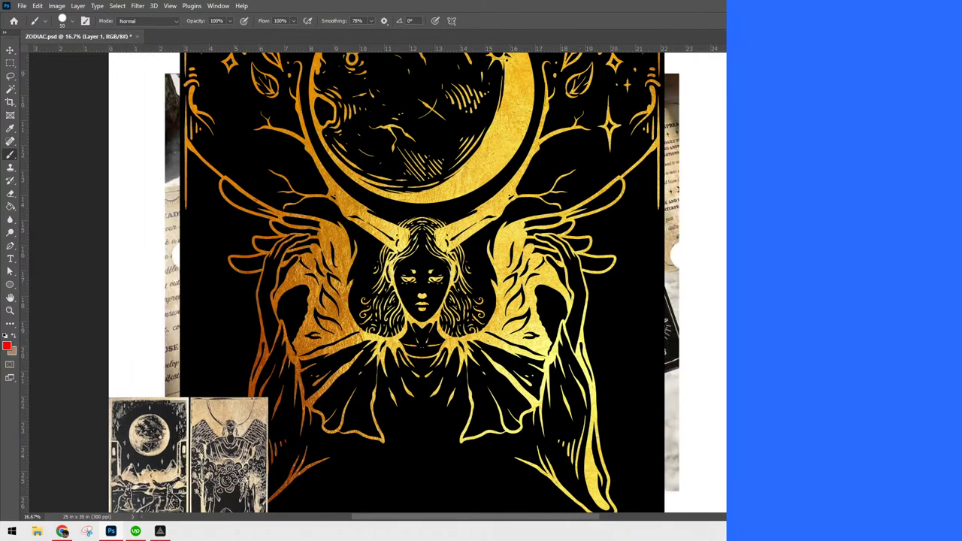
key(ctrl+shift+bracketright)
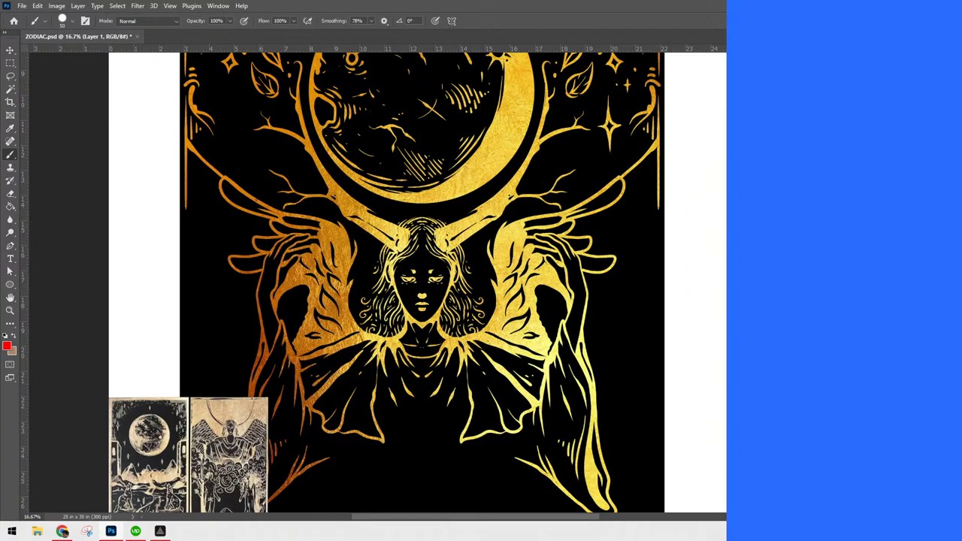
drag(630, 320, 666, 288)
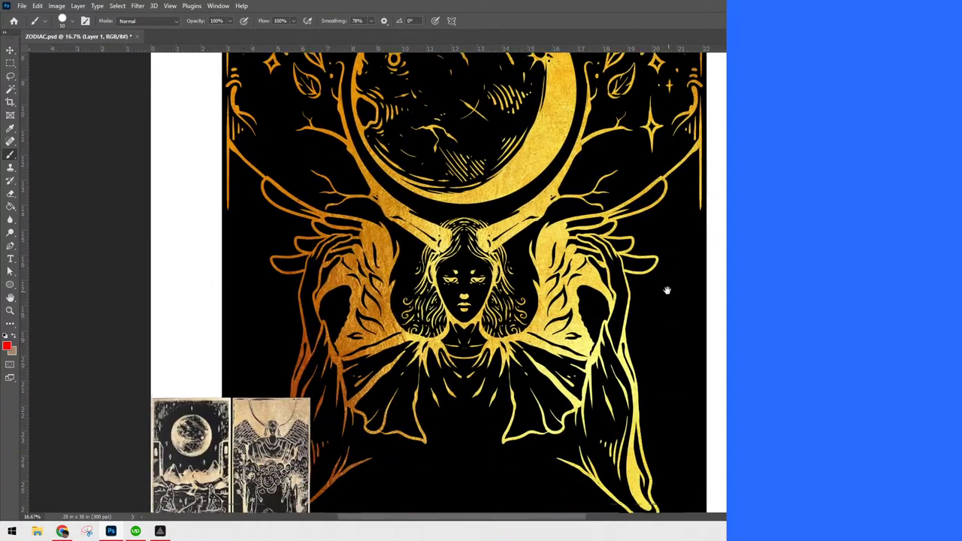
drag(669, 368, 679, 399)
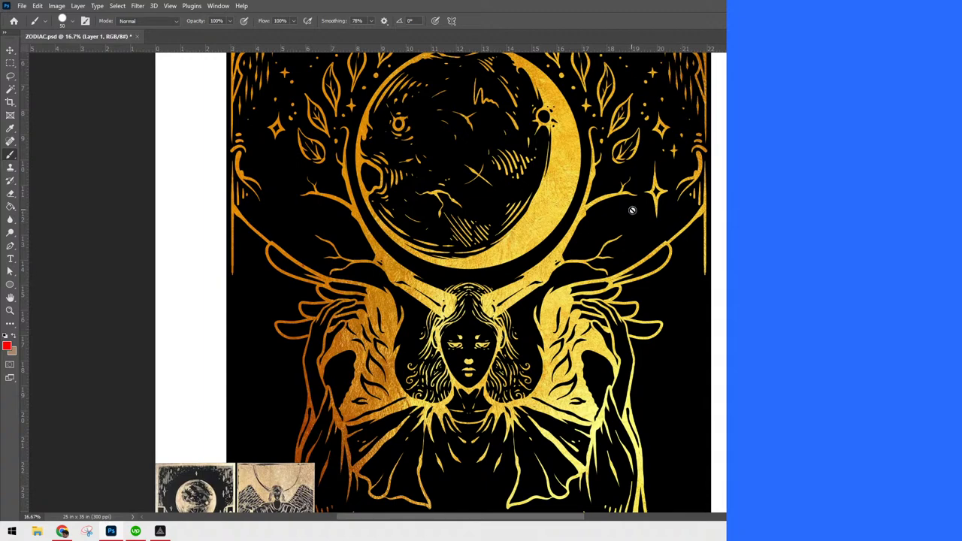
Select Layer 8 copy and paint a tall four-pointed star and small dots beside the antler opposite the crescent
key(alt+bracketright)
mouse_move(287, 162)
mouse_down()
mouse_move(263, 184)
mouse_move(286, 153)
mouse_move(287, 177)
mouse_move(304, 184)
mouse_move(276, 184)
mouse_move(296, 179)
mouse_move(288, 214)
mouse_up()
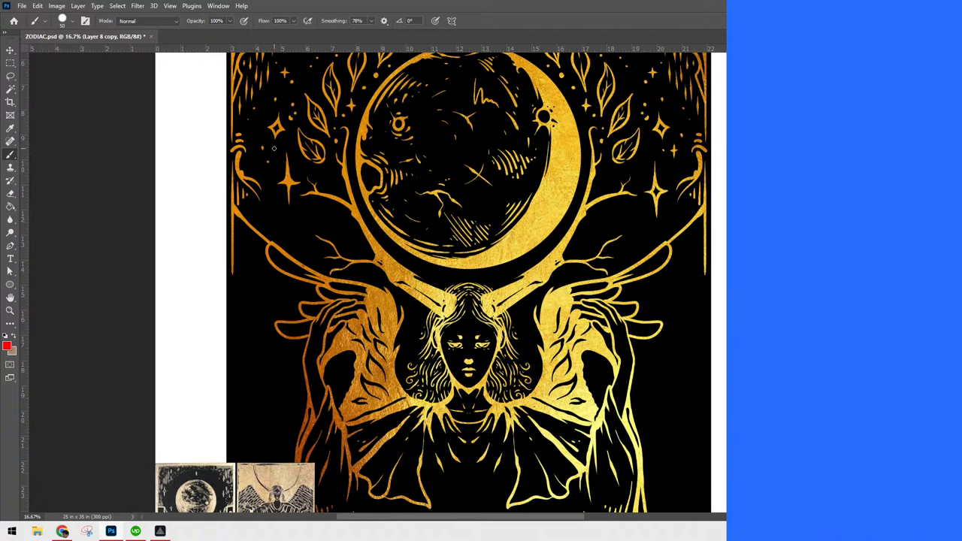
Examine how the added stars balance the sky around the moon and antlers in the full composition
scroll(680, 339, down, 1)
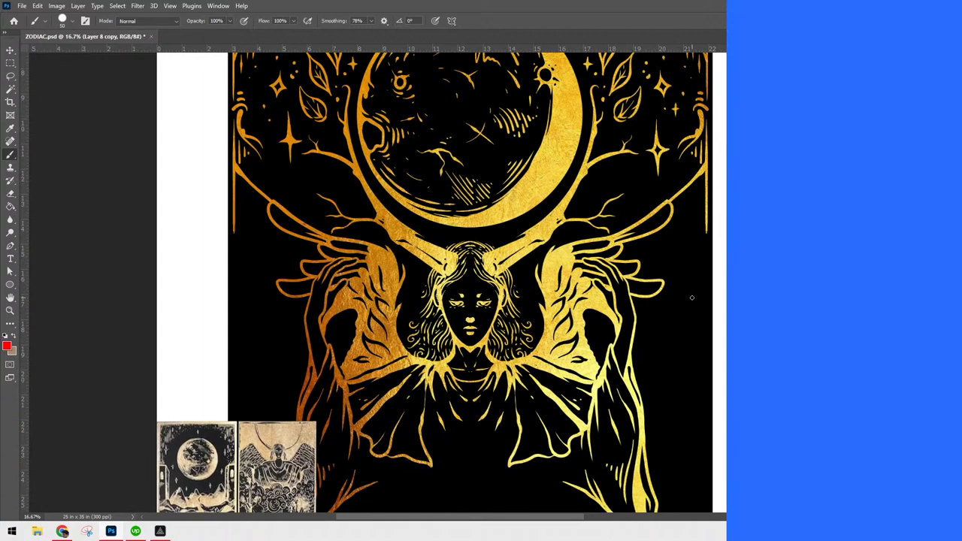
mouse_move(696, 254)
mouse_down()
mouse_move(712, 396)
mouse_move(714, 378)
mouse_up()
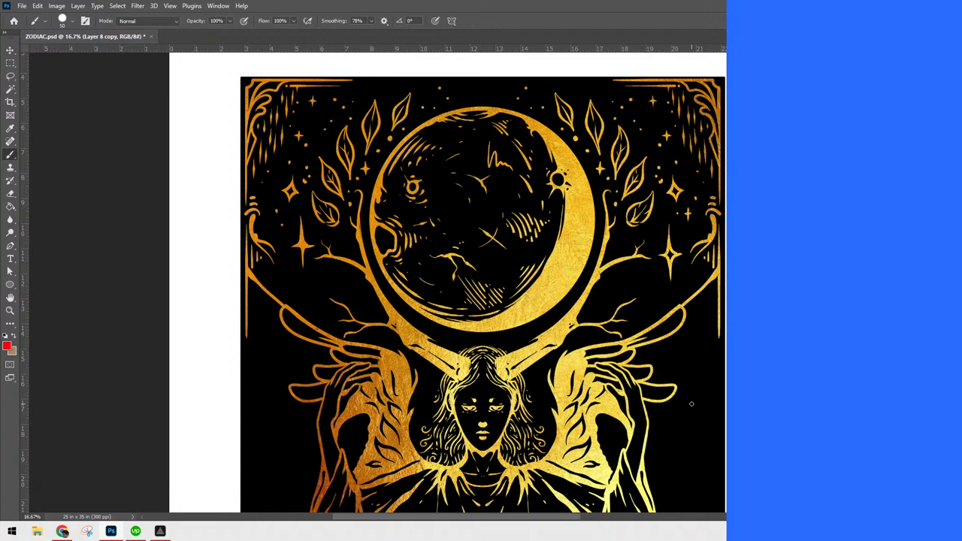
key(ctrl+minus)
key(ctrl+minus)
key(ctrl+minus)
key(ctrl+plus)
key(ctrl+plus)
key(ctrl+plus)
drag(652, 303, 697, 409)
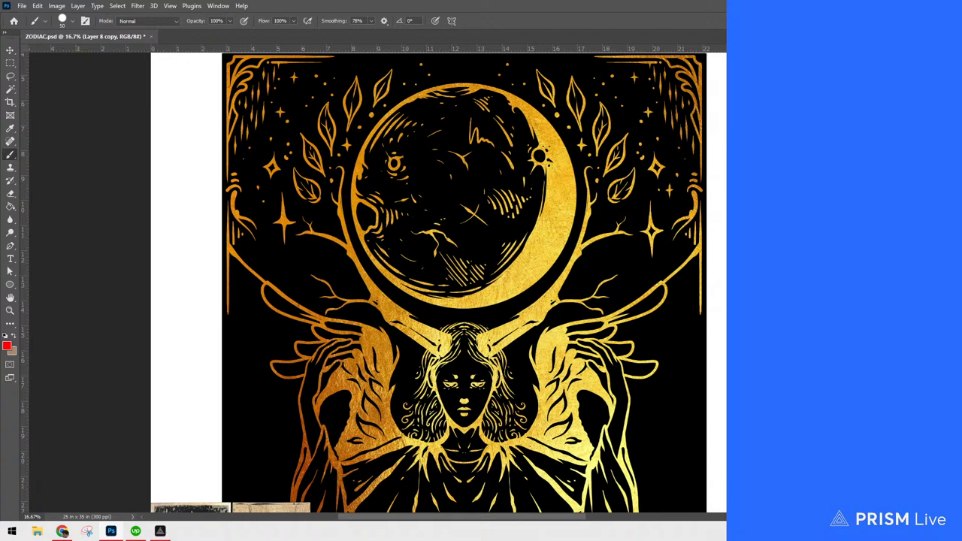
Release the gold texture on Layer 5 from the artwork and clip it to the artwork again
key(ctrl+shift+z)
key(ctrl+shift+z)
key(ctrl+shift+z)
key(ctrl+shift+z)
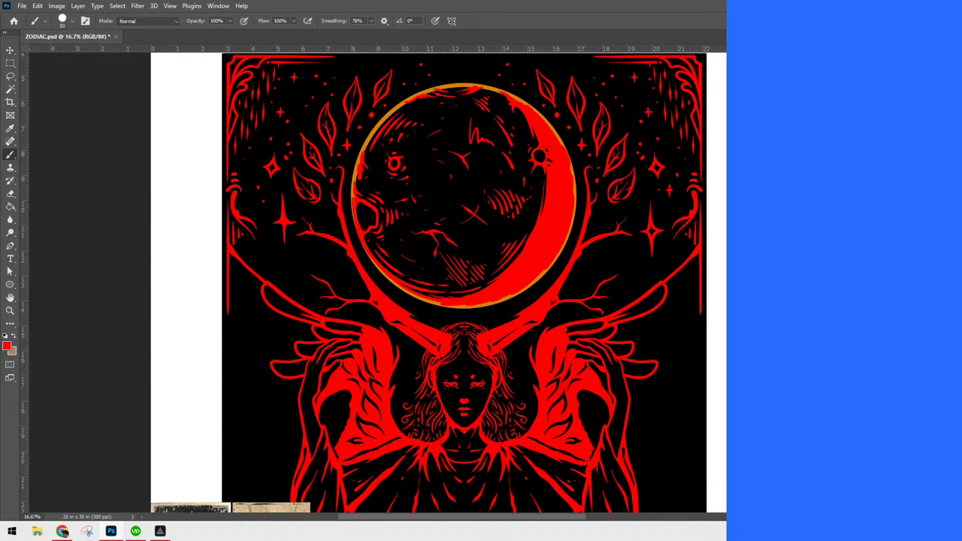
click(864, 376)
click(812, 361)
click(864, 361)
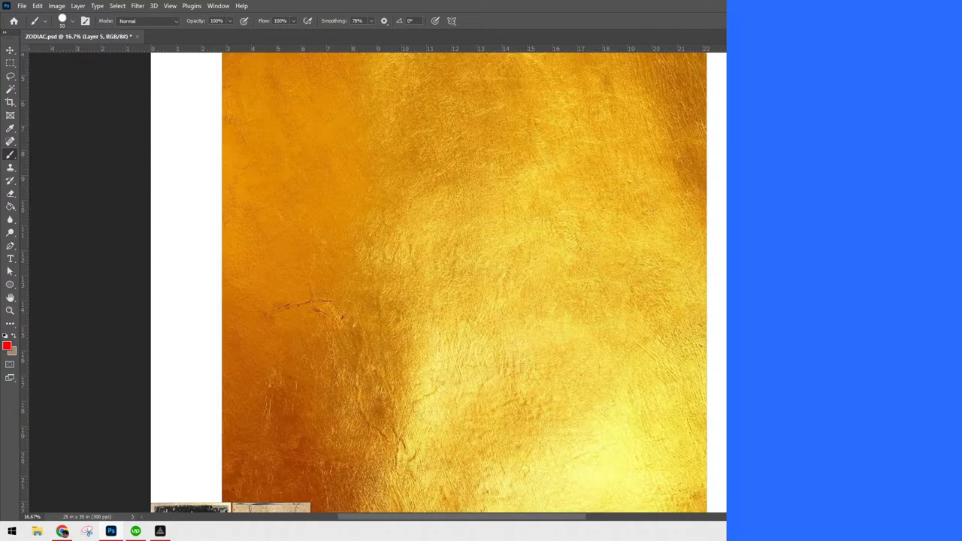
click(812, 376)
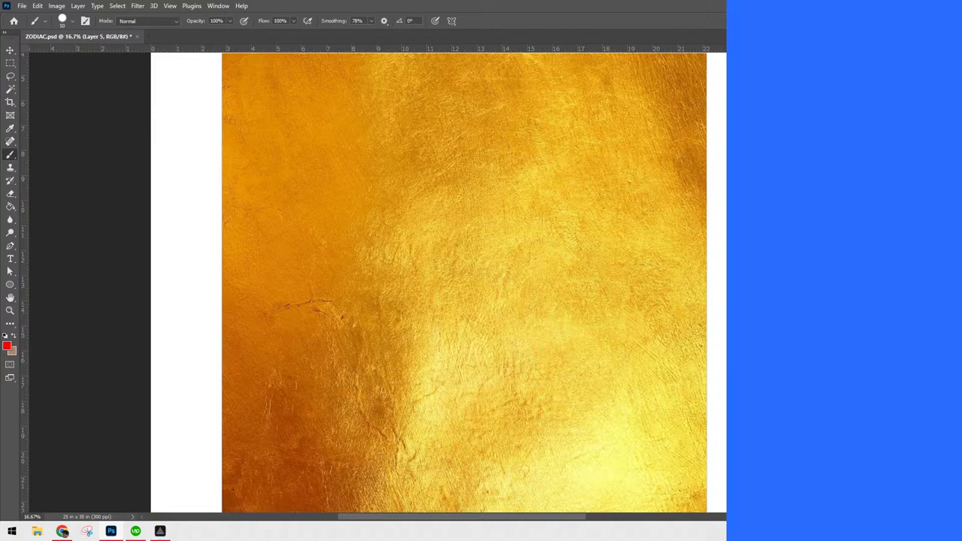
click(864, 376)
click(865, 361)
key(ctrl+alt+g)
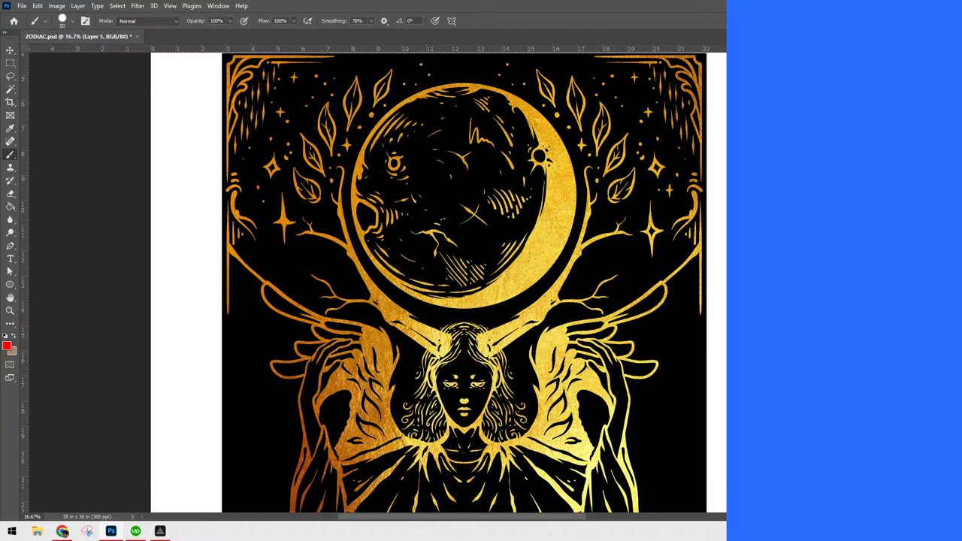
Duplicate Layer 8 copy and turn on vertical symmetry for the brush
click(864, 376)
key(ctrl+j)
click(452, 20)
click(484, 59)
key(Return)
Enlarge the brush to 600 px and reapply the vertical symmetry axis through the centre of the canvas
key(bracketright)
key(bracketright)
key(bracketright)
key(bracketright)
key(bracketright)
key(bracketright)
key(bracketright)
key(bracketright)
key(bracketright)
key(bracketright)
key(bracketright)
key(bracketright)
click(452, 21)
click(478, 58)
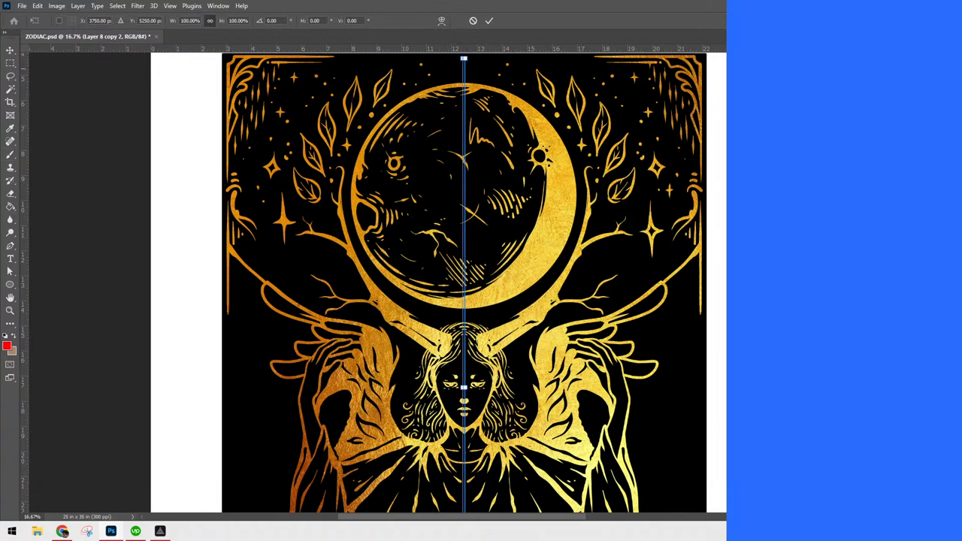
key(Return)
Switch to the Hard Round brush at 700 px and stamp a mirrored gold disc over each long feather above the hands
click(72, 22)
click(194, 154)
click(643, 20)
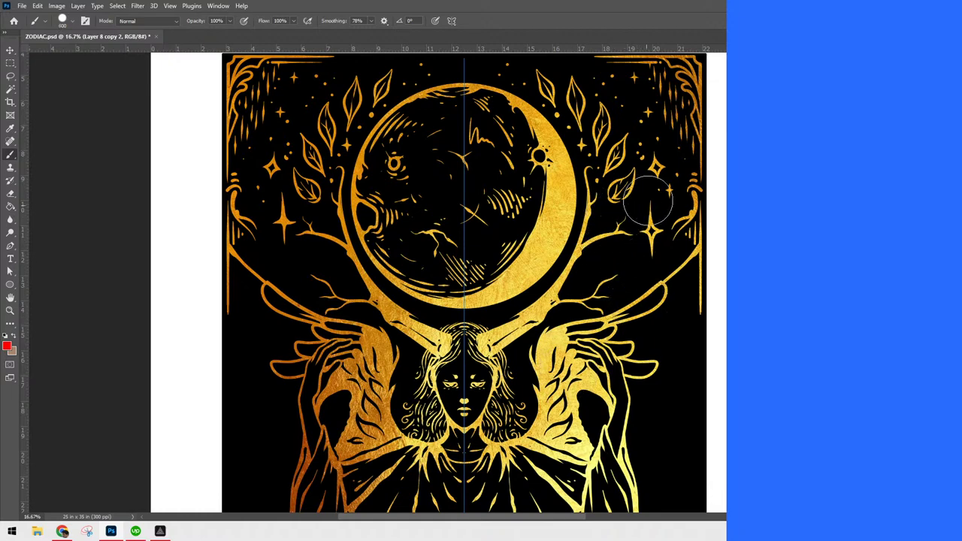
key(bracketright)
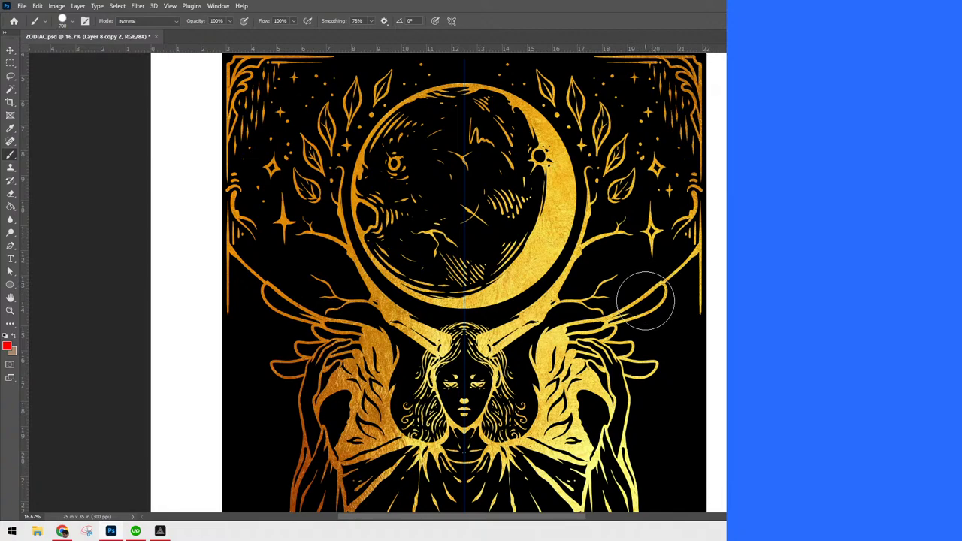
click(640, 311)
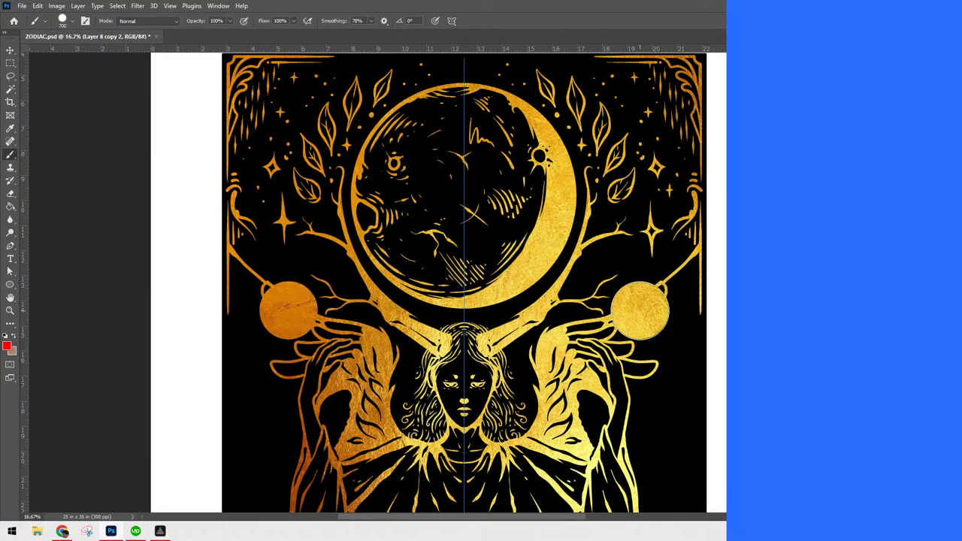
Cut a concentric 600 px hole out of the gold discs, leaving a thin ring above each hand
key(ctrl+plus)
drag(674, 316, 443, 261)
key(bracketleft)
key(bracketleft)
key(Tab)
key(Tab)
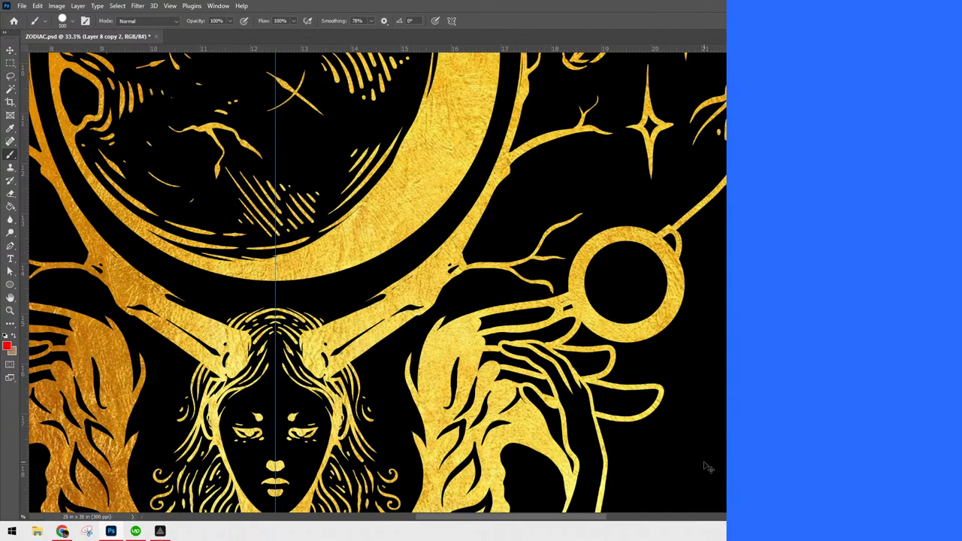
key(bracketright)
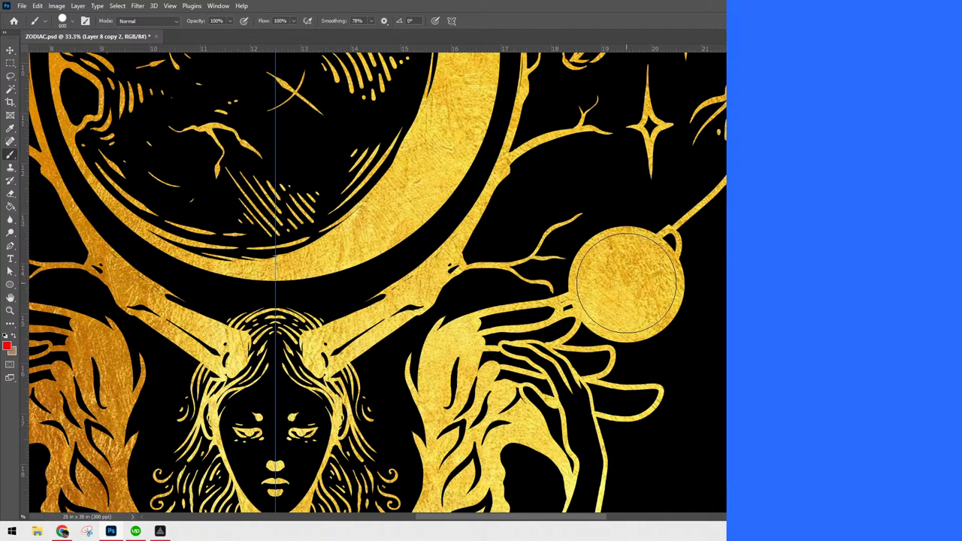
click(628, 282)
Switch to the Hard Round Pressure Size brush and reduce it to a fine size for detailing inside the rings
drag(528, 429, 604, 414)
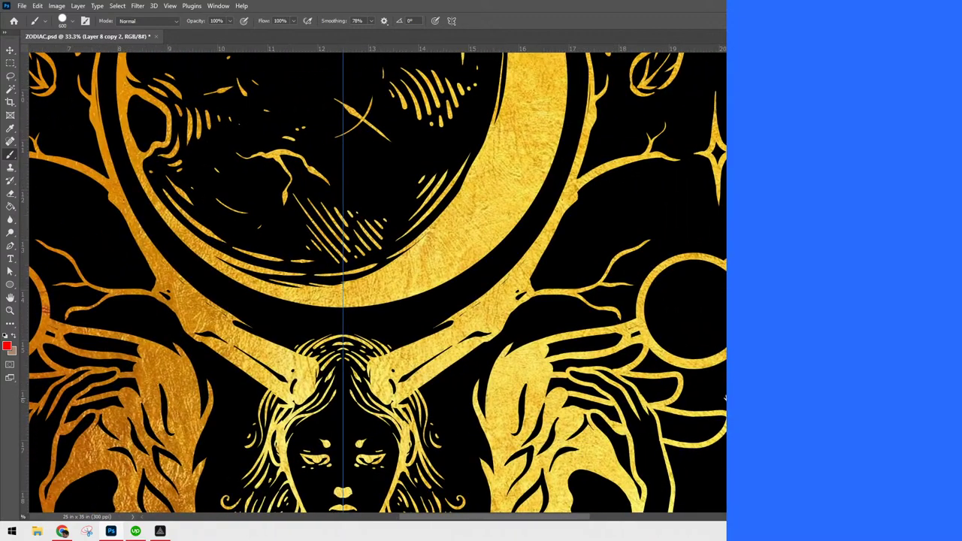
drag(703, 400, 664, 401)
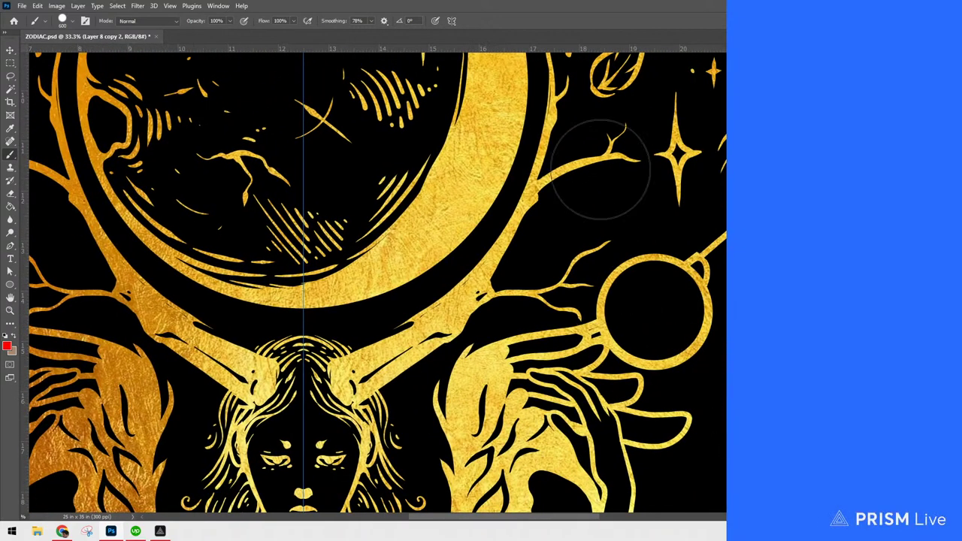
click(71, 20)
click(78, 200)
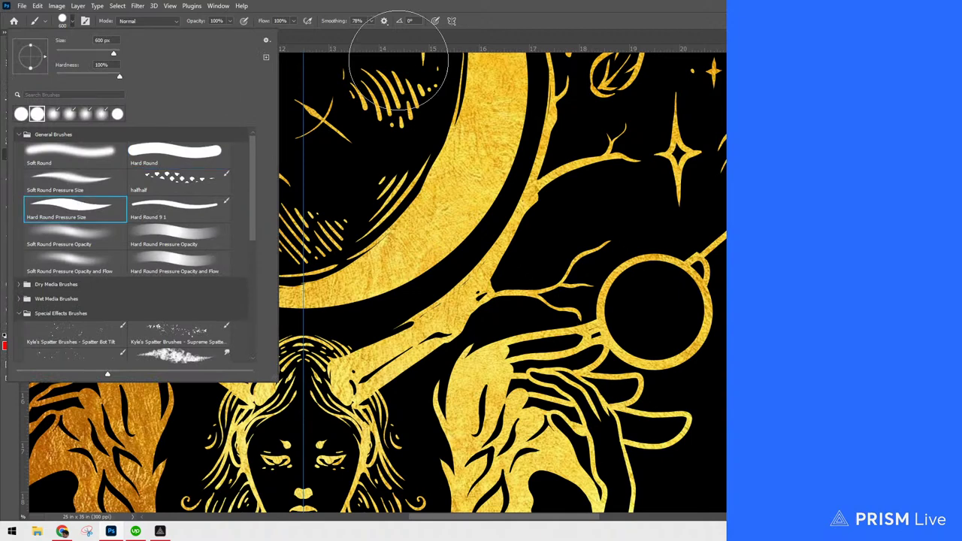
key(Return)
key(bracketleft)
key(bracketleft)
key(bracketleft)
key(bracketleft)
key(bracketleft)
key(bracketleft)
key(bracketleft)
key(bracketleft)
key(bracketleft)
key(bracketleft)
key(bracketleft)
key(bracketleft)
key(bracketleft)
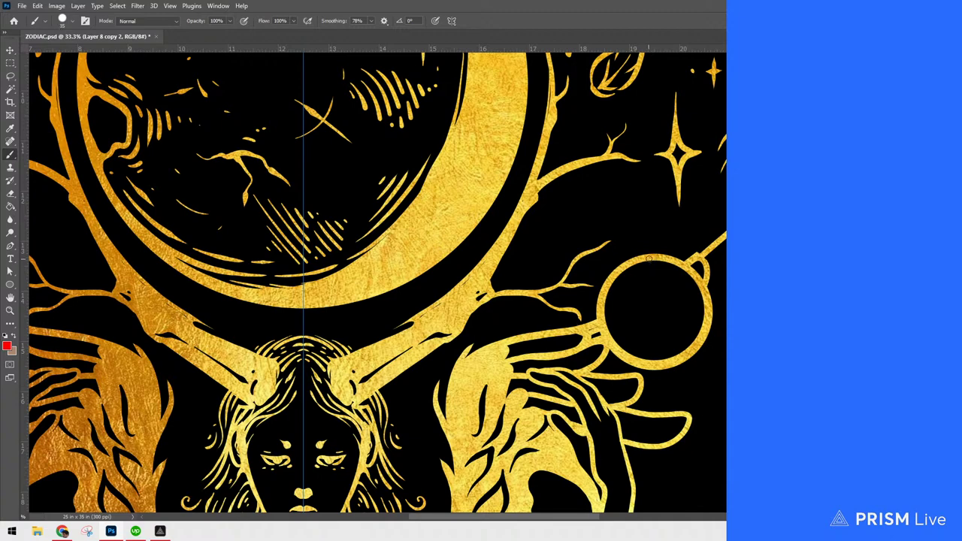
drag(648, 257, 615, 337)
key(ctrl+z)
drag(651, 257, 616, 340)
key(ctrl+z)
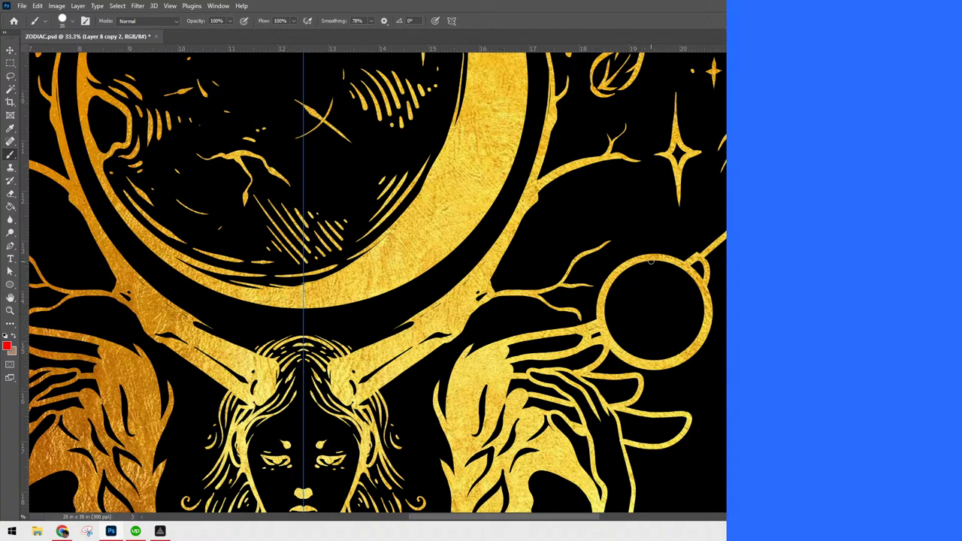
drag(651, 257, 609, 344)
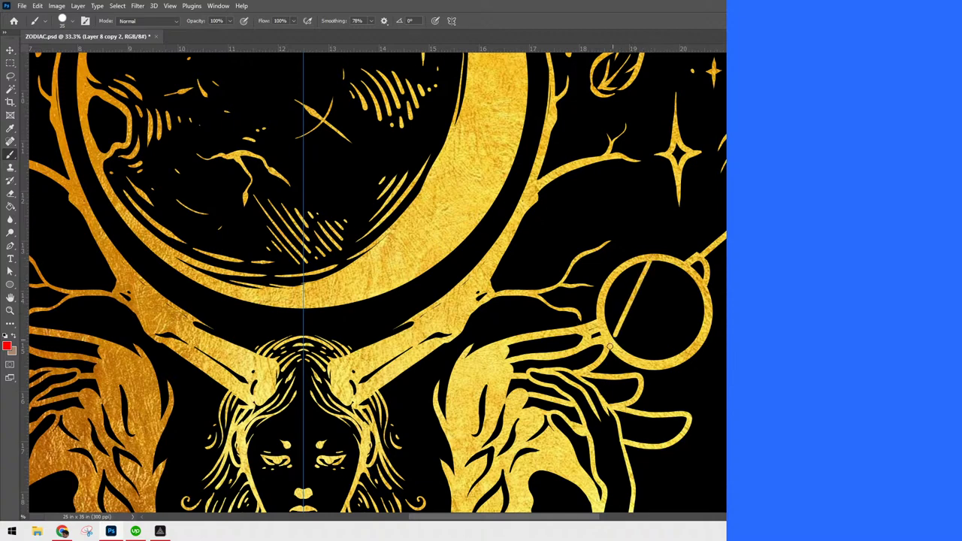
key(ctrl+z)
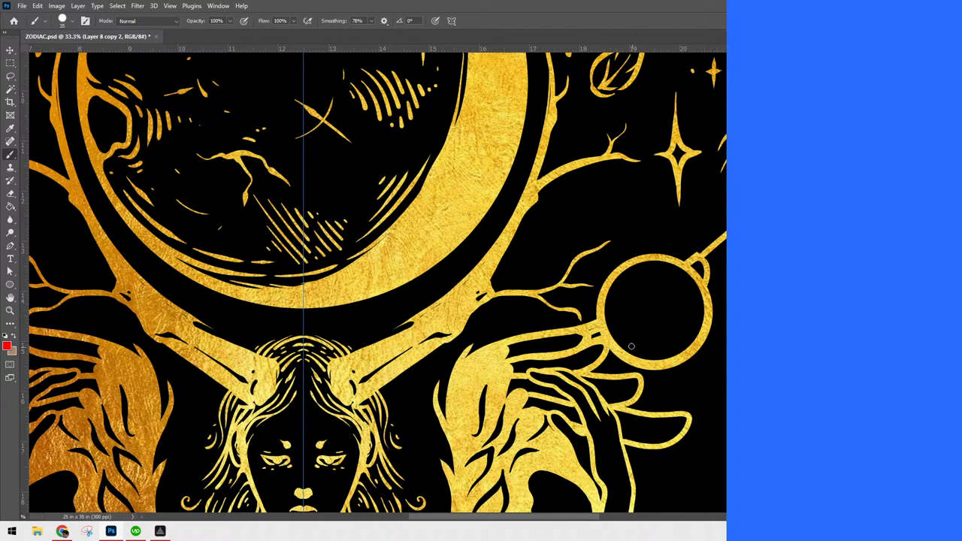
drag(610, 339, 707, 329)
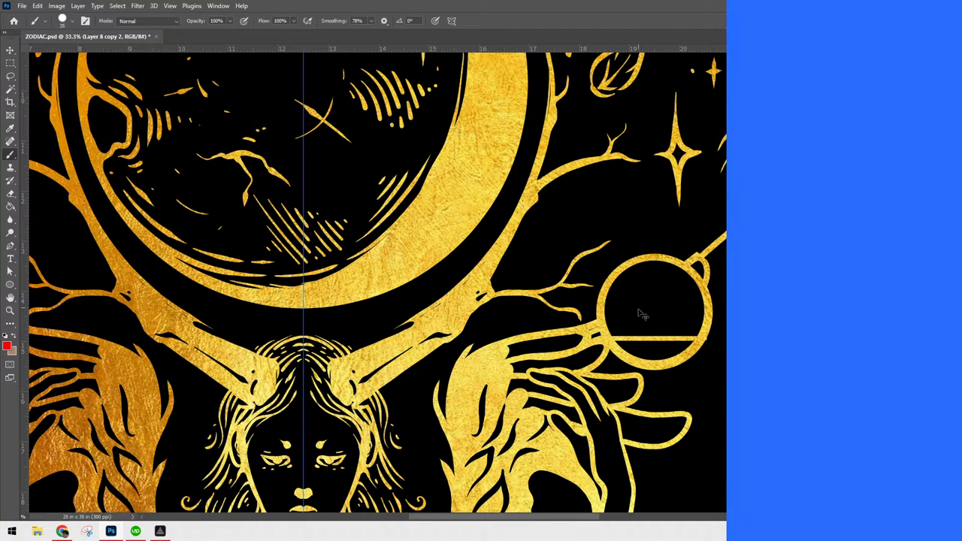
key(ctrl+z)
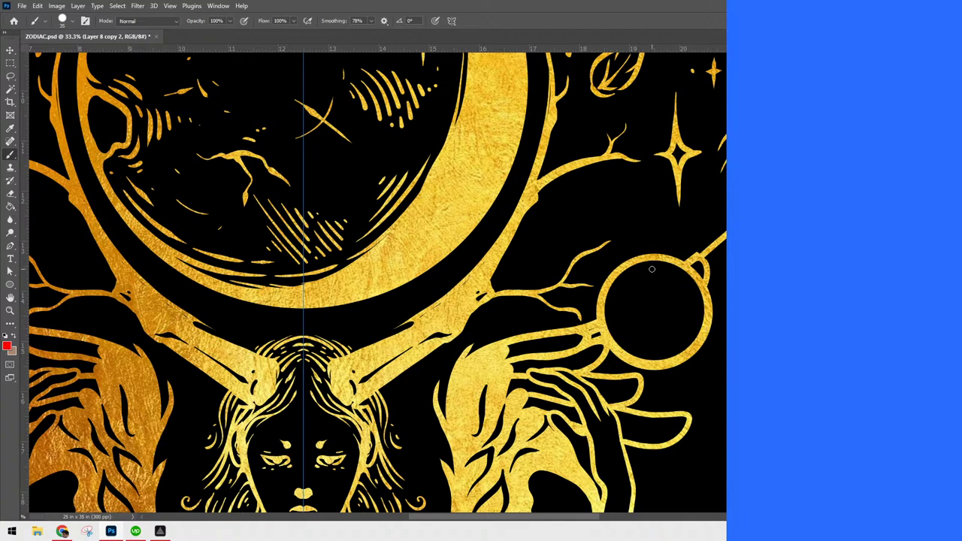
Target Layer 6 above the artwork and draw a straight mirrored line horizontally across the lower part of the rings
click(864, 406)
key(ctrl+alt+g)
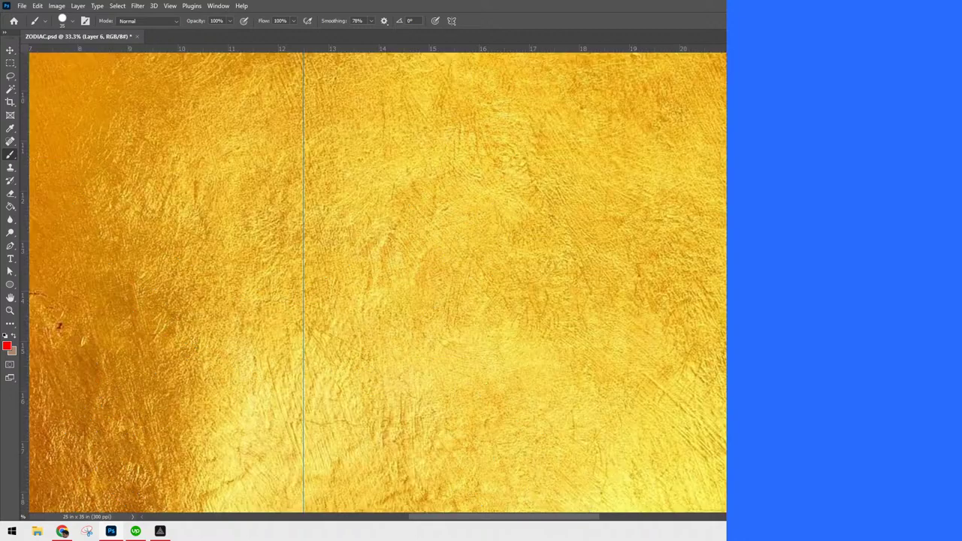
key(ctrl+z)
key(ctrl+shift+z)
key(ctrl+shift+z)
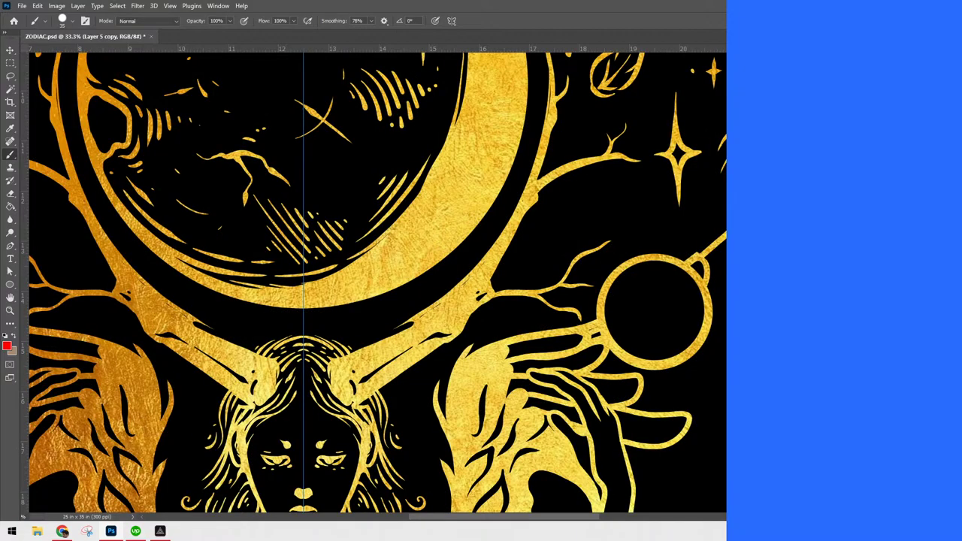
drag(604, 333, 711, 334)
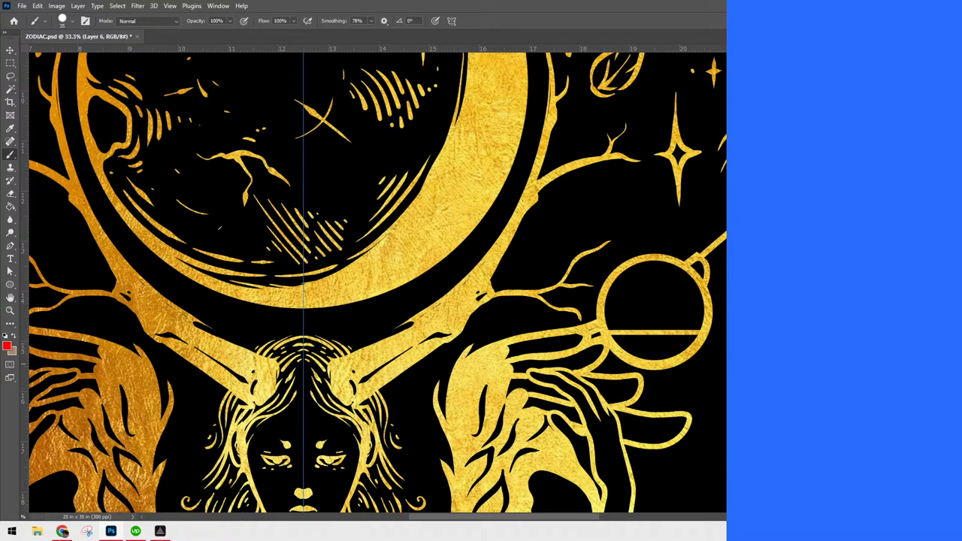
Hide the rulers, rotate the canvas view to 30° and draw the second side of the triangle inside the ring
key(ctrl+r)
key(r)
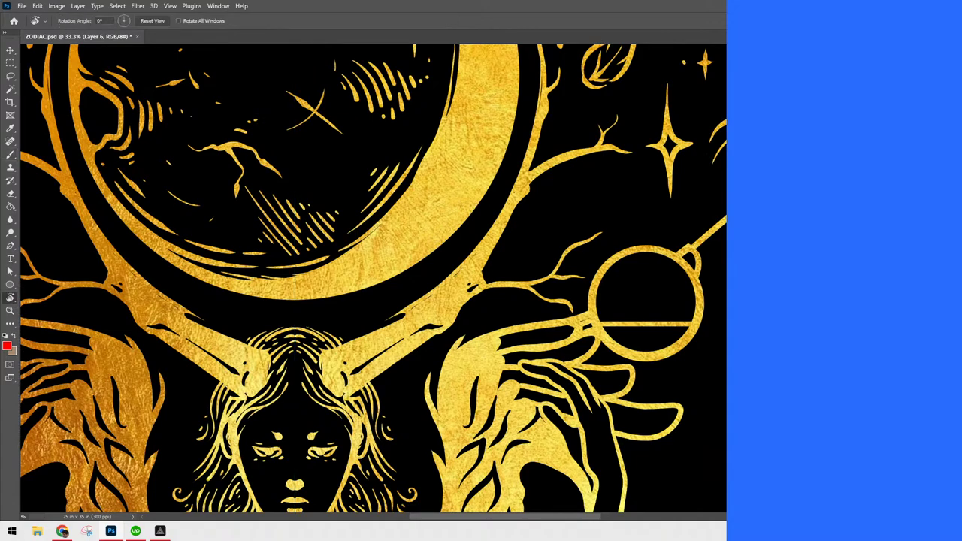
mouse_move(703, 163)
mouse_down()
mouse_move(722, 218)
mouse_move(706, 395)
mouse_move(720, 348)
mouse_move(713, 318)
mouse_move(716, 329)
mouse_up()
key(b)
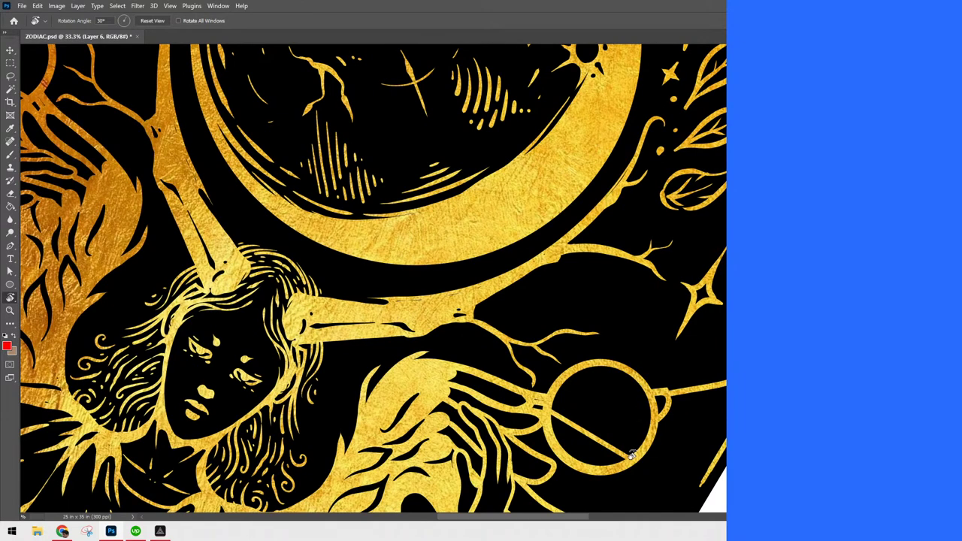
drag(629, 454, 623, 362)
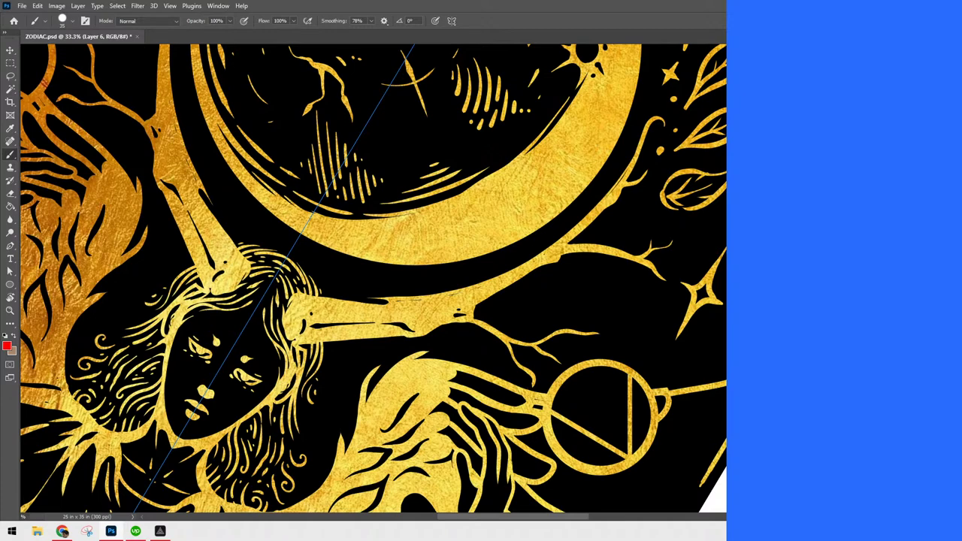
Set the canvas view rotation to -30° and return to the Brush tool
key(r)
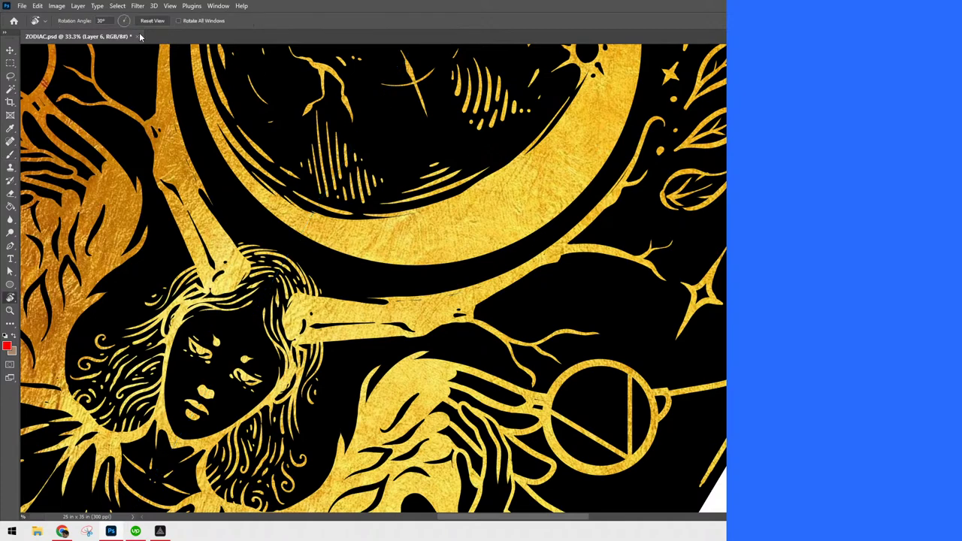
click(101, 20)
text(-15)
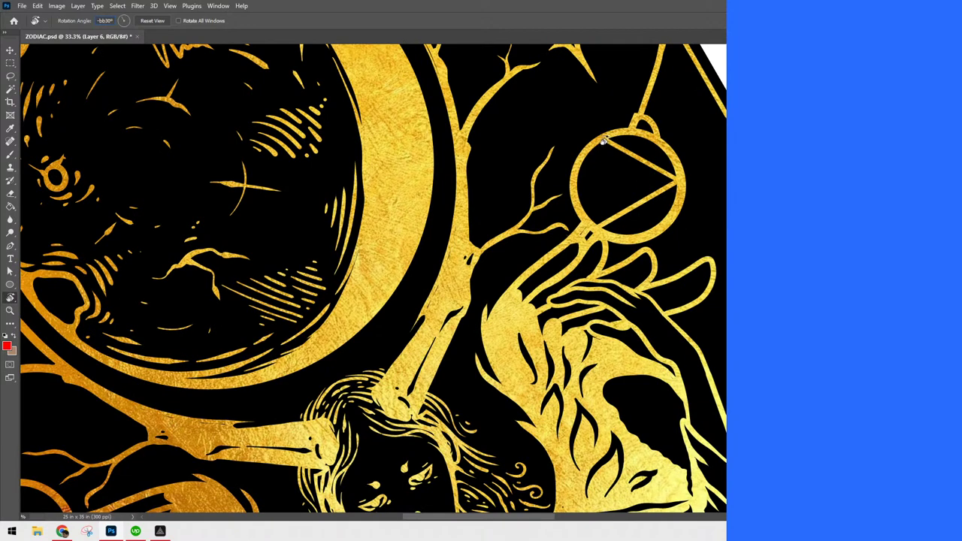
key(Return)
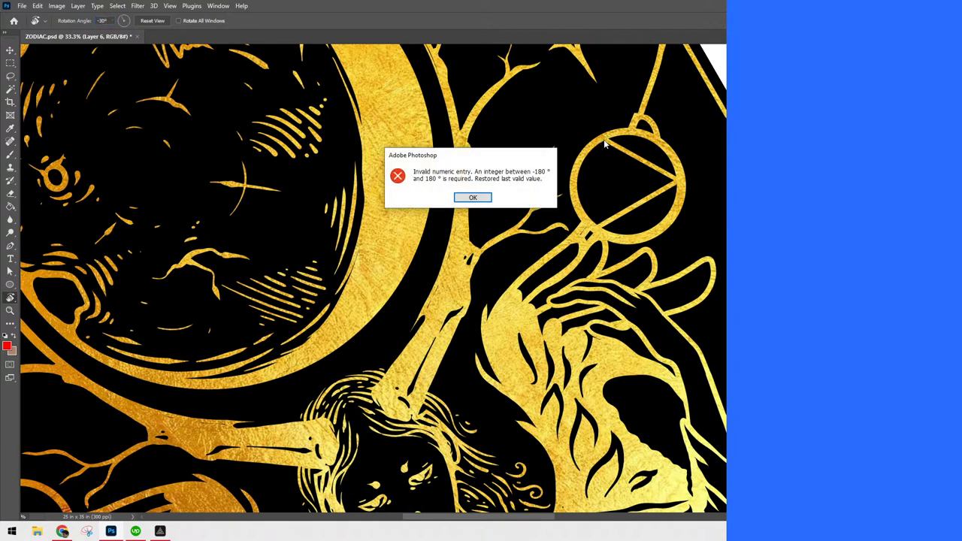
click(483, 199)
text(b)
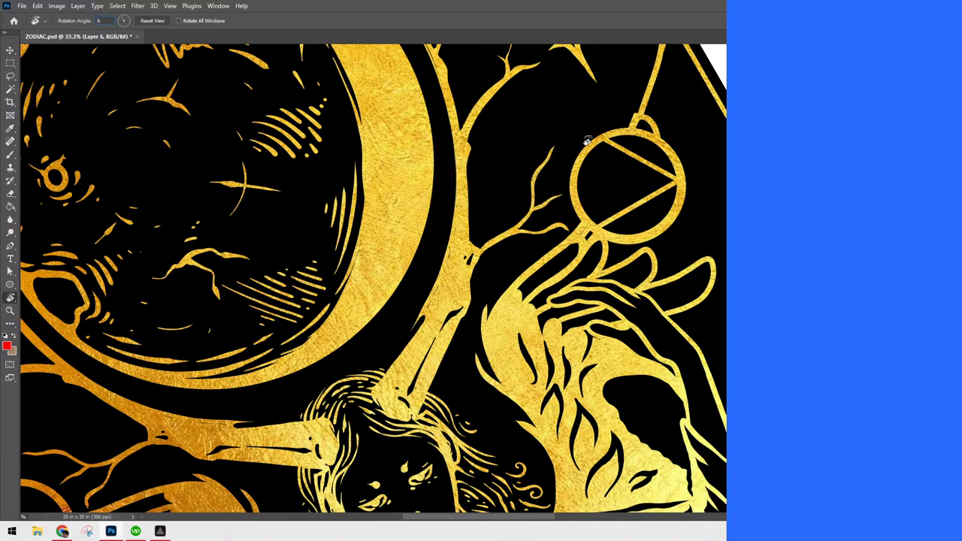
key(Return)
text(-30)
key(Return)
key(b)
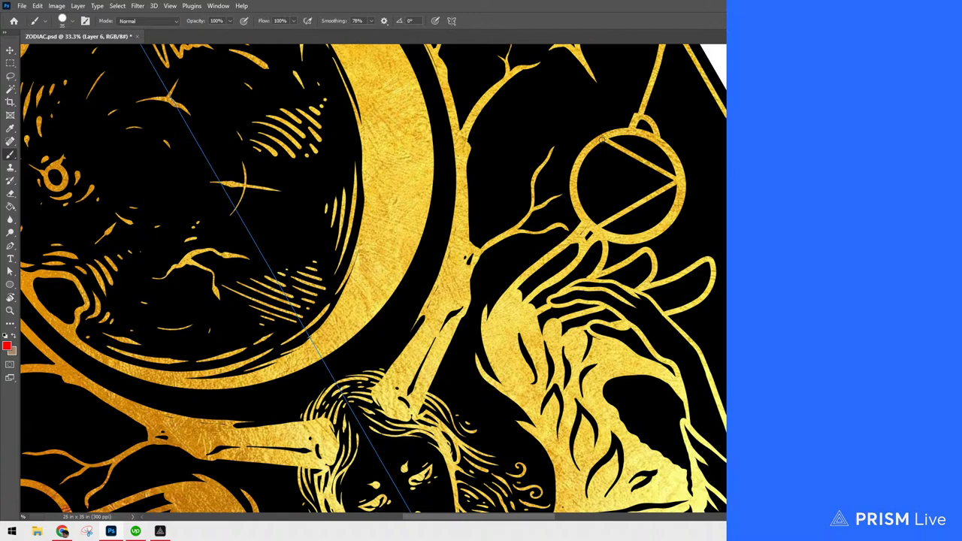
Draw the third side of the triangle inside the ring, redoing it once slightly further outward to close the corners
drag(602, 139, 599, 235)
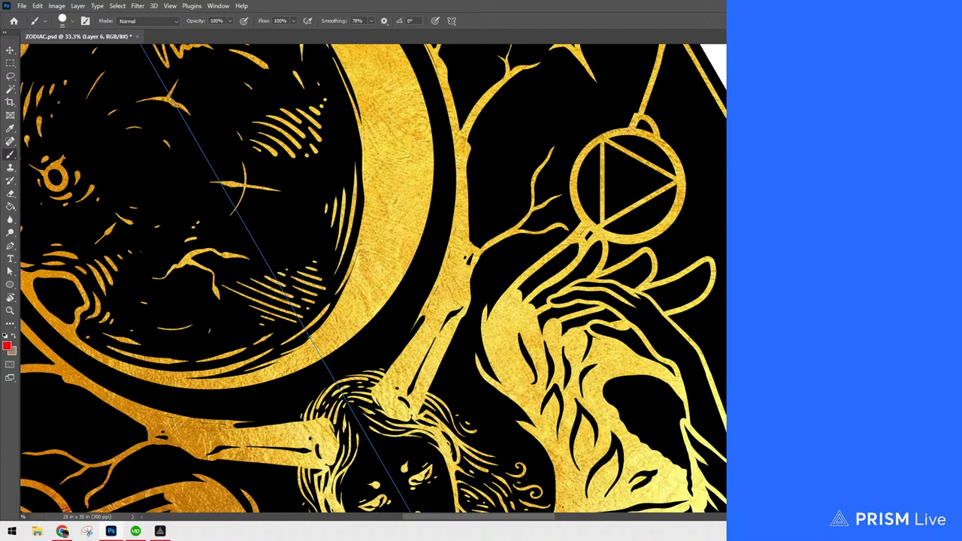
key(ctrl+z)
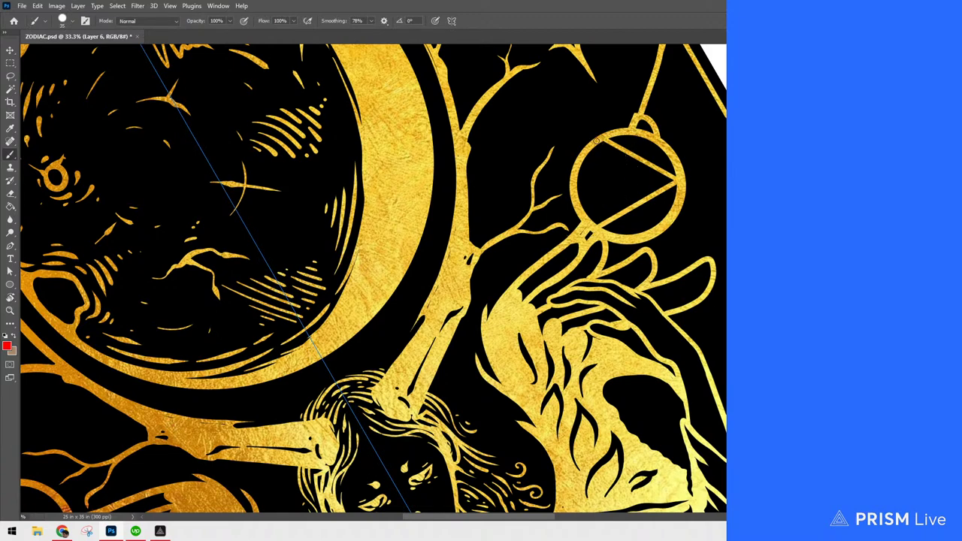
drag(596, 141, 595, 237)
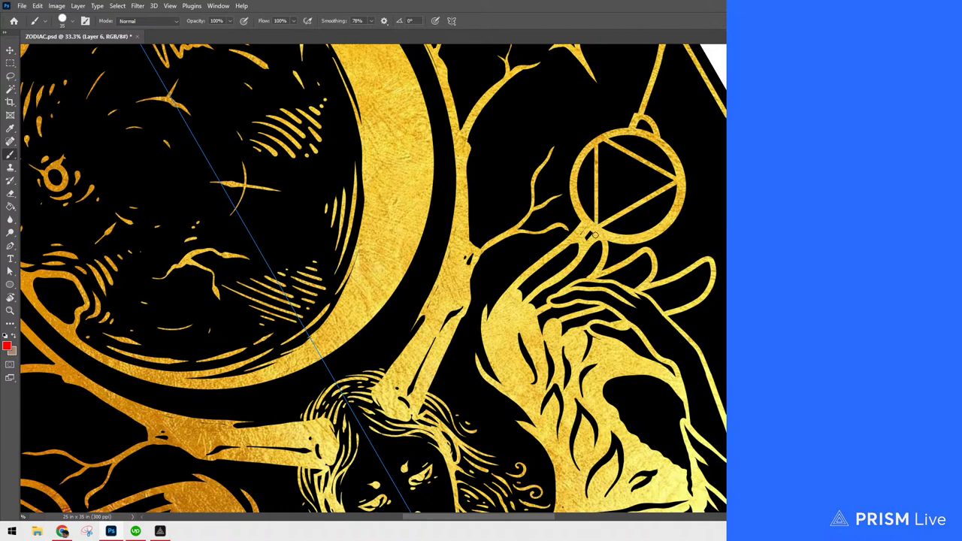
Set the canvas view rotation back to 0°
drag(775, 340, 725, 401)
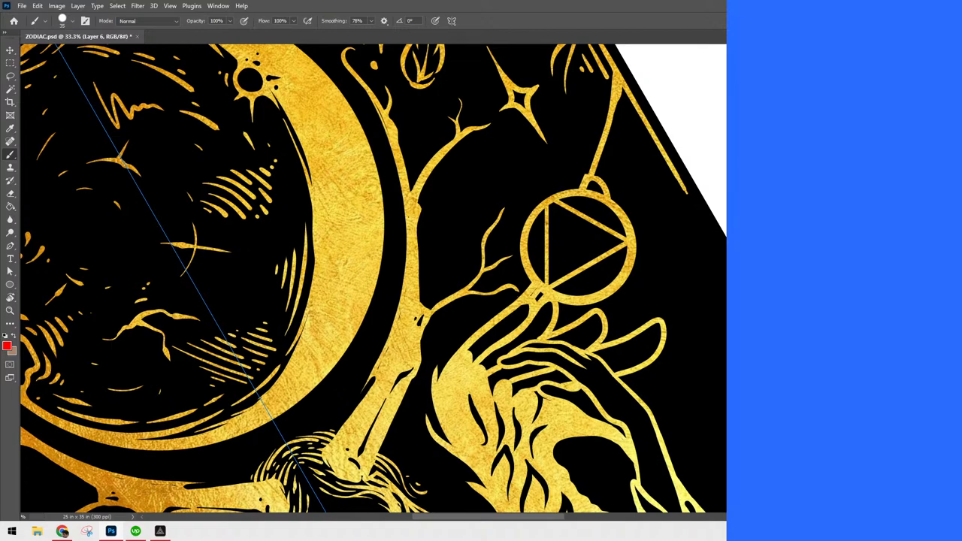
key(r)
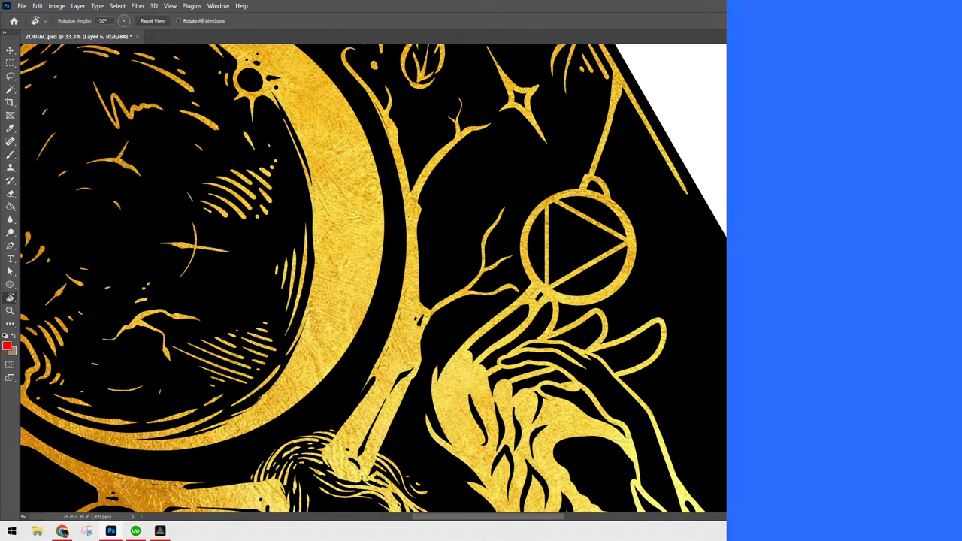
click(152, 21)
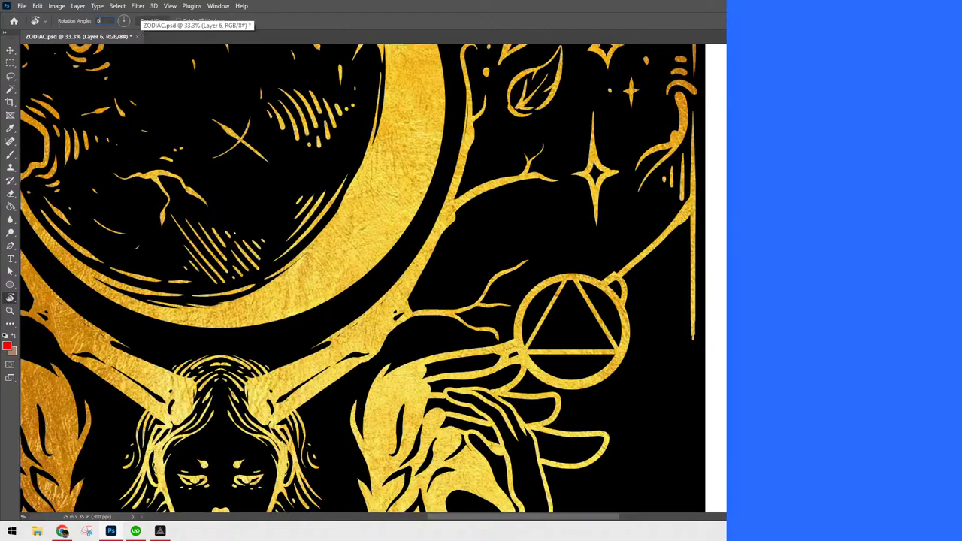
key(Return)
key(Return)
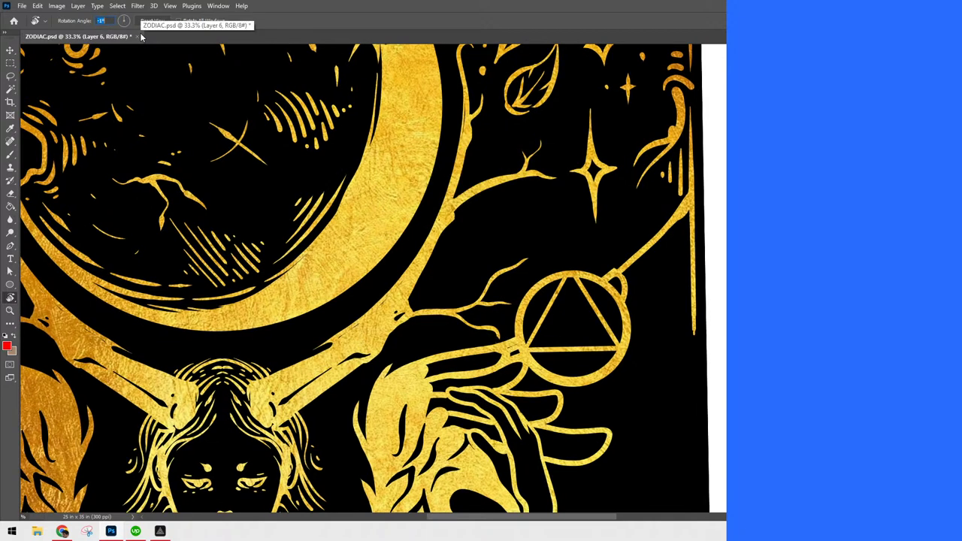
text(0)
key(Return)
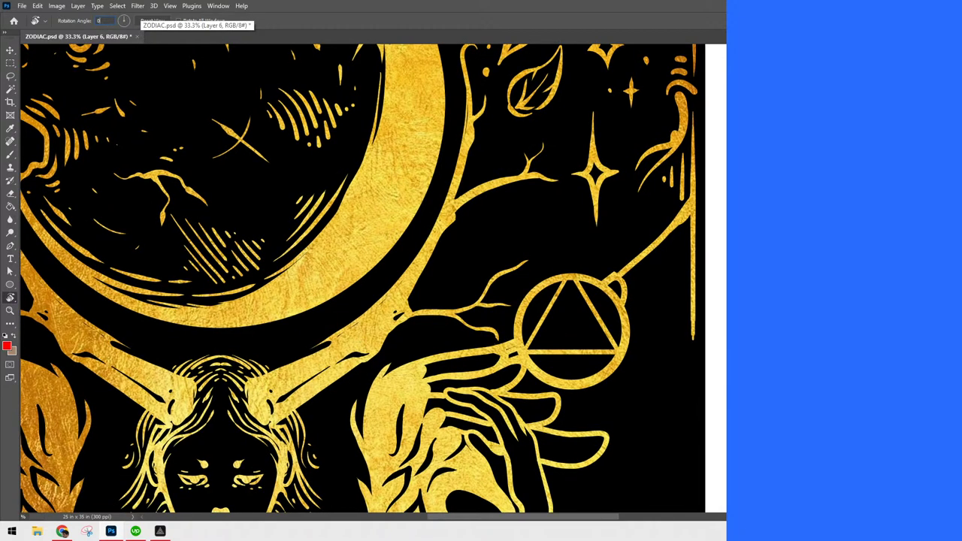
Duplicate the triangle layer, rotate the copy 180° and nudge it downward inside the rings
key(v)
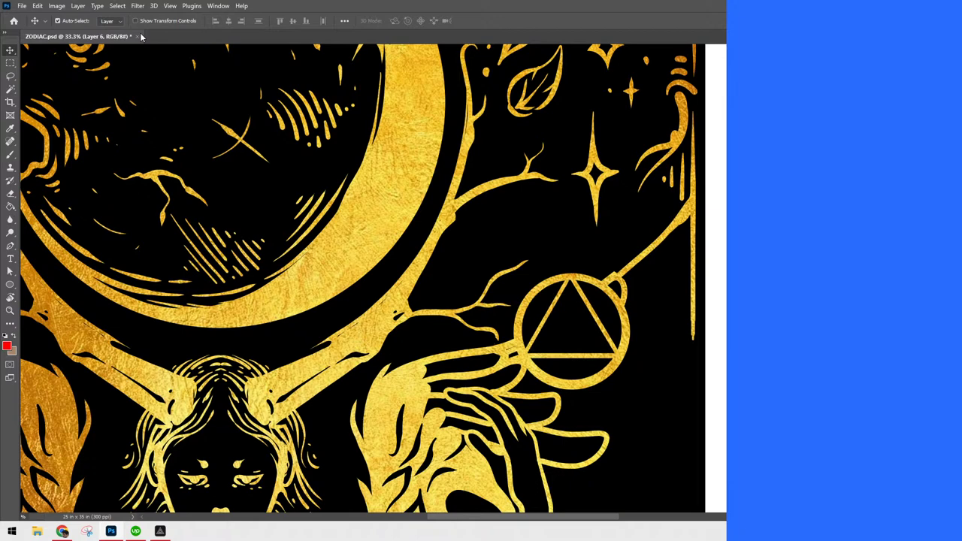
key(ctrl+j)
key(ctrl+t)
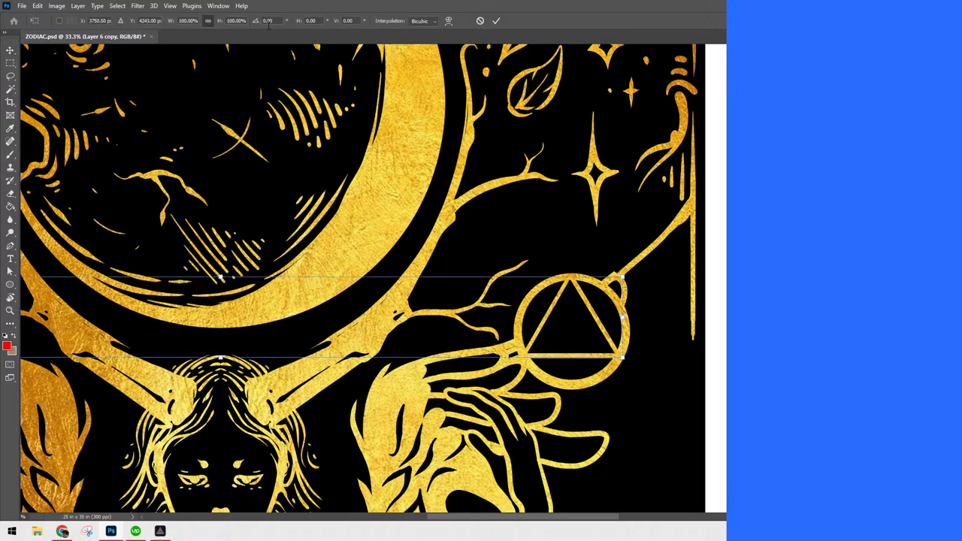
text(180)
key(Return)
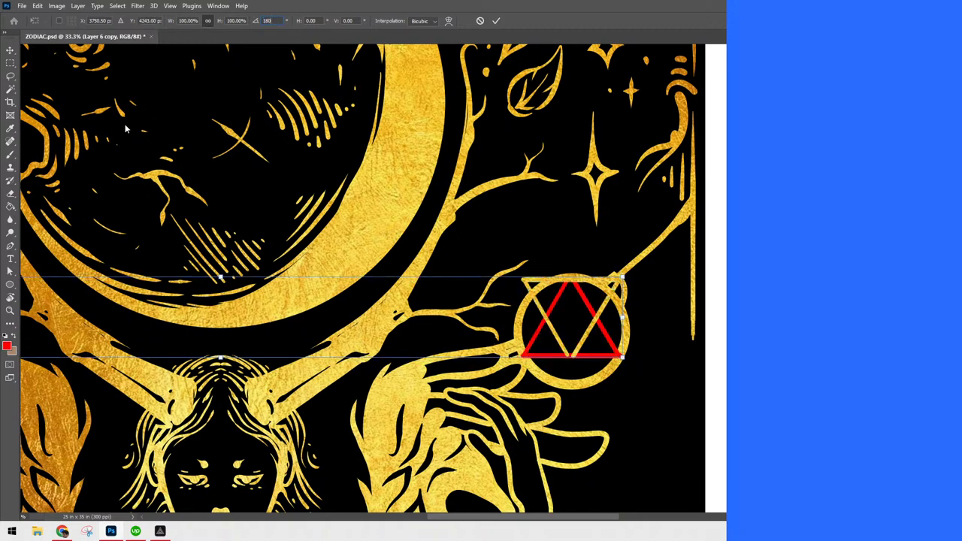
key(Return)
key(Down)
key(shift+Down)
key(shift+Down)
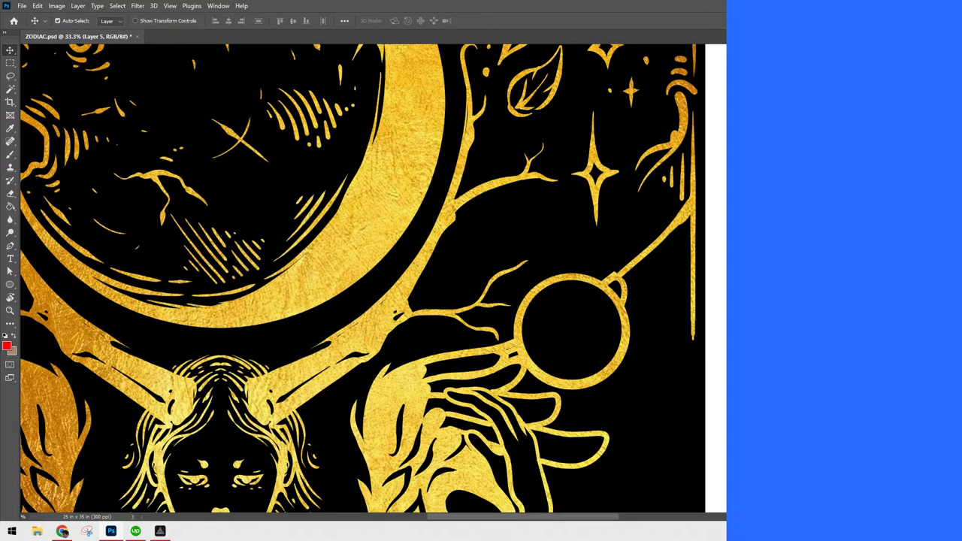
Duplicate Layer 5 and draw a tall triangle shape, about 269 by 484 px, in the empty area beside the ring
key(ctrl+j)
key(ctrl+minus)
key(ctrl+minus)
key(ctrl+minus)
key(ctrl+plus)
key(ctrl+plus)
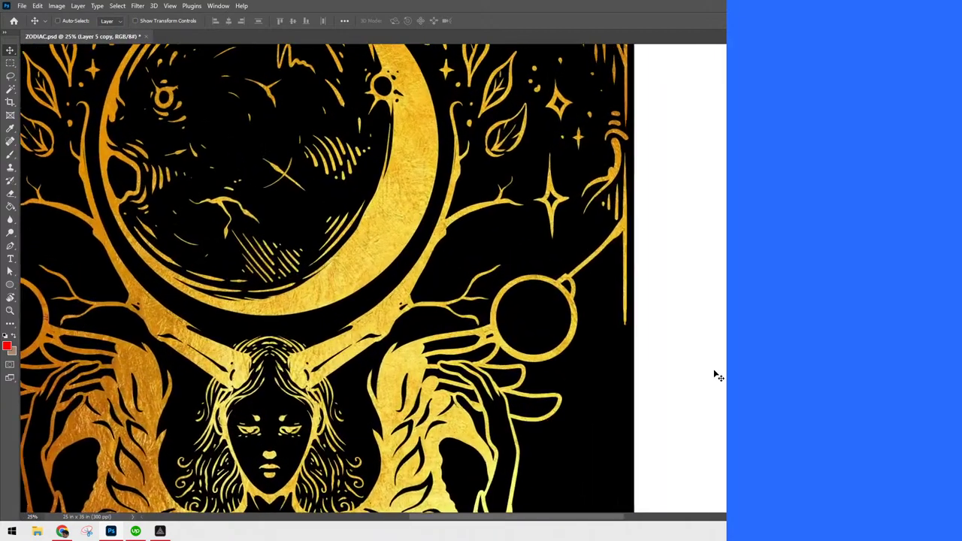
scroll(718, 376, up, 4)
drag(715, 375, 653, 374)
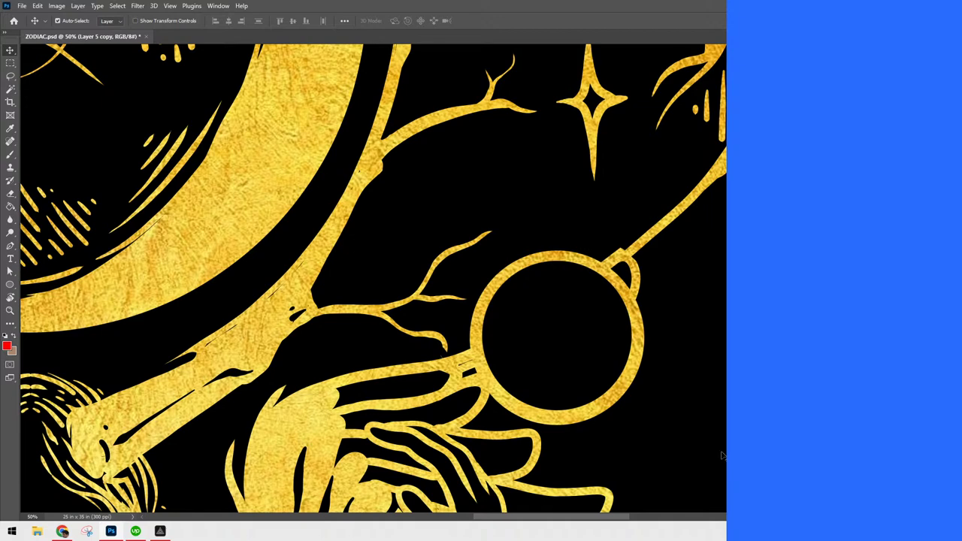
mouse_move(704, 419)
mouse_down()
mouse_move(685, 407)
mouse_move(668, 351)
mouse_up()
key(b)
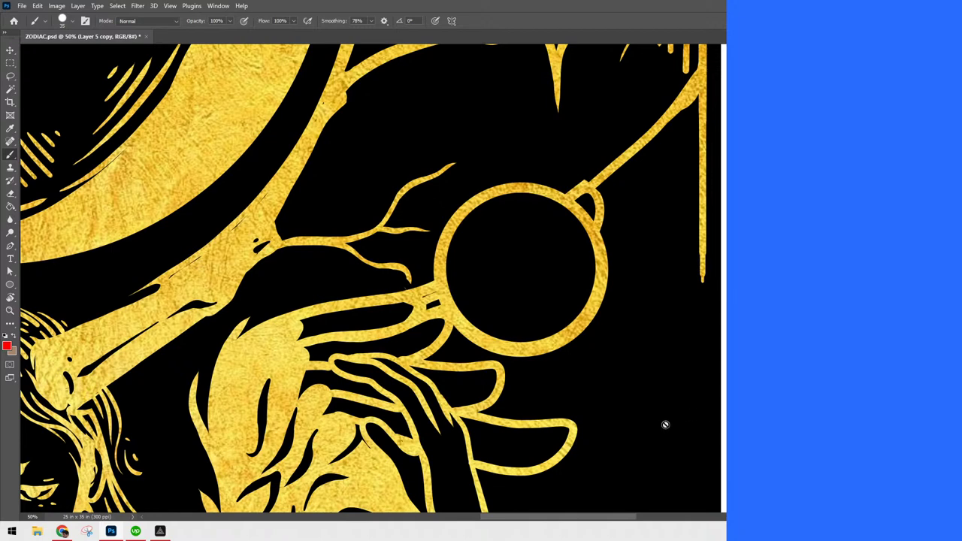
key(u)
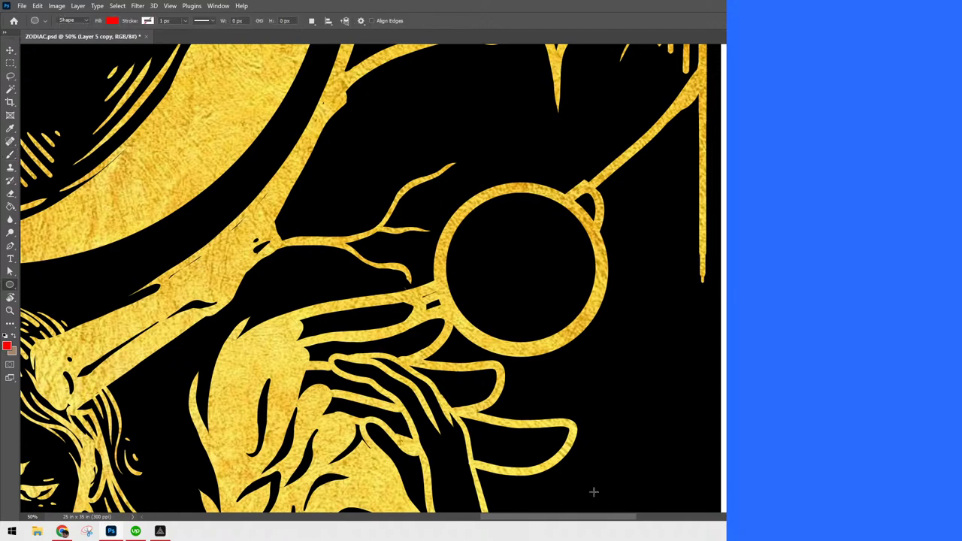
key(shift+u)
drag(620, 412, 686, 286)
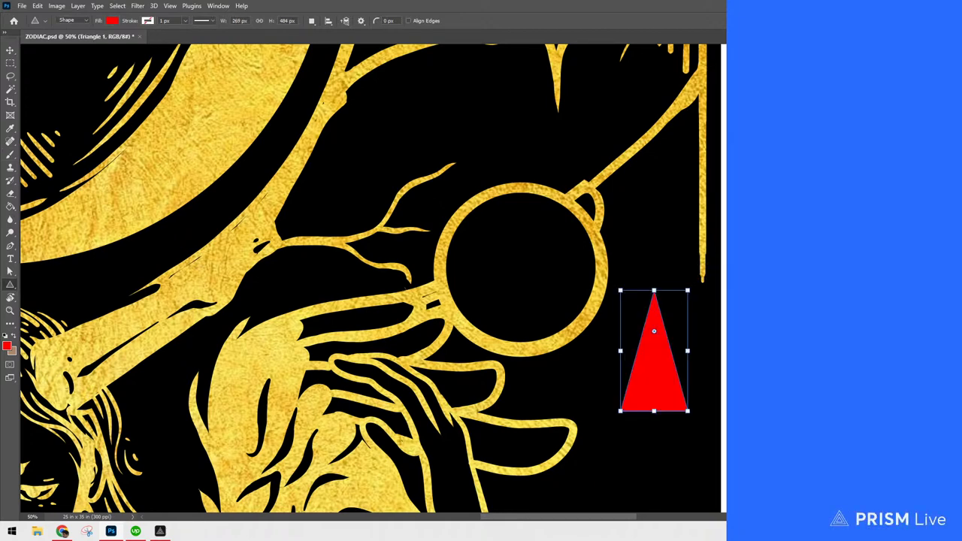
Change the triangle shape's fill colour to white, ffffff
double_click(834, 260)
drag(481, 131, 419, 83)
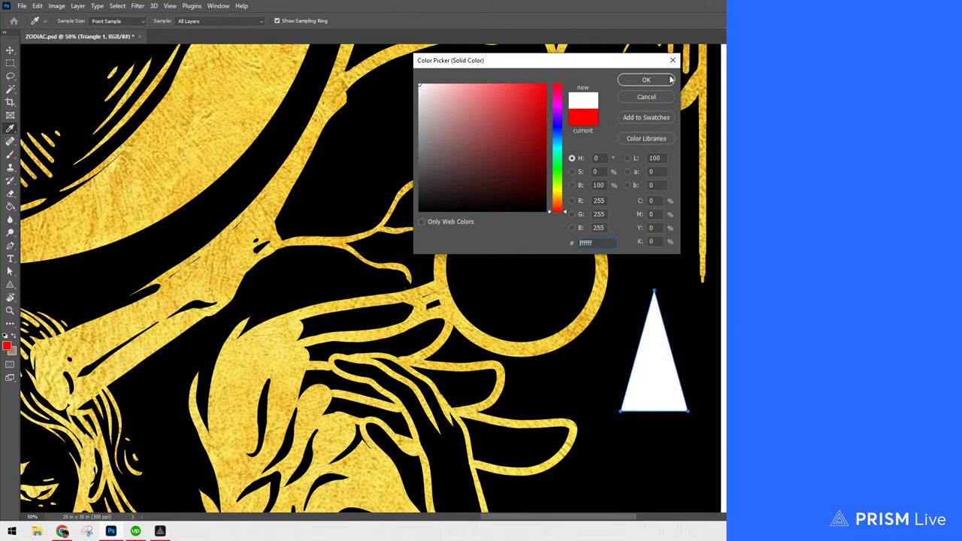
click(669, 79)
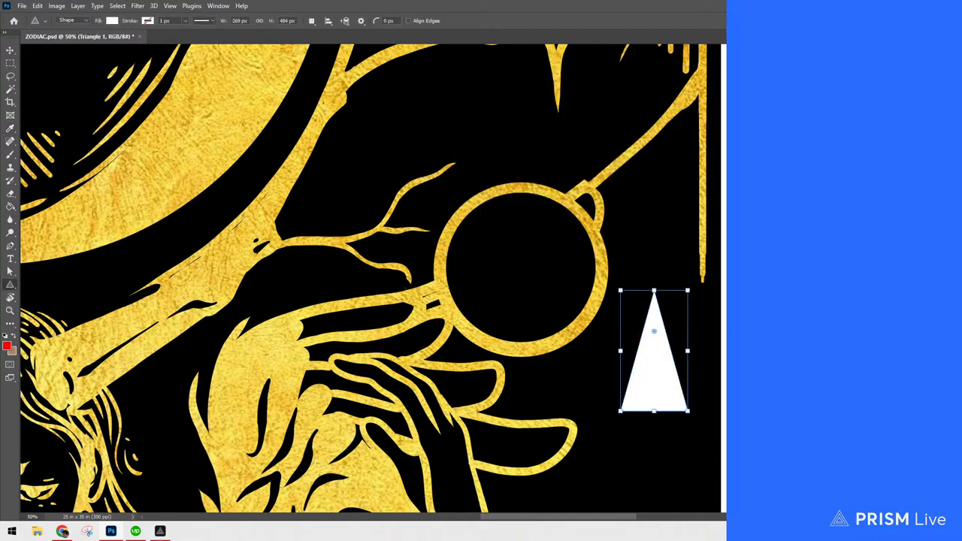
Duplicate the white triangle, flip the copy below its base to form a kite about 269 by 680 px, and move the kite slightly upward
key(ctrl+j)
key(ctrl+t)
drag(654, 290, 688, 446)
key(Return)
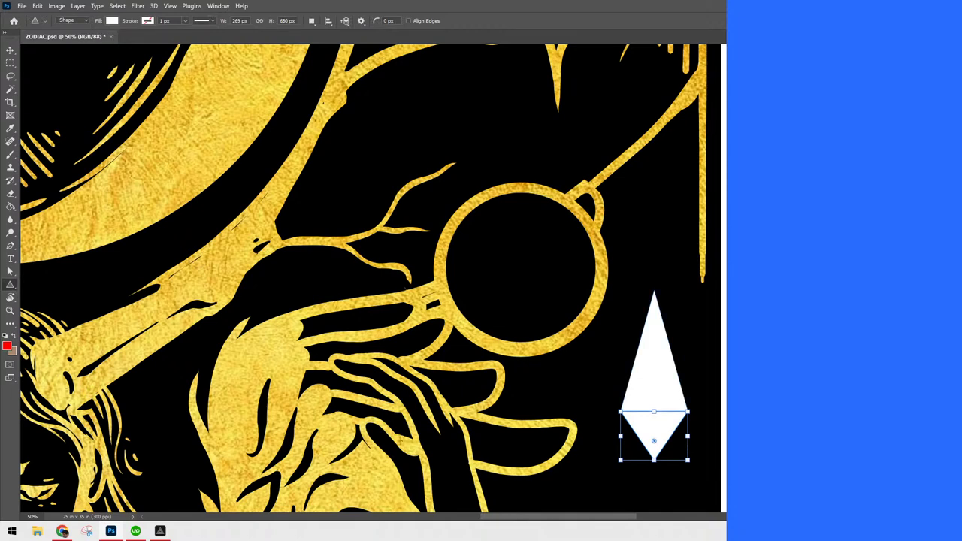
key(v)
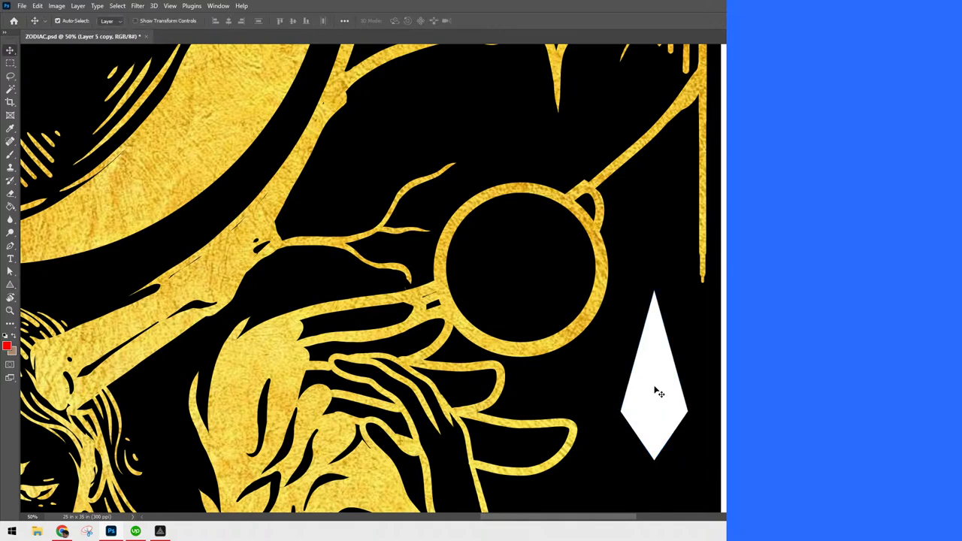
drag(658, 383, 647, 346)
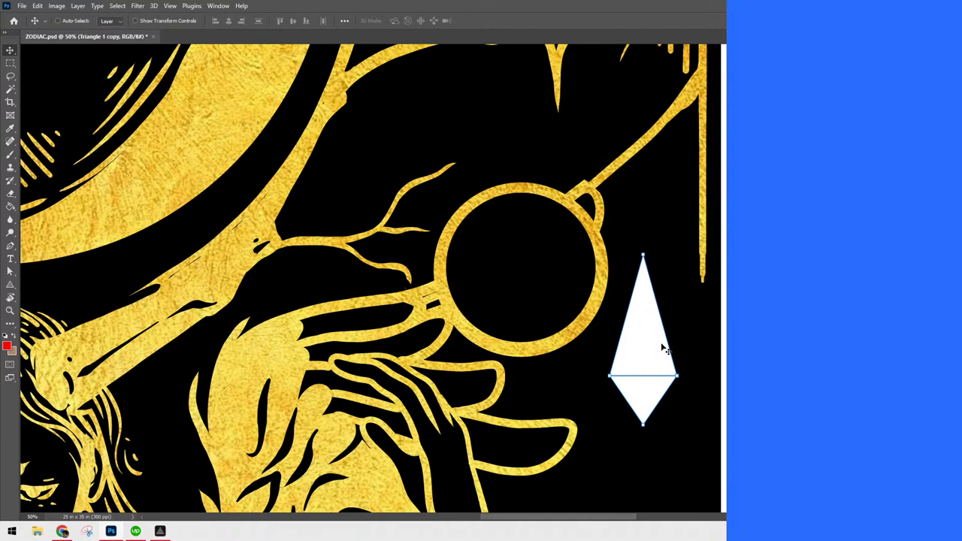
Show the rulers, place a vertical guide through the kite's centre and subtract a Pen-drawn inset from its right half, leaving a thin outline
key(ctrl+plus)
key(ctrl+plus)
drag(654, 384, 434, 303)
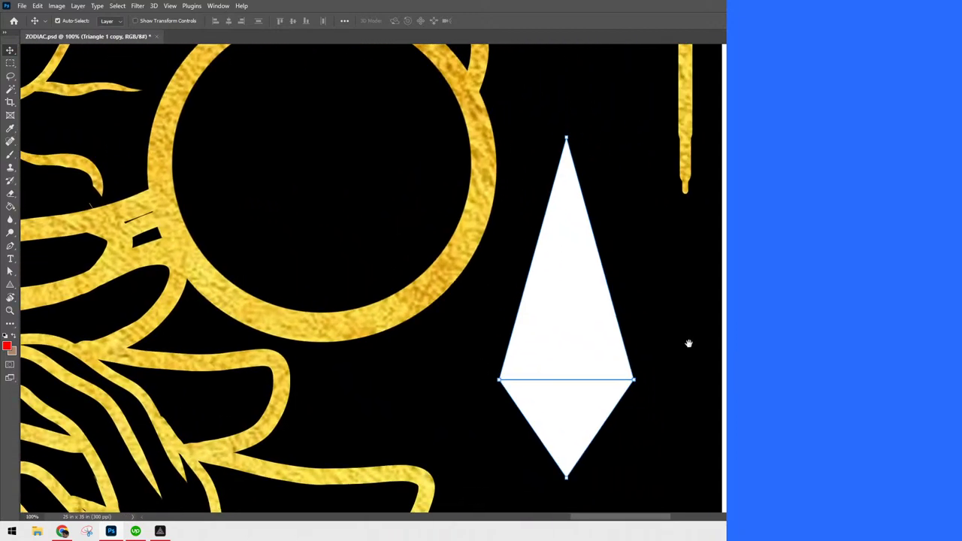
key(ctrl+r)
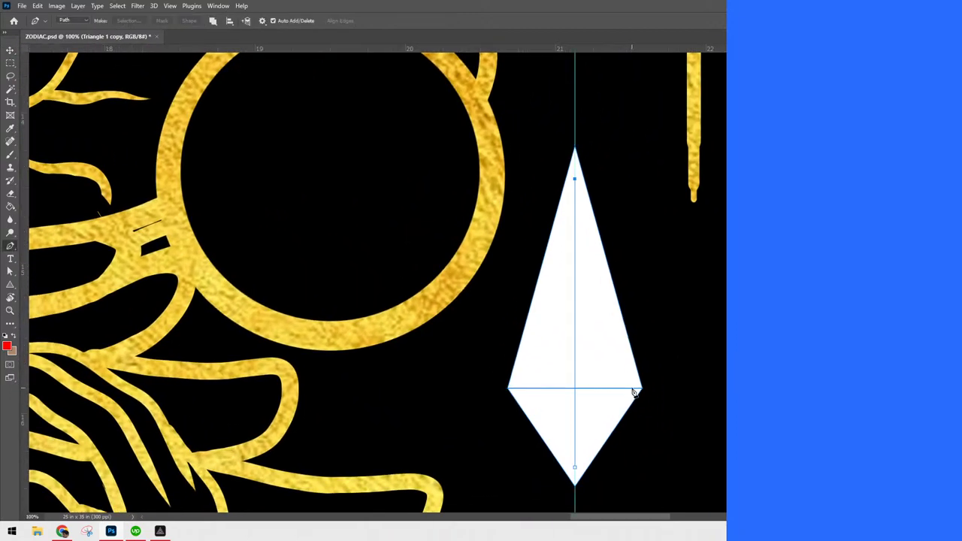
click(633, 388)
click(575, 466)
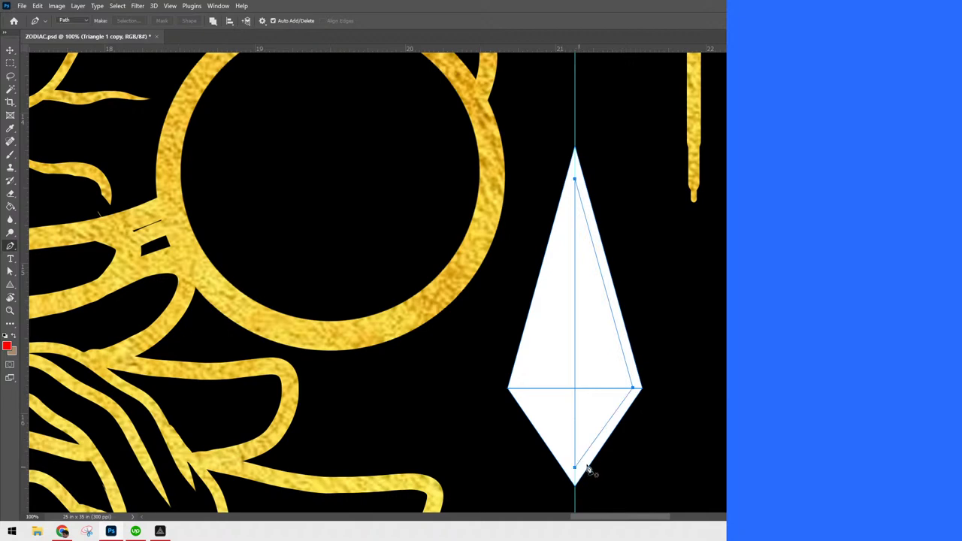
click(215, 22)
click(248, 53)
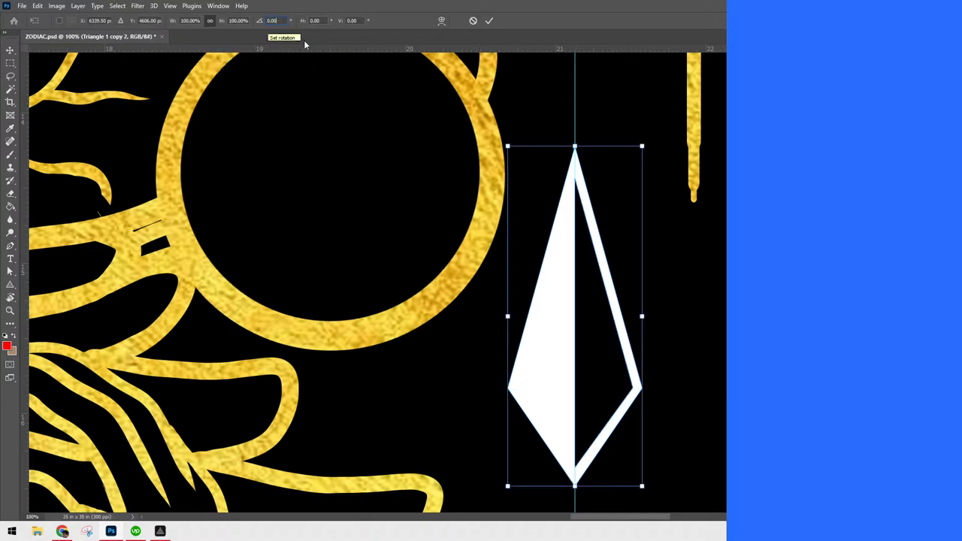
Rotate a duplicate of the kite by 72° and join its inner tip to the original kite's bottom tip as the star's right point
text(72)
key(Return)
key(v)
drag(597, 287, 655, 363)
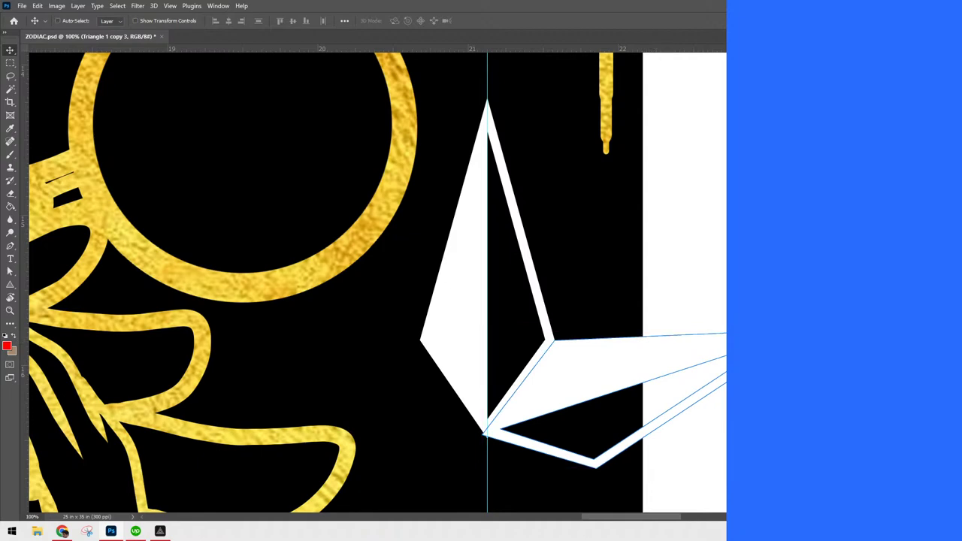
Duplicate the upright kite, rotate the copy -72° and nudge it into place as the star's left point
click(463, 301)
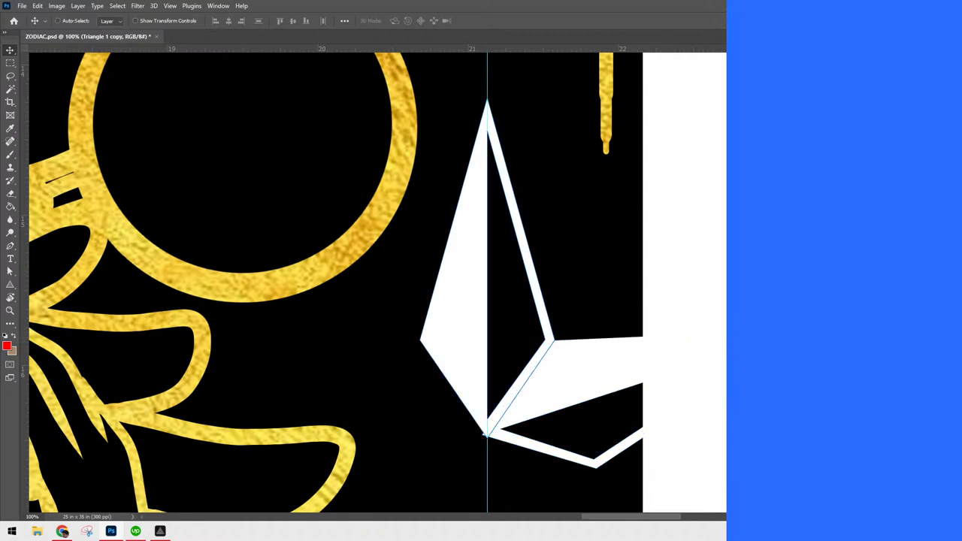
key(ctrl+j)
key(ctrl+t)
alt+click(487, 436)
click(259, 22)
text(-72)
key(Return)
key(Return)
key(Up)
key(Up)
key(Up)
key(Up)
key(Up)
key(Up)
key(Up)
key(Up)
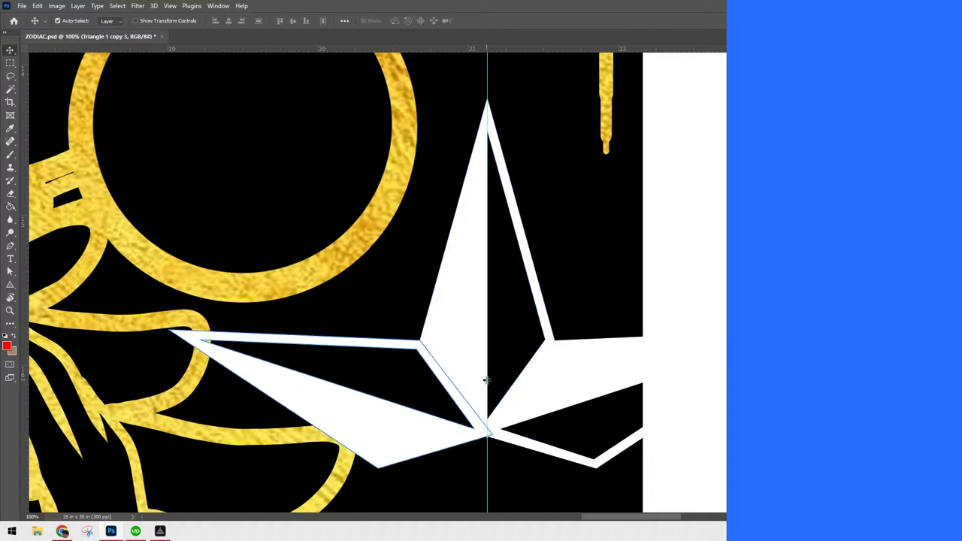
key(Right)
key(Up)
Duplicate the upright kite, rotate the copy 144° and place it as the star's lower-right point
click(464, 315)
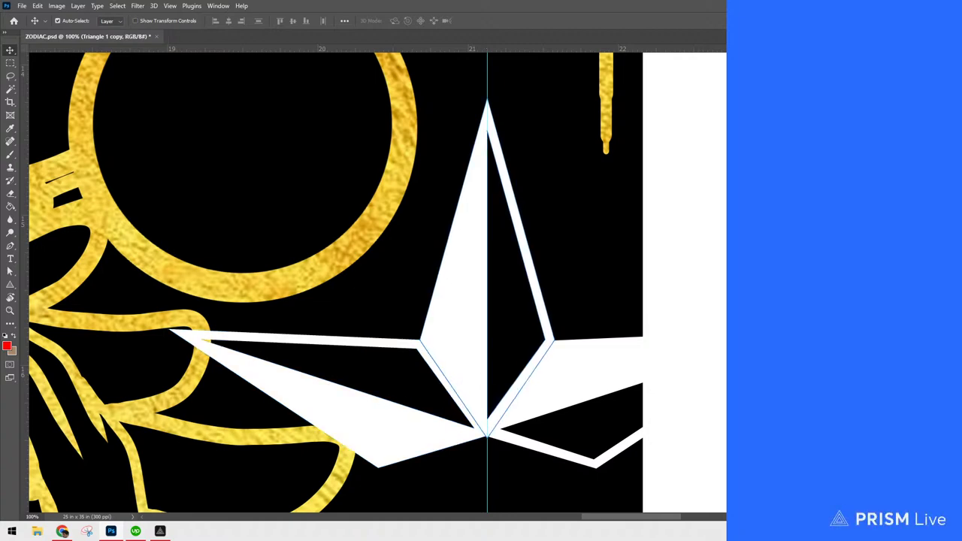
key(alt+bracketright)
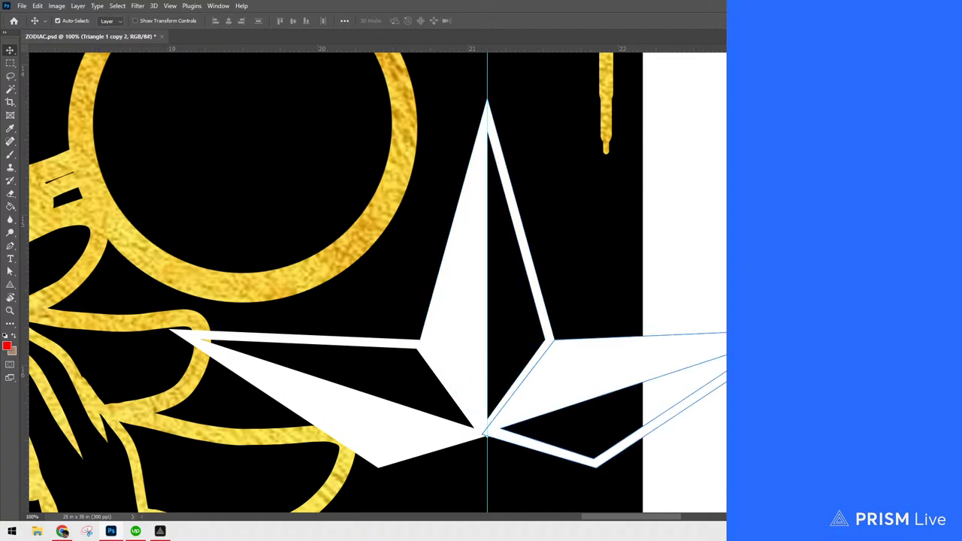
key(alt+bracketleft)
key(ctrl+j)
key(ctrl+t)
drag(279, 21, 232, 27)
text(144)
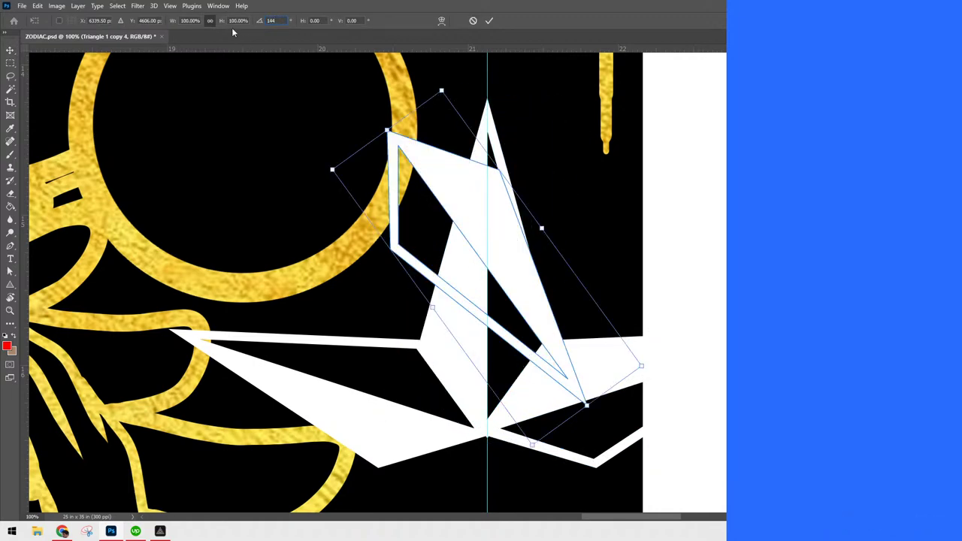
key(Return)
drag(509, 222, 551, 346)
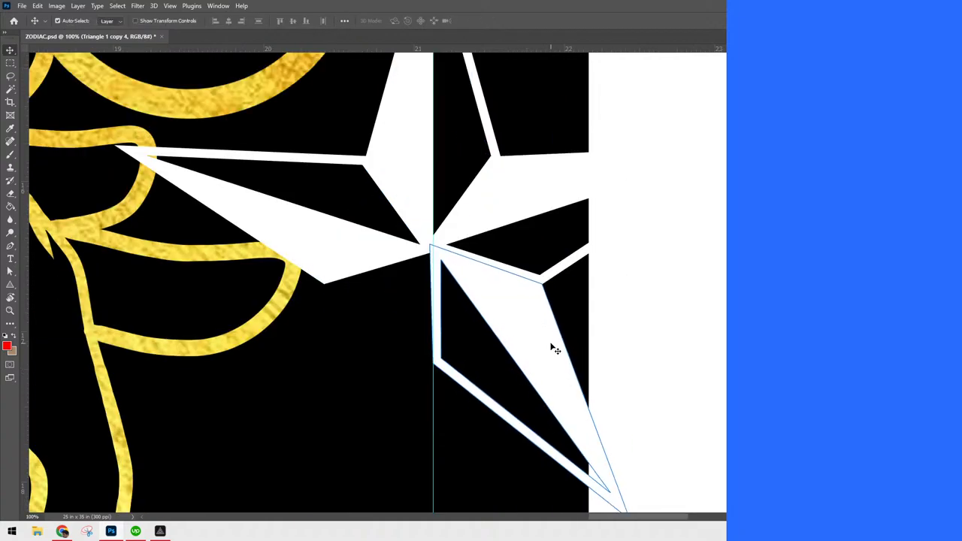
Duplicate the upright kite again, rotate the copy -144° and nudge it into place as the star's lower-left point
key(ctrl+j)
key(ctrl+t)
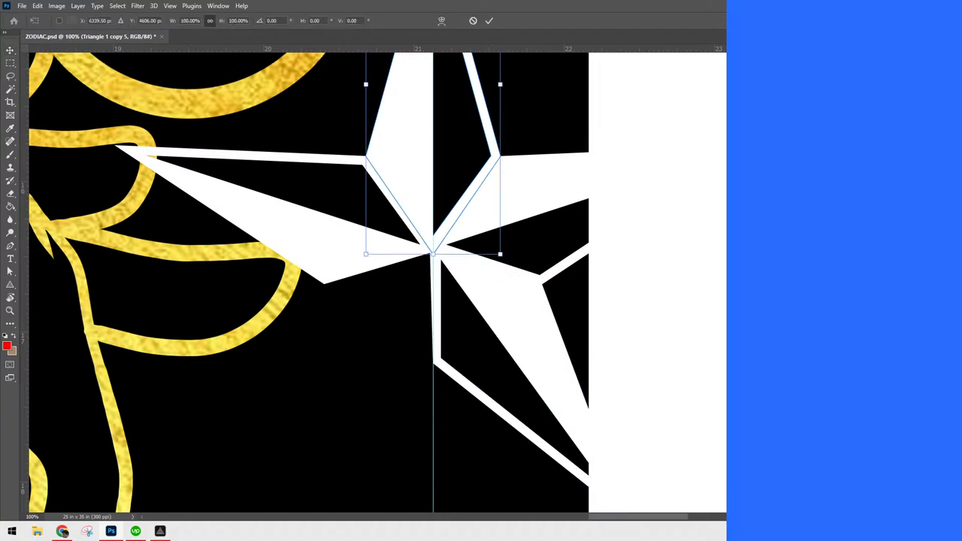
click(283, 21)
text(-144)
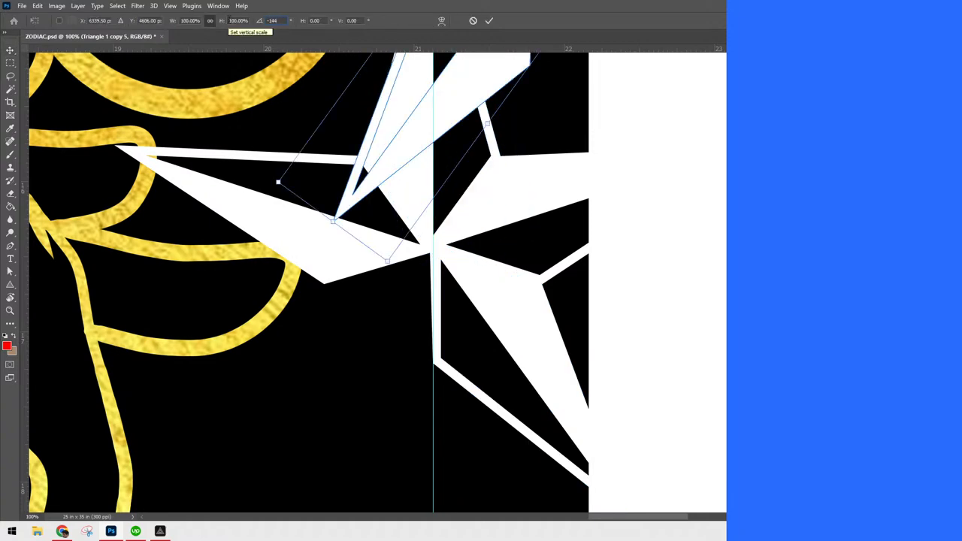
key(Return)
key(Return)
drag(491, 85, 421, 361)
key(Left)
key(Left)
key(Left)
key(Left)
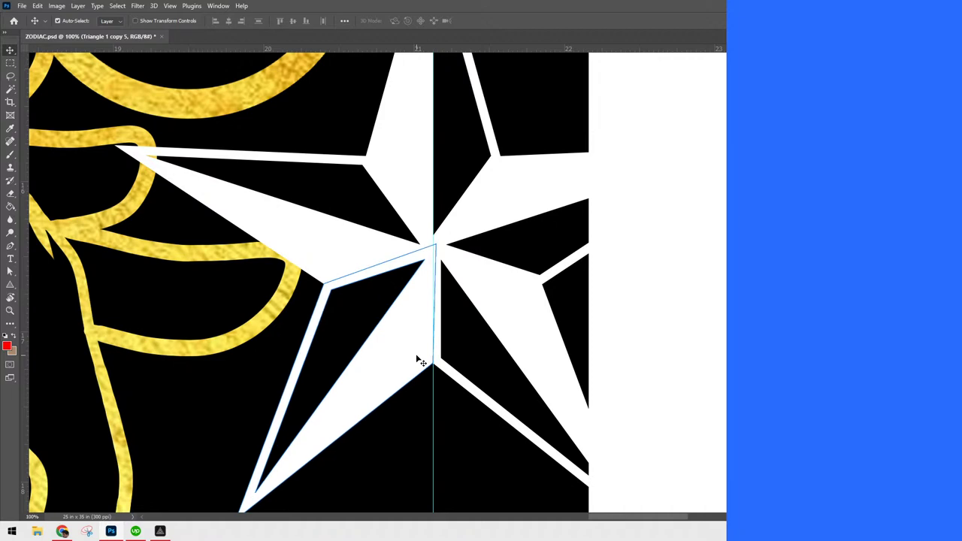
key(Left)
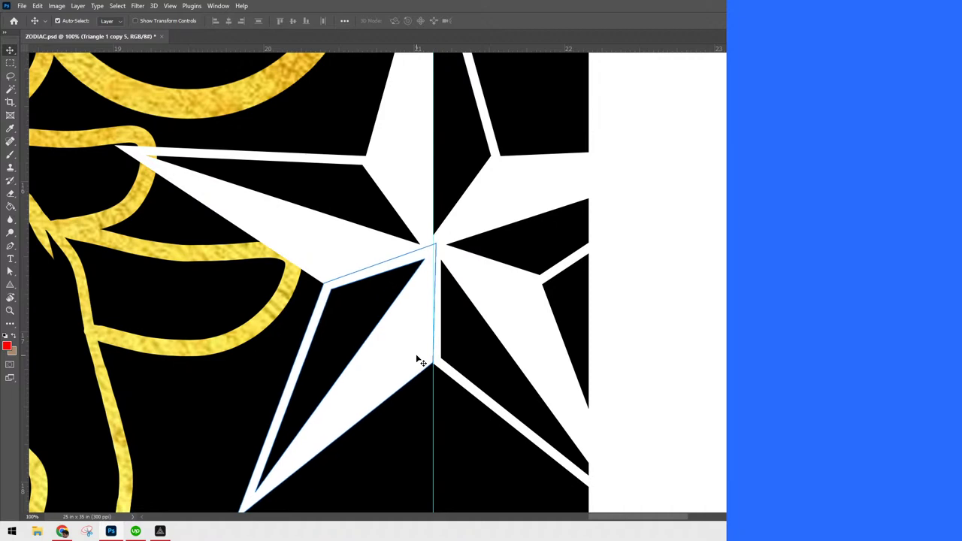
Combine the five kite layers into one star shape layer and merge its shape components
click(410, 150)
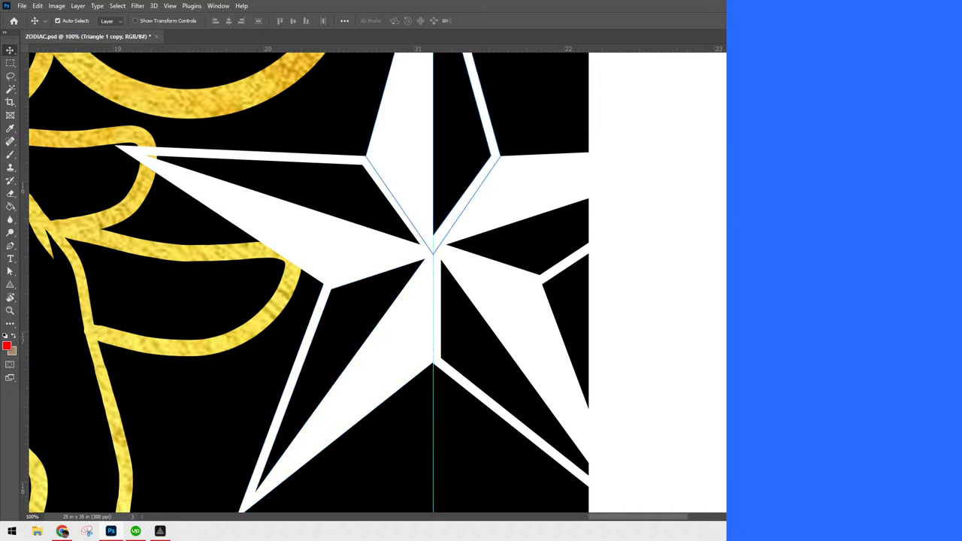
key(ctrl+alt+a)
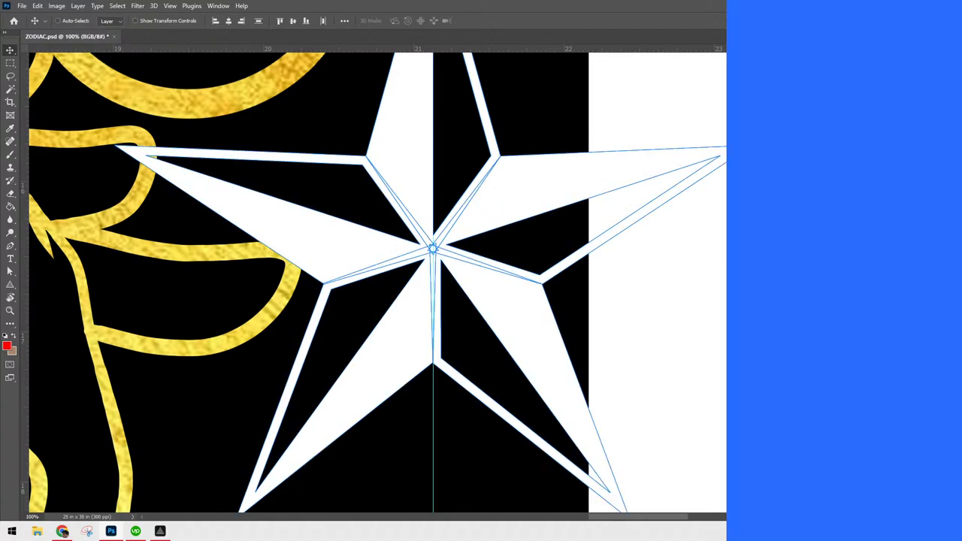
key(ctrl+e)
key(ctrl+e)
key(ctrl+z)
scroll(466, 233, down, 1)
key(ctrl+minus)
key(ctrl+minus)
key(ctrl+minus)
key(ctrl+plus)
key(ctrl+plus)
drag(642, 327, 756, 446)
key(u)
click(312, 20)
click(345, 86)
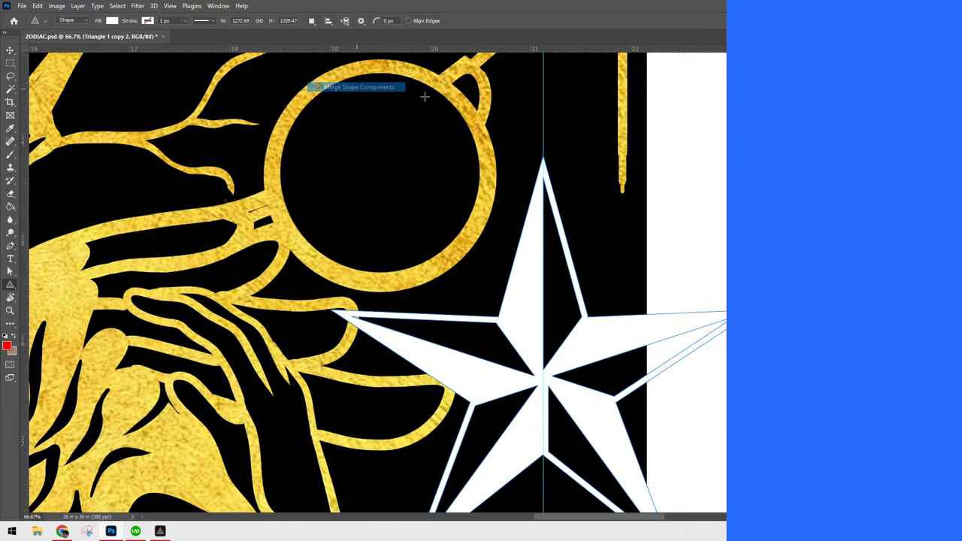
Scale the star to about 44.64% and centre it inside the ring above the woman's right-side hand
key(ctrl+t)
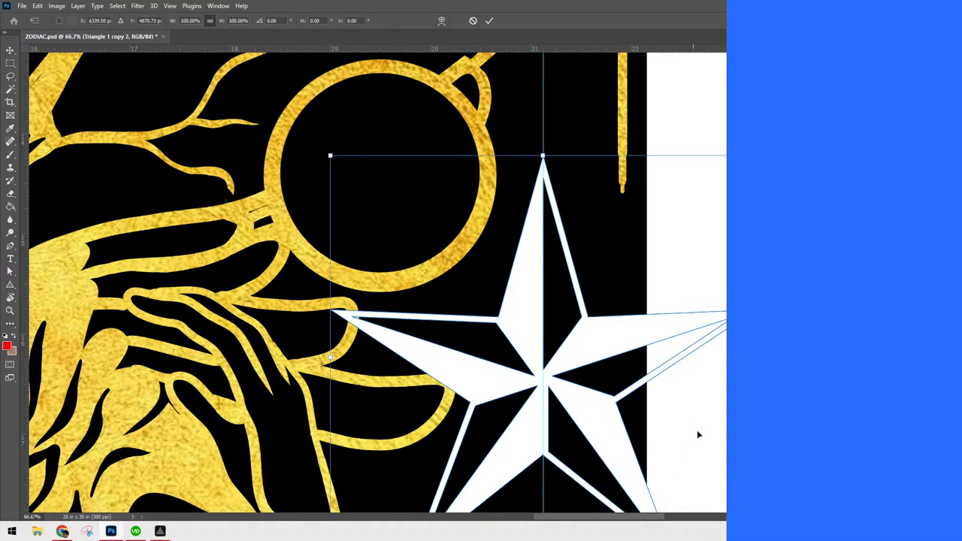
drag(755, 357, 436, 162)
drag(381, 211, 391, 251)
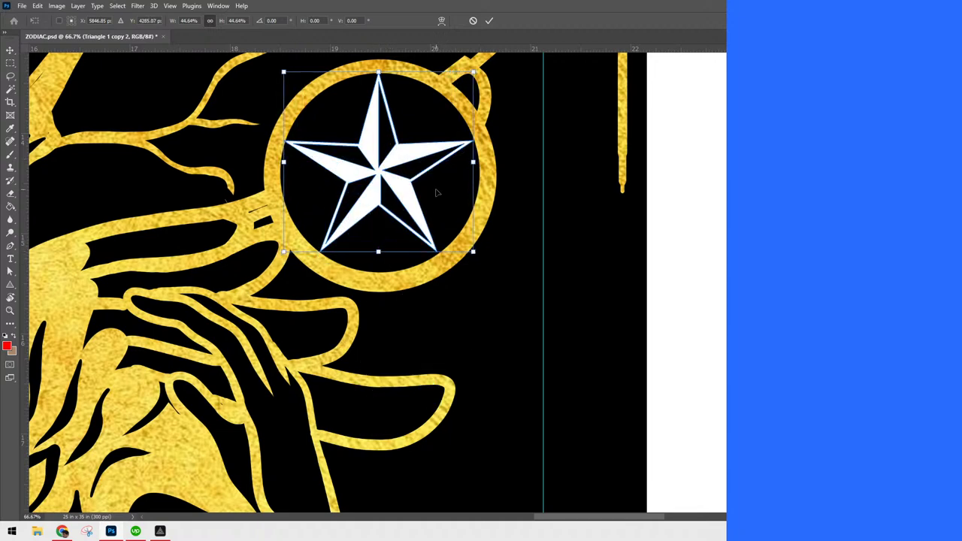
key(Return)
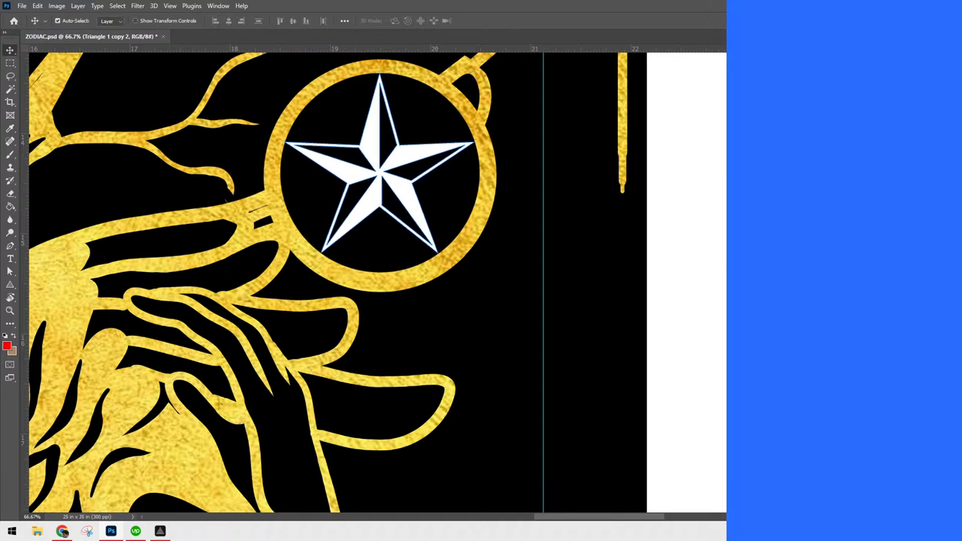
Duplicate the star, add a horizontal guide at its top tip and move the copy into the ring on the opposite side
key(ctrl)
key(ctrl+j)
key(ctrl+minus)
key(ctrl+minus)
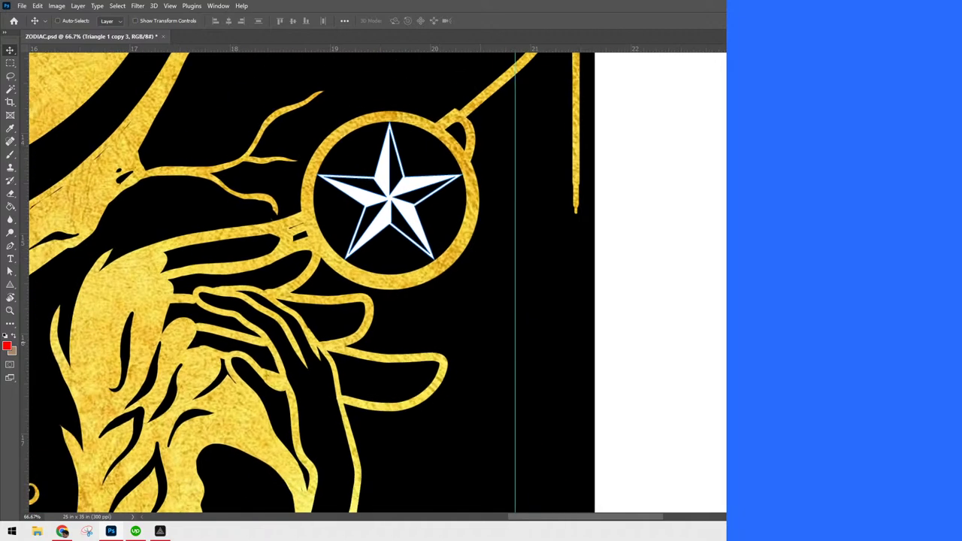
drag(614, 346, 803, 355)
scroll(664, 71, left, 1)
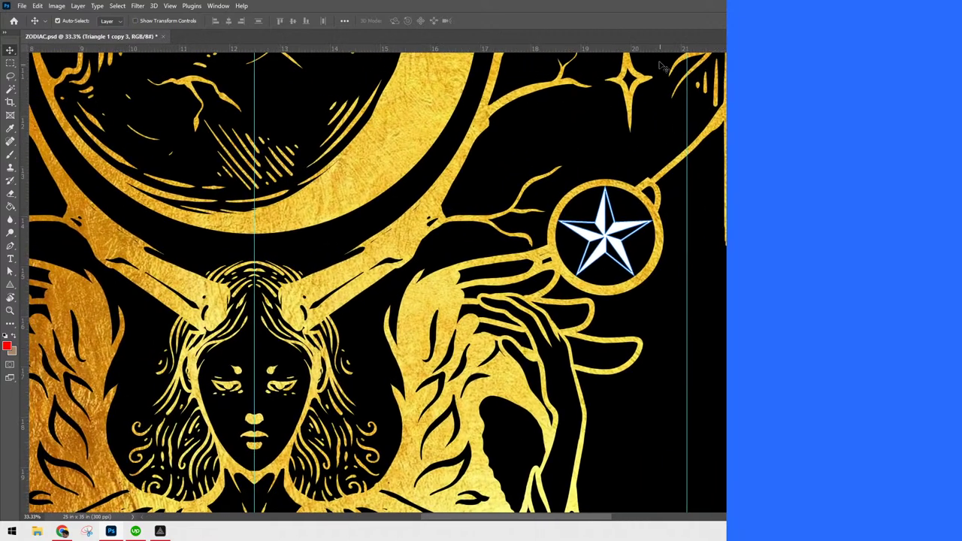
drag(664, 50, 667, 185)
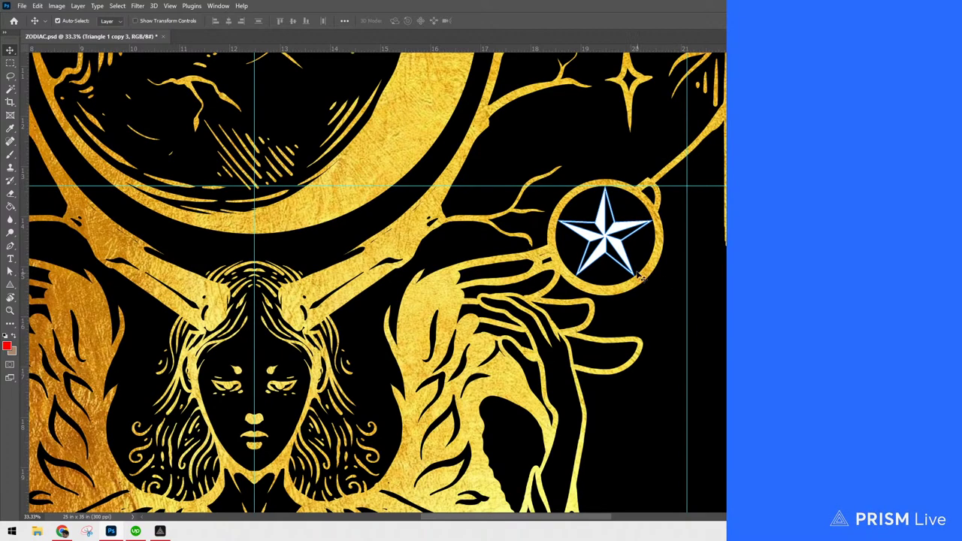
drag(563, 224, 143, 248)
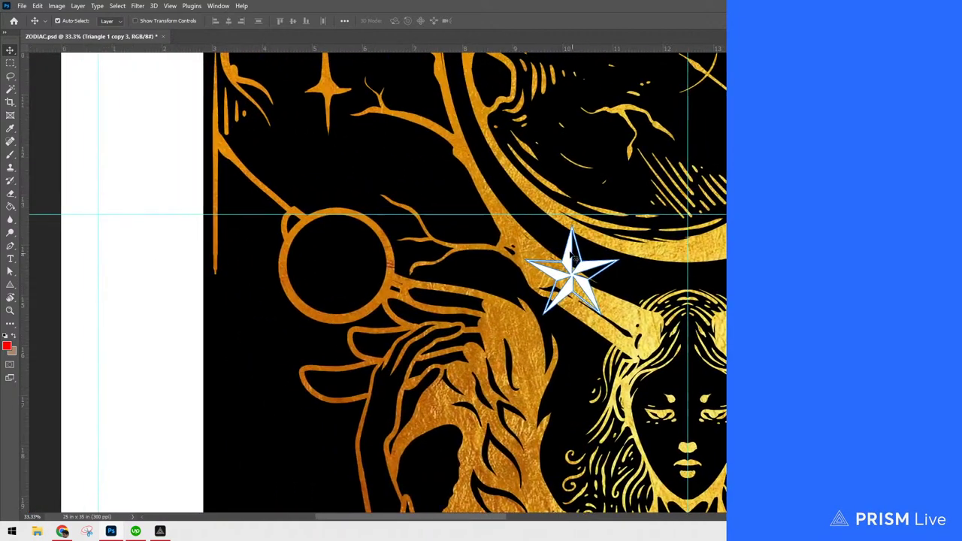
drag(517, 252, 365, 248)
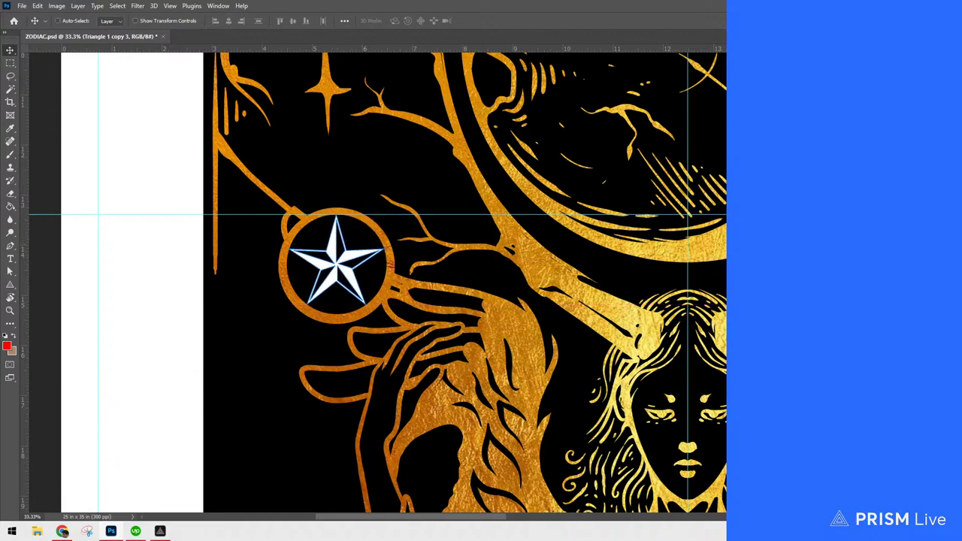
Merge the two star layers and clip the Layer 5 copy 2 gold texture to them
ctrl+click(857, 376)
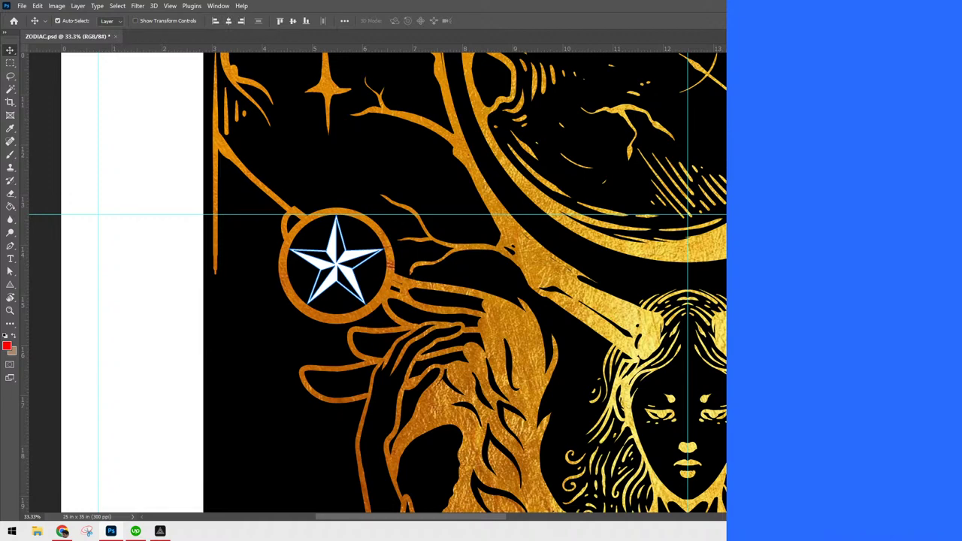
click(336, 263)
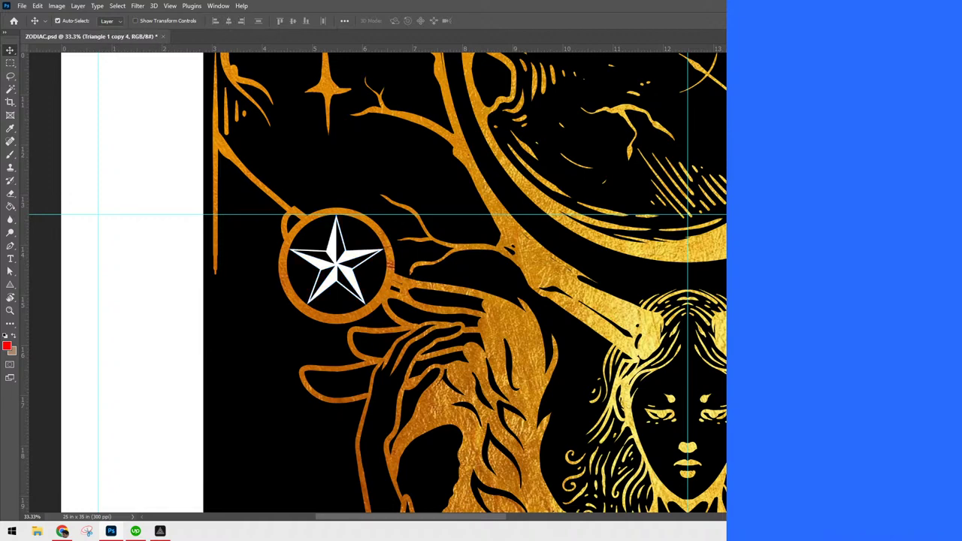
ctrl+click(856, 376)
key(ctrl+e)
click(815, 360)
click(857, 361)
key(ctrl+alt+g)
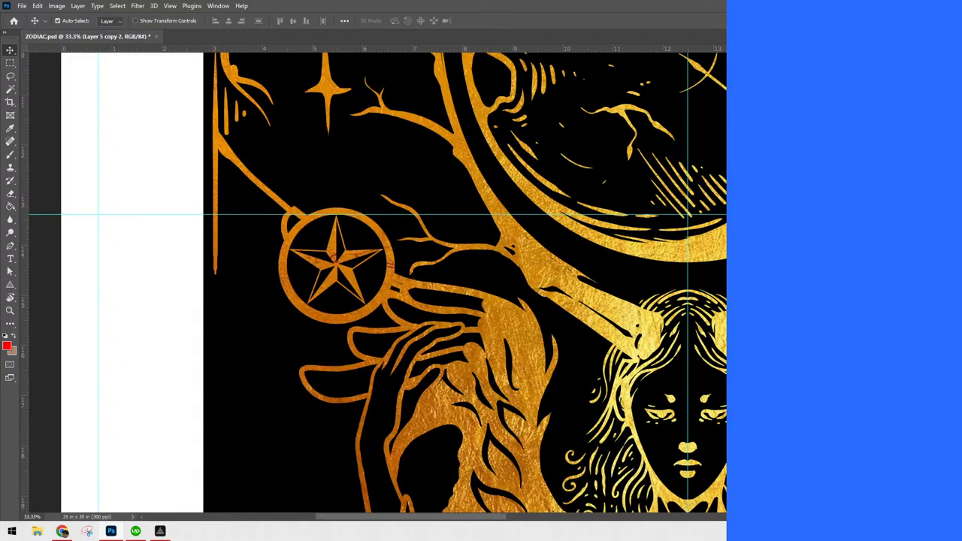
Examine the gold stars in both rings against the whole composition
key(ctrl+minus)
key(ctrl+minus)
key(ctrl+minus)
key(ctrl+minus)
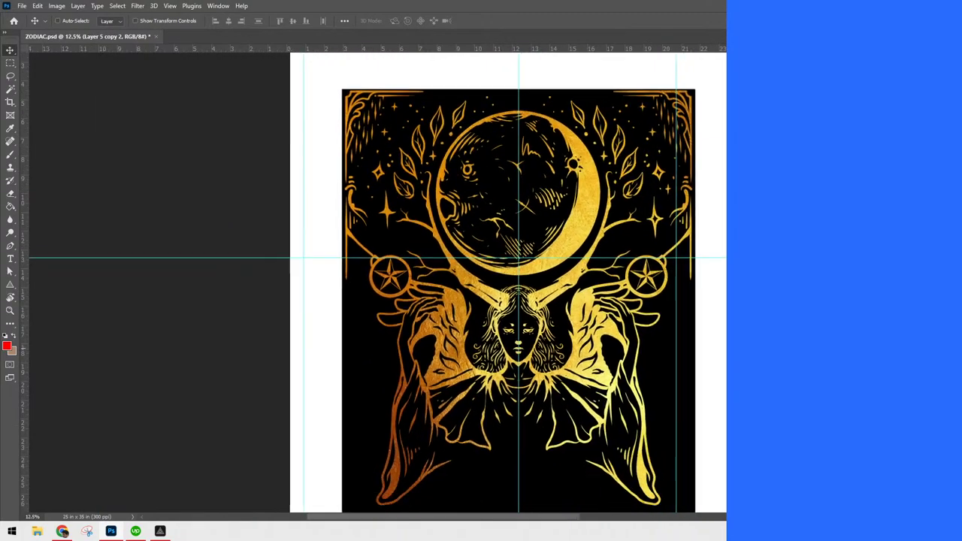
key(ctrl+plus)
key(ctrl+plus)
key(ctrl+plus)
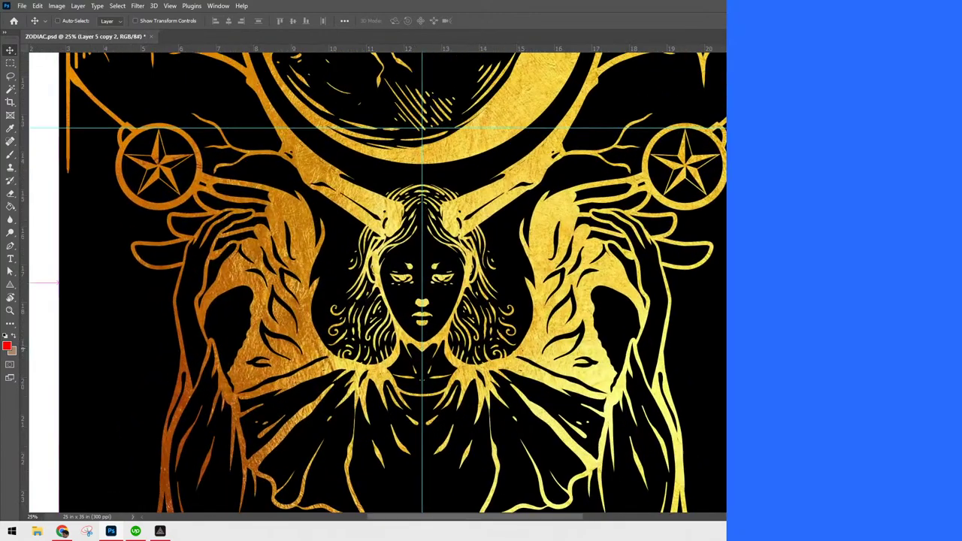
drag(390, 291, 416, 423)
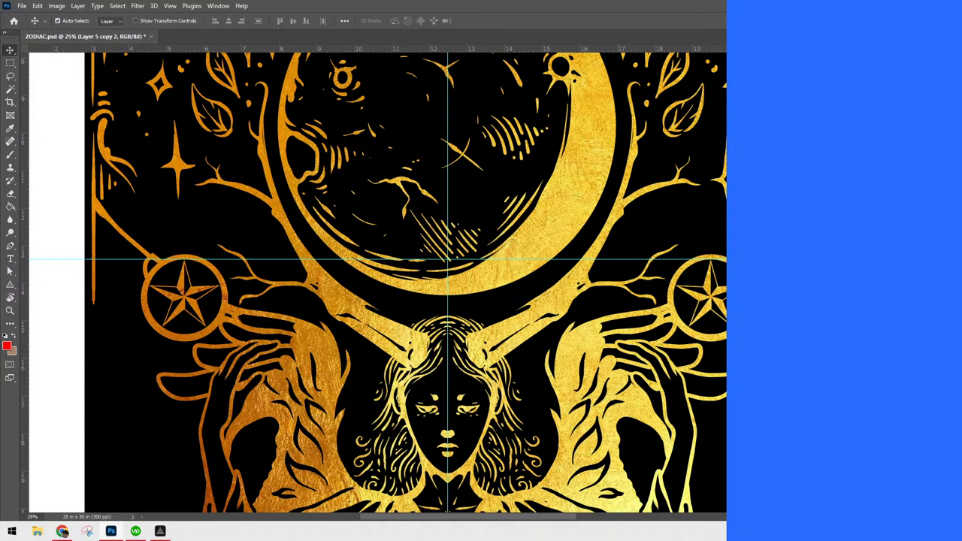
Add a new layer and choose the Hard Round brush preset for painting
key(ctrl+alt+shift+n)
key(alt+bracketleft)
key(alt+bracketright)
key(b)
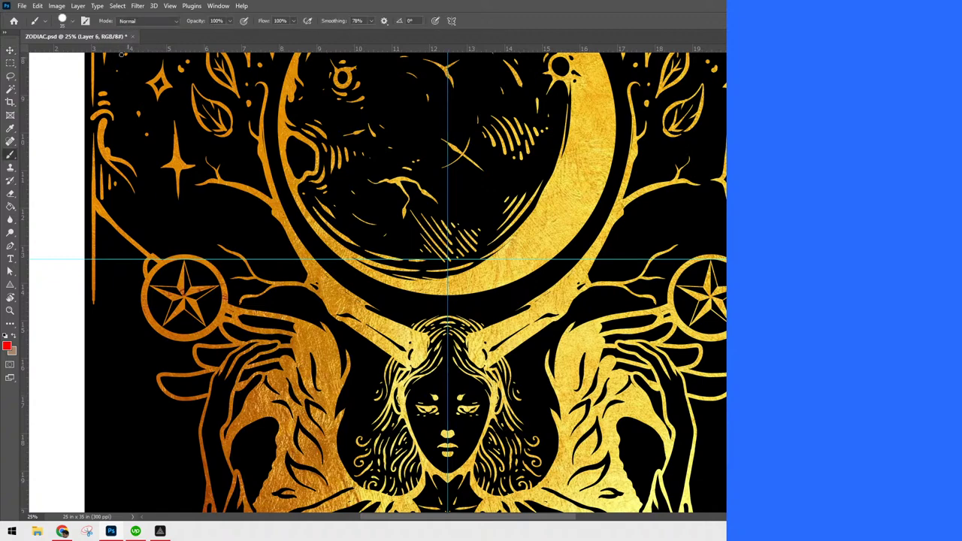
click(73, 21)
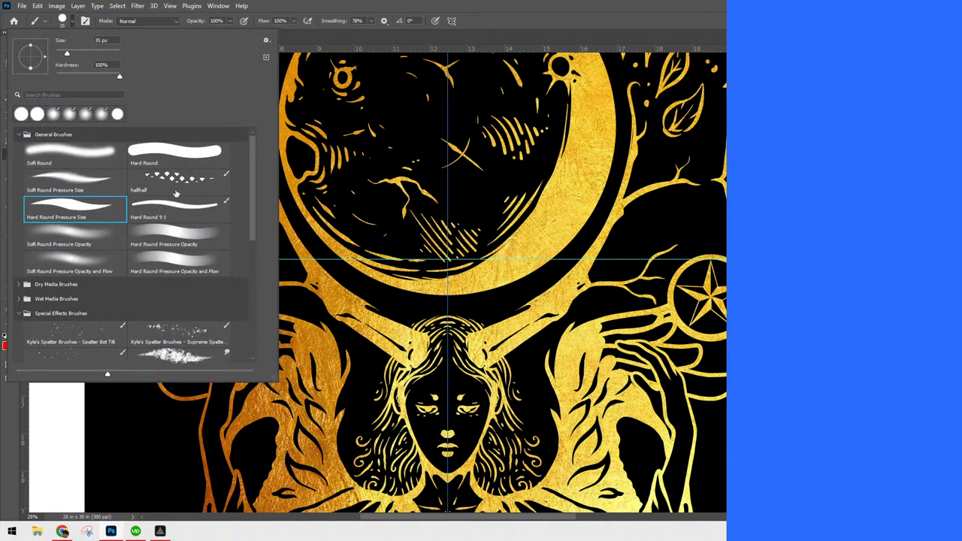
click(176, 154)
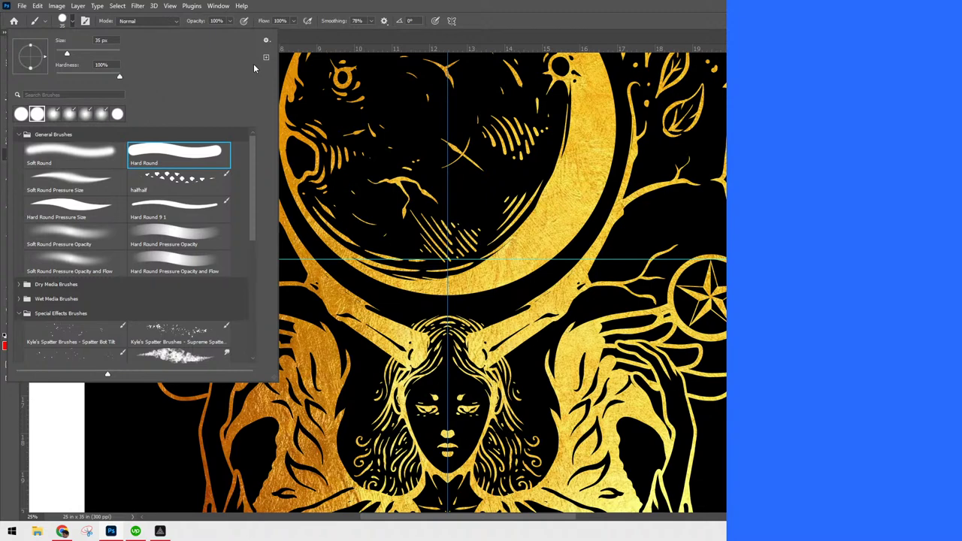
click(667, 5)
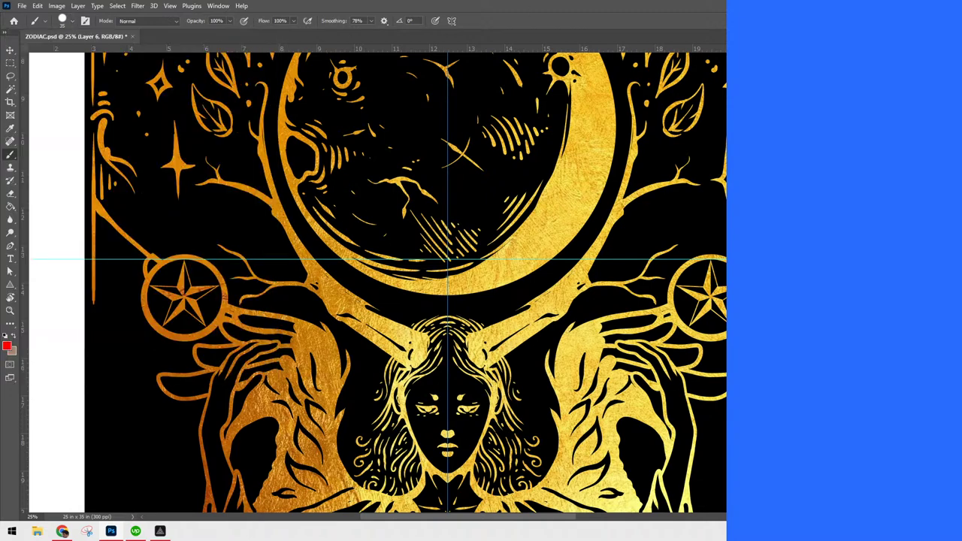
Widen the brush tip spacing so that strokes form a line of separate dots
key(F5)
mouse_move(699, 256)
mouse_down()
mouse_move(743, 256)
mouse_move(725, 254)
mouse_up()
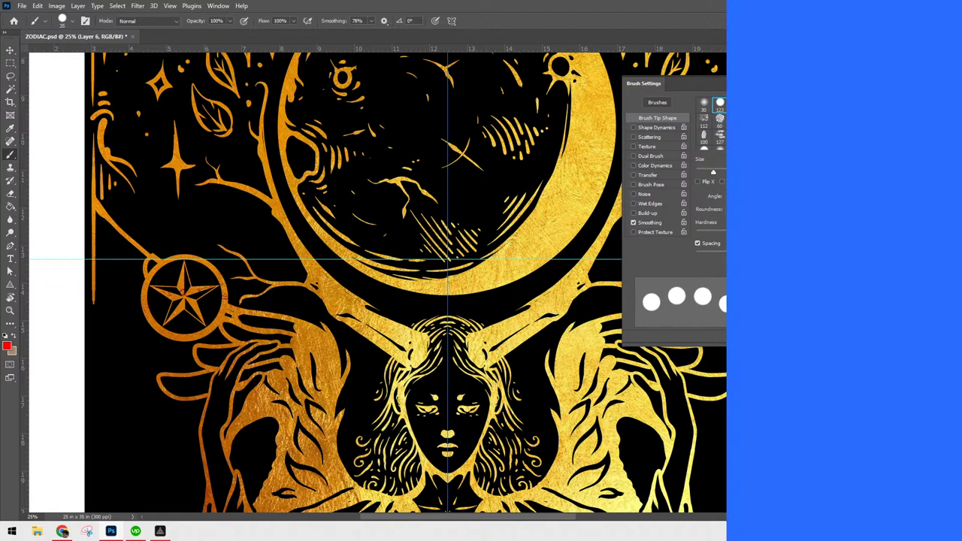
key(F5)
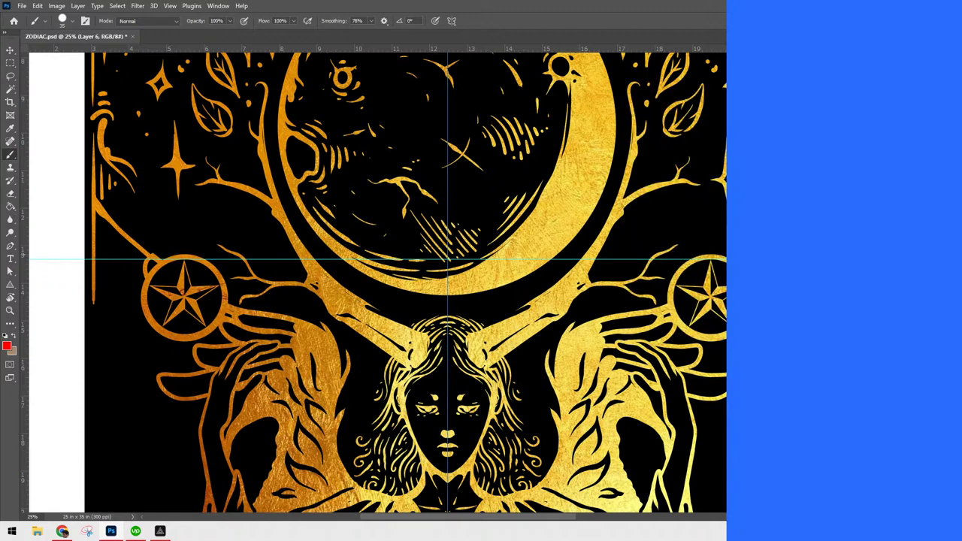
Hide the guides and replace the paint symmetry with a new vertical axis through the canvas centre
key(ctrl+semicolon)
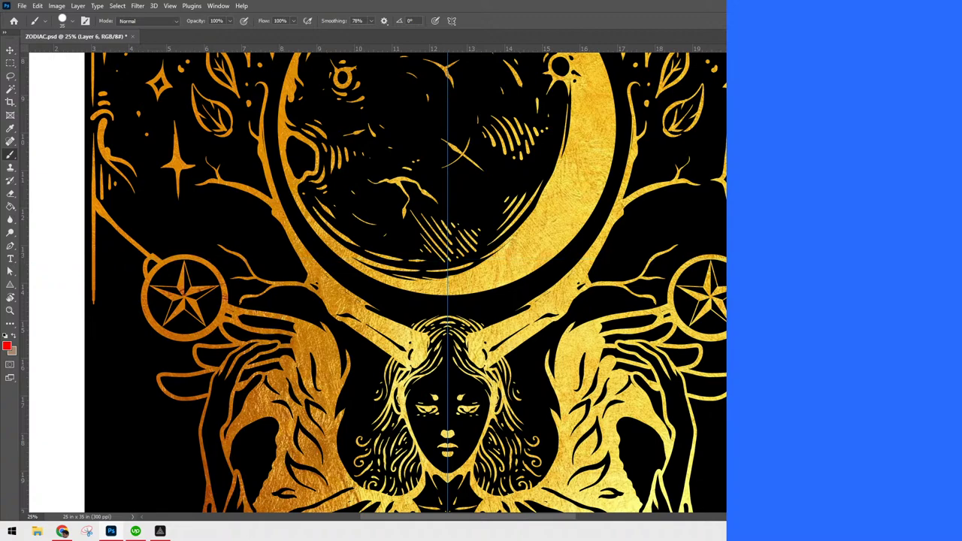
click(451, 21)
click(494, 34)
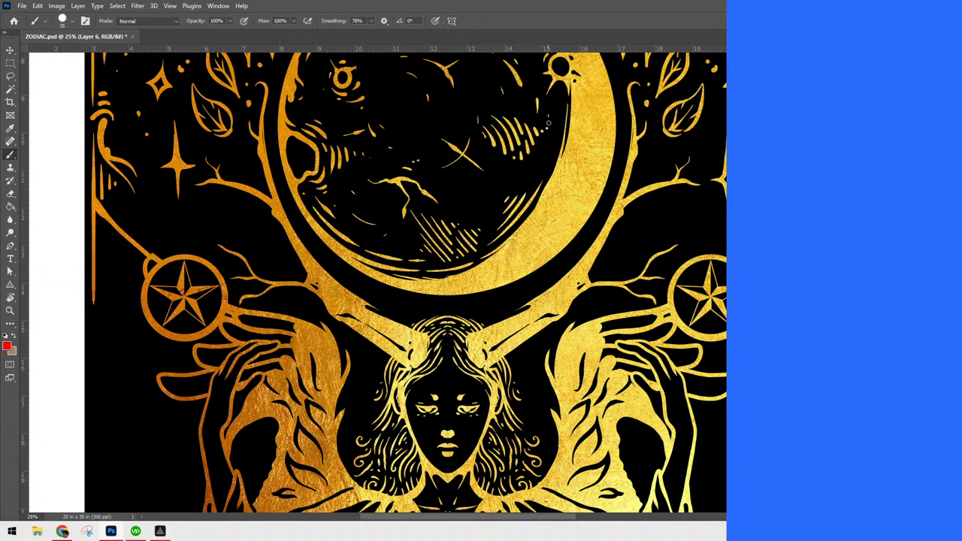
click(455, 21)
click(488, 47)
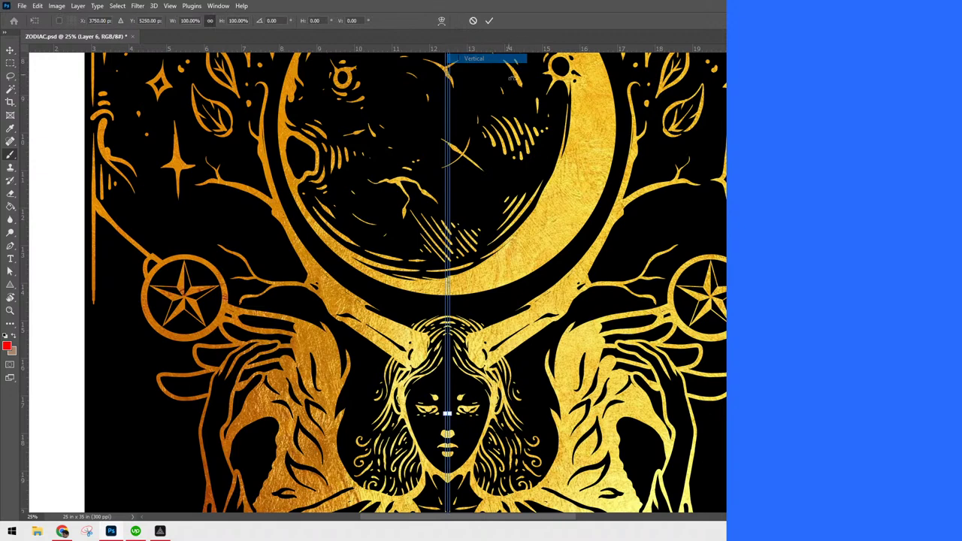
key(ctrl+minus)
key(ctrl+minus)
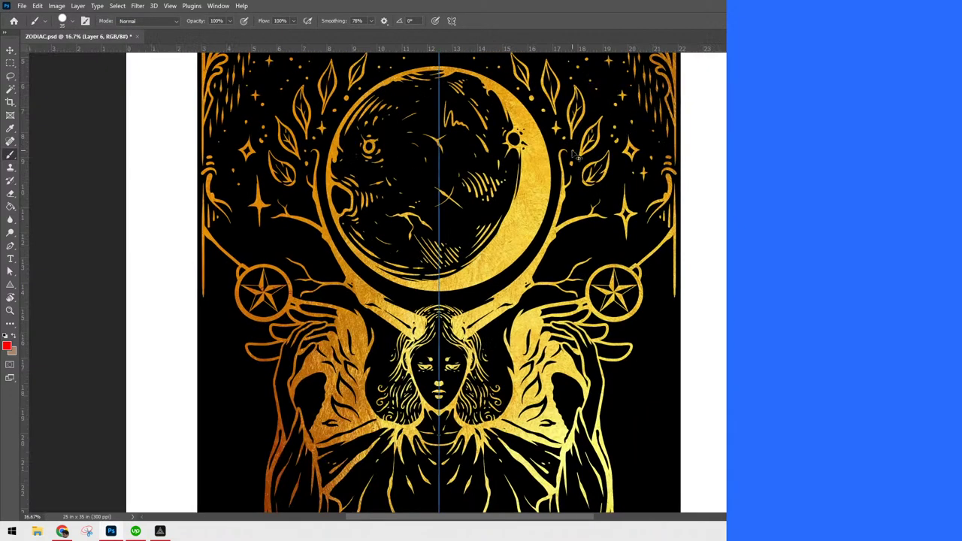
key(ctrl+plus)
drag(652, 369, 622, 385)
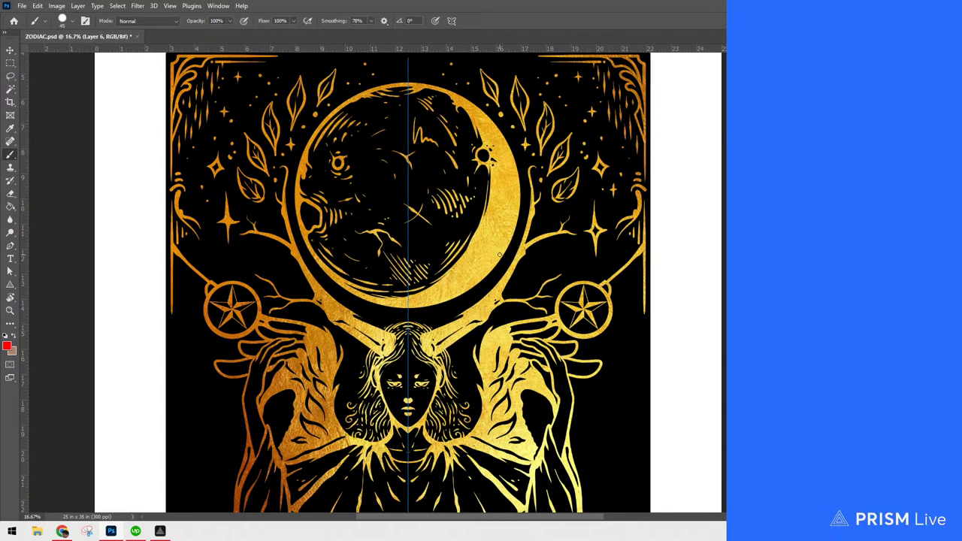
mouse_move(503, 261)
mouse_down()
mouse_move(558, 300)
mouse_move(658, 402)
mouse_move(658, 384)
mouse_up()
key(m)
drag(696, 320, 652, 476)
key(ctrl+z)
key(ctrl+z)
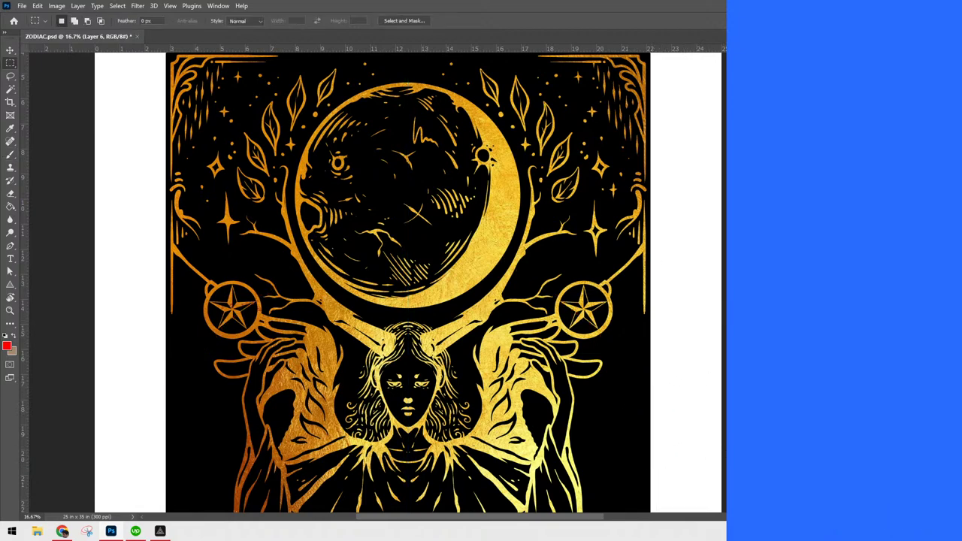
Widen the brush spacing further and paint mirrored dotted arcs from the antler branches to the star rings with a 35 px brush
key(F5)
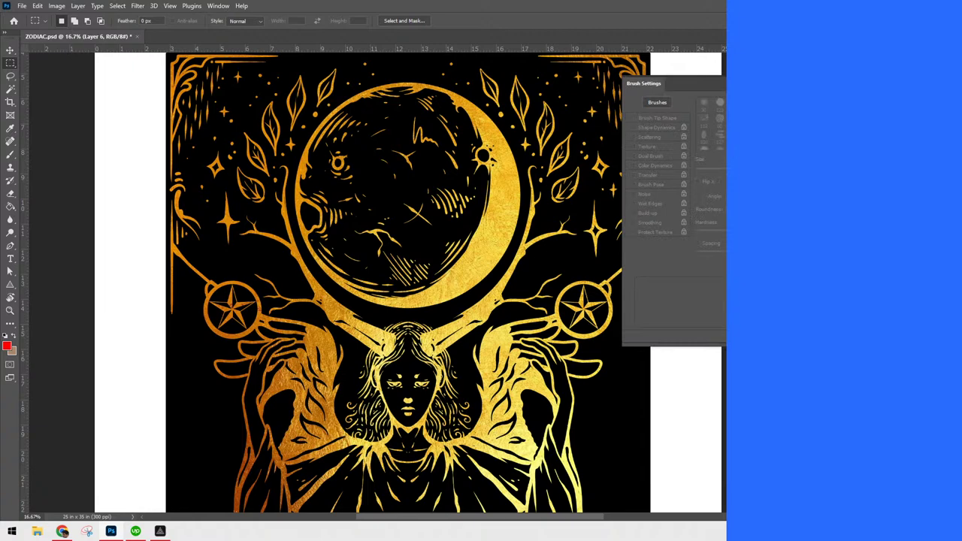
key(b)
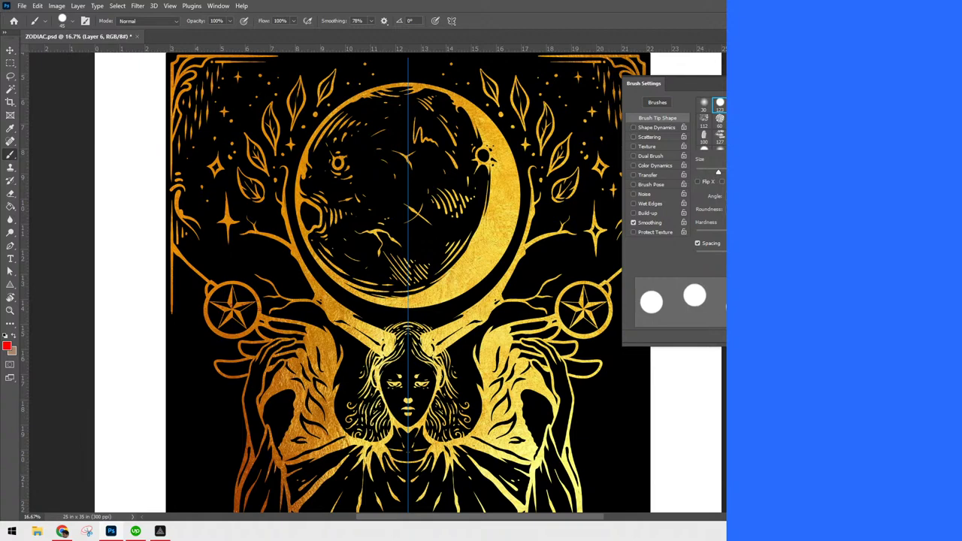
key(F5)
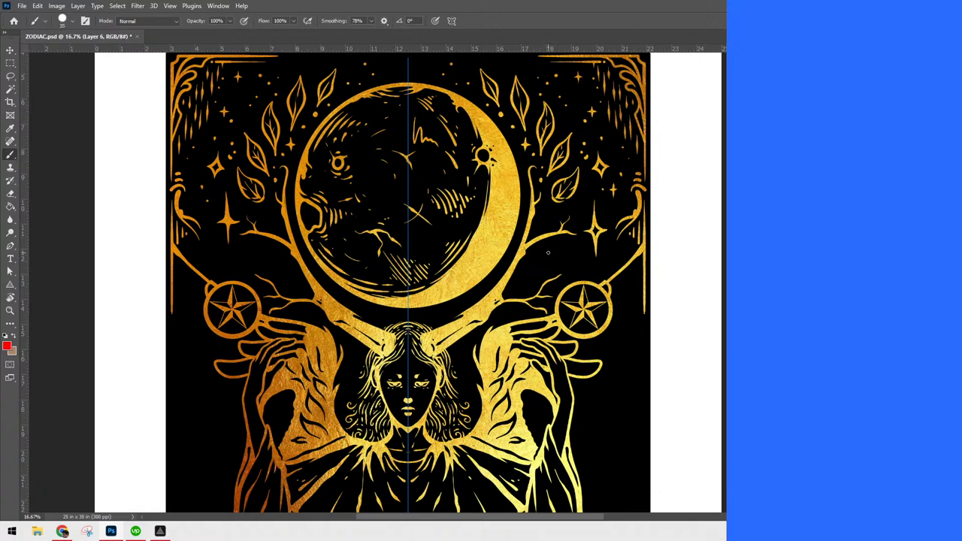
drag(544, 251, 603, 278)
Paint mirrored rows of large dots along the upper border, inward from the corner ornaments, with an 80 px brush
drag(652, 323, 682, 389)
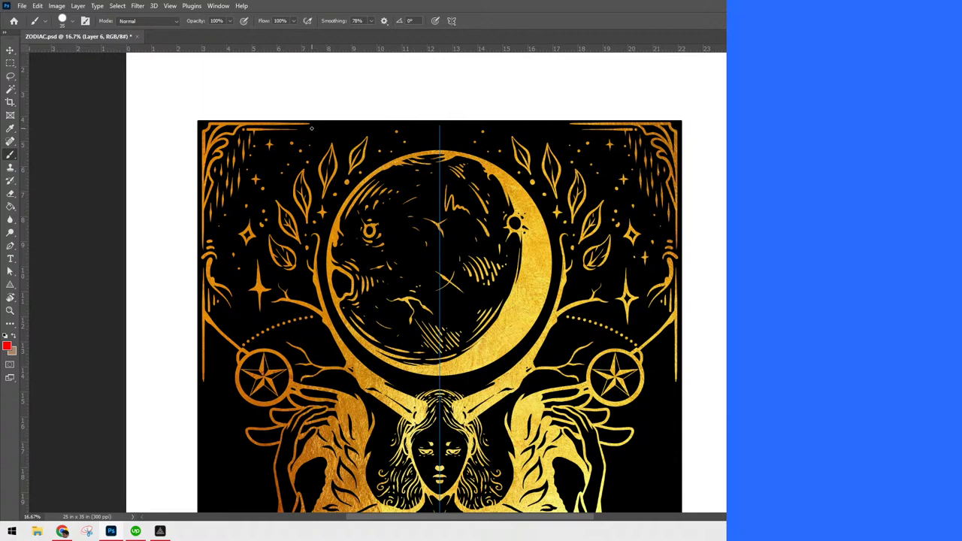
drag(310, 129, 371, 127)
drag(318, 124, 424, 130)
mouse_move(313, 126)
mouse_down()
mouse_move(371, 121)
mouse_move(307, 131)
mouse_move(391, 132)
mouse_up()
key(ctrl+z)
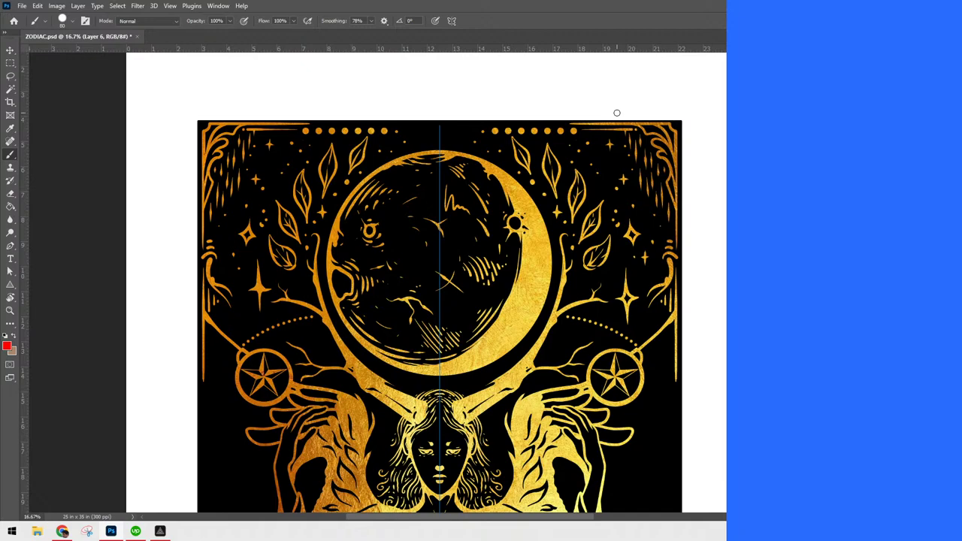
Examine the dotted arcs and the border dots against the whole composition
key(ctrl+minus)
key(ctrl+minus)
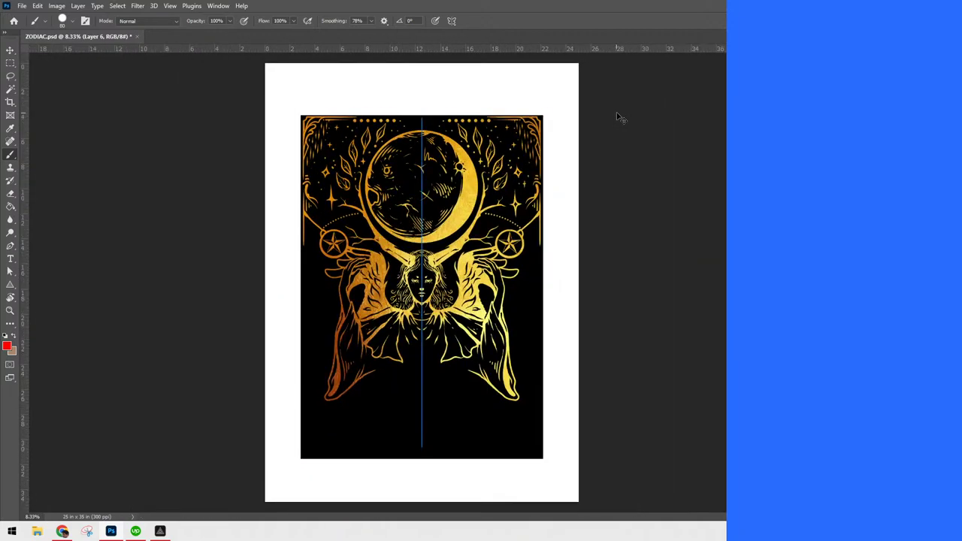
key(ctrl+plus)
key(ctrl+plus)
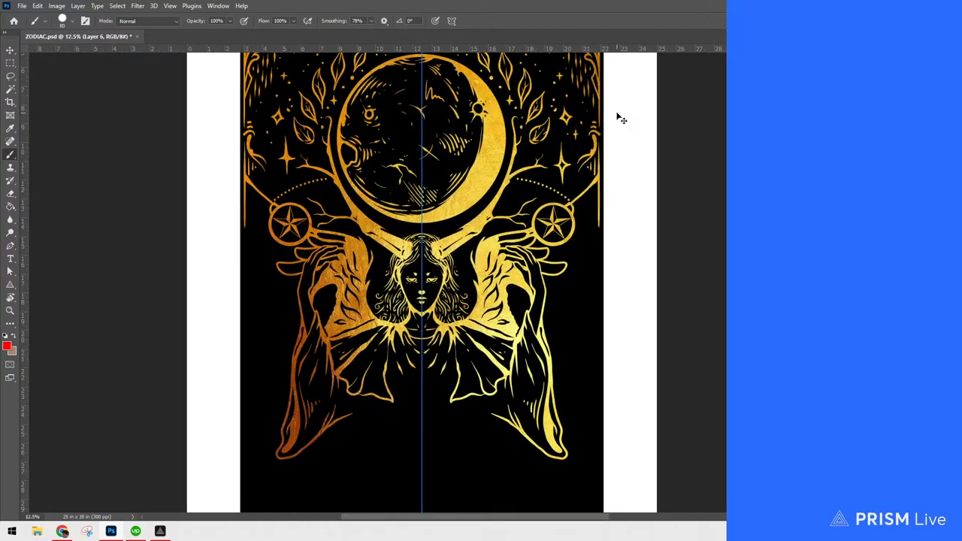
key(ctrl+minus)
key(ctrl+plus)
key(ctrl+minus)
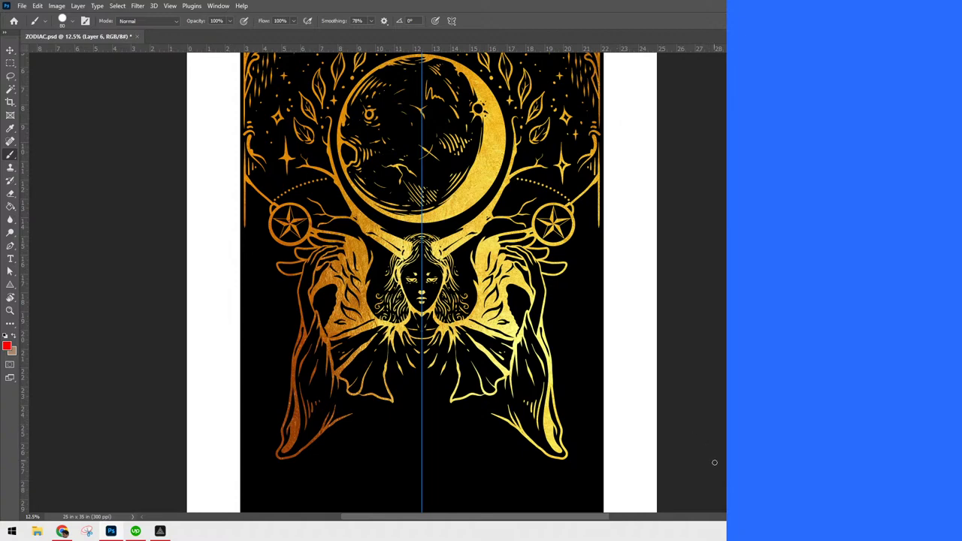
mouse_move(590, 333)
mouse_down()
mouse_move(608, 335)
mouse_move(609, 314)
mouse_move(617, 365)
mouse_move(616, 145)
mouse_move(640, 376)
mouse_move(638, 339)
mouse_up()
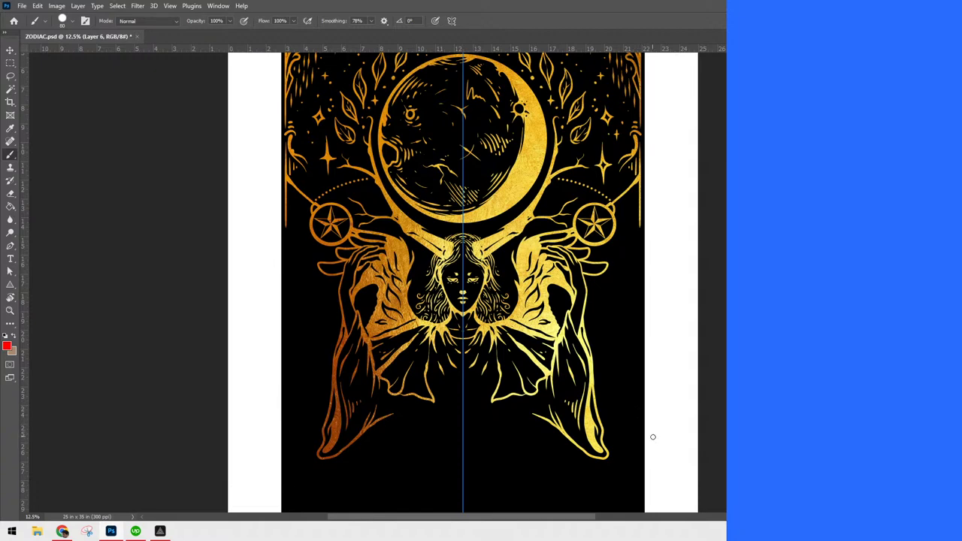
Choose the Hard Round Pressure Size brush at 60 px and paint mirrored short curved strokes between the star rings and side ornaments
drag(486, 217, 524, 317)
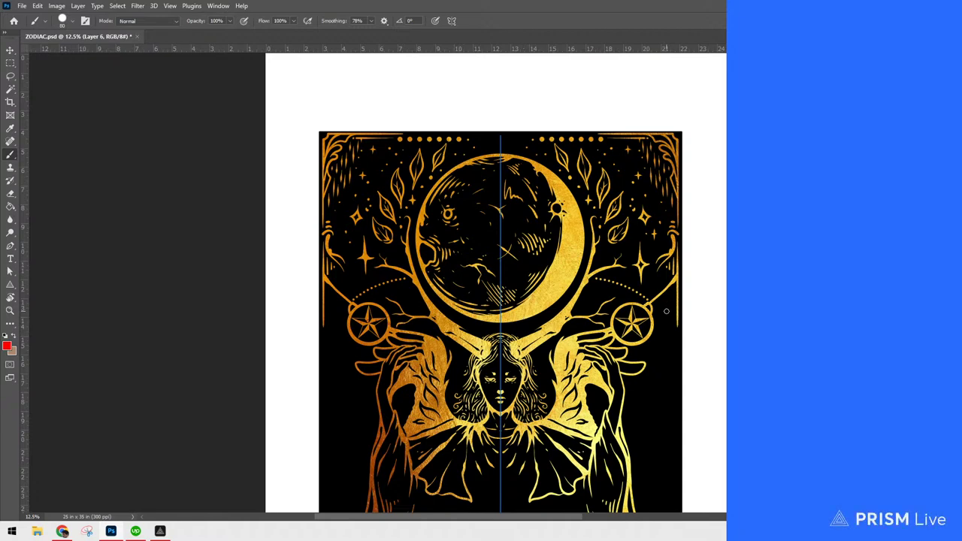
key(p)
key(b)
click(67, 21)
click(102, 208)
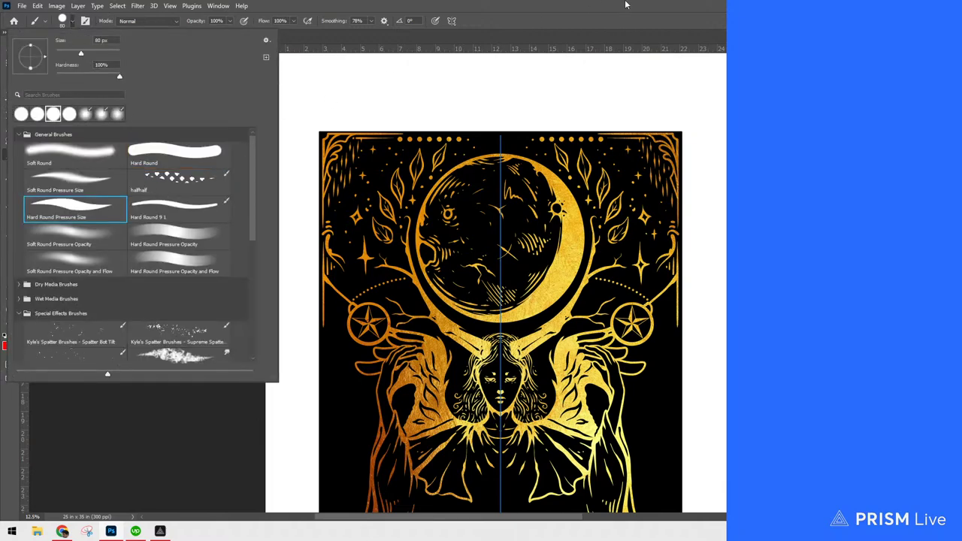
click(623, 4)
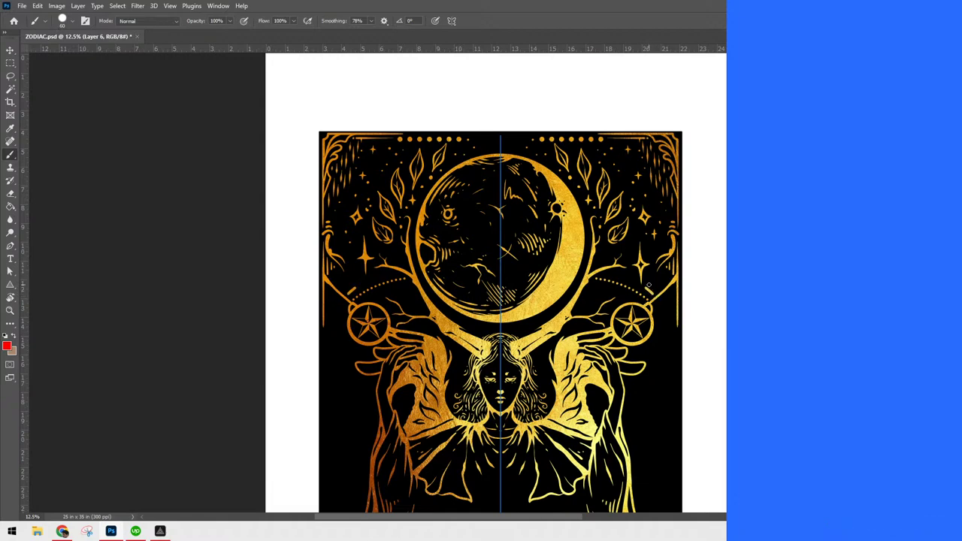
drag(649, 283, 662, 287)
Paint mirrored overlapping feather outlines around the star rings and out to the side borders with a 70 px brush
drag(655, 212, 690, 79)
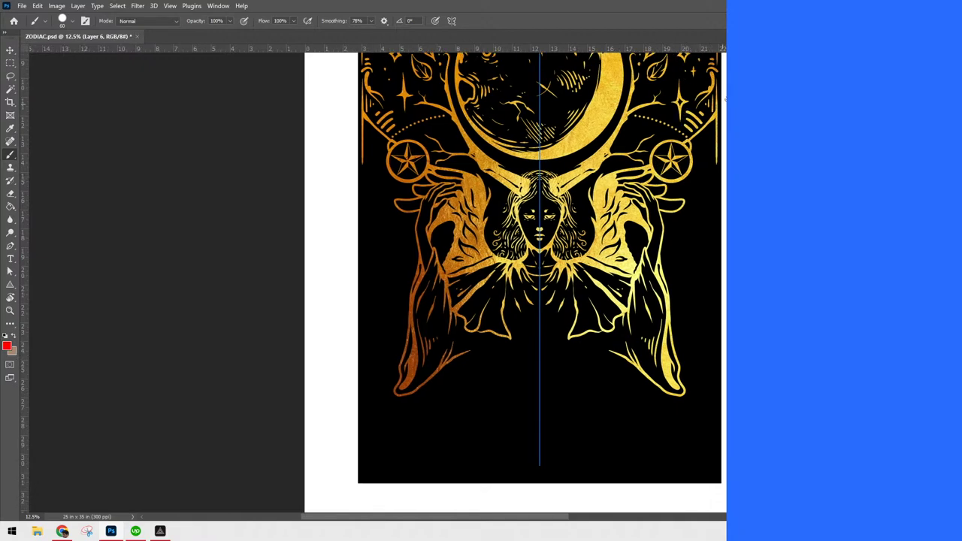
mouse_move(719, 104)
mouse_down()
mouse_move(719, 226)
mouse_move(718, 181)
mouse_move(702, 252)
mouse_move(707, 105)
mouse_up()
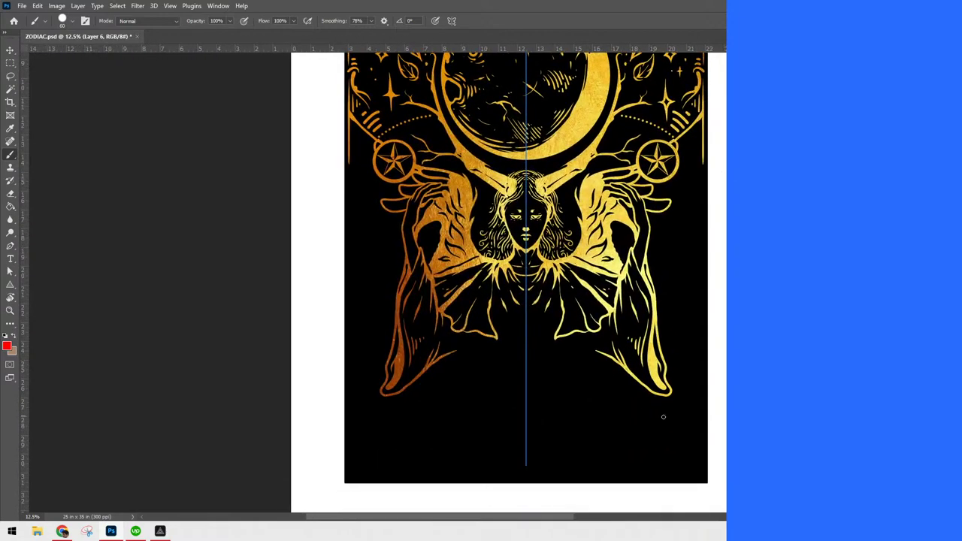
drag(677, 247, 699, 275)
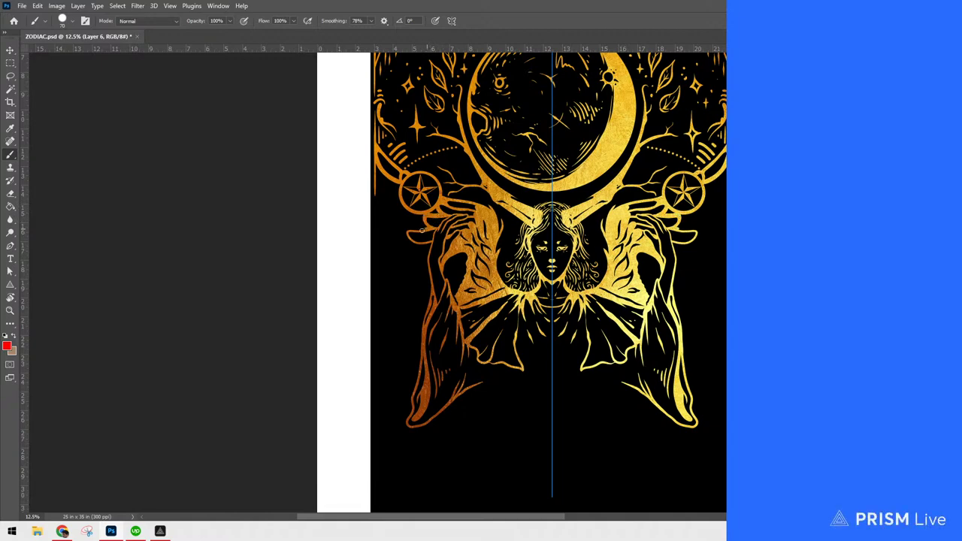
drag(406, 230, 432, 243)
drag(389, 182, 404, 209)
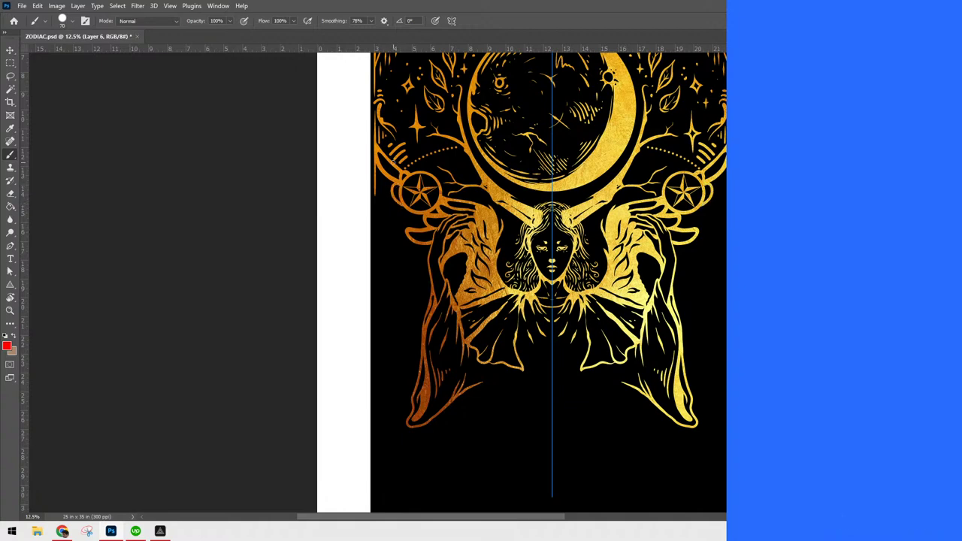
key(ctrl+z)
drag(393, 180, 400, 205)
mouse_move(390, 197)
mouse_down()
mouse_move(395, 216)
mouse_move(435, 227)
mouse_up()
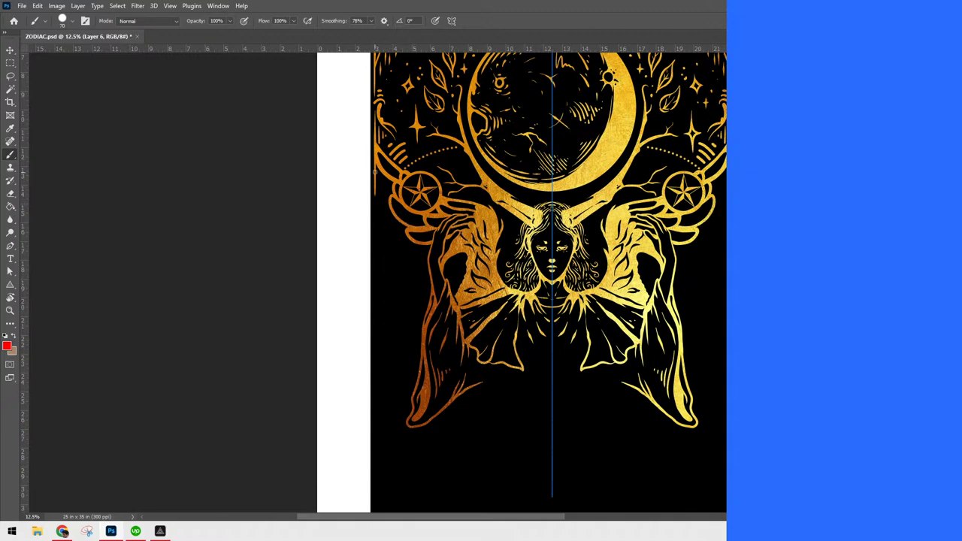
drag(376, 164, 391, 195)
mouse_move(378, 198)
mouse_down()
mouse_move(413, 220)
mouse_move(409, 205)
mouse_move(376, 193)
mouse_move(404, 229)
mouse_up()
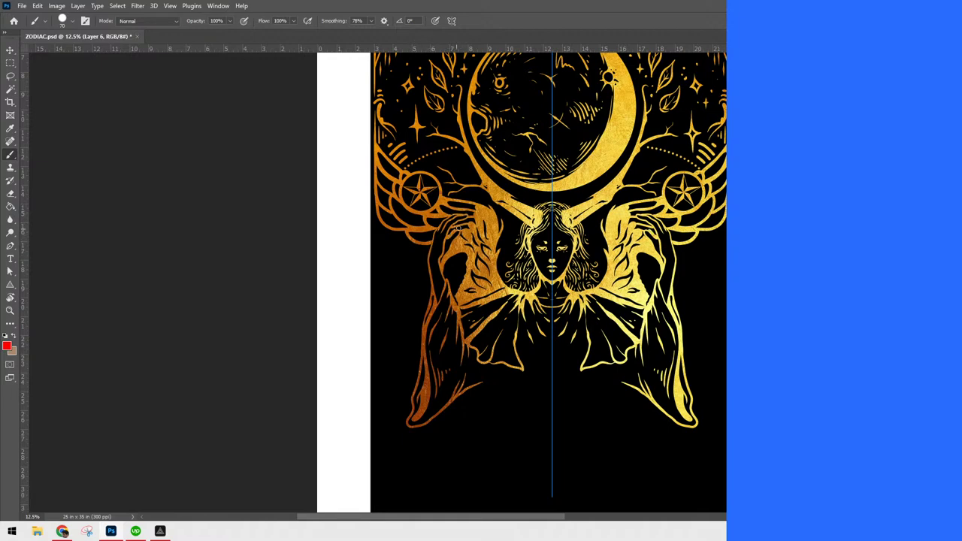
Paint lower feathers beside the woman's wrists and extend the straight side border lines downward past them
drag(450, 234, 468, 218)
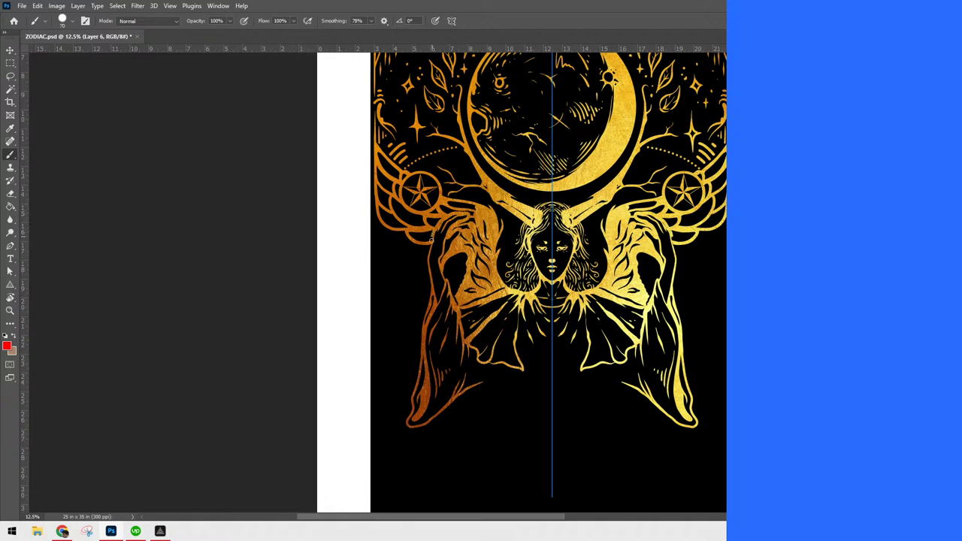
drag(427, 262, 439, 322)
mouse_move(430, 245)
mouse_down()
mouse_move(395, 259)
mouse_move(397, 268)
mouse_move(425, 267)
mouse_move(429, 235)
mouse_move(436, 253)
mouse_move(428, 242)
mouse_move(393, 260)
mouse_move(428, 262)
mouse_up()
key(ctrl+z)
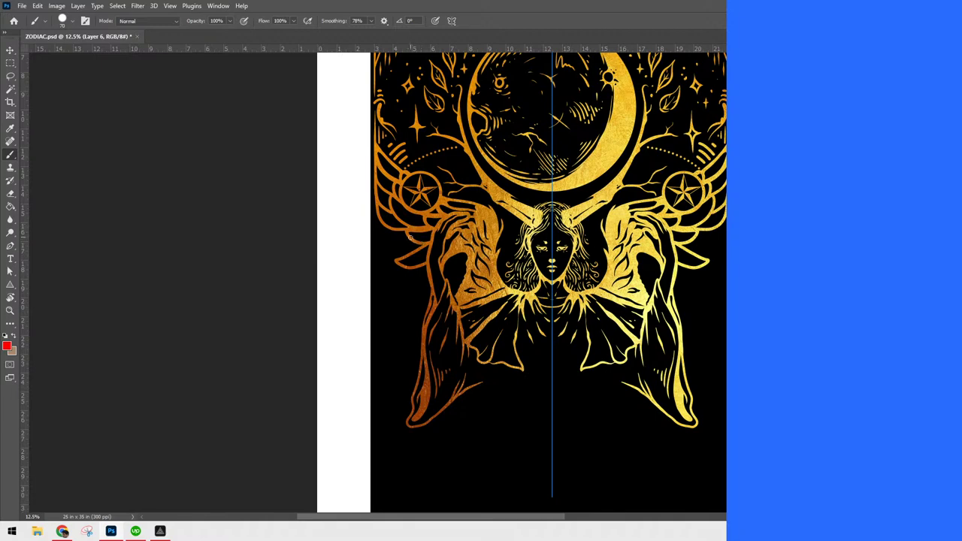
mouse_move(415, 246)
mouse_down()
mouse_move(380, 238)
mouse_move(414, 228)
mouse_move(375, 232)
mouse_up()
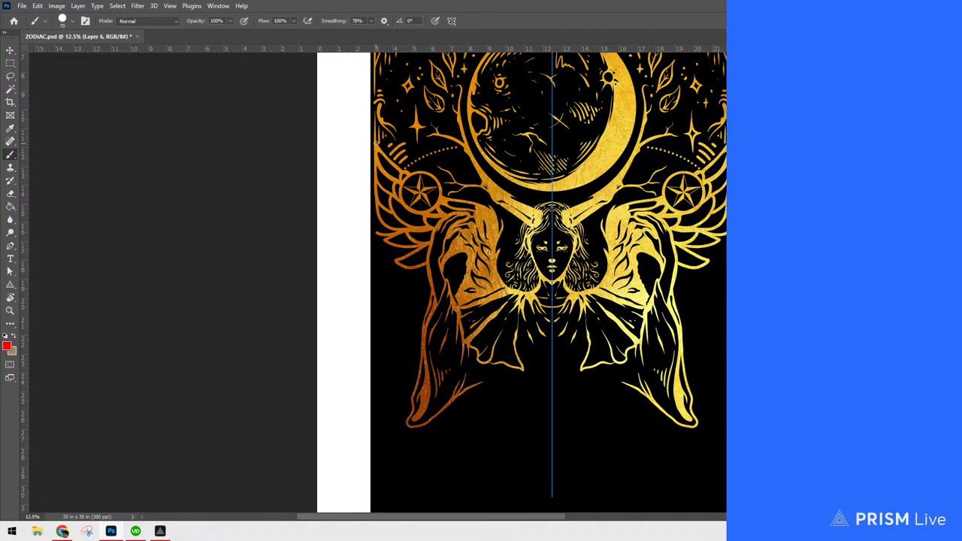
drag(376, 162, 375, 285)
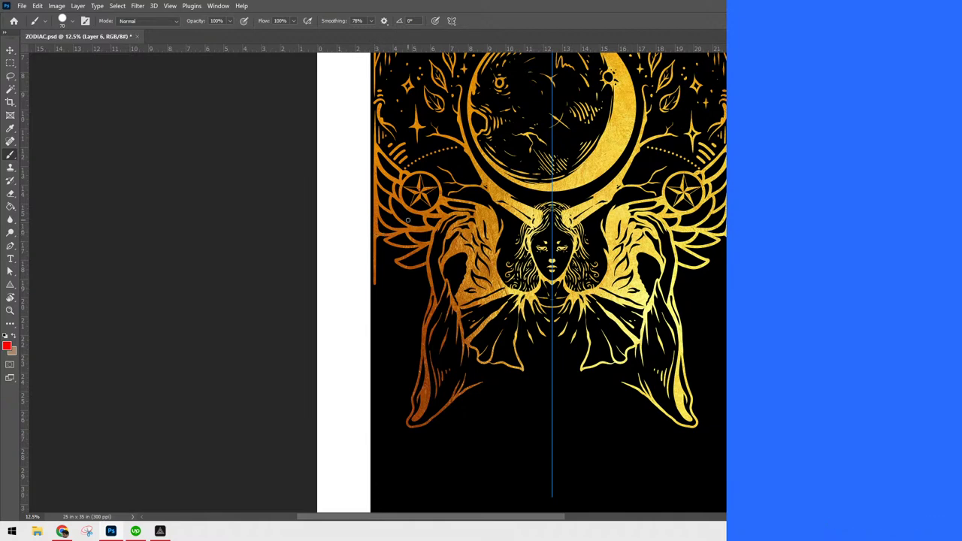
scroll(407, 219, down, 3)
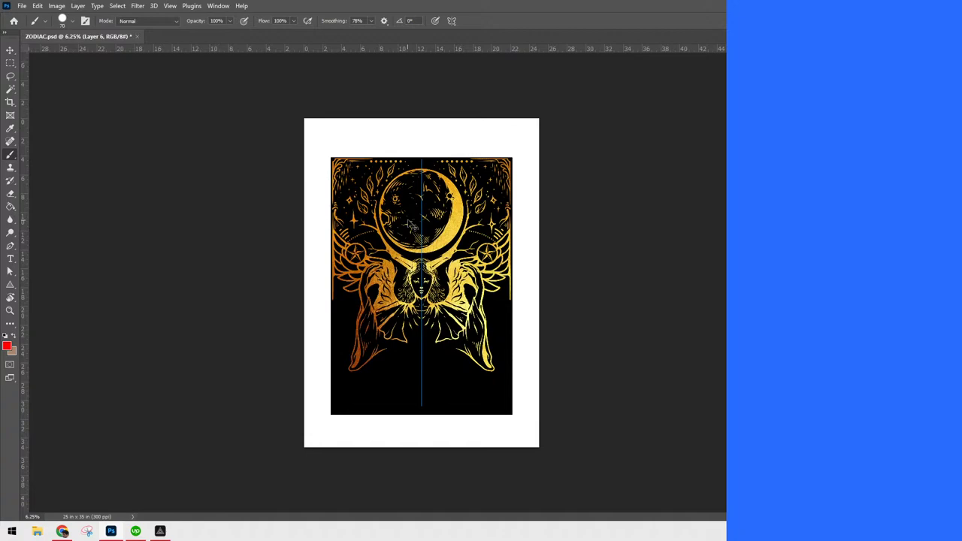
Remove the small branches from both horns beside the moon and trim the horns' outer edges with a 90 px brush
scroll(409, 224, up, 3)
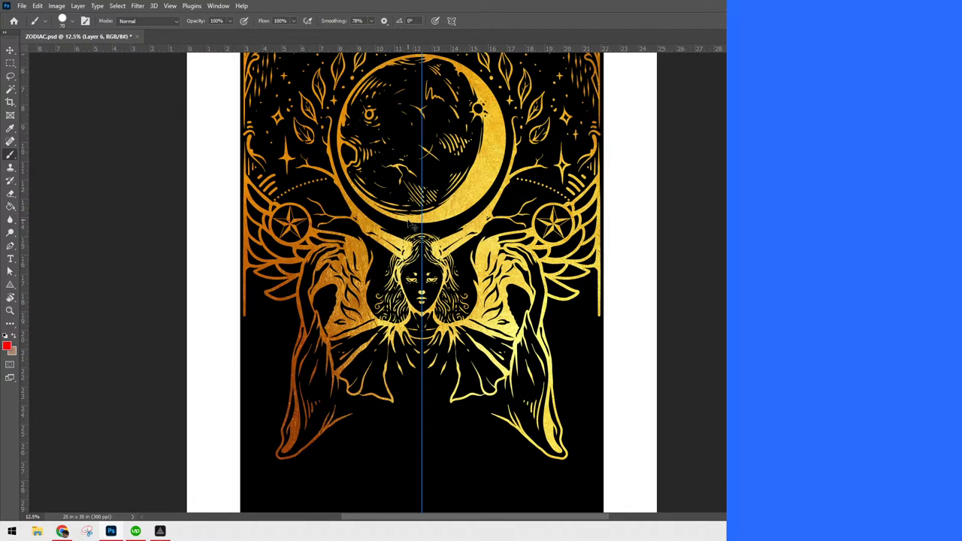
scroll(408, 219, up, 1)
drag(645, 377, 655, 462)
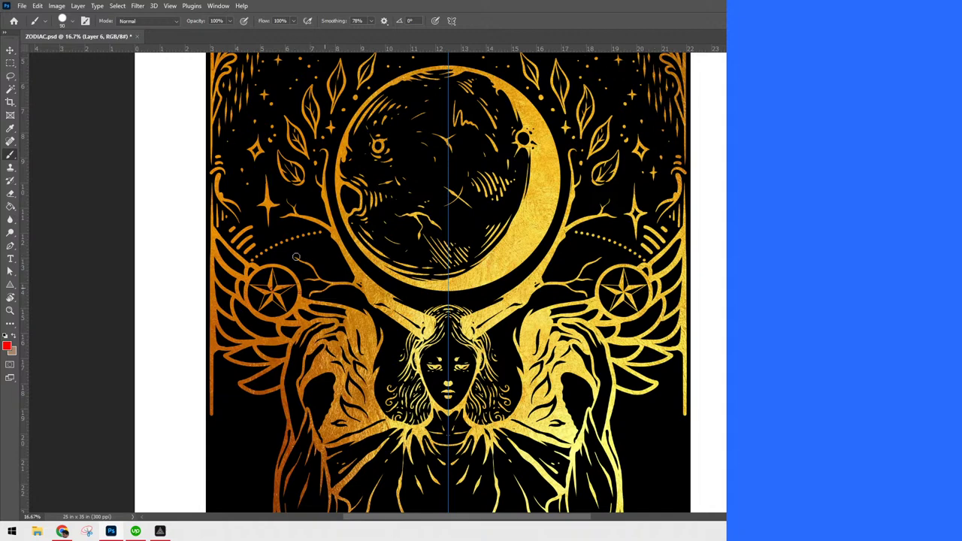
ctrl+click(310, 291)
drag(311, 294, 317, 294)
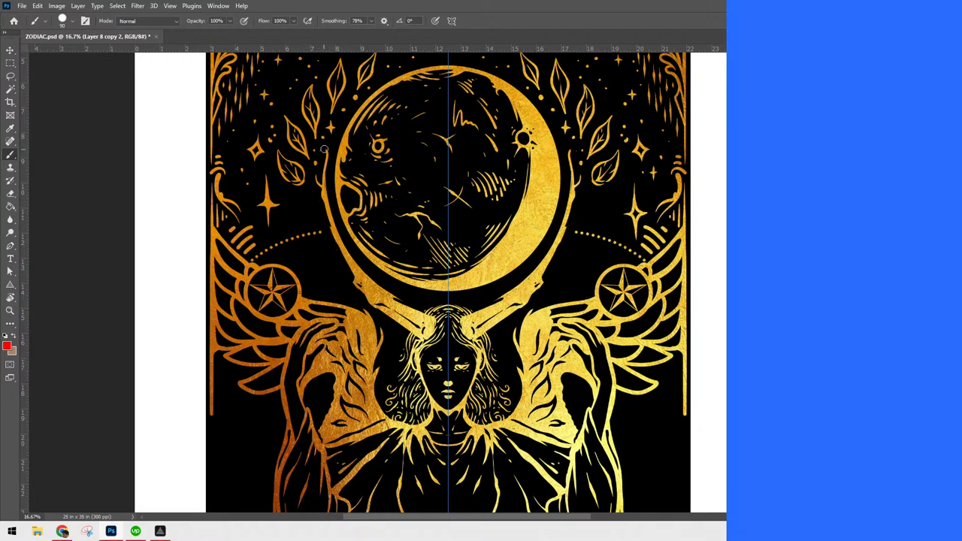
drag(323, 159, 324, 226)
mouse_move(328, 153)
mouse_down()
mouse_move(327, 225)
mouse_move(375, 309)
mouse_up()
drag(637, 385, 673, 382)
Paint mirrored outer curves with a 45 px brush and fill them in so both horns become thick crescents around the moon
key(bracketleft)
key(bracketleft)
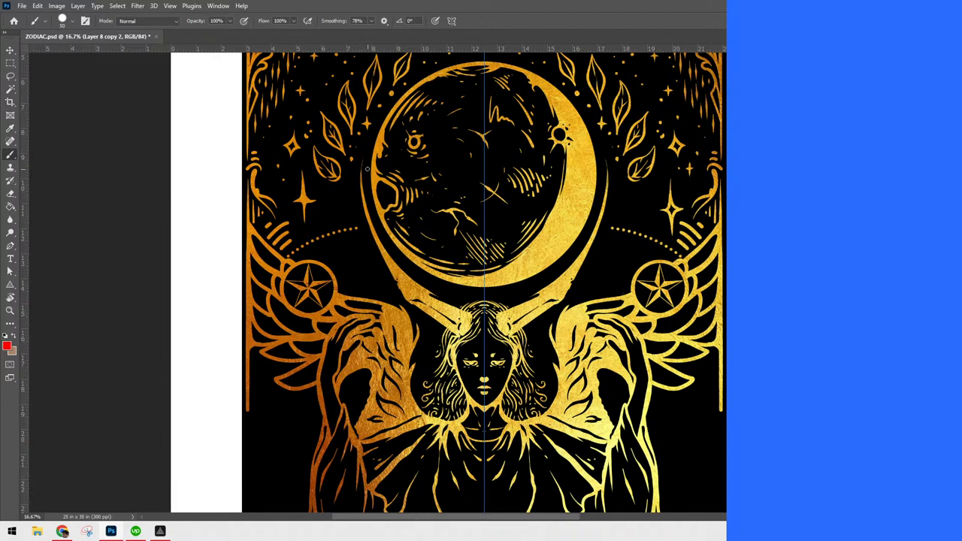
drag(364, 153, 373, 253)
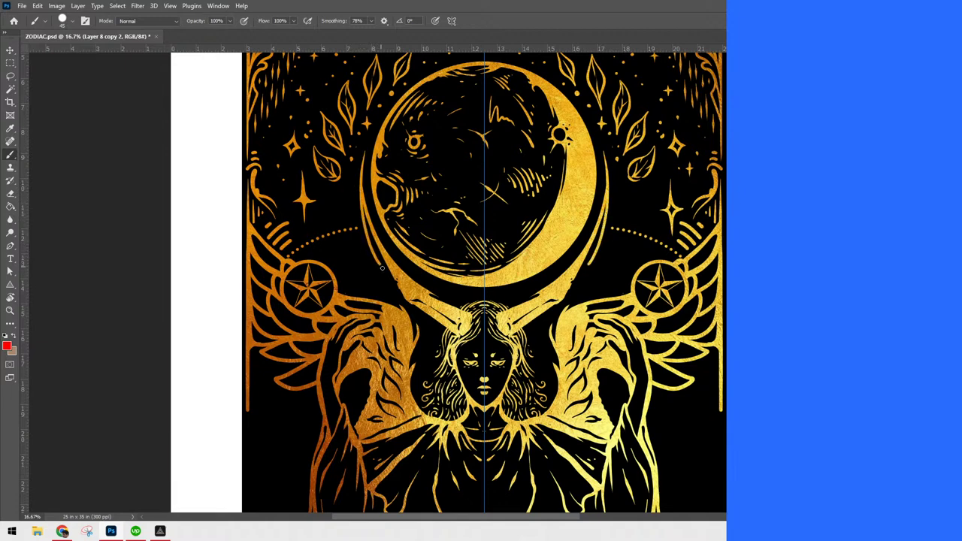
key(ctrl+z)
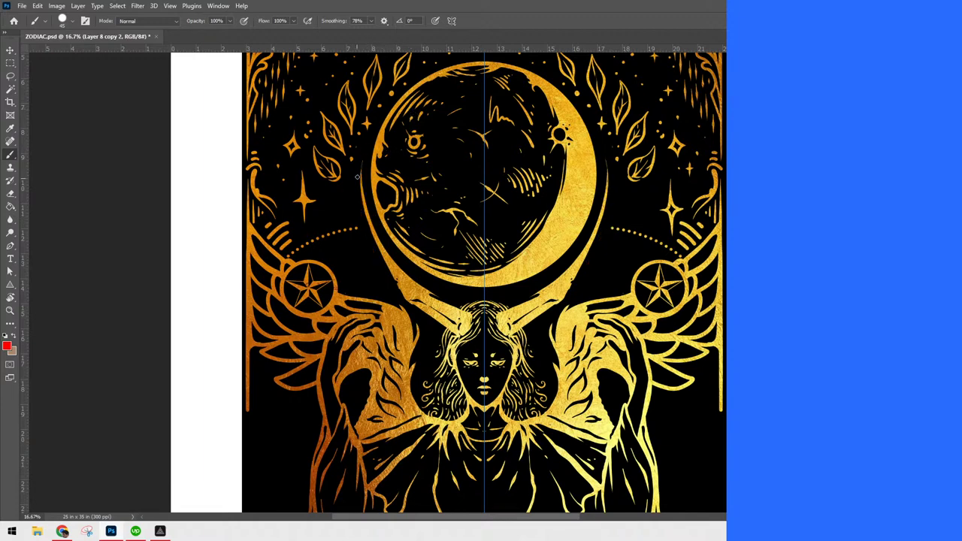
mouse_move(367, 146)
mouse_down()
mouse_move(359, 191)
mouse_move(368, 242)
mouse_move(390, 282)
mouse_move(429, 315)
mouse_up()
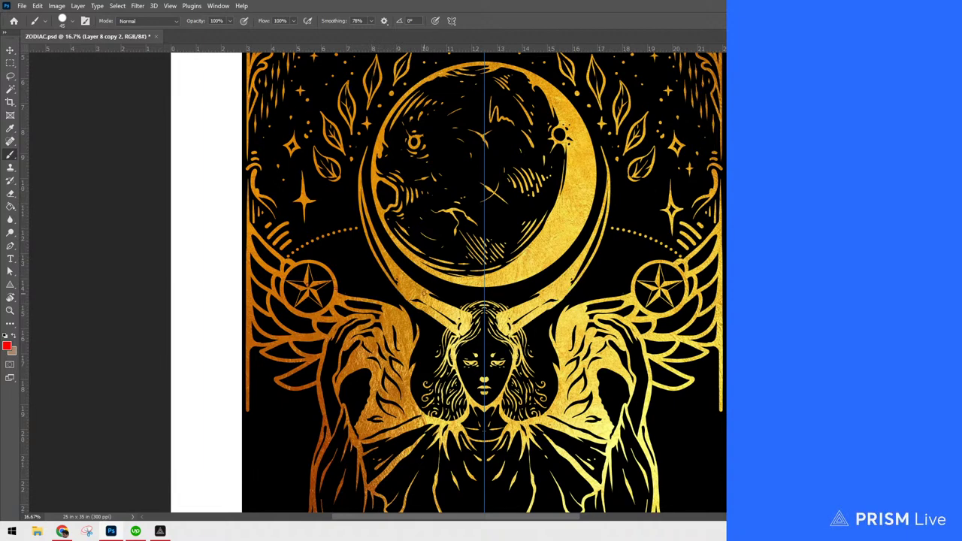
mouse_move(361, 178)
mouse_down()
mouse_move(363, 211)
mouse_move(395, 285)
mouse_move(365, 219)
mouse_move(385, 270)
mouse_up()
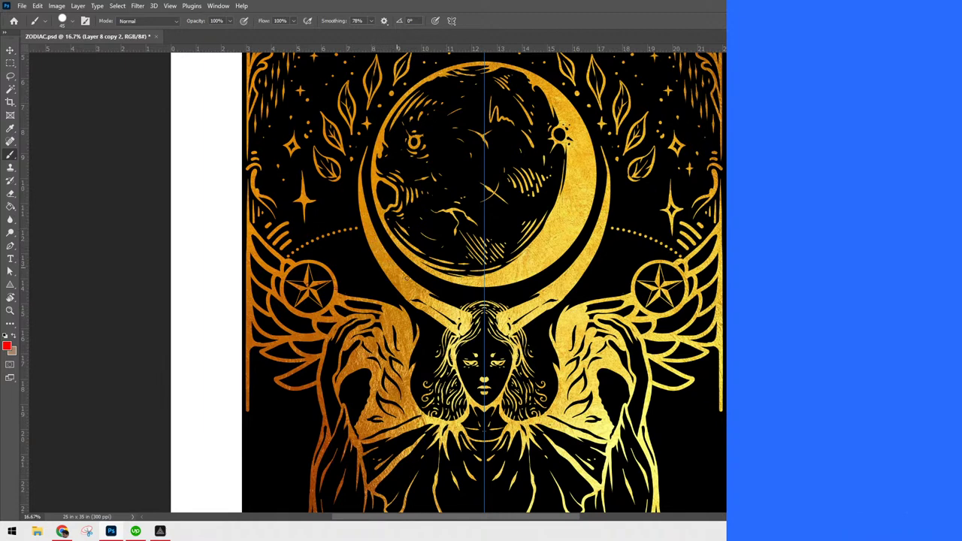
Paint thin dark notch details along the lower part and outer edge of both thick horns
drag(438, 296, 452, 303)
drag(384, 268, 412, 285)
drag(366, 228, 382, 250)
key(bracketright)
key(bracketright)
key(bracketright)
key(bracketright)
key(bracketright)
key(bracketright)
key(bracketright)
key(bracketright)
key(bracketright)
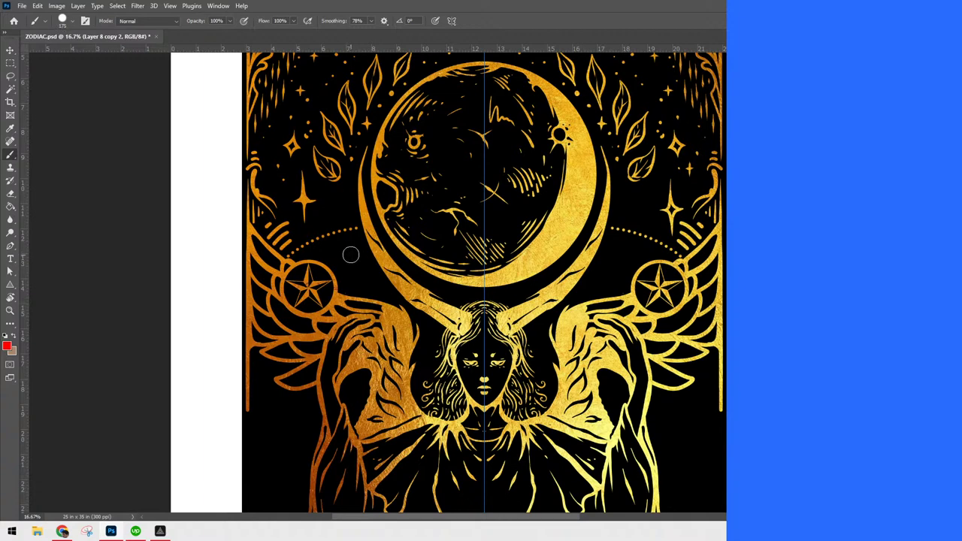
click(349, 251)
key(ctrl+z)
Paint mirrored four-pointed stars, small rings and dots around the dotted arcs beside the horns with a 60 px brush
key(bracketleft)
key(bracketleft)
key(bracketleft)
key(bracketleft)
key(bracketleft)
key(bracketleft)
mouse_move(344, 268)
mouse_down()
mouse_move(352, 236)
mouse_move(358, 267)
mouse_move(368, 269)
mouse_move(337, 269)
mouse_move(350, 271)
mouse_move(357, 289)
mouse_move(370, 269)
mouse_move(360, 271)
mouse_move(357, 290)
mouse_up()
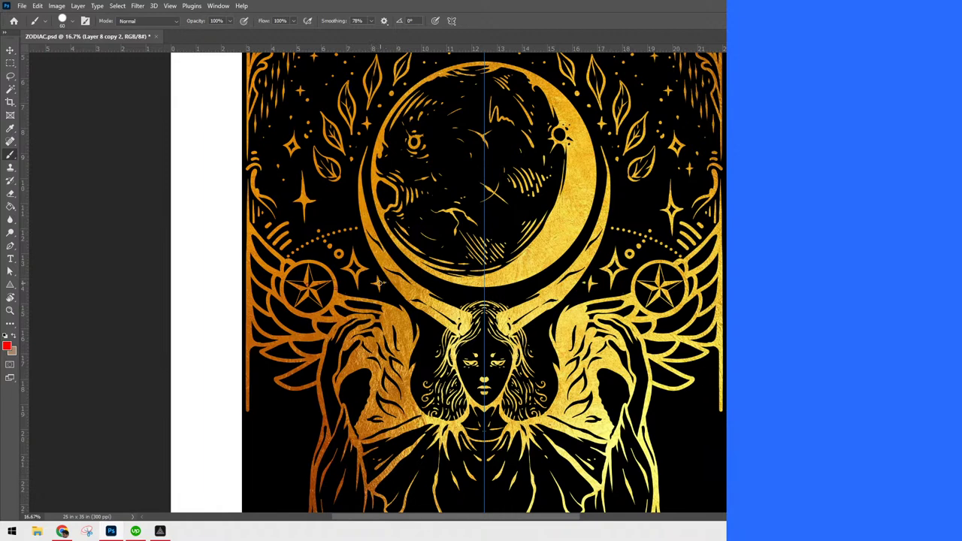
click(342, 206)
drag(352, 207, 344, 205)
Examine the reworked horns and the added stars within the whole composition
key(ctrl+minus)
key(ctrl+minus)
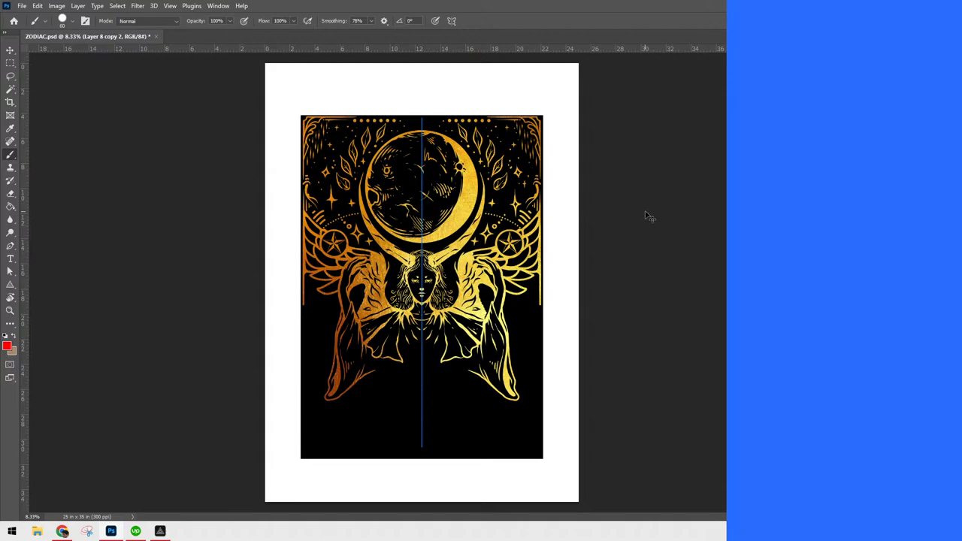
key(ctrl+plus)
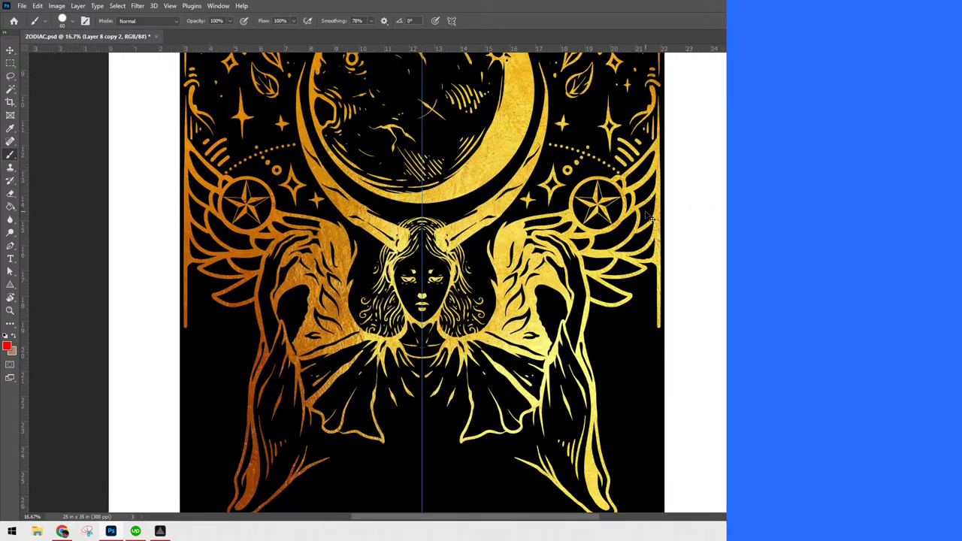
key(ctrl+minus)
key(ctrl+plus)
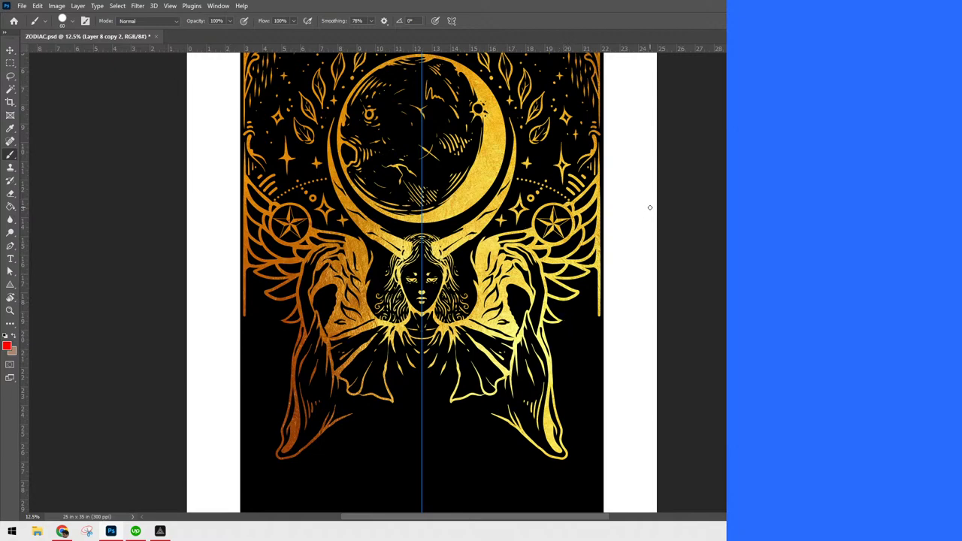
scroll(598, 314, down, 5)
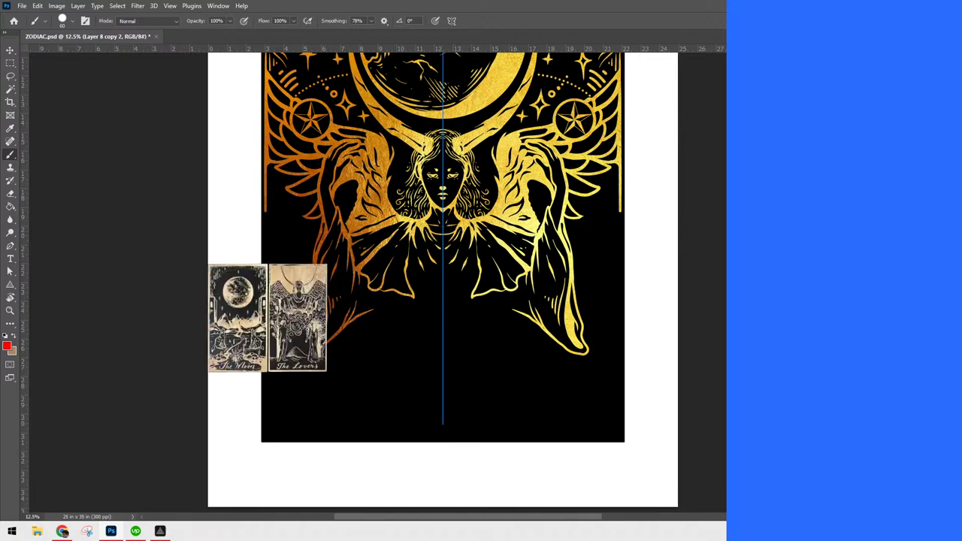
Inspect The Moon and The Lovers tarot reference cards up close and remove them from the canvas
key(v)
mouse_move(305, 330)
mouse_down()
mouse_move(367, 315)
mouse_move(527, 314)
mouse_move(683, 276)
mouse_up()
scroll(398, 334, up, 4)
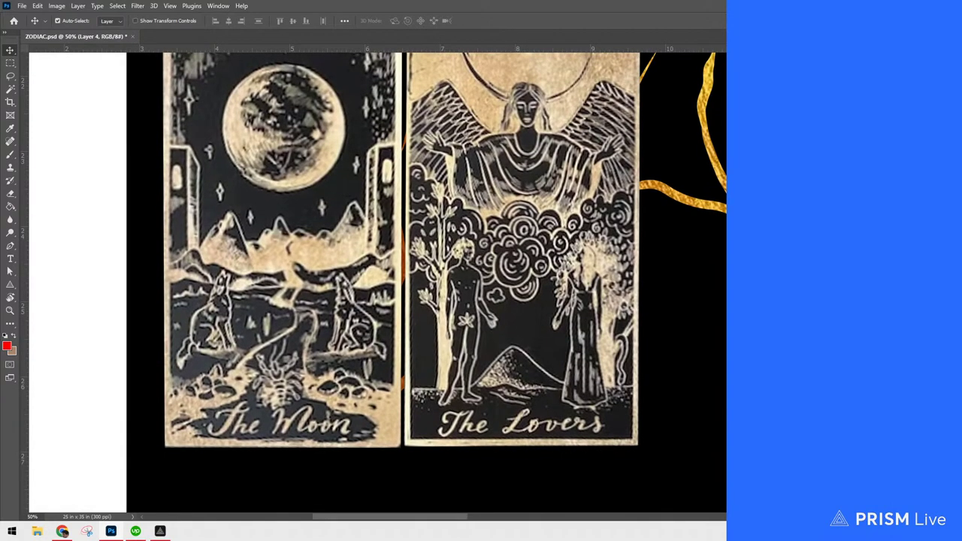
key(Delete)
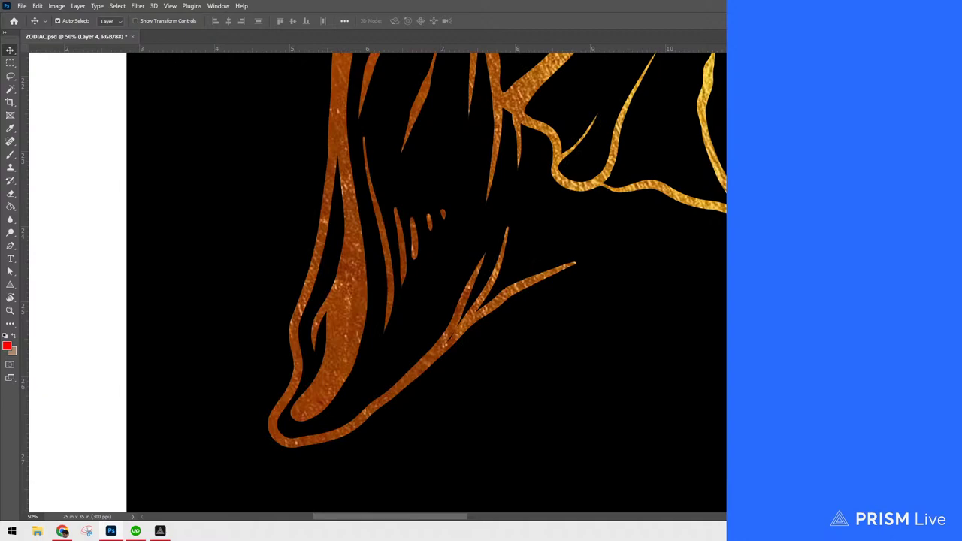
key(ctrl+0)
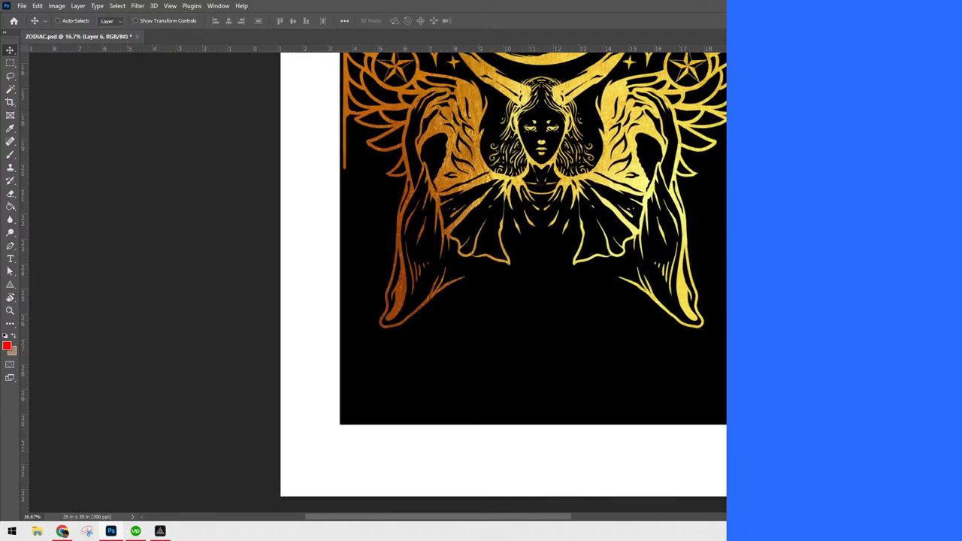
key(ctrl+plus)
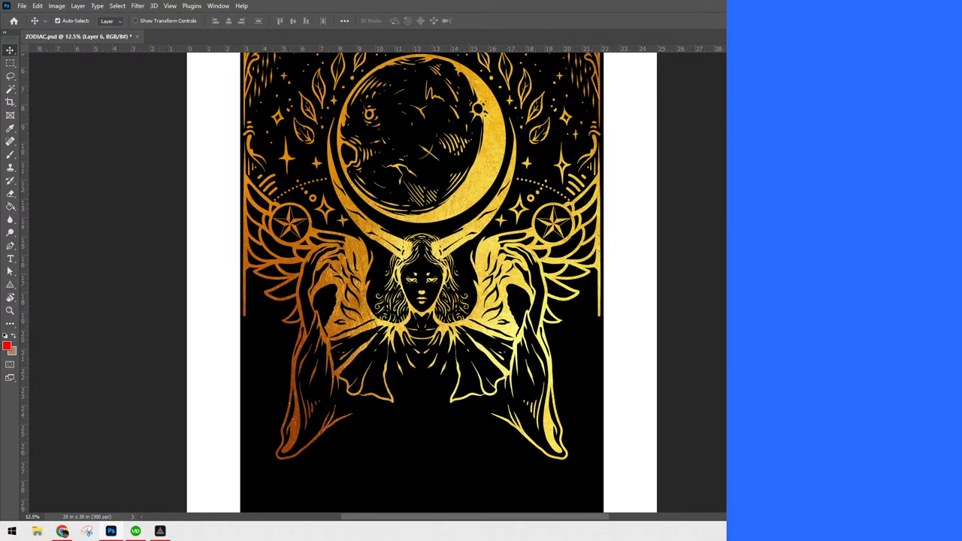
Clip the gold texture layer to the line art again, checking the session in the Time Tracker in between
key(ctrl+v)
key(alt+bracketleft)
key(alt+bracketleft)
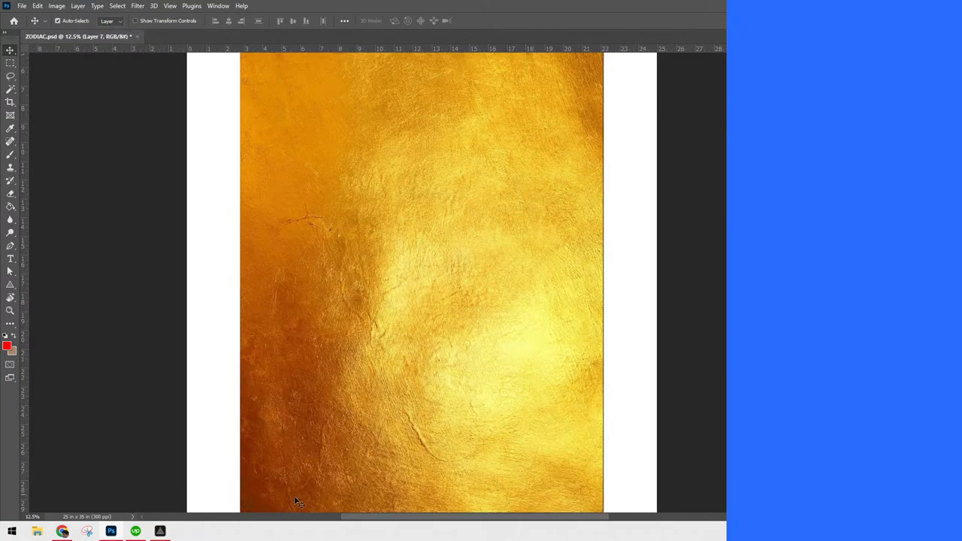
click(136, 533)
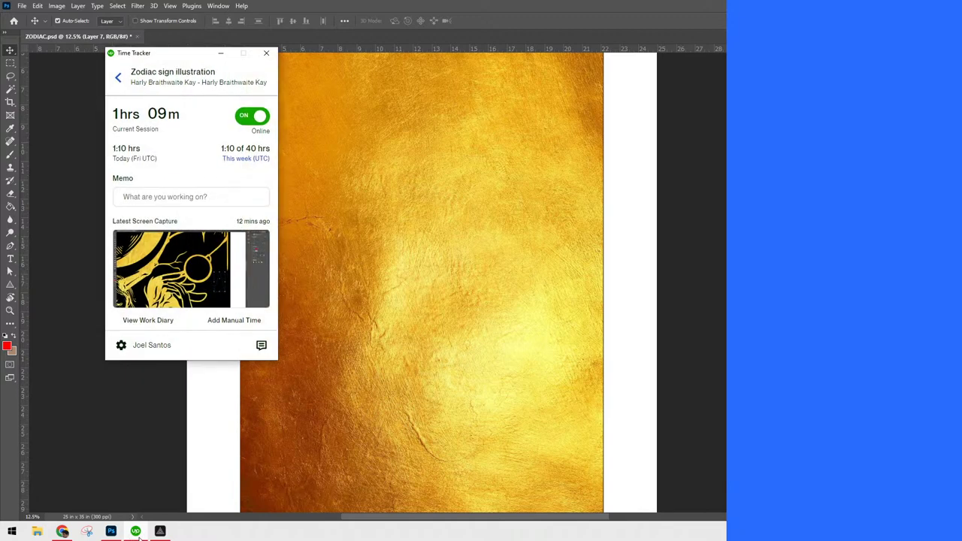
click(136, 532)
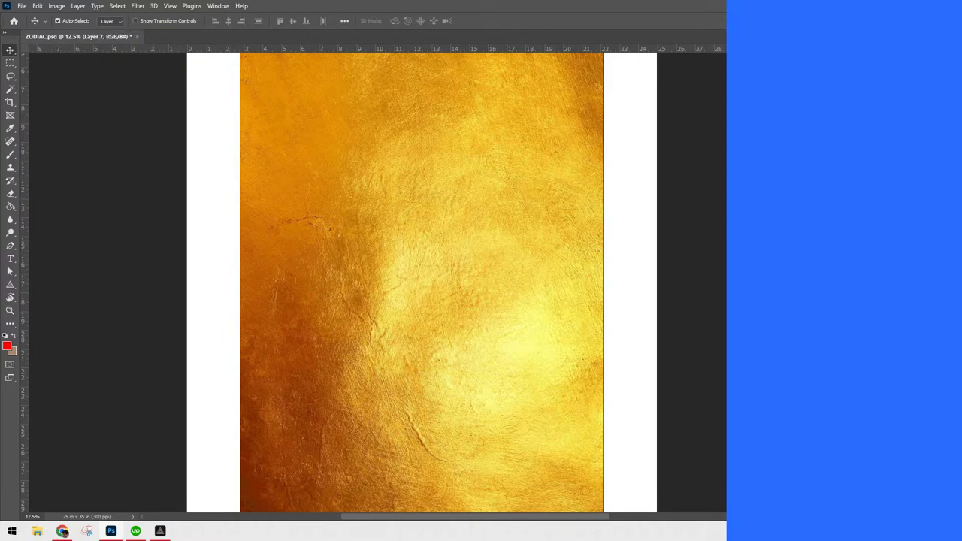
key(ctrl+alt+g)
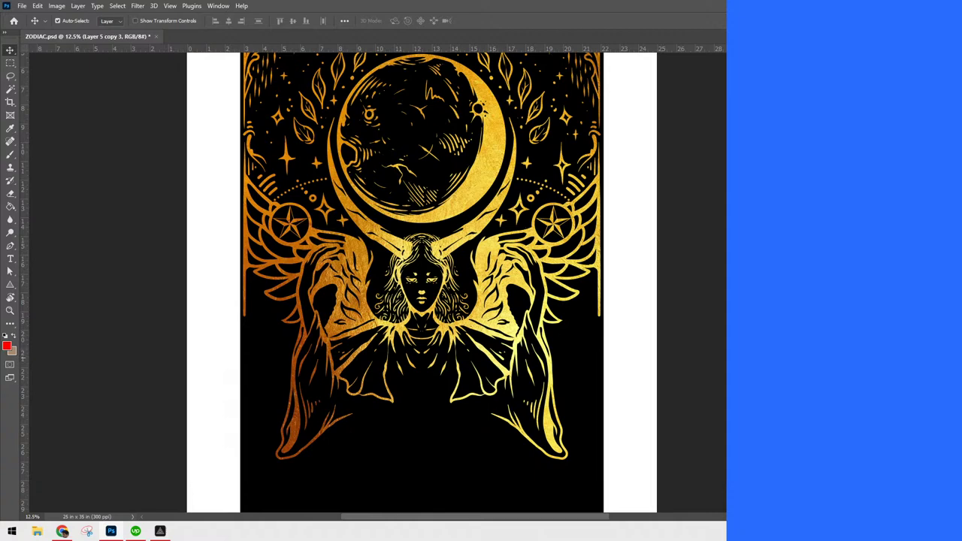
key(b)
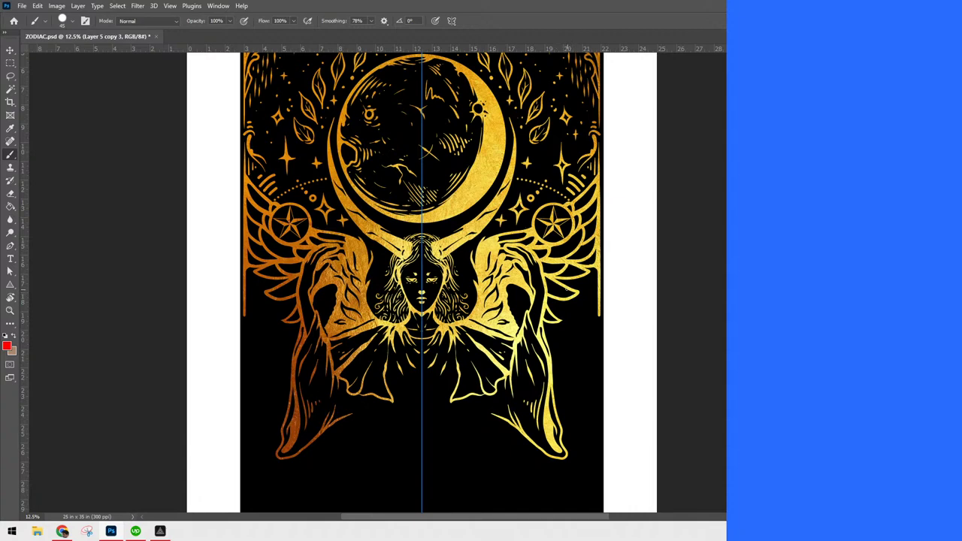
key(alt+bracketright)
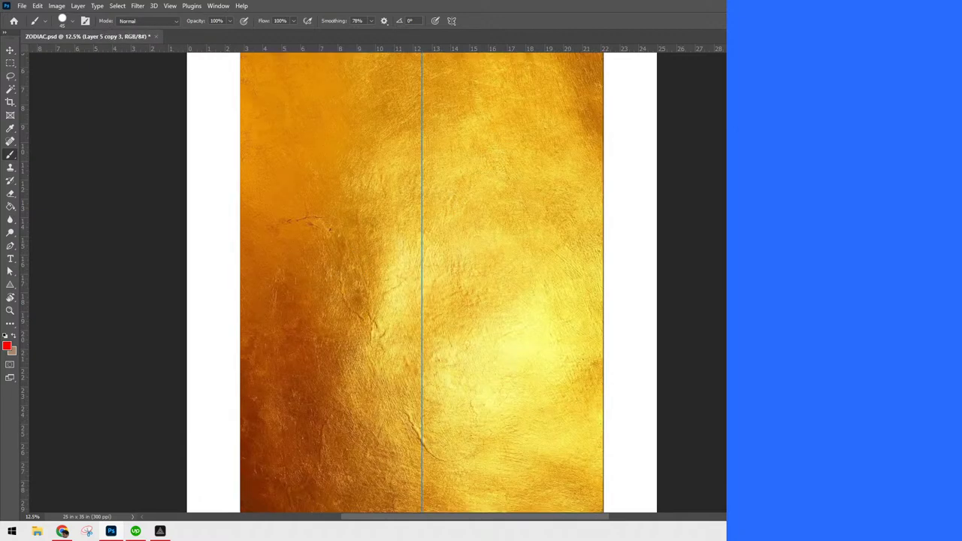
key(ctrl+alt+g)
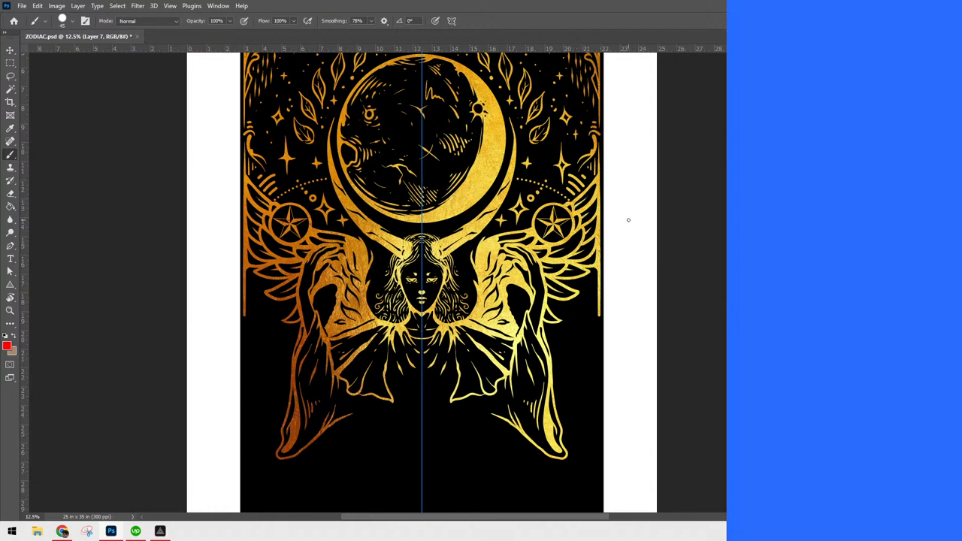
Check the Time Tracker, switch to Chrome, search for upwork in a new tab and open the client's Zodiac sign illustration conversation
drag(597, 288, 608, 383)
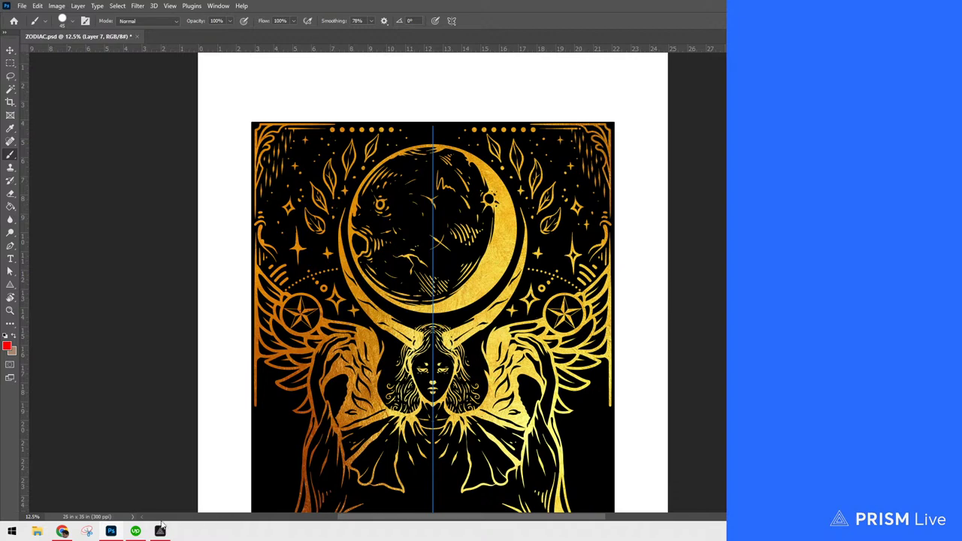
click(135, 531)
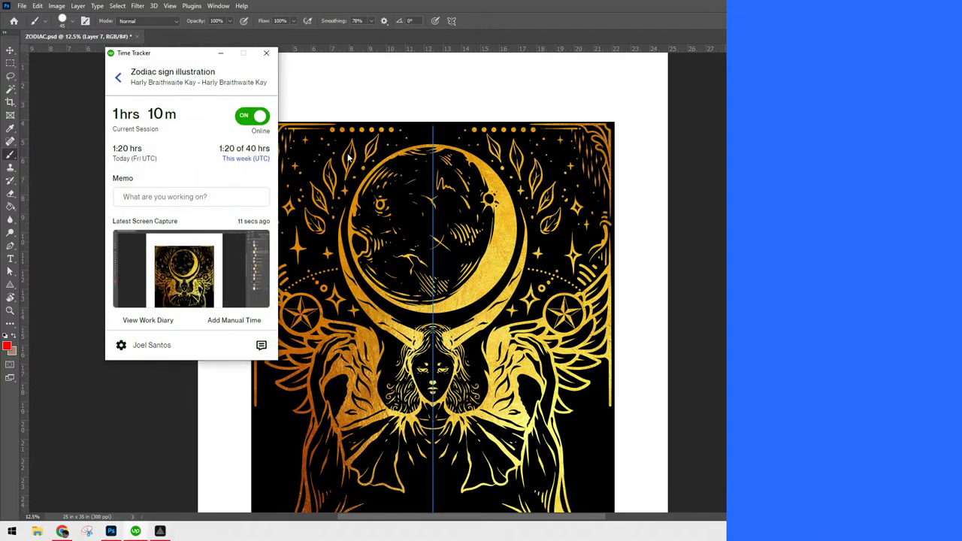
click(62, 531)
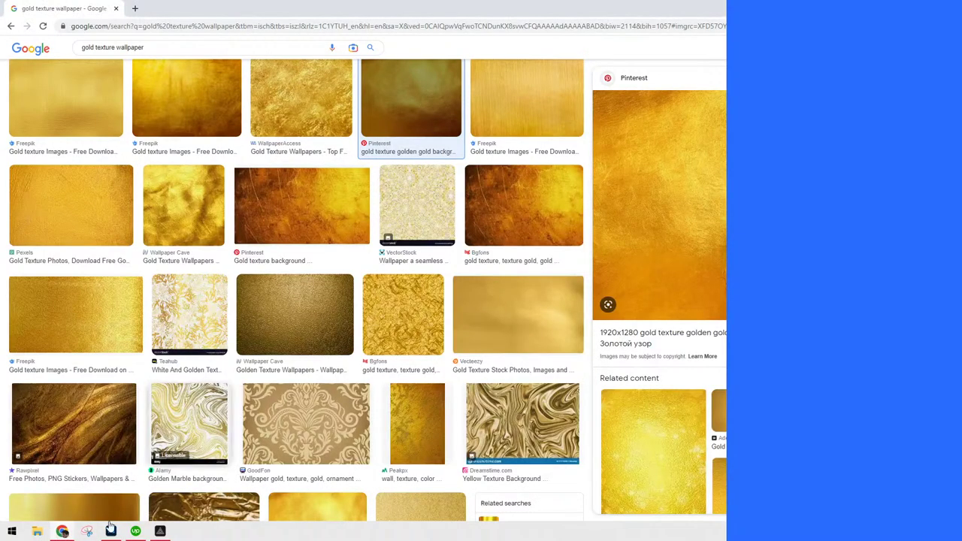
click(136, 9)
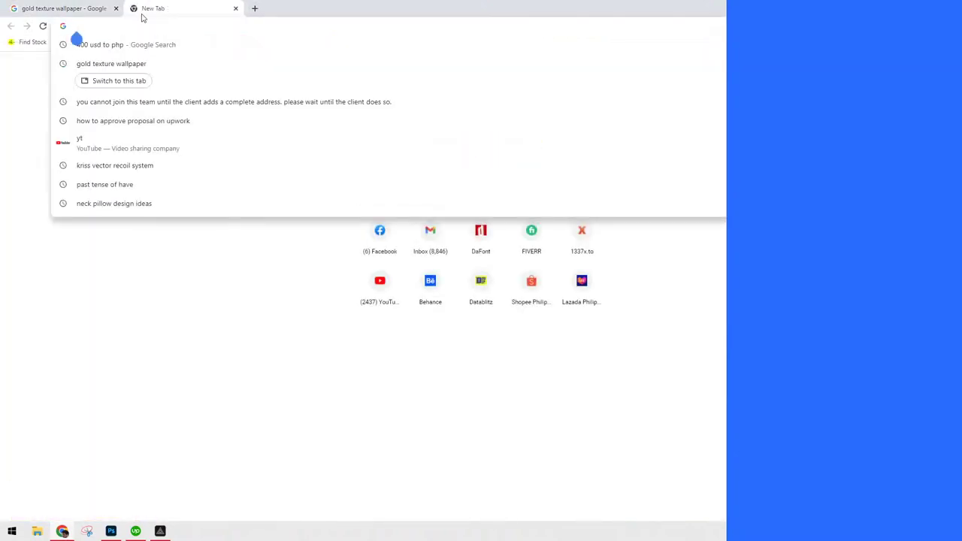
text(upwork)
key(Return)
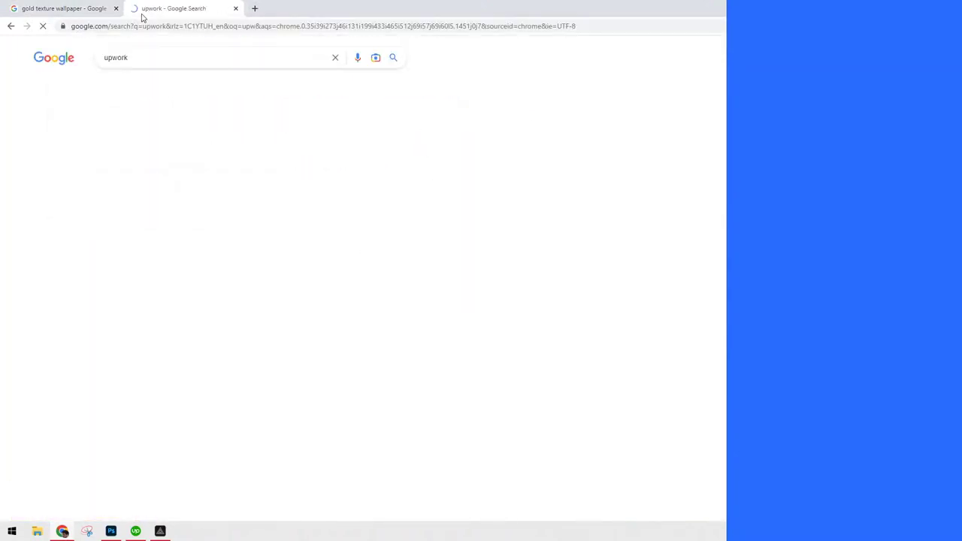
click(185, 134)
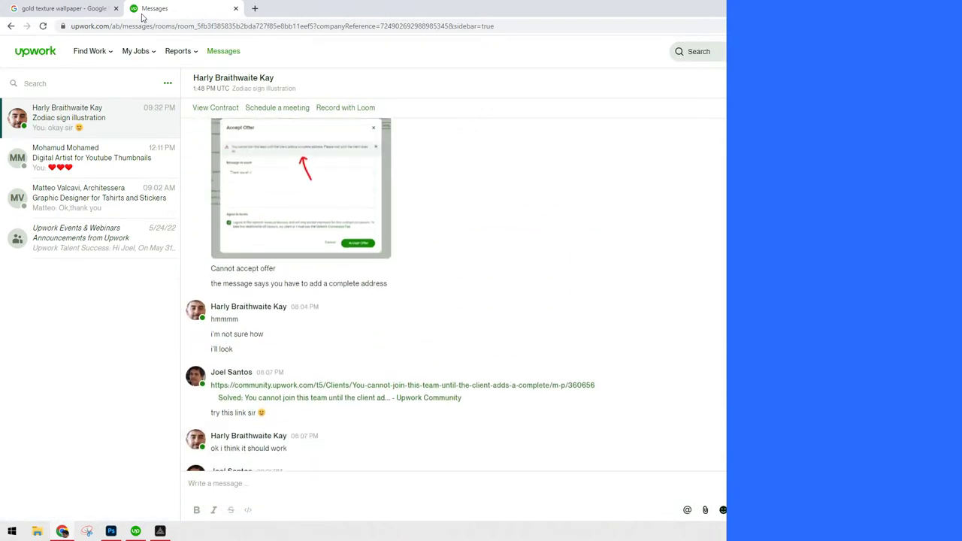
Find exaltare social media logo.png in the earlier client messages, copy the image and switch back to Photoshop
scroll(453, 361, up, 14)
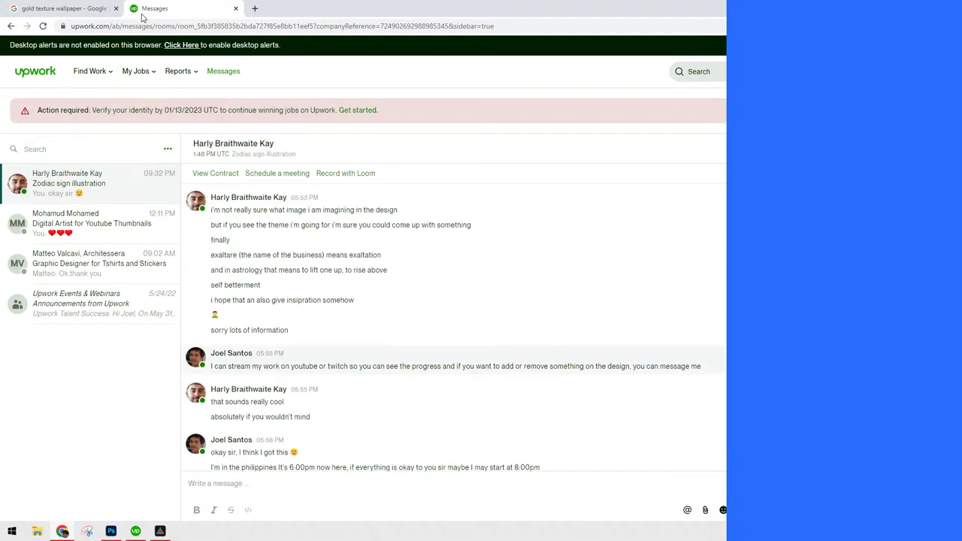
scroll(451, 323, up, 10)
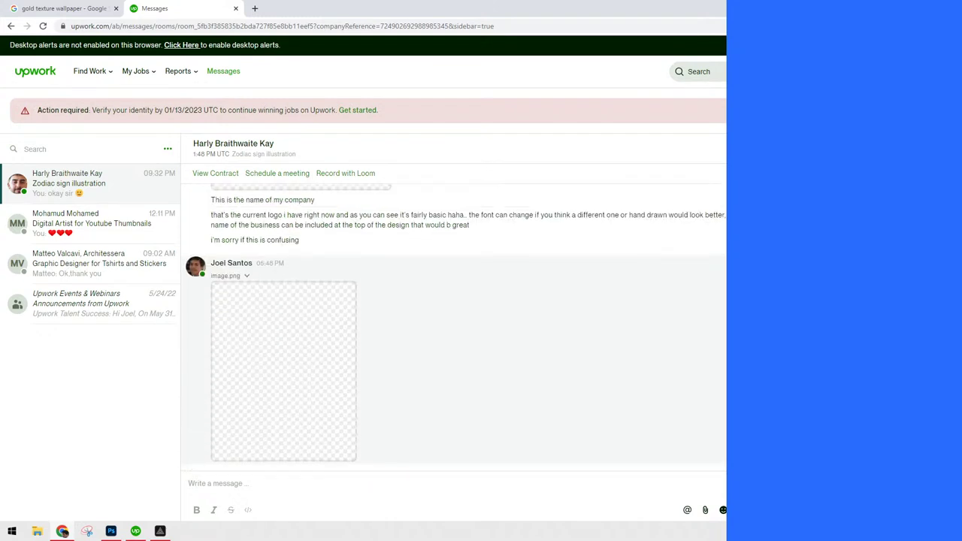
click(301, 278)
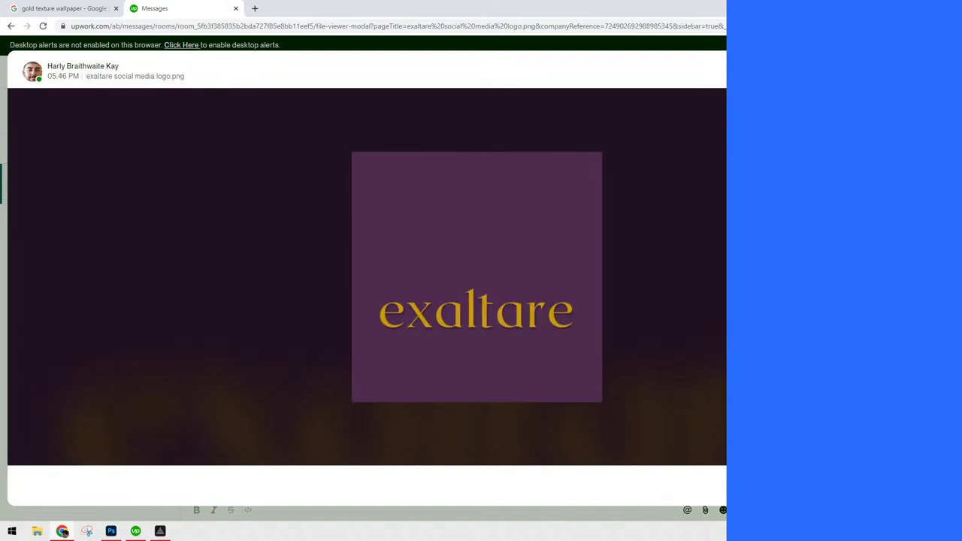
right_click(550, 319)
click(575, 352)
click(111, 531)
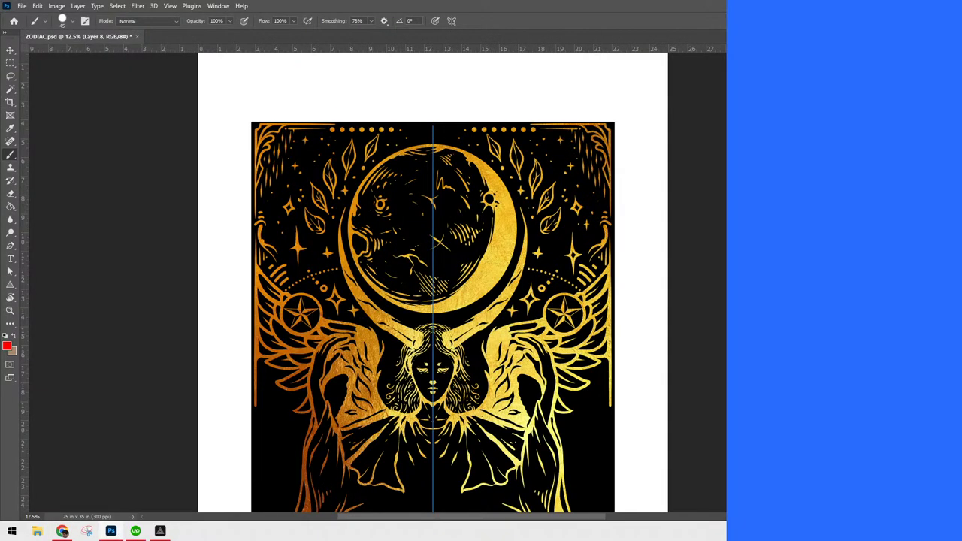
Paste the copied exaltare logo and enlarge it to nearly the width of the black artwork
key(ctrl+v)
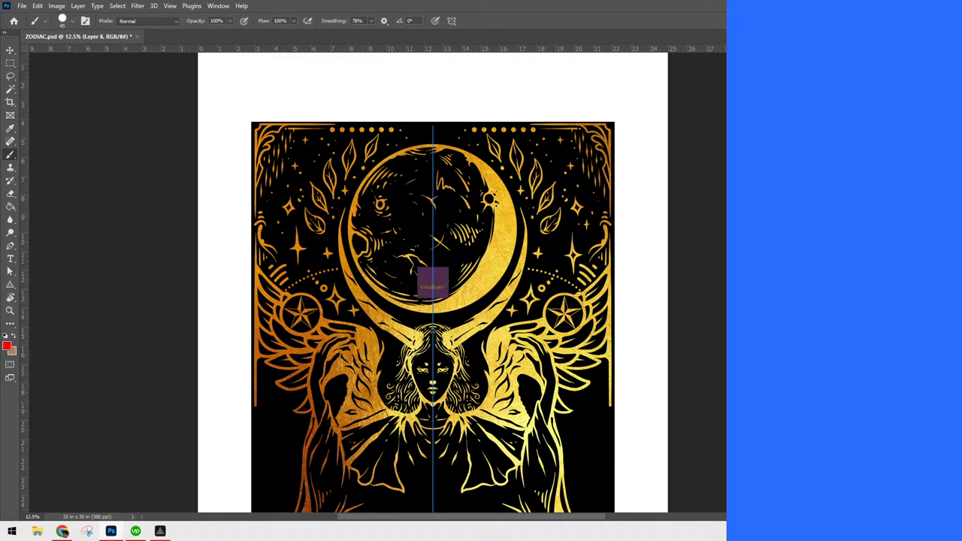
key(ctrl+t)
mouse_move(453, 265)
mouse_down()
mouse_move(605, 139)
mouse_move(618, 125)
mouse_move(611, 106)
mouse_up()
key(Return)
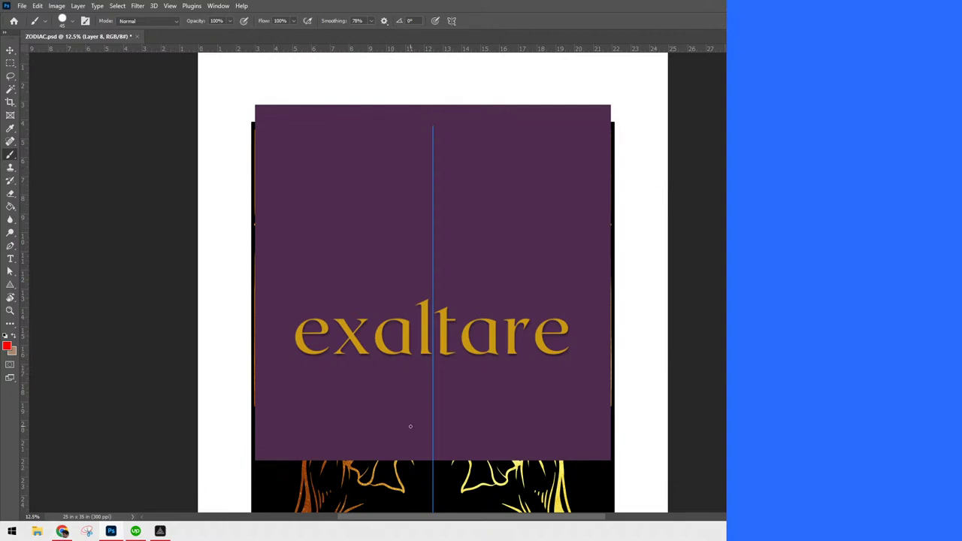
scroll(671, 497, up, 2)
scroll(673, 502, down, 3)
scroll(673, 500, up, 1)
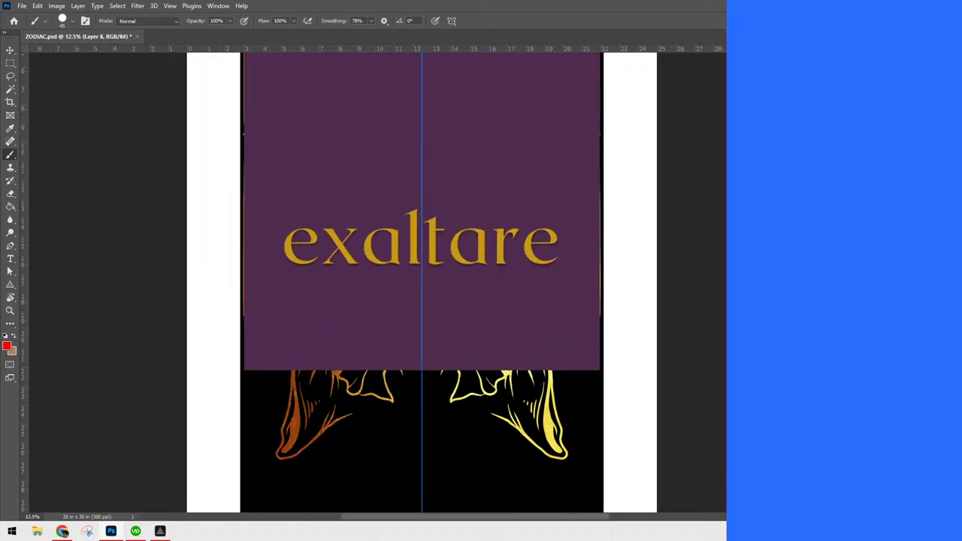
drag(545, 214, 545, 322)
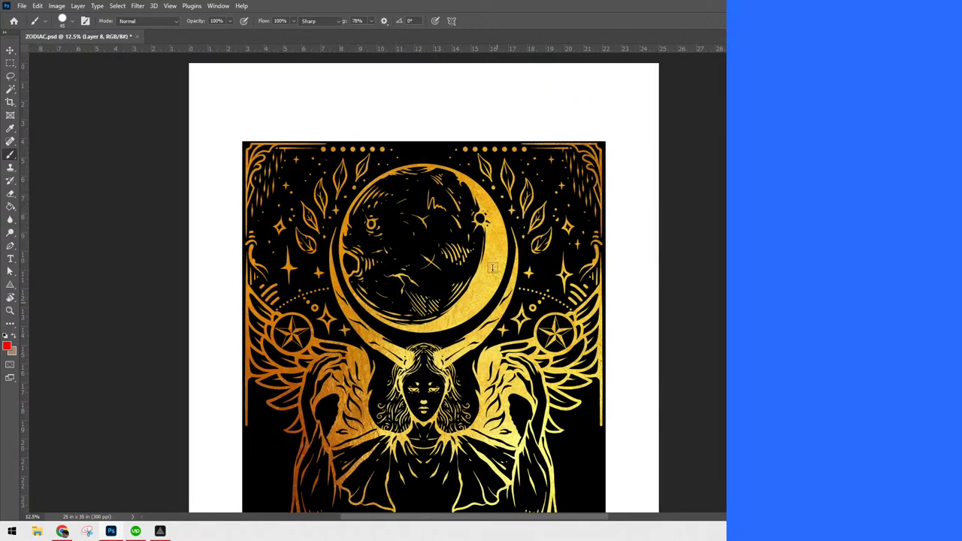
Add the text axaltare on the white margin above the artwork in yellow at 72 pt
key(t)
click(440, 124)
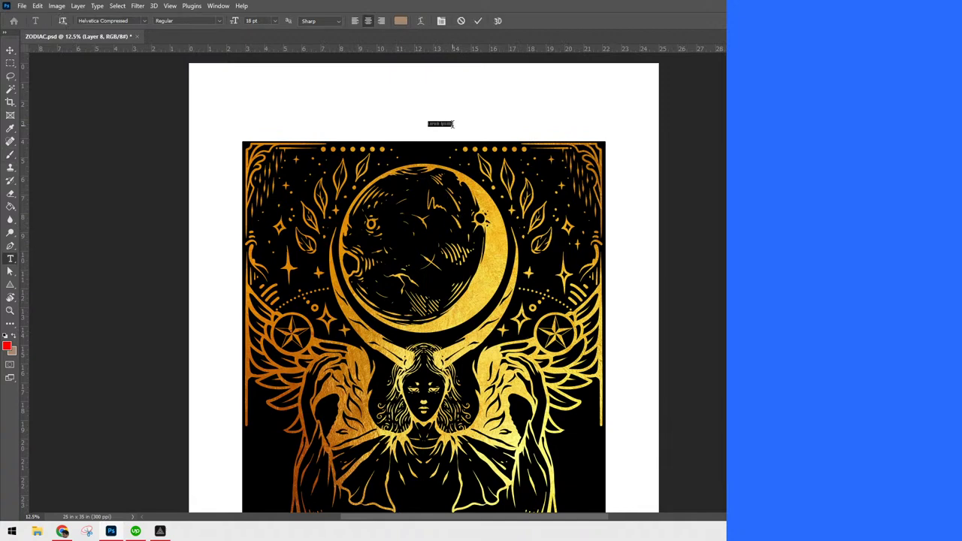
text(axalta)
click(400, 20)
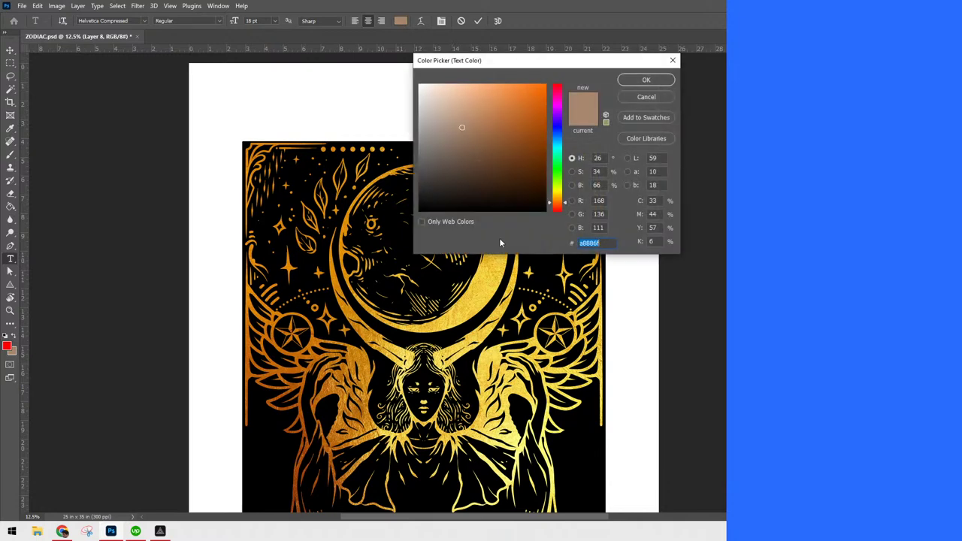
click(646, 80)
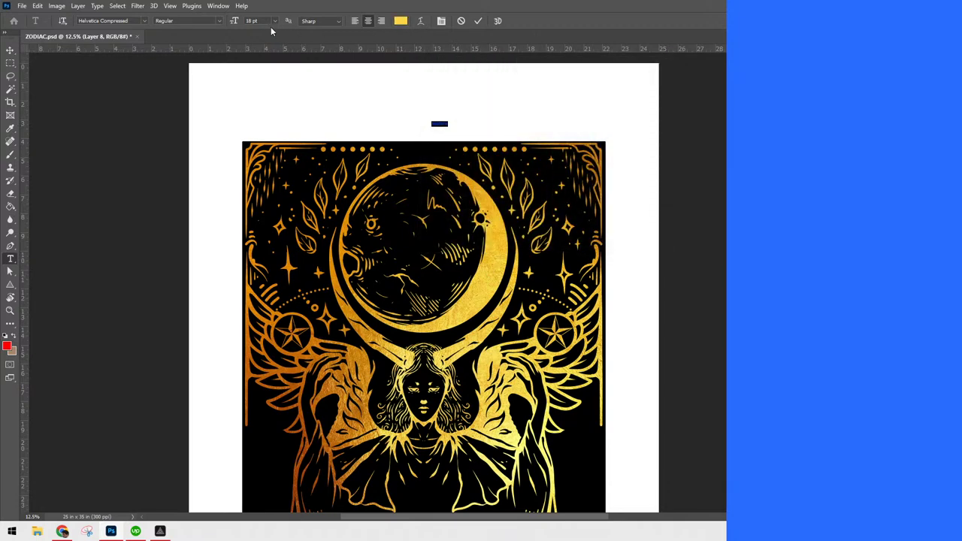
click(273, 21)
click(261, 148)
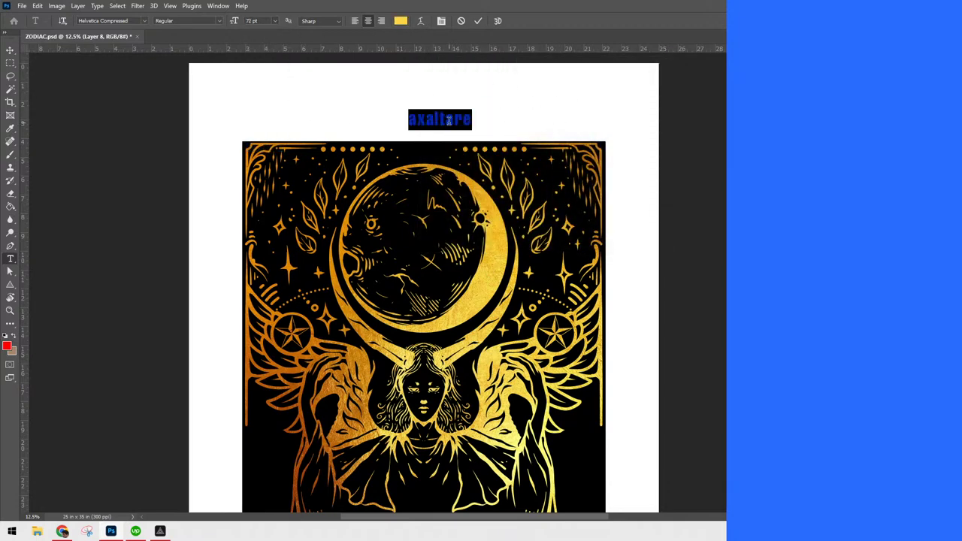
Set the font of the new text to Shadowrun Bold
click(120, 22)
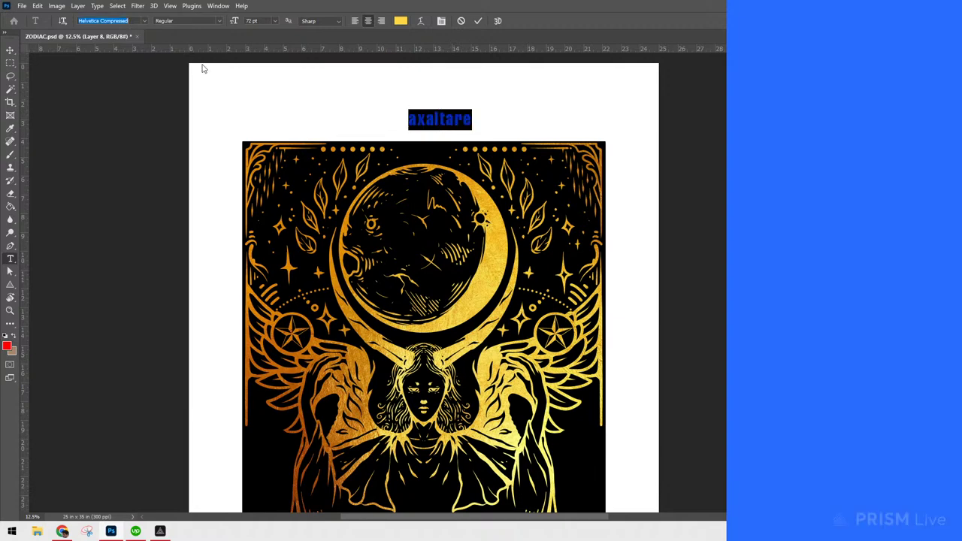
text(shadow)
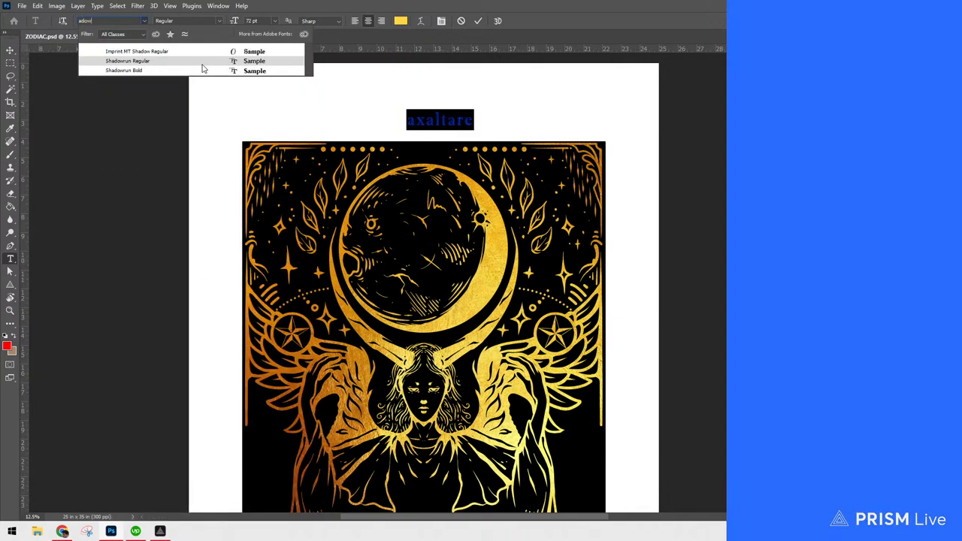
click(285, 71)
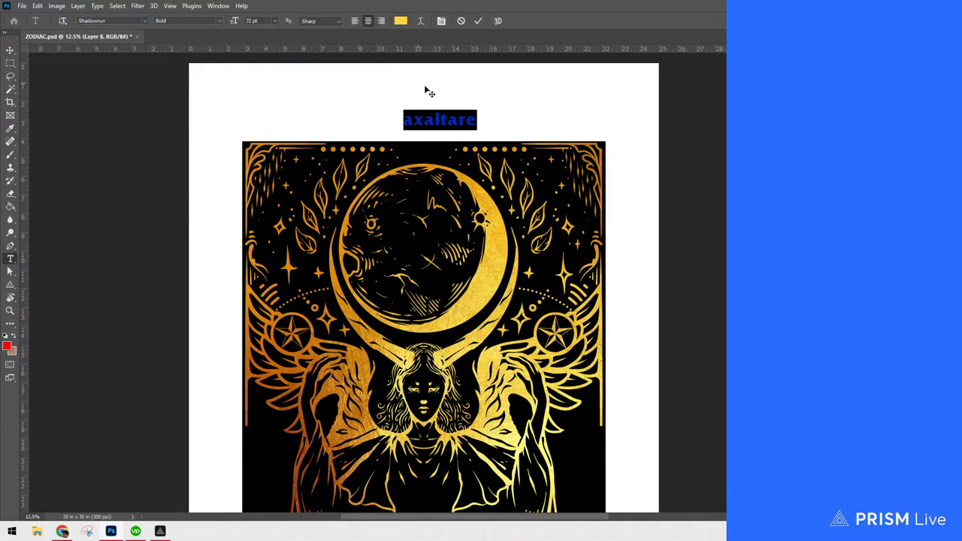
Replace the first letter of the title text with e so it reads exaltare
click(452, 114)
key(Left)
key(Left)
key(Left)
key(Left)
key(shift+Left)
text(e)
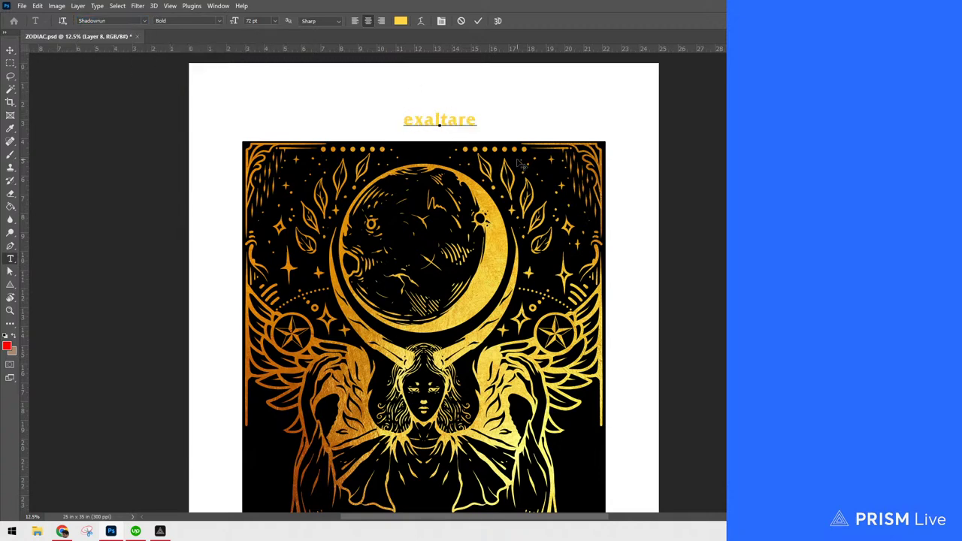
key(ctrl+Return)
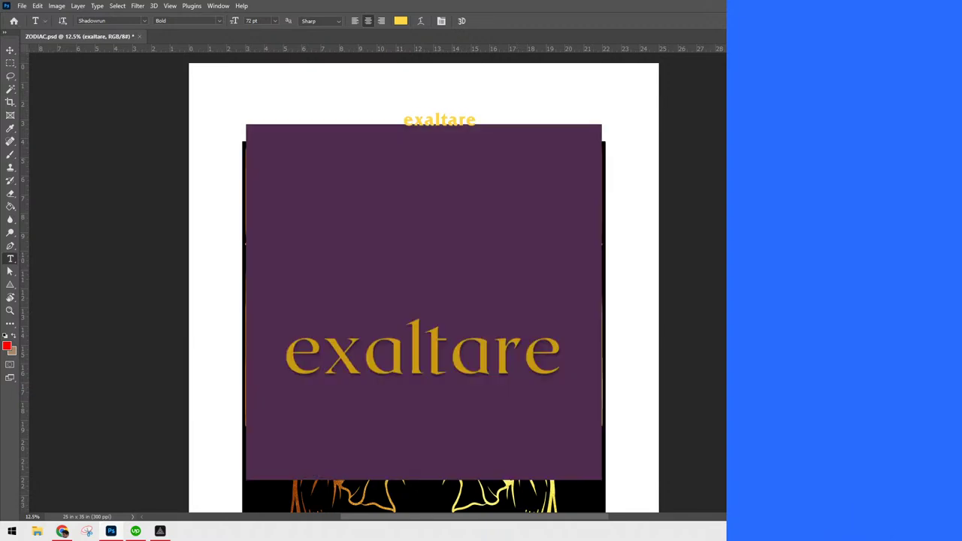
Scale the exaltare text to about 281 pt, matching the logo lettering's width, and place it just above that lettering
key(ctrl+j)
key(ctrl+t)
drag(441, 128, 460, 216)
drag(478, 167, 506, 266)
drag(721, 237, 561, 255)
drag(176, 238, 283, 237)
key(Return)
key(t)
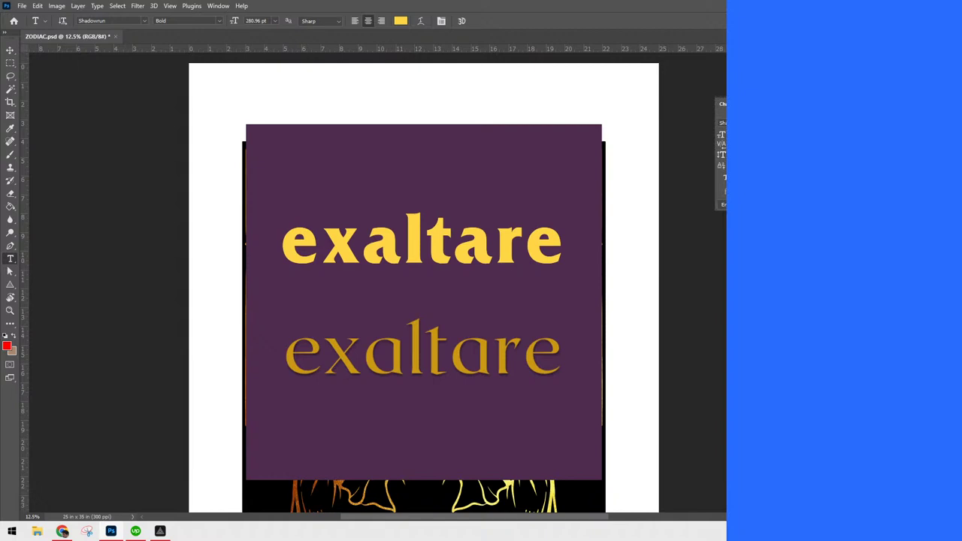
Change the exaltare text's font style to Regular
click(850, 375)
click(850, 391)
key(Return)
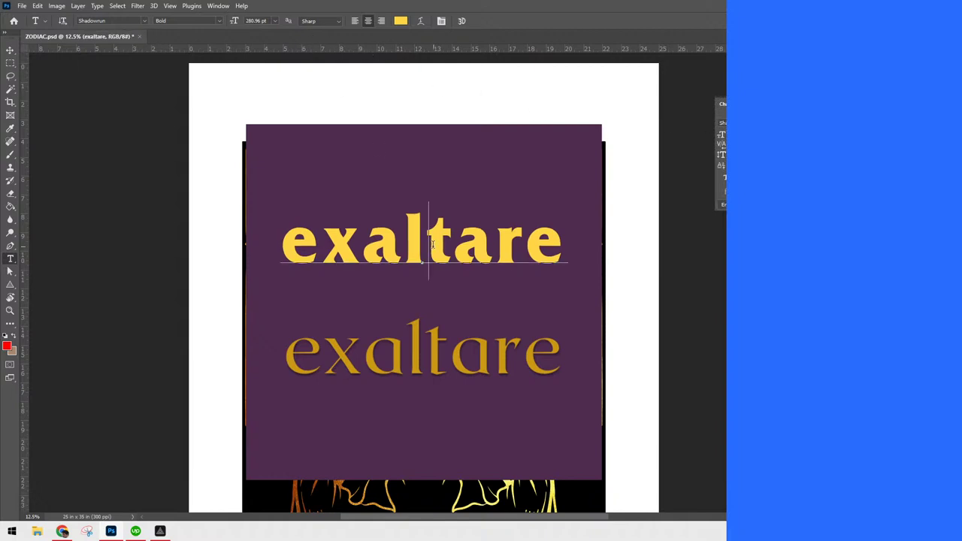
key(ctrl+a)
click(218, 21)
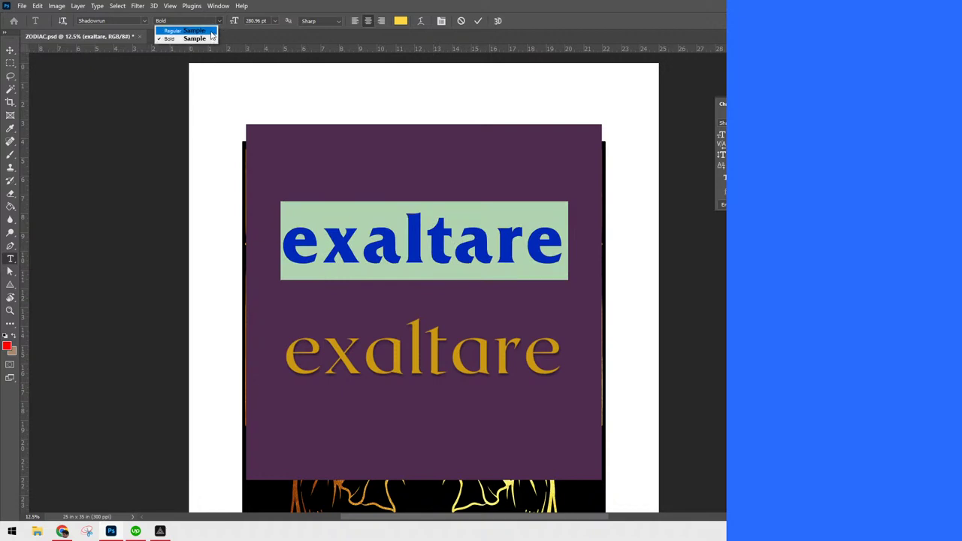
click(181, 30)
click(495, 240)
Tighten the letter spacing of the whole exaltare text to resemble the logo's lettering
key(ctrl+a)
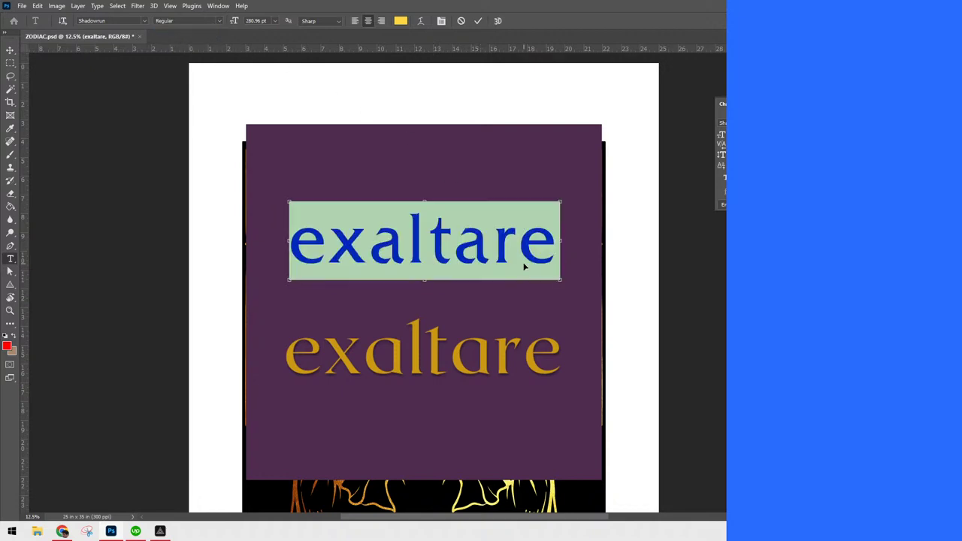
key(alt+Left)
key(alt+Left)
key(alt+Left)
key(alt+Left)
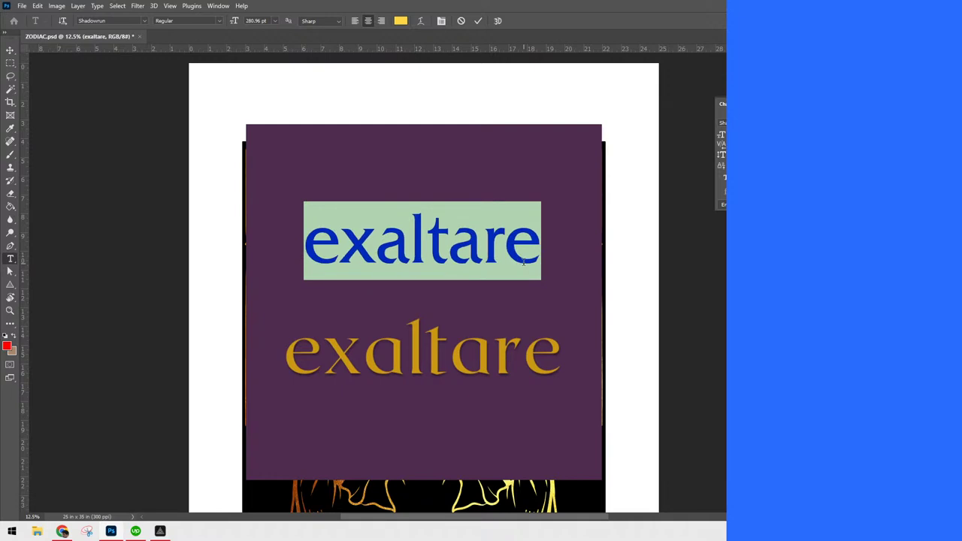
key(alt+Left)
key(alt+Right)
key(ctrl+Return)
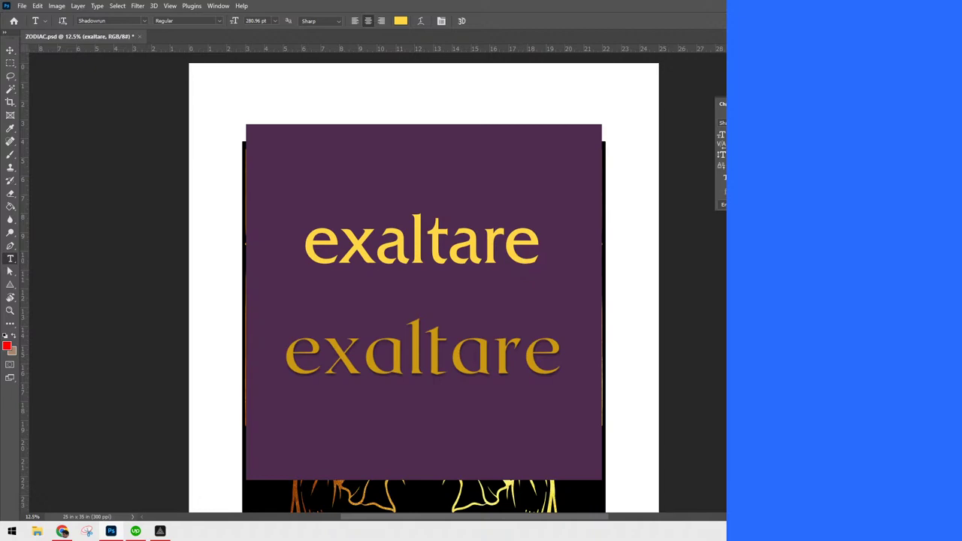
Duplicate the gold texture layer and clip the copy to the exaltare text
key(alt+bracketleft)
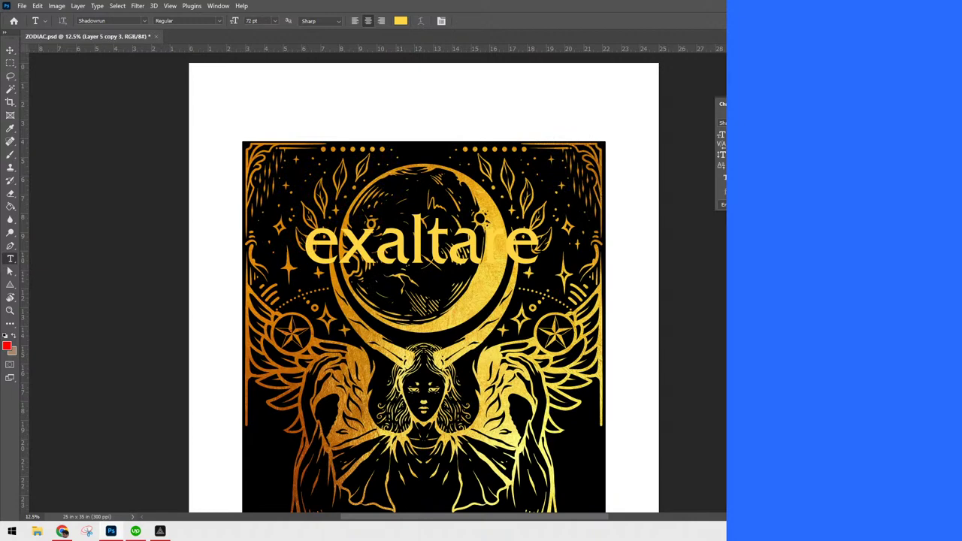
key(ctrl+j)
key(Delete)
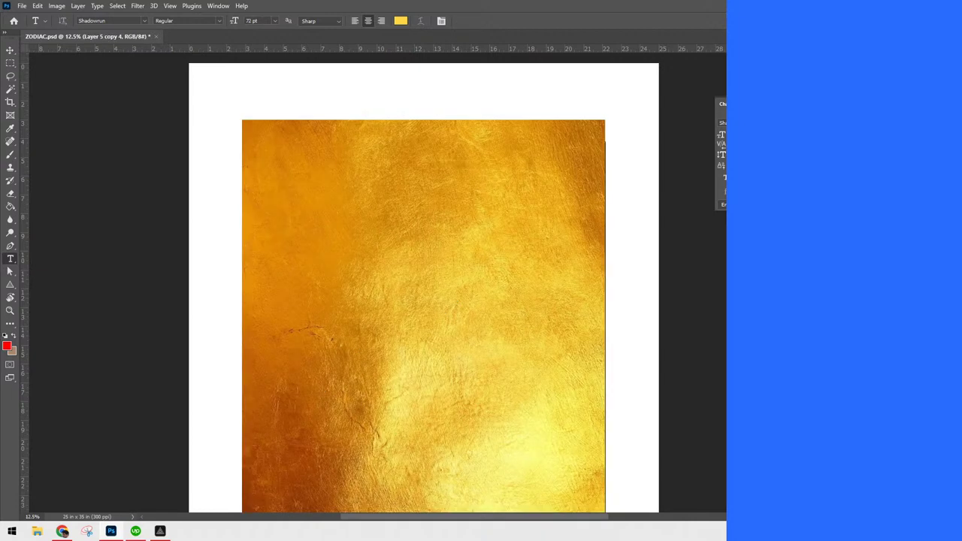
key(ctrl+alt+g)
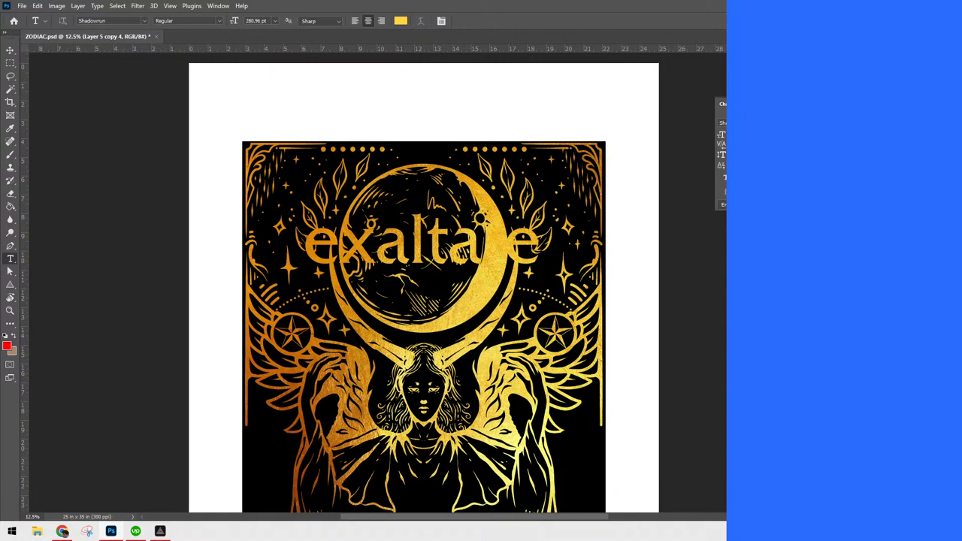
Enlarge the exaltare text to about 110% and center it horizontally over the top of the moon, inside the black artwork
key(ctrl+t)
drag(562, 181, 553, 147)
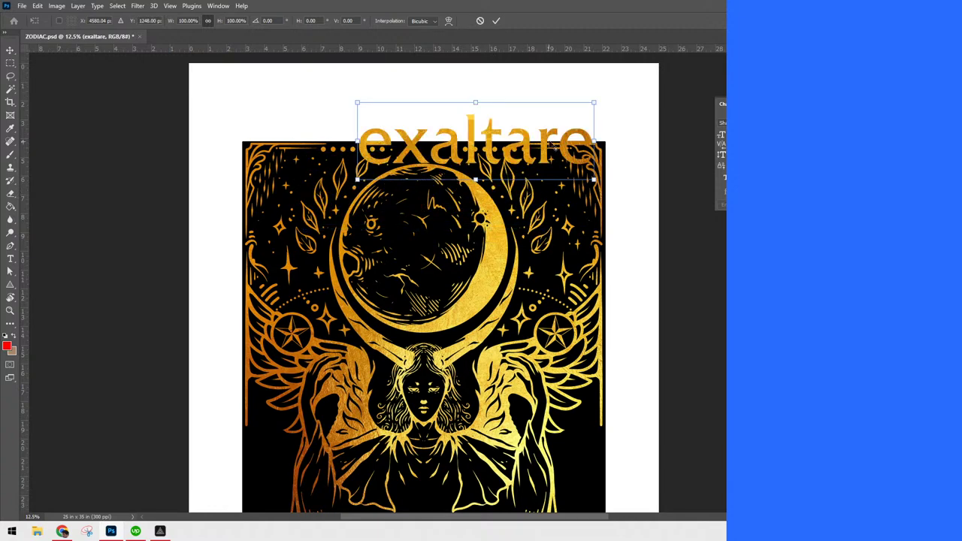
key(alt+space)
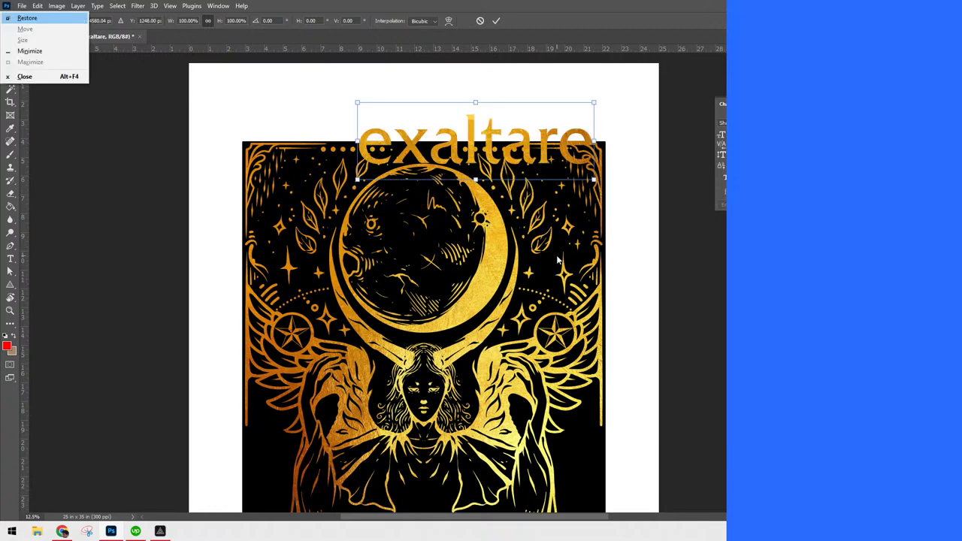
key(Escape)
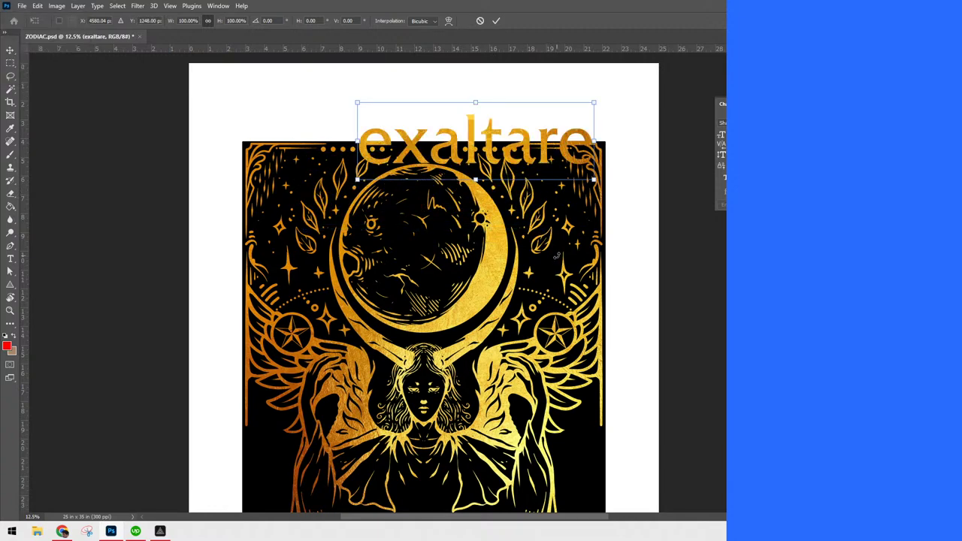
key(Return)
key(t)
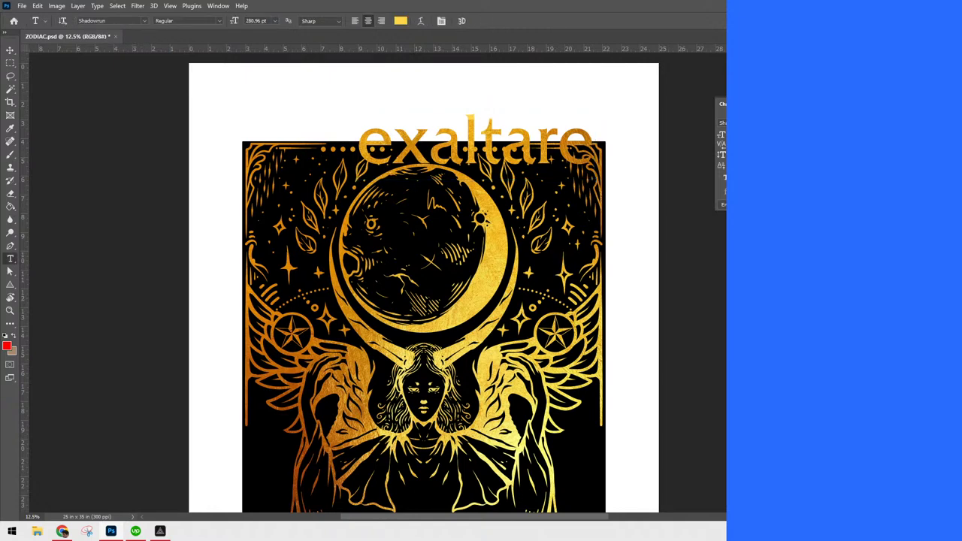
key(ctrl+t)
drag(559, 151, 553, 216)
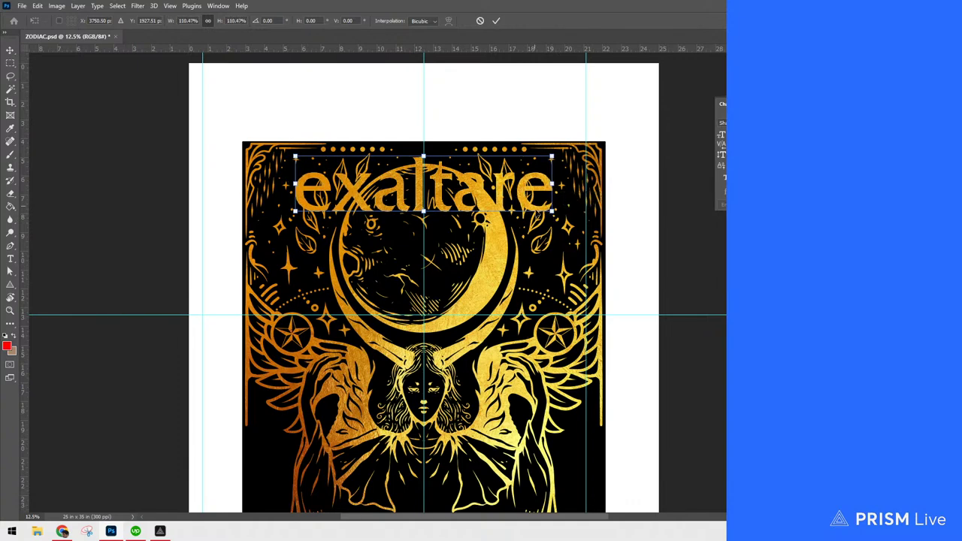
key(Return)
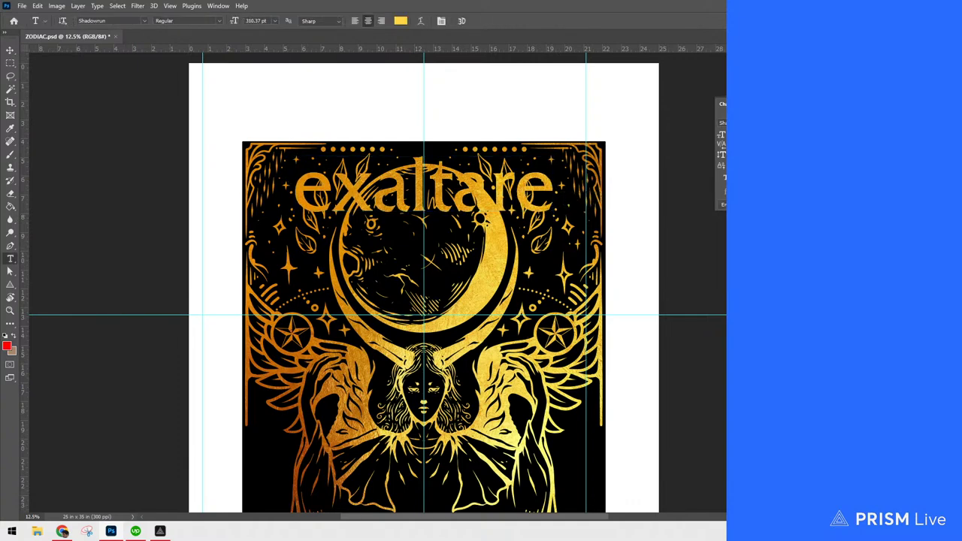
Duplicate the exaltare text layer and give the copy a black stroke with color 000000
key(ctrl+z)
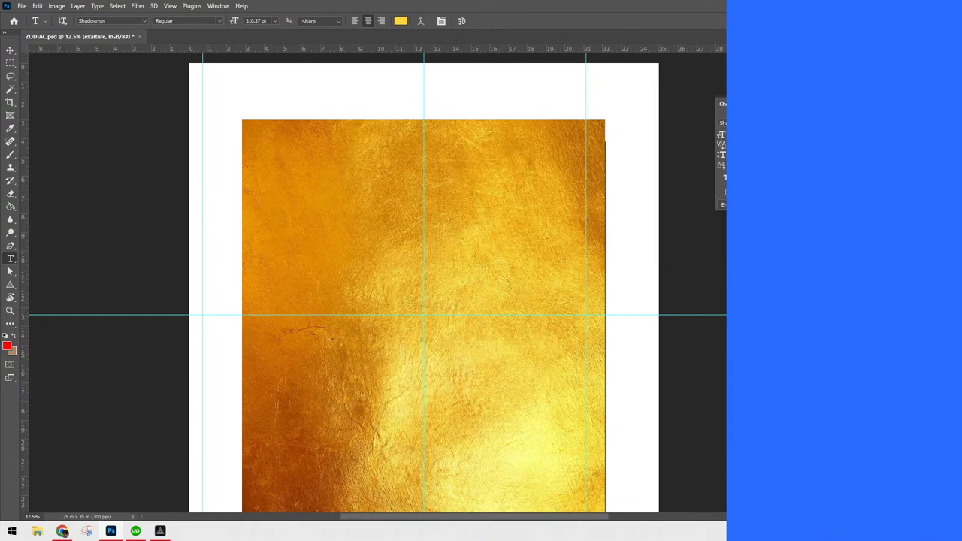
key(ctrl+z)
key(ctrl+j)
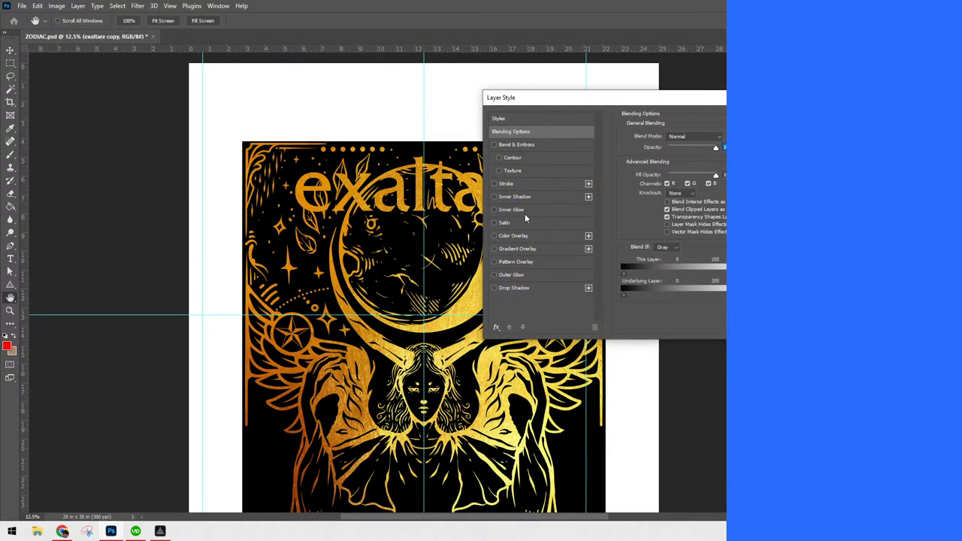
click(523, 183)
click(645, 210)
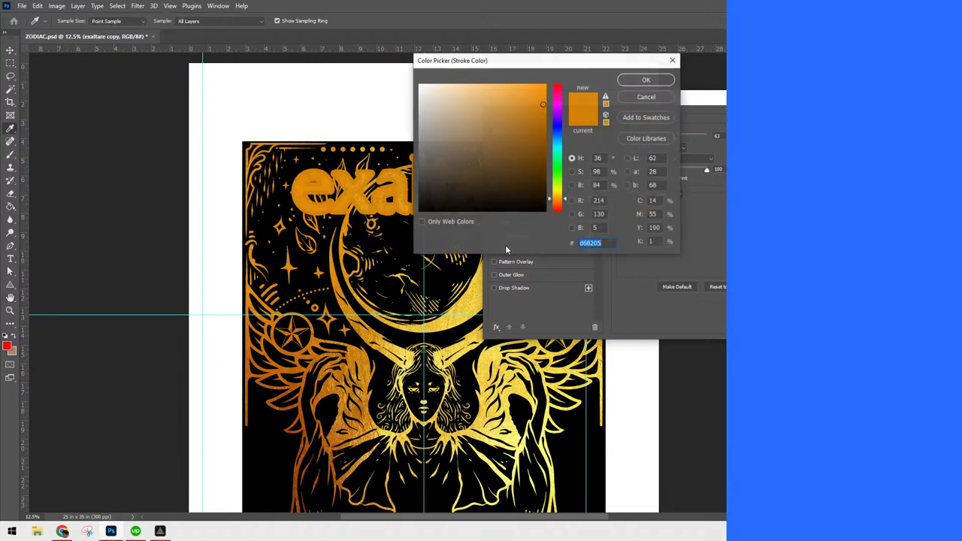
text(000000)
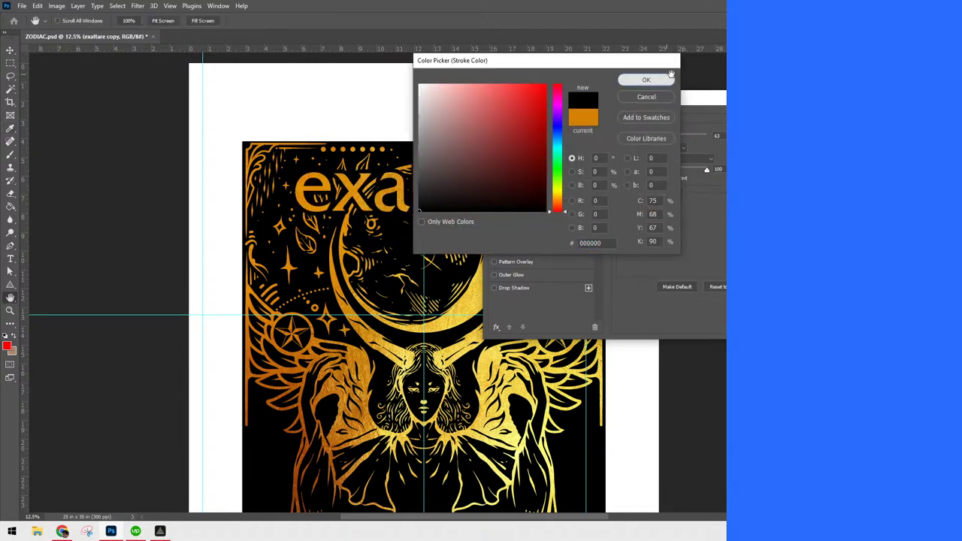
click(662, 80)
key(Return)
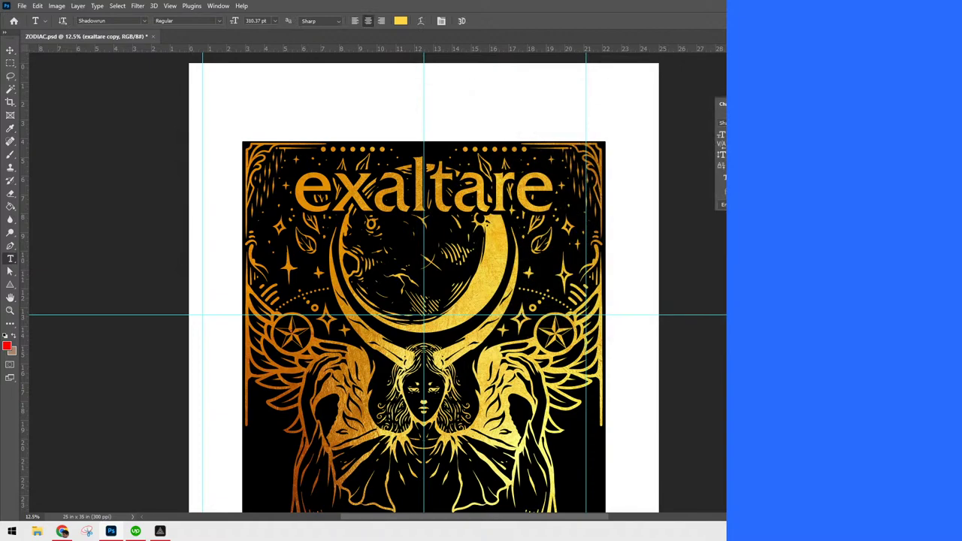
Hide the guides and view the exaltare title against the whole artwork
key(ctrl+semicolon)
key(ctrl+minus)
key(ctrl+plus)
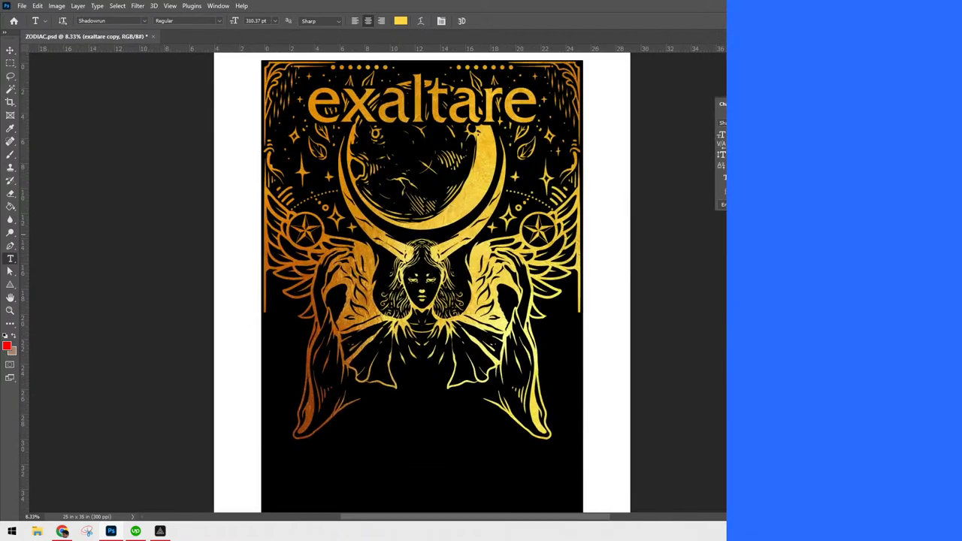
drag(569, 297, 589, 406)
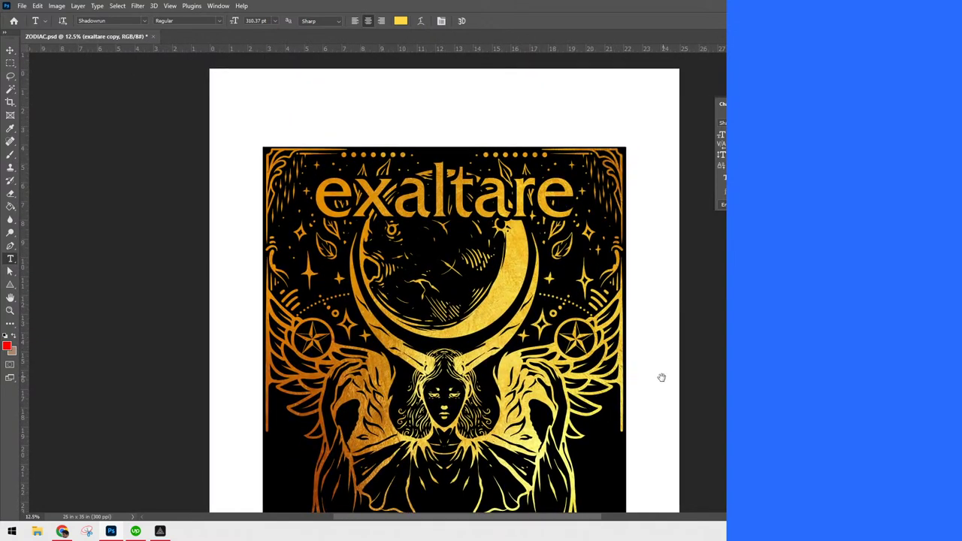
Widen the letter spacing of the gold exaltare text and its black-stroked copy
double_click(486, 199)
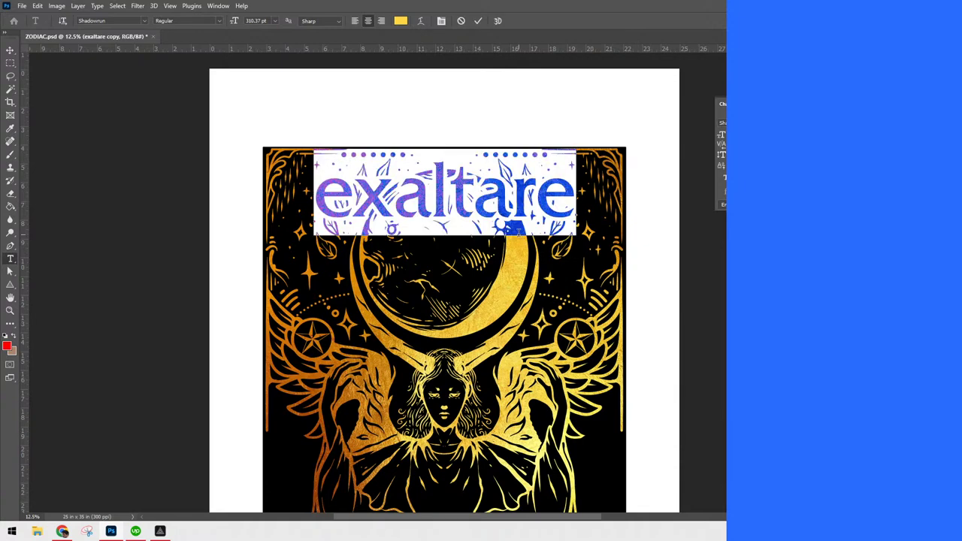
key(alt+Right)
key(alt+Right)
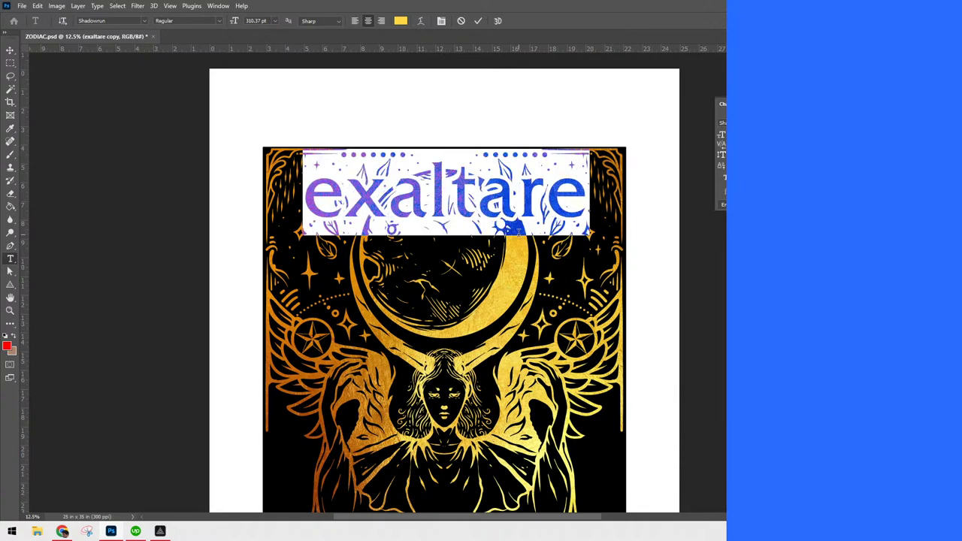
key(Escape)
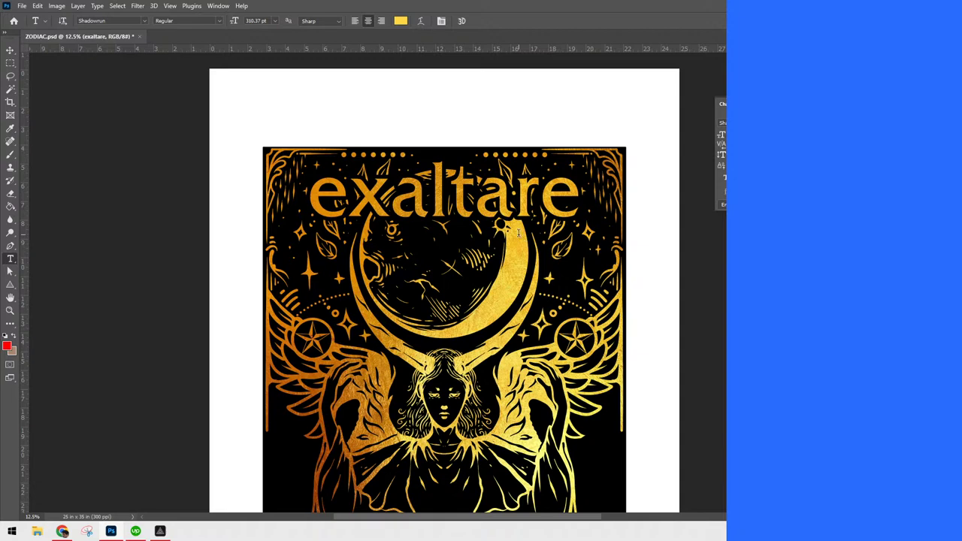
Draw a rectangle shape of about 4472 by 837 px behind the exaltare title
key(u)
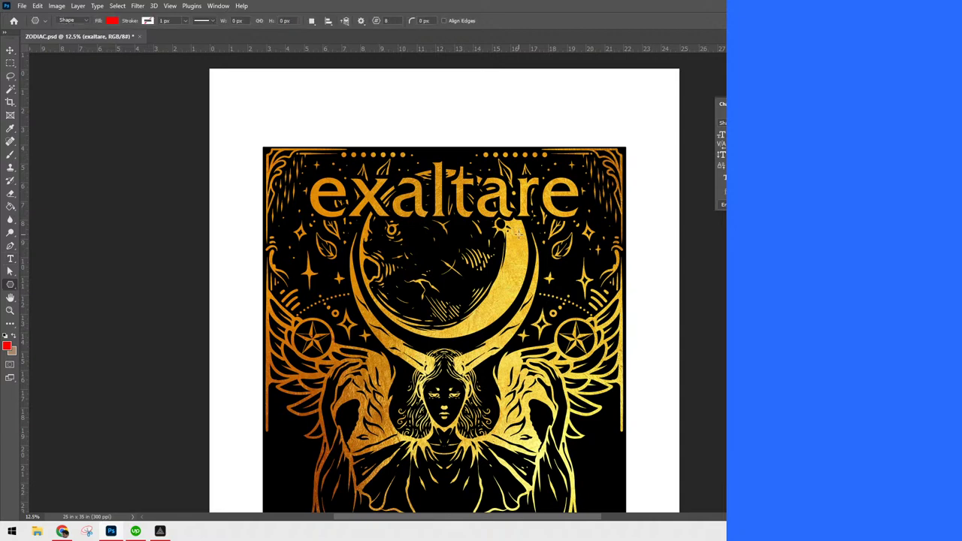
key(shift+u)
key(shift+u)
key(shift+u)
key(shift+u)
key(shift+u)
key(shift+u)
key(shift+u)
key(shift+u)
key(shift+u)
drag(304, 173, 585, 223)
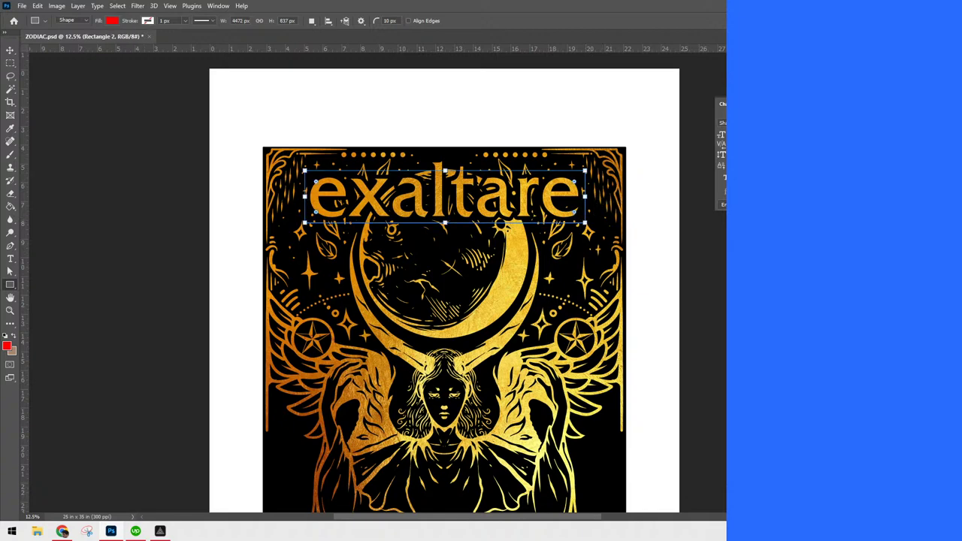
Give the rectangle a black 000000 fill and a 63 px outside stroke in gold sampled from the title
double_click(440, 223)
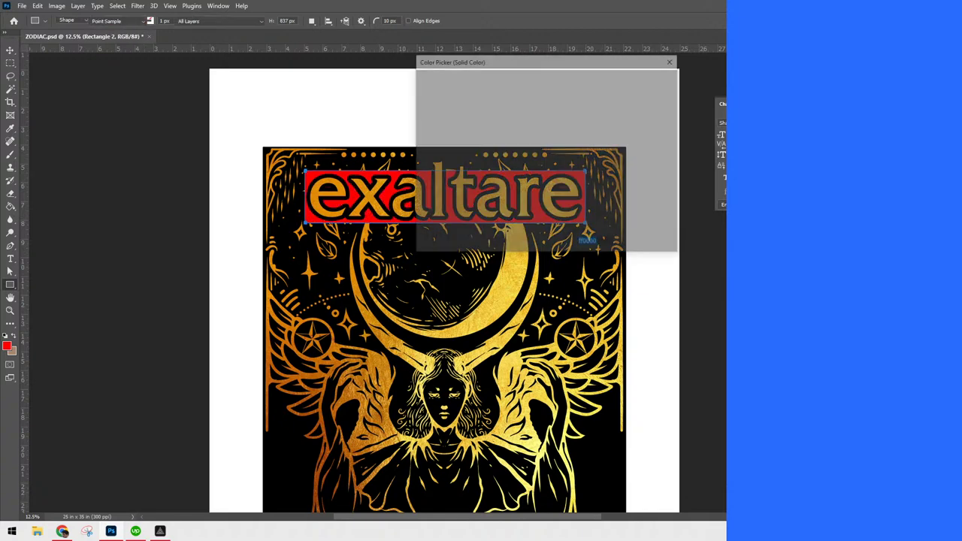
click(388, 242)
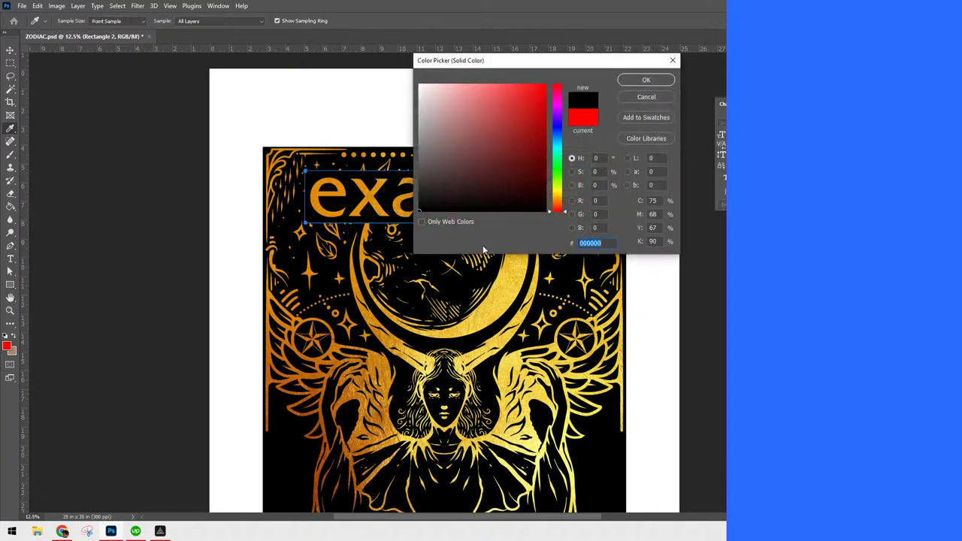
click(661, 84)
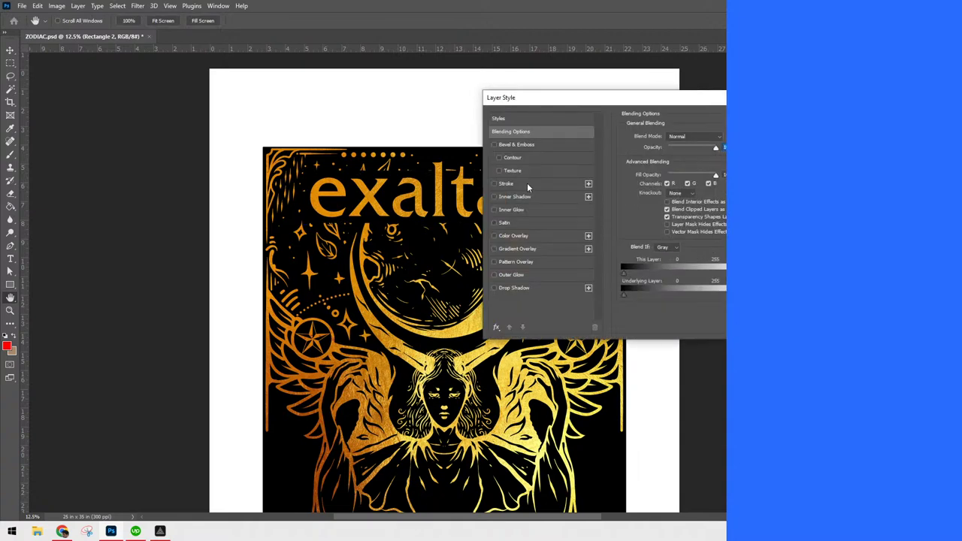
click(526, 183)
click(645, 208)
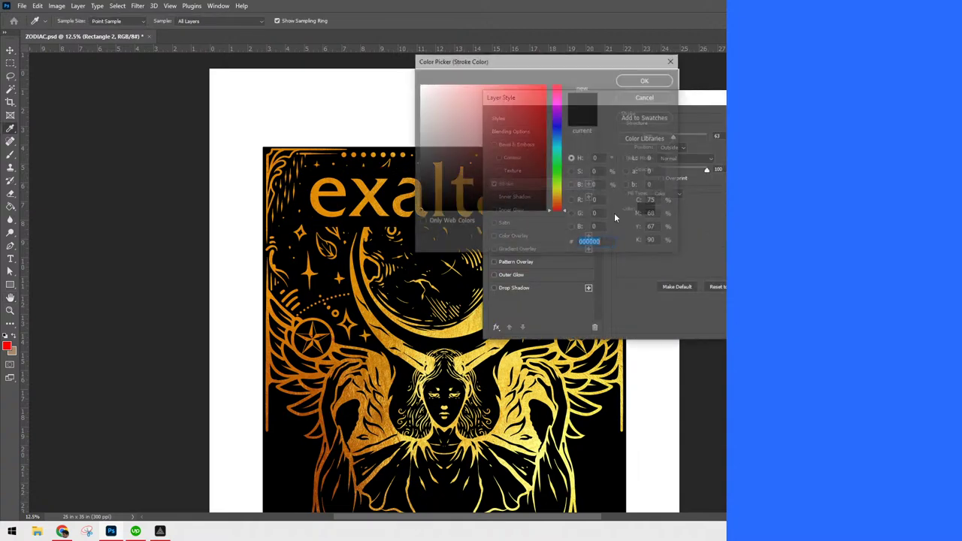
click(380, 184)
click(663, 82)
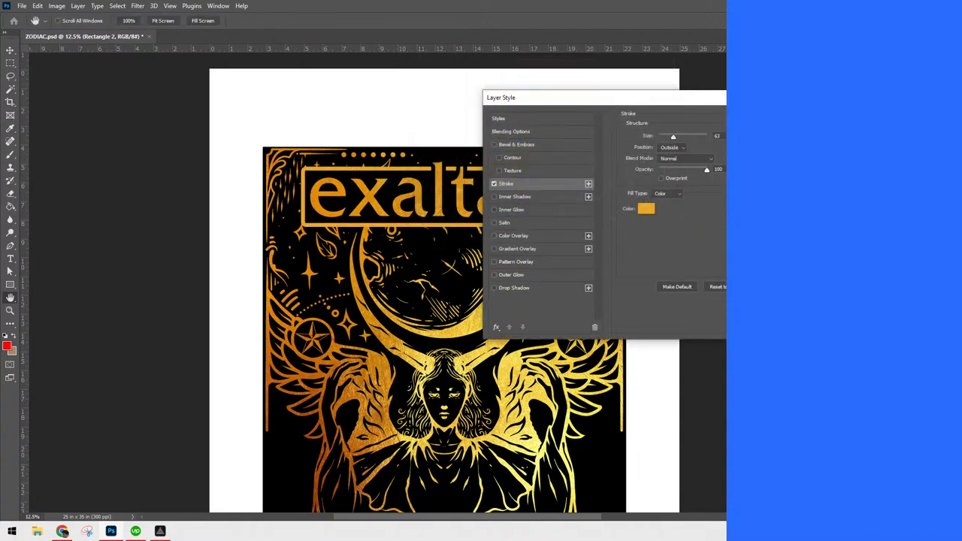
click(795, 117)
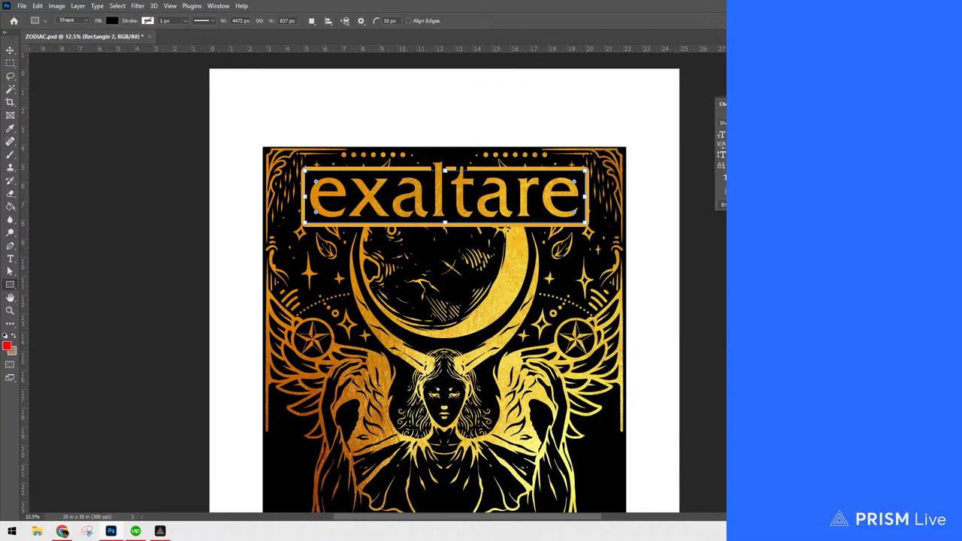
Round the rectangle's ends fully into a pill shape and stretch it symmetrically to about 106% width
key(ctrl+z)
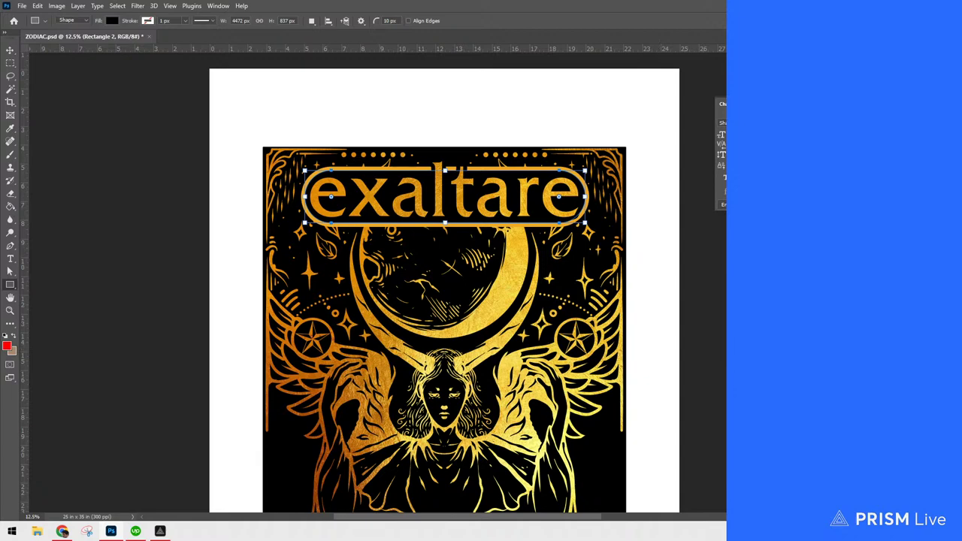
key(v)
key(ctrl+t)
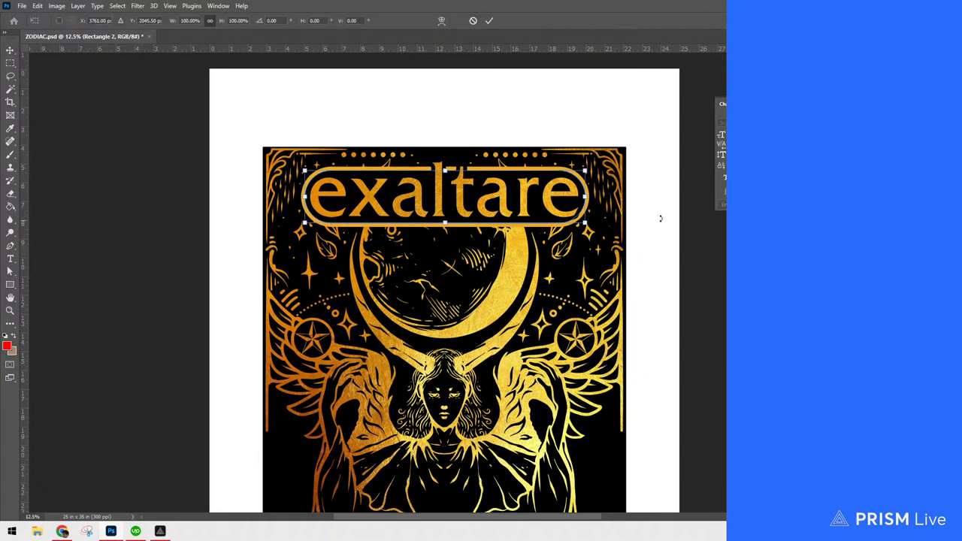
drag(588, 197, 594, 197)
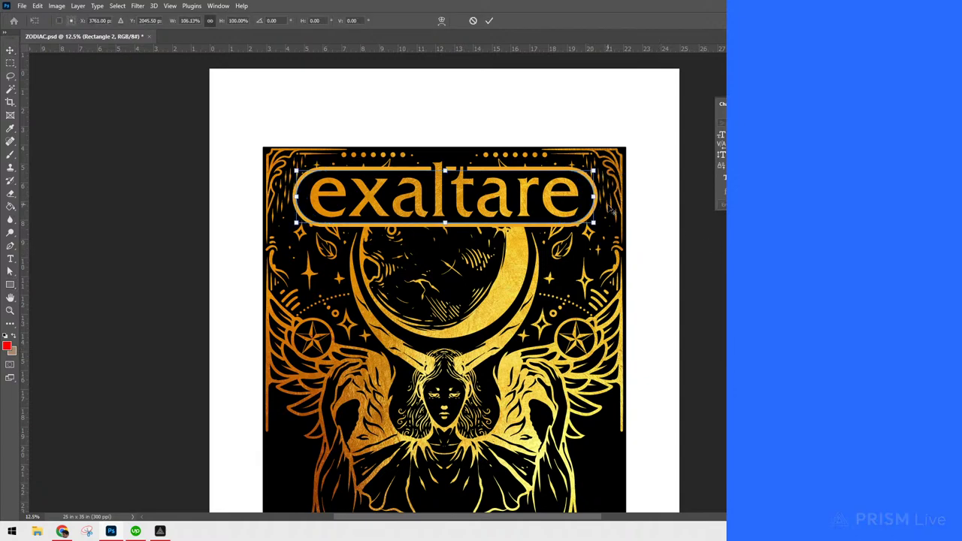
key(Return)
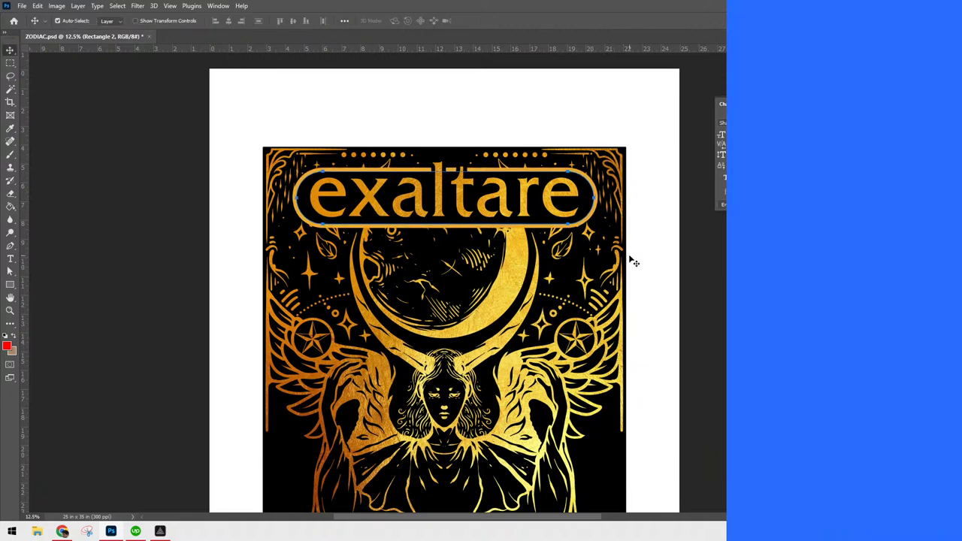
Scale the exaltare text and its rounded frame together about their center to about 80%
key(ctrl)
key(alt+comma)
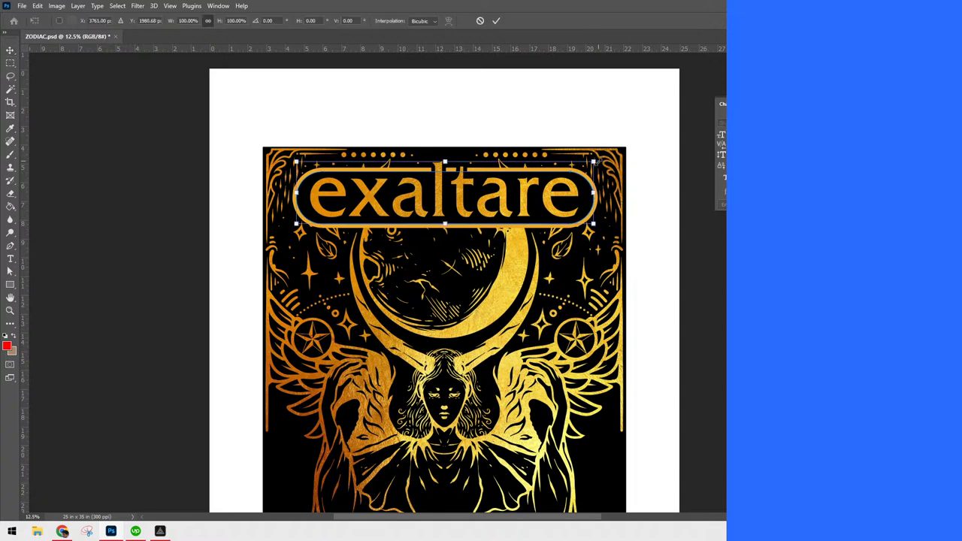
drag(595, 162, 571, 189)
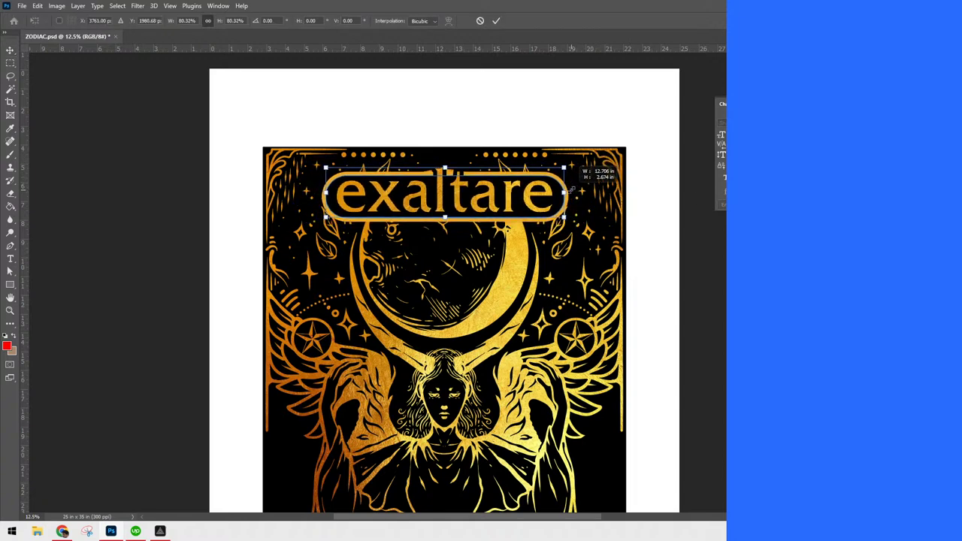
key(Return)
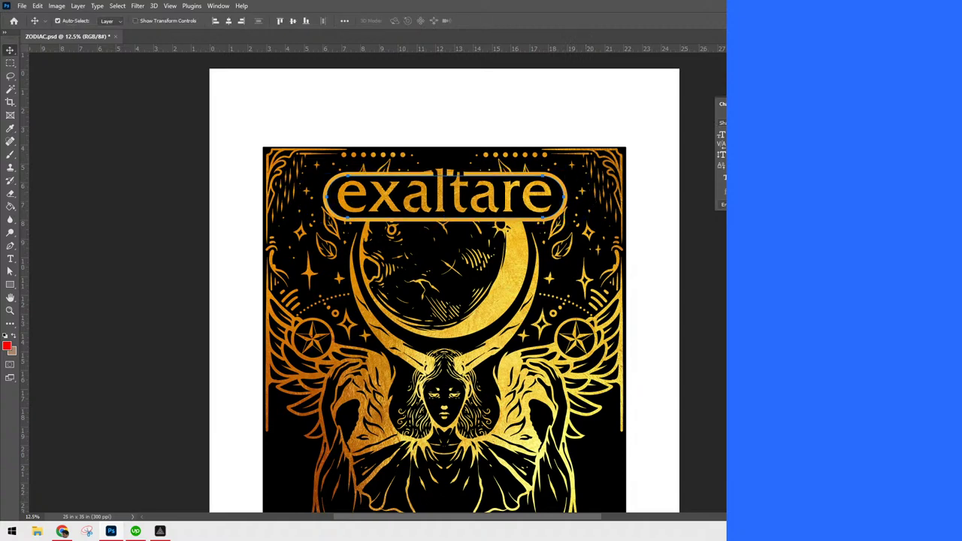
Narrow only the rounded frame around the exaltare title to about 95.5% width, keeping it centered
click(865, 361)
click(865, 376)
click(865, 361)
key(ctrl+t)
drag(580, 197, 575, 199)
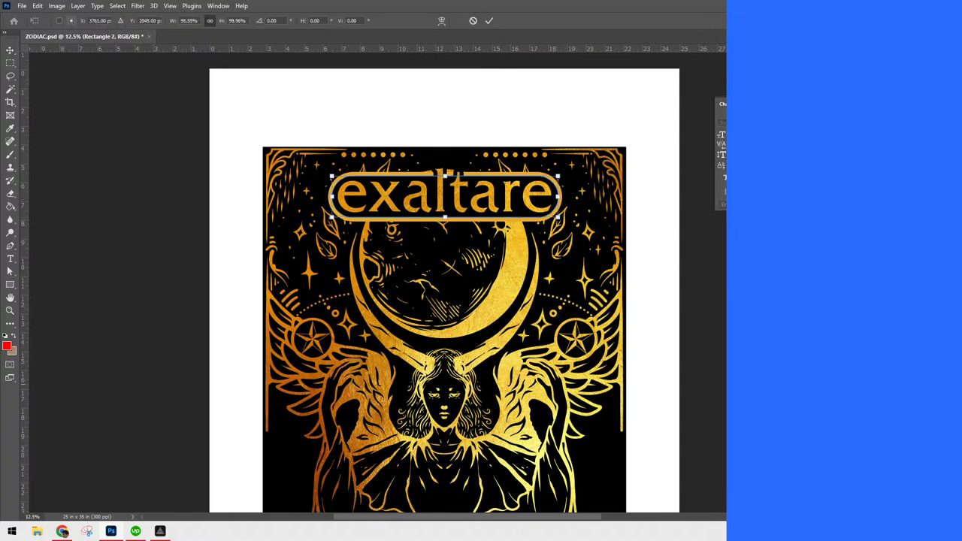
key(Return)
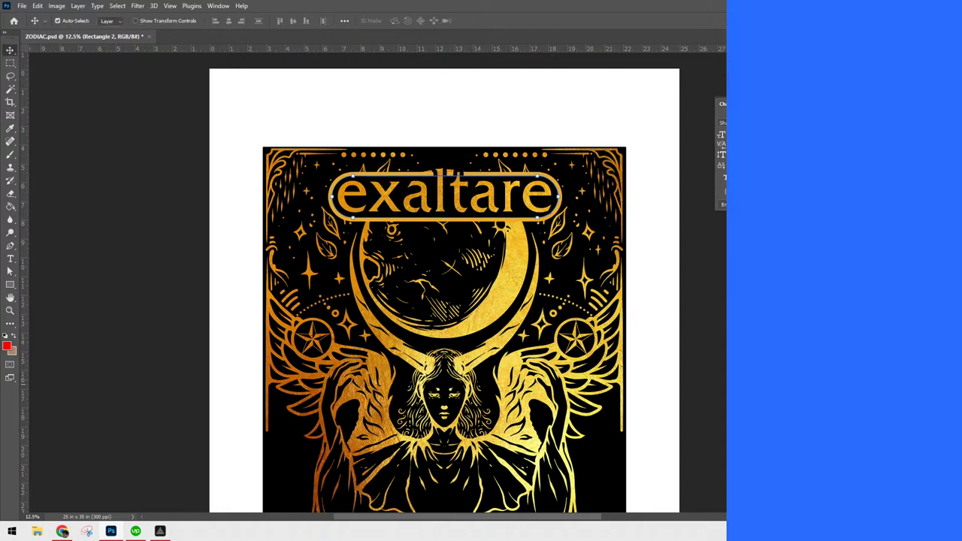
Examine the framed exaltare title against the whole artwork and then up close
key(alt+])
key(ctrl+minus)
key(ctrl+minus)
key(ctrl+minus)
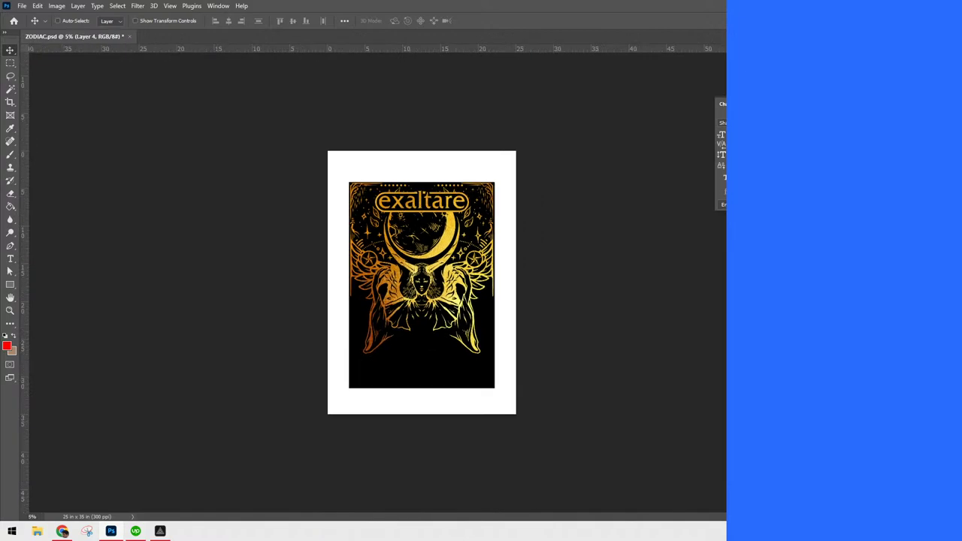
key(ctrl+plus)
key(ctrl+plus)
key(ctrl+plus)
key(ctrl+plus)
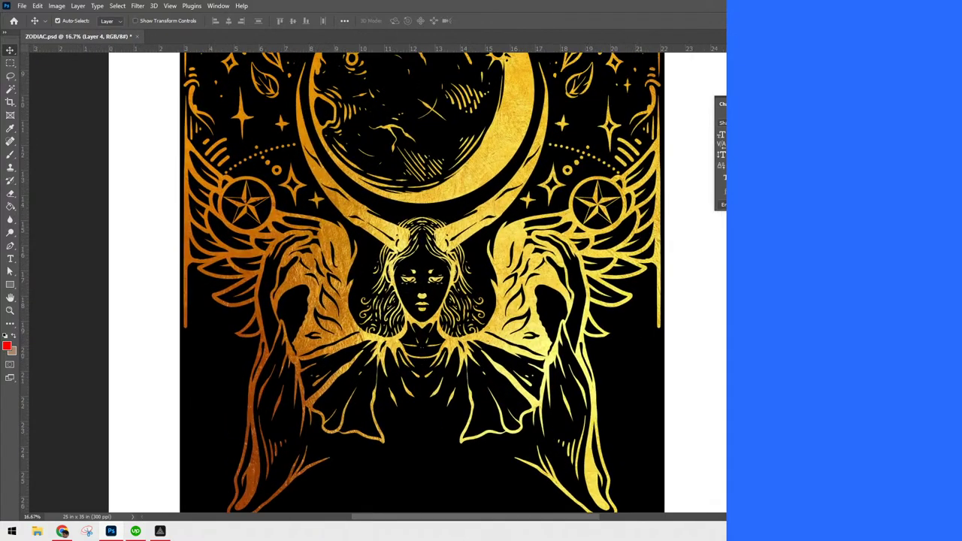
drag(624, 207, 645, 423)
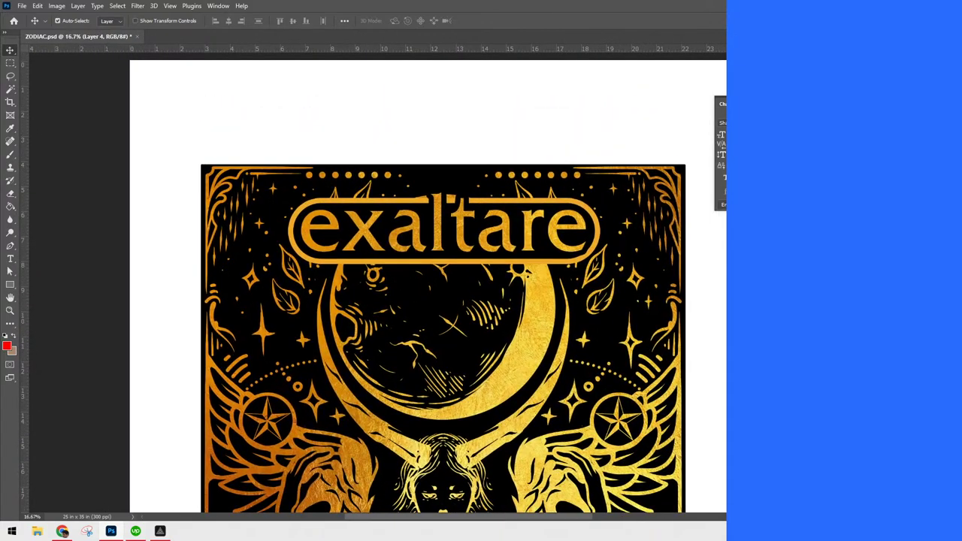
Duplicate the rounded frame and copy its black inner fill onto a separate layer
click(448, 232)
key(ctrl+j)
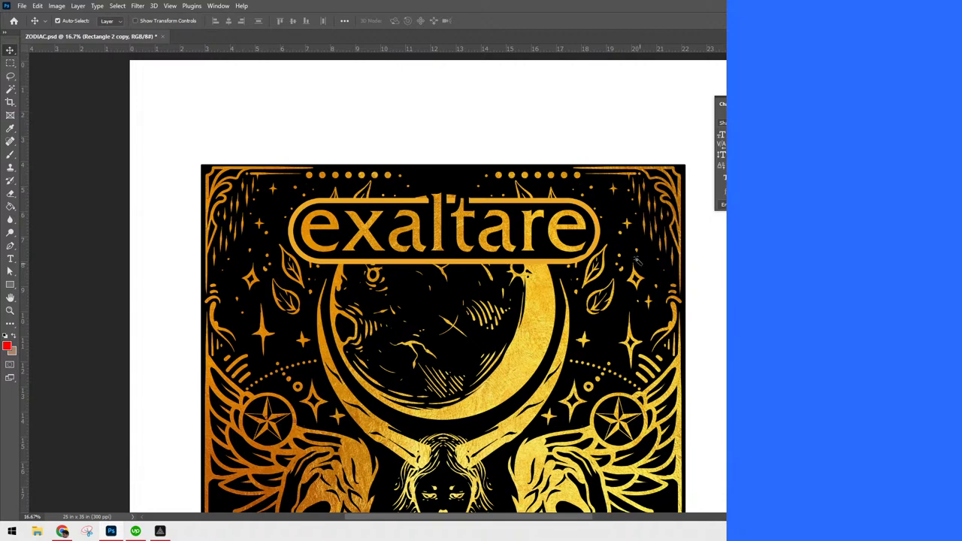
key(w)
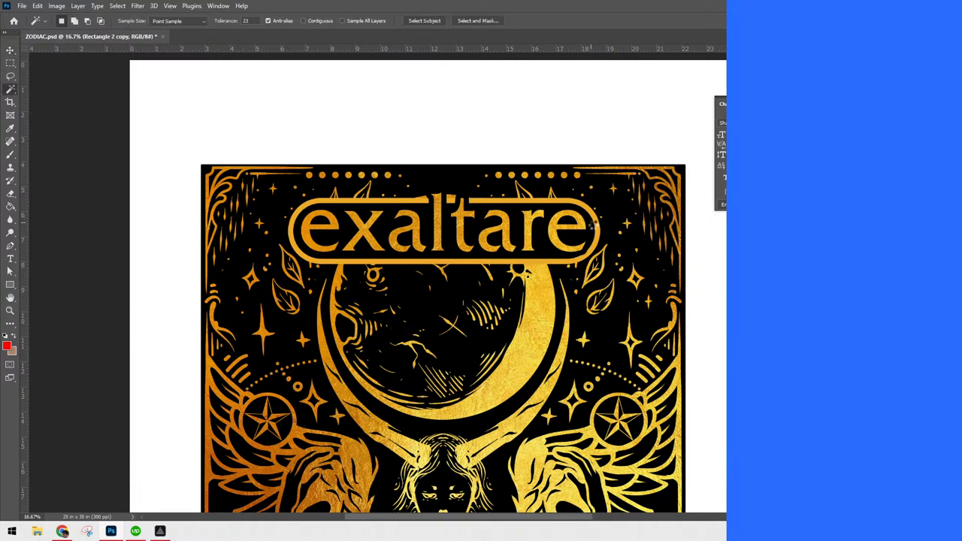
click(645, 268)
key(ctrl+x)
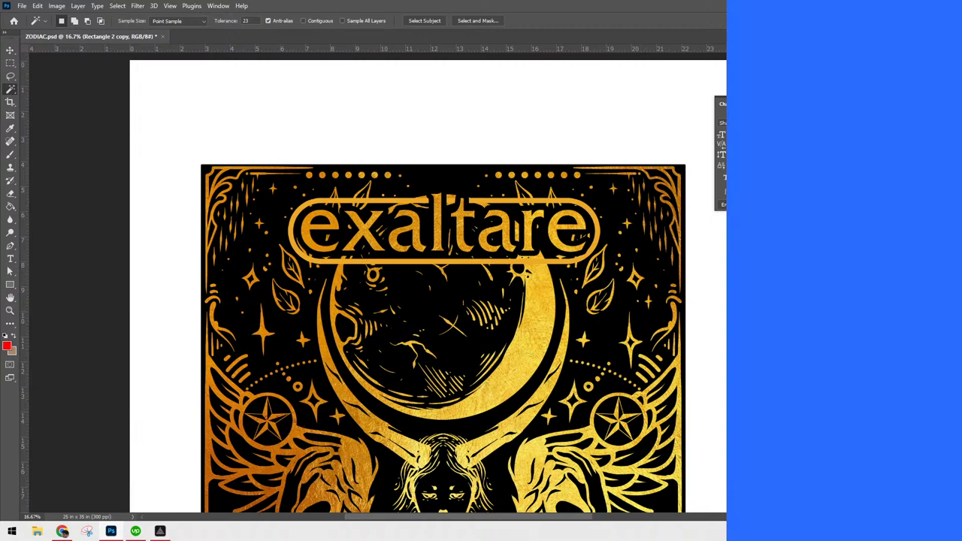
key(ctrl+z)
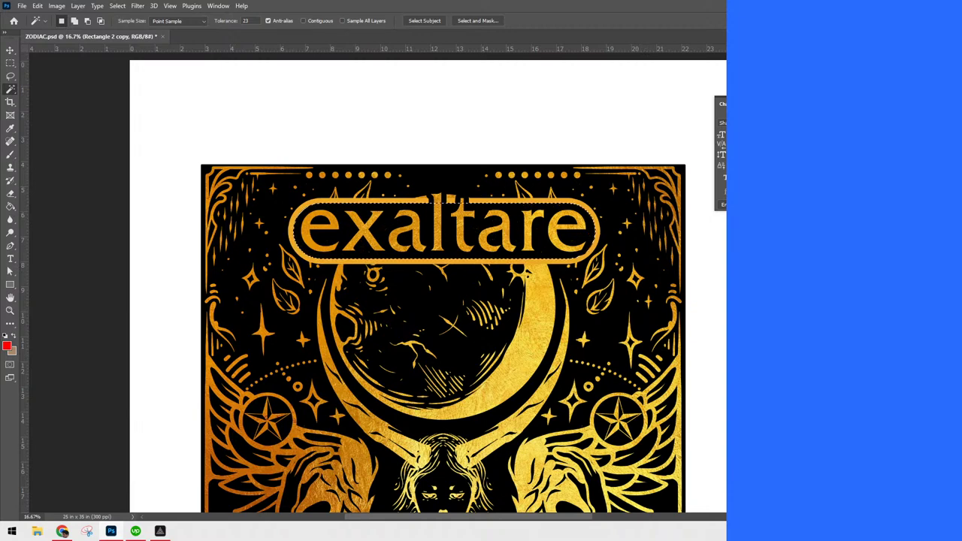
key(ctrl+j)
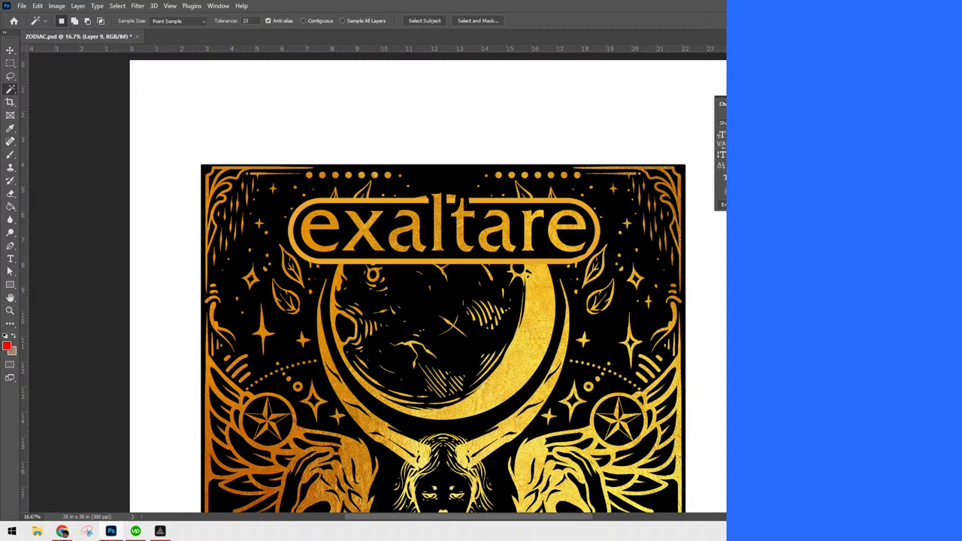
Apply a black color overlay to the duplicated frame and bring the gold outline over the tops of the l and t
key(alt+bracketleft)
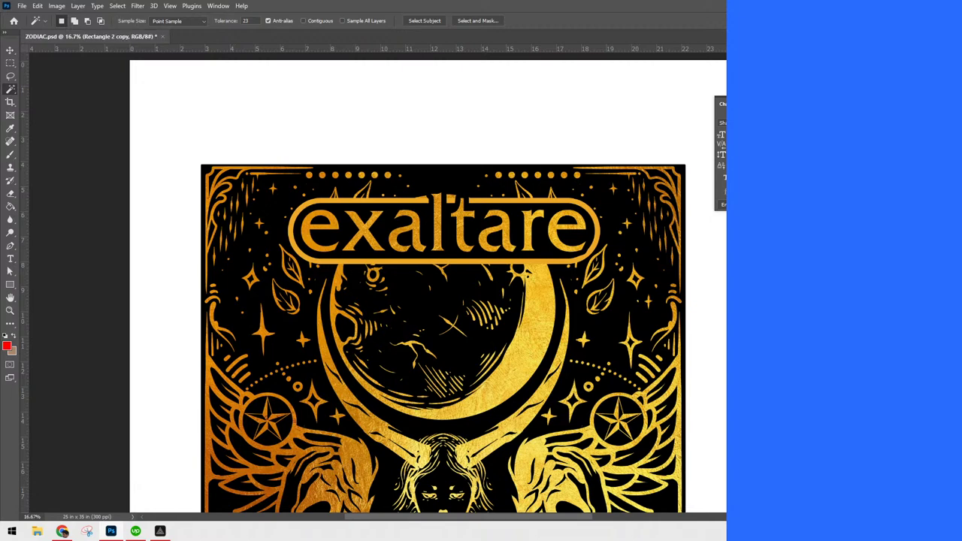
double_click(887, 339)
click(559, 235)
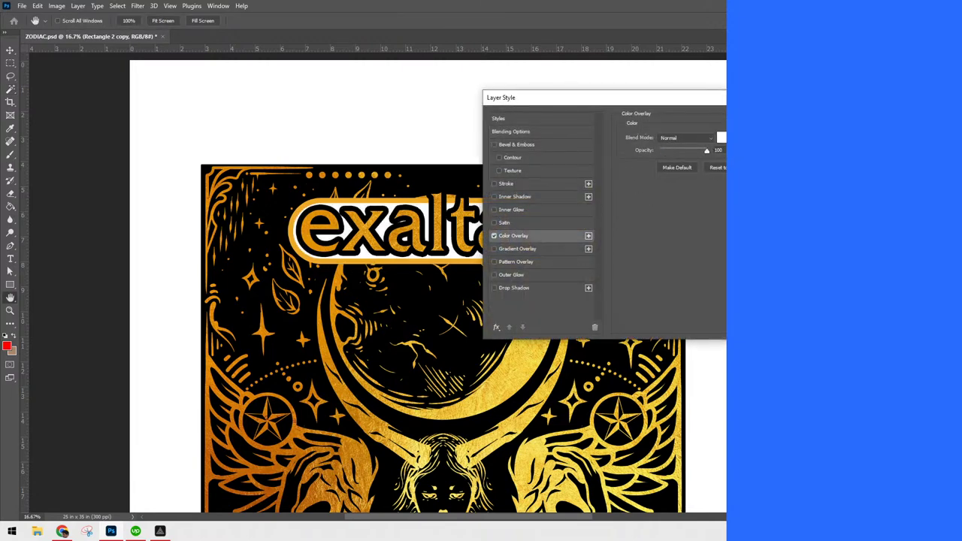
click(721, 137)
click(398, 185)
click(662, 83)
click(809, 118)
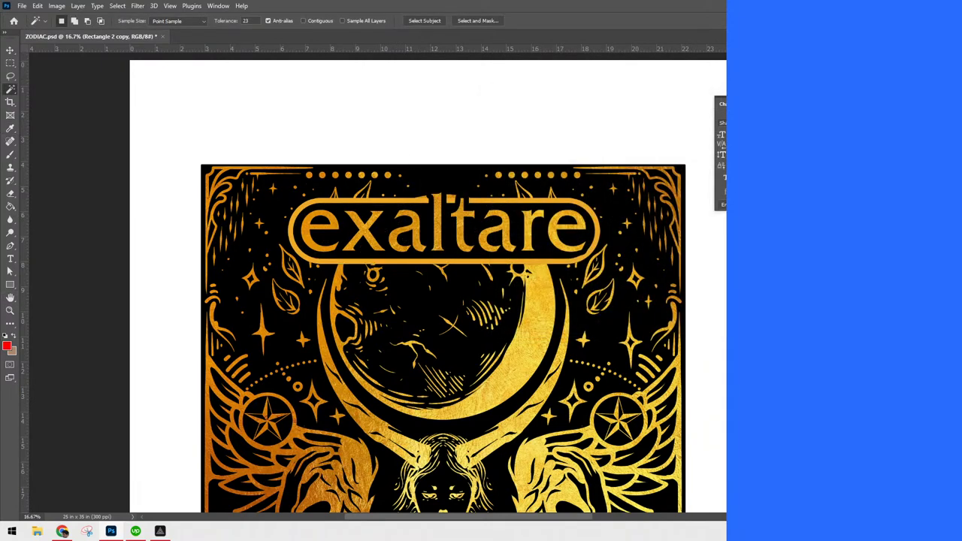
key(ctrl+z)
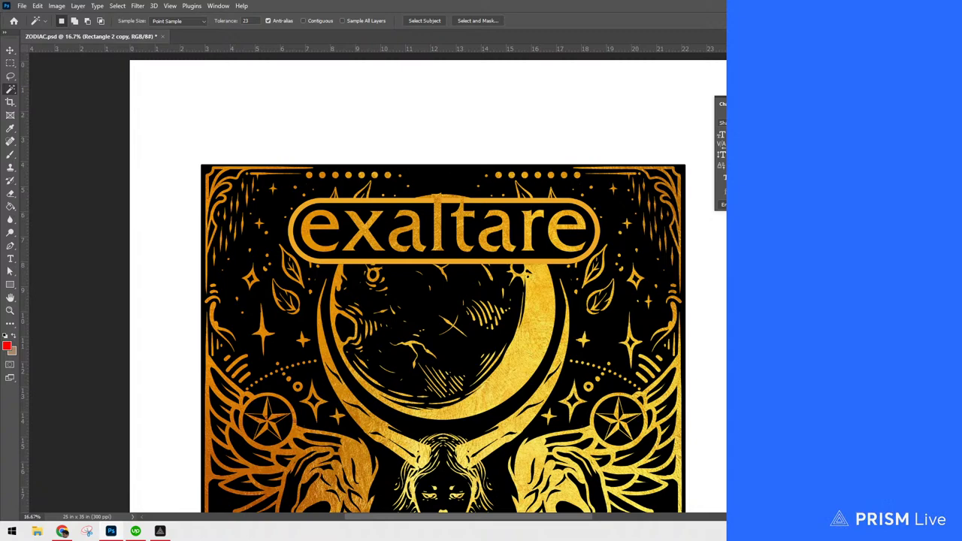
Slightly tighten the letter spacing across the whole exaltare title
key(t)
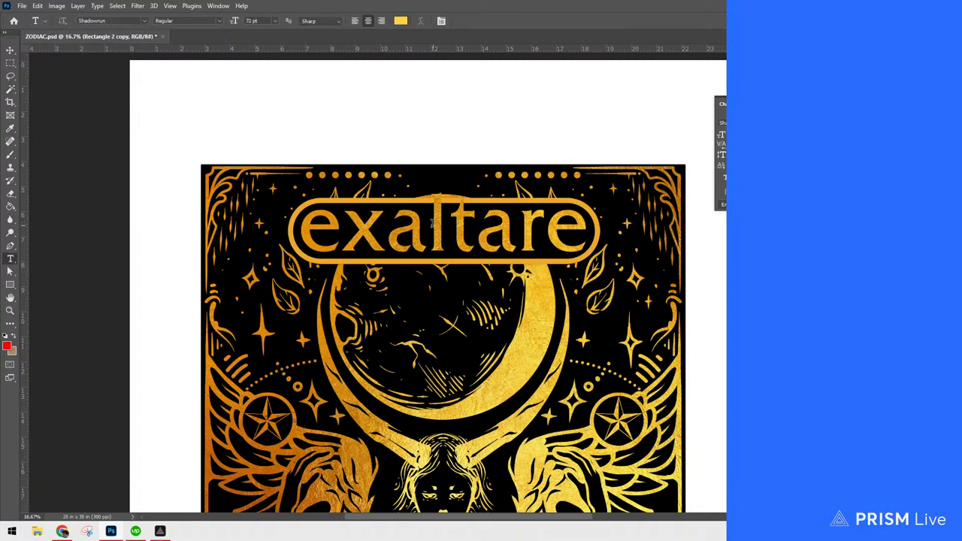
double_click(433, 223)
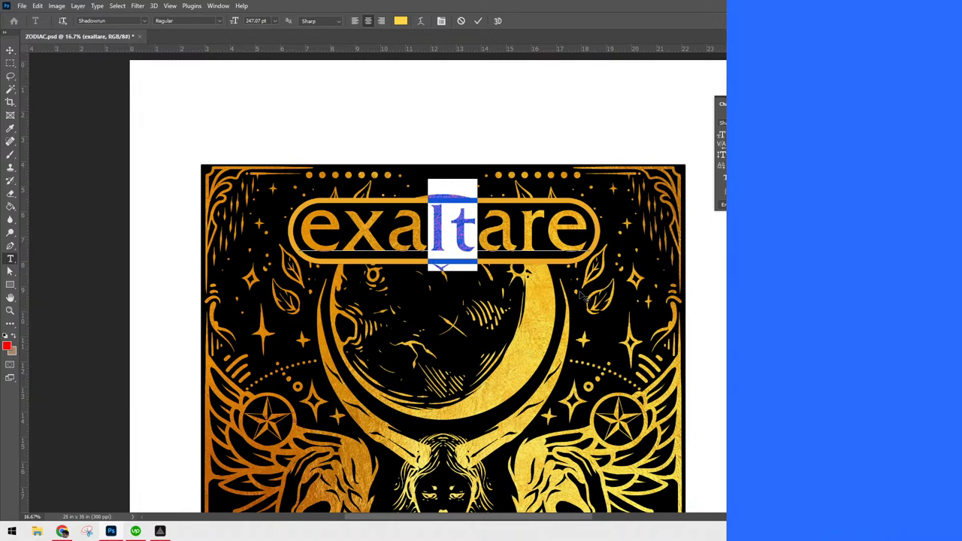
click(489, 242)
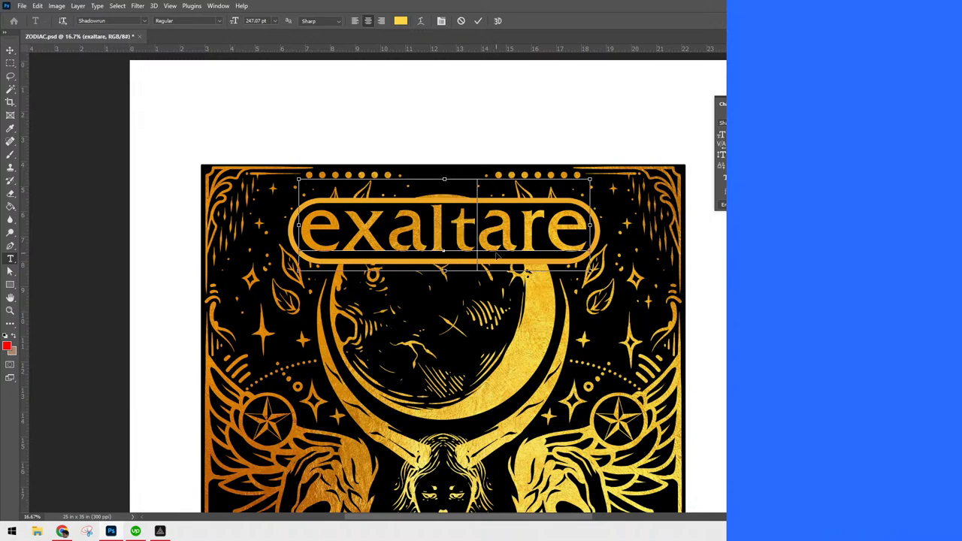
key(ctrl+a)
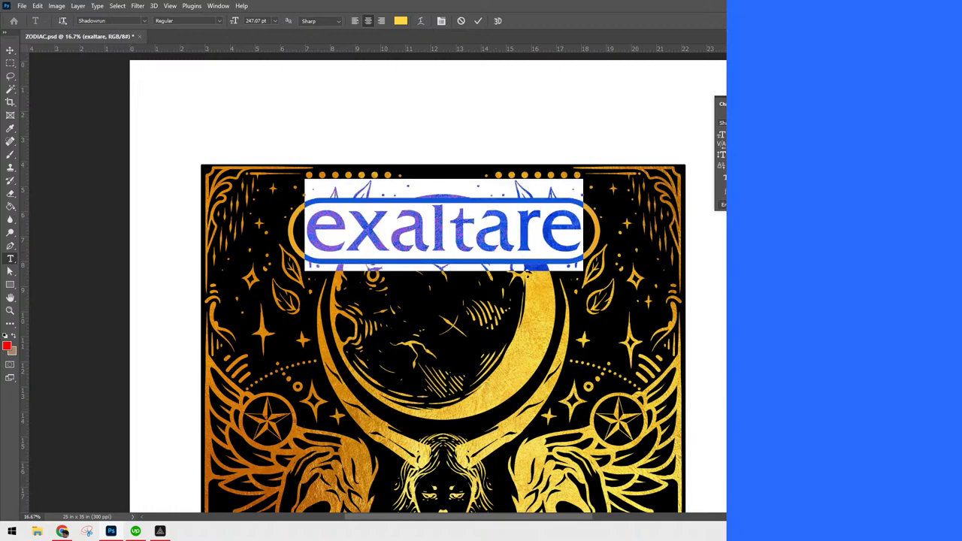
key(alt+Right)
key(alt+Right)
key(alt+Right)
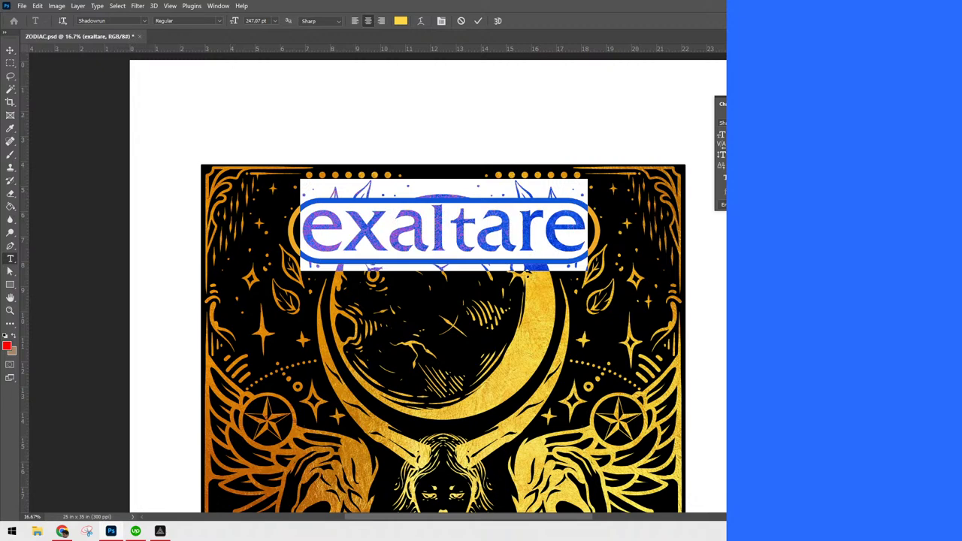
Loosen the letter spacing around the l and t in the exaltare title
drag(429, 225, 476, 225)
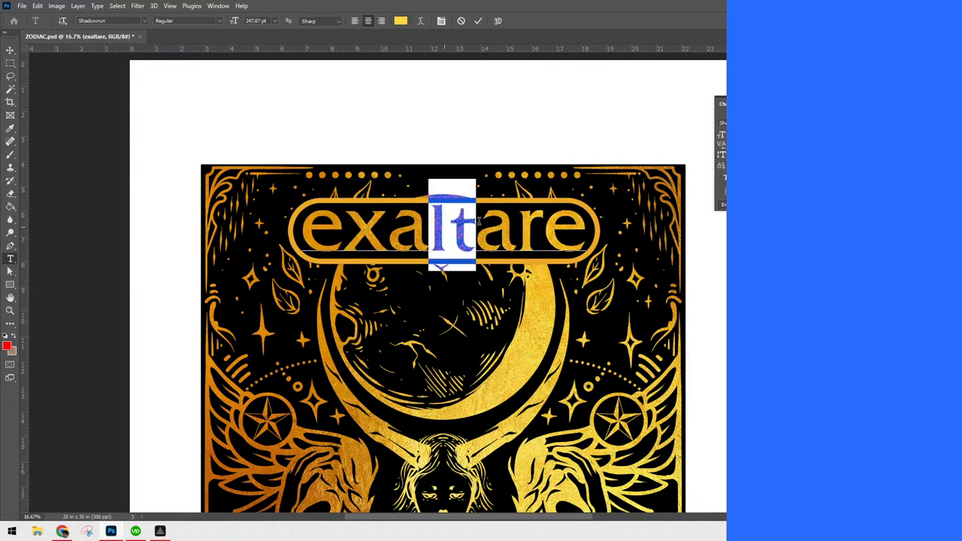
key(alt+Right)
key(alt+Right)
key(alt+Right)
key(alt+Right)
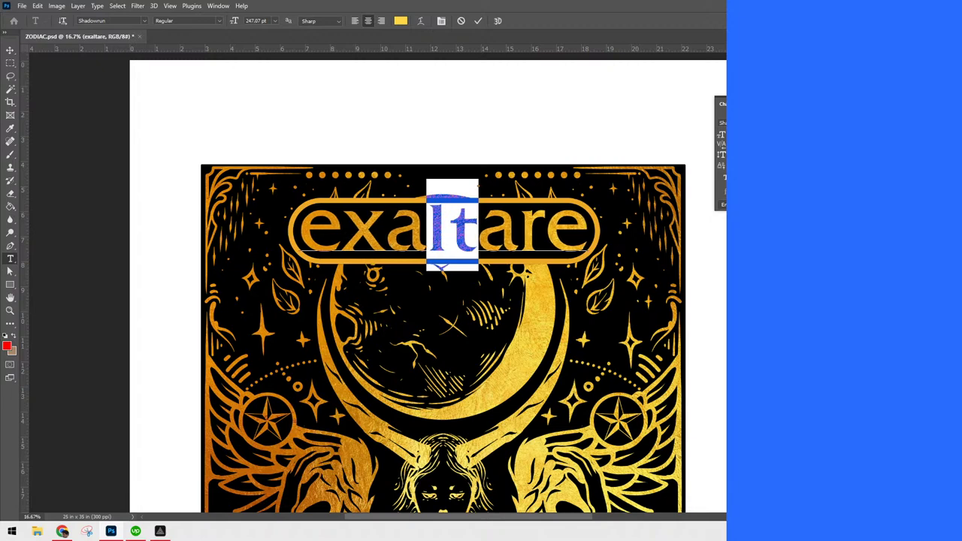
Tighten the kerning between individual letter pairs of exaltare and commit the text edit
click(389, 235)
key(alt+Left)
key(Left)
key(alt+Left)
key(Right)
key(Right)
key(alt+Left)
key(alt+Left)
key(alt+Left)
key(Right)
key(Right)
key(Right)
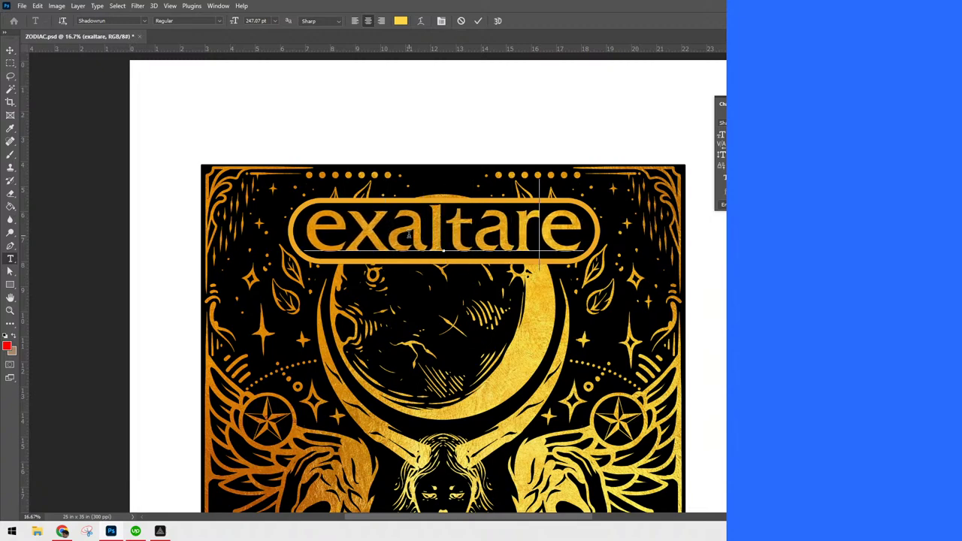
key(ctrl+Return)
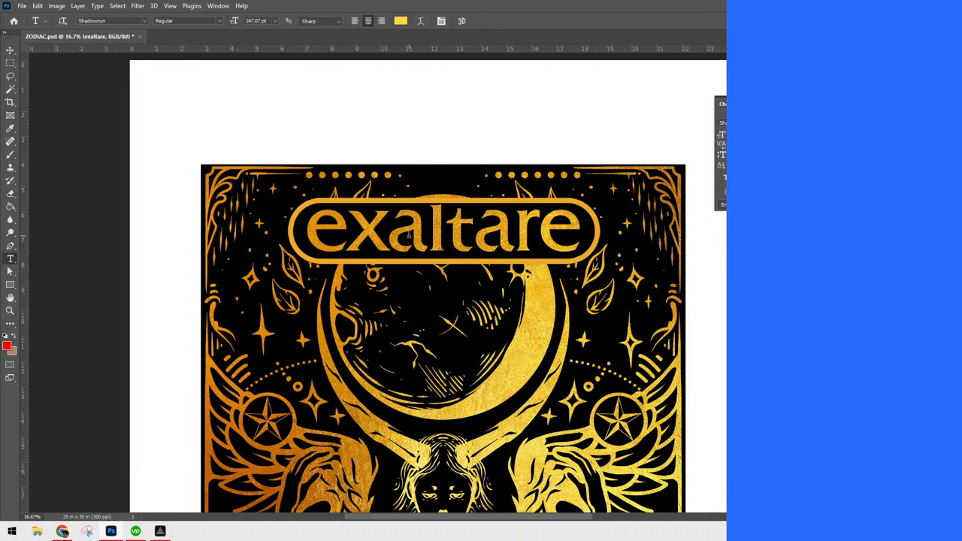
Clip a duplicate of the gold texture to the rounded frame outline and group the title layers
key(v)
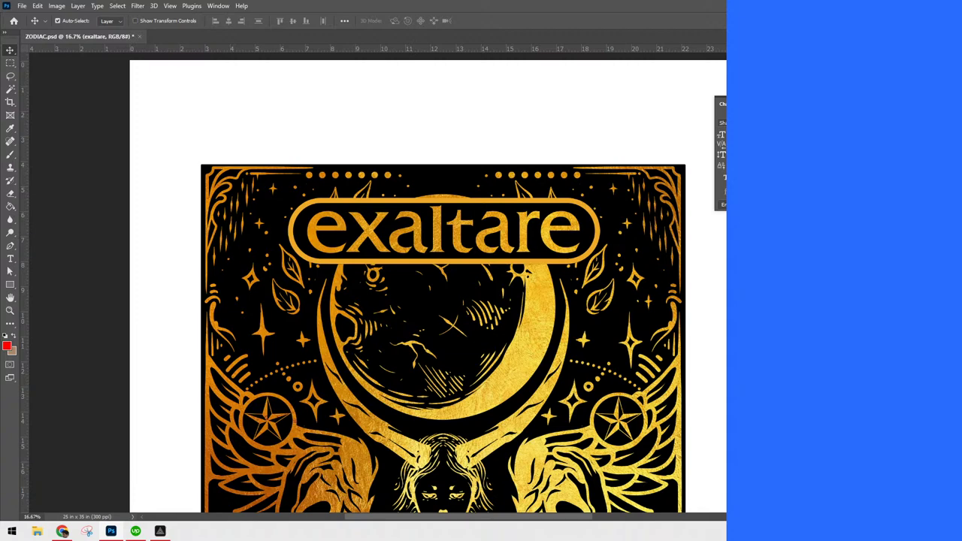
key(ctrl+j)
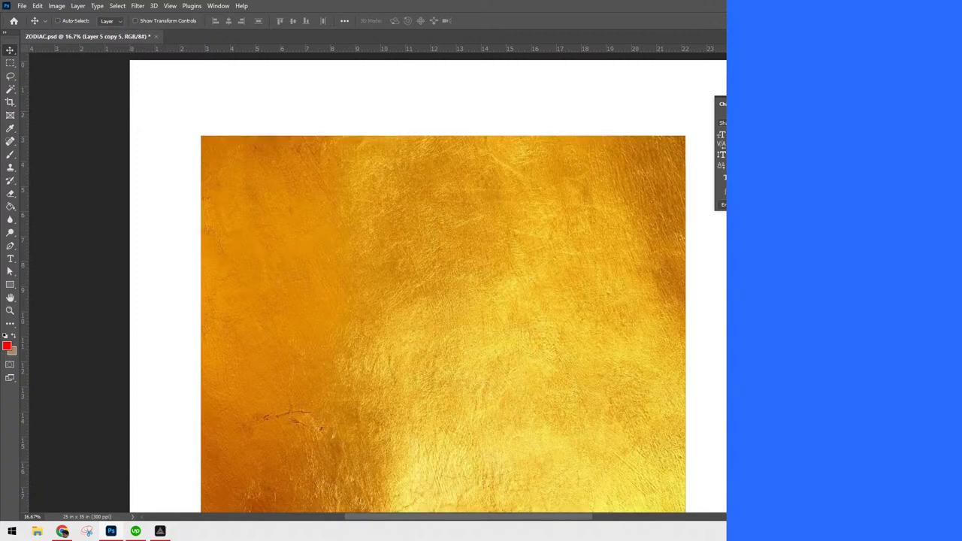
key(ctrl+alt+g)
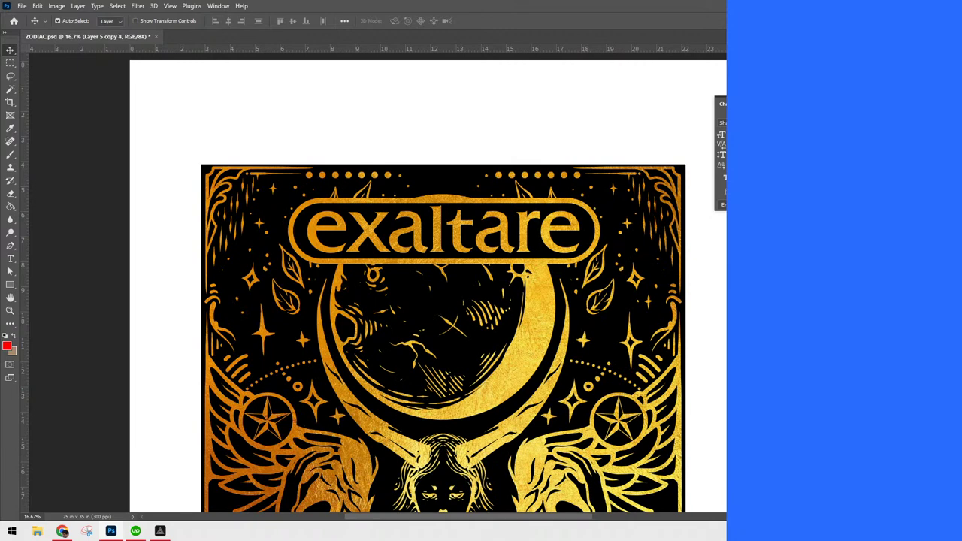
key(ctrl+g)
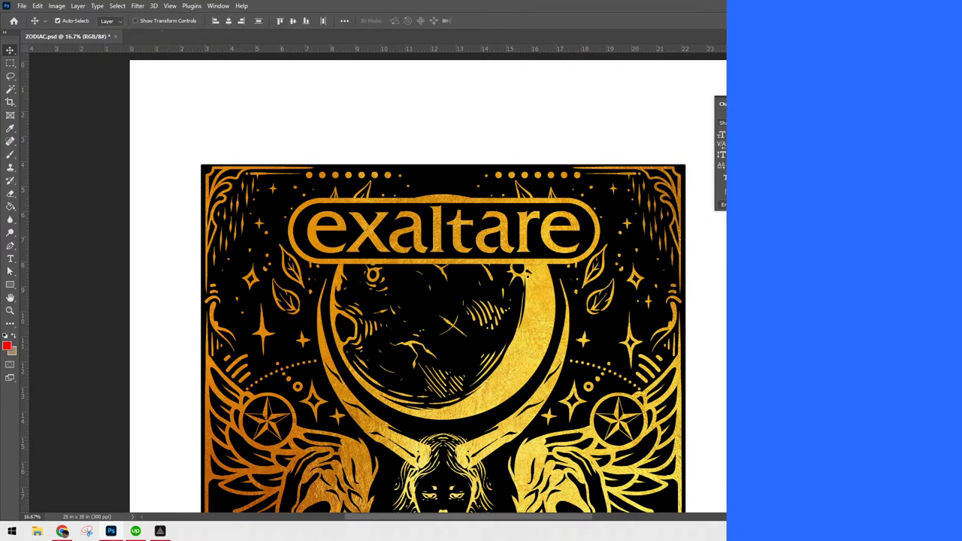
Move the grouped exaltare title and frame up to just beneath the dotted rows along the artwork's upper border
key(ctrl+minus)
key(shift+Up)
key(shift+Up)
key(shift+Up)
key(shift+Up)
key(shift+Up)
key(shift+Up)
key(shift+Up)
key(shift+Up)
key(shift+Up)
key(shift+Up)
key(shift+Up)
key(shift+Up)
key(shift+Up)
key(shift+Up)
key(shift+Up)
key(shift+Up)
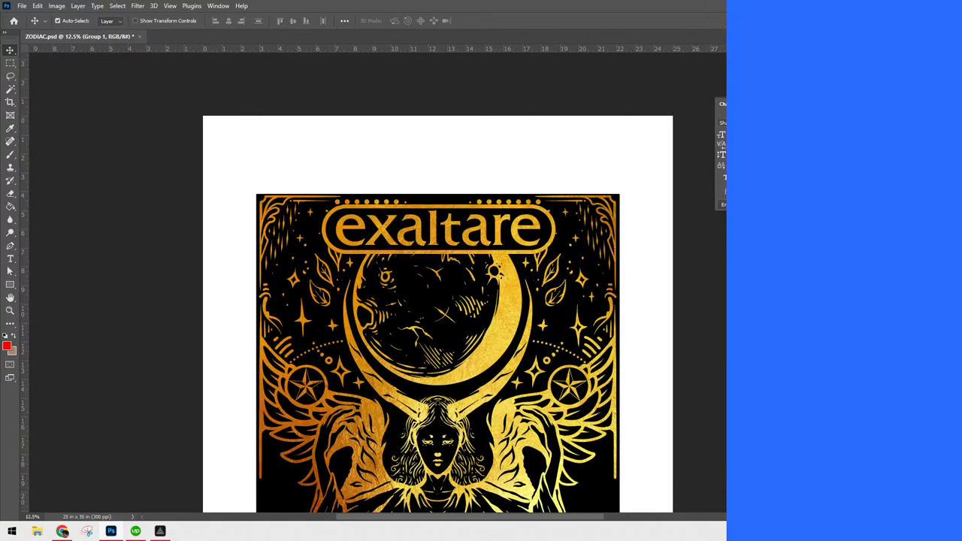
key(shift+Down)
key(shift+Down)
key(shift+Down)
key(shift+Down)
key(shift+Down)
key(shift+Down)
key(shift+Down)
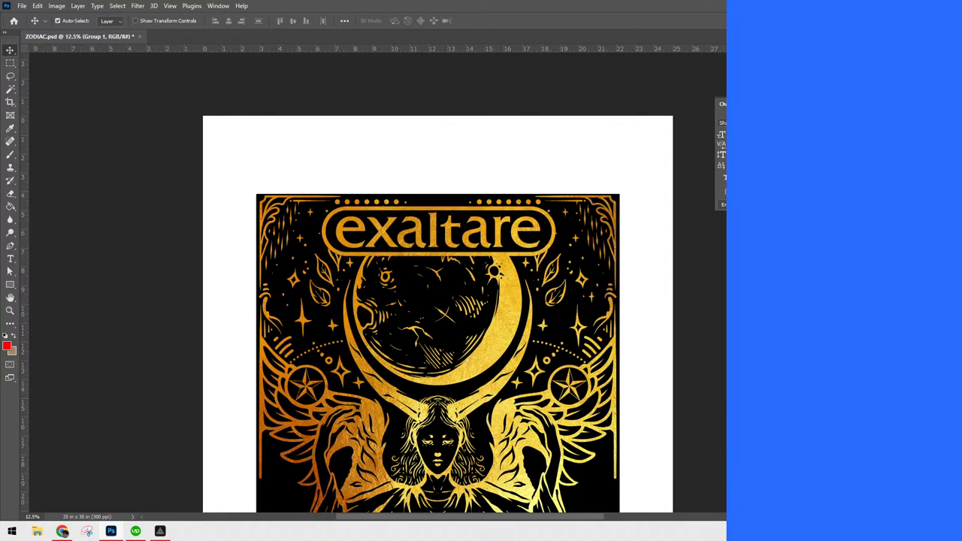
Examine the raised title against the whole artwork and check the figure and lower area at closer range
key(ctrl+minus)
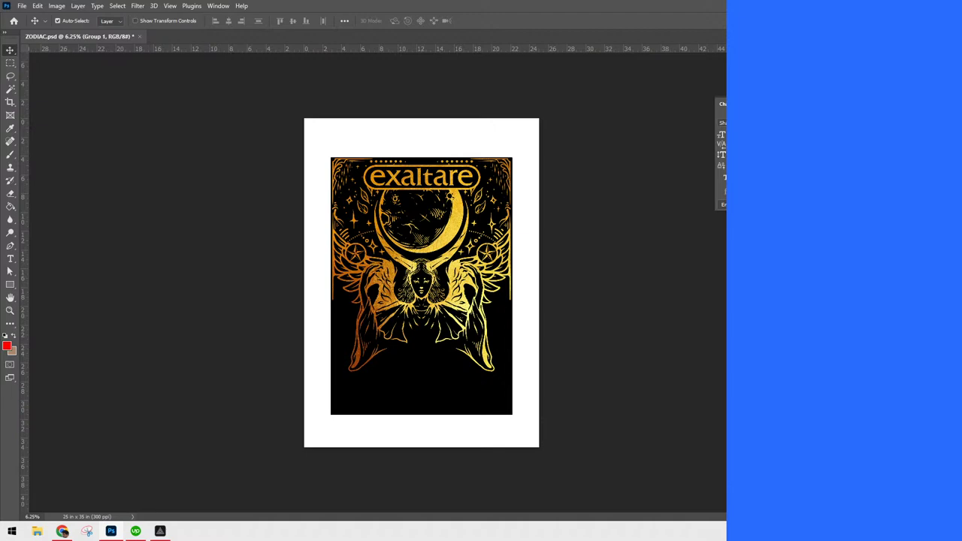
key(ctrl+equal)
key(ctrl+equal)
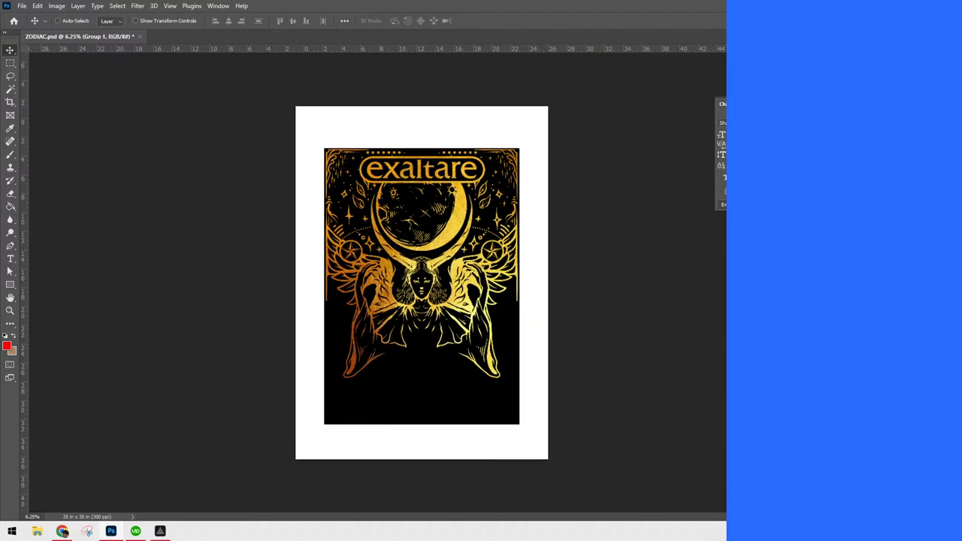
key(ctrl+minus)
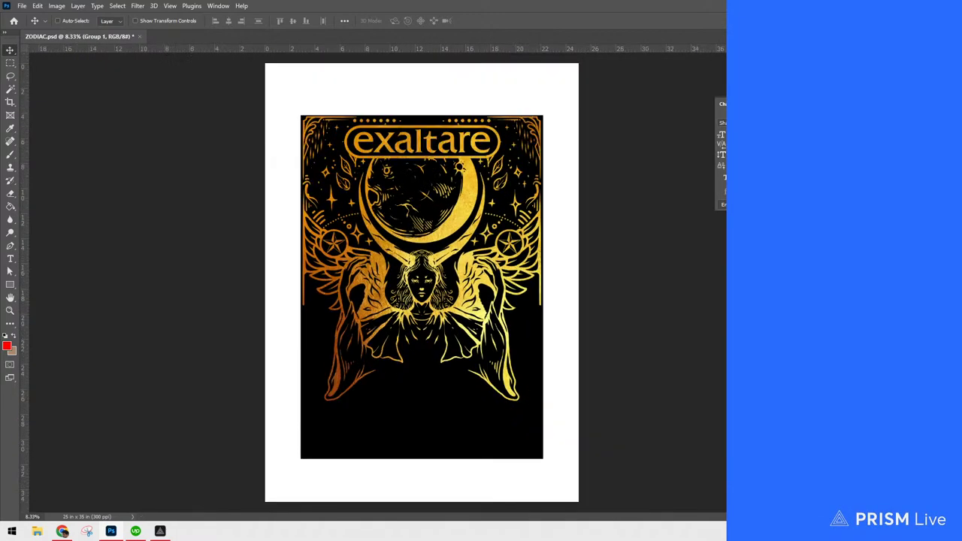
key(ctrl+equal)
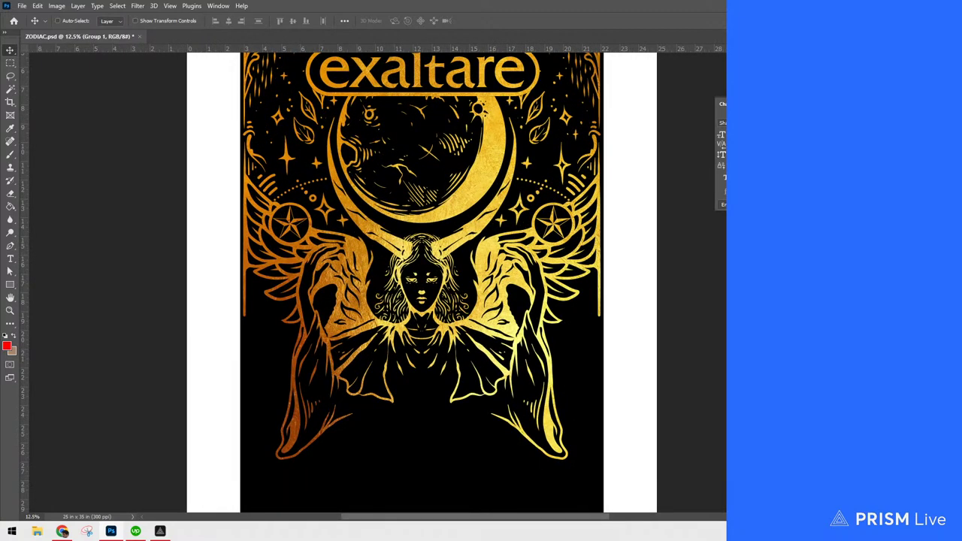
key(ctrl+minus)
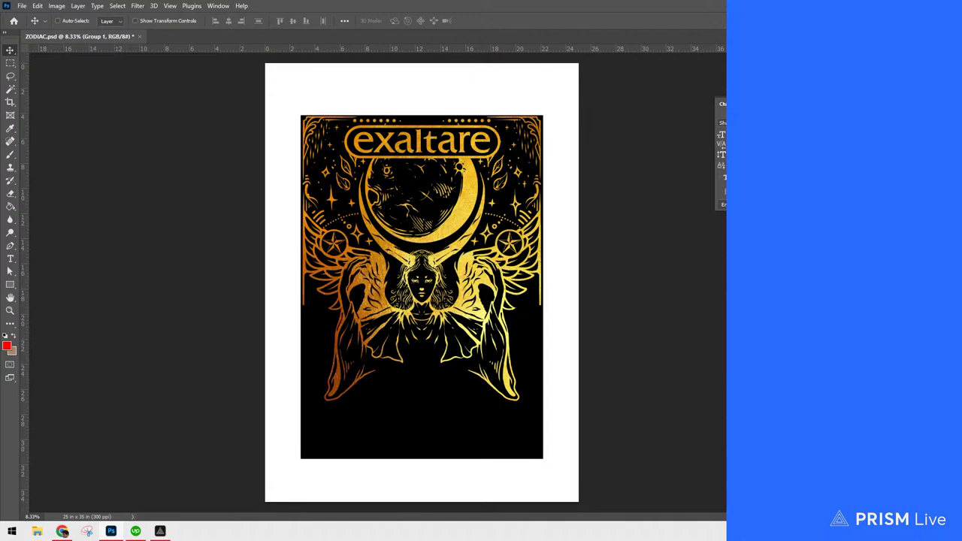
key(ctrl+equal)
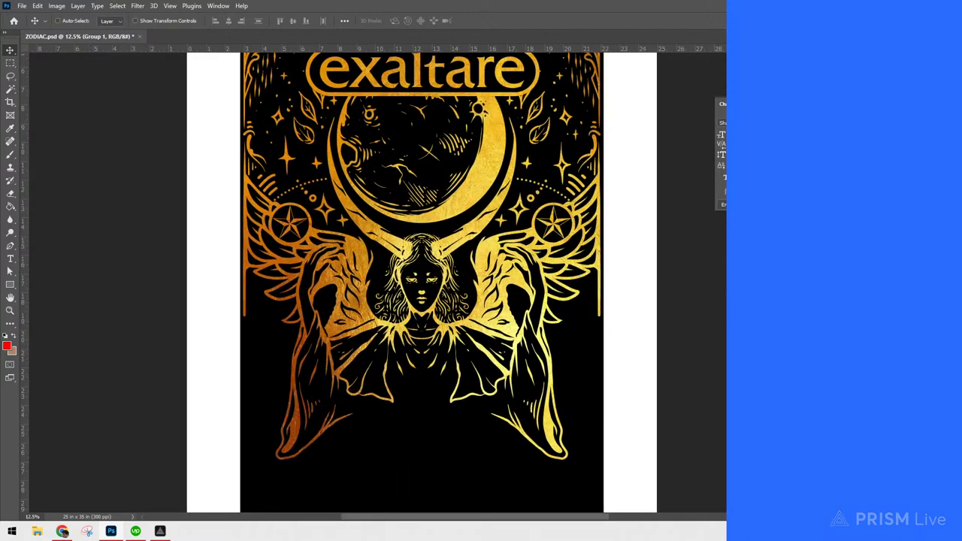
key(ctrl+equal)
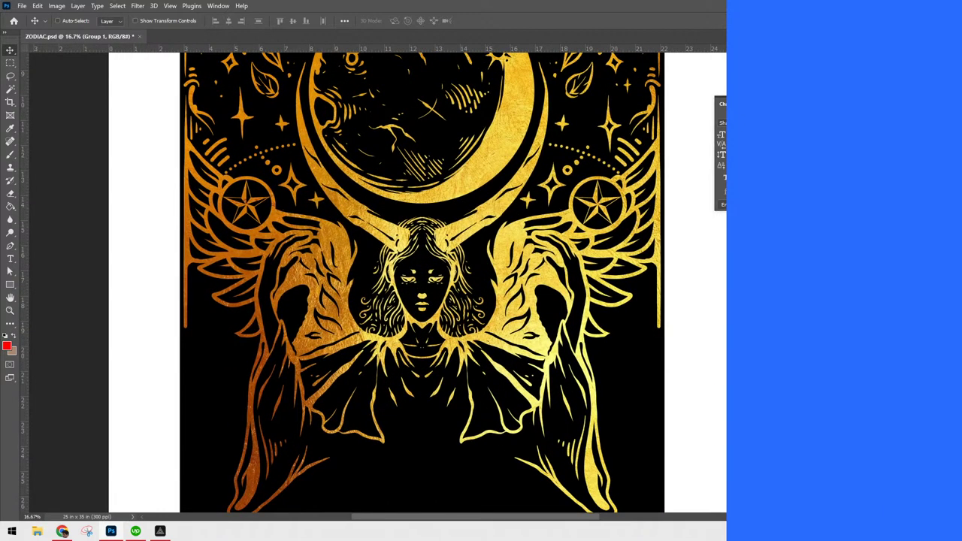
scroll(620, 315, down, 3)
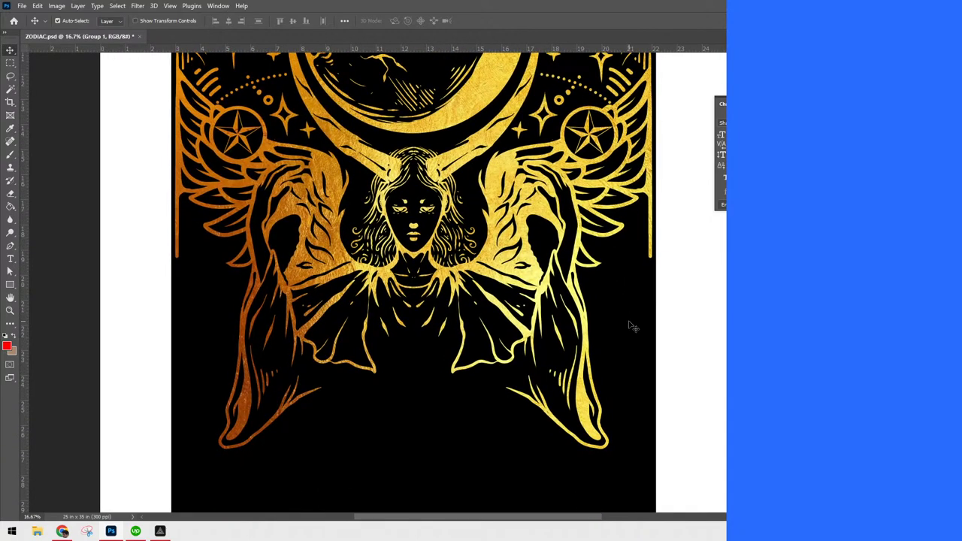
scroll(639, 502, up, 10)
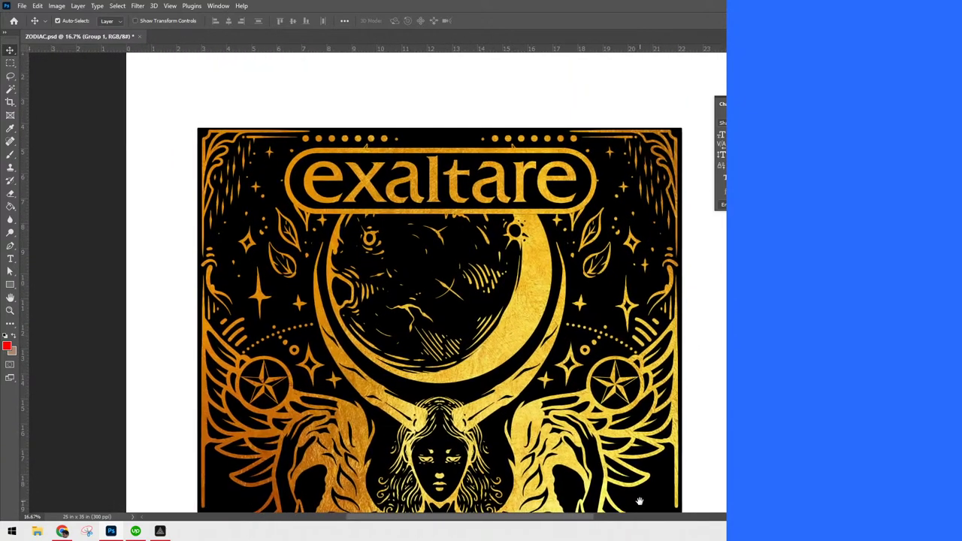
drag(639, 502, 653, 368)
On the figure's artwork layer, fill the woman's face with solid gold using a mirrored 90 px brush
key(ctrl+plus)
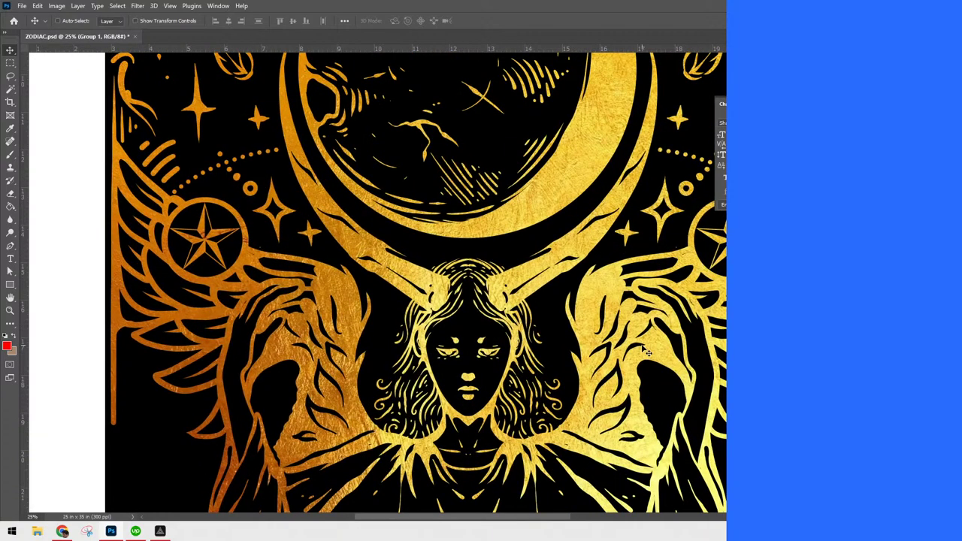
key(ctrl)
ctrl+click(759, 301)
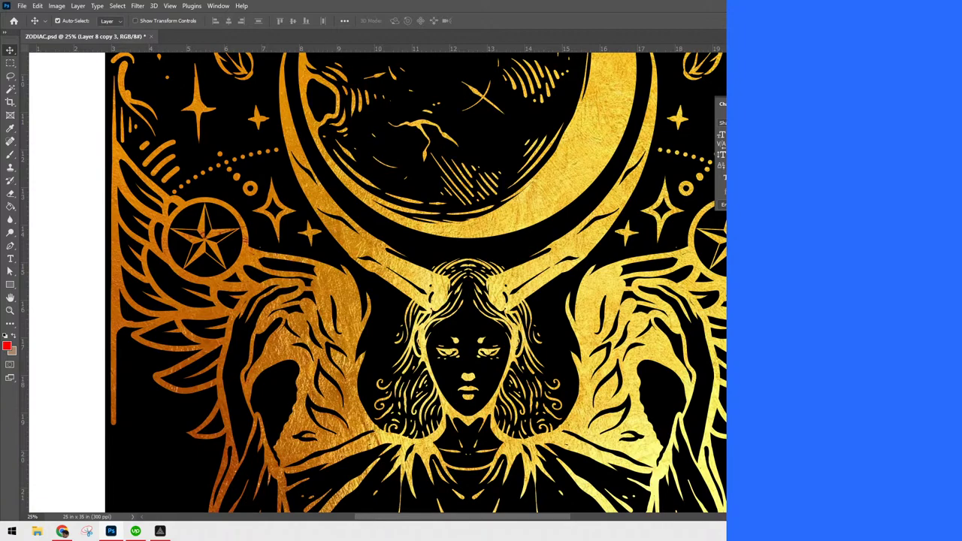
key(ctrl+plus)
drag(645, 445, 618, 371)
key(ctrl+plus)
key(b)
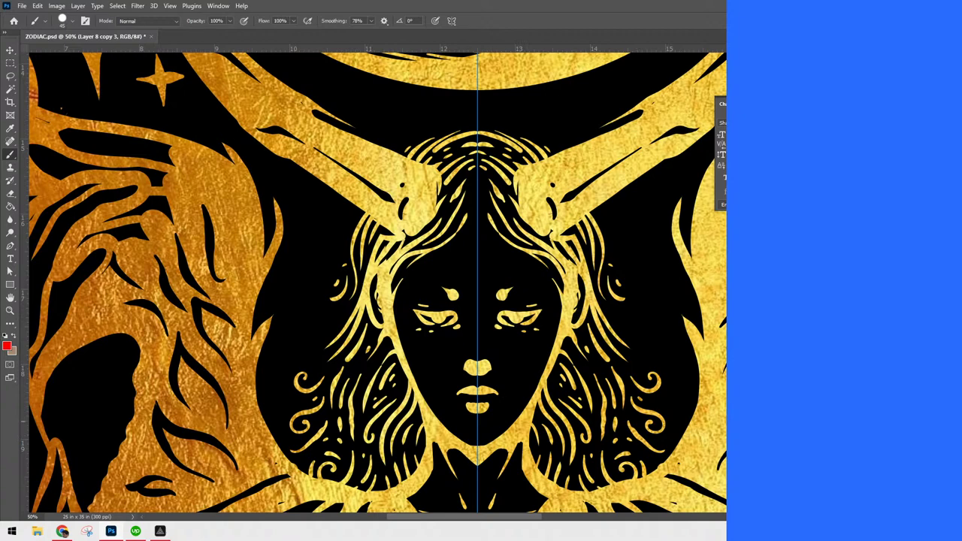
key(bracketright)
key(bracketright)
key(bracketright)
key(bracketright)
key(bracketright)
key(bracketright)
mouse_move(476, 439)
mouse_down()
mouse_move(434, 402)
mouse_move(406, 299)
mouse_move(430, 281)
mouse_move(489, 269)
mouse_move(525, 343)
mouse_move(488, 423)
mouse_move(445, 331)
mouse_move(497, 330)
mouse_move(467, 399)
mouse_move(496, 290)
mouse_up()
mouse_move(448, 369)
mouse_down()
mouse_move(430, 279)
mouse_move(427, 346)
mouse_move(441, 286)
mouse_move(452, 407)
mouse_move(499, 432)
mouse_move(448, 354)
mouse_move(482, 282)
mouse_up()
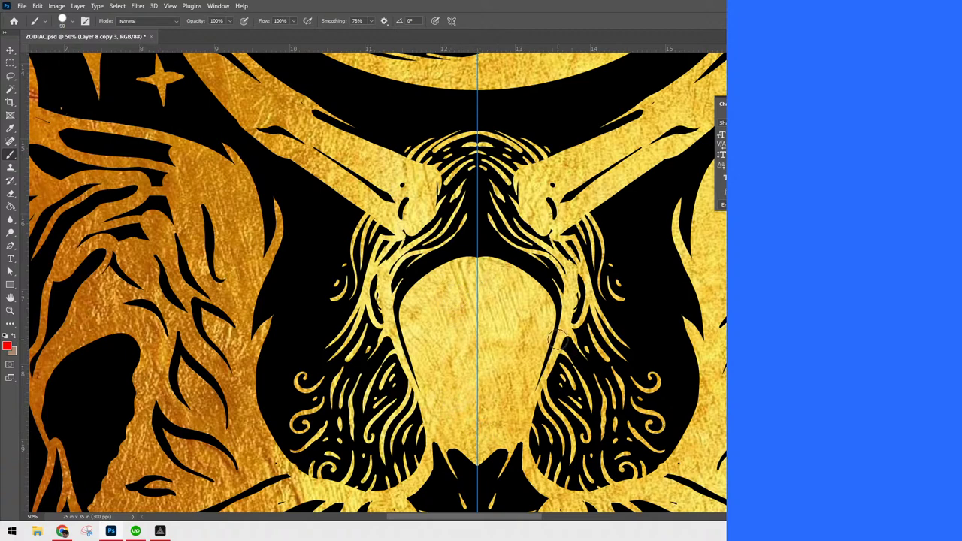
Extend the gold face fill to the hairline and ears with a 40 px brush and shape the jaw with a black gap beneath
mouse_move(418, 385)
mouse_down()
mouse_move(397, 311)
mouse_move(448, 249)
mouse_move(426, 263)
mouse_move(401, 311)
mouse_move(403, 346)
mouse_move(400, 286)
mouse_move(424, 260)
mouse_move(396, 311)
mouse_move(420, 259)
mouse_move(474, 228)
mouse_move(487, 232)
mouse_move(440, 251)
mouse_move(404, 292)
mouse_move(407, 302)
mouse_move(460, 244)
mouse_move(491, 235)
mouse_move(439, 259)
mouse_move(433, 275)
mouse_move(475, 247)
mouse_up()
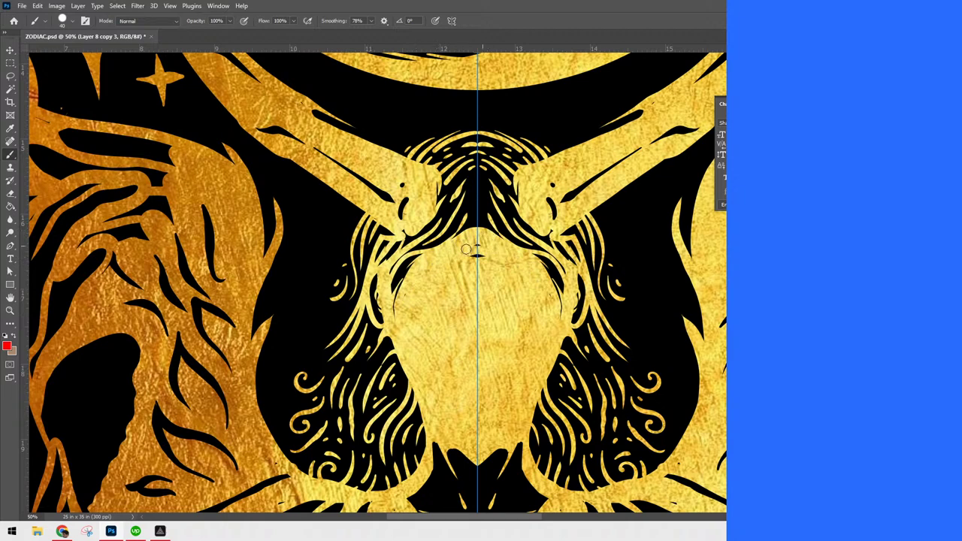
drag(409, 285, 391, 317)
drag(387, 331, 455, 457)
mouse_move(402, 373)
mouse_down()
mouse_move(435, 435)
mouse_move(484, 453)
mouse_up()
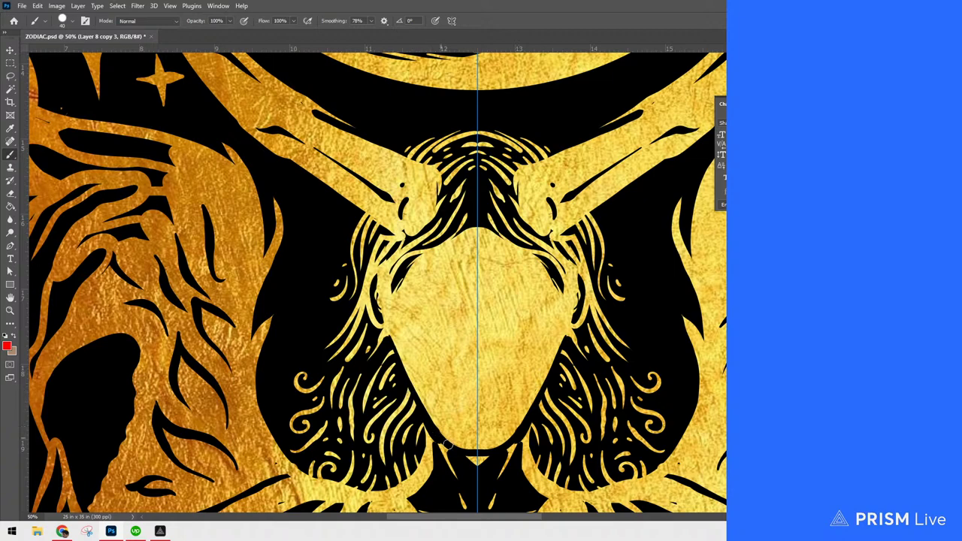
Refine the chin contour and redraw the gold hair edge along both sides of the neck with a 30 px brush
drag(447, 442, 469, 454)
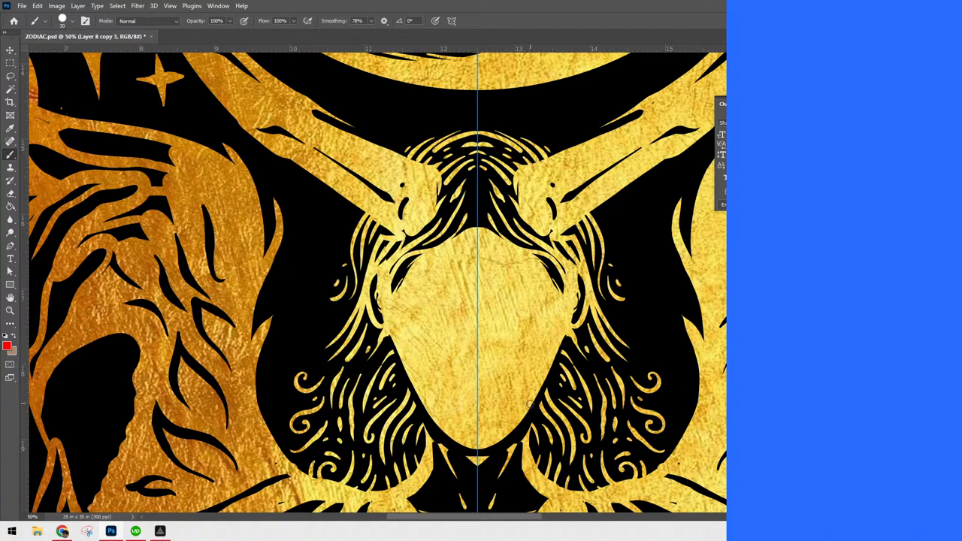
drag(535, 390, 528, 475)
drag(523, 413, 525, 440)
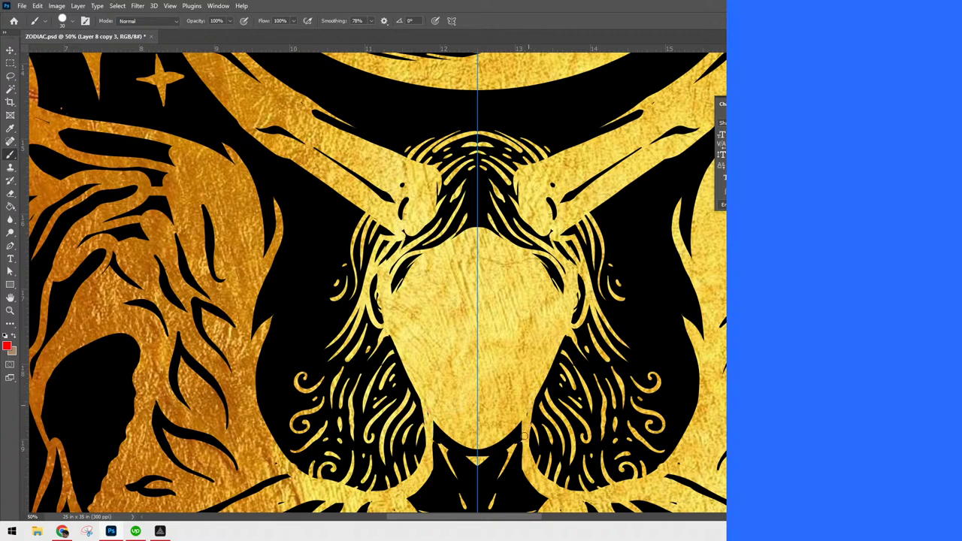
Repaint the neck beneath the chin as mirrored black shadow with small gold highlights
mouse_move(440, 442)
mouse_down()
mouse_move(460, 489)
mouse_move(443, 435)
mouse_move(449, 455)
mouse_move(445, 447)
mouse_move(477, 457)
mouse_up()
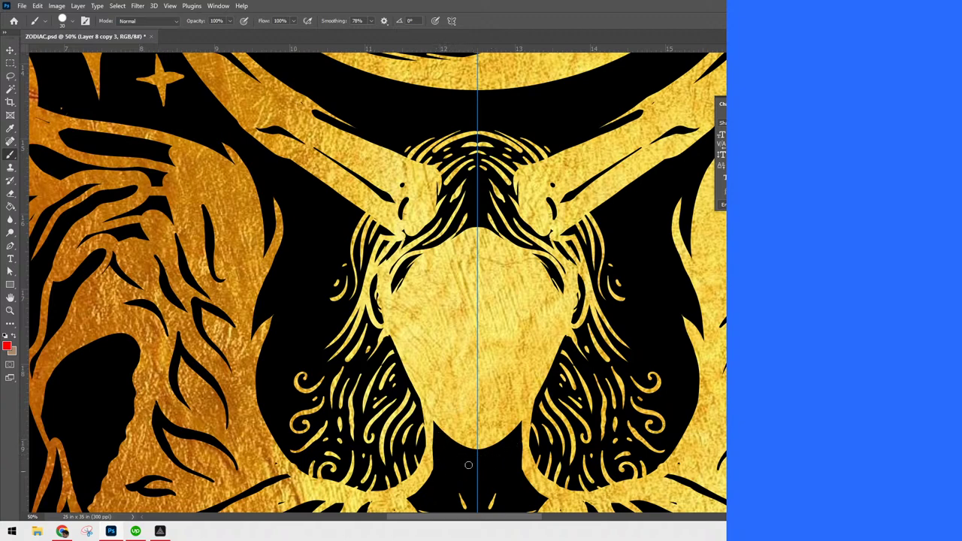
drag(524, 443, 525, 484)
drag(434, 421, 457, 473)
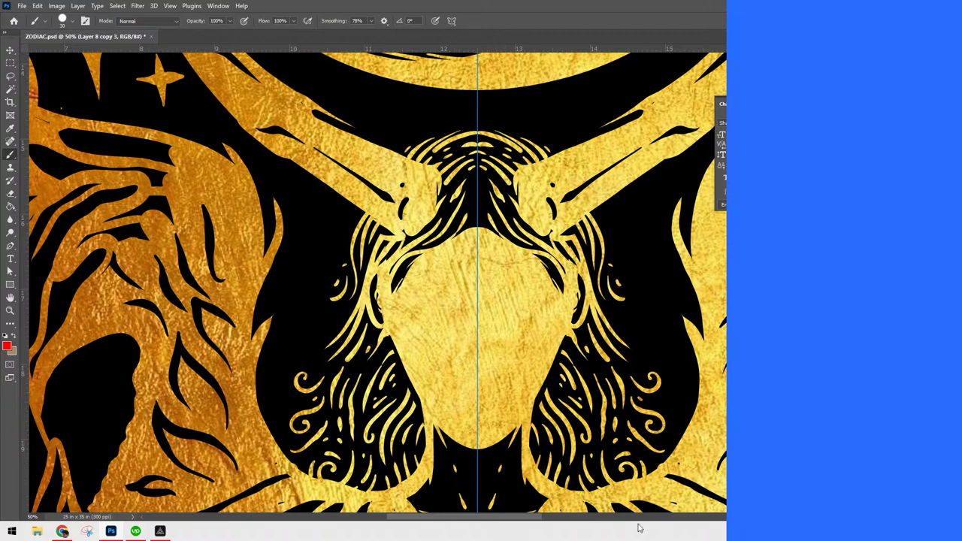
Narrow the face with mirrored black contours along the cheeks and shape the ears on both sides
key(ctrl+minus)
key(ctrl+minus)
key(ctrl+minus)
key(ctrl+plus)
key(ctrl+plus)
key(ctrl+plus)
mouse_move(392, 311)
mouse_down()
mouse_move(408, 382)
mouse_move(440, 423)
mouse_up()
key(ctrl+z)
drag(391, 318, 400, 364)
mouse_move(377, 275)
mouse_down()
mouse_move(382, 335)
mouse_move(399, 356)
mouse_move(387, 302)
mouse_move(380, 314)
mouse_move(390, 309)
mouse_move(386, 292)
mouse_move(376, 331)
mouse_up()
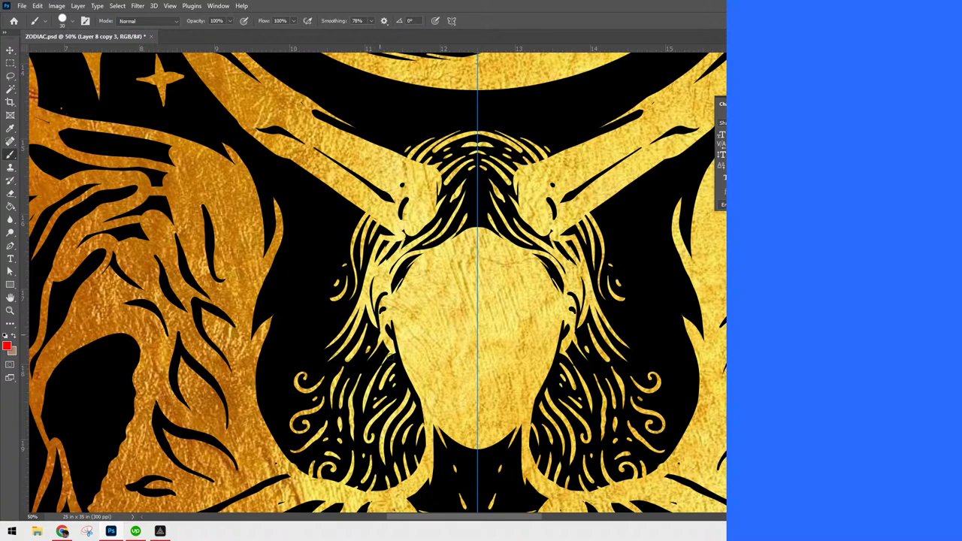
Refine the ears and temples with mirrored brush strokes, adding thin hair strands and a curved outline down to the jaw
key(ctrl+z)
drag(388, 294, 377, 302)
drag(389, 271, 376, 303)
drag(384, 259, 378, 272)
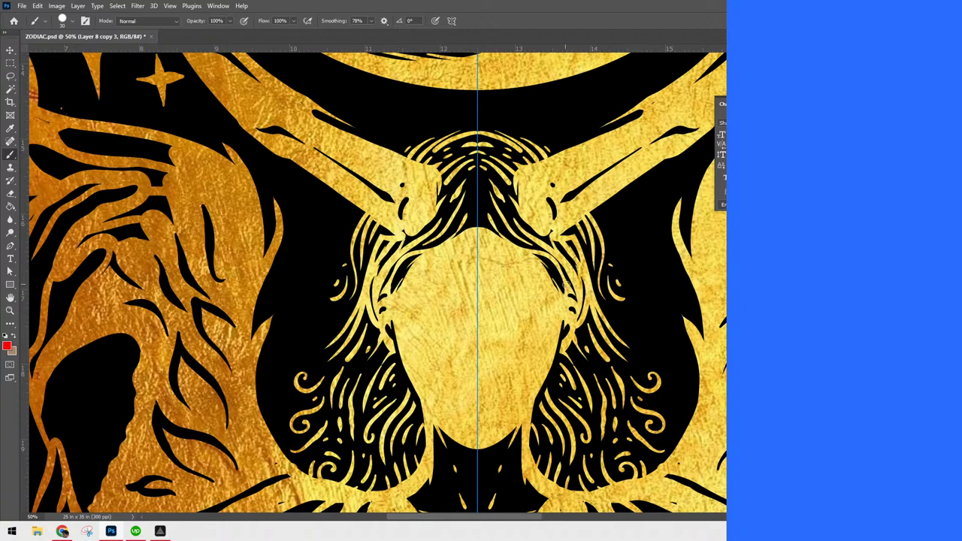
mouse_move(570, 288)
mouse_down()
mouse_move(578, 331)
mouse_move(558, 360)
mouse_up()
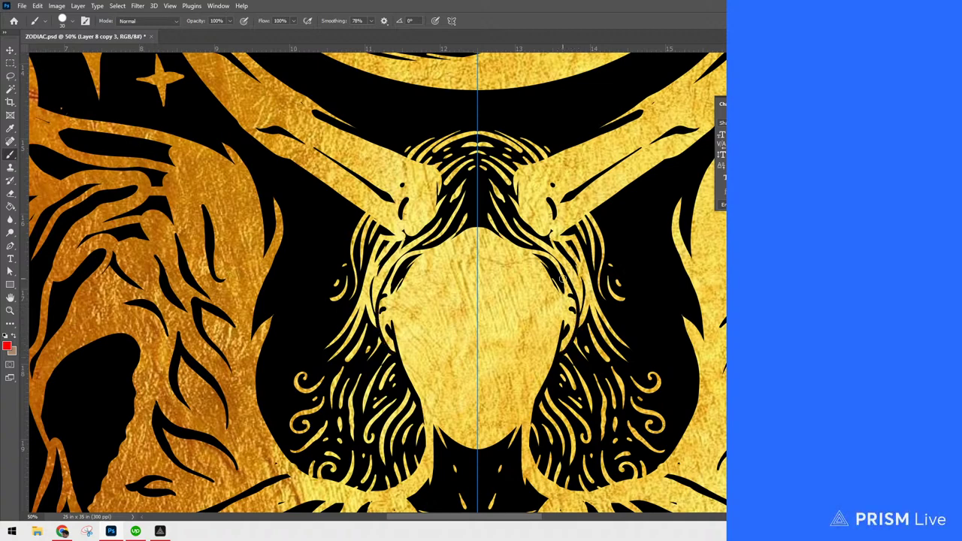
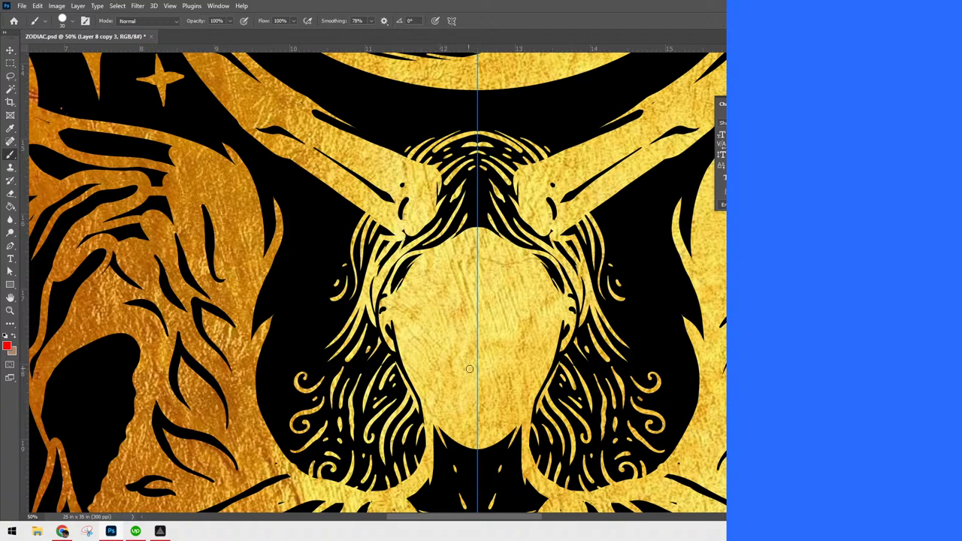
Paint a mirrored black nose base, closed lips and a small chin dot on the blank gold face
mouse_move(472, 379)
mouse_down()
mouse_move(481, 373)
mouse_move(472, 378)
mouse_move(481, 381)
mouse_move(471, 373)
mouse_up()
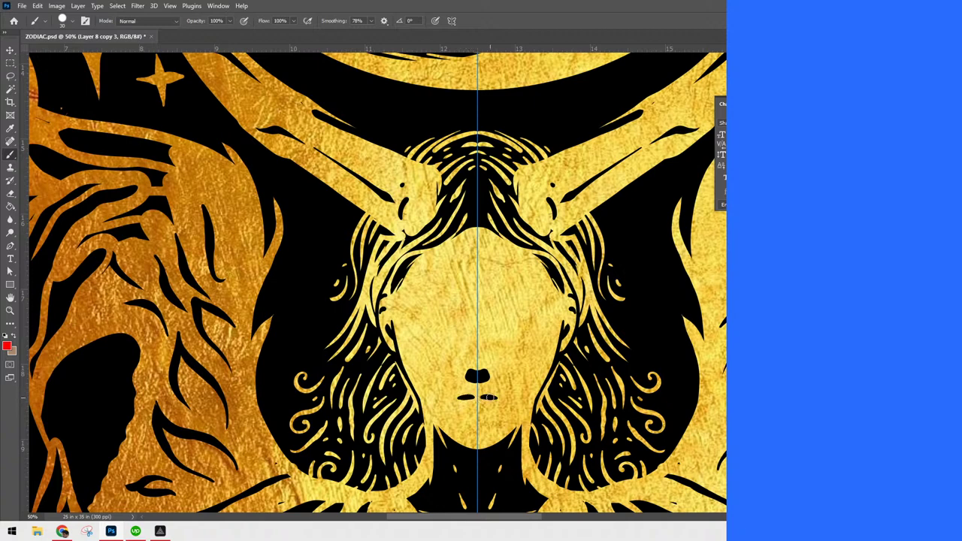
key(ctrl+z)
drag(475, 409, 486, 413)
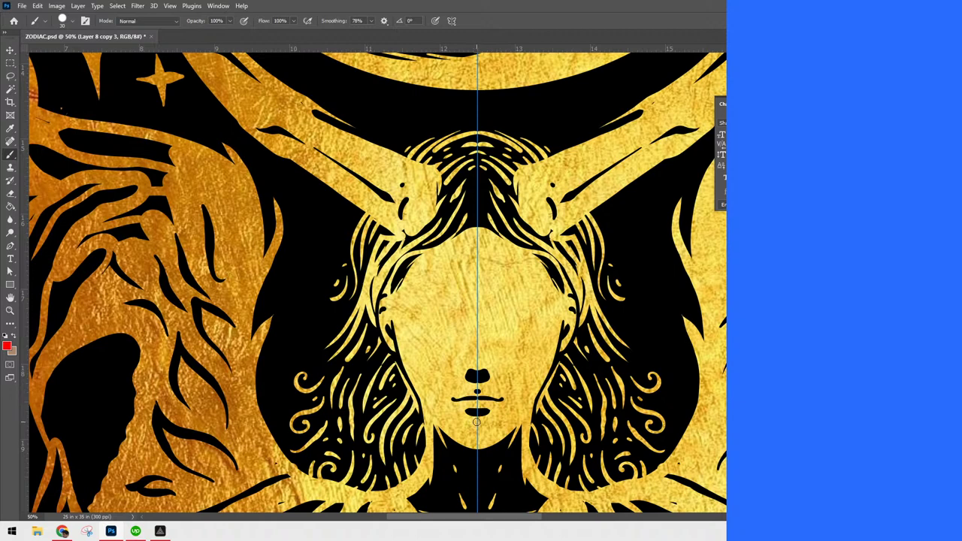
click(477, 424)
Draw mirrored closed eyes with inner-corner shadows, and add hair strokes along both sides of the forehead
mouse_move(490, 318)
mouse_down()
mouse_move(500, 306)
mouse_move(493, 316)
mouse_up()
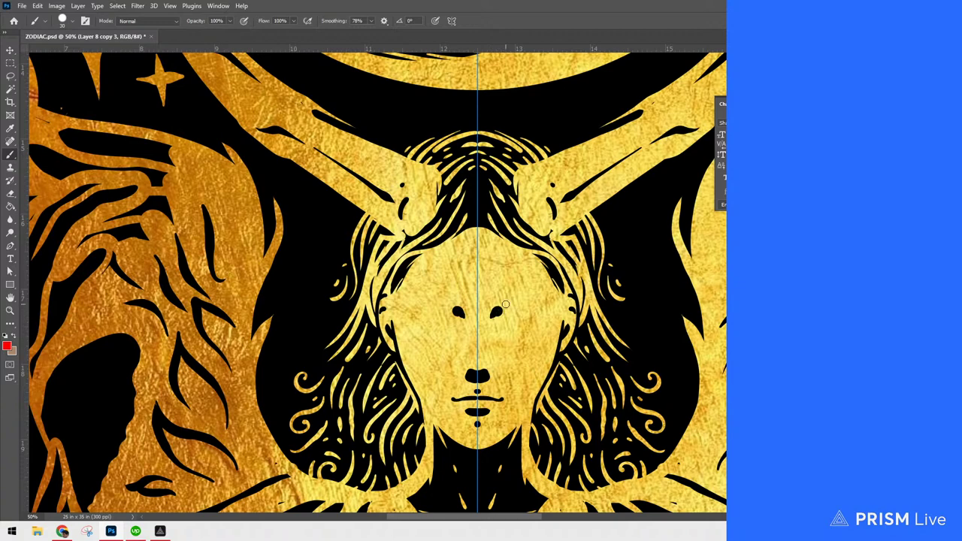
drag(499, 309, 512, 302)
mouse_move(497, 326)
mouse_down()
mouse_move(551, 322)
mouse_move(546, 298)
mouse_move(537, 298)
mouse_move(539, 324)
mouse_move(531, 325)
mouse_move(546, 331)
mouse_move(557, 311)
mouse_move(549, 292)
mouse_move(500, 322)
mouse_move(520, 324)
mouse_move(499, 338)
mouse_up()
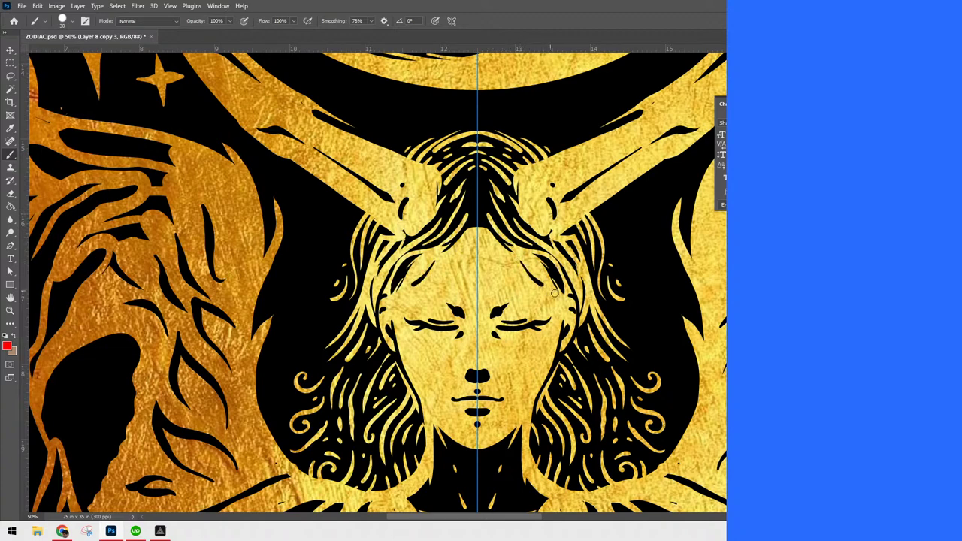
drag(520, 257, 553, 290)
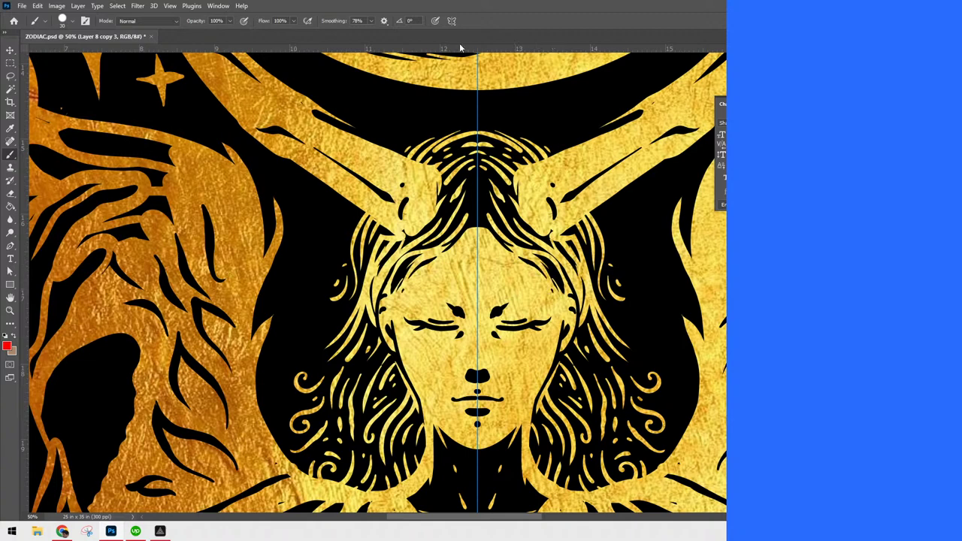
Turn paint symmetry off and brush a single loose hair strand across one side of the forehead, discarding the extra cheek stroke
click(452, 20)
click(496, 35)
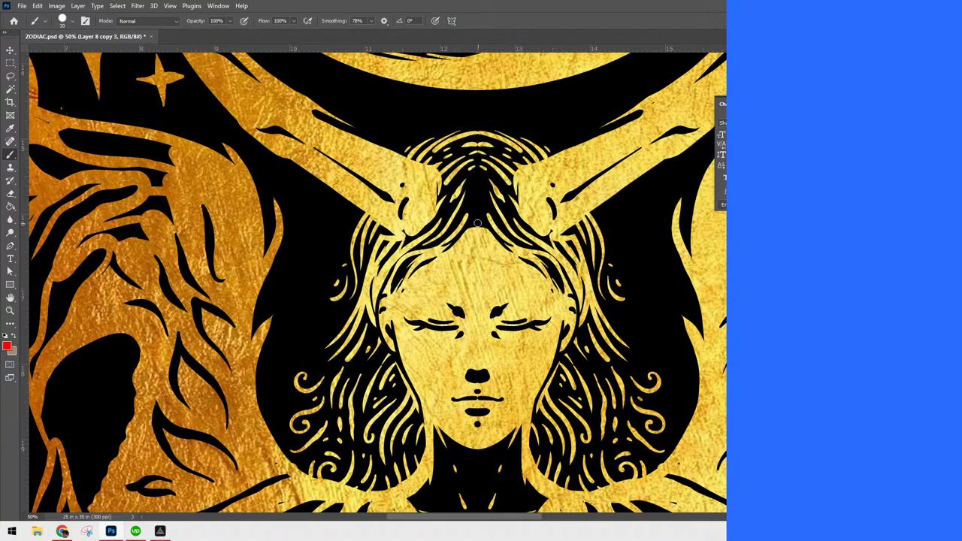
drag(494, 236, 523, 294)
drag(533, 339, 539, 404)
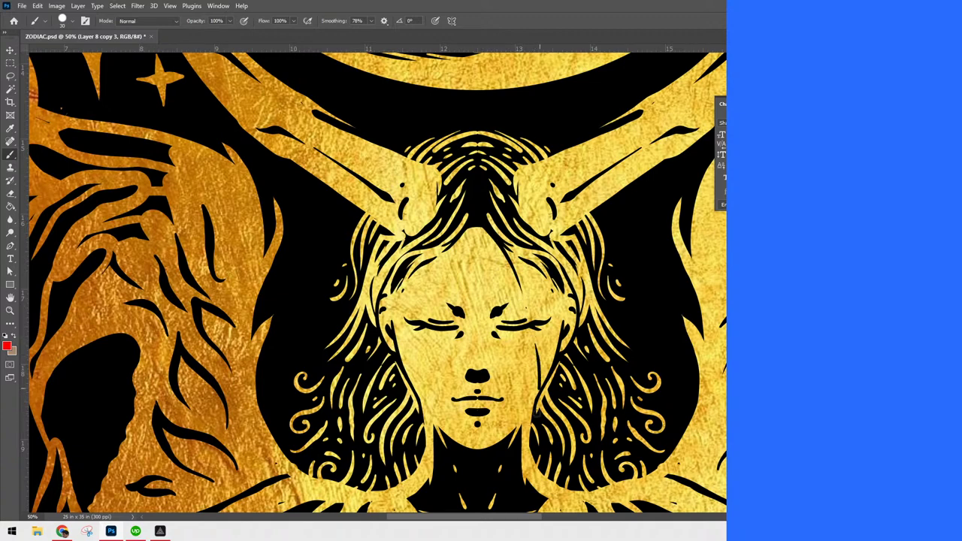
key(ctrl+z)
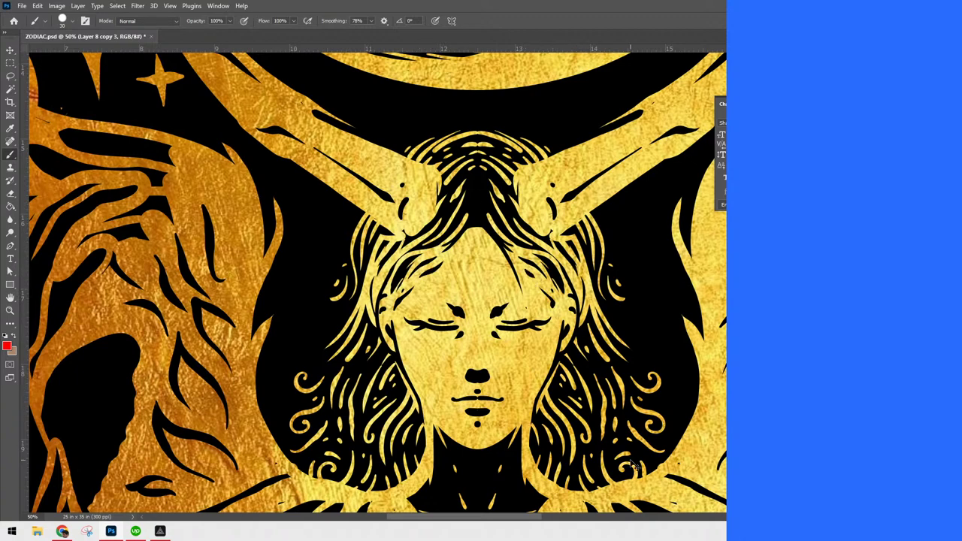
Paint a black jawline under the chin and light one side of the neck in gold, leaving a diagonal shadow
scroll(631, 463, down, 5)
scroll(631, 464, up, 4)
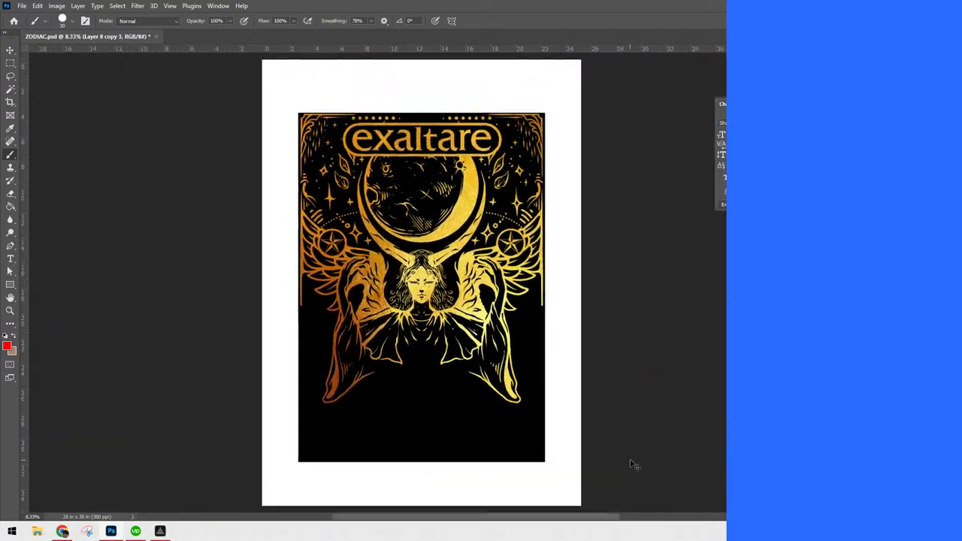
scroll(633, 464, up, 2)
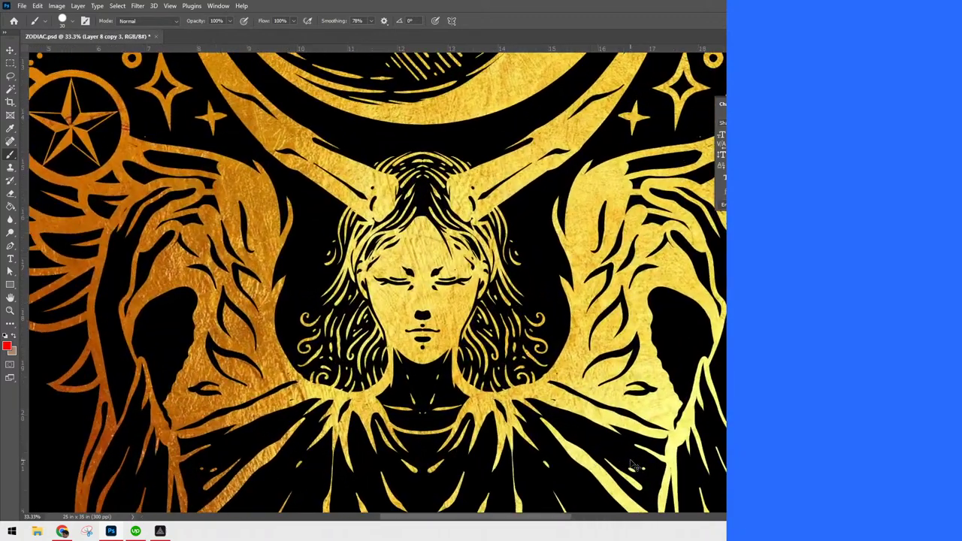
key(ctrl+plus)
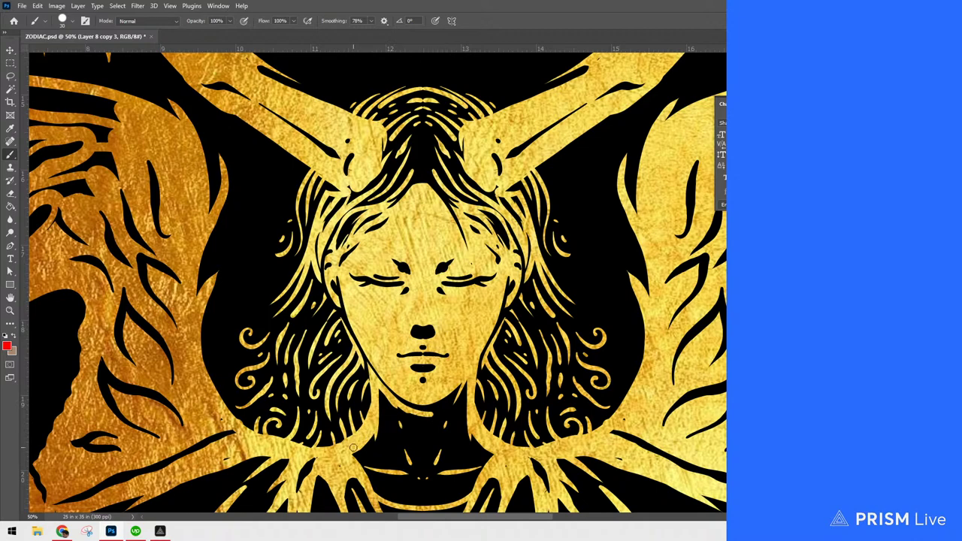
mouse_move(403, 421)
mouse_down()
mouse_move(436, 414)
mouse_move(389, 402)
mouse_move(381, 386)
mouse_move(365, 451)
mouse_up()
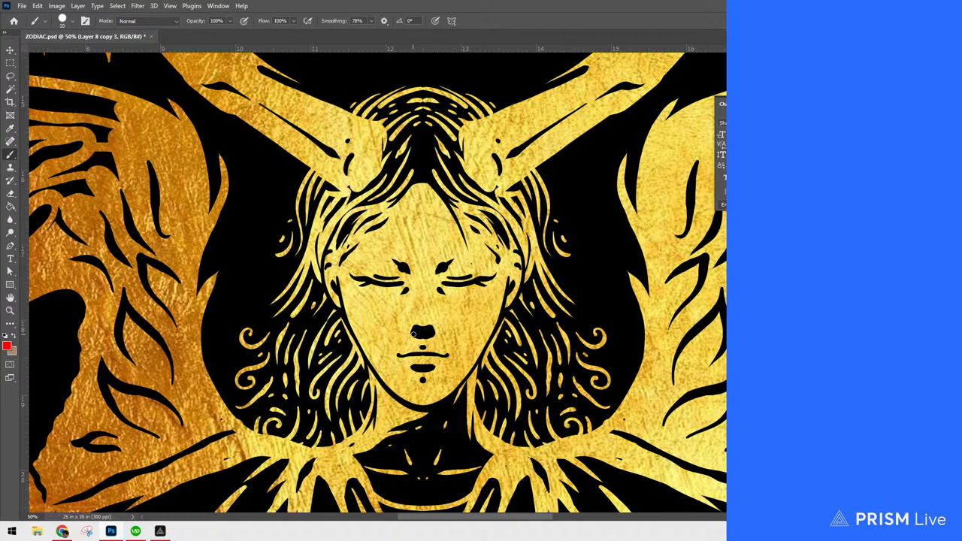
Turn vertical paint symmetry back on over the figure's centre line and reshape the black base of the nose
click(452, 20)
click(481, 63)
key(Return)
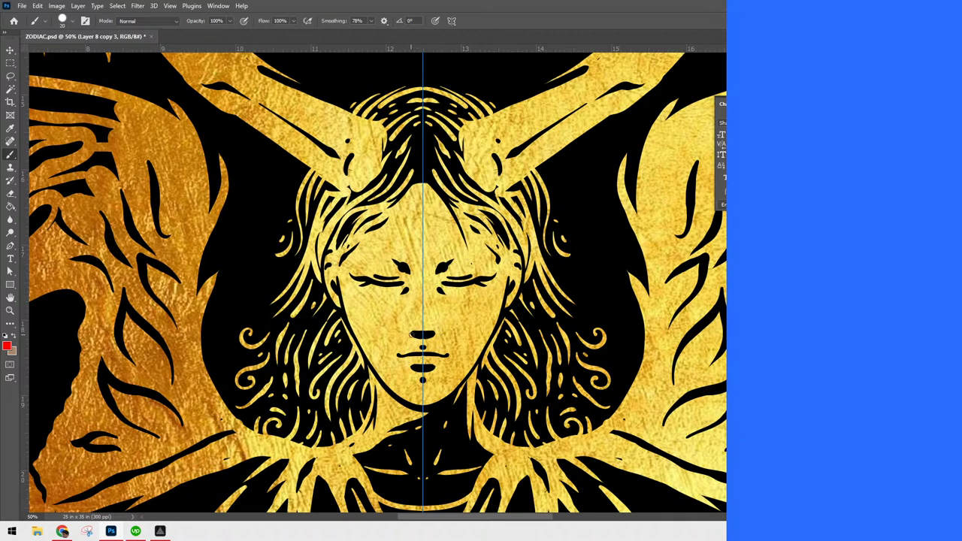
drag(422, 346, 423, 344)
Paint mirrored thumb and inner-wrist contours on the raised hands beside the wings with the Brush tool
scroll(425, 182, down, 5)
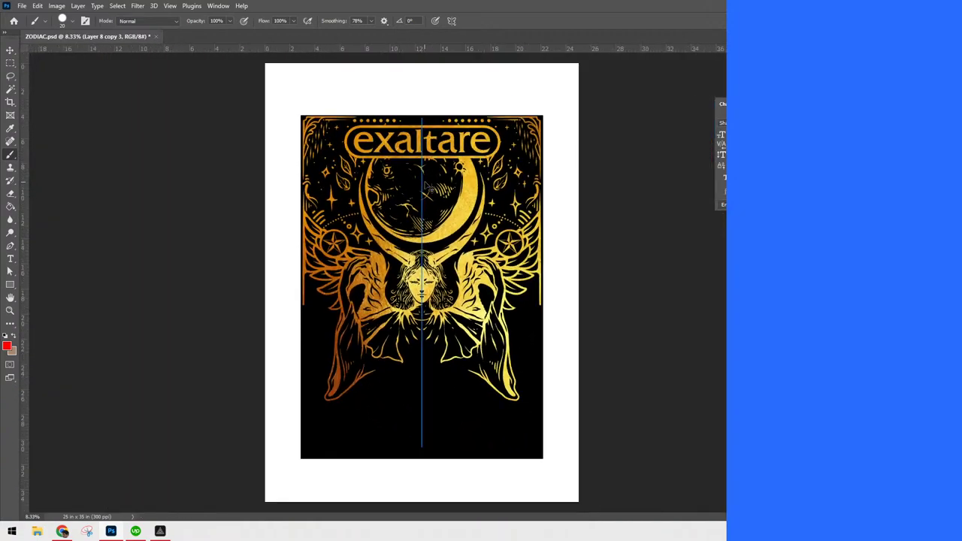
scroll(424, 183, down, 2)
scroll(427, 185, up, 4)
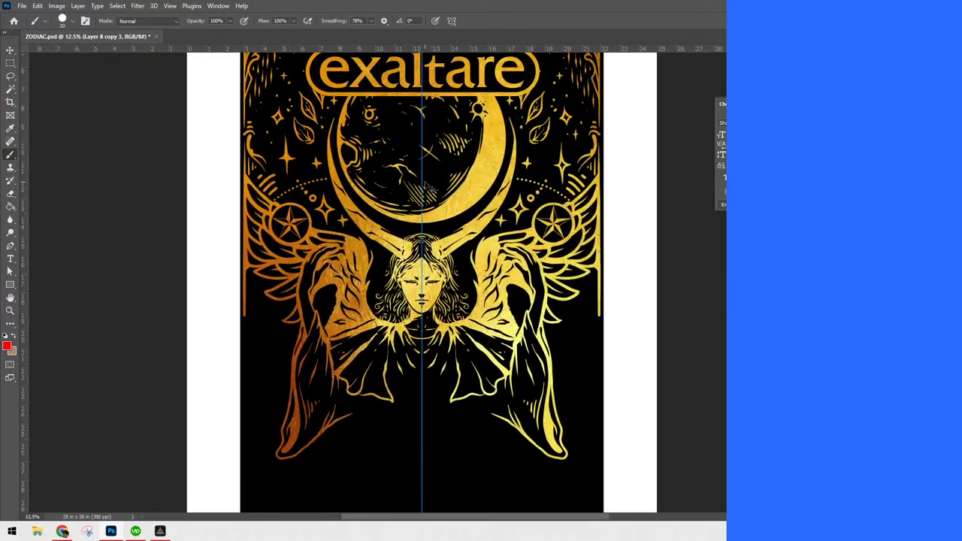
scroll(430, 190, up, 1)
mouse_move(687, 376)
mouse_down()
mouse_move(644, 410)
mouse_move(605, 418)
mouse_move(625, 426)
mouse_move(644, 371)
mouse_move(625, 391)
mouse_move(604, 385)
mouse_up()
key(ctrl+plus)
drag(659, 398, 624, 419)
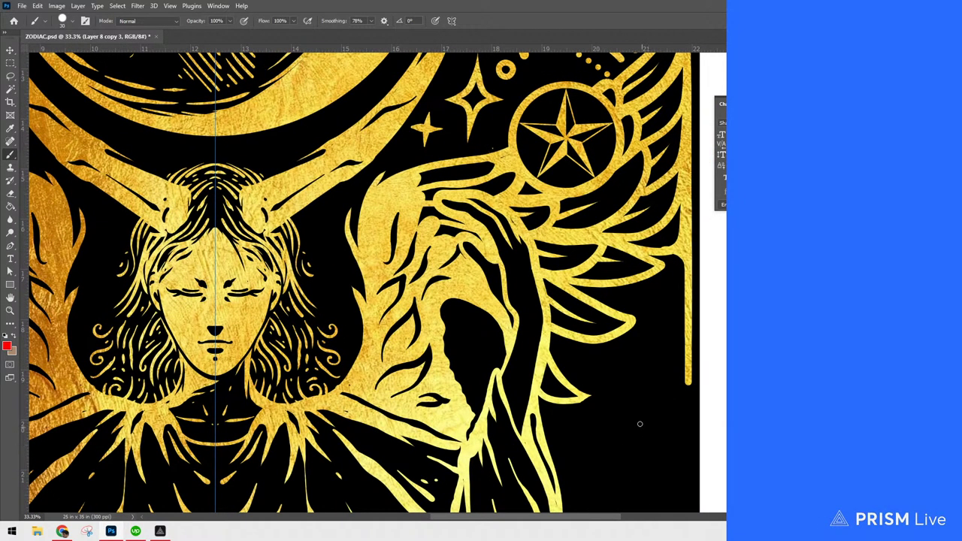
key(p)
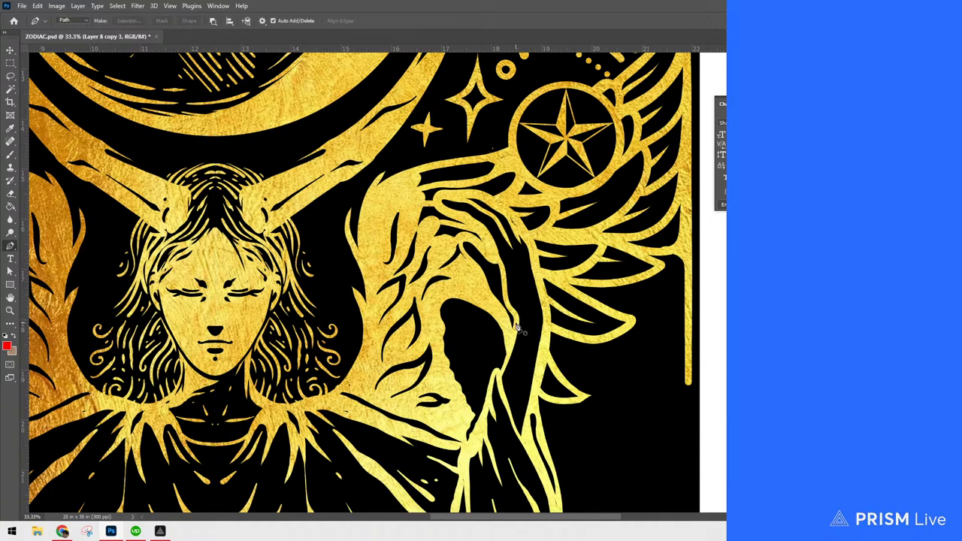
key(b)
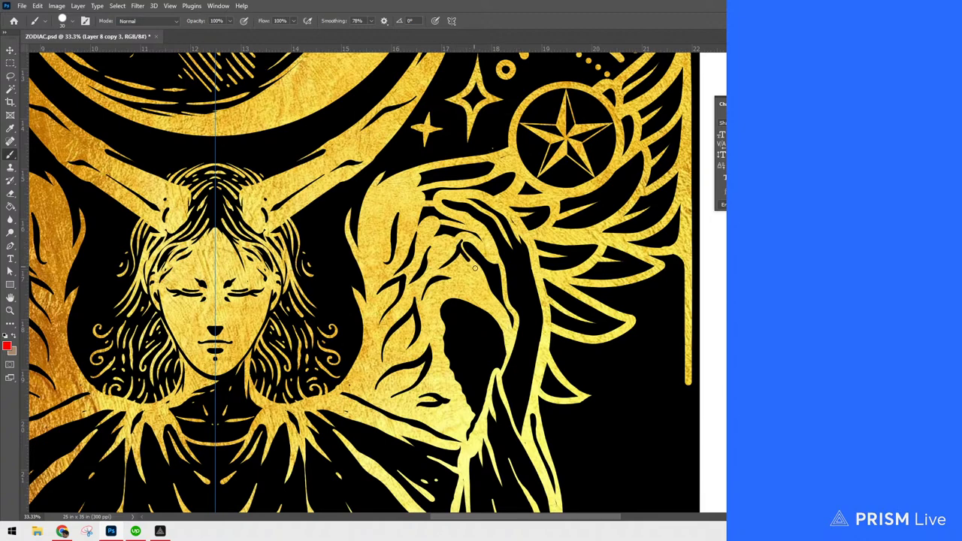
mouse_move(479, 273)
mouse_down()
mouse_move(508, 321)
mouse_move(503, 357)
mouse_up()
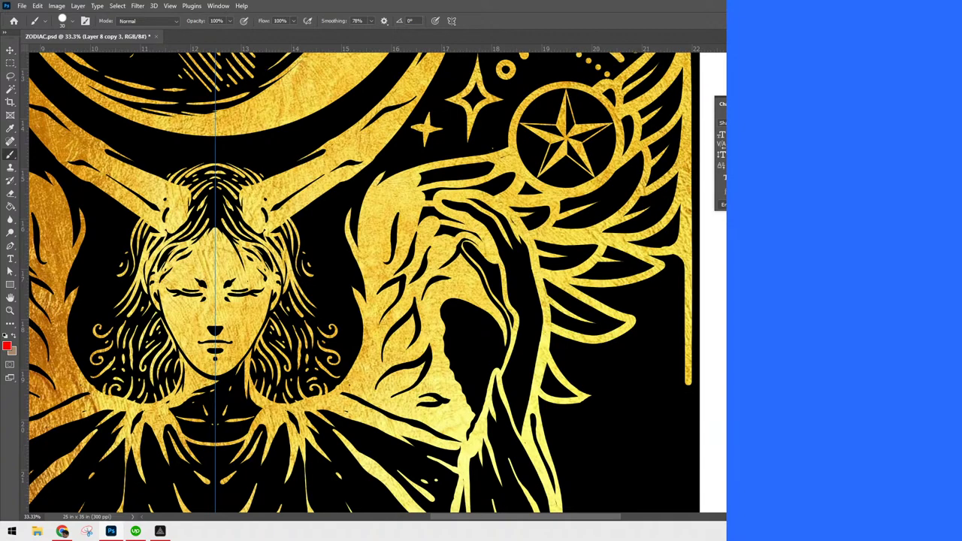
key(ctrl+z)
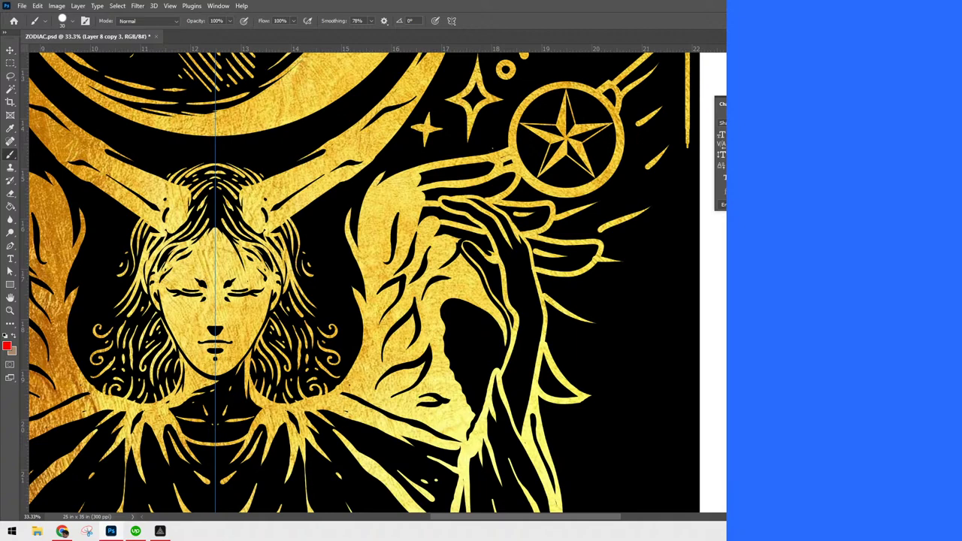
key(ctrl+shift+z)
key(alt+bracketleft)
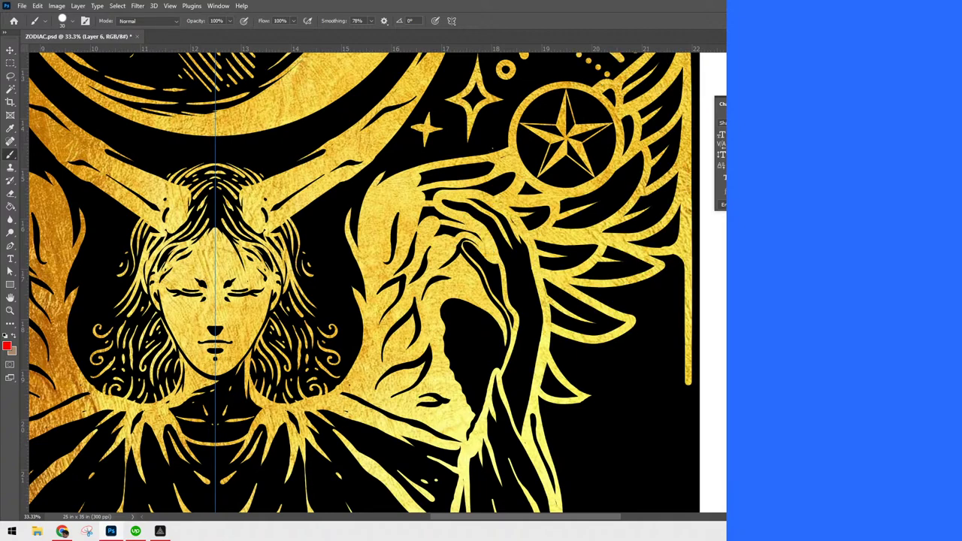
key(ctrl+alt+g)
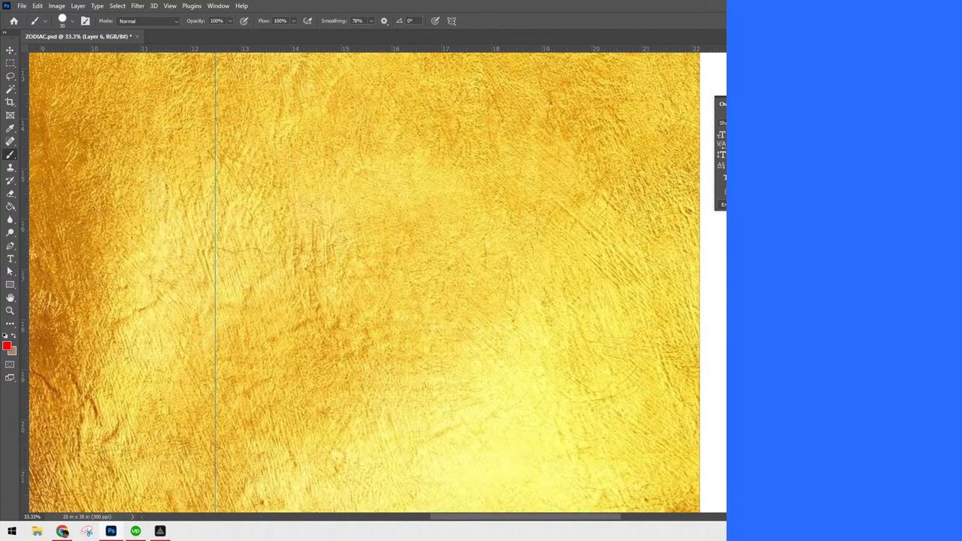
key(alt+bracketright)
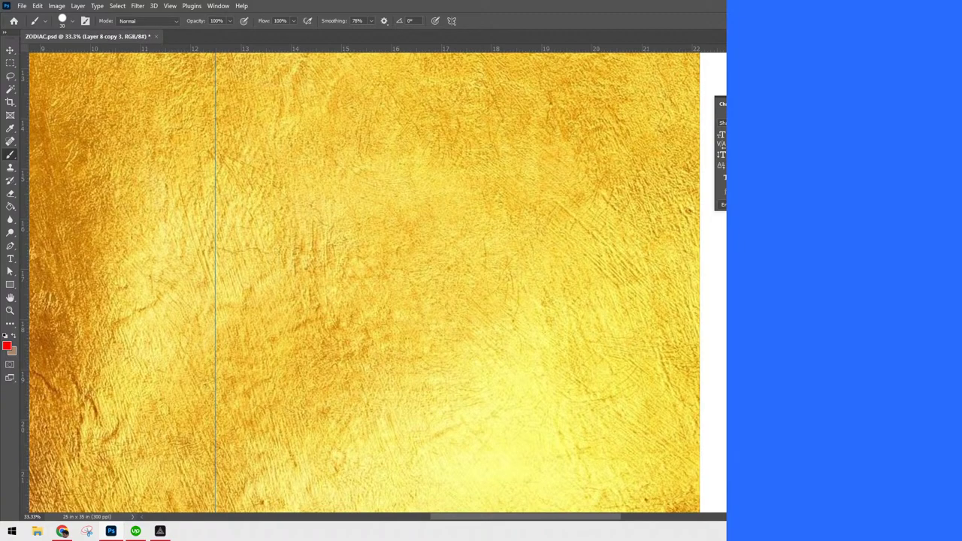
key(alt+bracketleft)
key(alt+bracketleft)
key(alt+bracketleft)
key(ctrl+alt+g)
key(alt+bracketleft)
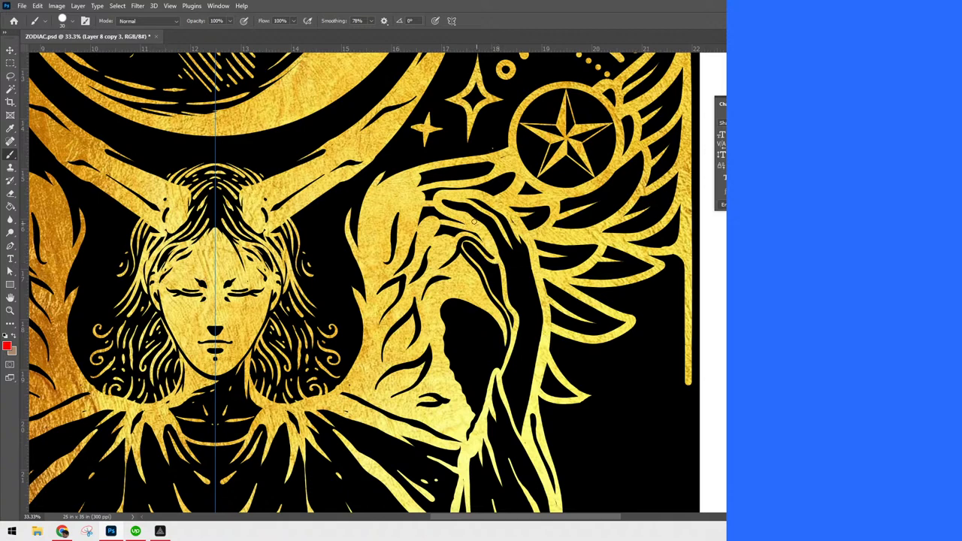
Brush mirrored gold highlights and black creases along the fingers, wrists and forearms of the raised arms
mouse_move(439, 203)
mouse_down()
mouse_move(483, 230)
mouse_move(495, 263)
mouse_move(474, 259)
mouse_move(513, 325)
mouse_move(496, 259)
mouse_move(473, 248)
mouse_move(496, 263)
mouse_move(502, 287)
mouse_up()
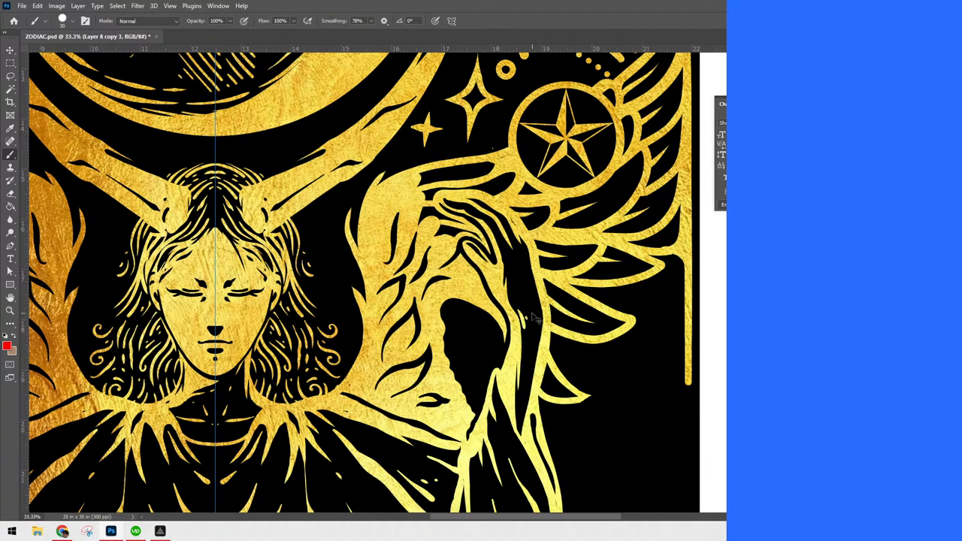
key(ctrl+minus)
key(ctrl+minus)
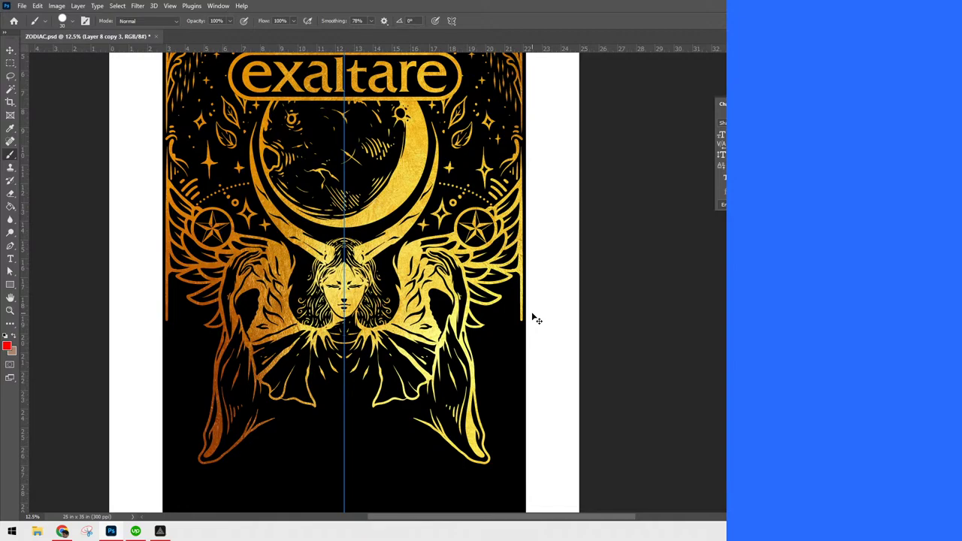
Examine the figure's face and arms up close and within the whole poster composition
key(ctrl+minus)
key(ctrl+plus)
key(ctrl+plus)
key(ctrl+plus)
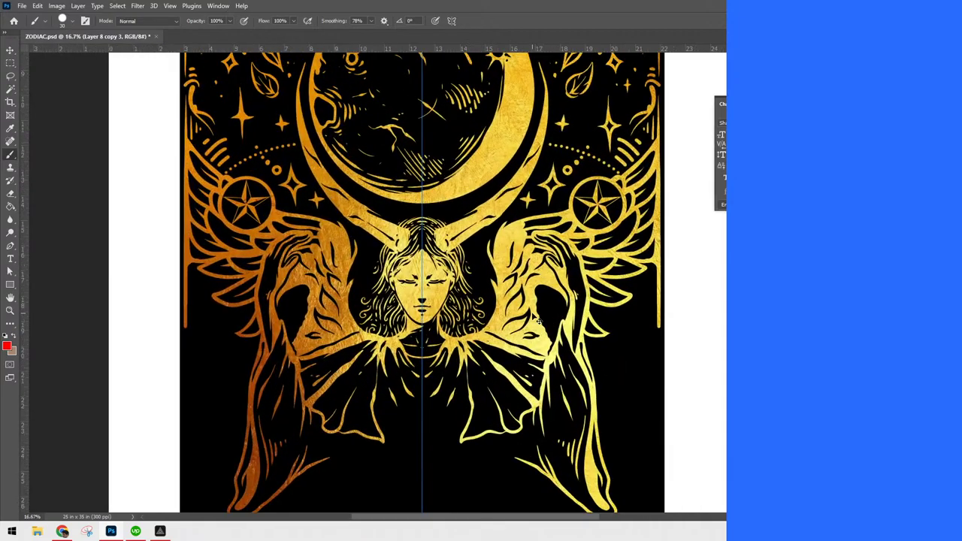
key(ctrl+plus)
key(ctrl+plus)
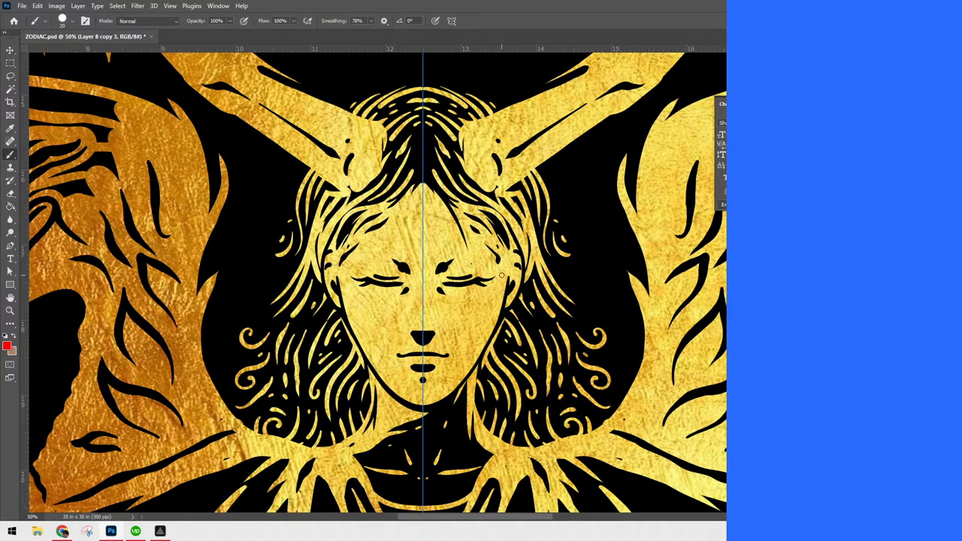
key(ctrl+minus)
key(ctrl+minus)
key(ctrl+minus)
key(ctrl+minus)
key(ctrl+minus)
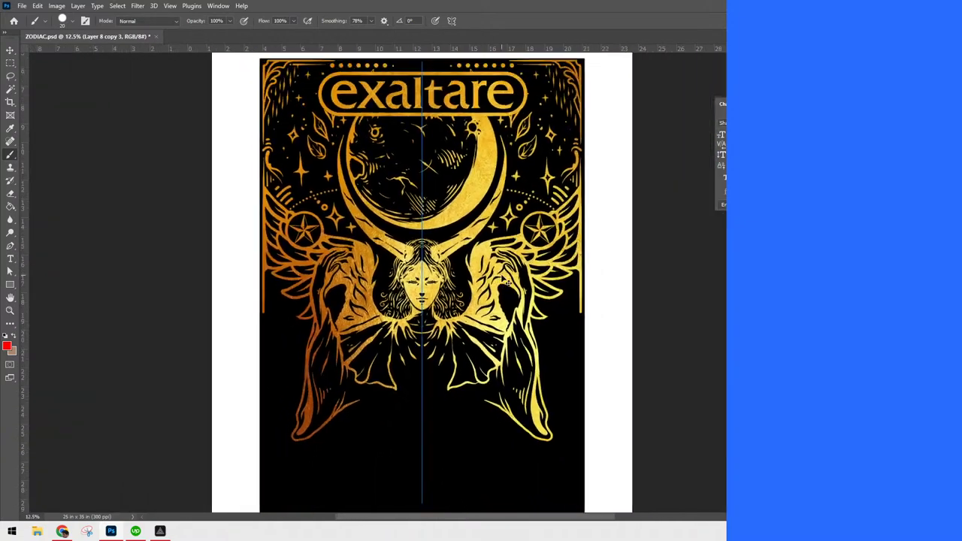
Turn off paint symmetry for the brush
key(ctrl+plus)
key(ctrl+minus)
key(ctrl+plus)
key(ctrl+plus)
key(ctrl+plus)
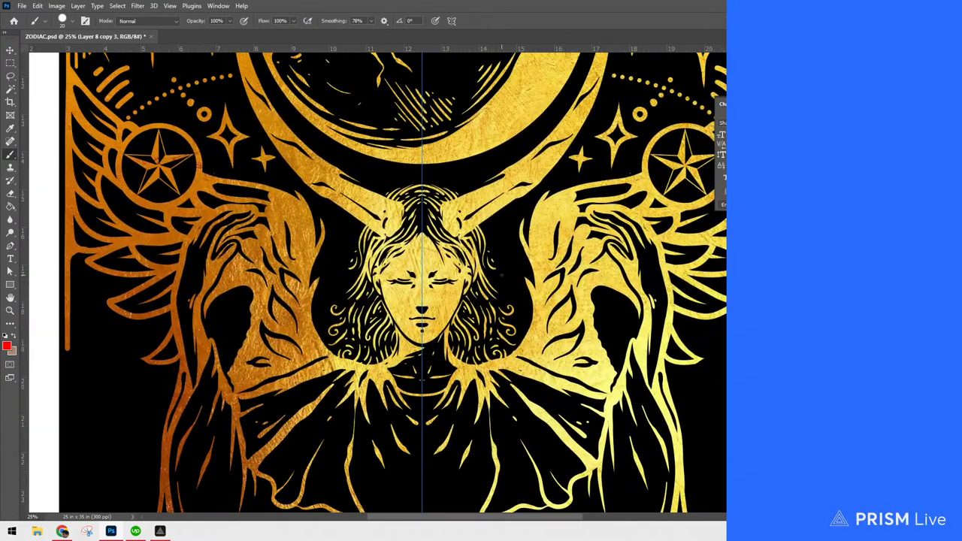
click(451, 21)
click(481, 32)
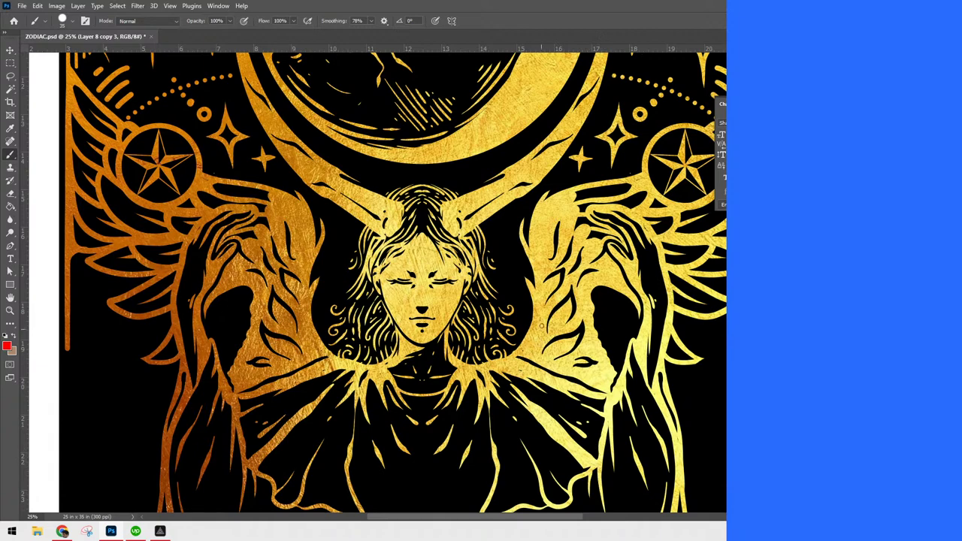
drag(619, 320, 658, 219)
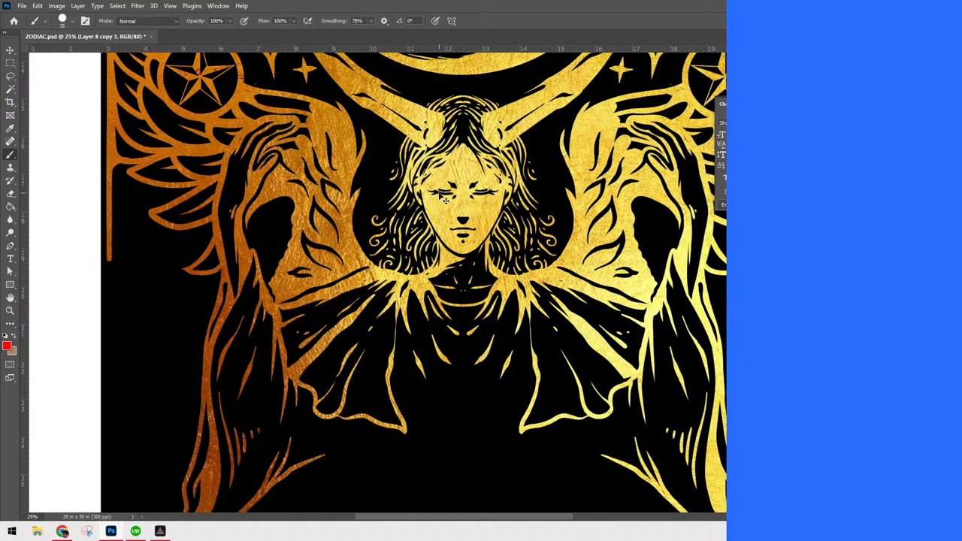
Examine the figure and border ornaments in the whole poster, comparing them with the tarot card references
key(ctrl+minus)
key(ctrl+minus)
key(ctrl+minus)
key(ctrl+plus)
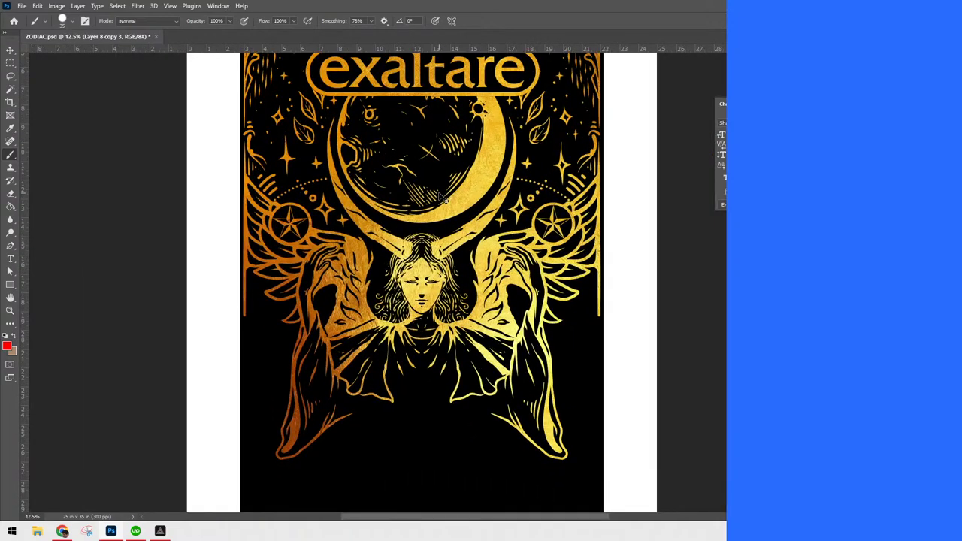
scroll(443, 199, down, 1)
scroll(444, 199, up, 1)
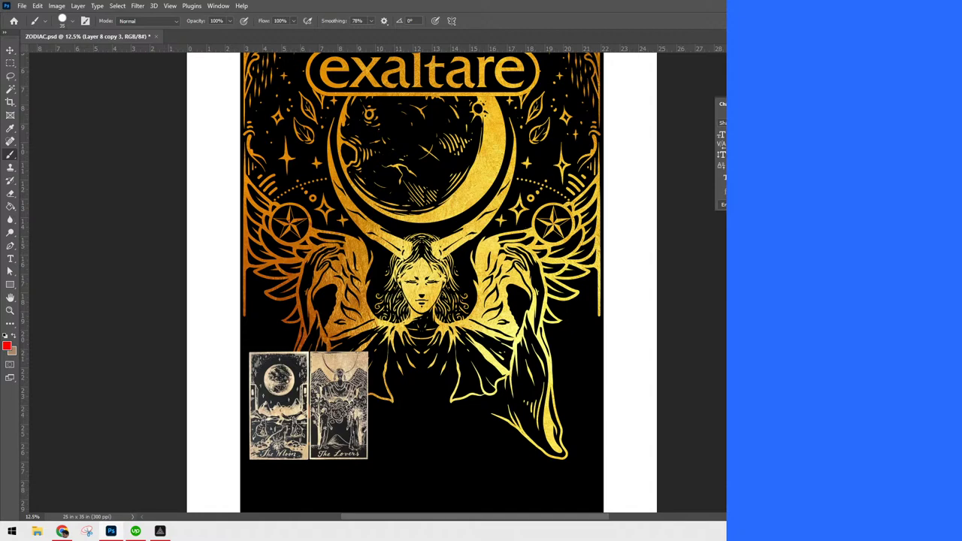
key(ctrl+plus)
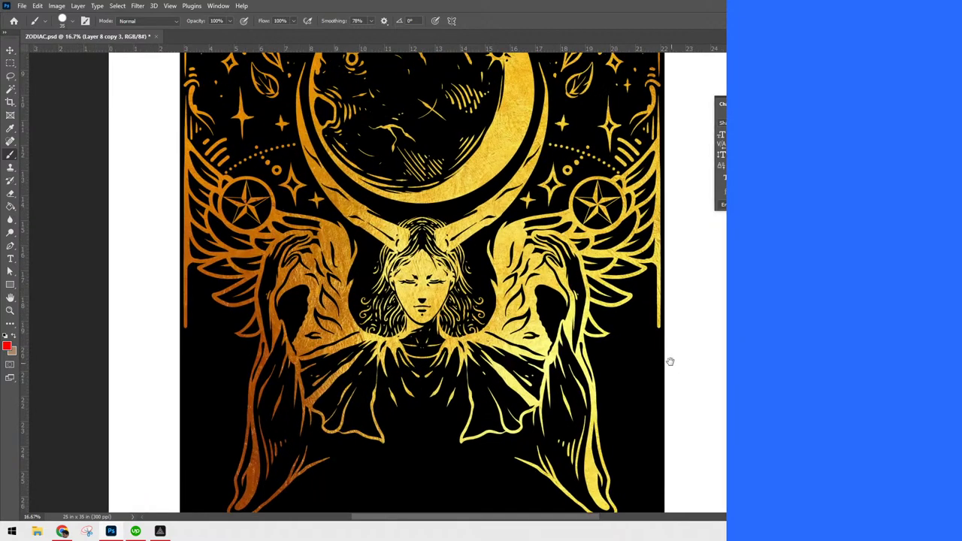
drag(674, 366, 605, 303)
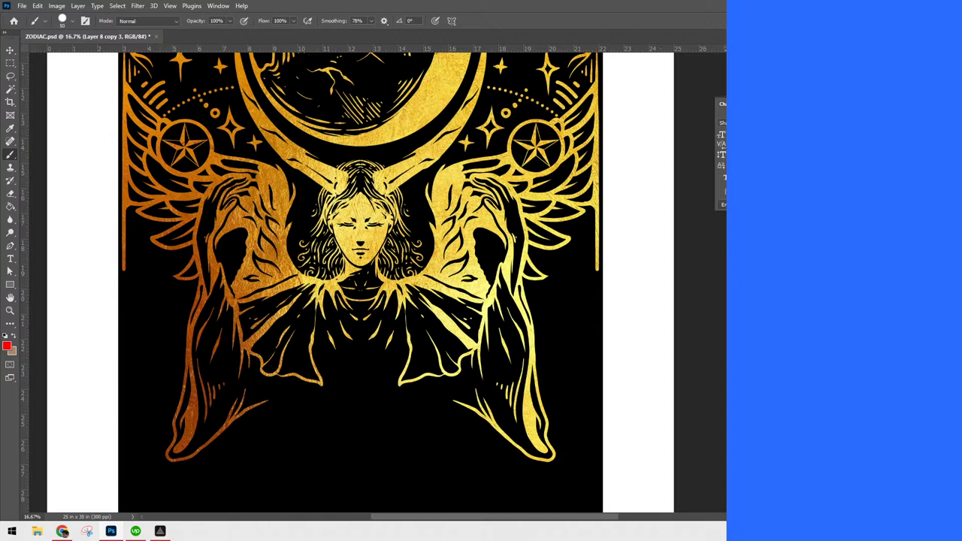
Switch to Layer 10, brush a teardrop loop at the end of the right border line and set brush smoothing to 58%
key(alt+bracketright)
key(alt+bracketright)
key(alt+bracketright)
key(alt+bracketright)
mouse_move(597, 221)
mouse_down()
mouse_move(588, 282)
mouse_move(595, 242)
mouse_move(588, 279)
mouse_move(597, 268)
mouse_up()
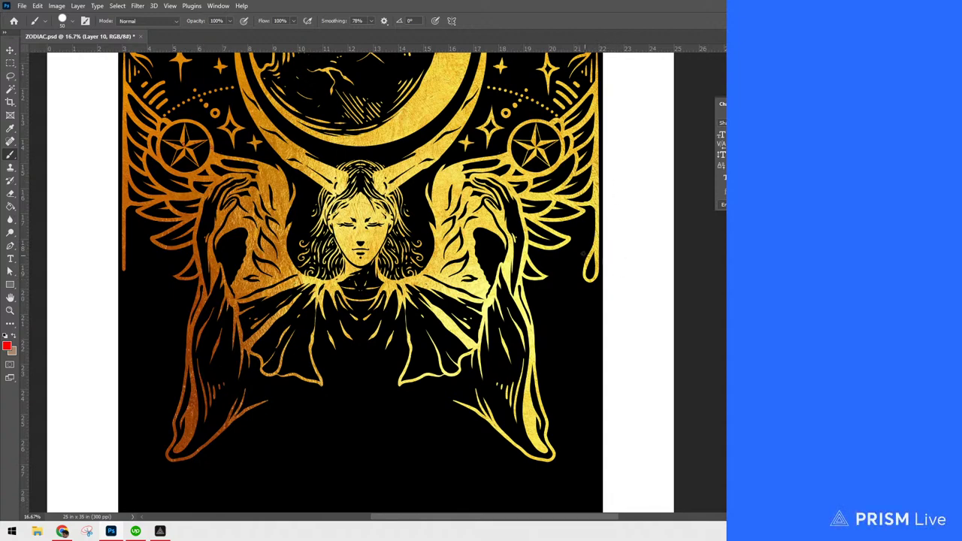
click(370, 21)
drag(372, 33, 363, 34)
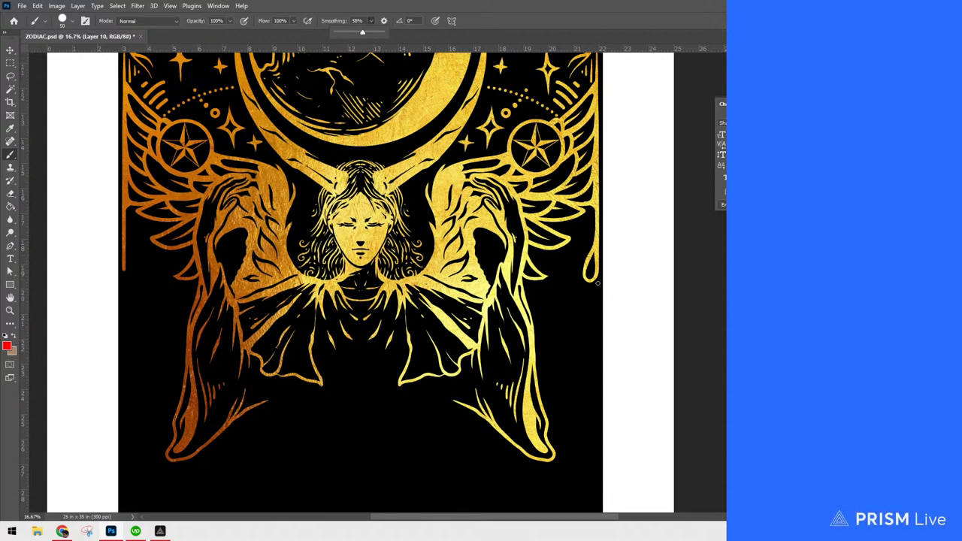
Try to brush a chain of teardrop loops on the right border line only
click(595, 246)
mouse_move(598, 271)
mouse_down()
mouse_move(593, 297)
mouse_move(578, 305)
mouse_move(598, 272)
mouse_up()
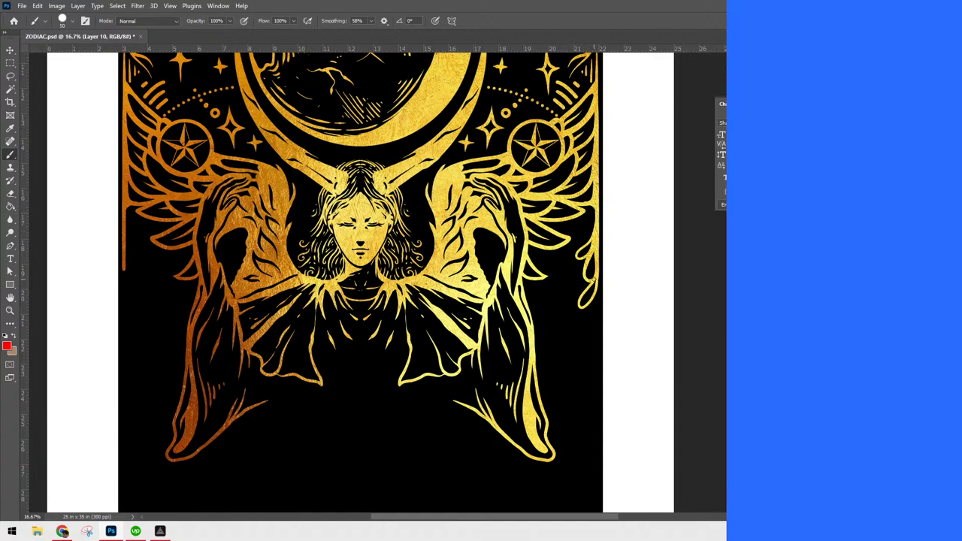
mouse_move(582, 285)
mouse_down()
mouse_move(563, 296)
mouse_move(586, 289)
mouse_move(594, 306)
mouse_move(575, 329)
mouse_move(581, 314)
mouse_up()
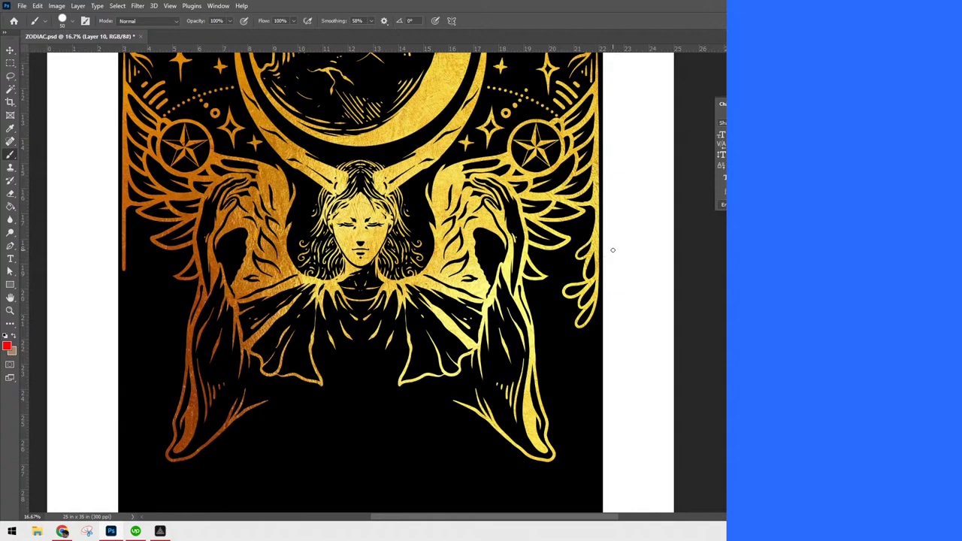
key(ctrl+z)
Turn on vertical paint symmetry and brush mirrored teardrop loops hanging from both side border lines below the wings
click(452, 20)
click(470, 59)
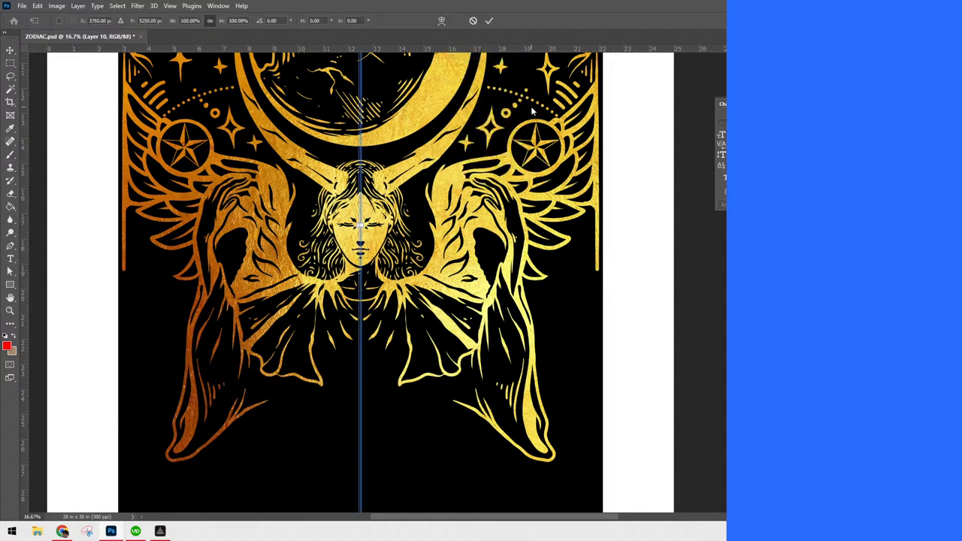
key(Return)
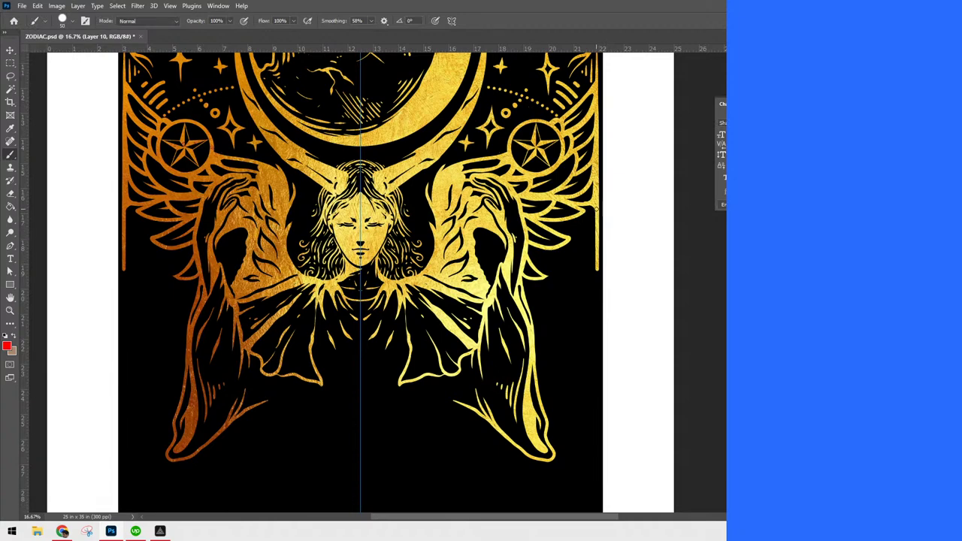
mouse_move(596, 254)
mouse_down()
mouse_move(571, 294)
mouse_move(581, 304)
mouse_move(597, 240)
mouse_move(594, 311)
mouse_move(578, 341)
mouse_move(595, 276)
mouse_up()
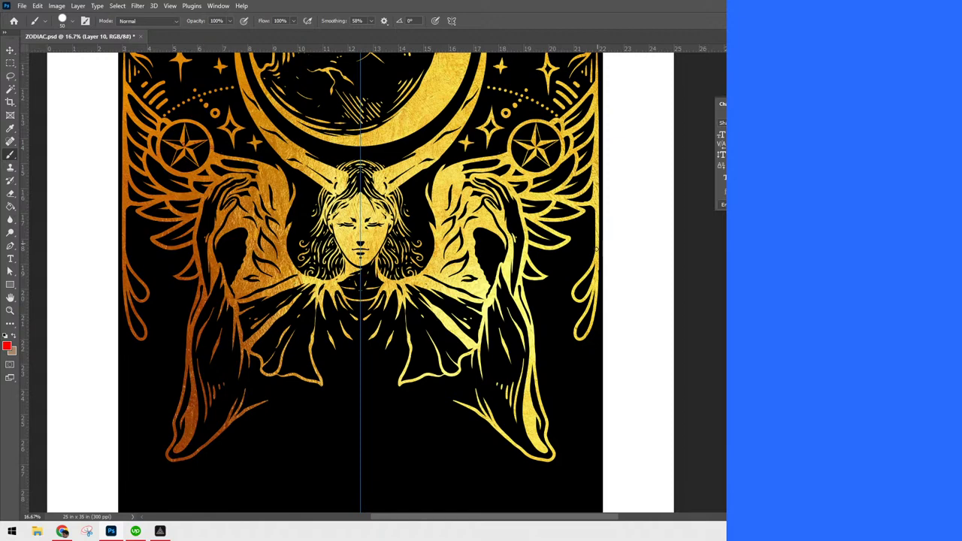
drag(595, 256, 581, 265)
mouse_move(574, 270)
mouse_down()
mouse_move(585, 276)
mouse_move(595, 257)
mouse_move(597, 376)
mouse_move(587, 359)
mouse_move(596, 315)
mouse_up()
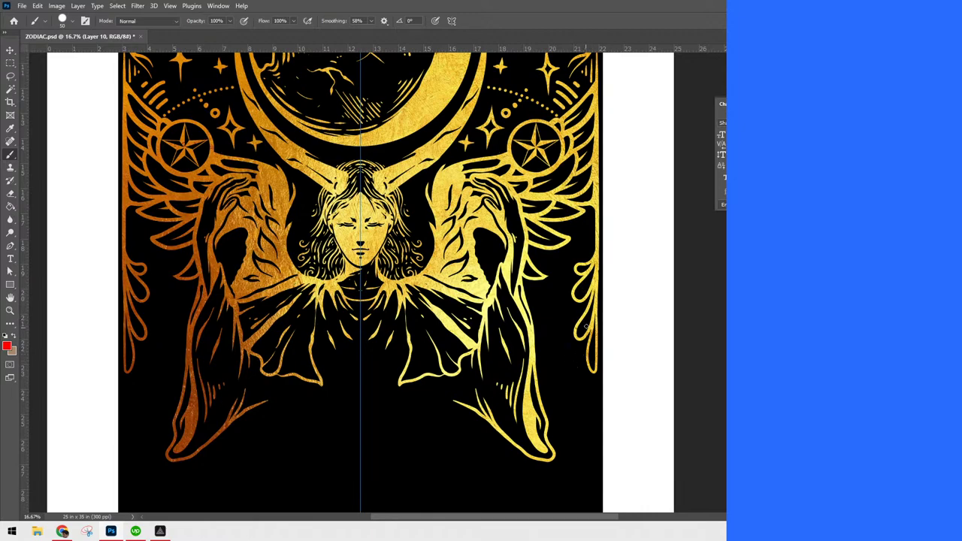
Release the gold foil's clipping mask from the border loops and clip it again
key(ctrl+minus)
key(ctrl+minus)
key(ctrl+minus)
key(ctrl+plus)
key(ctrl+plus)
key(ctrl+plus)
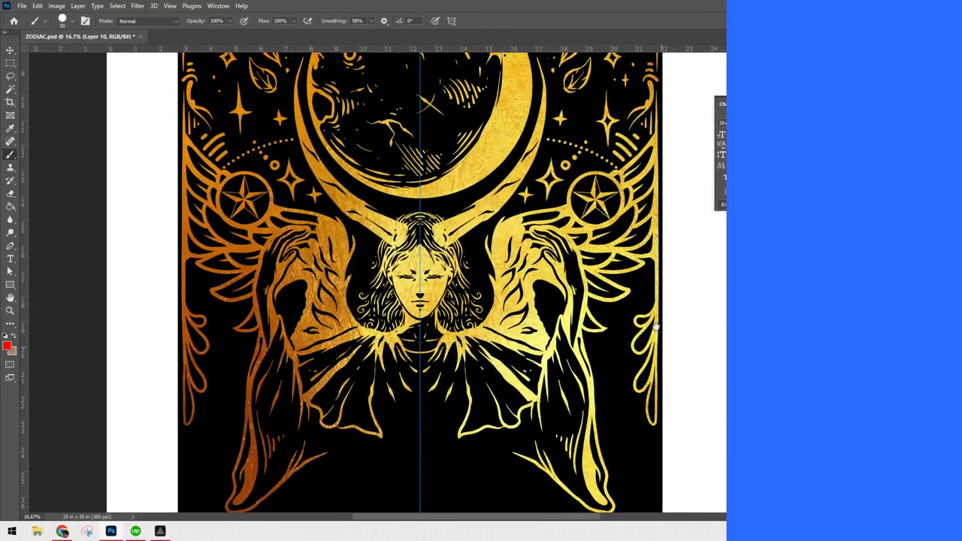
drag(656, 326, 665, 219)
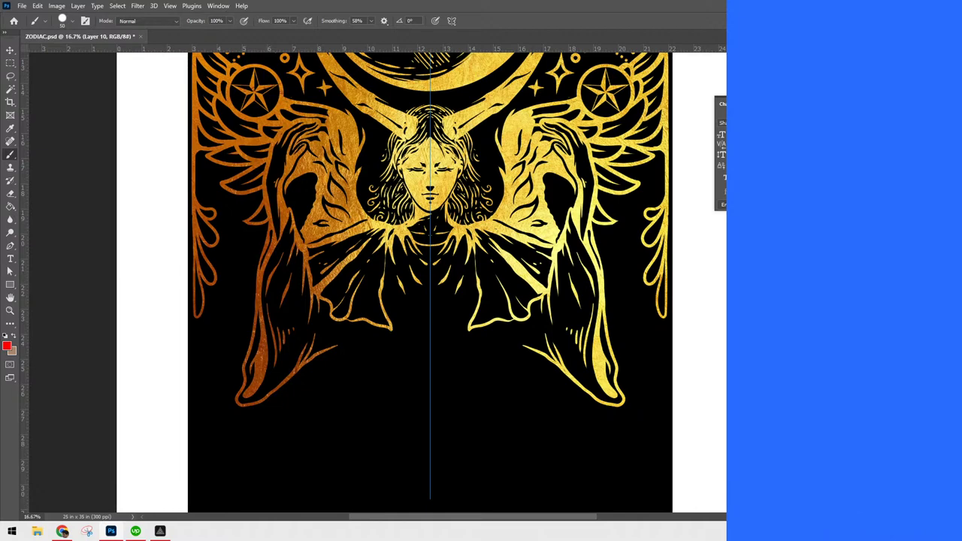
key(ctrl+alt+g)
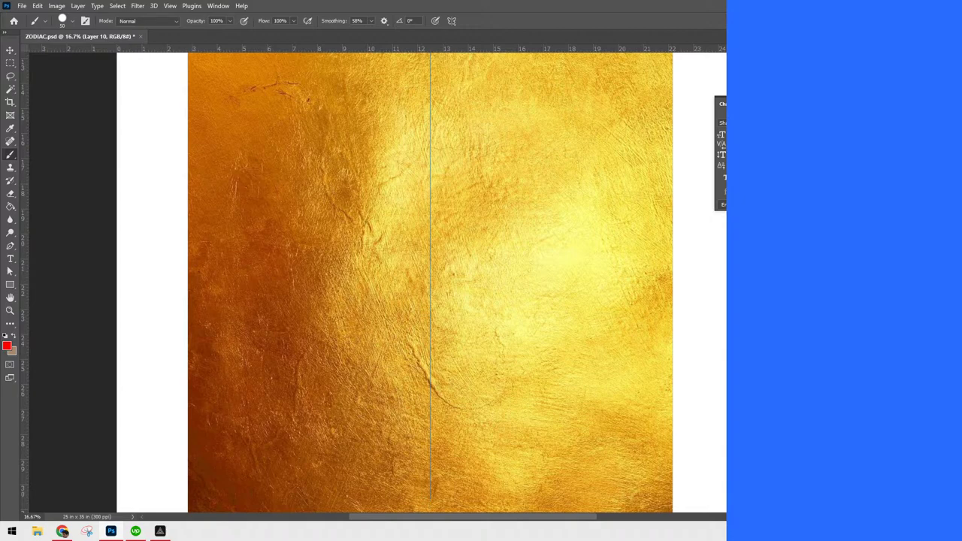
key(ctrl+alt+g)
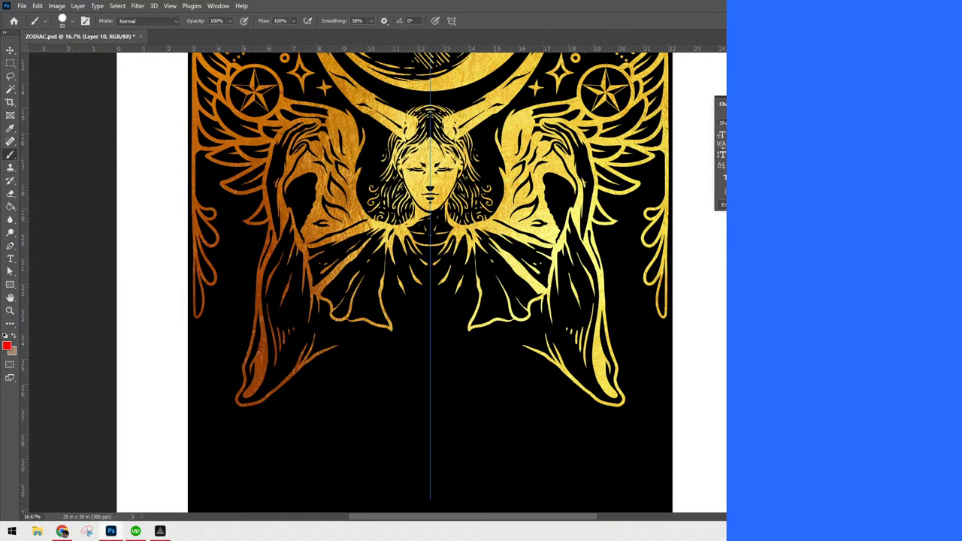
Examine the mirrored border loops within the whole poster composition
key(ctrl+minus)
key(ctrl+minus)
key(ctrl+minus)
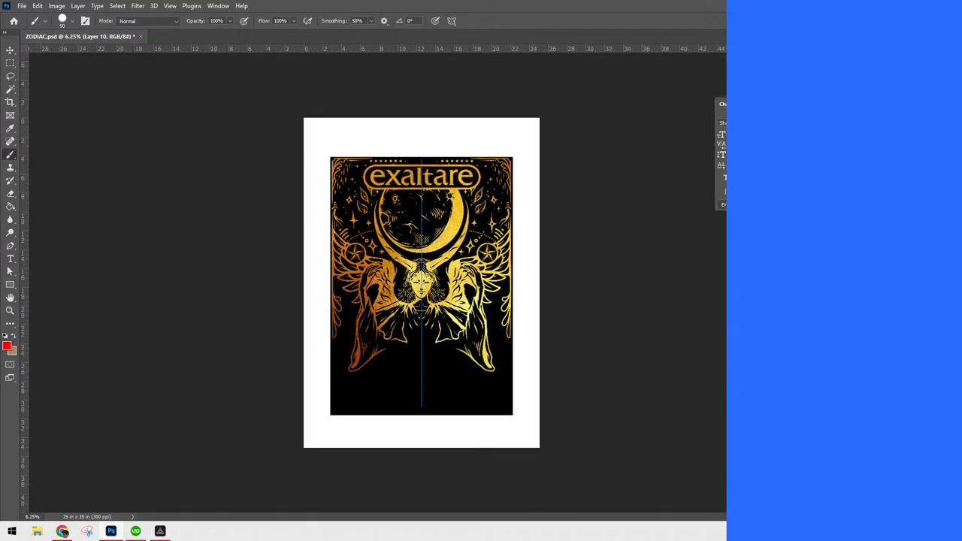
key(ctrl+plus)
key(ctrl+semicolon)
scroll(421, 280, up, 1)
key(ctrl+semicolon)
scroll(421, 281, down, 1)
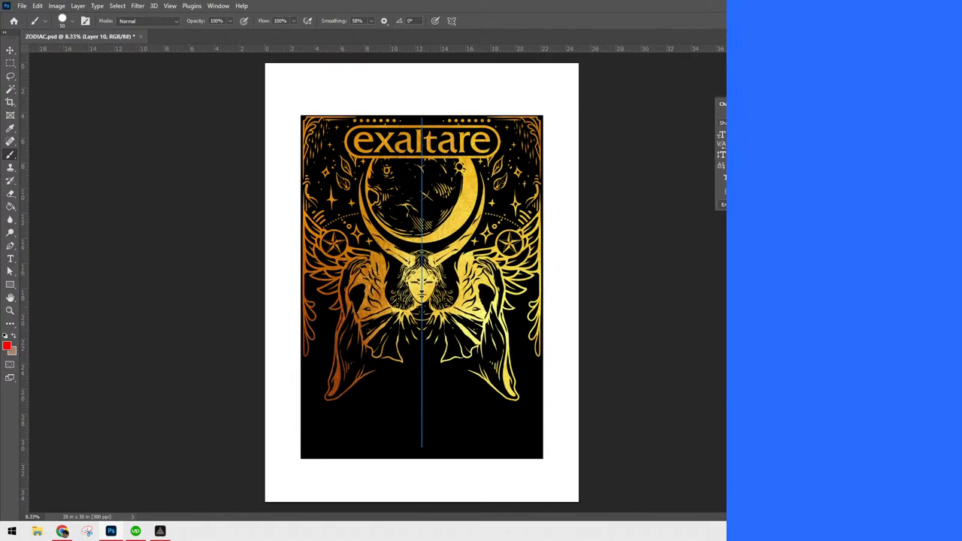
key(ctrl+s)
click(22, 6)
mouse_move(90, 71)
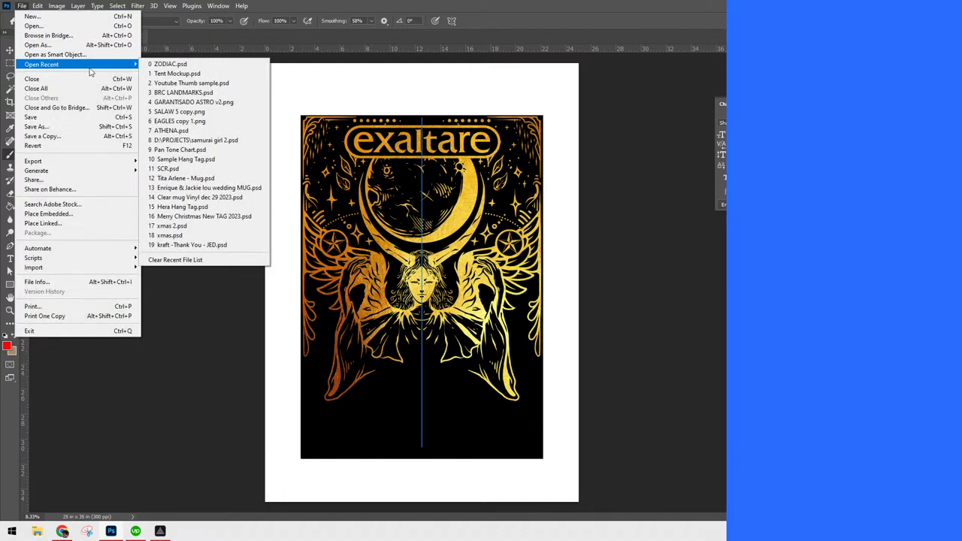
click(216, 67)
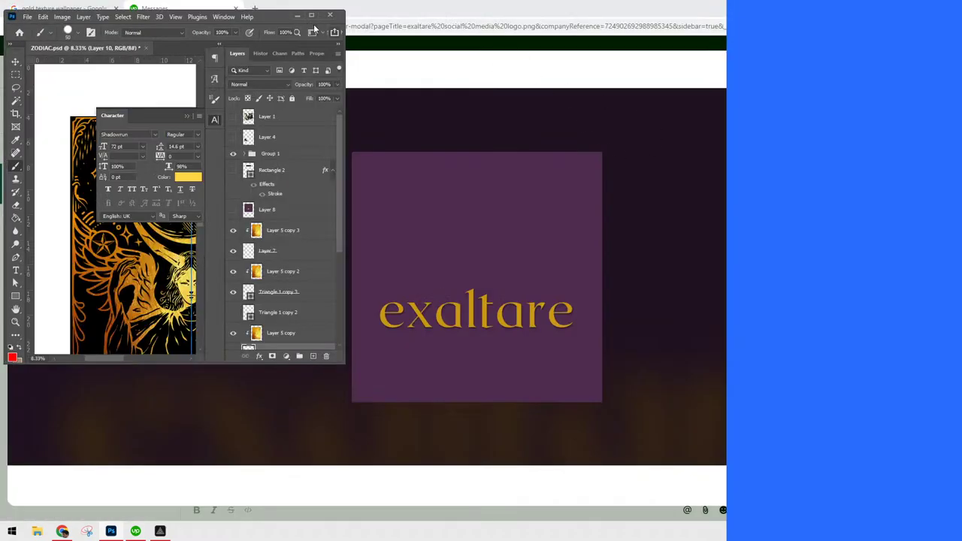
click(311, 15)
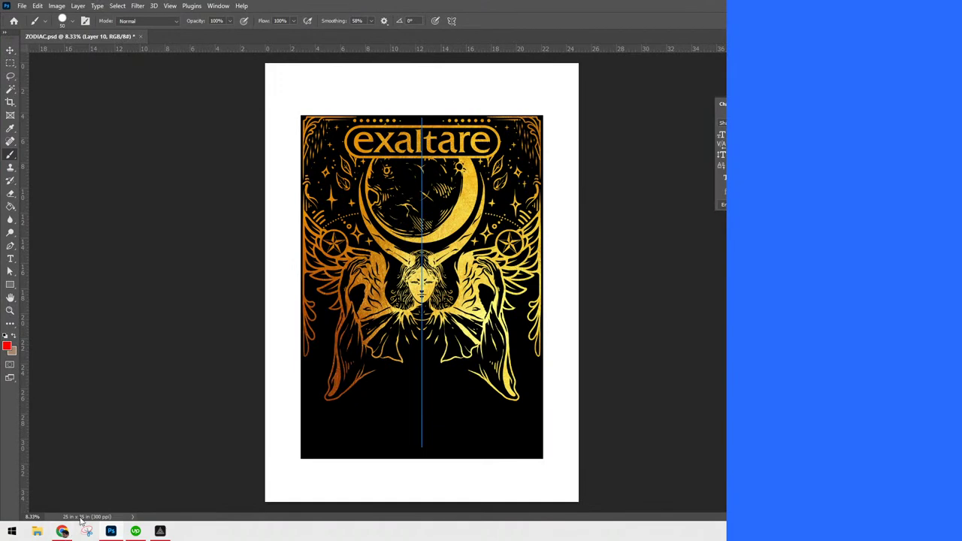
Switch to the Upwork messages in Chrome and open the shared image Birthdate Trio Candle.webp
click(135, 531)
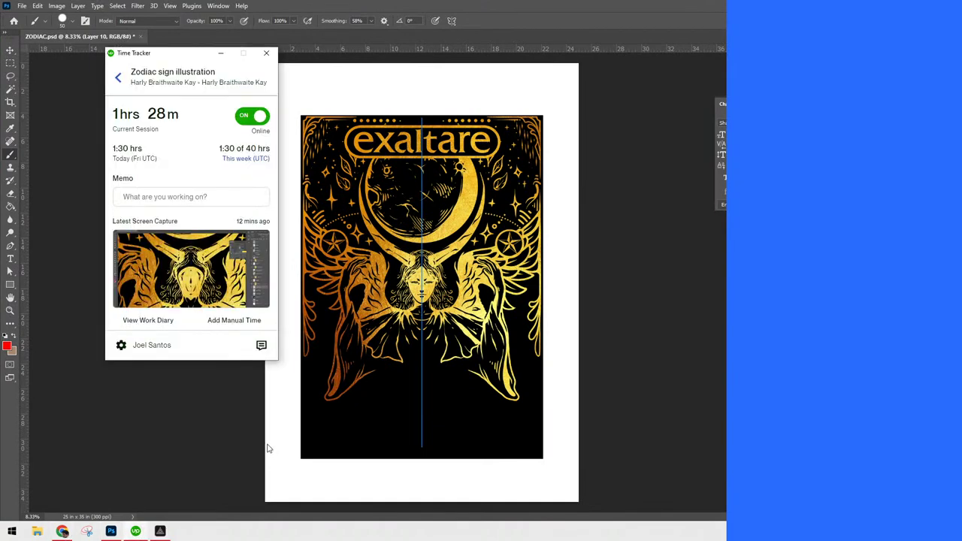
click(63, 531)
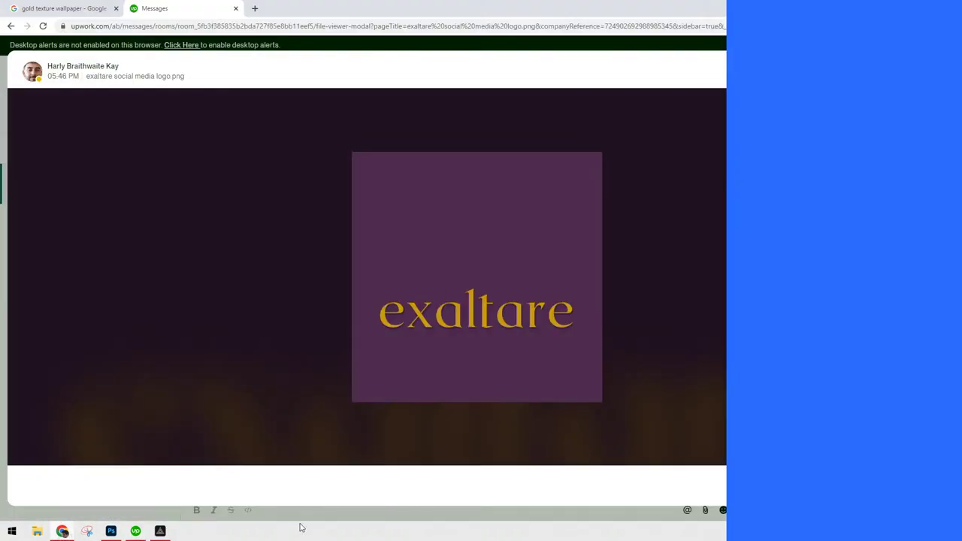
key(Escape)
scroll(382, 331, down, 5)
click(382, 285)
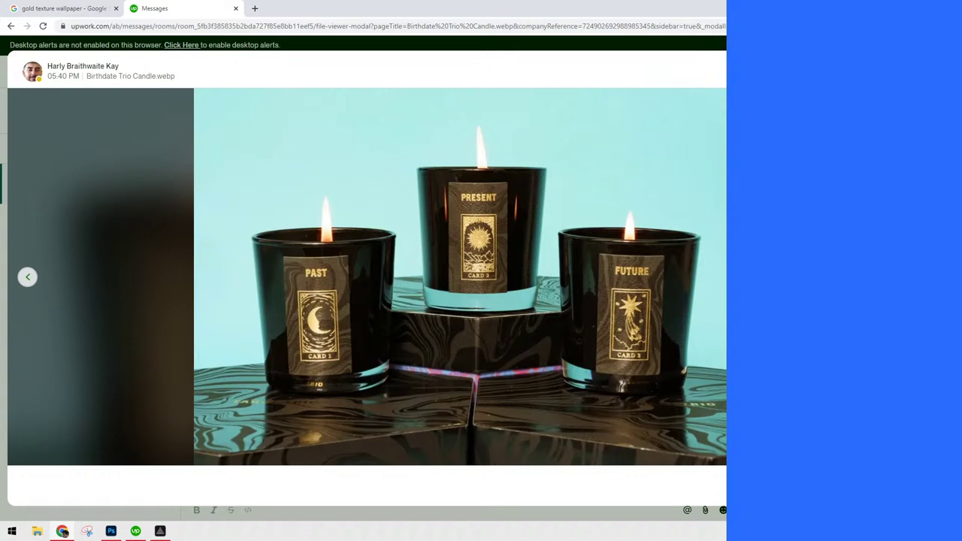
Copy the candle photo and paste it into the ZODIAC.psd poster document in Photoshop
right_click(653, 347)
click(681, 379)
click(110, 531)
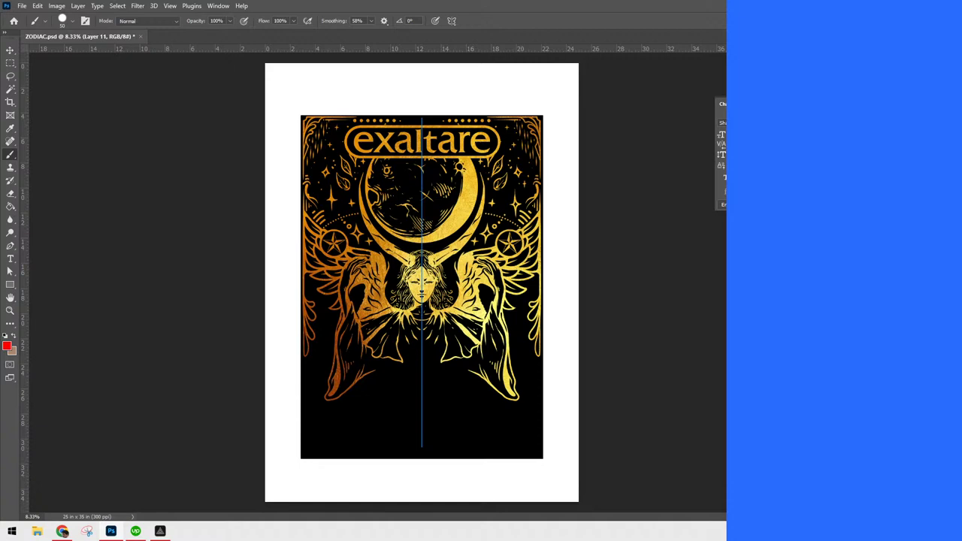
key(ctrl+v)
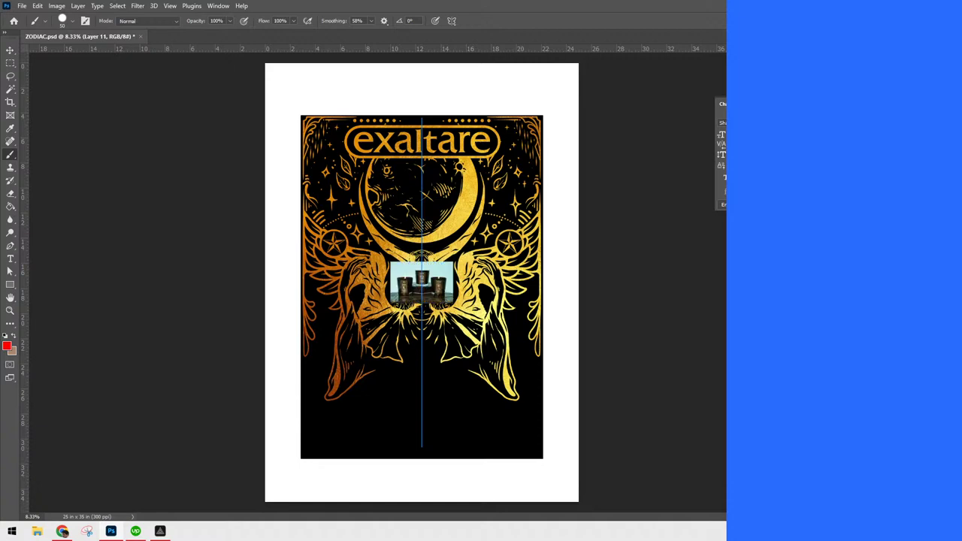
Group the poster artwork layers, duplicate the group, merge the copy and bring it to the front
key(alt+bracketleft)
key(ctrl+g)
key(ctrl+j)
key(ctrl+e)
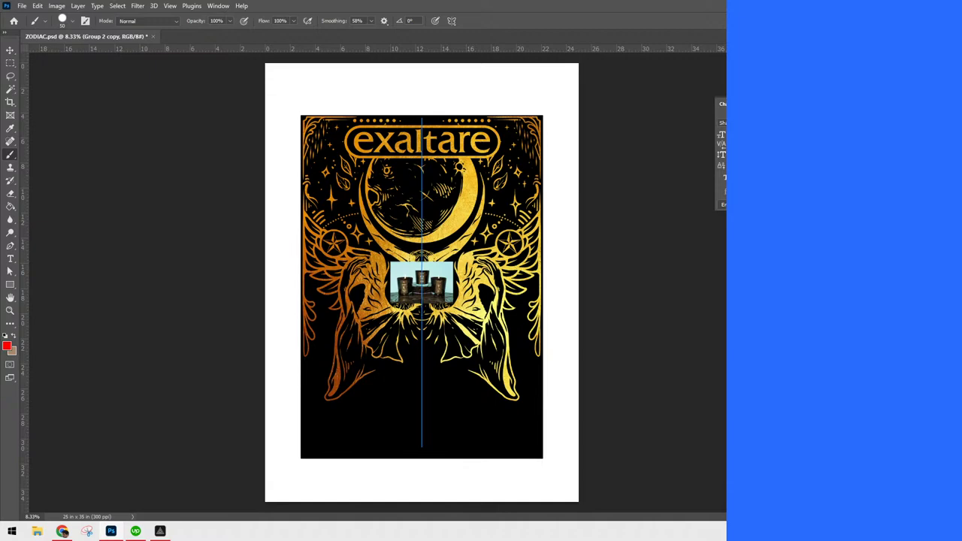
key(ctrl+shift+bracketright)
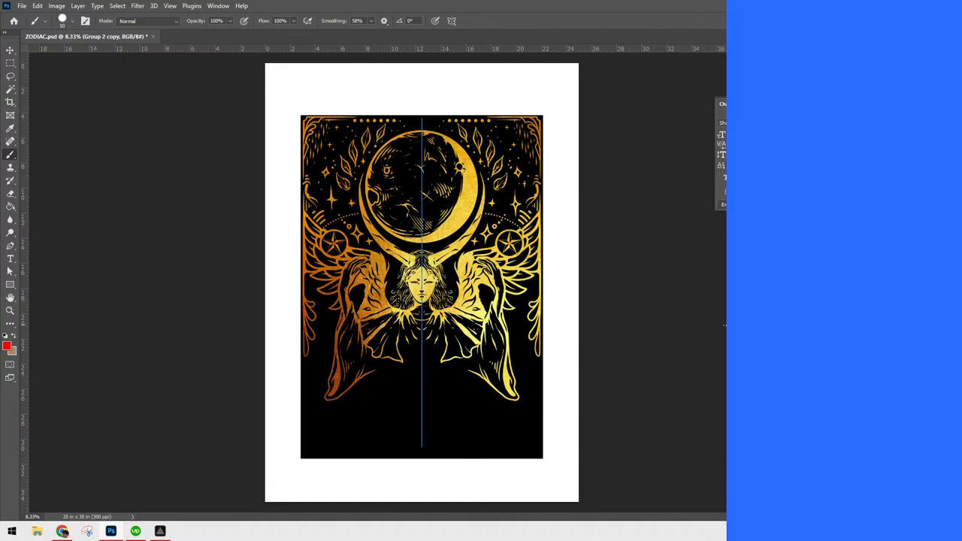
Scale the merged poster artwork down to about 9.55% over the candle photo
key(ctrl+plus)
key(ctrl+t)
drag(604, 290, 440, 284)
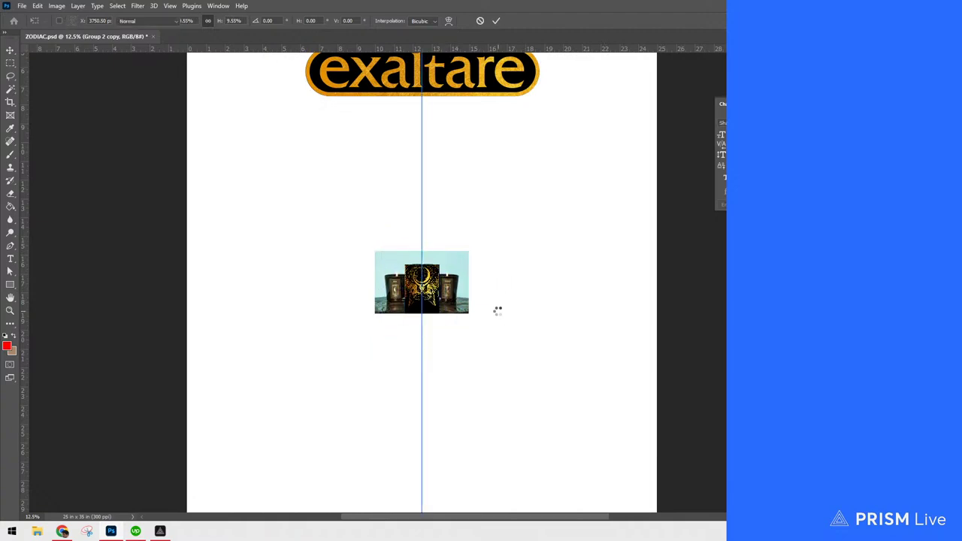
key(Return)
Shrink the merged artwork further and place it on the middle candle's label, below the word PRESENT
key(ctrl+plus)
key(ctrl+plus)
key(ctrl+plus)
key(ctrl+plus)
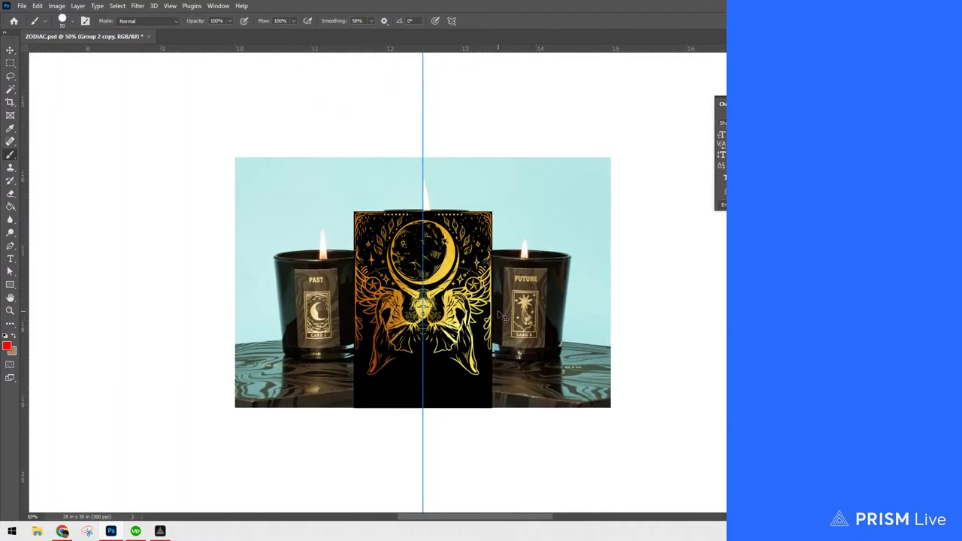
key(ctrl+plus)
key(ctrl+t)
mouse_move(517, 319)
mouse_down()
mouse_move(446, 319)
mouse_move(432, 273)
mouse_move(446, 233)
mouse_up()
key(Return)
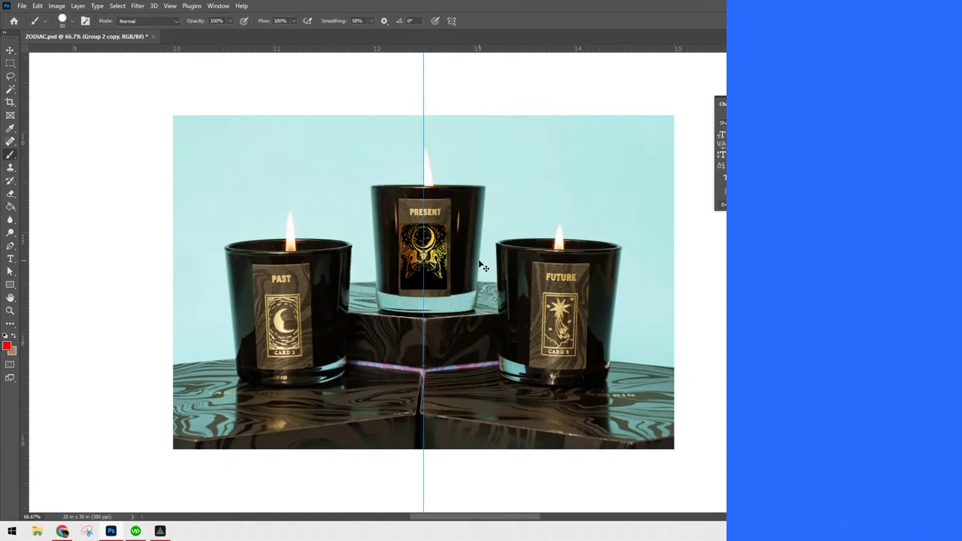
key(ctrl+plus)
key(ctrl+plus)
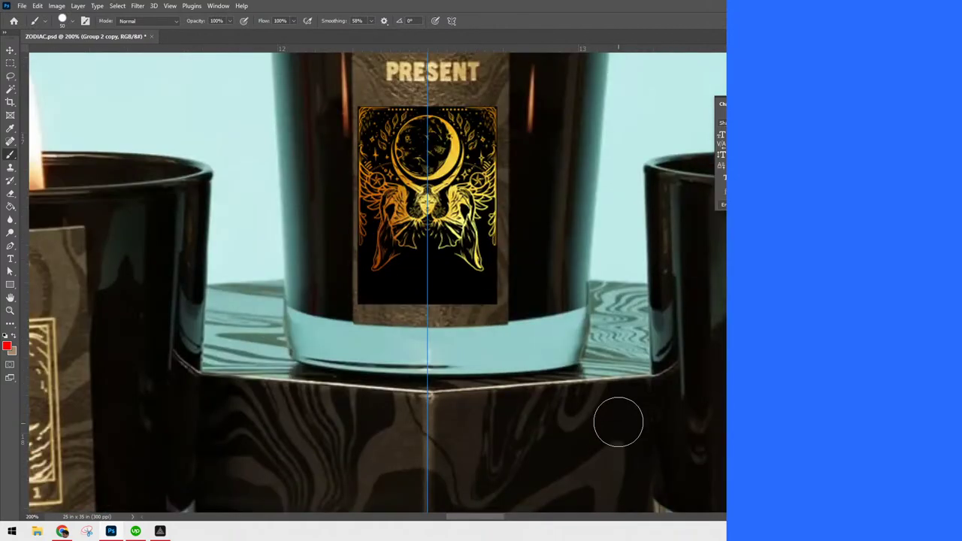
Hide the merged artwork, select the candle photo layer and heal away part of the middle label's sun card print with content-aware Spot Healing
drag(616, 370, 624, 418)
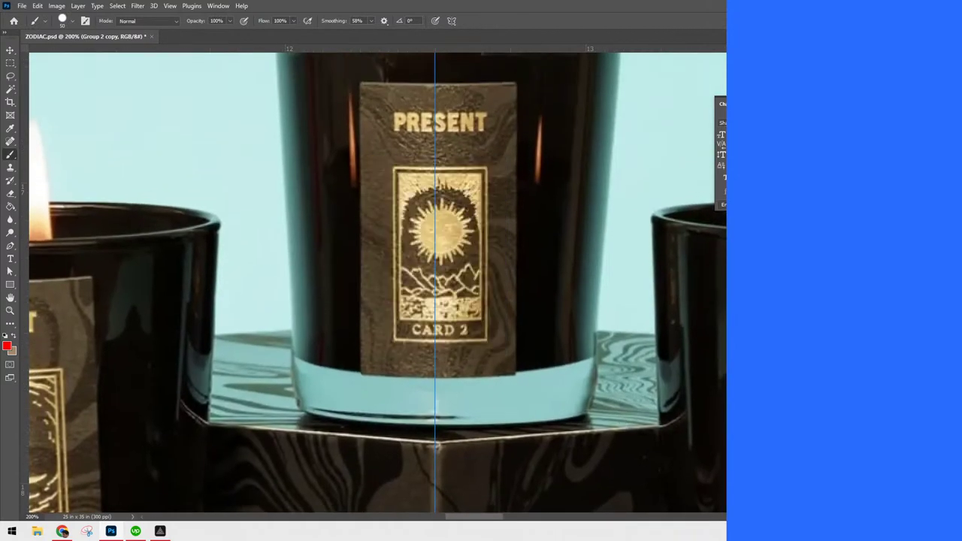
key(ctrl+semicolon)
key(v)
click(497, 309)
key(j)
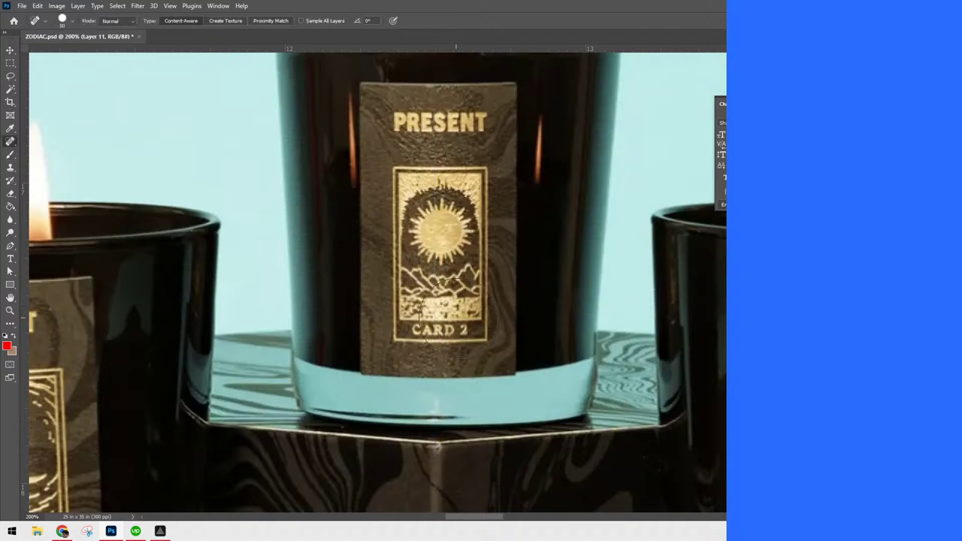
click(405, 324)
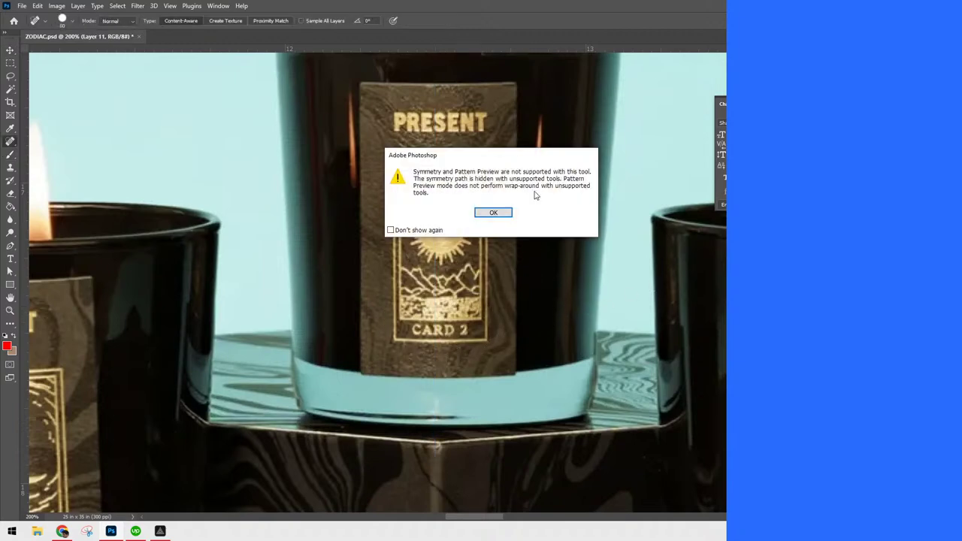
click(500, 213)
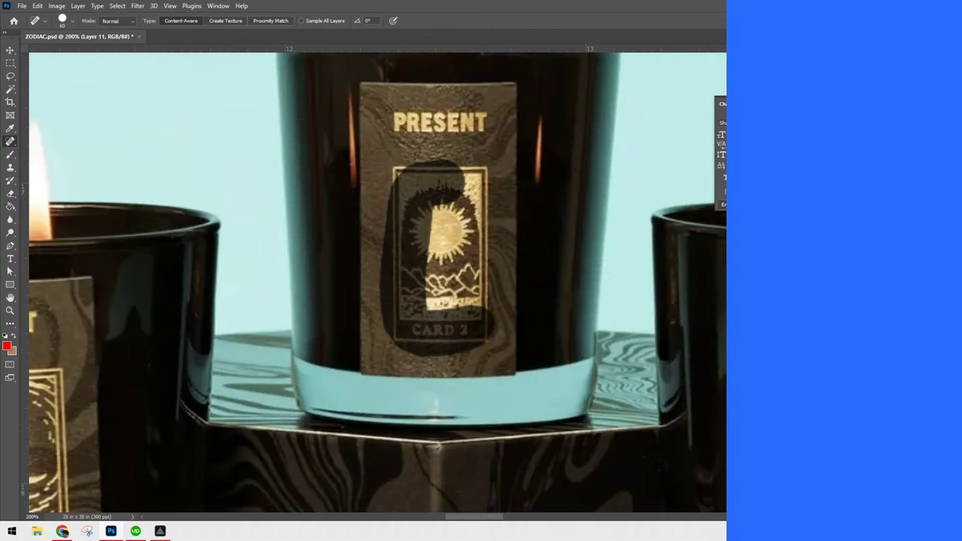
click(86, 532)
click(63, 533)
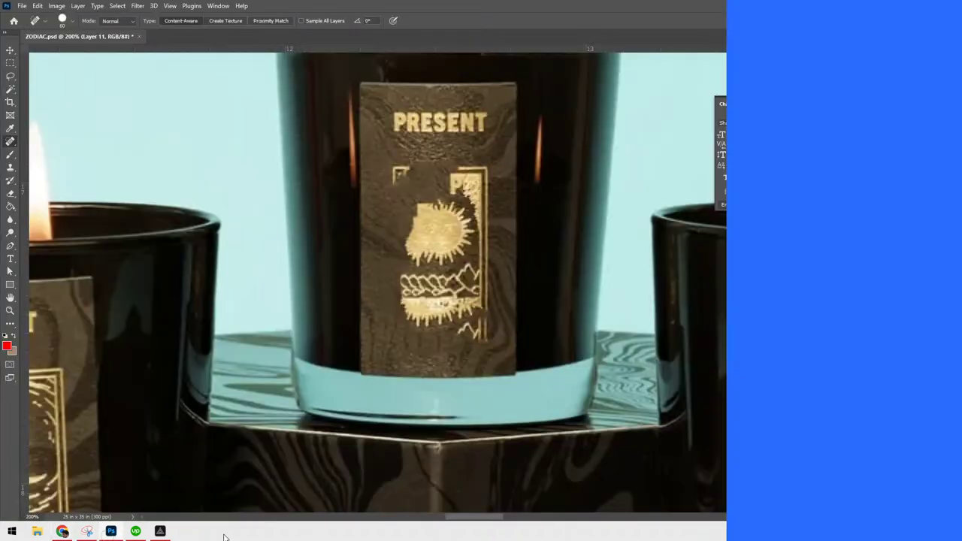
Heal away the rest of the sun card print and the word PRESENT, leaving the middle candle's label blank
mouse_move(402, 174)
mouse_down()
mouse_move(471, 173)
mouse_move(465, 337)
mouse_move(429, 280)
mouse_move(446, 210)
mouse_move(433, 286)
mouse_move(421, 241)
mouse_move(414, 325)
mouse_move(495, 294)
mouse_up()
mouse_move(457, 243)
mouse_down()
mouse_move(425, 291)
mouse_move(465, 305)
mouse_move(484, 280)
mouse_up()
click(462, 297)
mouse_move(409, 125)
mouse_down()
mouse_move(476, 124)
mouse_move(496, 113)
mouse_up()
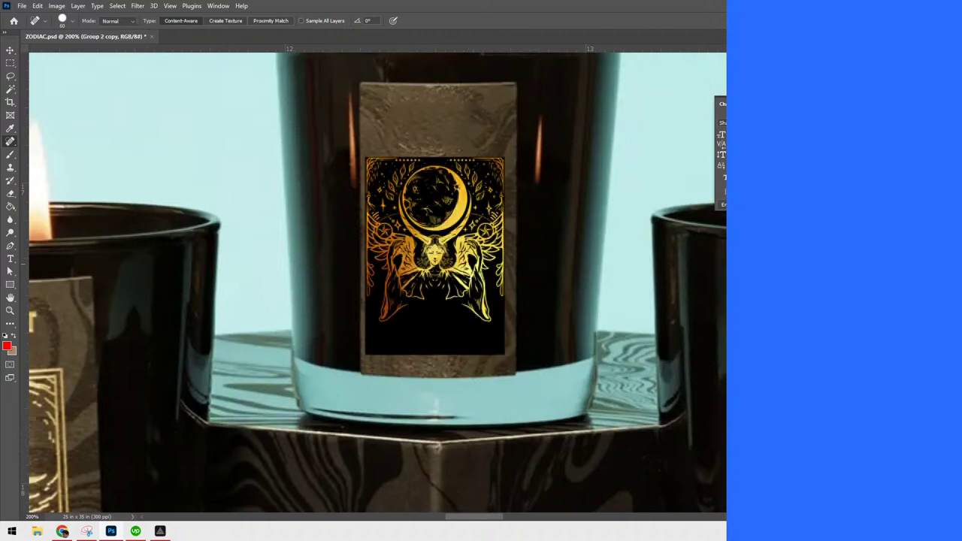
Move the merged poster artwork up about 0.04 in on the middle candle's blank label
key(ctrl+t)
drag(485, 228, 485, 213)
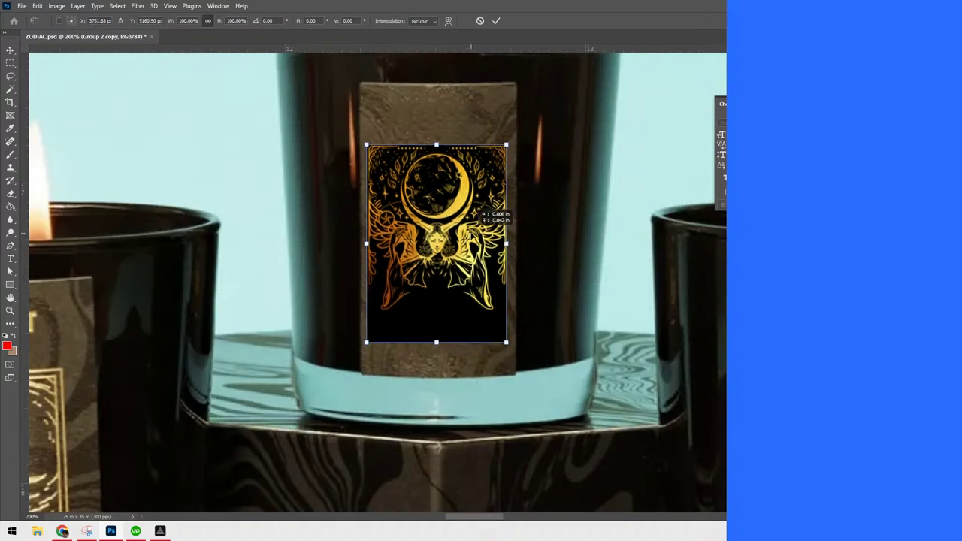
key(Return)
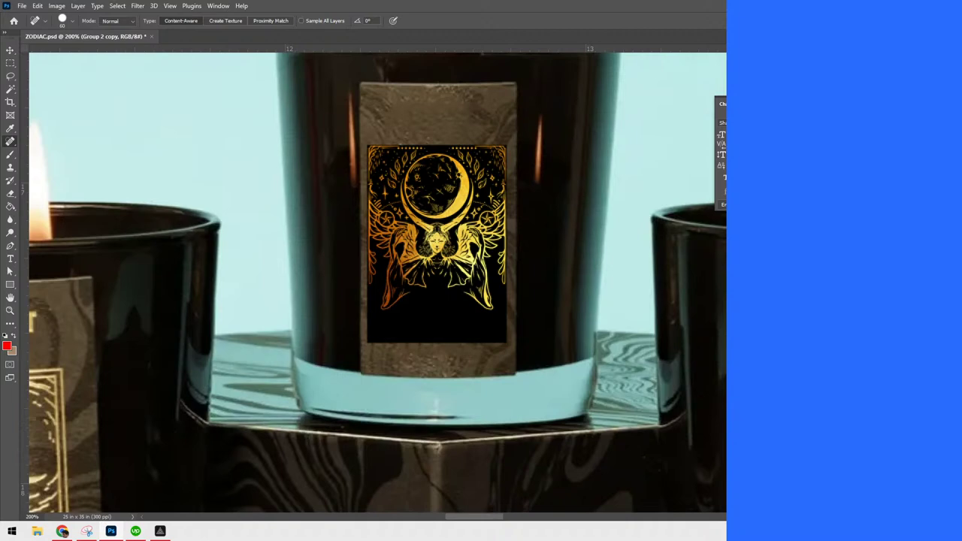
Add an orange stroke of size 2 inside the artwork's edge and blend out its black background over the label
double_click(864, 308)
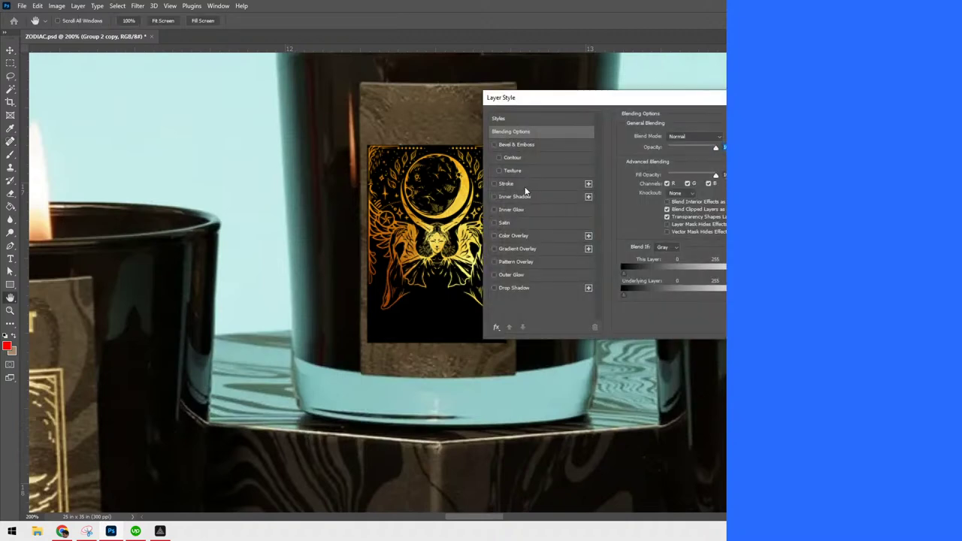
click(525, 185)
drag(708, 137, 654, 138)
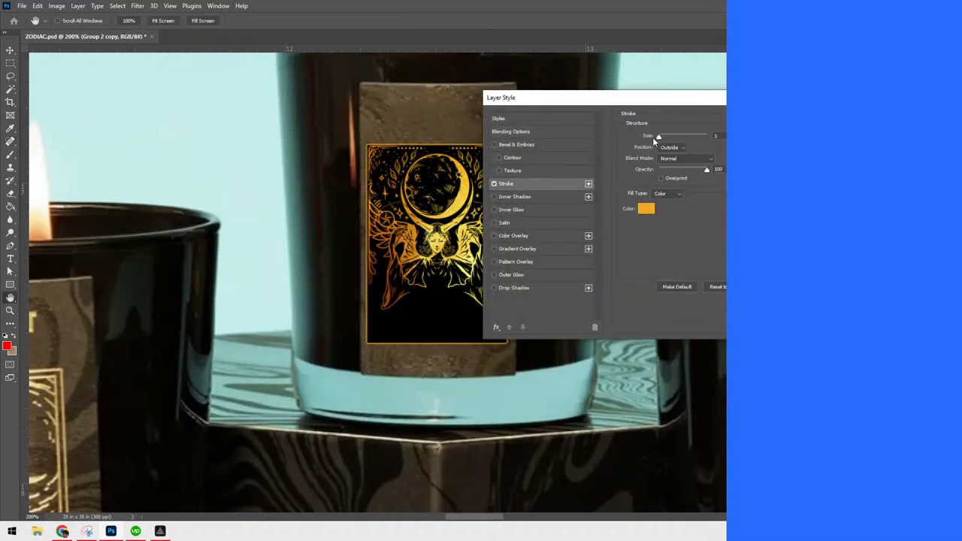
click(665, 147)
click(669, 156)
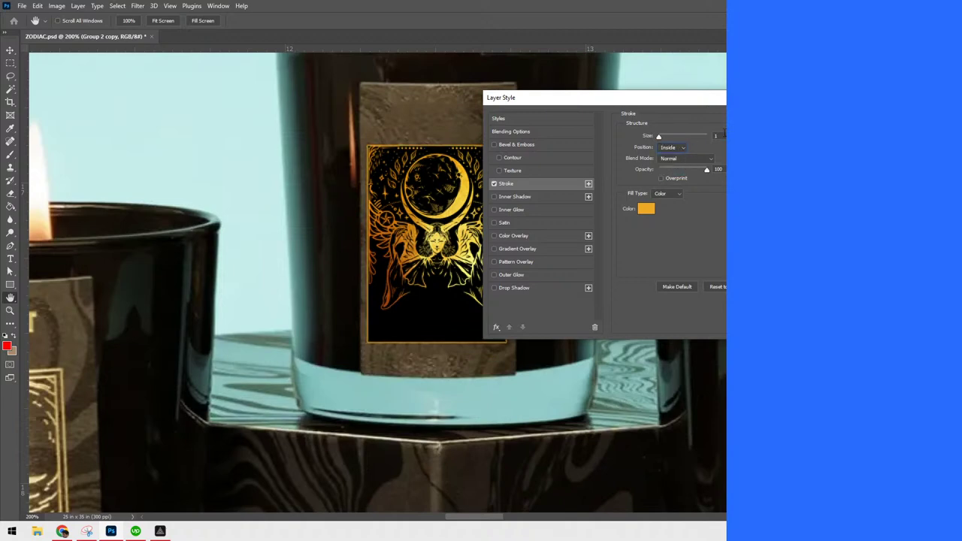
key(Up)
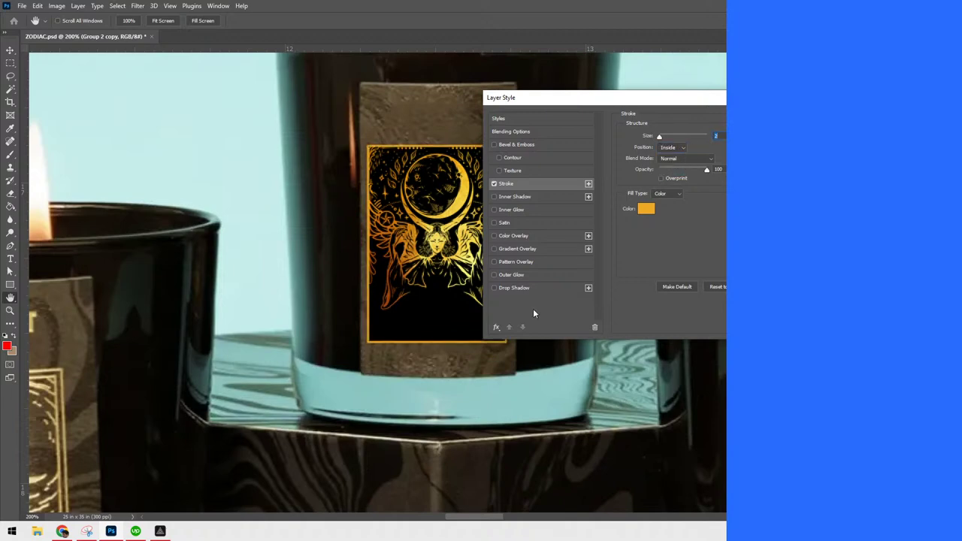
key(Return)
key(j)
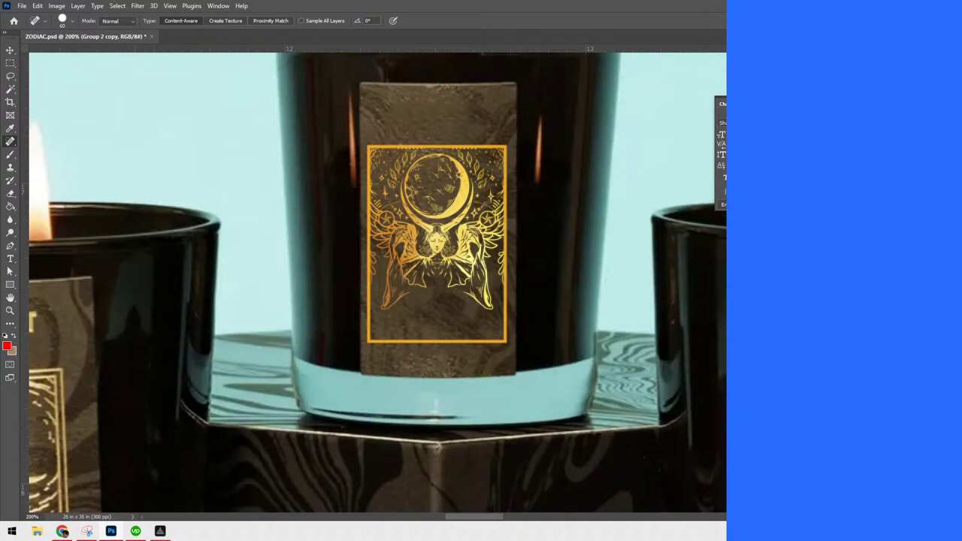
Examine the finished candle label mockup, both close up and within the whole three-candle photo
click(850, 492)
key(ctrl+0)
key(ctrl+1)
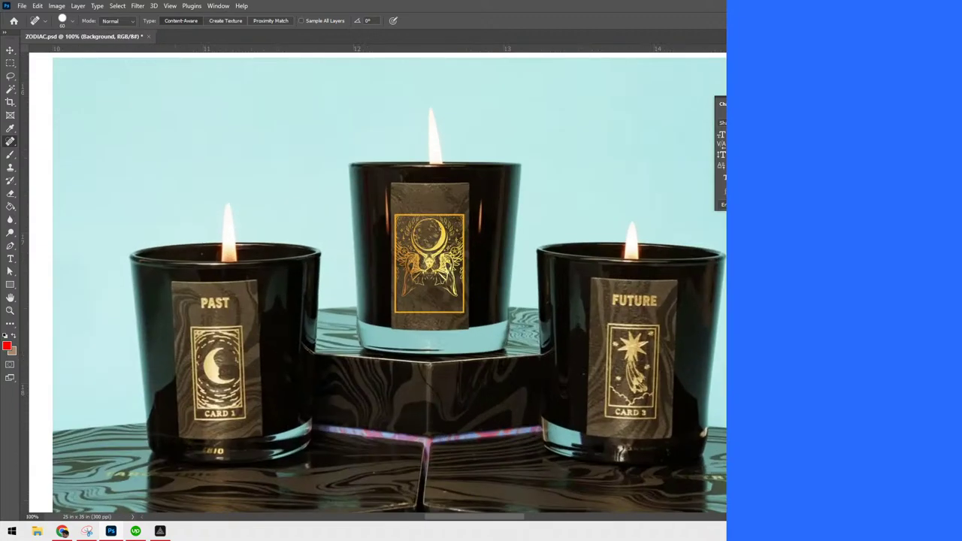
key(ctrl+plus)
key(ctrl+minus)
key(ctrl+plus)
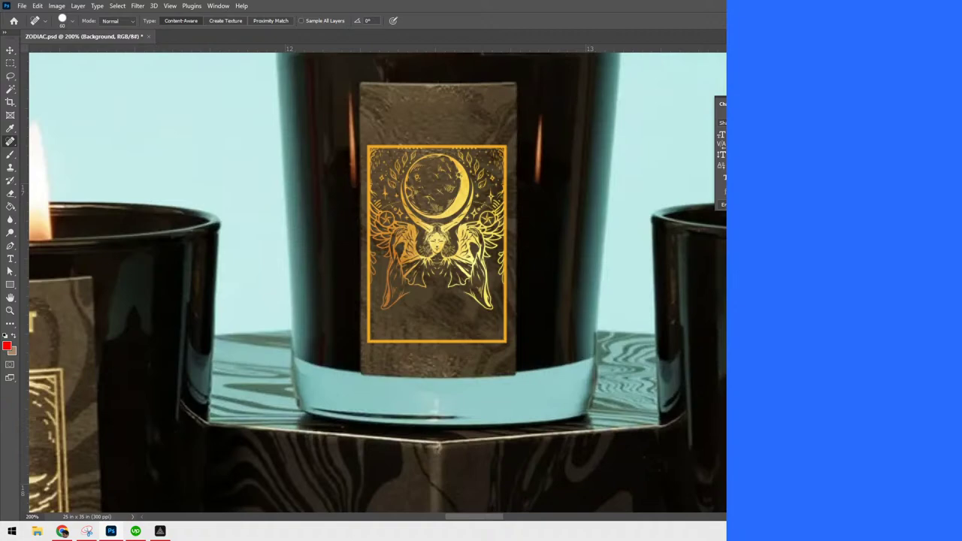
key(ctrl+minus)
key(ctrl+minus)
key(ctrl+plus)
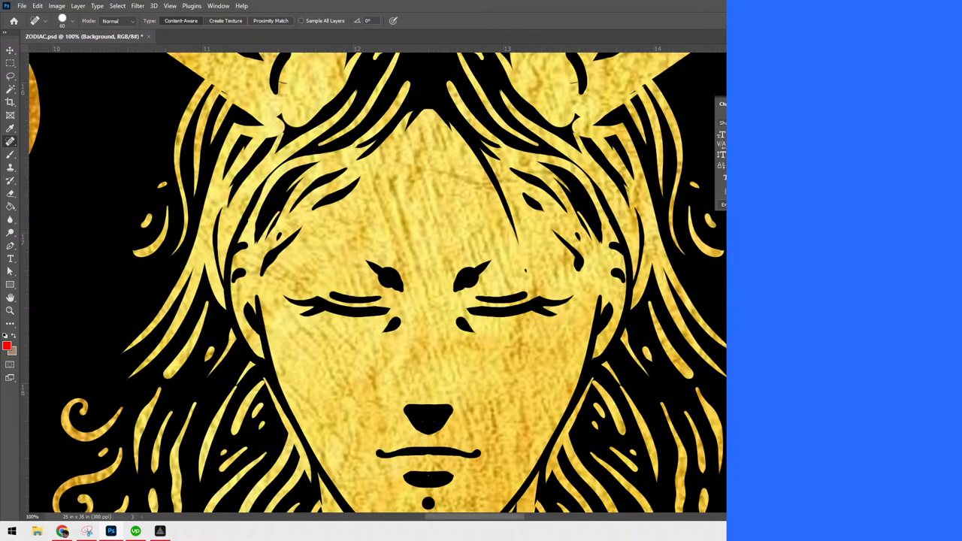
Examine the full exaltare poster and the winged figure's face
key(ctrl+minus)
key(ctrl+minus)
key(ctrl+minus)
key(ctrl+minus)
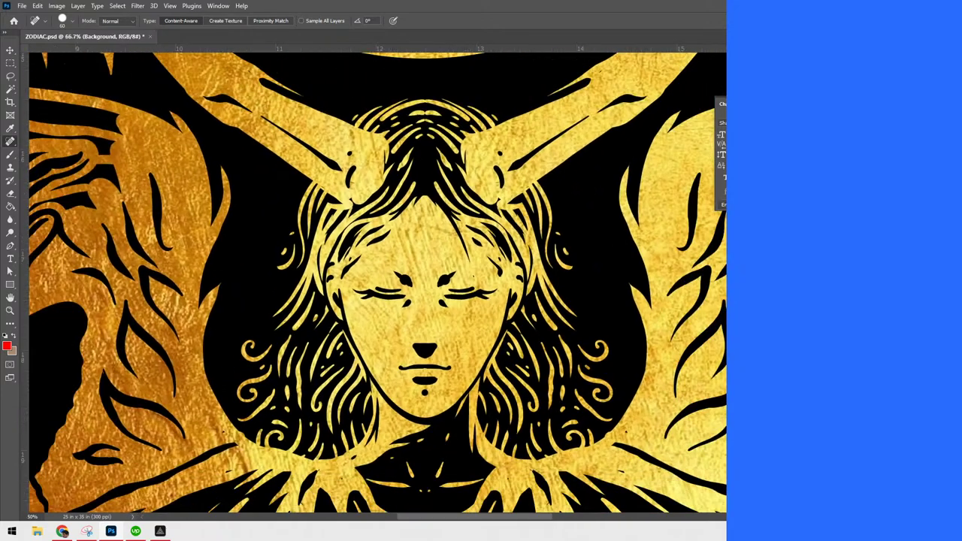
key(ctrl+minus)
key(ctrl+minus)
key(ctrl+minus)
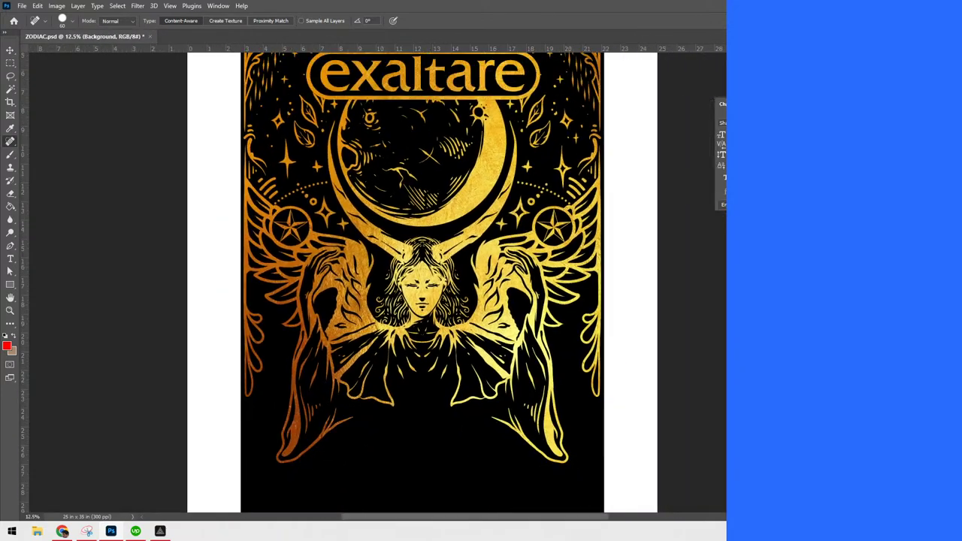
key(ctrl+0)
key(ctrl+plus)
key(ctrl+plus)
key(ctrl+plus)
key(ctrl+plus)
key(ctrl+plus)
key(ctrl+plus)
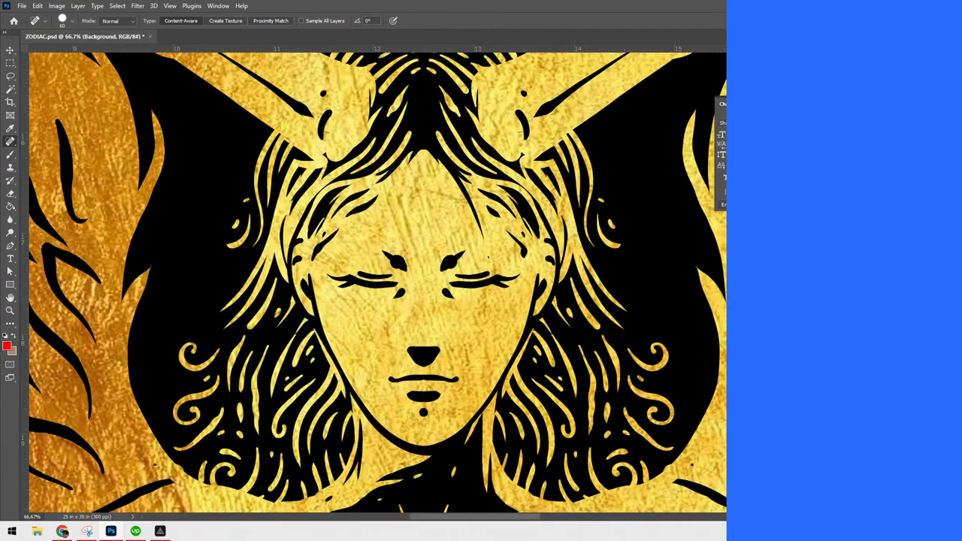
Select the layer under the figure's face and save the poster document
key(b)
key(alt+v)
click(473, 343)
key(j)
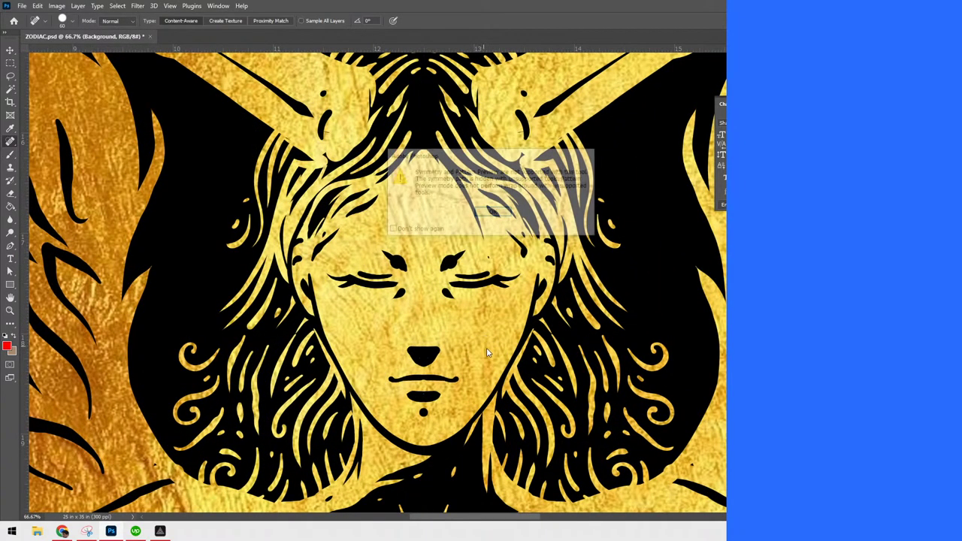
click(496, 214)
key(v)
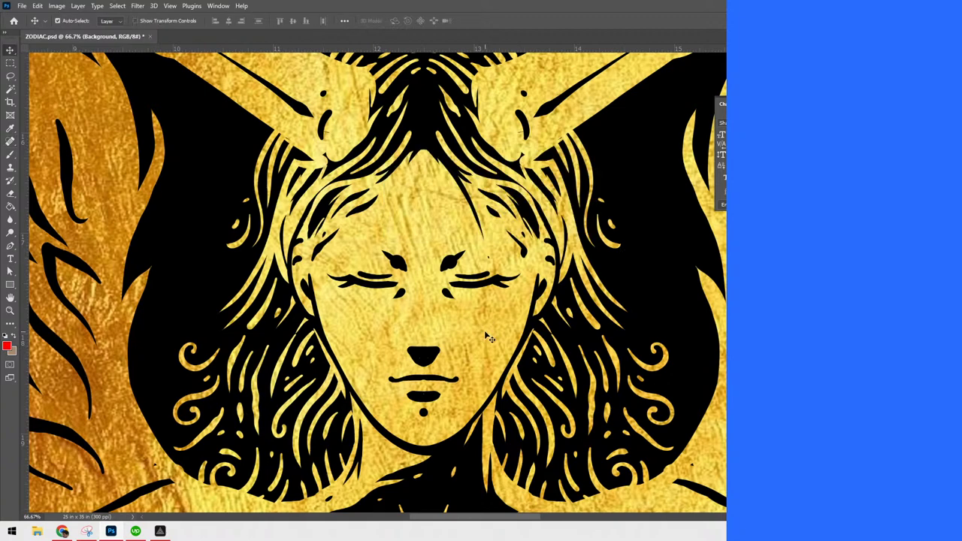
ctrl+click(485, 332)
key(ctrl+s)
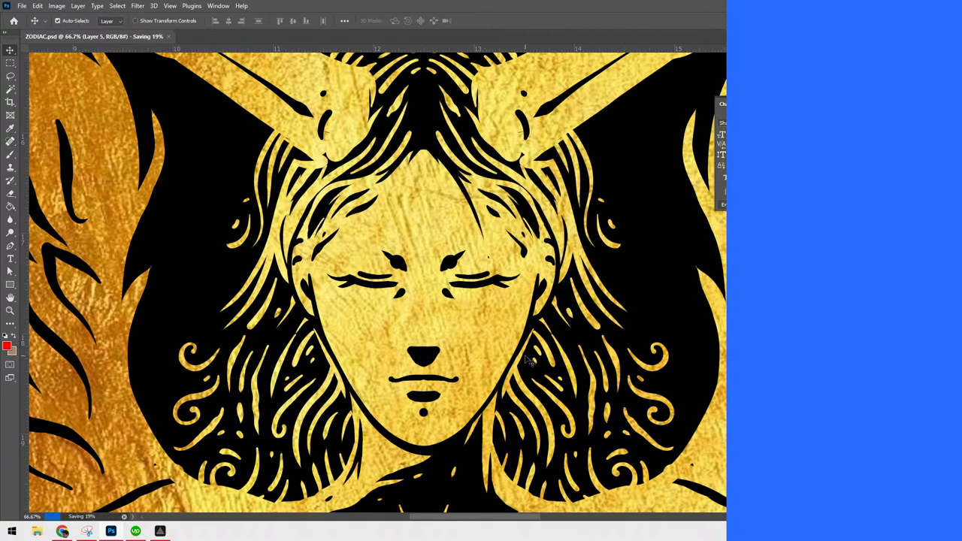
Select the Layer 8 copy 3 layer, turn paint symmetry off and repaint the nose as a one-sided contour with the Brush
click(652, 290)
key(b)
click(451, 20)
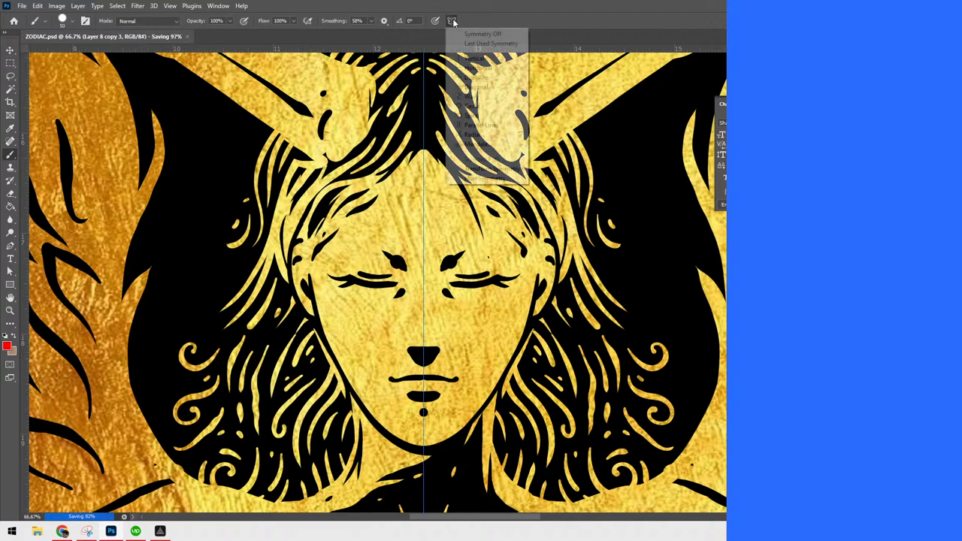
click(470, 32)
mouse_move(410, 349)
mouse_down()
mouse_move(448, 349)
mouse_move(424, 359)
mouse_move(443, 340)
mouse_move(415, 361)
mouse_up()
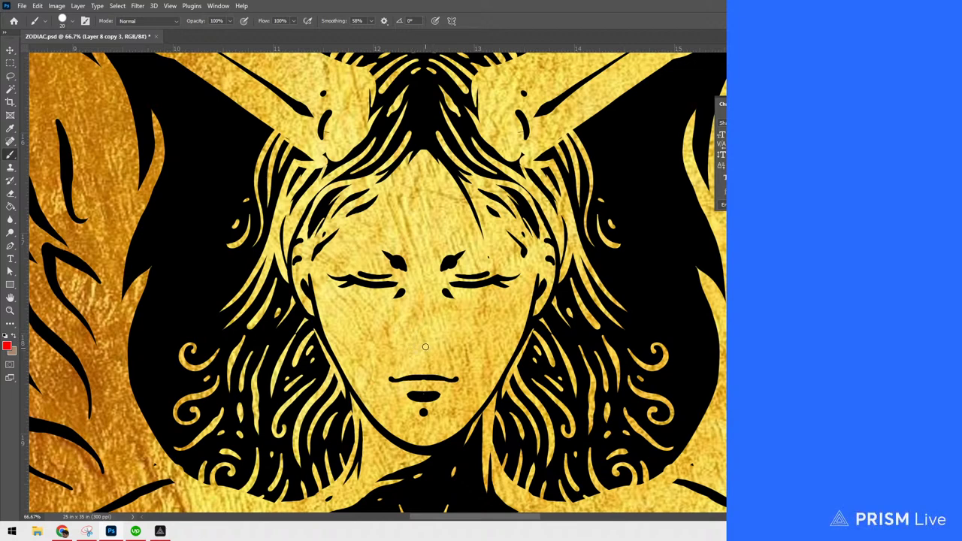
drag(418, 333, 416, 340)
mouse_move(408, 349)
mouse_down()
mouse_move(420, 365)
mouse_move(431, 357)
mouse_up()
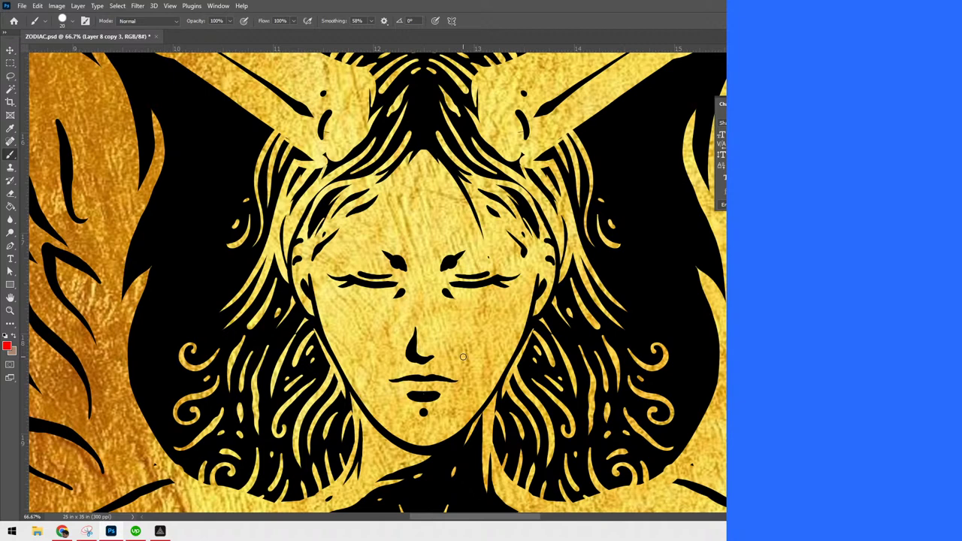
Turn on vertical paint symmetry and reshape the outlines of the figure's jaw, chin and ears with the Brush
key(v)
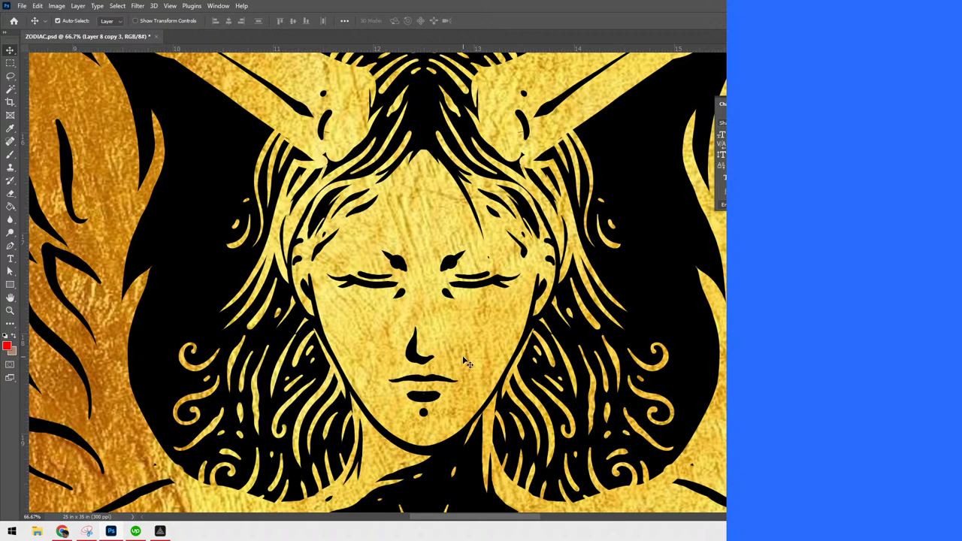
key(b)
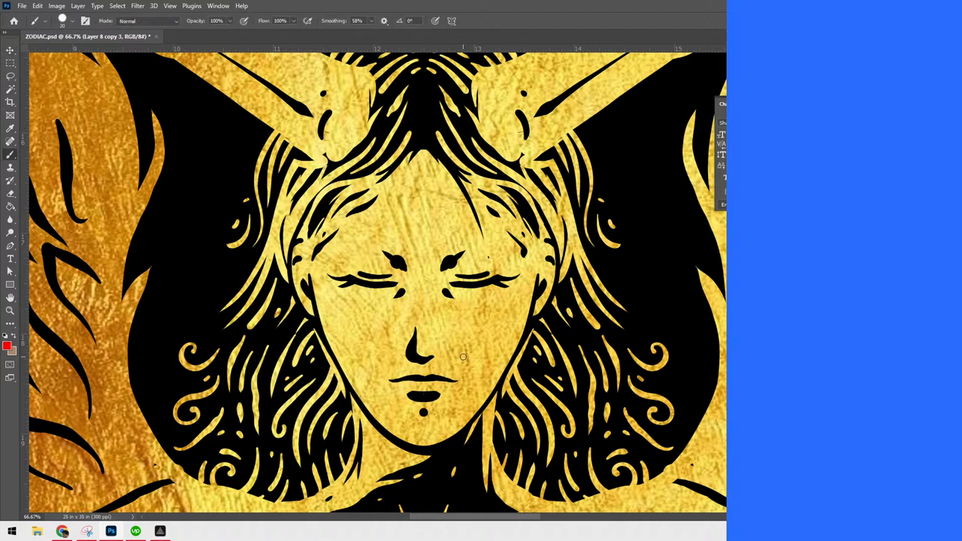
click(452, 20)
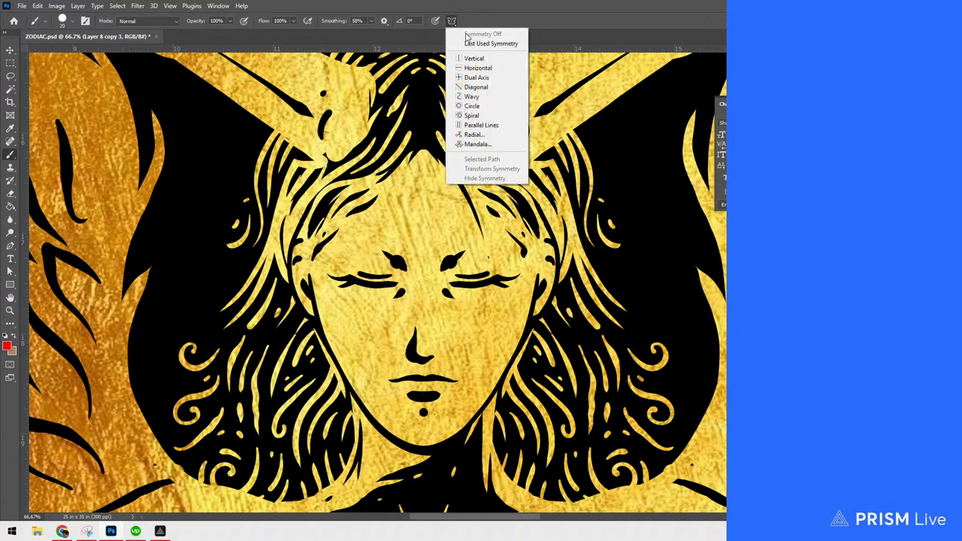
click(477, 58)
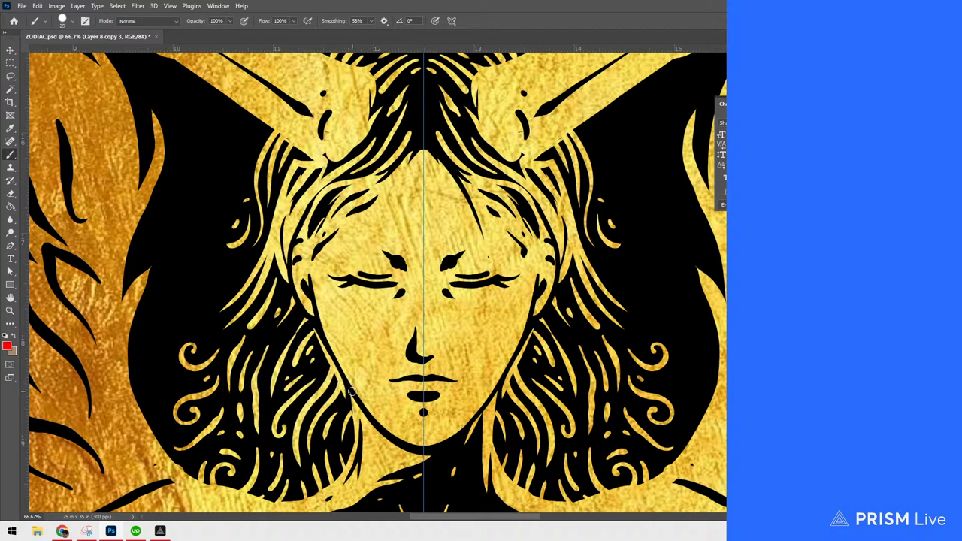
mouse_move(351, 389)
mouse_down()
mouse_move(400, 438)
mouse_move(450, 446)
mouse_up()
key(ctrl+z)
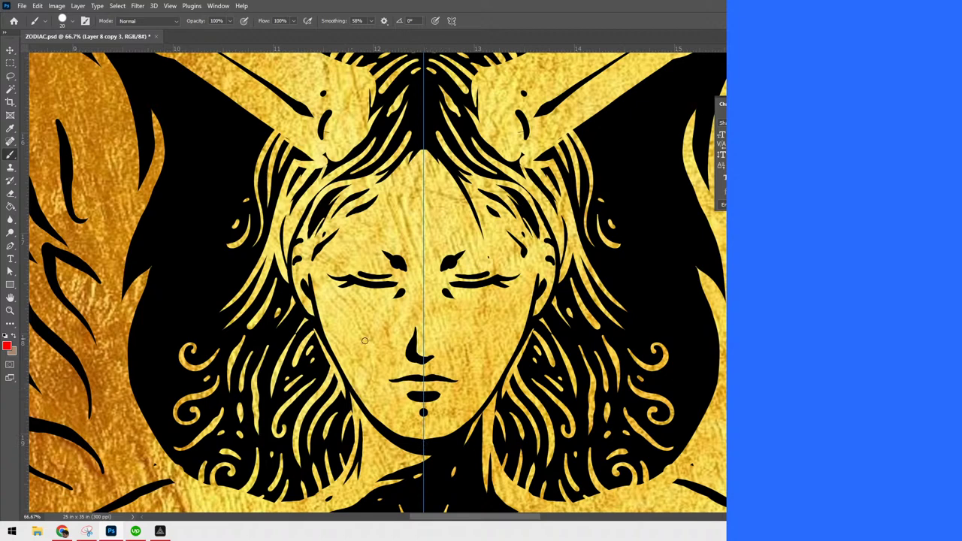
mouse_move(315, 306)
mouse_down()
mouse_move(353, 389)
mouse_move(411, 440)
mouse_up()
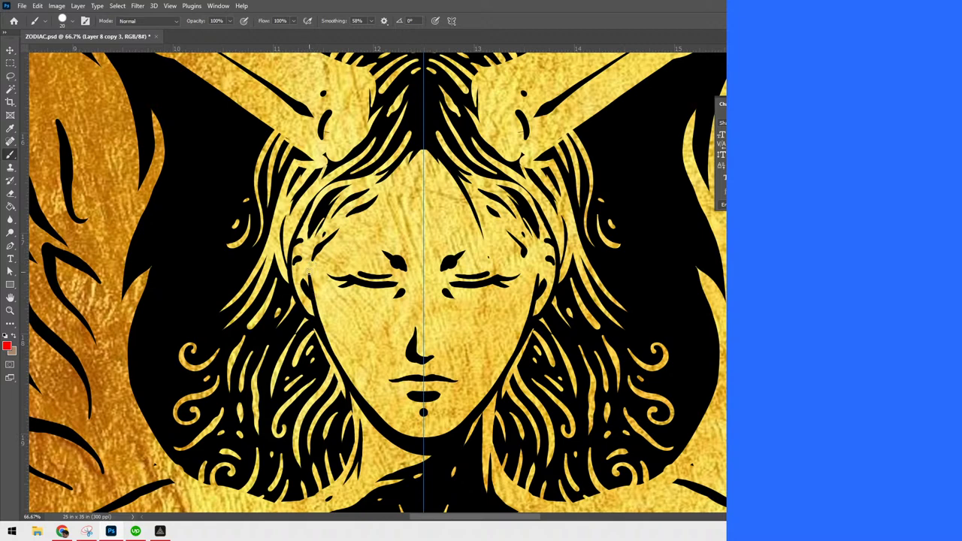
drag(309, 273, 319, 325)
mouse_move(533, 295)
mouse_down()
mouse_move(534, 271)
mouse_move(539, 295)
mouse_move(543, 281)
mouse_up()
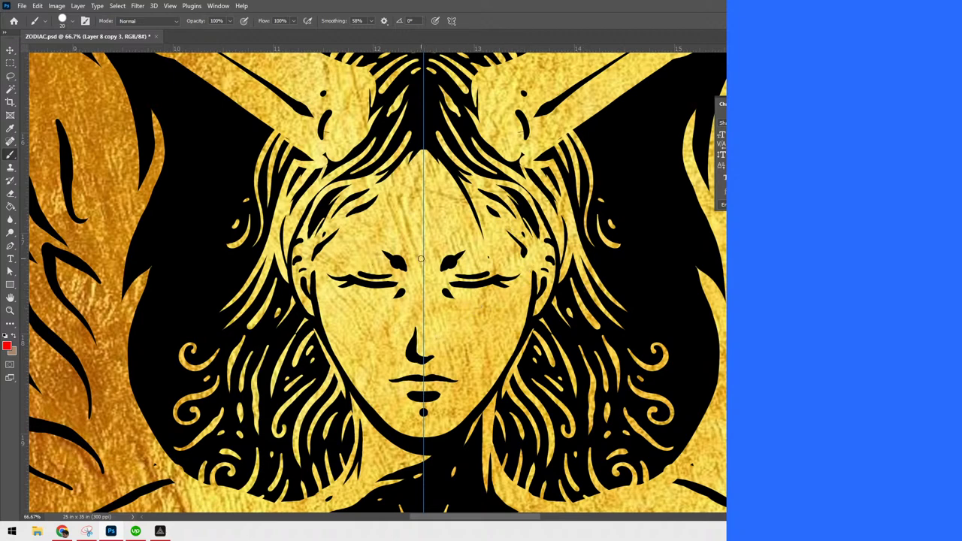
Examine the repainted face close up and within the whole poster
scroll(422, 265, down, 5)
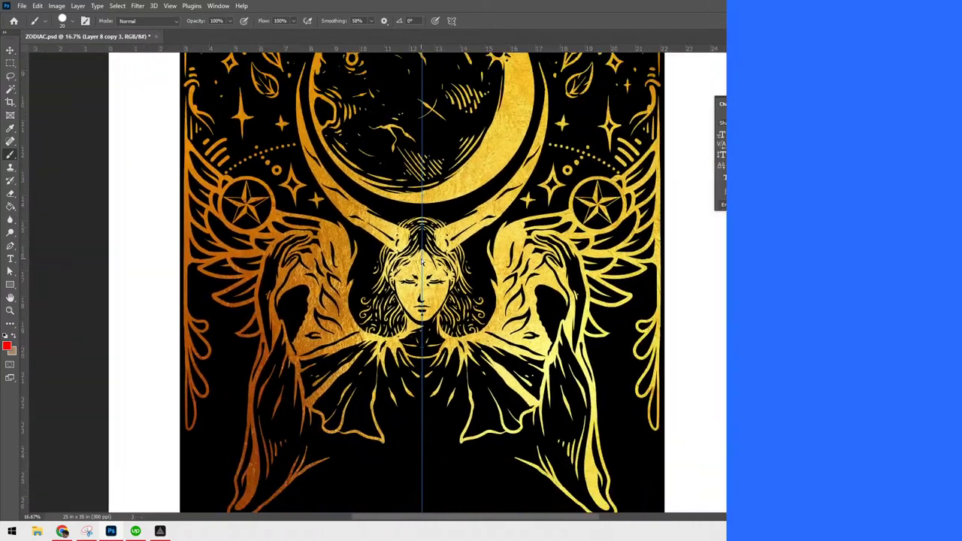
scroll(422, 260, up, 4)
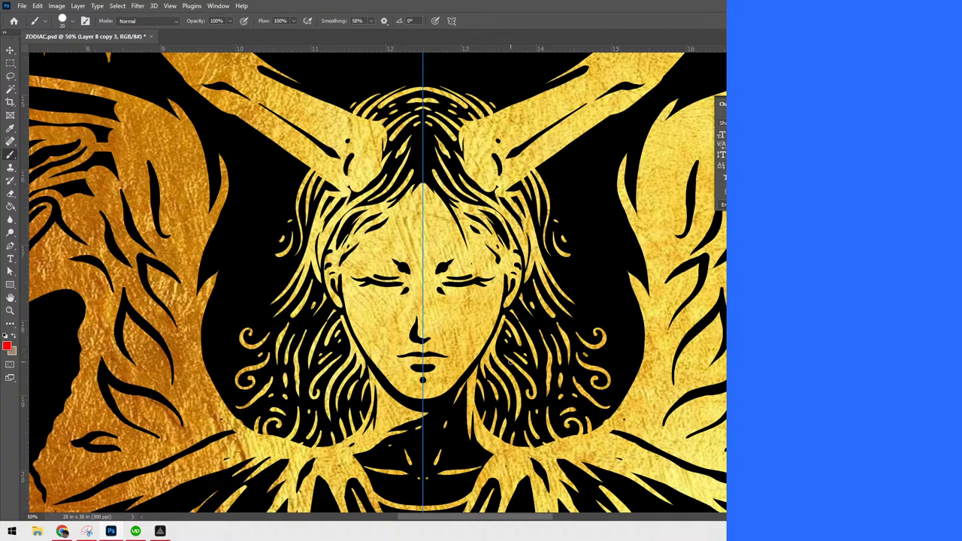
key(ctrl+minus)
key(ctrl+minus)
key(ctrl+minus)
key(ctrl+minus)
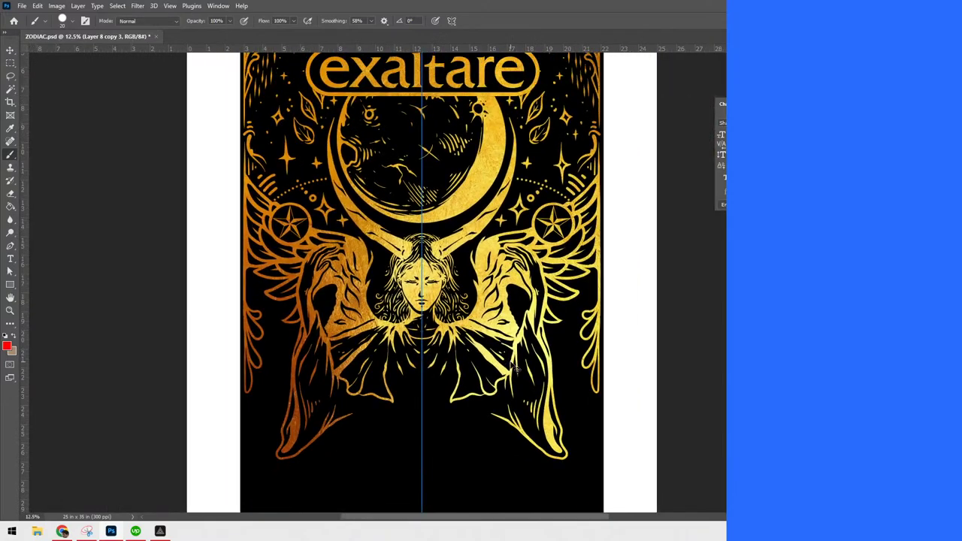
Examine the figure's wings and sleeves and the empty areas between the sleeves and the poster's side borders
key(ctrl+plus)
key(ctrl+minus)
key(ctrl+plus)
key(ctrl+minus)
key(ctrl+plus)
drag(603, 357, 623, 425)
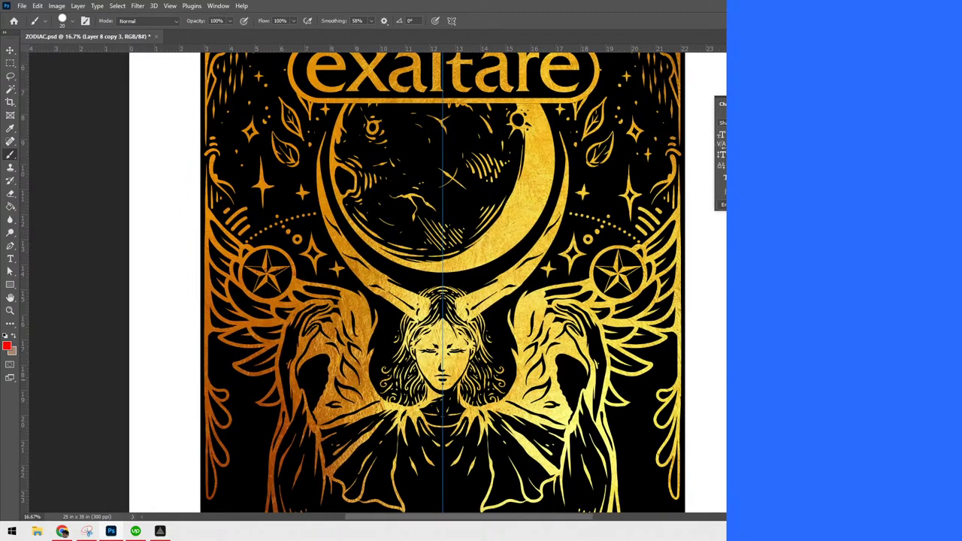
drag(645, 401, 662, 261)
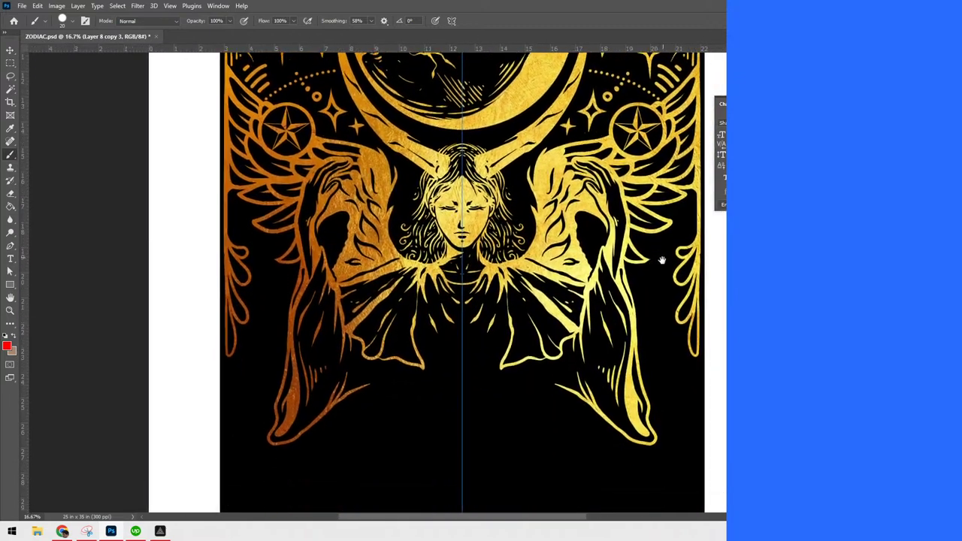
drag(679, 337, 675, 311)
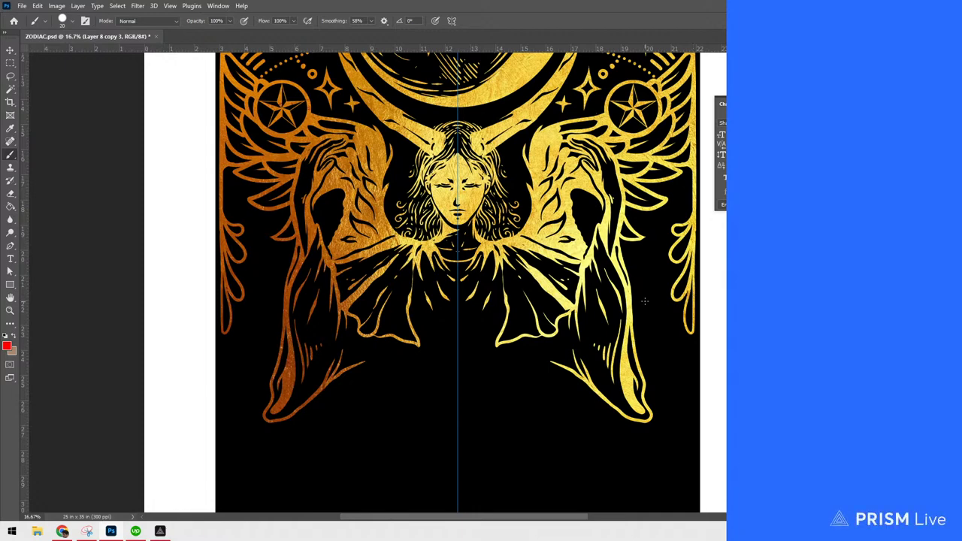
Enlarge the Brush and try a stroke on Layer 10 in the gap between the right sleeve and the border
key(bracketright)
key(bracketright)
key(alt+bracketleft)
key(ctrl+comma)
key(ctrl+comma)
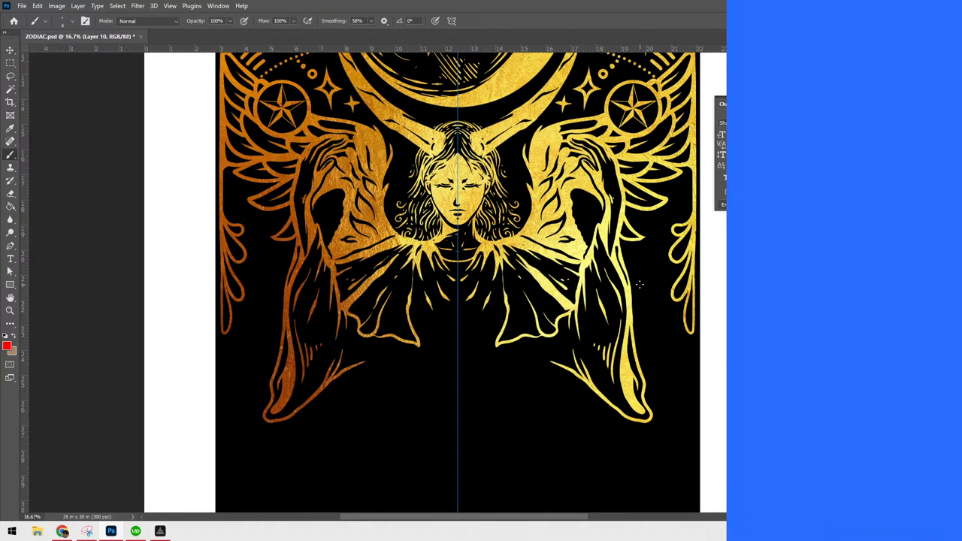
key(bracketright)
key(bracketright)
key(bracketright)
drag(640, 293, 655, 333)
Select the Layer 7 copy layer and show the tarot reference image with The Moon and The Lovers cards
click(880, 376)
key(alt+[)
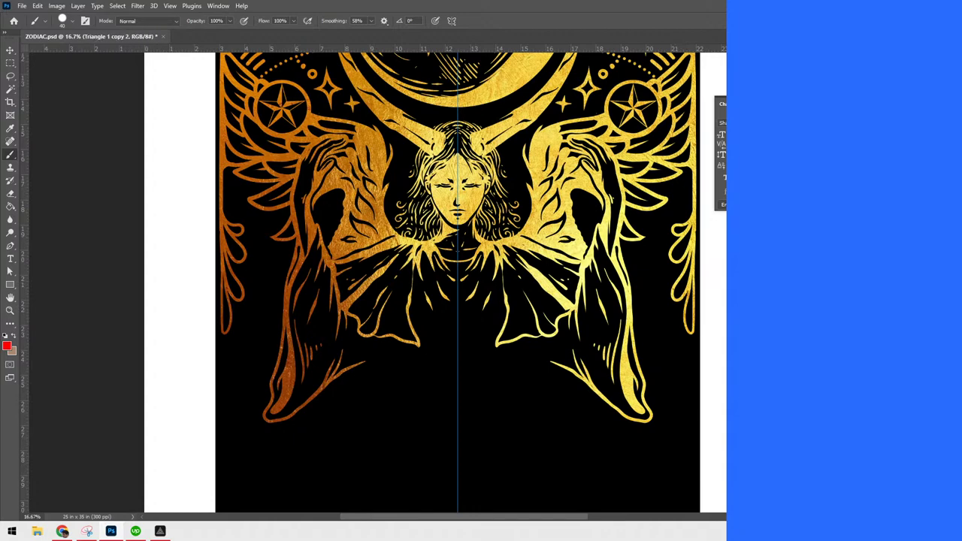
key(alt+])
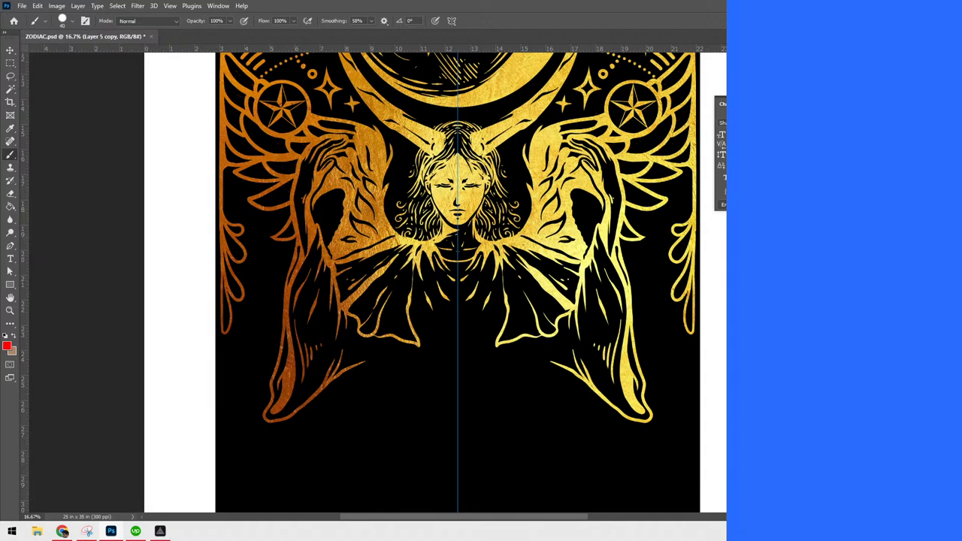
key(alt+])
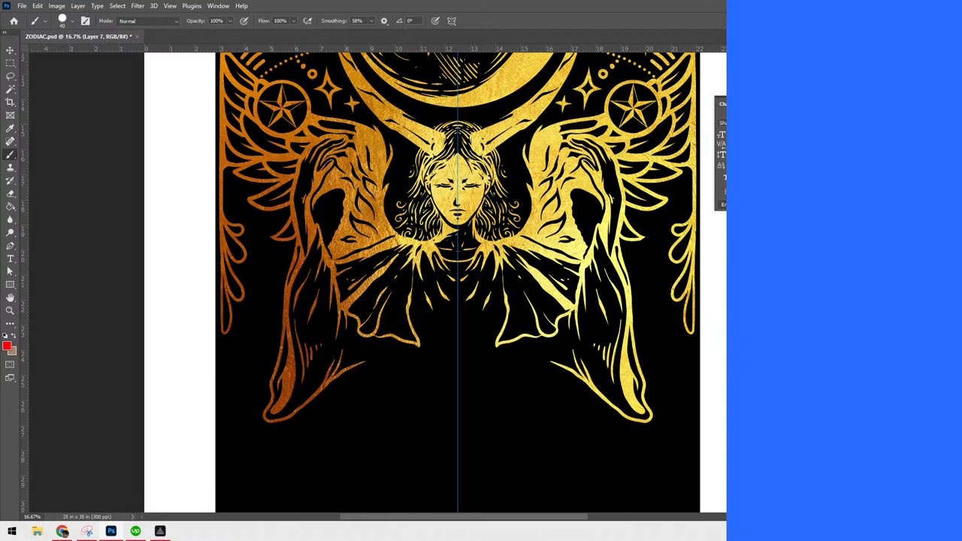
key(alt+shift+])
key(ctrl+e)
Paint mirrored rounded cloud arcs between the sleeves and the side borders with a 45 px Brush
mouse_move(671, 289)
mouse_down()
mouse_move(663, 287)
mouse_move(652, 314)
mouse_up()
key(ctrl+z)
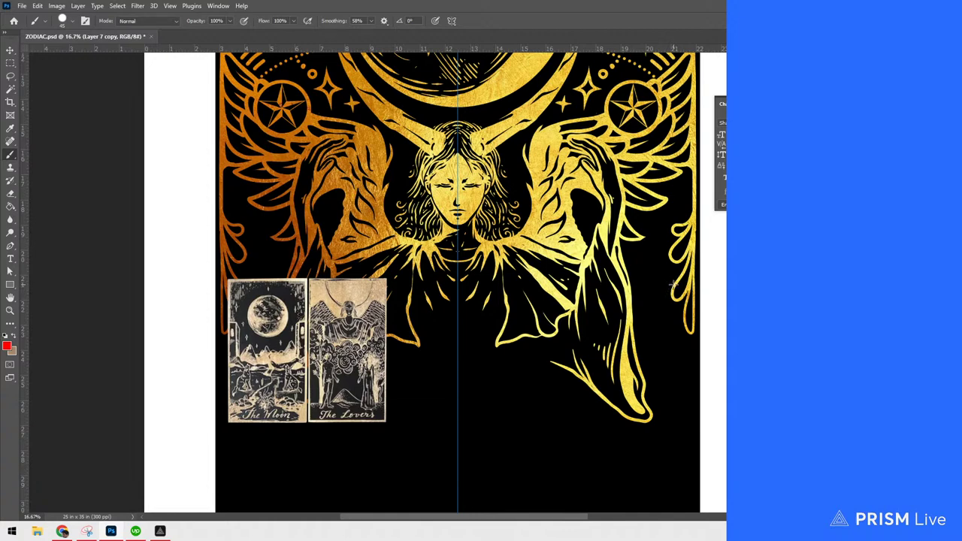
mouse_move(675, 283)
mouse_down()
mouse_move(647, 303)
mouse_move(658, 326)
mouse_up()
mouse_move(663, 290)
mouse_down()
mouse_move(652, 314)
mouse_move(663, 300)
mouse_up()
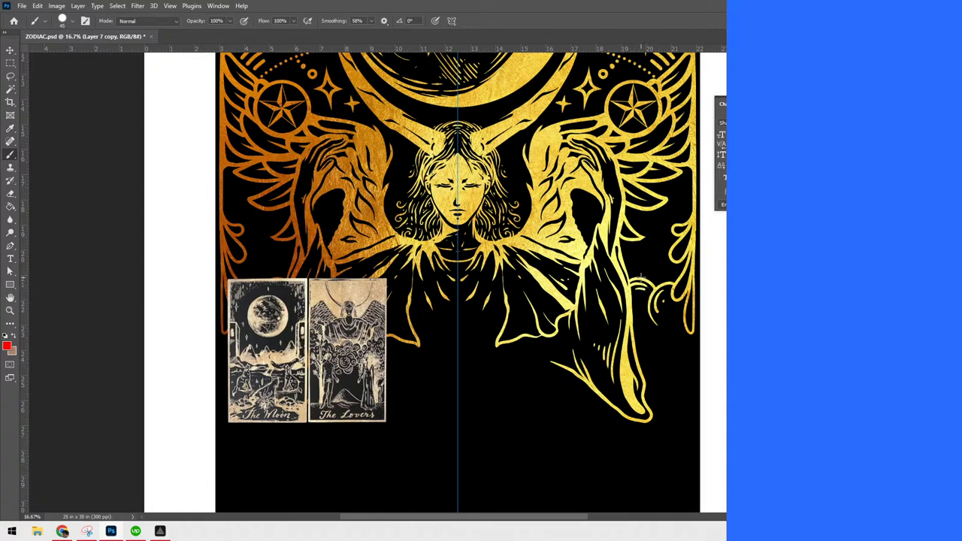
mouse_move(650, 267)
mouse_down()
mouse_move(667, 277)
mouse_move(656, 274)
mouse_move(659, 288)
mouse_up()
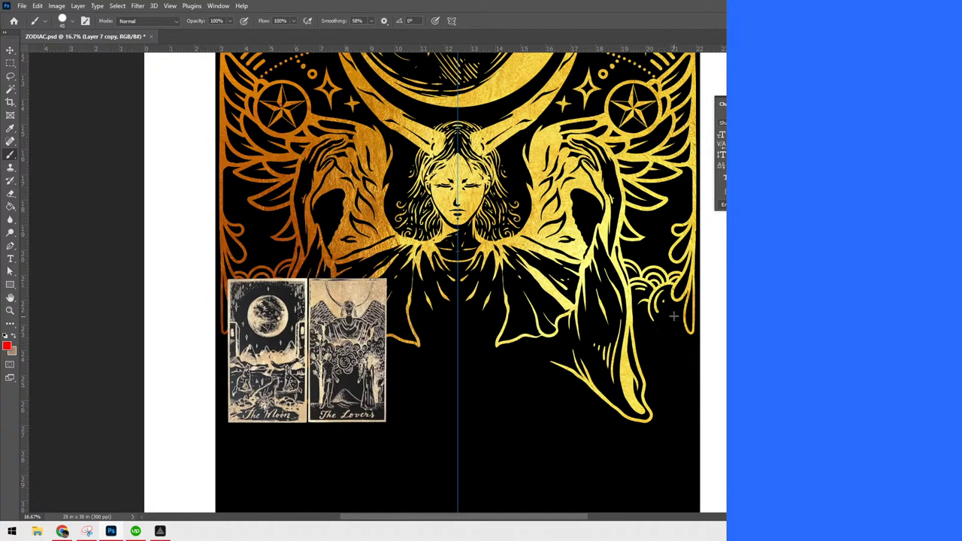
mouse_move(670, 313)
mouse_down()
mouse_move(643, 326)
mouse_move(637, 355)
mouse_up()
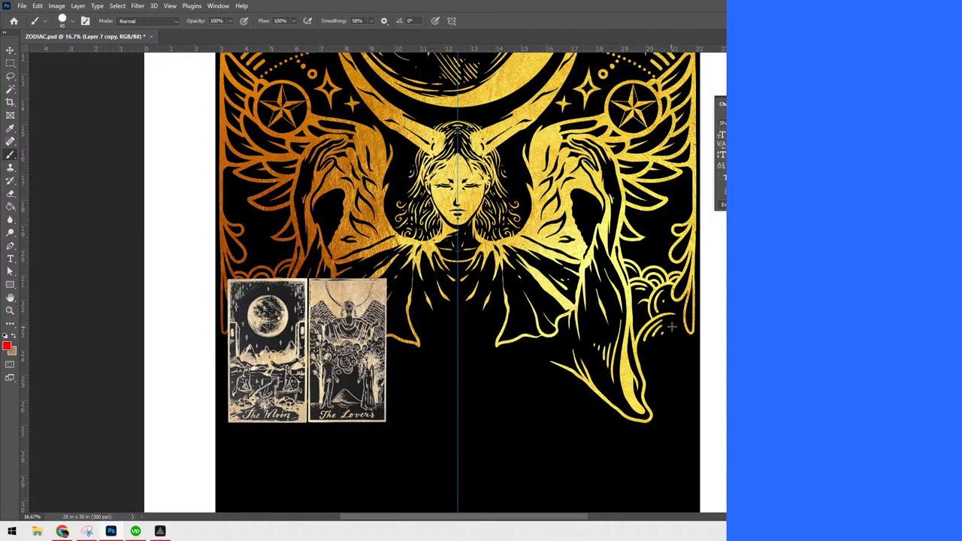
Move the tarot card reference image up over the figure's face, clear of the left-hand clouds
key(v)
drag(390, 343, 483, 149)
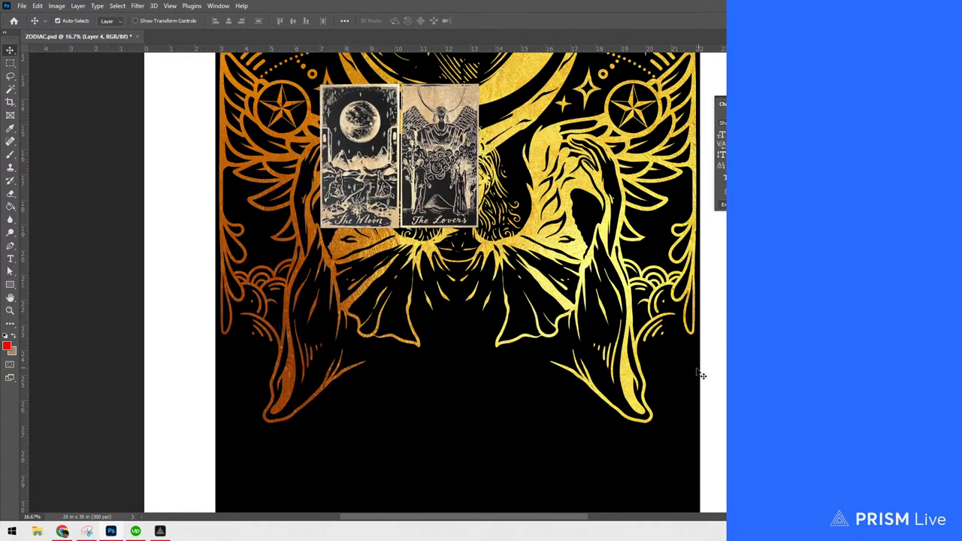
drag(672, 376, 672, 403)
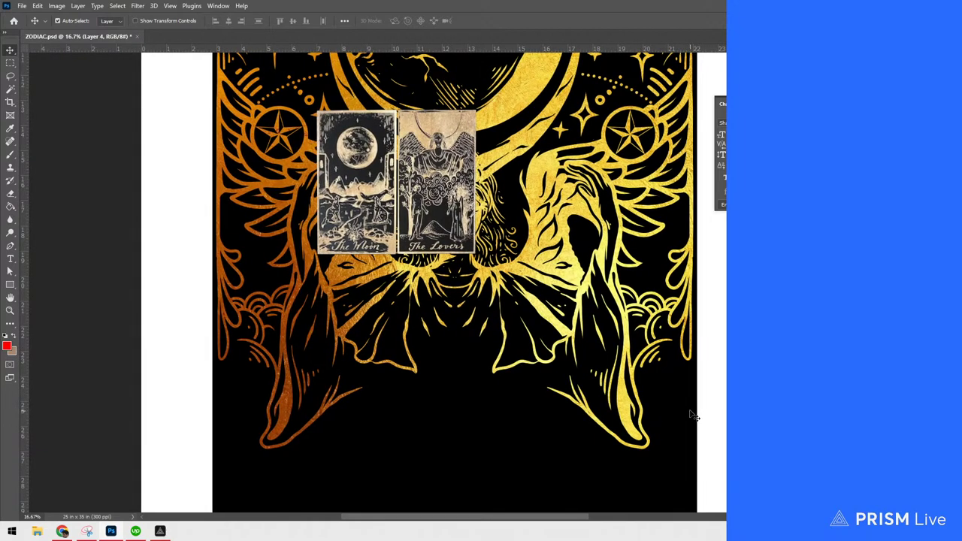
Continue the mirrored clouds on Layer 7 copy with inner arcs and small curls beside the lower sleeves
key(b)
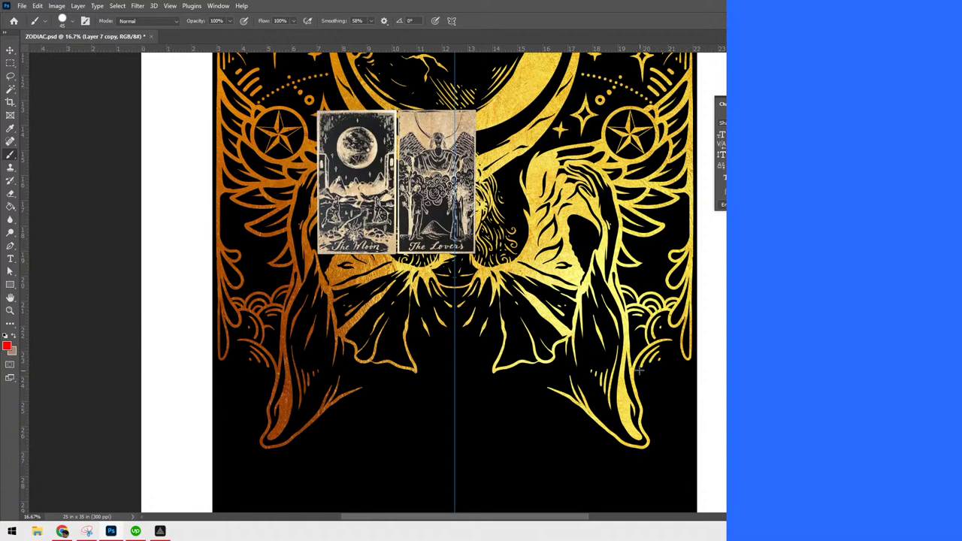
mouse_move(634, 384)
mouse_down()
mouse_move(657, 382)
mouse_move(683, 351)
mouse_move(669, 370)
mouse_up()
key(ctrl+z)
key(ctrl+z)
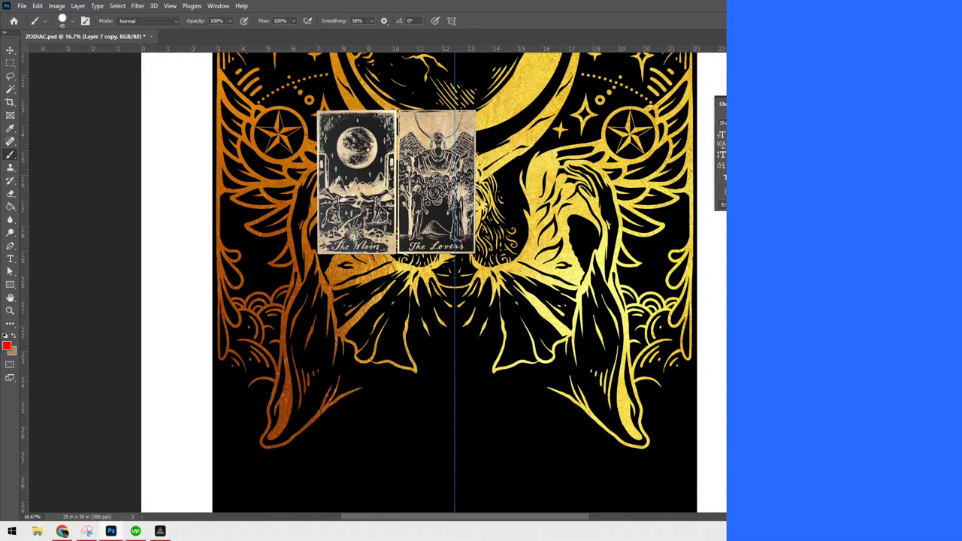
Extend the mirrored clouds down beside the sleeve tips with large curved arcs reaching the poster's side edges
scroll(696, 362, down, 3)
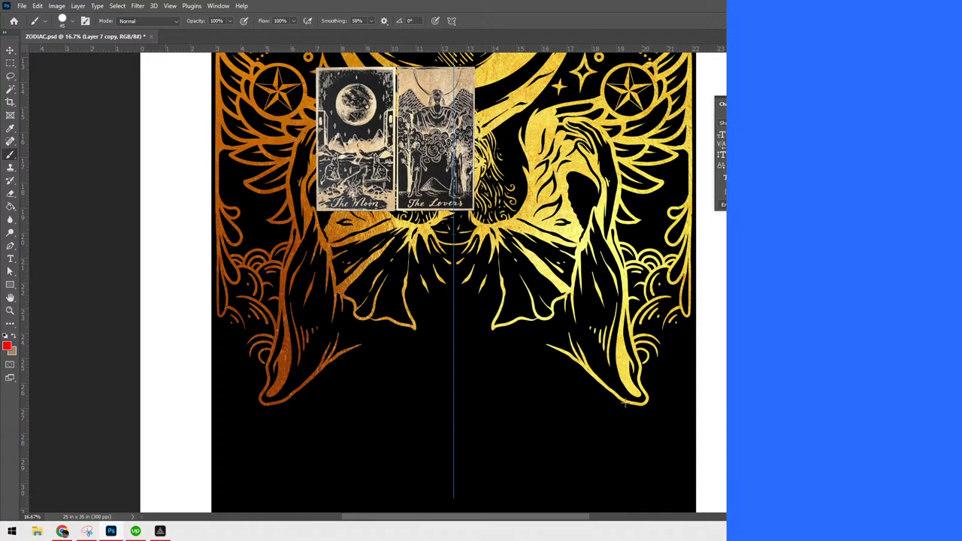
click(113, 533)
click(113, 534)
mouse_move(645, 377)
mouse_down()
mouse_move(665, 355)
mouse_move(661, 380)
mouse_move(689, 389)
mouse_up()
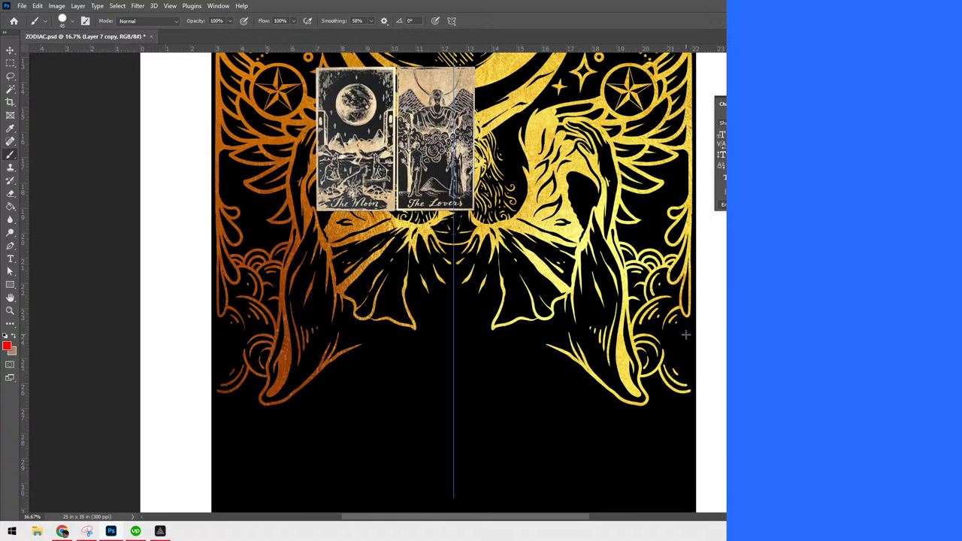
mouse_move(671, 338)
mouse_down()
mouse_move(672, 364)
mouse_move(684, 367)
mouse_up()
key(ctrl+z)
mouse_move(679, 333)
mouse_down()
mouse_move(669, 334)
mouse_move(664, 357)
mouse_move(684, 367)
mouse_move(673, 361)
mouse_move(710, 369)
mouse_move(722, 353)
mouse_up()
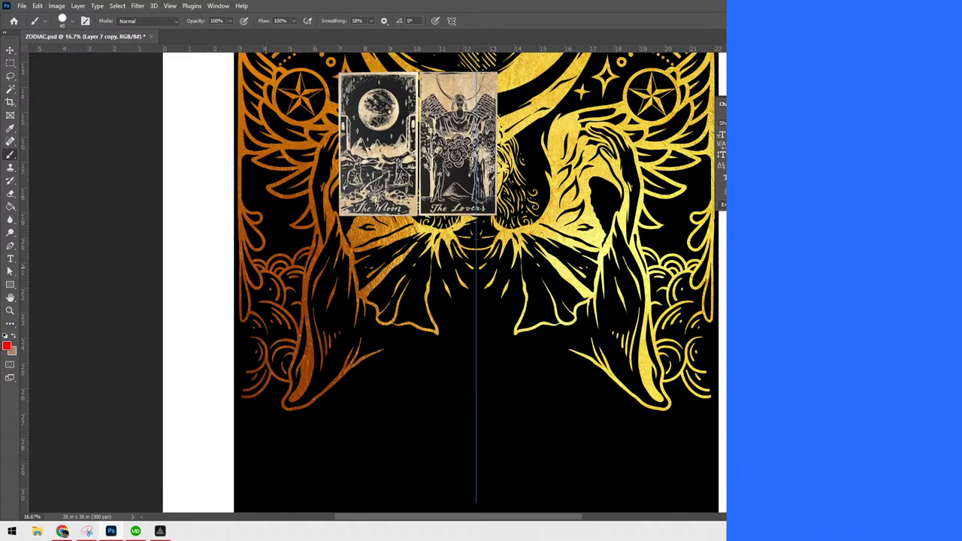
Paint mirrored four-pointed stars and scattered small dots in the gaps between the wings and the clouds
key(ctrl+minus)
key(ctrl+minus)
key(ctrl+plus)
key(ctrl+plus)
key(ctrl+plus)
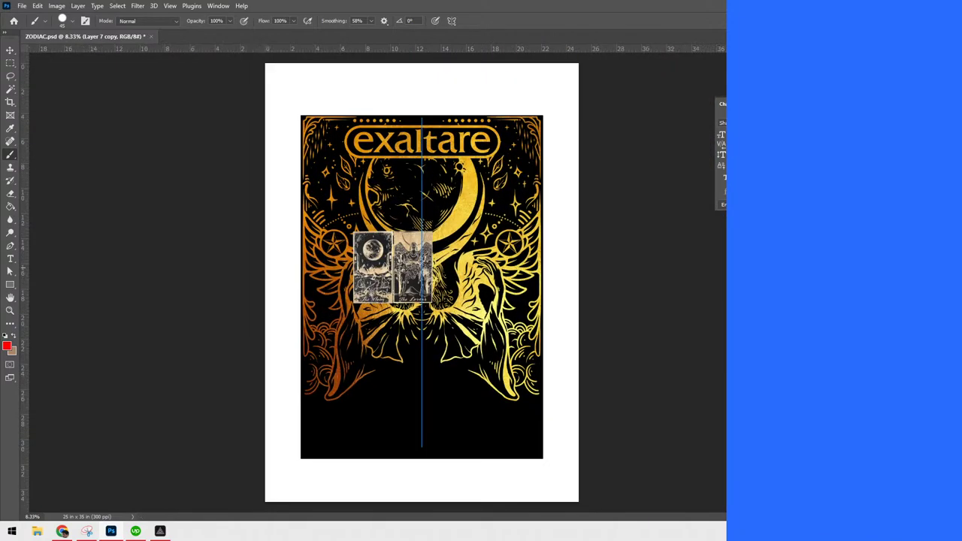
key(ctrl+minus)
key(ctrl+plus)
key(ctrl+plus)
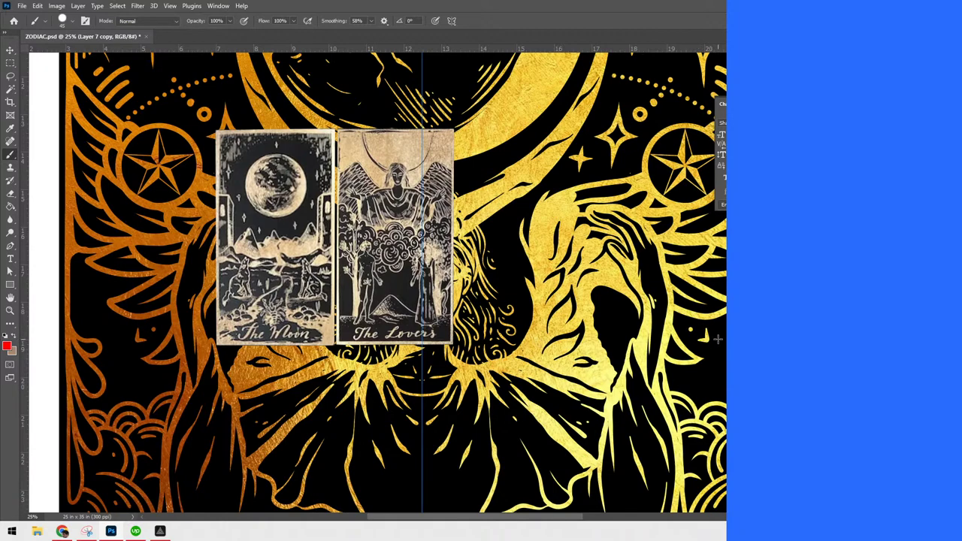
mouse_move(722, 339)
mouse_down()
mouse_move(709, 340)
mouse_move(708, 366)
mouse_up()
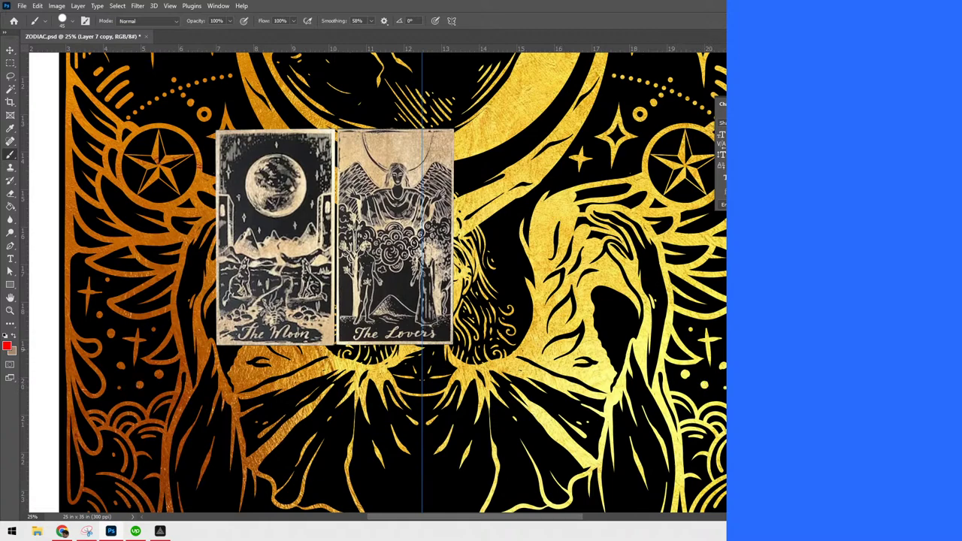
Examine the new clouds, stars and dots within the whole poster and close up
key(ctrl+minus)
key(ctrl+minus)
key(ctrl+minus)
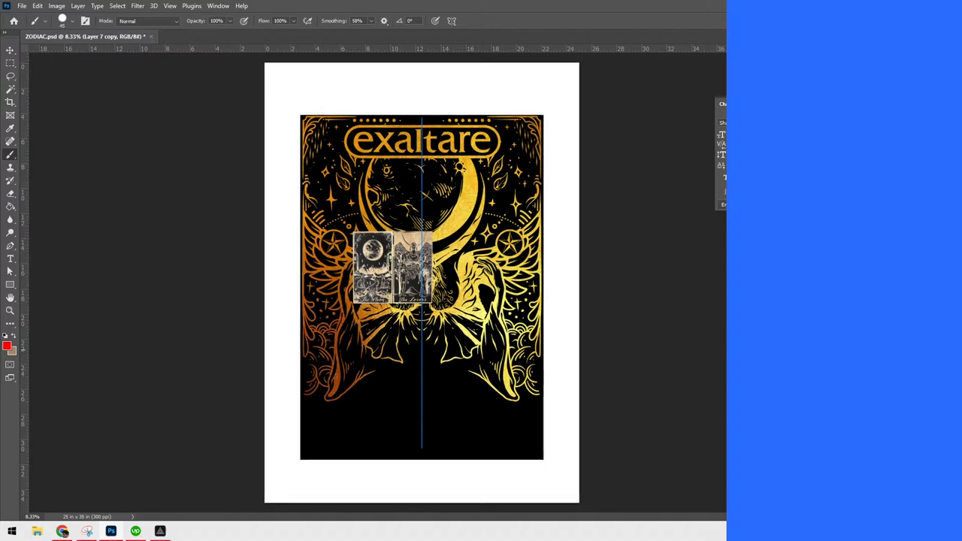
key(ctrl+plus)
key(ctrl+plus)
key(ctrl+plus)
key(ctrl+minus)
key(ctrl+minus)
key(ctrl+plus)
key(ctrl+plus)
key(ctrl+plus)
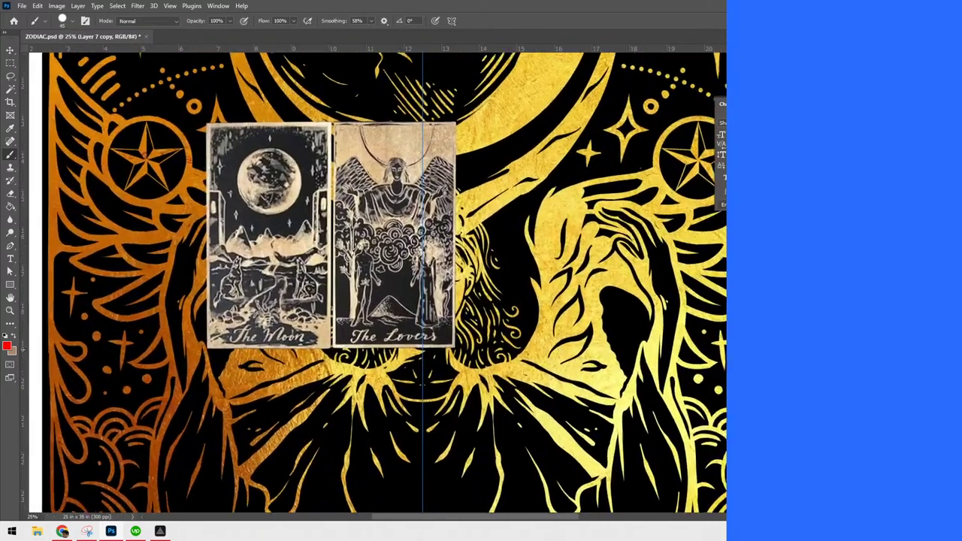
key(ctrl+minus)
key(ctrl+minus)
key(ctrl+plus)
Thicken the mirrored inner ends of the lower sleeve folds and add short tapering dashes toward the collar
drag(613, 370, 704, 342)
scroll(705, 342, down, 5)
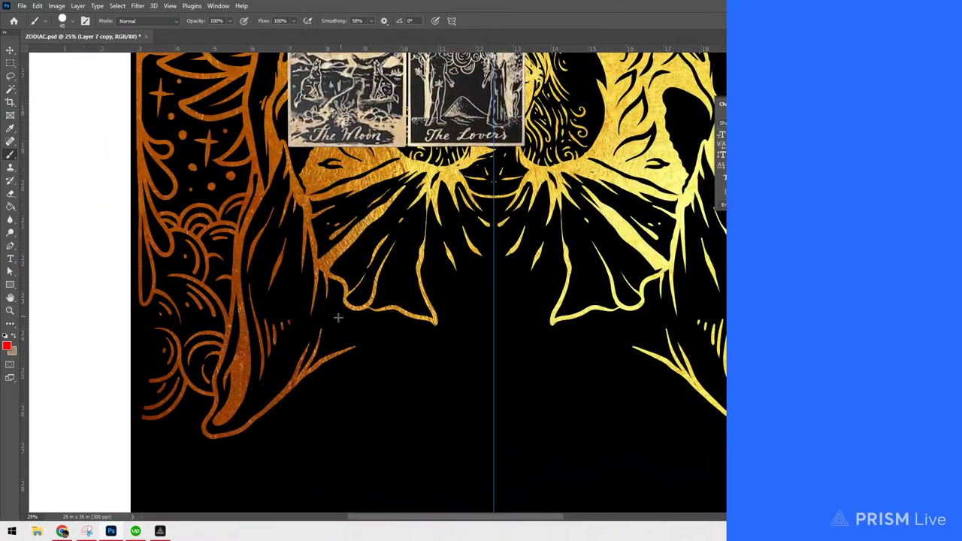
drag(305, 369, 368, 344)
mouse_move(302, 374)
mouse_down()
mouse_move(370, 342)
mouse_move(329, 351)
mouse_up()
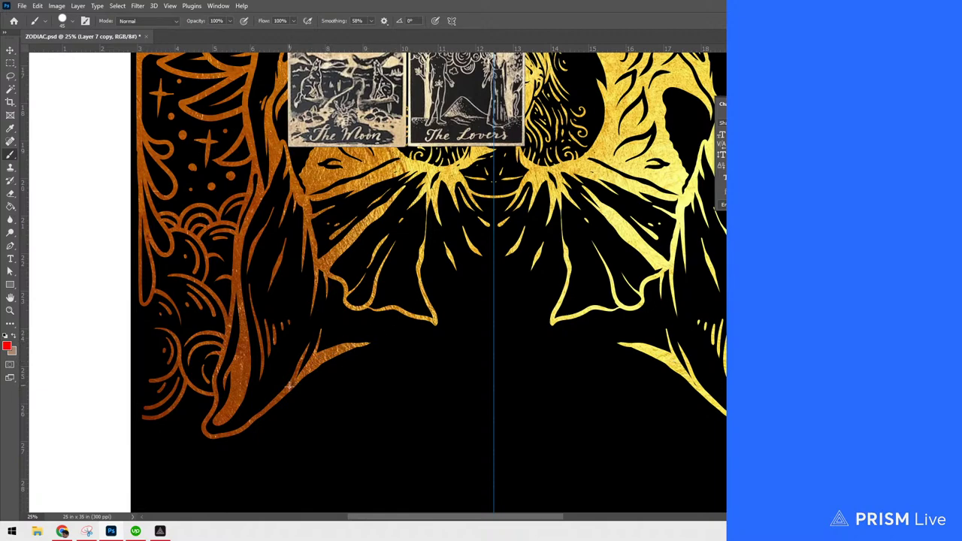
drag(323, 351, 365, 333)
click(379, 338)
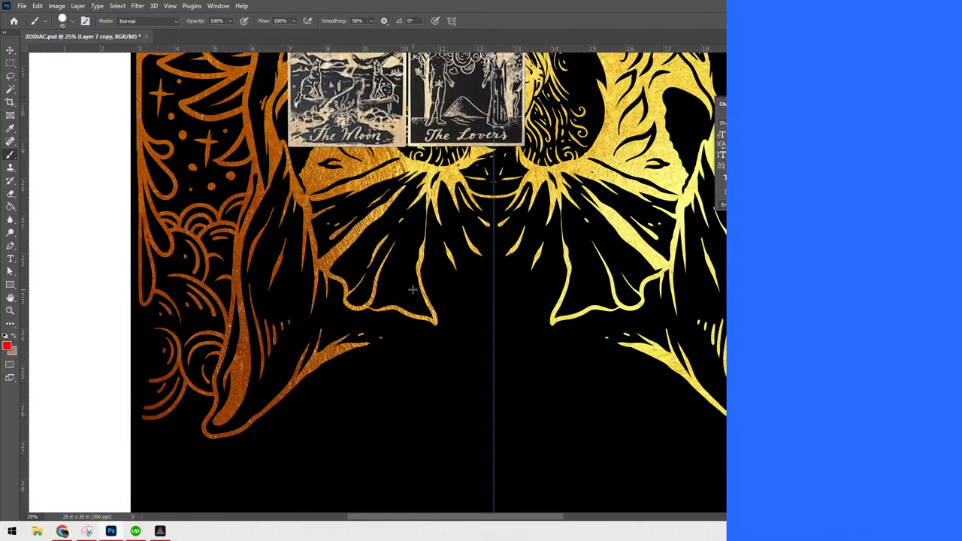
mouse_move(575, 316)
mouse_down()
mouse_move(593, 325)
mouse_move(617, 310)
mouse_move(649, 327)
mouse_up()
scroll(540, 190, down, 5)
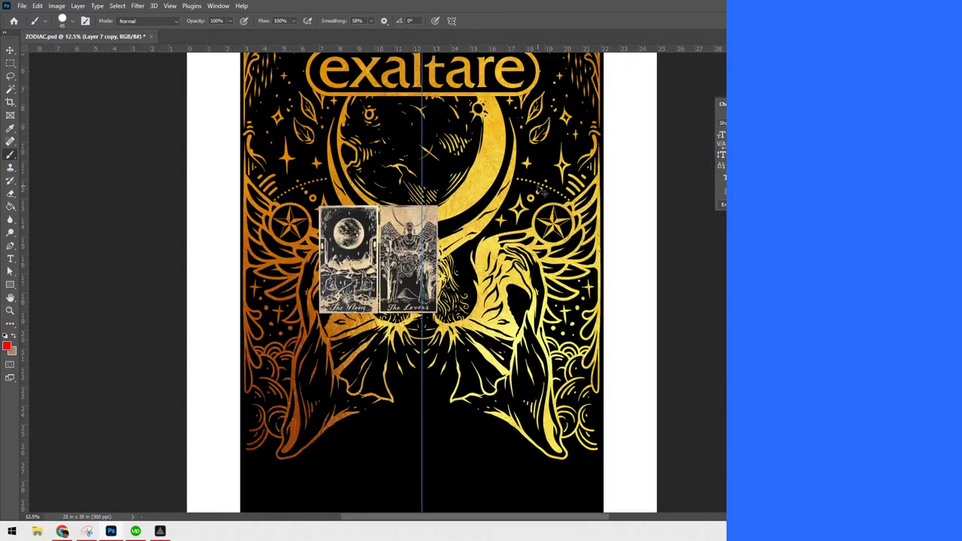
Move the tarot card reference image off the figure's face onto the left part of the moon
key(v)
drag(411, 210, 369, 101)
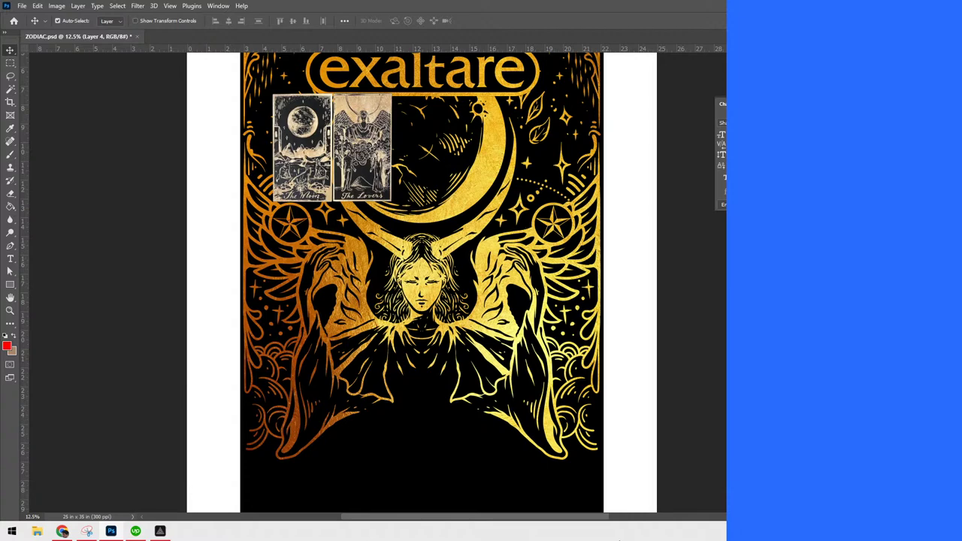
key(ctrl+plus)
key(ctrl+plus)
drag(676, 440, 656, 142)
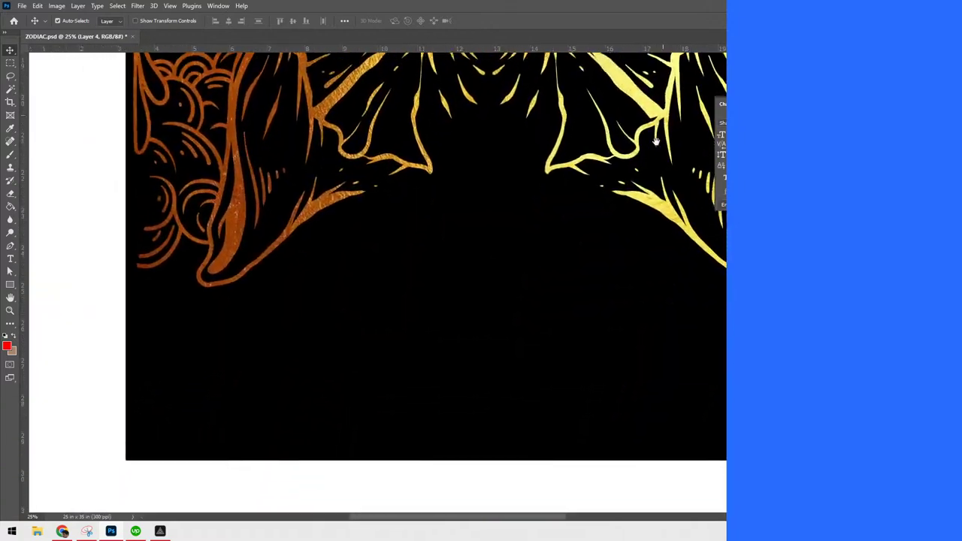
key(ctrl+minus)
key(ctrl+minus)
key(ctrl+plus)
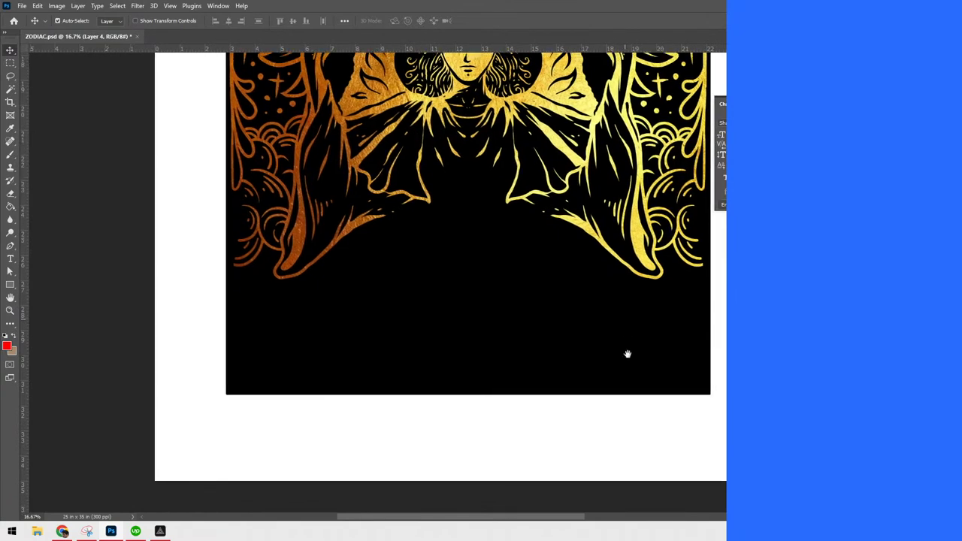
scroll(627, 339, up, 2)
Select the Layer 7 copy 2 layer and brush a mirrored peak outline below the collar, with its apex on the symmetry axis
key(b)
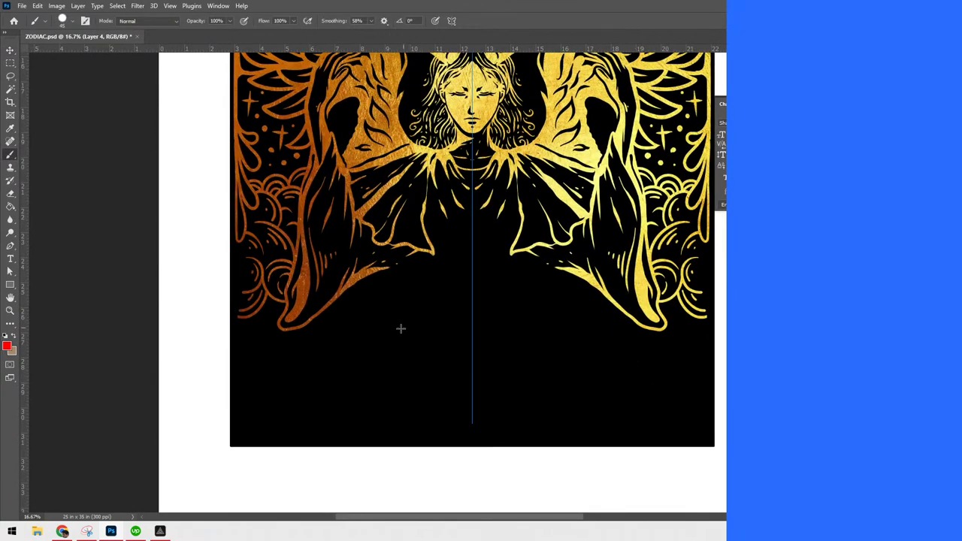
key(alt+bracketright)
key(ctrl+comma)
key(ctrl+comma)
key(alt+shift+bracketright)
key(alt+period)
drag(354, 341, 472, 249)
key(ctrl+z)
drag(351, 341, 472, 248)
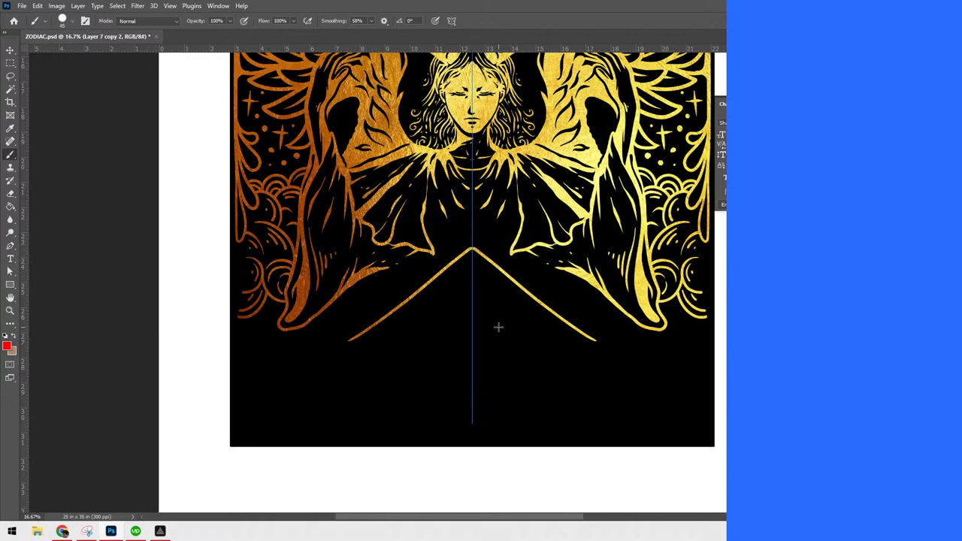
Turn symmetry off and rework the mountain's right slope into a lower second peak with an inner ridge descending to the left
click(452, 20)
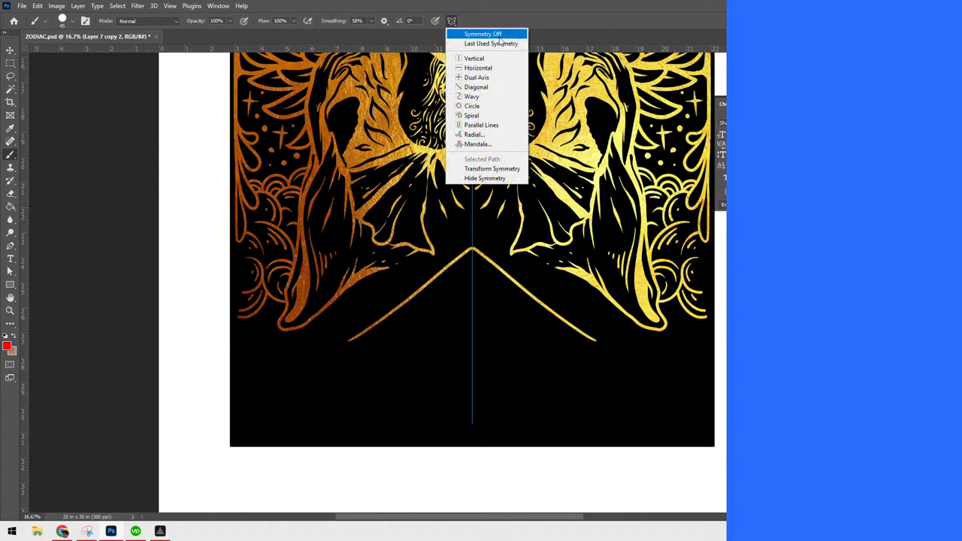
click(481, 31)
key(ctrl+plus)
drag(659, 406, 611, 442)
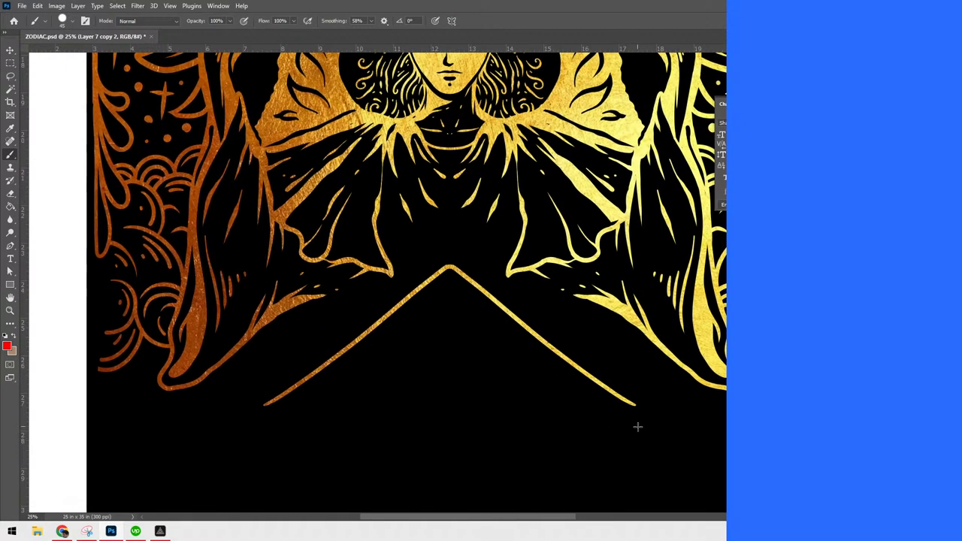
click(493, 301)
drag(509, 322, 507, 309)
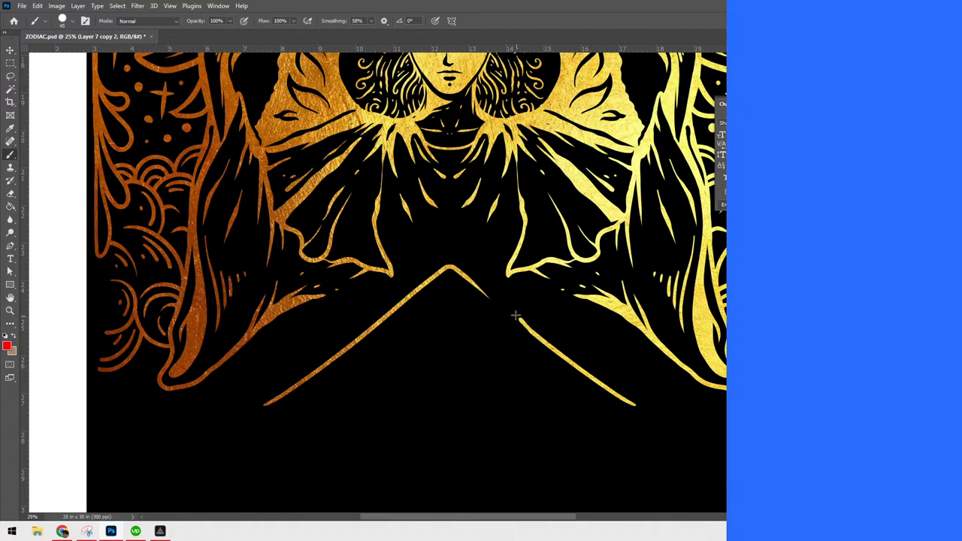
drag(514, 315, 469, 359)
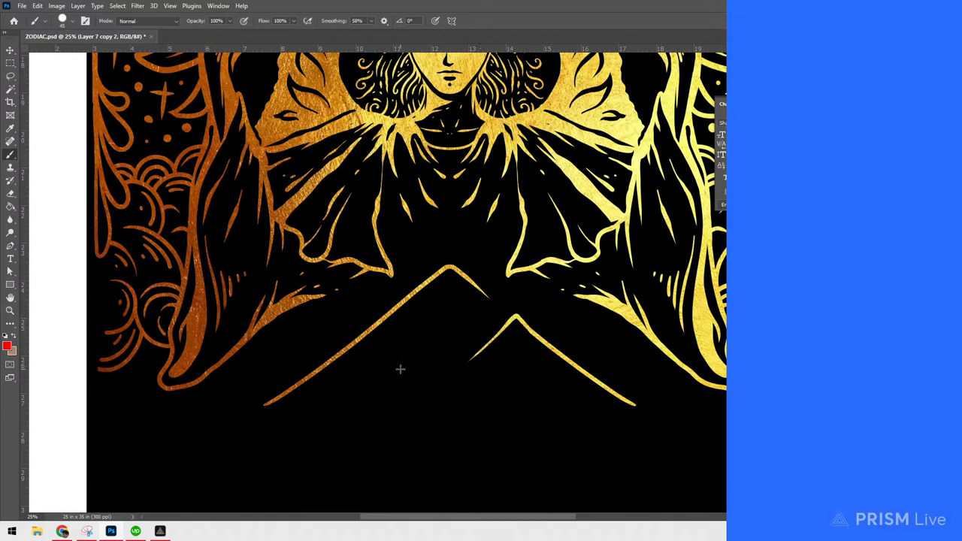
drag(450, 265, 516, 322)
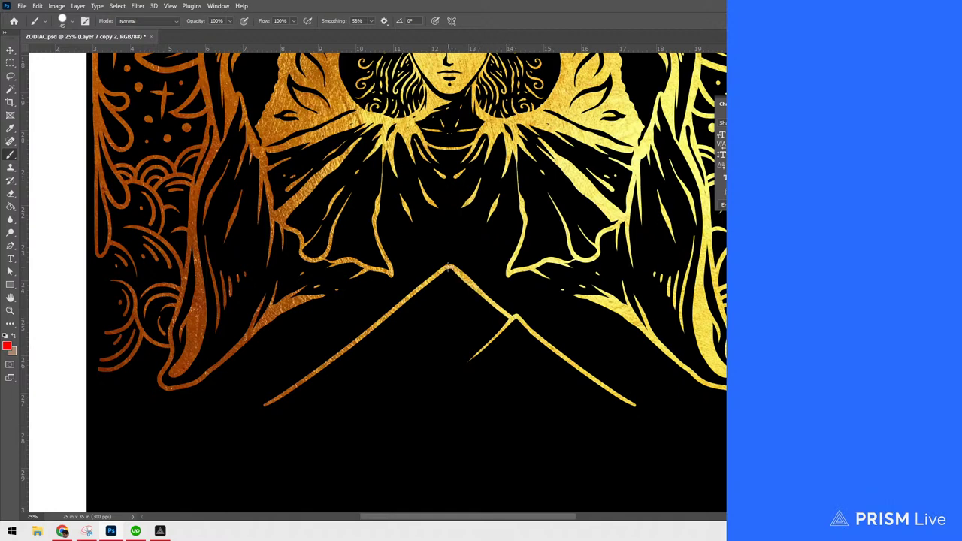
Brush a solid, pointed shadow facet from the main apex down to the second peak's inner ridge
drag(449, 270, 469, 362)
mouse_move(452, 269)
mouse_down()
mouse_move(476, 334)
mouse_move(488, 339)
mouse_move(513, 311)
mouse_up()
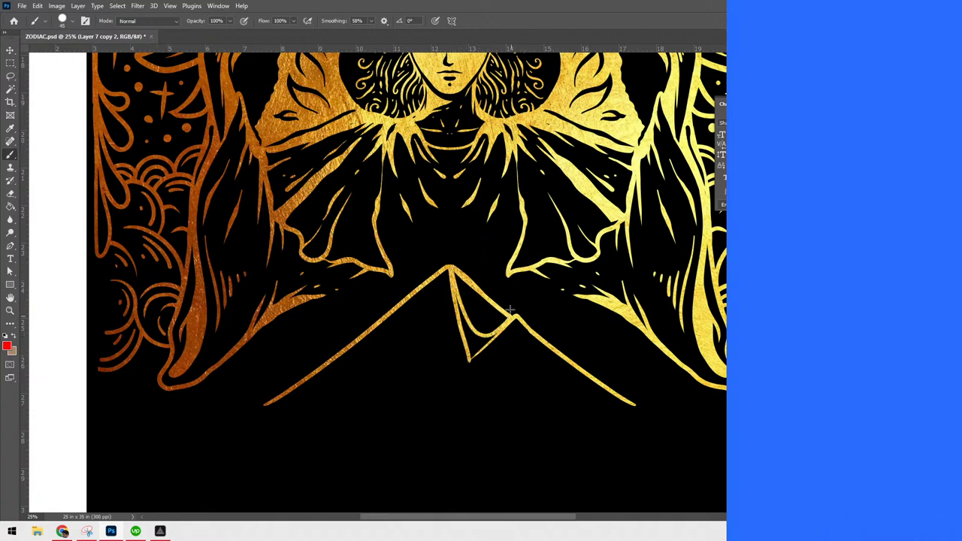
mouse_move(451, 290)
mouse_down()
mouse_move(469, 361)
mouse_move(496, 330)
mouse_move(472, 336)
mouse_move(487, 343)
mouse_move(472, 341)
mouse_move(472, 358)
mouse_move(461, 322)
mouse_move(475, 350)
mouse_up()
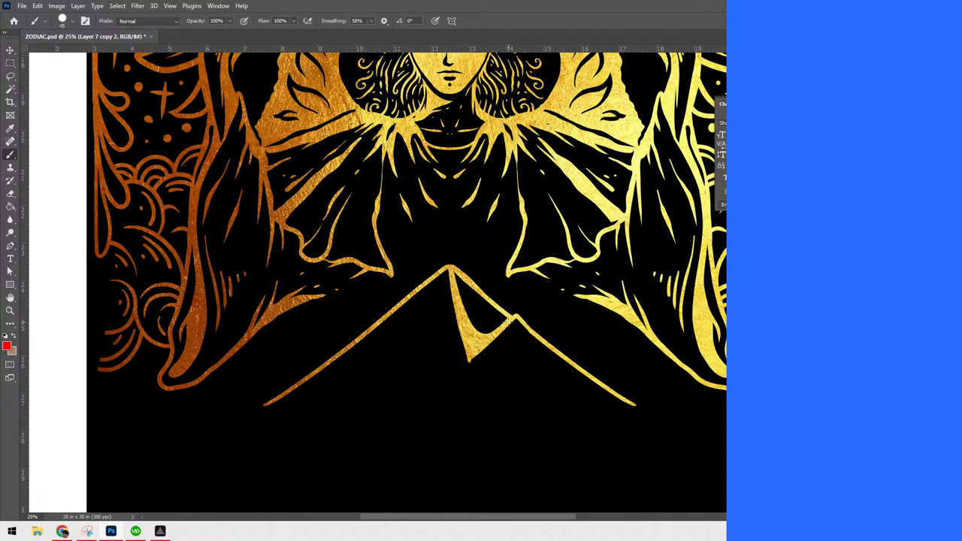
drag(512, 319, 469, 361)
drag(448, 280, 479, 384)
drag(464, 348, 483, 397)
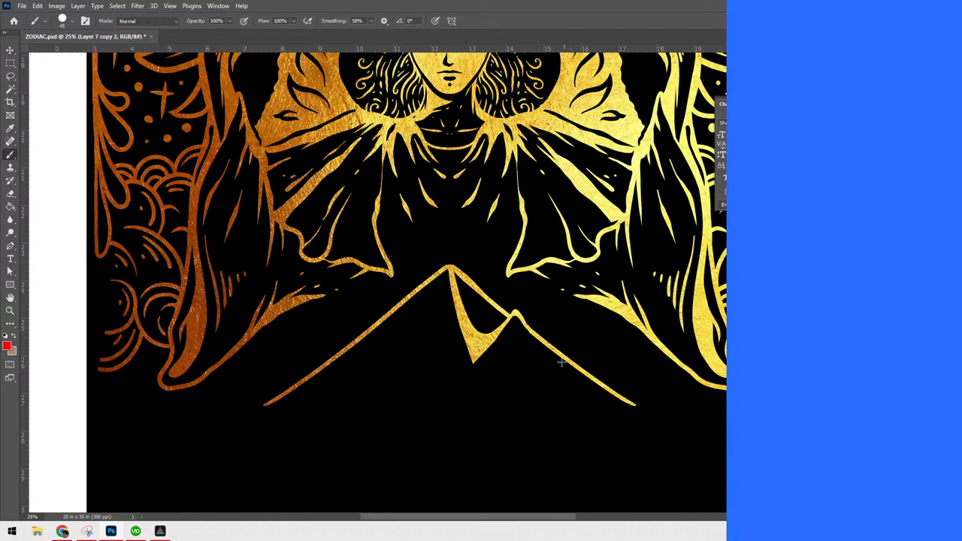
Sharpen the second peak's tip and add tapering ridge strokes down its right slope
drag(515, 314, 542, 364)
mouse_move(516, 314)
mouse_down()
mouse_move(559, 357)
mouse_move(563, 386)
mouse_move(580, 399)
mouse_up()
mouse_move(518, 318)
mouse_down()
mouse_move(577, 383)
mouse_move(557, 364)
mouse_move(622, 401)
mouse_up()
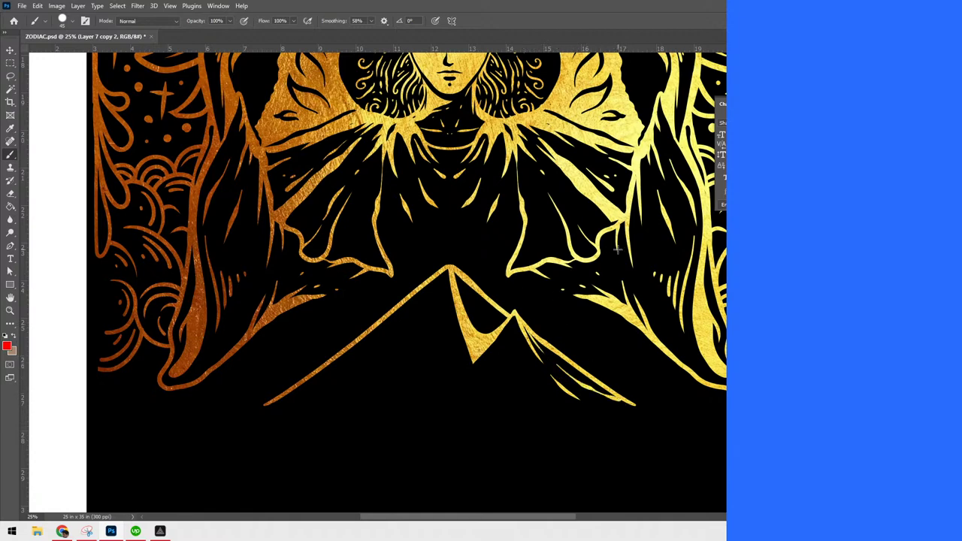
Crosshatch the area between the solid shadow facet and the main peak's right slope with thin crossing strokes
drag(457, 272, 490, 333)
drag(462, 279, 499, 331)
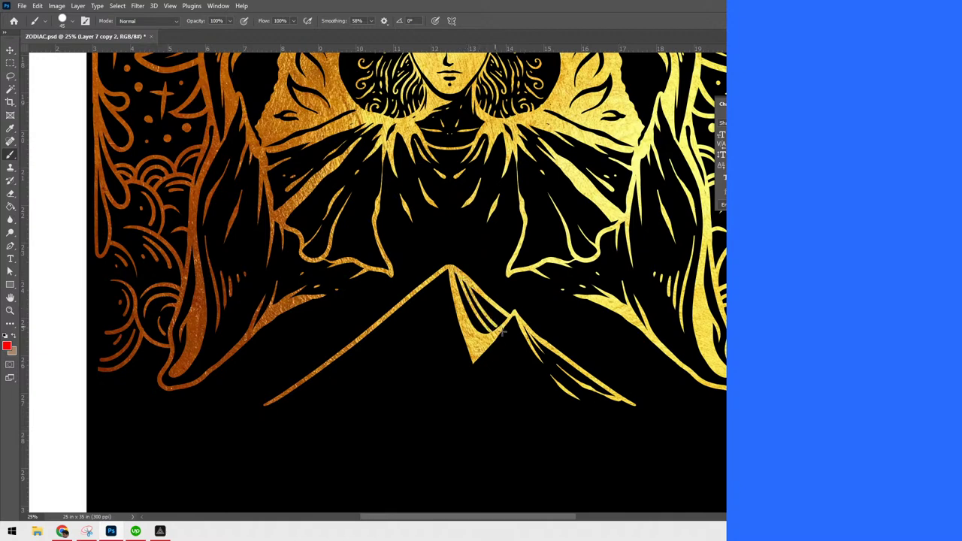
drag(472, 288, 508, 329)
drag(505, 312, 475, 333)
drag(493, 302, 469, 335)
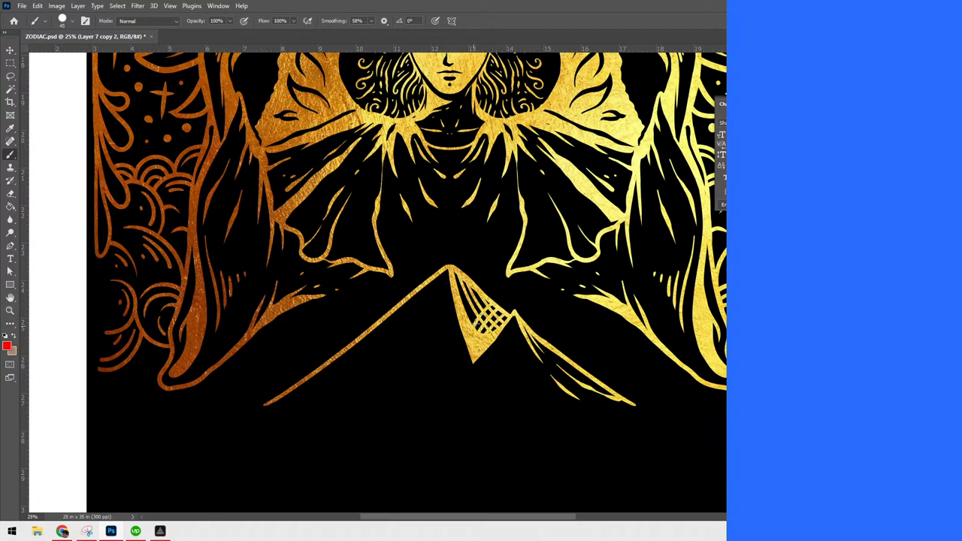
drag(477, 289, 460, 321)
drag(473, 291, 460, 299)
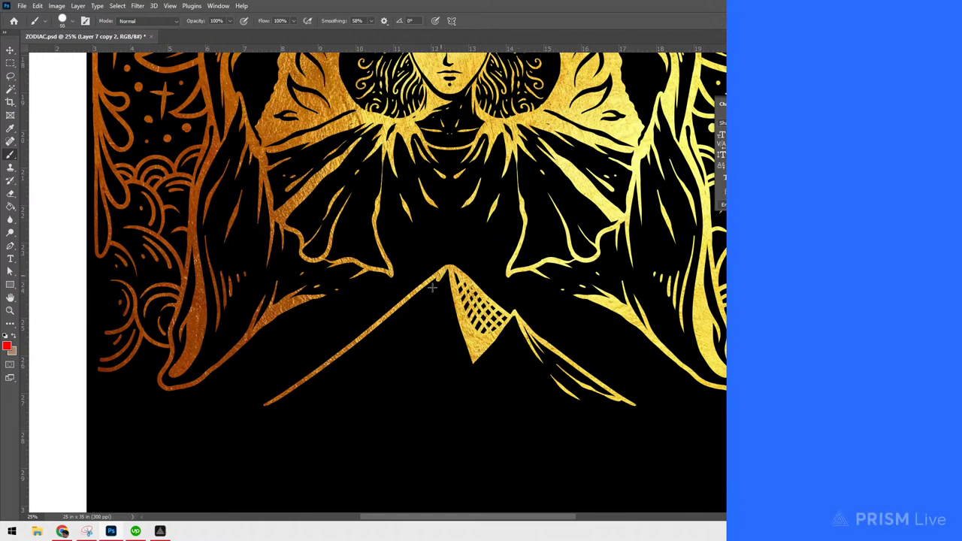
Add jagged ridge lines to the mountain's left face and centre, plus short broken strokes around the second peak's base
drag(297, 387, 376, 352)
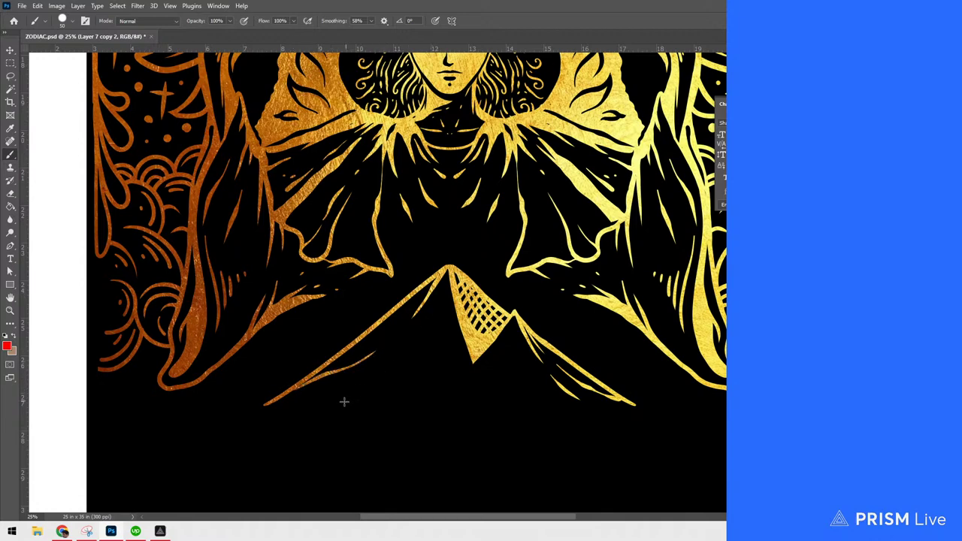
mouse_move(339, 413)
mouse_down()
mouse_move(382, 372)
mouse_move(433, 340)
mouse_move(445, 404)
mouse_up()
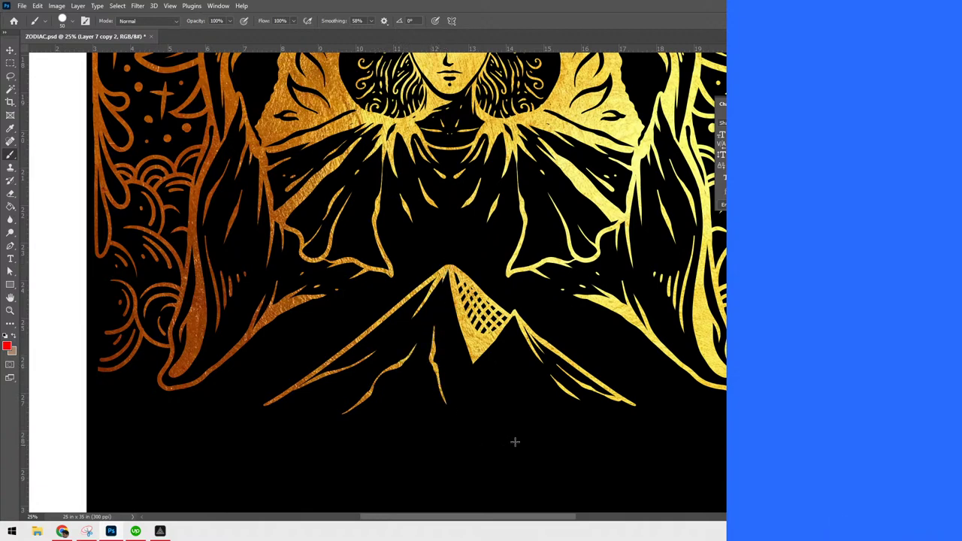
mouse_move(513, 320)
mouse_down()
mouse_move(506, 343)
mouse_move(465, 374)
mouse_up()
drag(445, 394, 411, 425)
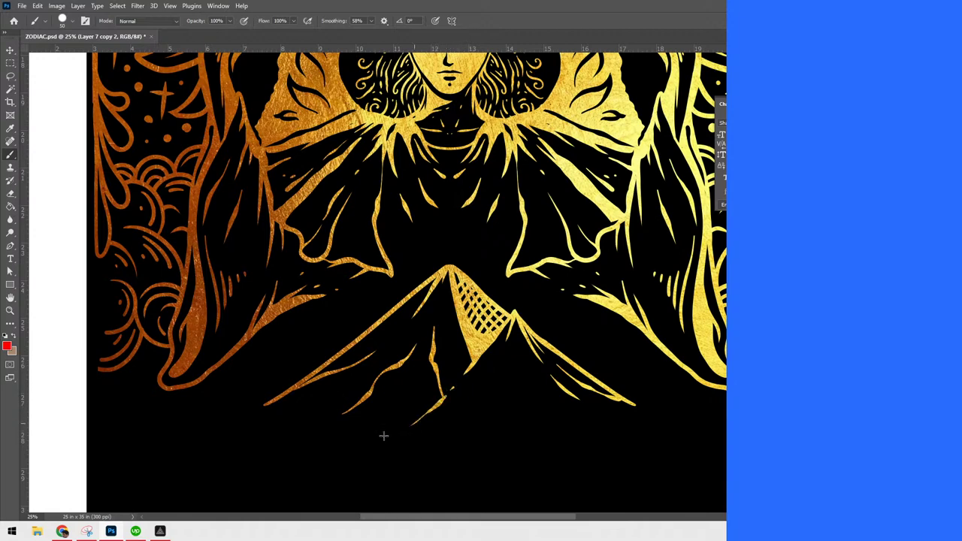
click(517, 359)
drag(532, 374, 585, 420)
mouse_move(417, 422)
mouse_down()
mouse_move(475, 404)
mouse_move(497, 374)
mouse_up()
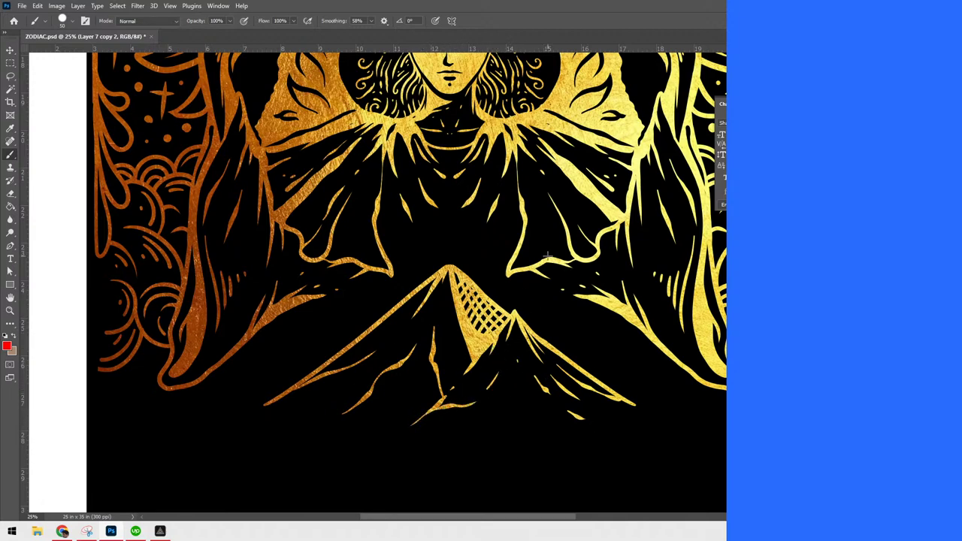
Examine the new mountain within the whole poster and close up
key(ctrl+minus)
key(ctrl+minus)
key(ctrl+minus)
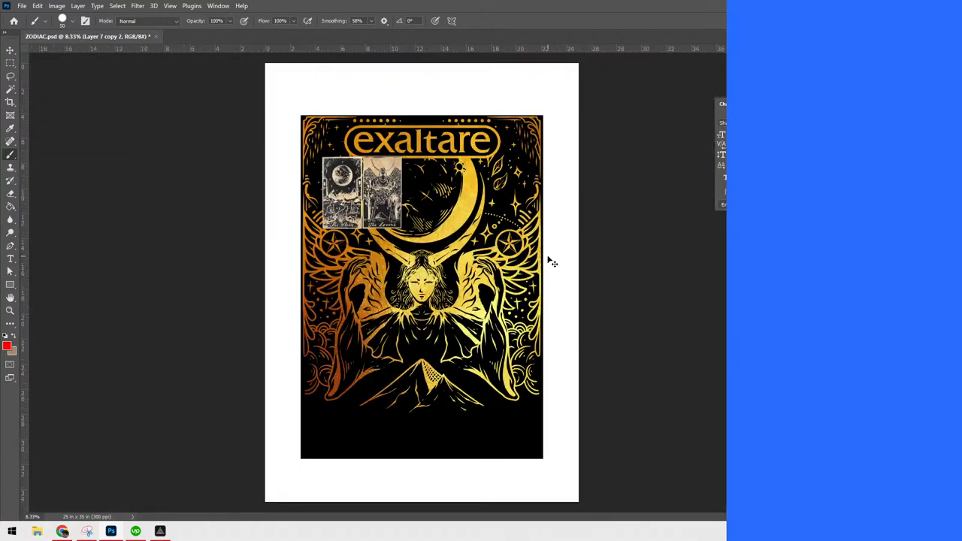
key(ctrl+plus)
key(ctrl+plus)
key(ctrl+plus)
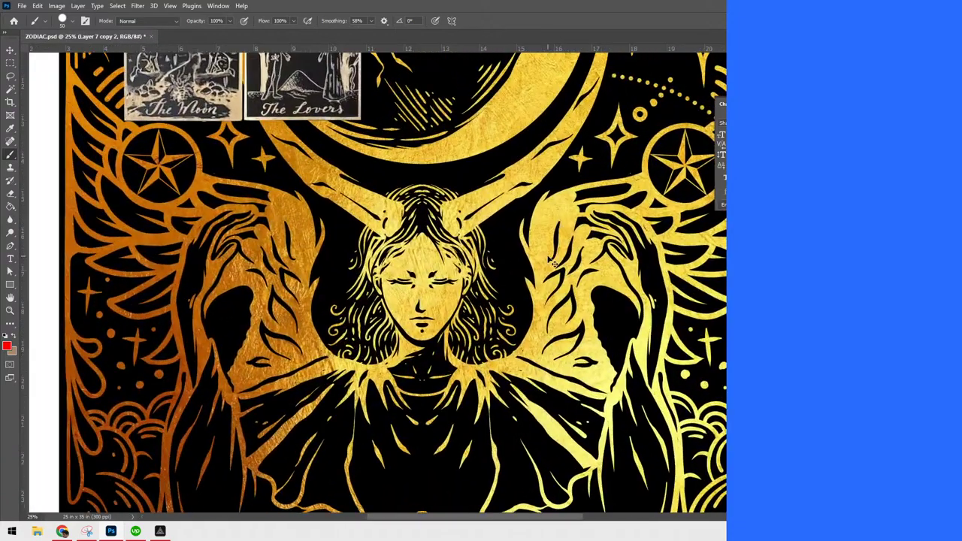
key(ctrl+minus)
key(ctrl+minus)
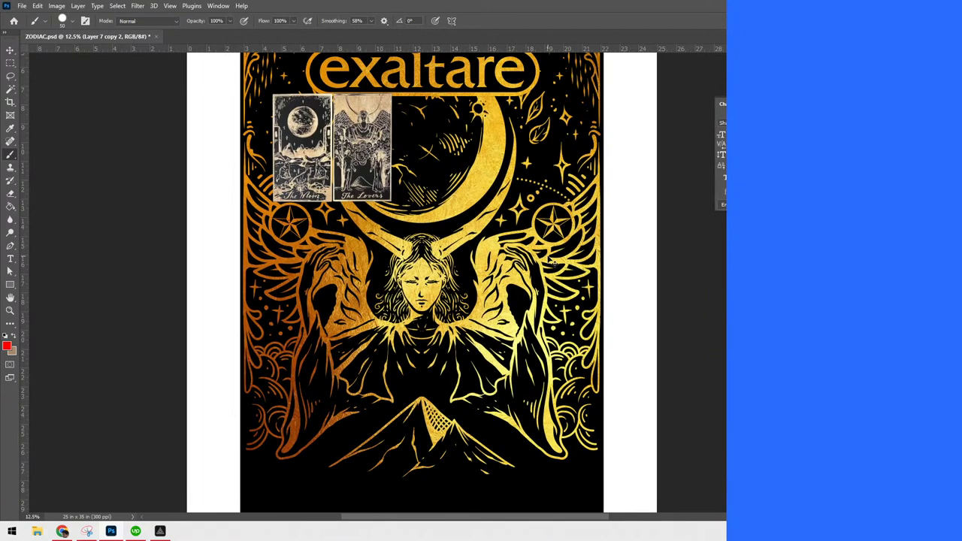
key(ctrl+plus)
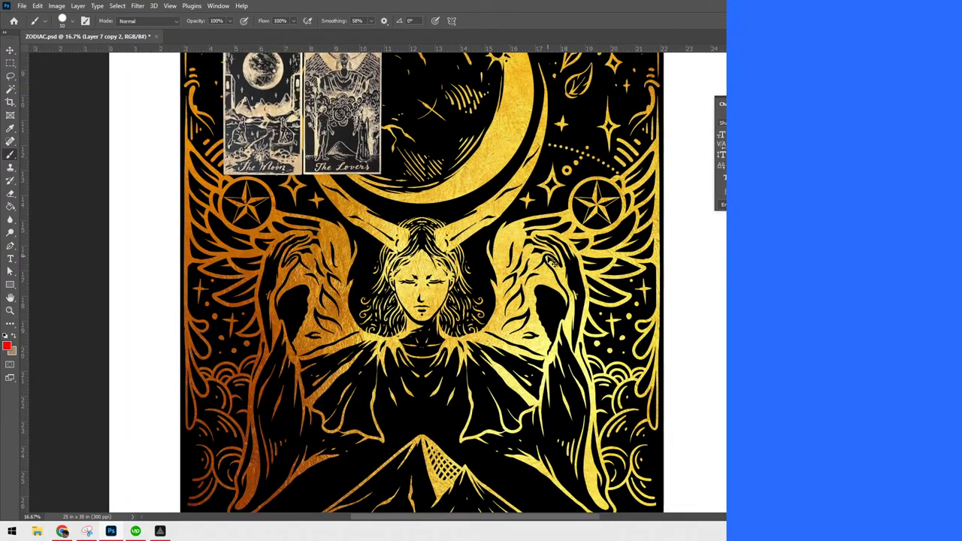
key(ctrl+minus)
key(ctrl+minus)
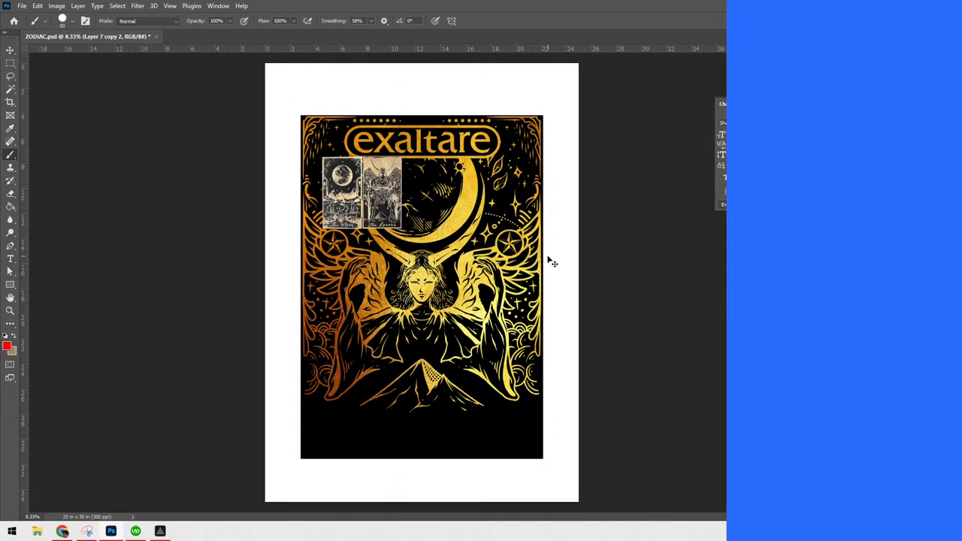
key(ctrl+plus)
key(ctrl+plus)
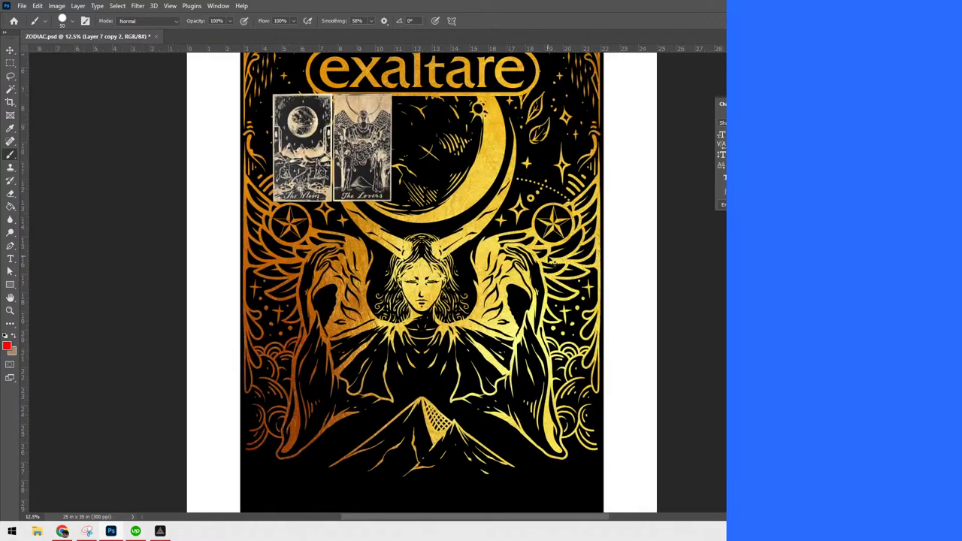
Turn on vertical symmetry and brush a mirrored border down the poster's lower sides and around the bottom corners at brush size 80
scroll(549, 253, down, 5)
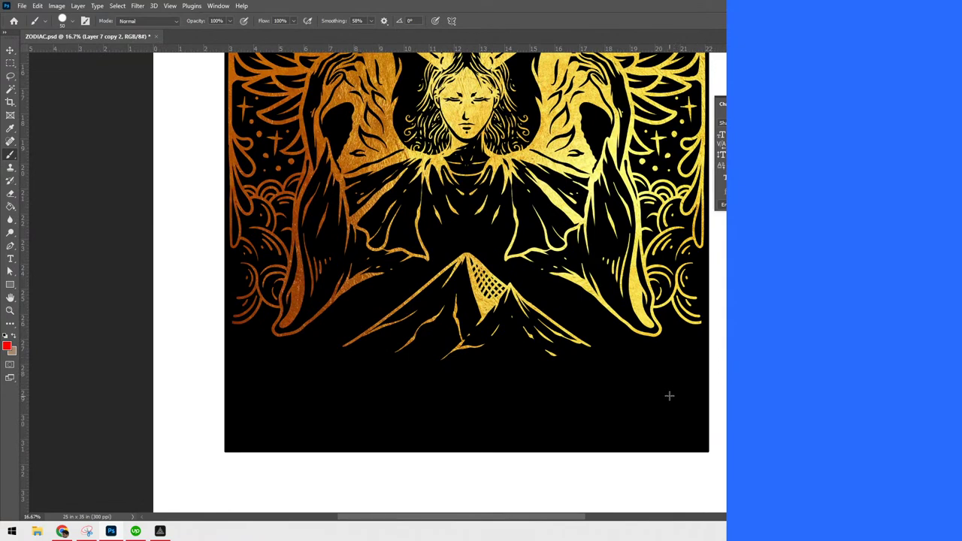
key(bracketright)
key(bracketright)
drag(704, 309, 699, 432)
key(ctrl+z)
click(451, 20)
click(474, 57)
key(Return)
mouse_move(233, 313)
mouse_down()
mouse_move(234, 451)
mouse_move(346, 442)
mouse_up()
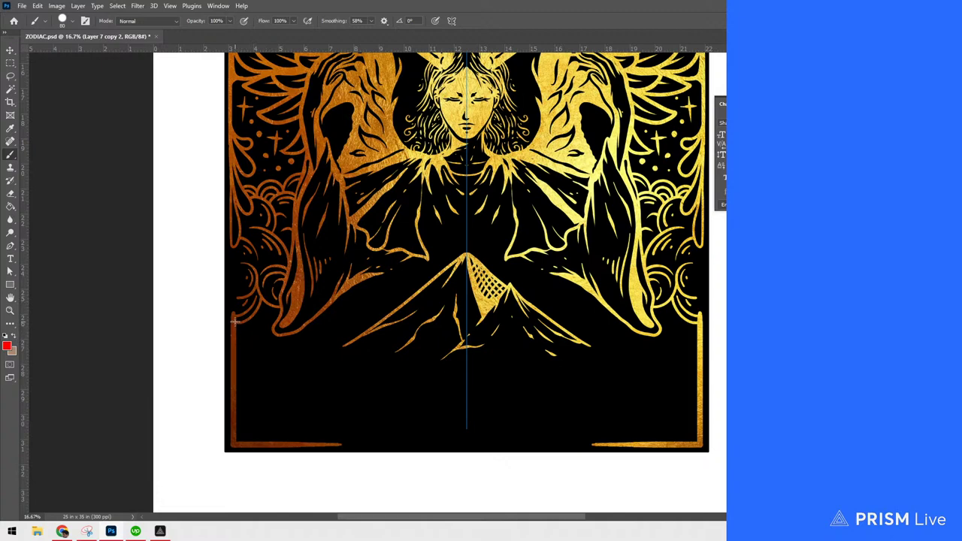
Brush mirrored curves and a small ring inside the bottom corners of the border at brush size 60
drag(238, 341, 247, 359)
key(ctrl+z)
drag(236, 344, 260, 444)
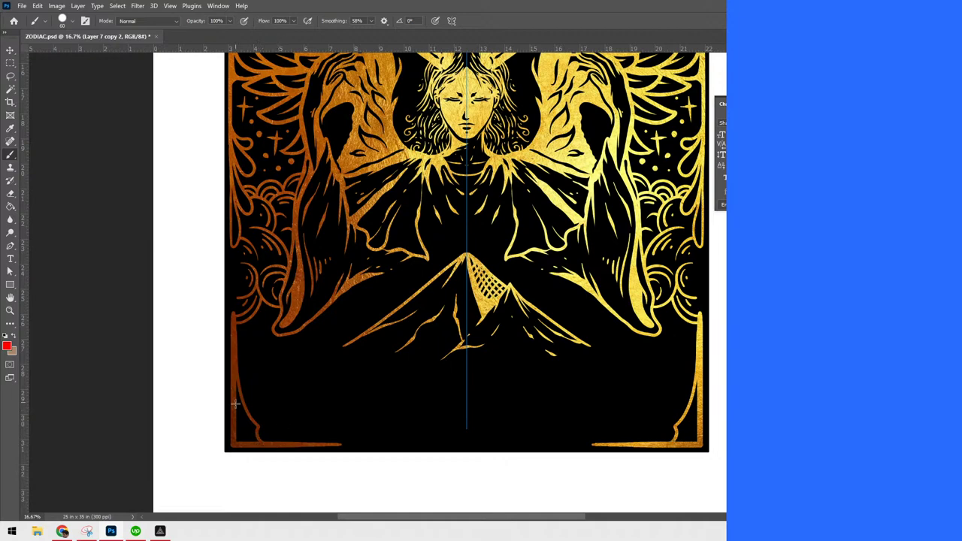
mouse_move(235, 384)
mouse_down()
mouse_move(251, 439)
mouse_move(273, 430)
mouse_move(263, 439)
mouse_up()
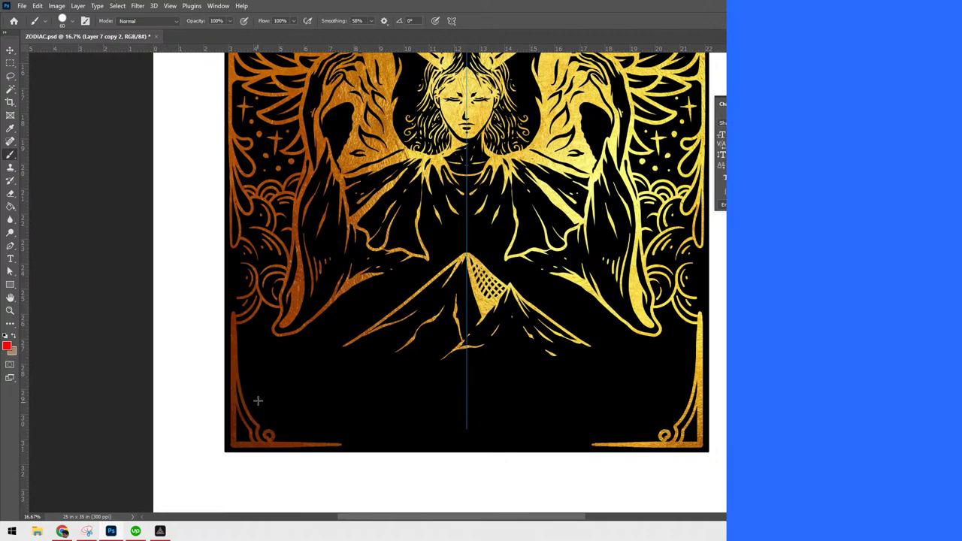
key(ctrl+z)
mouse_move(666, 437)
mouse_down()
mouse_move(658, 435)
mouse_move(667, 428)
mouse_up()
drag(240, 373, 267, 423)
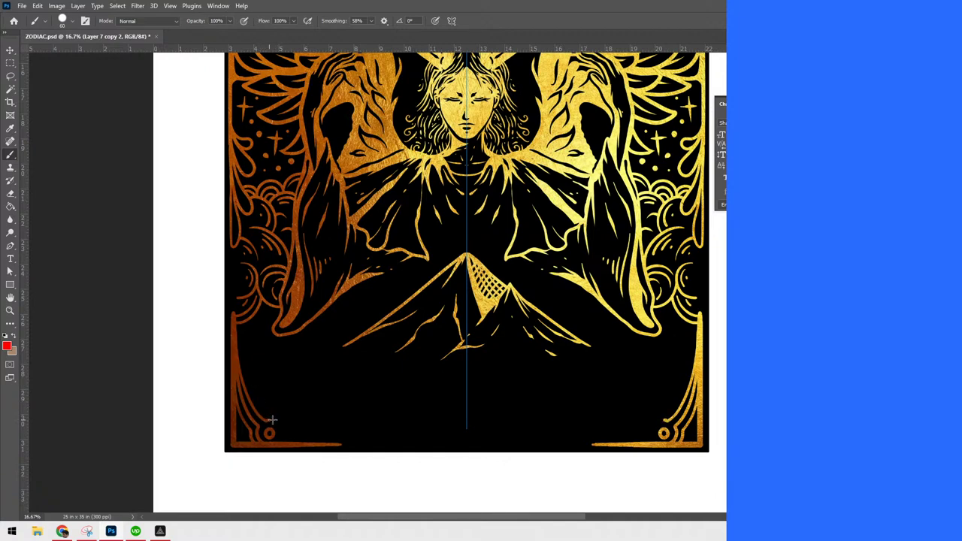
Arc a line around each corner ring and enclose the corner ornaments with a wavy, feather-like edge rising along the side borders
drag(281, 427, 281, 441)
drag(240, 375, 280, 415)
key(ctrl+z)
mouse_move(314, 444)
mouse_down()
mouse_move(294, 433)
mouse_move(287, 404)
mouse_up()
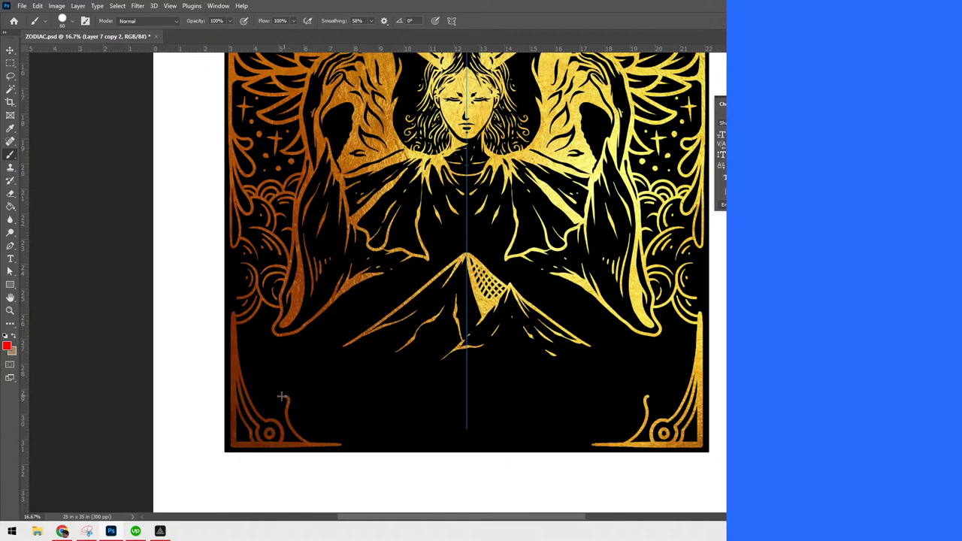
mouse_move(276, 393)
mouse_down()
mouse_move(301, 448)
mouse_move(259, 375)
mouse_move(255, 343)
mouse_move(249, 371)
mouse_move(267, 408)
mouse_up()
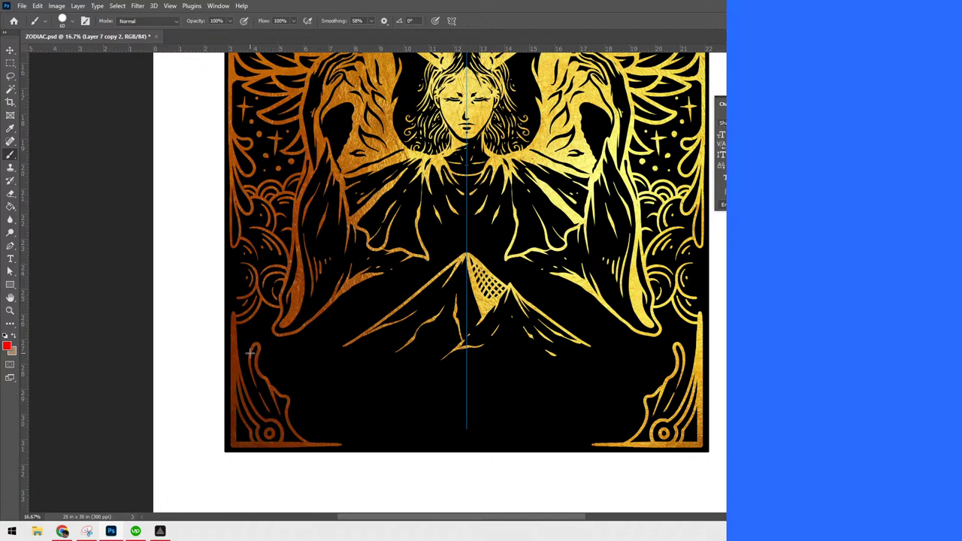
mouse_move(250, 351)
mouse_down()
mouse_move(238, 332)
mouse_move(232, 348)
mouse_move(269, 420)
mouse_move(263, 409)
mouse_up()
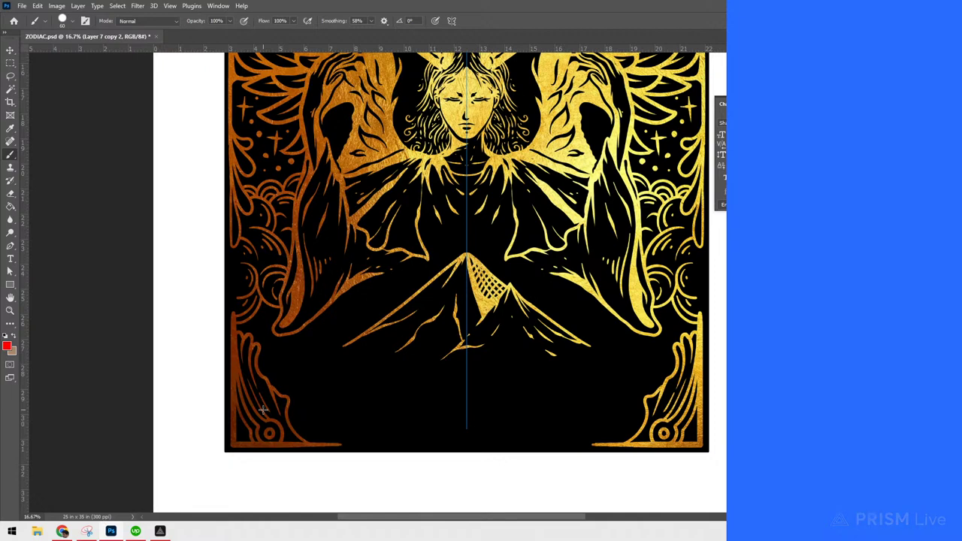
Taper the inner ends of the bottom border and scatter mirrored stars and dots above the corner ornaments
mouse_move(287, 408)
mouse_down()
mouse_move(319, 440)
mouse_move(354, 441)
mouse_up()
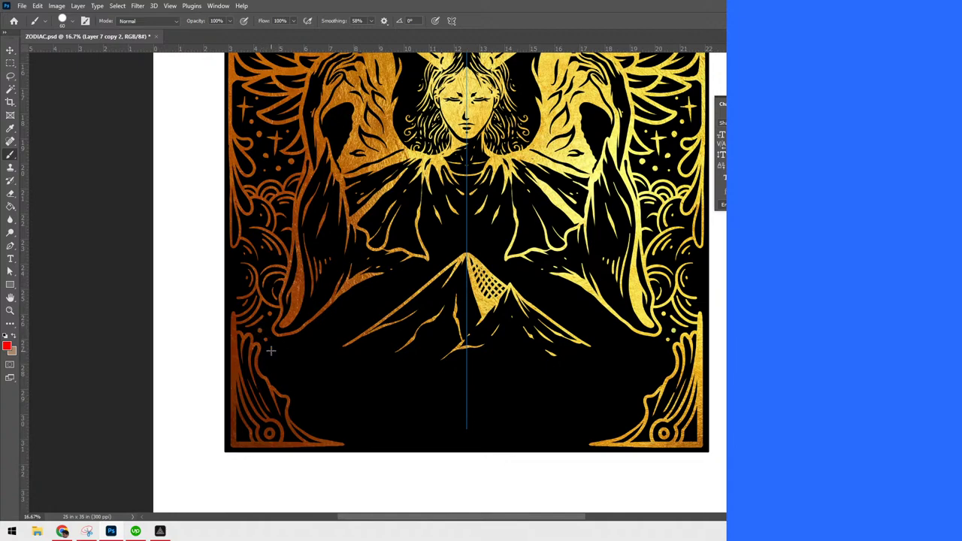
drag(263, 356, 271, 356)
drag(287, 371, 287, 378)
click(311, 331)
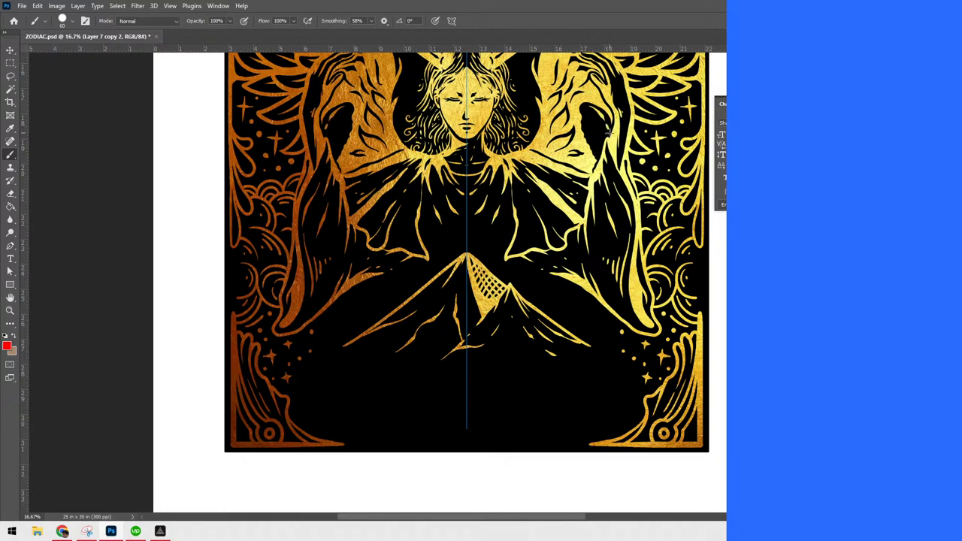
Add small mirrored marks inside the dark openings beside the arms and small ridges at the mountain's outer feet
click(587, 125)
click(591, 134)
drag(325, 331, 363, 323)
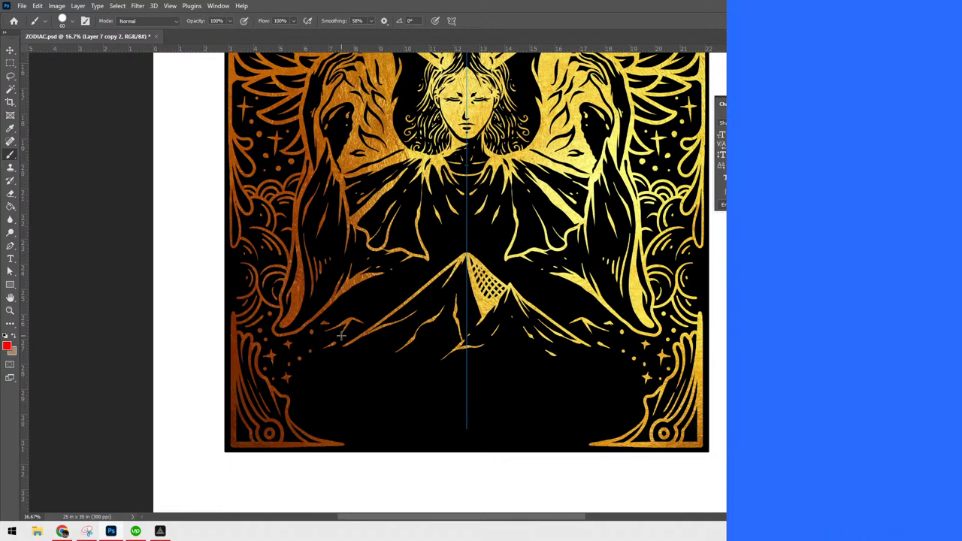
scroll(342, 336, down, 5)
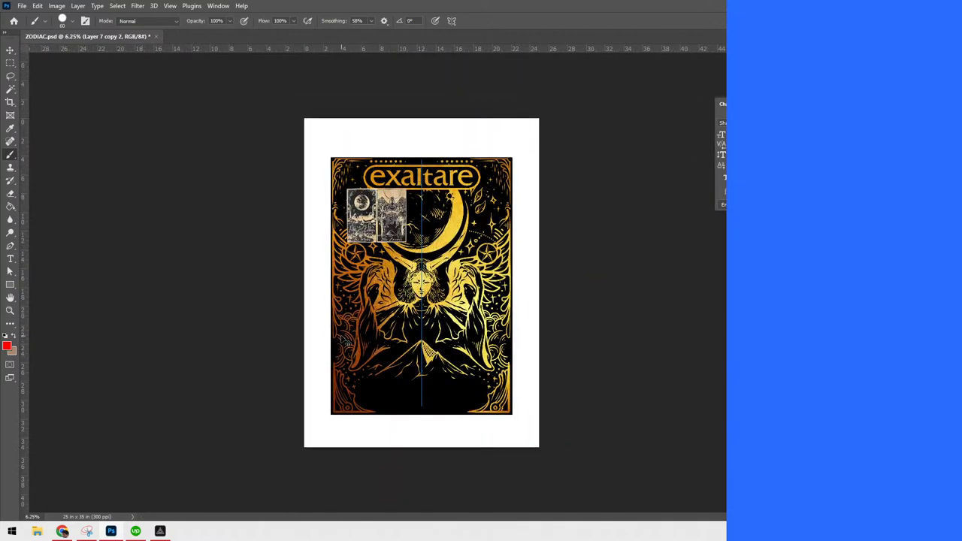
scroll(344, 338, up, 1)
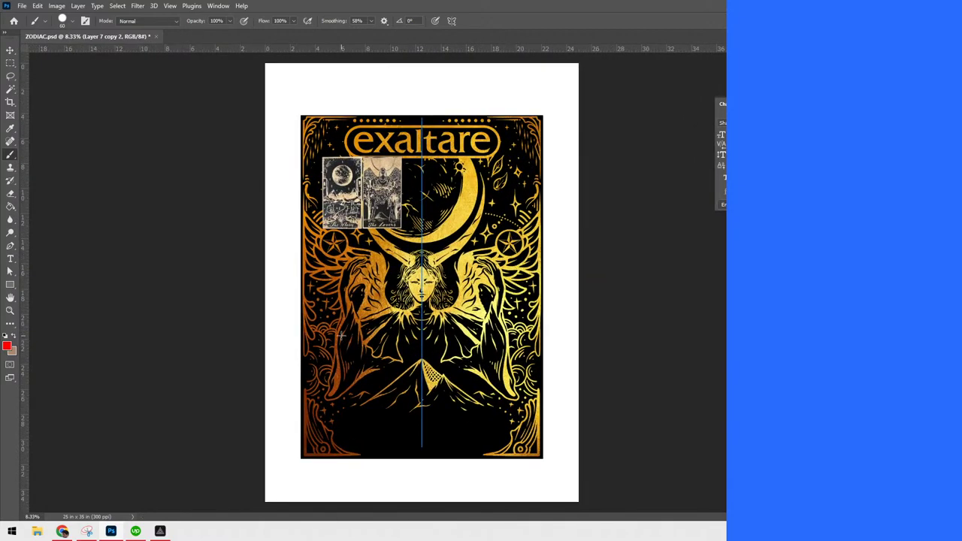
Try grouping the artwork layers and adding an orange 57 px stroke inside the poster's edge
key(ctrl+g)
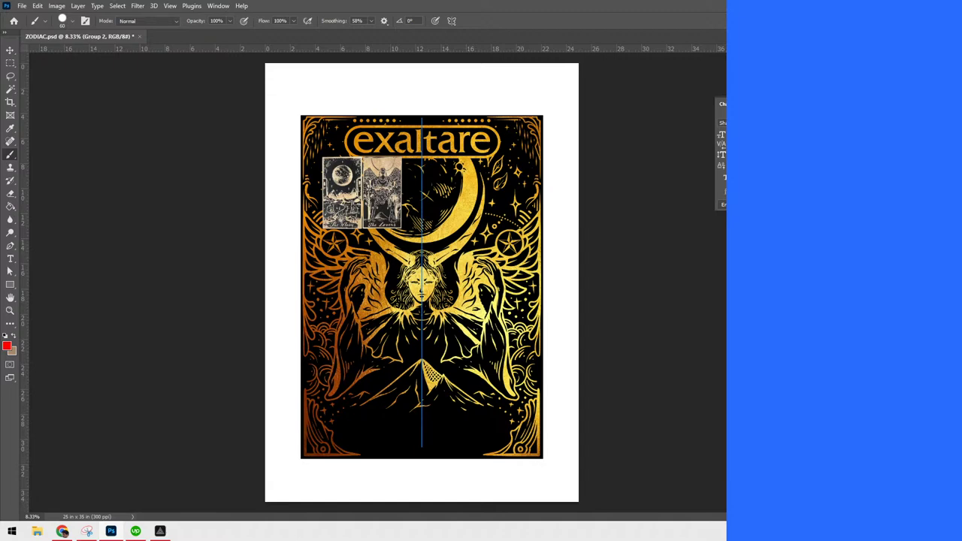
double_click(842, 376)
click(526, 186)
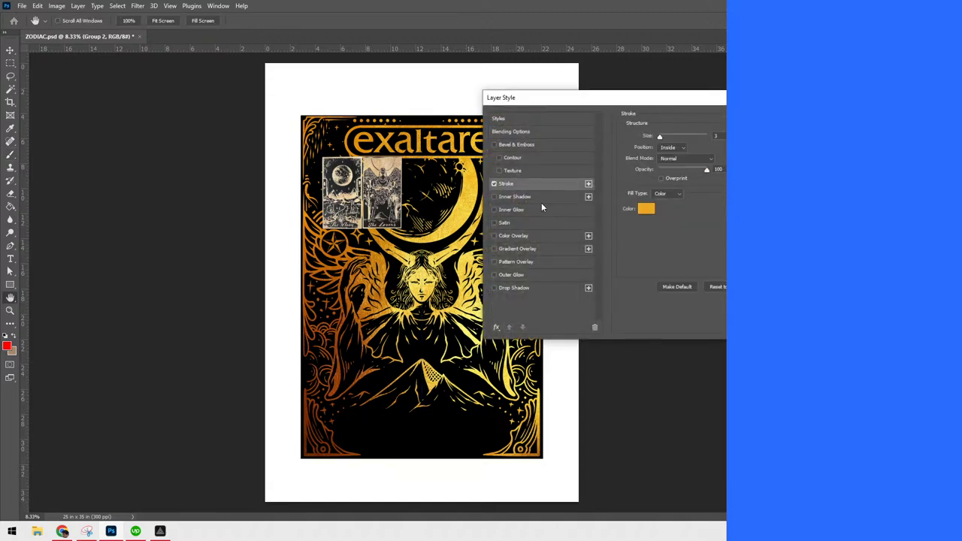
click(684, 148)
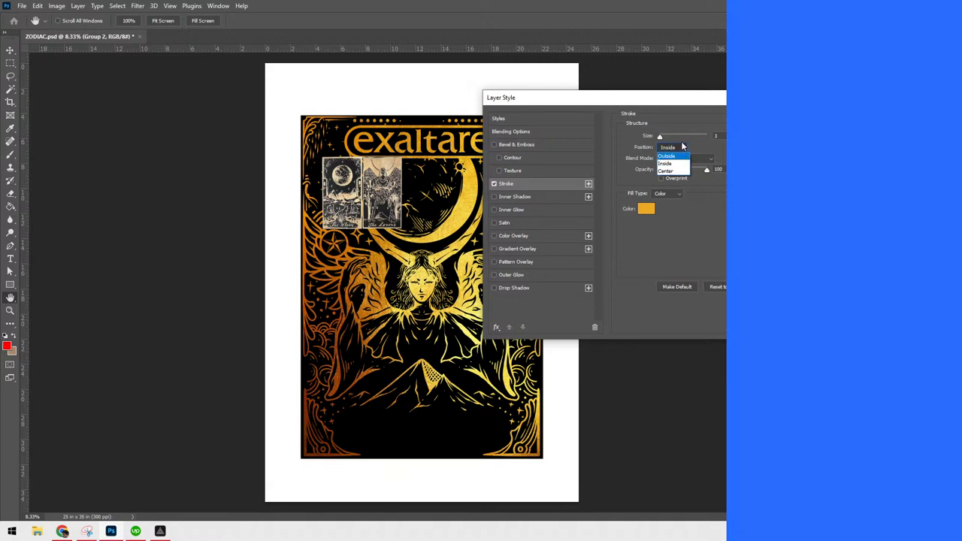
click(722, 136)
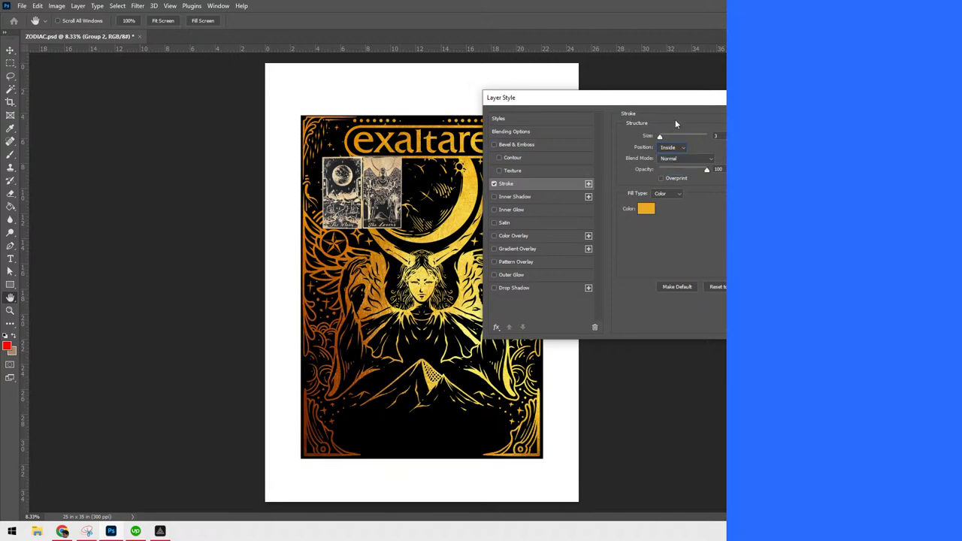
key(Up)
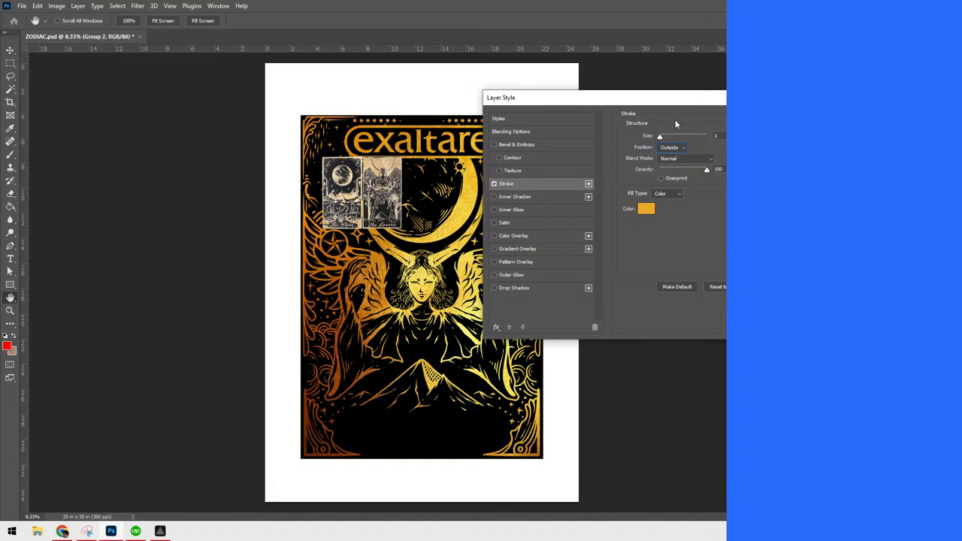
click(684, 148)
click(684, 162)
drag(670, 140, 672, 142)
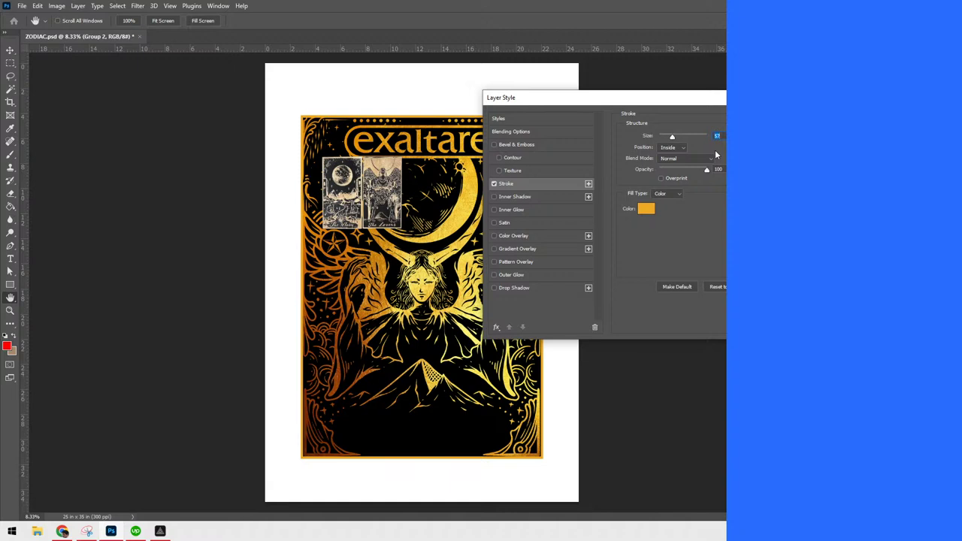
key(Return)
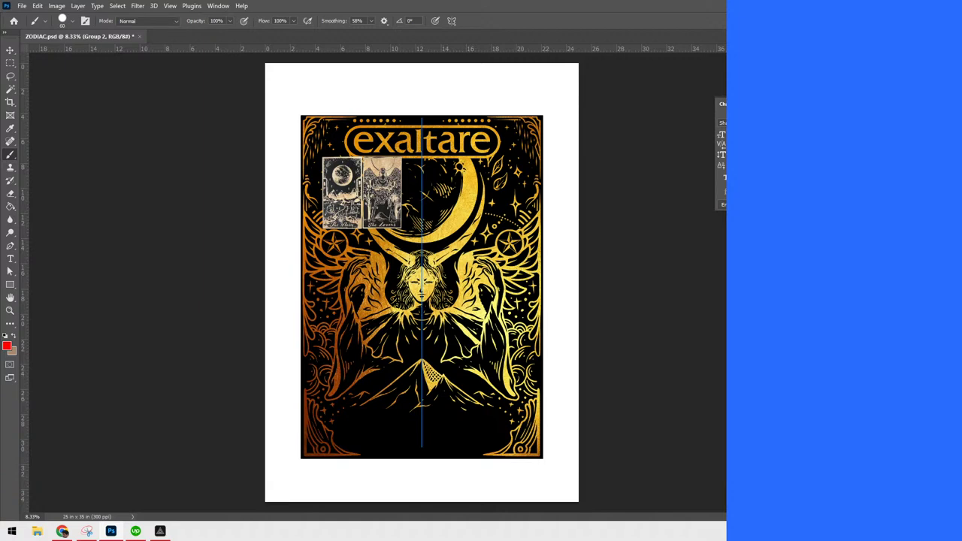
Nudge the exaltare title and the dots above it down slightly and group the selected layers
key(alt+[)
key(v)
key(ctrl+semicolon)
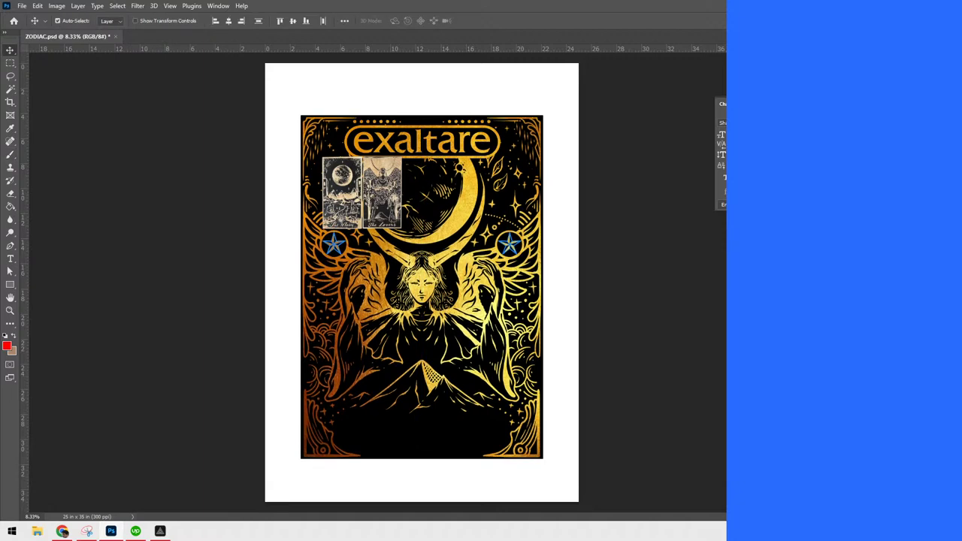
key(shift+Up)
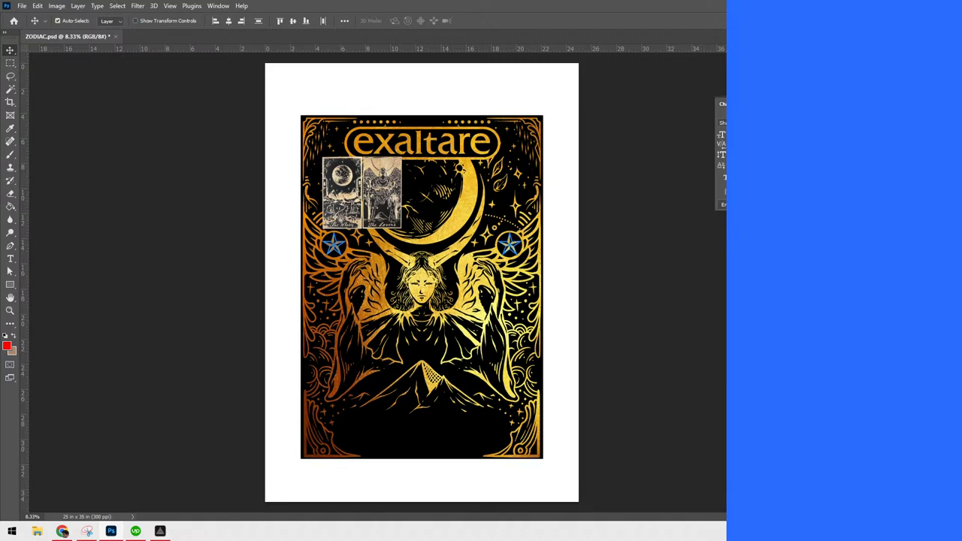
key(ctrl+g)
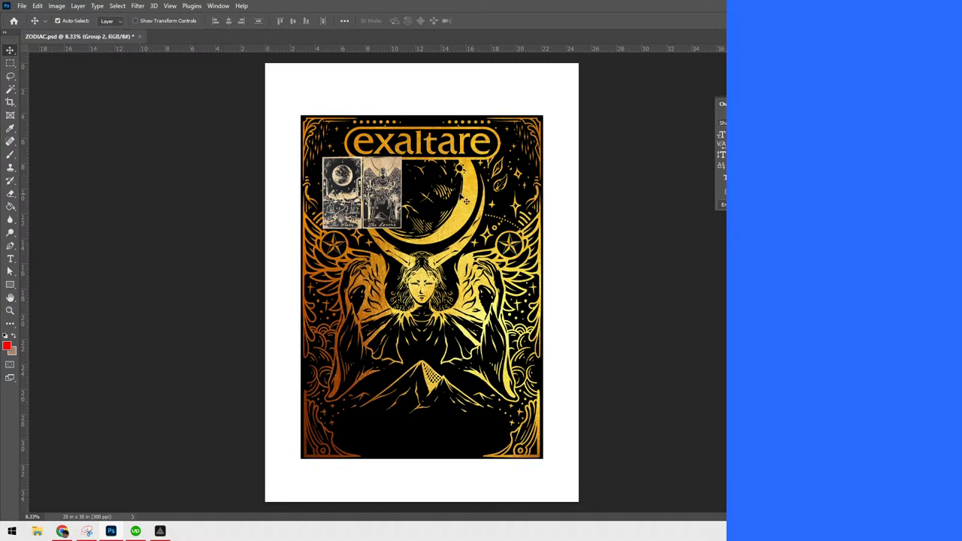
Move the tarot card reference image over the moon and hide its layer
drag(394, 196, 475, 219)
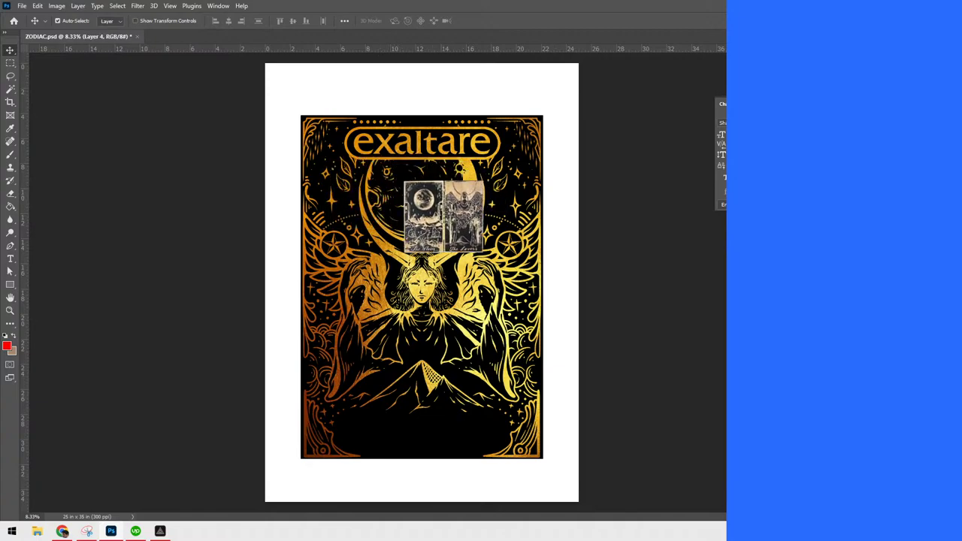
key(ctrl+comma)
Turn off the Brush tool's paint symmetry and make Layer 8 copy 3 active for editing the figure's face
key(ctrl+plus)
key(ctrl+plus)
key(ctrl+plus)
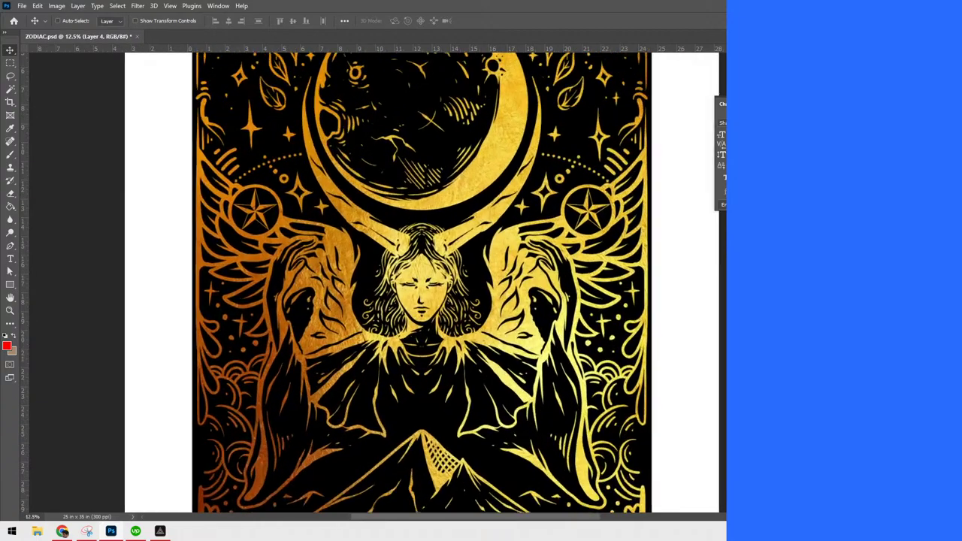
scroll(421, 278, up, 1)
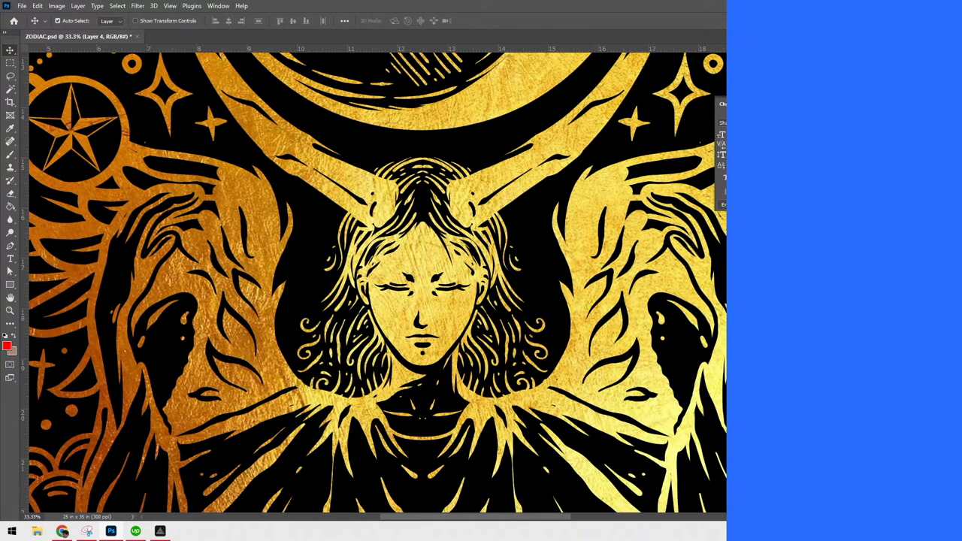
scroll(422, 270, up, 1)
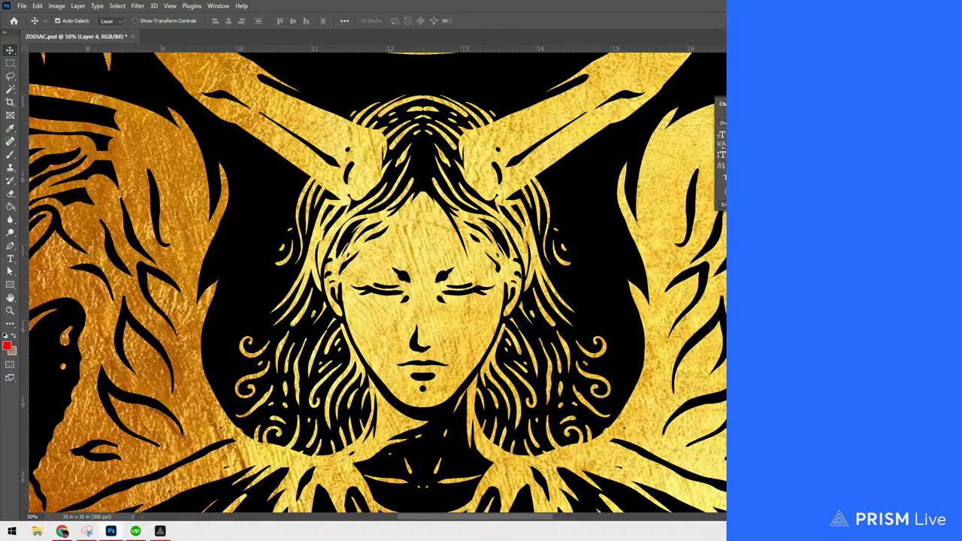
click(468, 325)
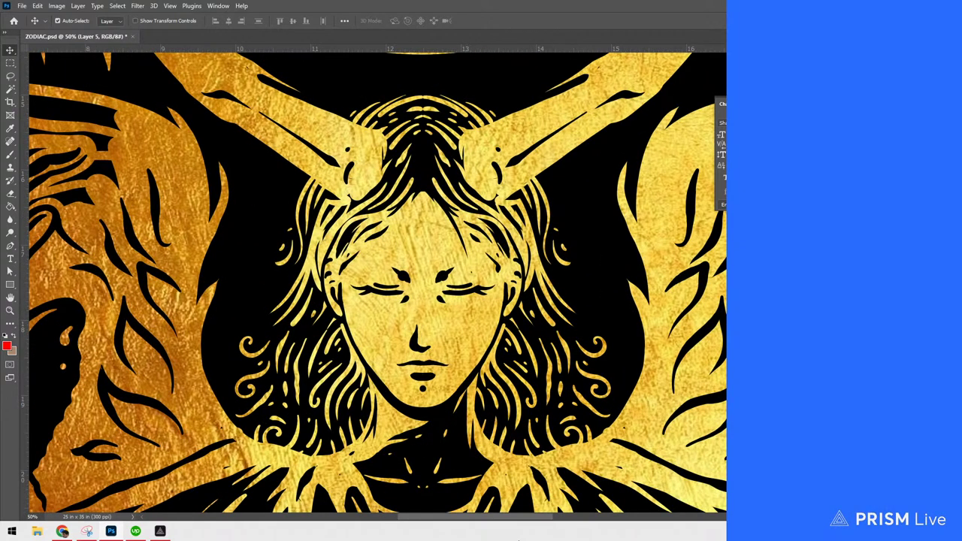
key(b)
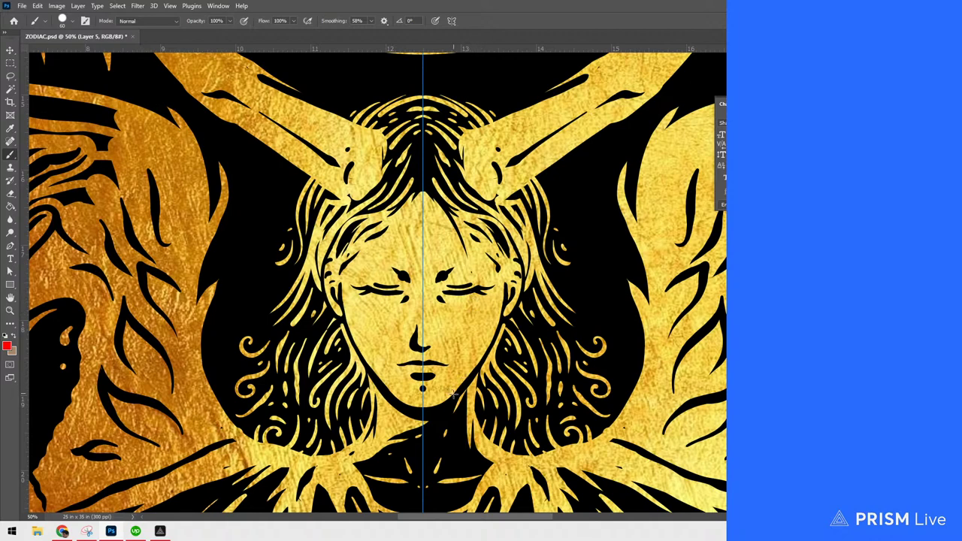
click(451, 20)
click(481, 33)
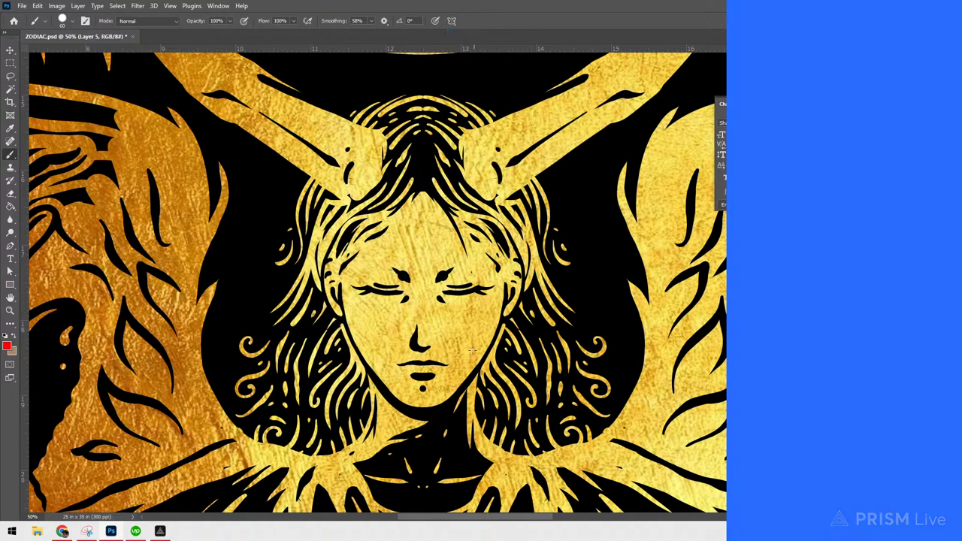
drag(447, 400, 451, 392)
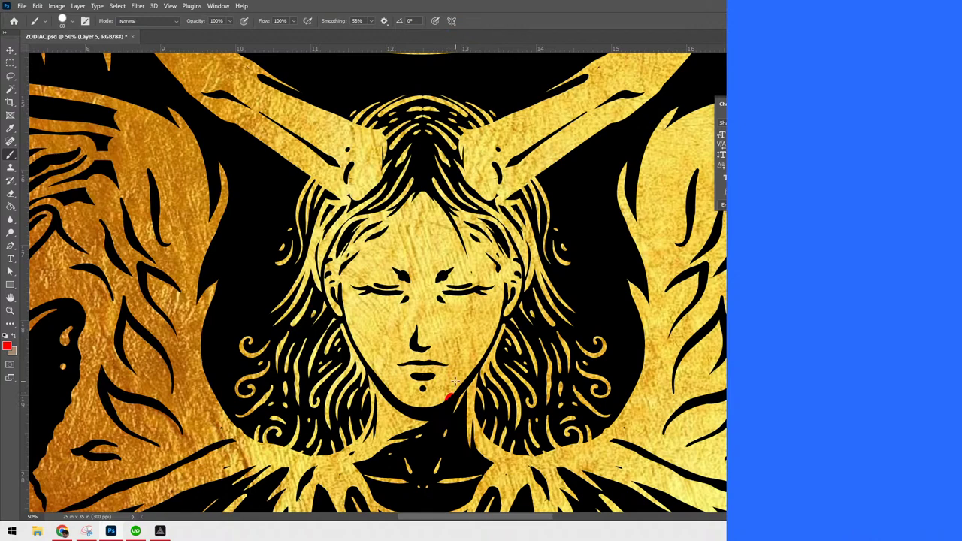
key(ctrl+z)
click(879, 375)
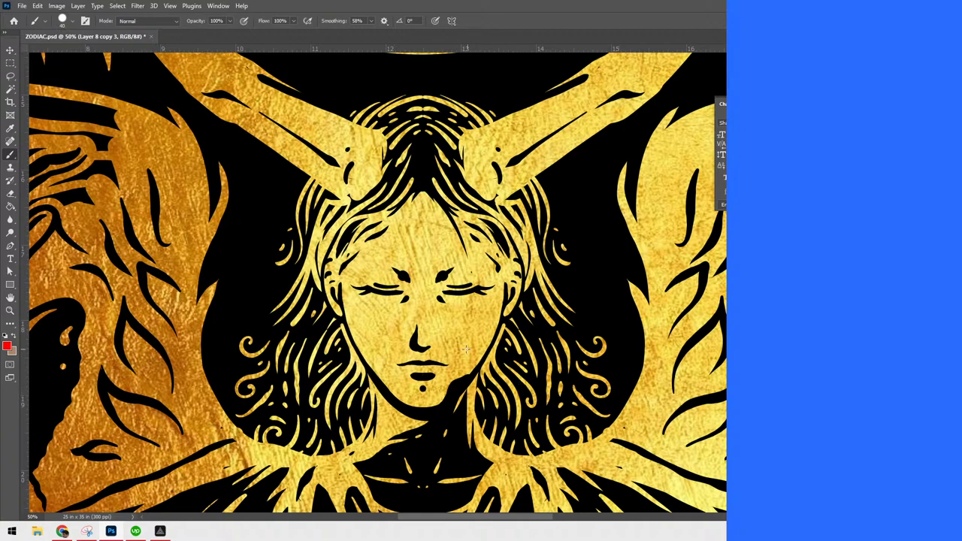
Try a size 40 brush shadow along one side of the face, from the chin up to the ear
key(Tab)
key(Tab)
mouse_move(446, 402)
mouse_down()
mouse_move(453, 378)
mouse_move(468, 374)
mouse_up()
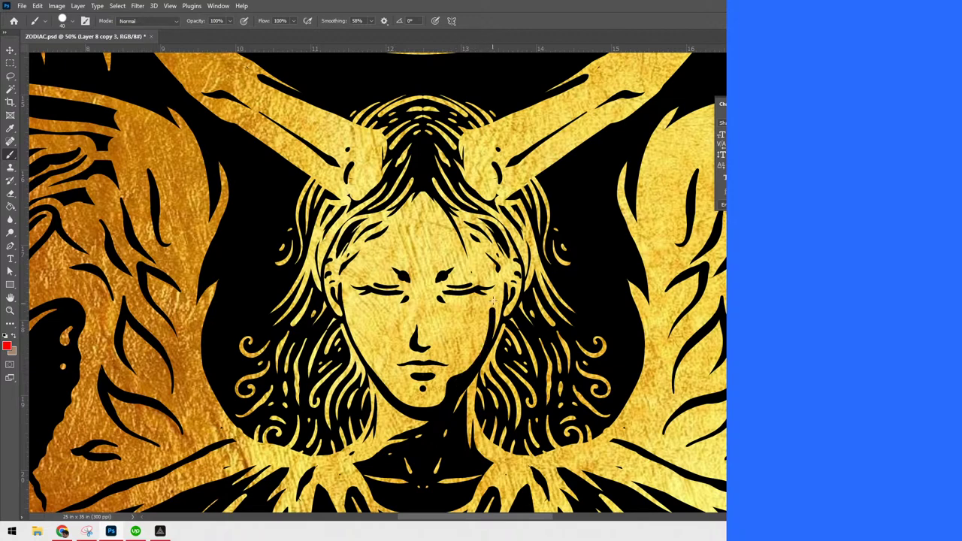
drag(505, 281, 489, 336)
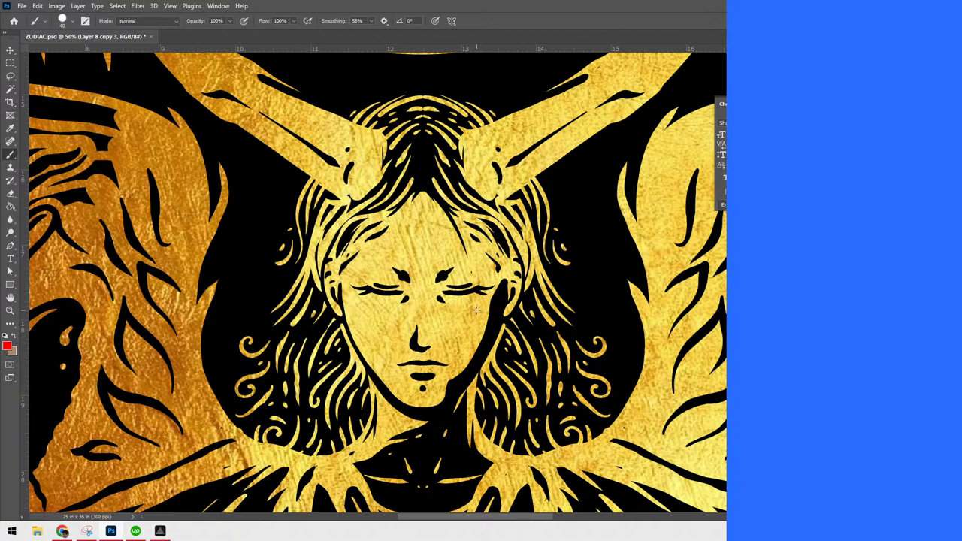
key(ctrl+z)
key(ctrl+z)
key(ctrl+z)
key(ctrl+z)
key(ctrl+z)
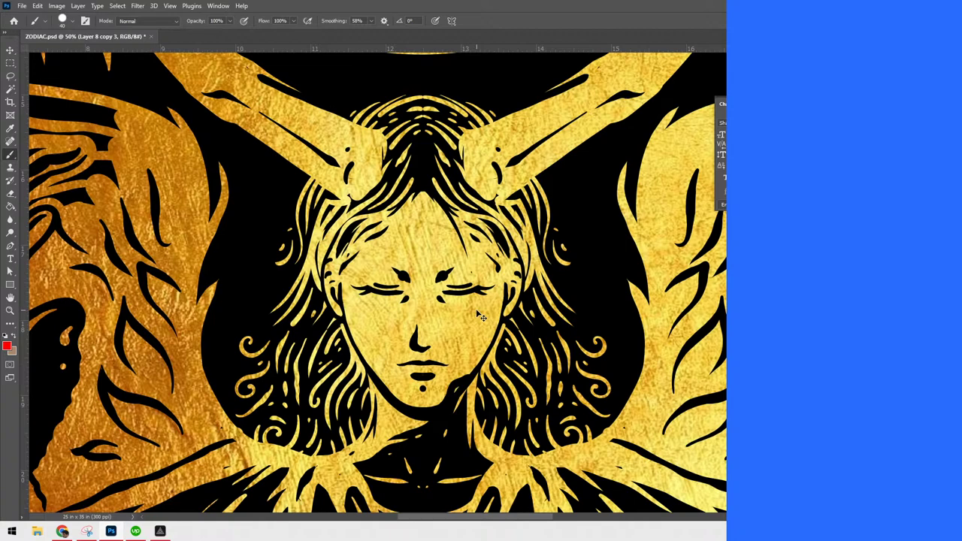
key(ctrl+z)
Brush a dark shadow down one side of the face, from the hairline past the outer eye to the jaw
mouse_move(467, 239)
mouse_down()
mouse_move(498, 289)
mouse_move(467, 232)
mouse_move(498, 278)
mouse_up()
mouse_move(469, 236)
mouse_down()
mouse_move(494, 293)
mouse_move(495, 283)
mouse_move(469, 381)
mouse_up()
drag(501, 290, 473, 374)
drag(503, 294, 478, 374)
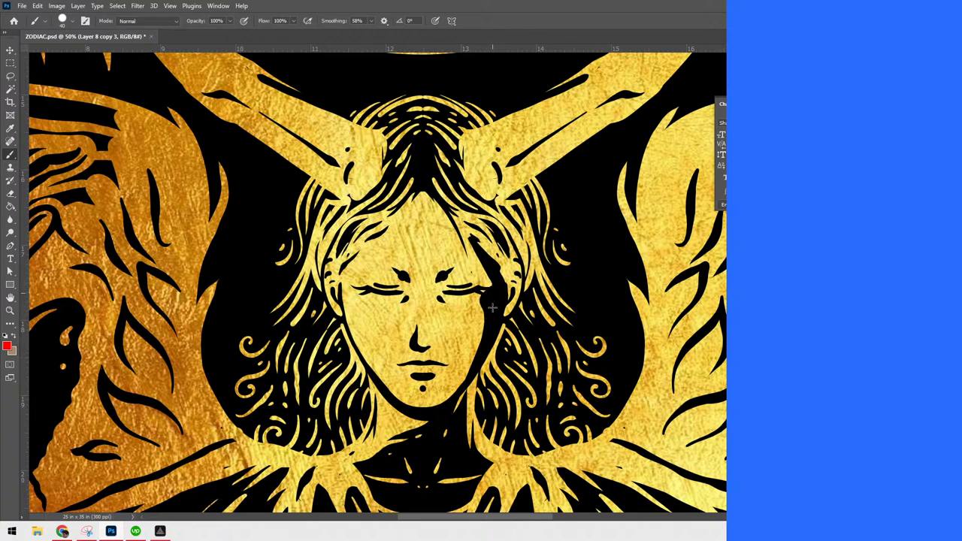
drag(474, 239, 497, 307)
scroll(484, 286, down, 4)
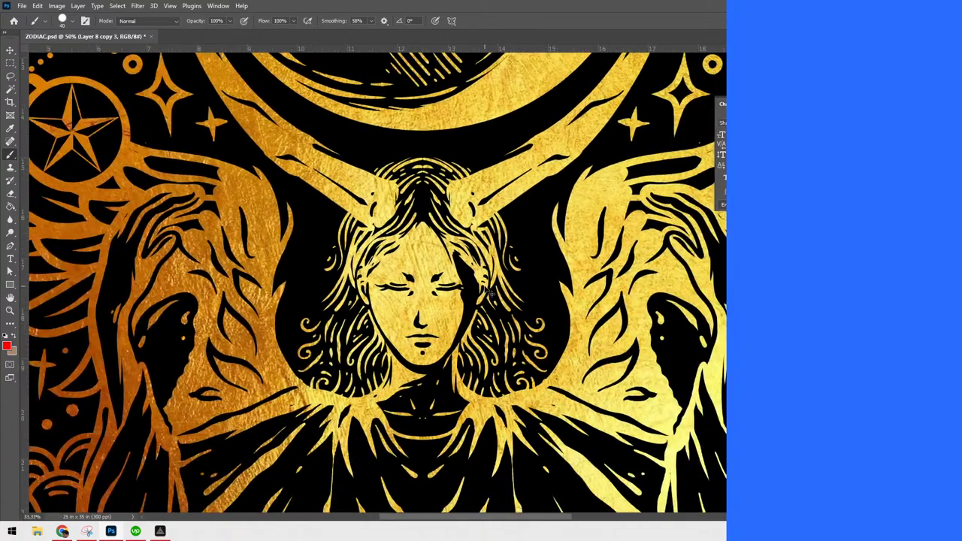
scroll(485, 286, down, 1)
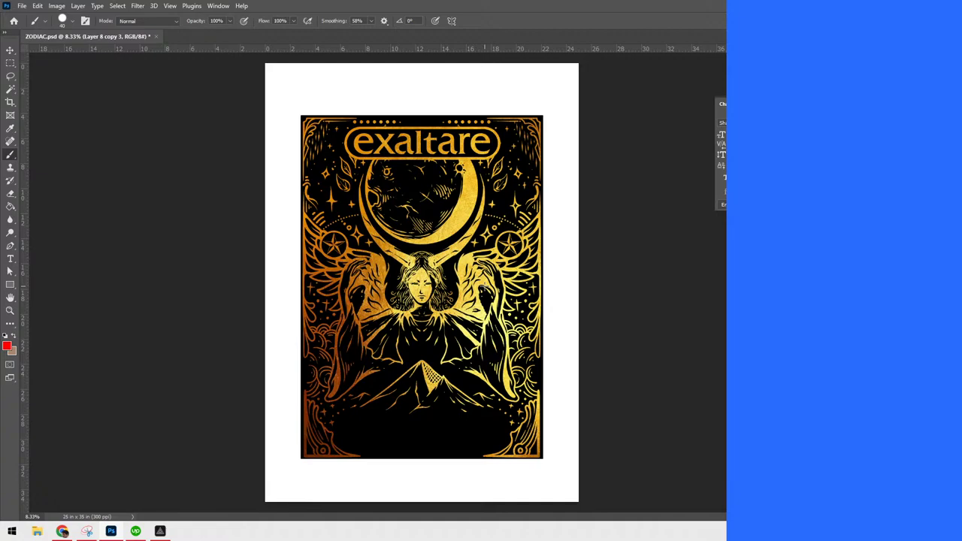
Examine the face against the whole poster and inspect the empty area beneath the mountain
key(ctrl+plus)
key(ctrl+plus)
key(ctrl+plus)
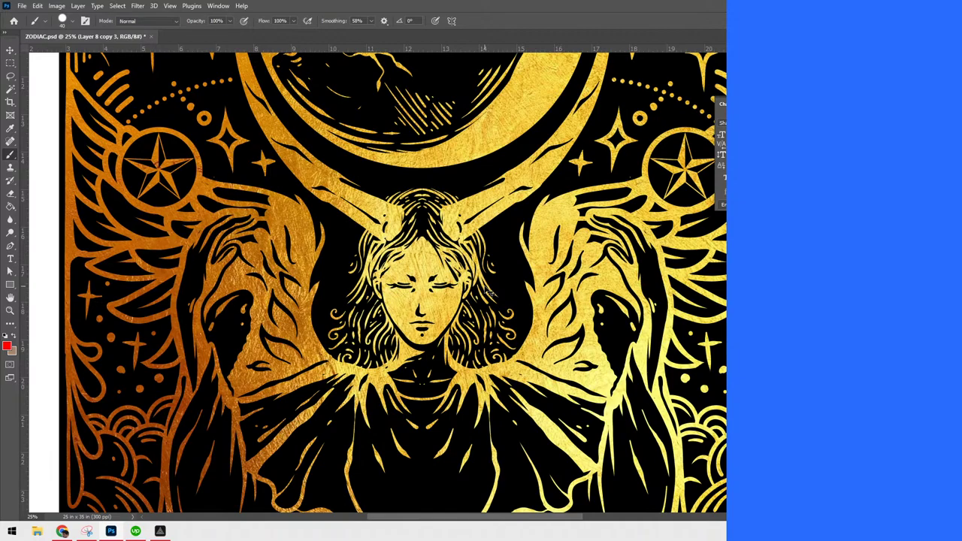
key(ctrl+minus)
key(ctrl+minus)
key(ctrl+minus)
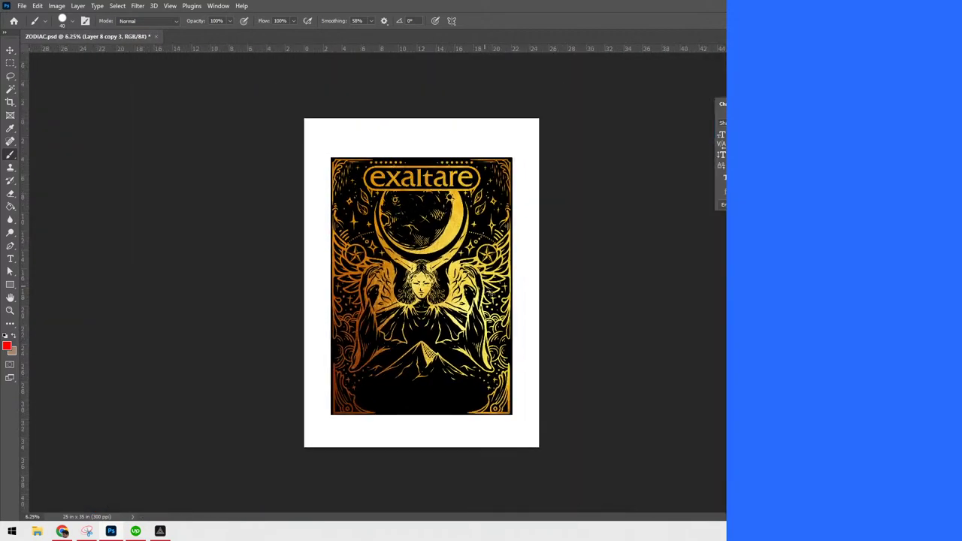
key(ctrl+plus)
key(ctrl+plus)
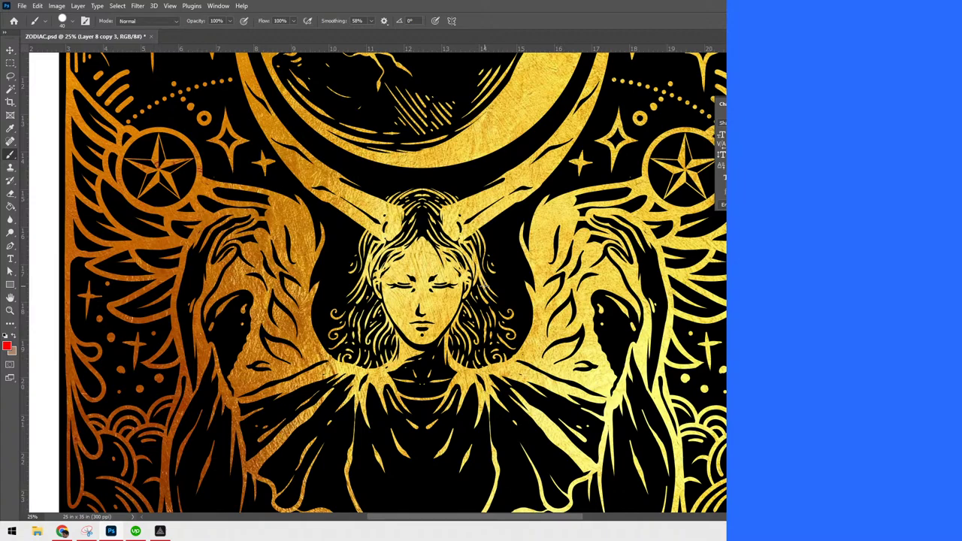
key(ctrl+minus)
key(ctrl+minus)
key(ctrl+plus)
key(ctrl+plus)
drag(615, 420, 654, 211)
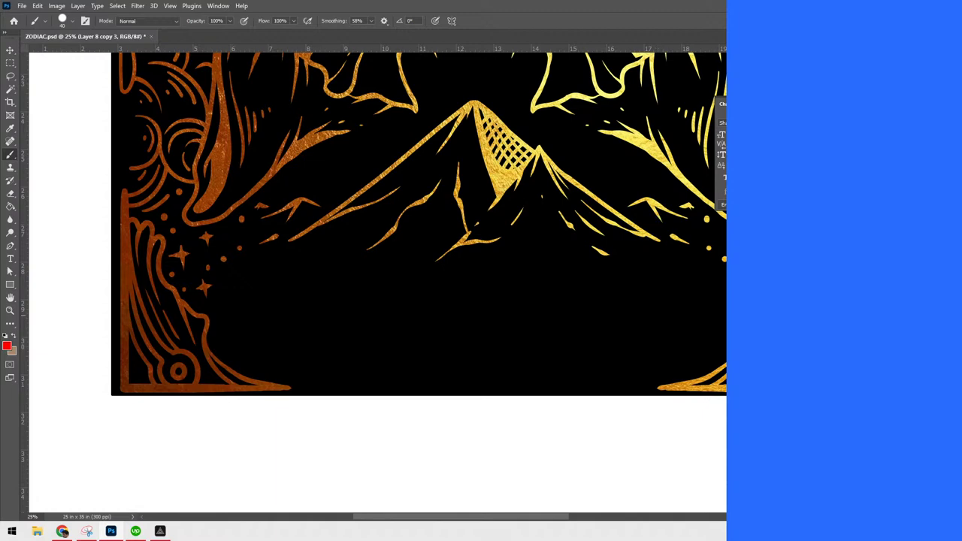
scroll(658, 219, up, 3)
drag(375, 376, 383, 368)
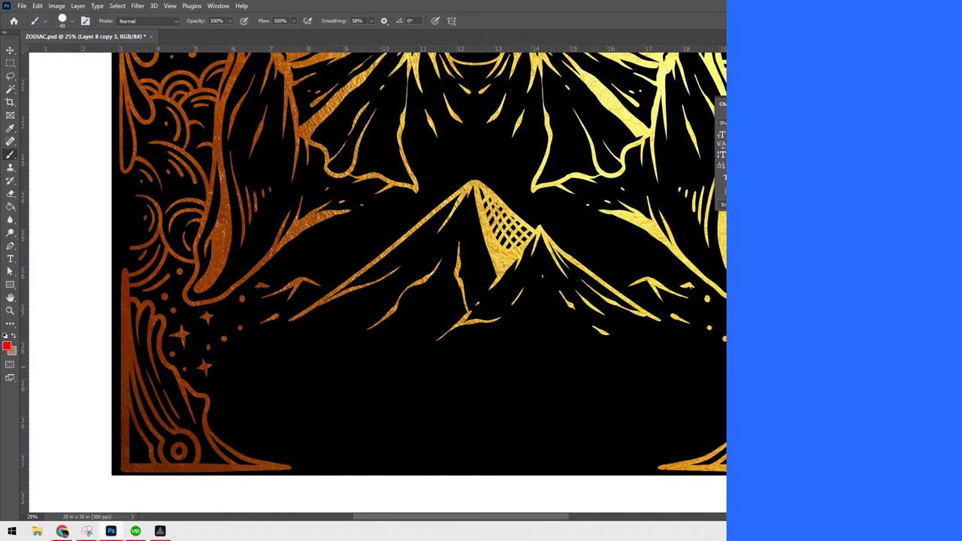
Group the selected "exaltare" title layers and duplicate the group
key(ctrl+g)
key(ctrl+j)
key(ctrl+minus)
key(ctrl+minus)
key(ctrl+minus)
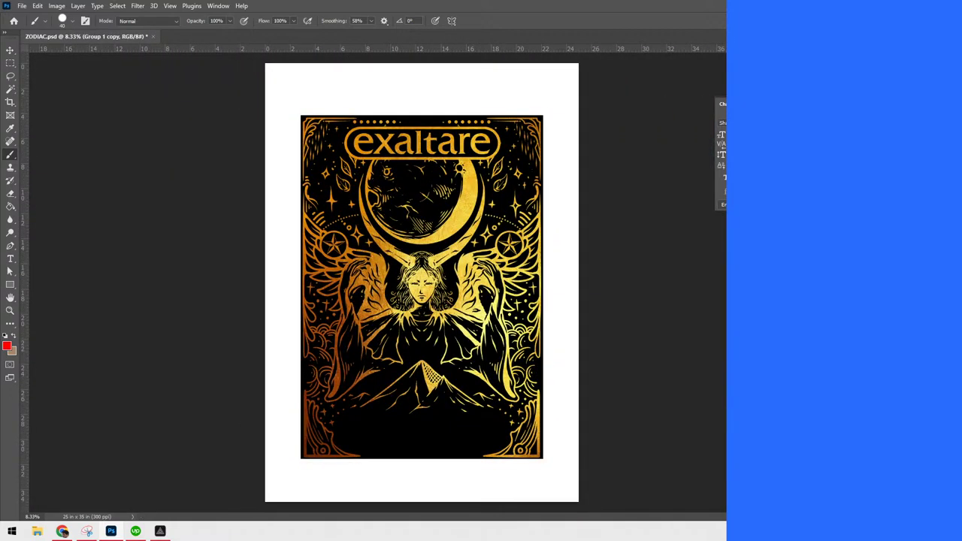
Move the duplicated "exaltare" title group straight down the poster, from the original title to the mountain beneath the winged figure
key(v)
key(shift+Down)
key(shift+Down)
key(shift+Down)
key(shift+Down)
key(shift+Down)
key(shift+Down)
key(shift+Down)
key(shift+Down)
key(shift+Down)
key(shift+Down)
key(shift+Down)
key(shift+Down)
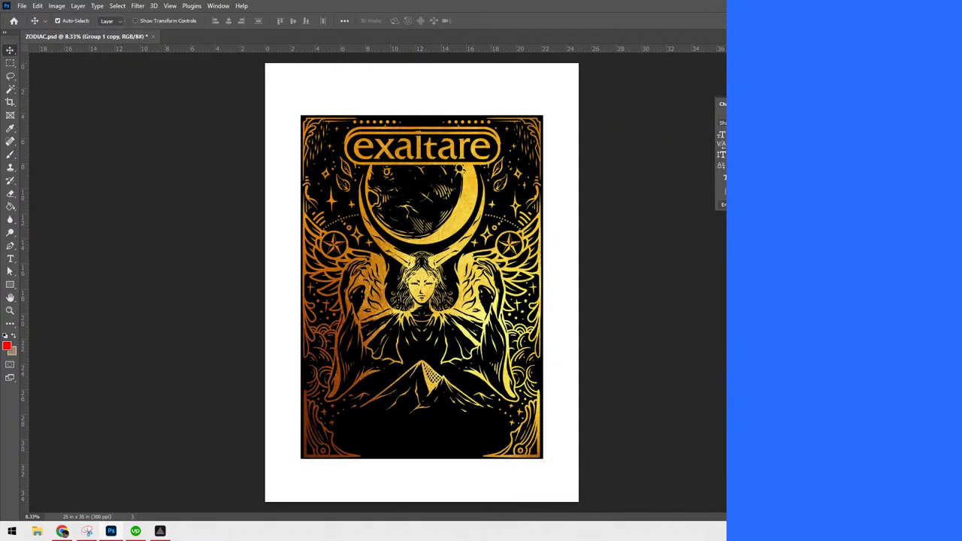
key(shift+Down)
key(shift+Down)
key(shift+Down)
key(shift+Down)
key(ctrl+minus)
key(ctrl+minus)
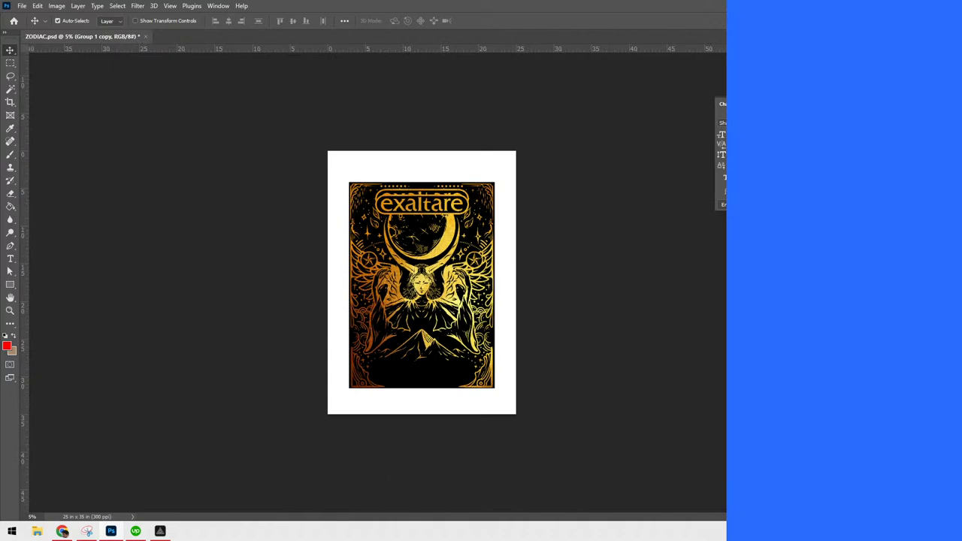
key(ctrl+minus)
key(ctrl+minus)
key(shift+Down)
key(shift+Down)
key(shift+Down)
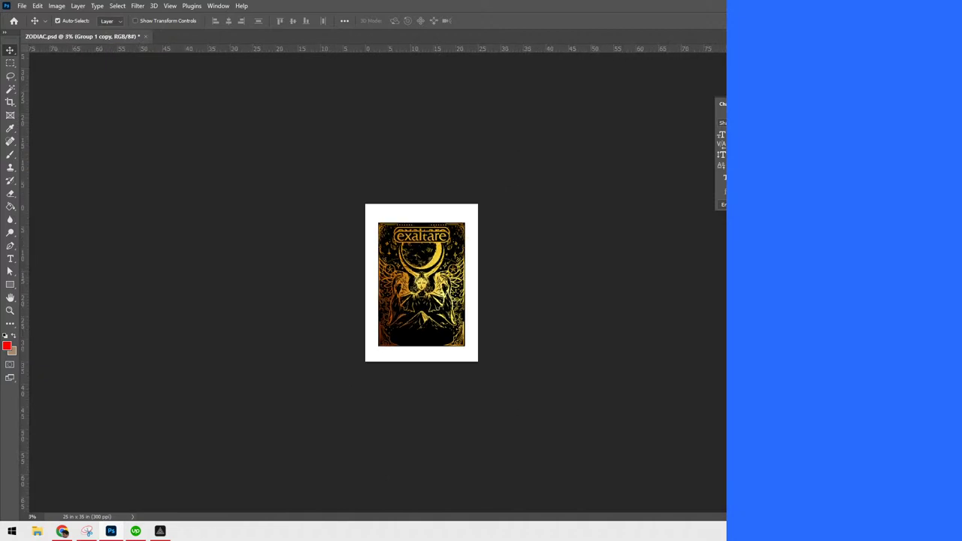
key(shift+Down)
key(shift+Down)
key(shift+Down)
key(shift+Down)
key(shift+Down)
key(shift+Down)
key(shift+Down)
key(shift+Down)
key(shift+Down)
key(shift+Down)
key(shift+Down)
key(shift+Down)
key(shift+Down)
key(shift+Down)
key(shift+Down)
key(shift+Down)
key(shift+Down)
key(shift+Down)
key(shift+Down)
key(shift+Down)
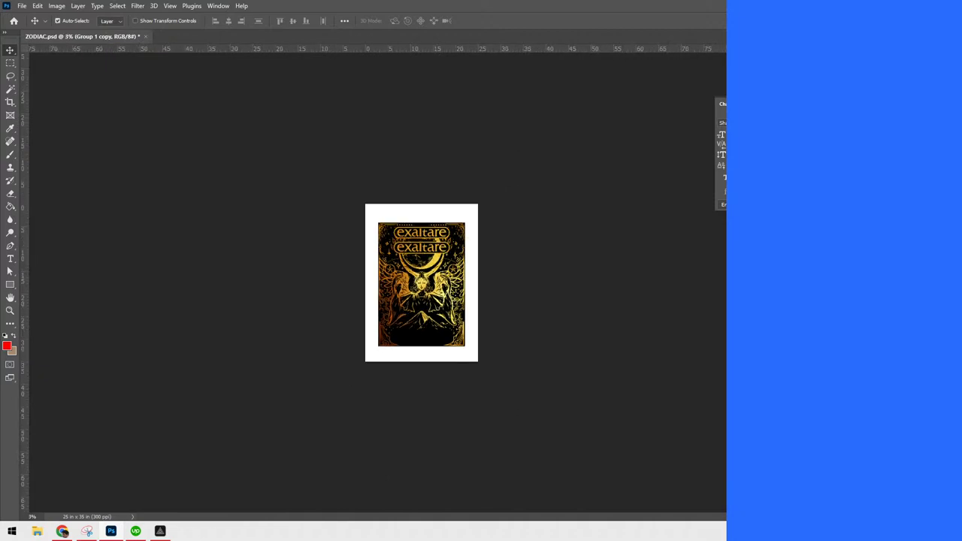
key(shift+Down)
key(shift+Down)
key(shift+Down)
key(shift+Down)
key(shift+Down)
key(shift+Down)
key(shift+Down)
key(shift+Down)
key(shift+Down)
key(shift+Down)
key(shift+Down)
key(shift+Down)
key(shift+Down)
key(shift+Down)
key(shift+Down)
key(shift+Down)
key(shift+Down)
key(shift+Down)
key(shift+Down)
key(shift+Down)
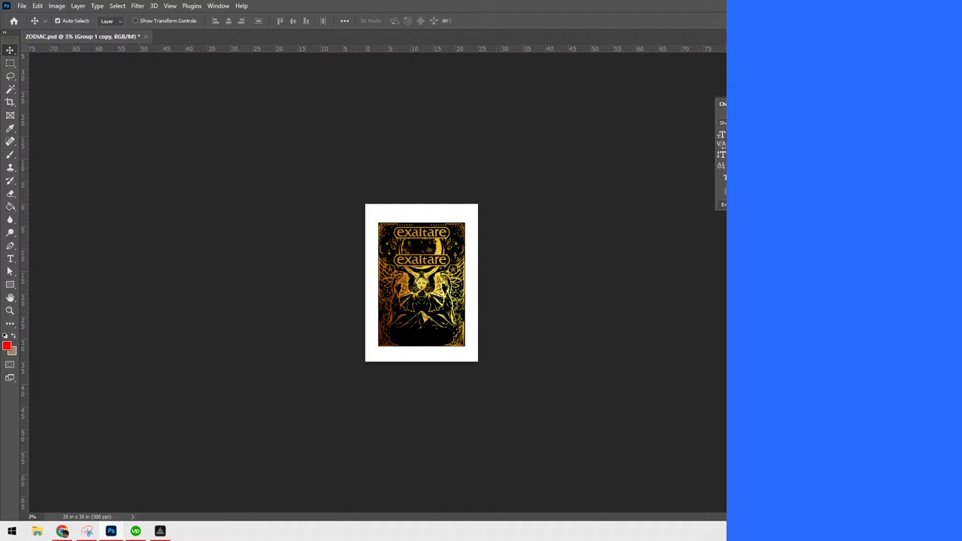
key(shift+Down)
key(shift+Down)
key(shift+Down)
key(shift+Down)
key(shift+Down)
key(shift+Down)
key(shift+Down)
key(shift+Down)
key(shift+Down)
key(shift+Down)
key(shift+Down)
key(shift+Down)
key(shift+Down)
key(shift+Down)
key(shift+Down)
key(shift+Down)
key(shift+Down)
key(shift+Down)
key(shift+Down)
key(shift+Down)
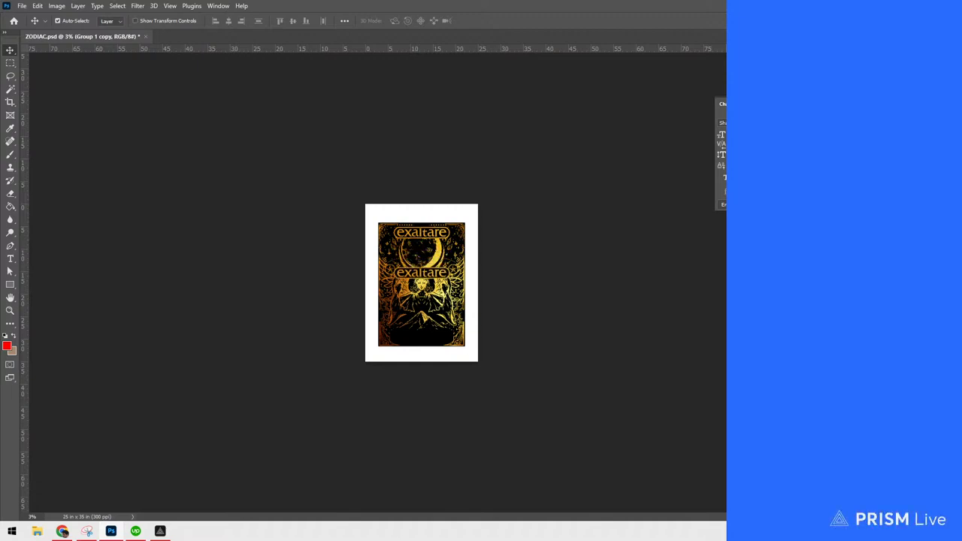
key(shift+Down)
key(shift+Down)
key(shift+Down)
key(shift+Down)
key(shift+Down)
key(shift+Down)
key(shift+Down)
key(shift+Down)
key(shift+Down)
key(shift+Down)
key(shift+Down)
key(shift+Down)
key(shift+Down)
key(shift+Down)
key(shift+Down)
key(shift+Down)
key(shift+Down)
key(shift+Down)
key(shift+Down)
key(shift+Down)
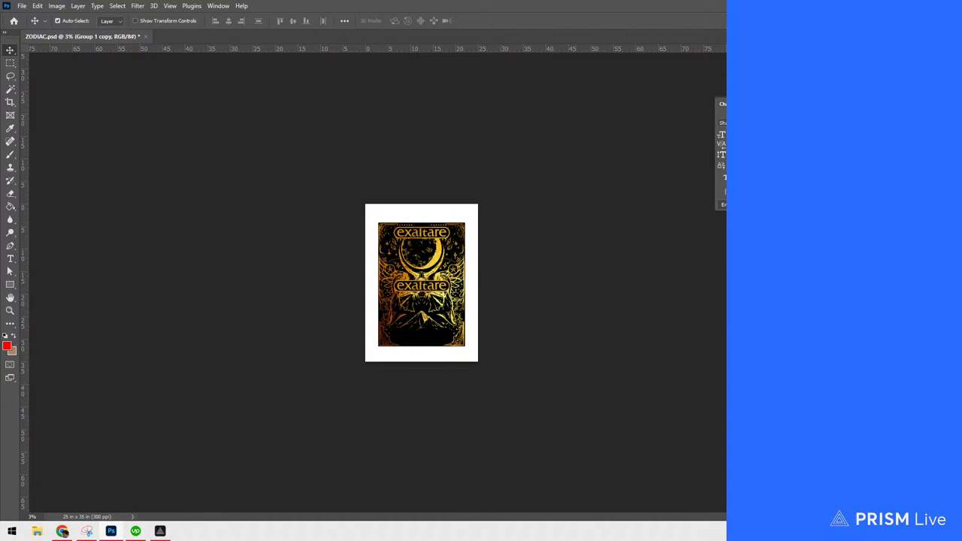
key(shift+Down)
key(shift+Down)
key(shift+Down)
key(shift+Down)
key(shift+Down)
key(shift+Down)
key(shift+Down)
key(shift+Down)
key(shift+Down)
key(shift+Down)
key(shift+Down)
key(shift+Down)
key(shift+Down)
key(shift+Down)
key(shift+Down)
key(shift+Down)
key(shift+Down)
key(shift+Down)
key(shift+Down)
key(shift+Down)
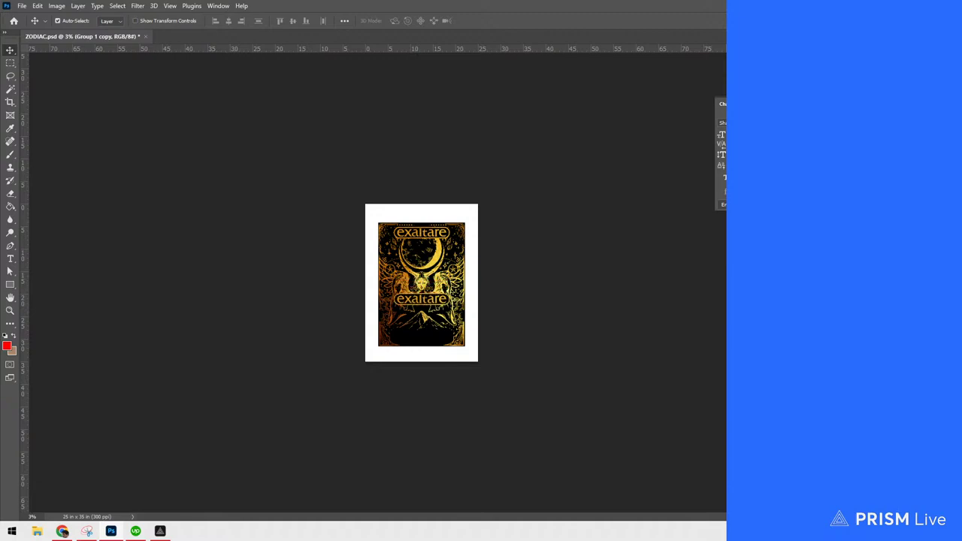
key(shift+Down)
key(shift+Down)
key(shift+Down)
key(shift+Down)
key(shift+Down)
key(shift+Down)
key(shift+Down)
key(shift+Down)
key(shift+Down)
key(shift+Down)
key(shift+Down)
key(shift+Down)
key(shift+Down)
key(shift+Down)
key(shift+Down)
key(shift+Down)
key(shift+Down)
key(shift+Down)
key(shift+Down)
key(shift+Down)
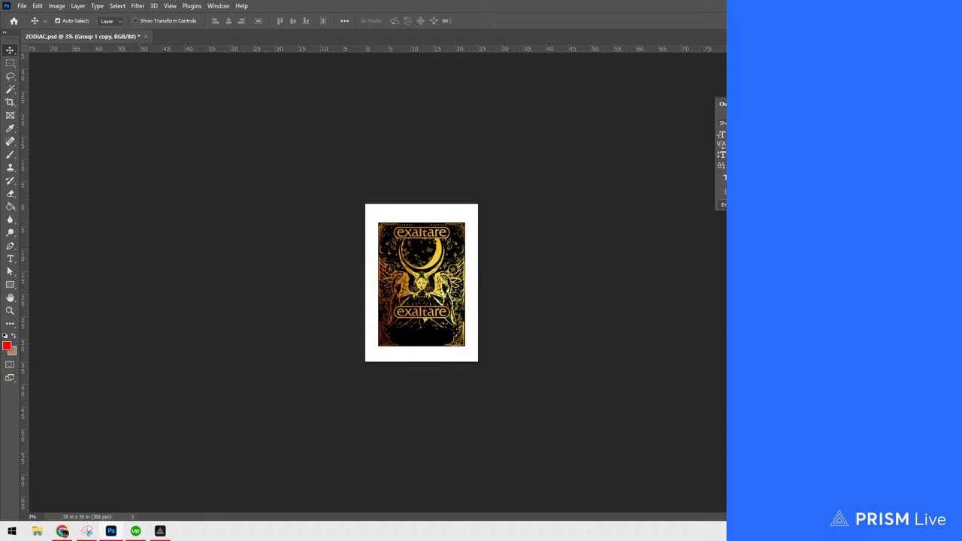
Move the duplicated "exaltare" title group straight down from the mountain into the empty area between the lower corner ornaments
key(shift+Down)
key(shift+Down)
key(shift+Down)
key(shift+Down)
key(shift+Down)
key(shift+Down)
key(shift+Down)
key(shift+Down)
key(shift+Down)
key(shift+Down)
key(shift+Down)
key(shift+Down)
key(shift+Down)
key(shift+Down)
key(shift+Down)
key(shift+Down)
key(shift+Down)
key(shift+Down)
key(shift+Down)
key(shift+Down)
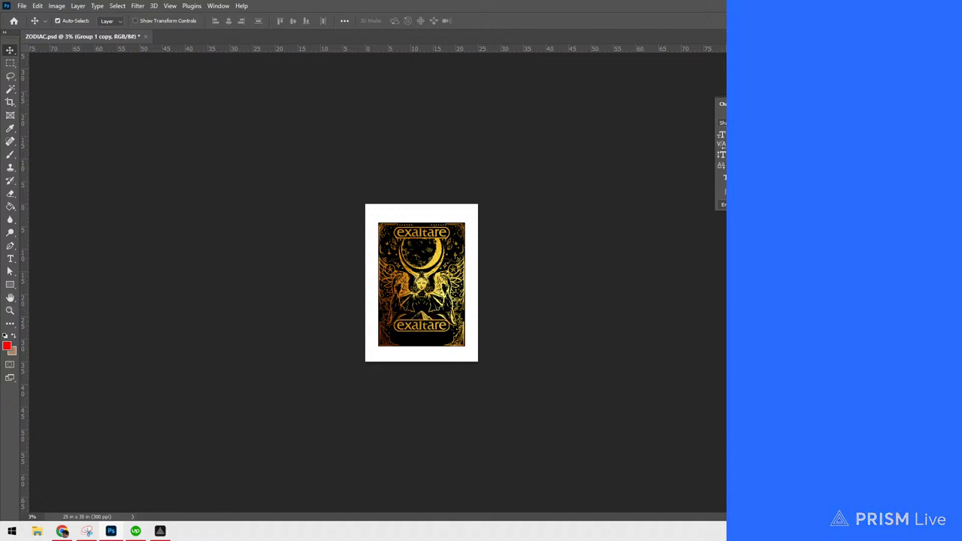
key(shift+Down)
key(shift+Down)
key(shift+Down)
key(shift+Down)
key(shift+Down)
key(shift+Down)
key(shift+Down)
key(shift+Down)
key(shift+Down)
key(shift+Down)
key(shift+Down)
key(shift+Down)
key(shift+Down)
key(shift+Down)
key(shift+Down)
key(shift+Down)
key(shift+Down)
key(shift+Down)
key(shift+Down)
key(shift+Down)
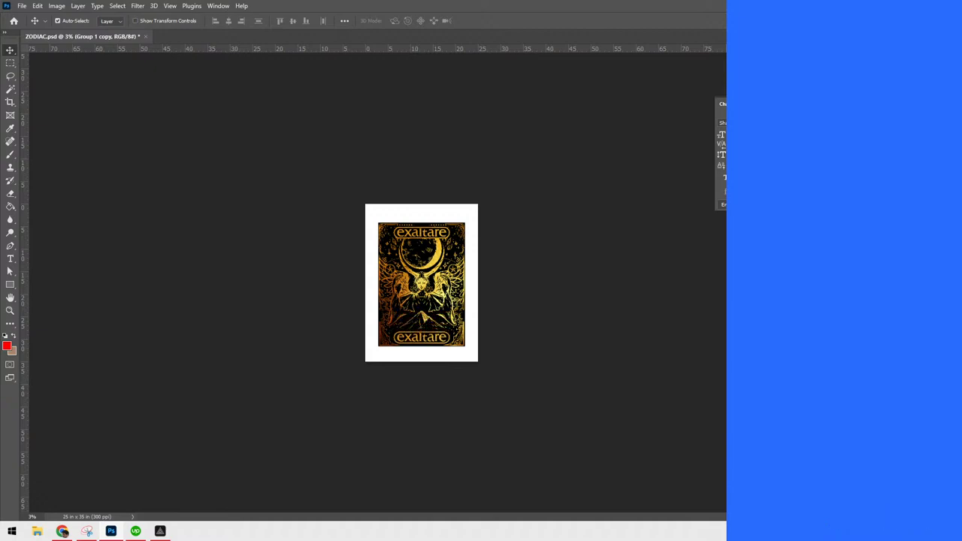
Replace the text of the duplicated title beneath the mountain with "sample"
key(ctrl+plus)
key(ctrl+plus)
key(ctrl+plus)
key(ctrl+plus)
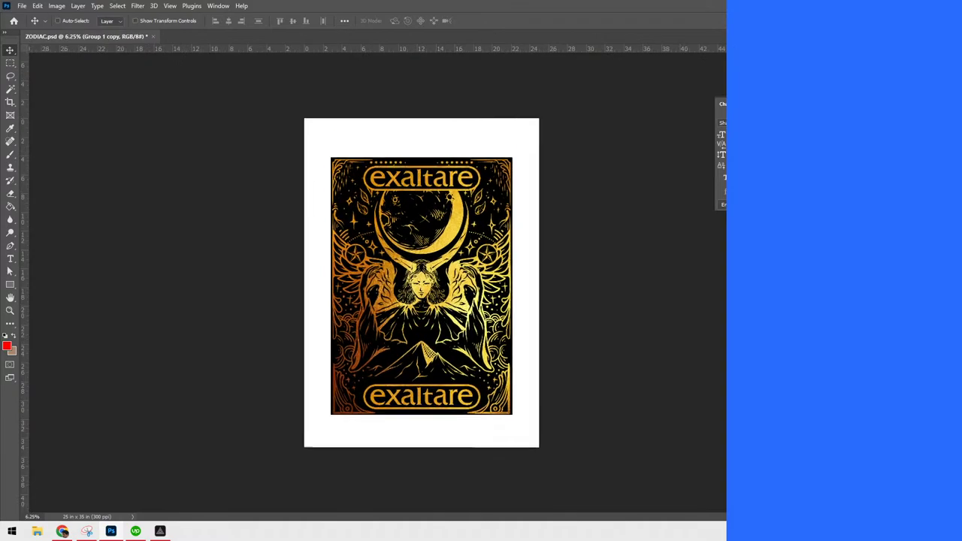
key(ctrl+plus)
scroll(619, 299, down, 5)
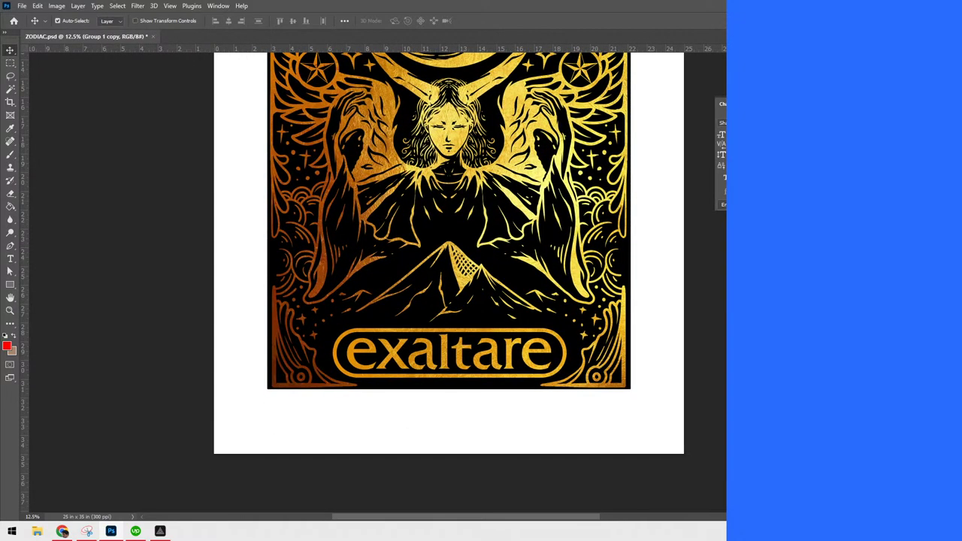
double_click(351, 352)
key(ctrl+a)
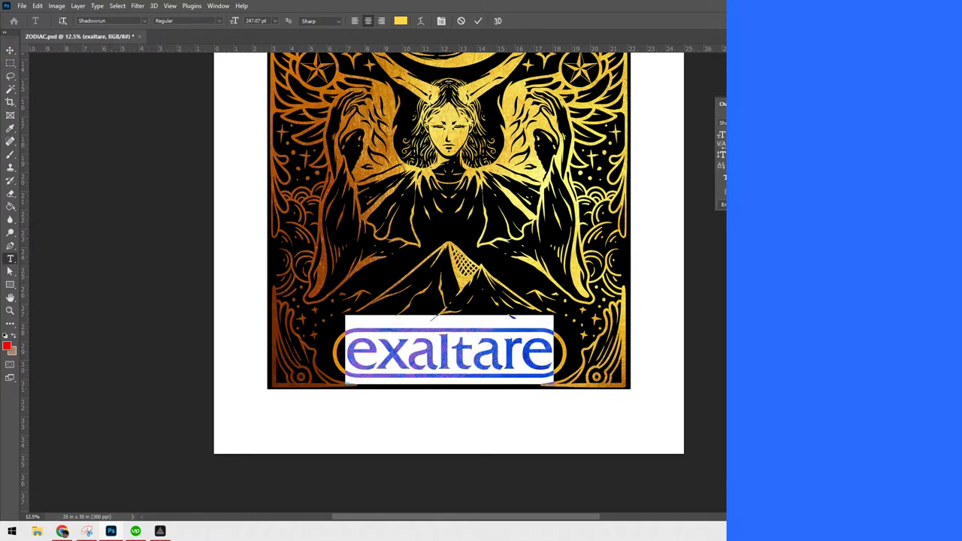
text(sample)
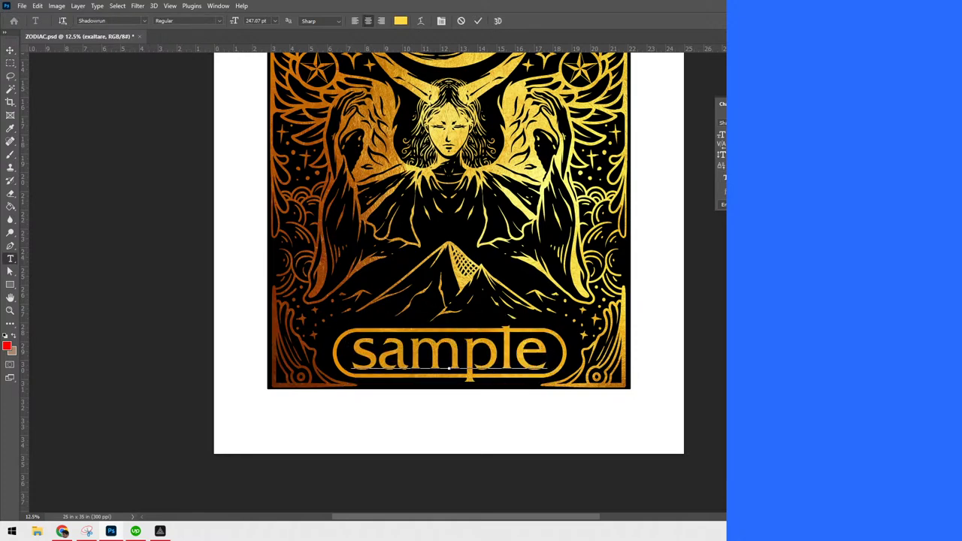
key(ctrl+Return)
key(v)
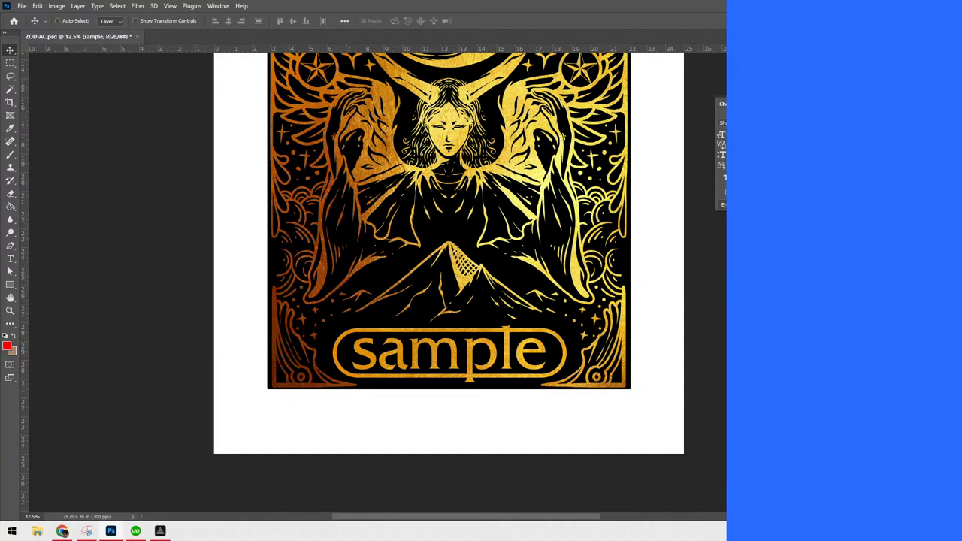
Try a brush stroke on the mountain and corner ornament layer, near the mountain's left foot and the "sample" frame, and undo it
key(ctrl+minus)
key(ctrl+minus)
key(ctrl+plus)
key(ctrl+plus)
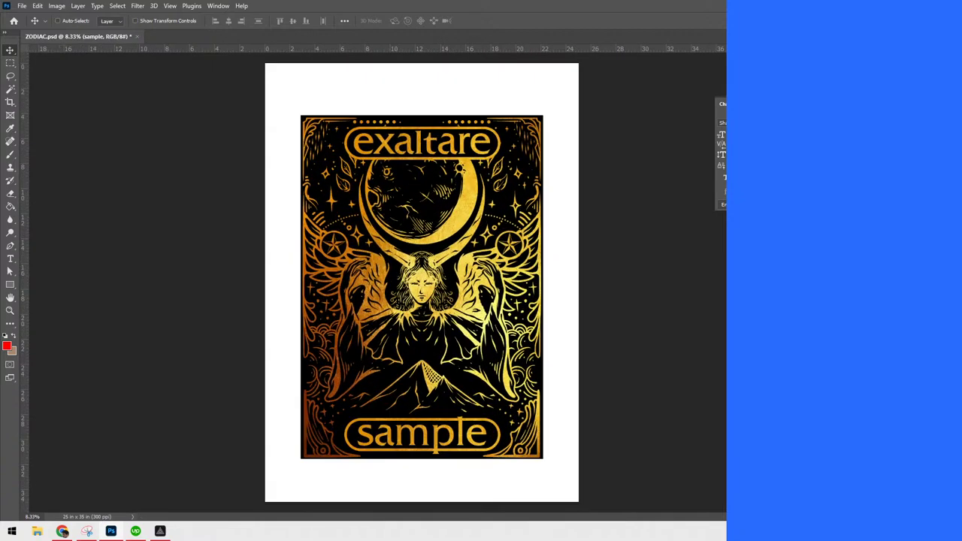
scroll(581, 303, down, 2)
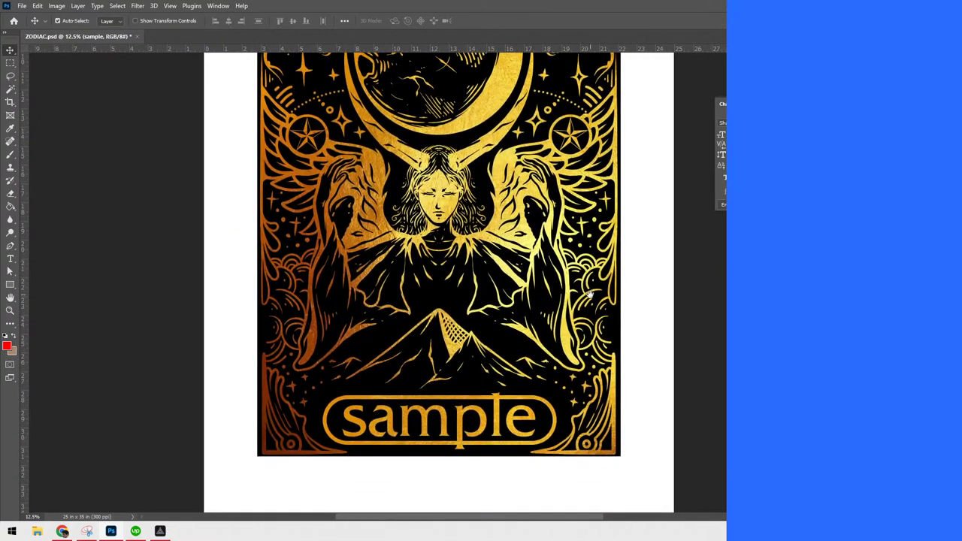
key(ctrl+plus)
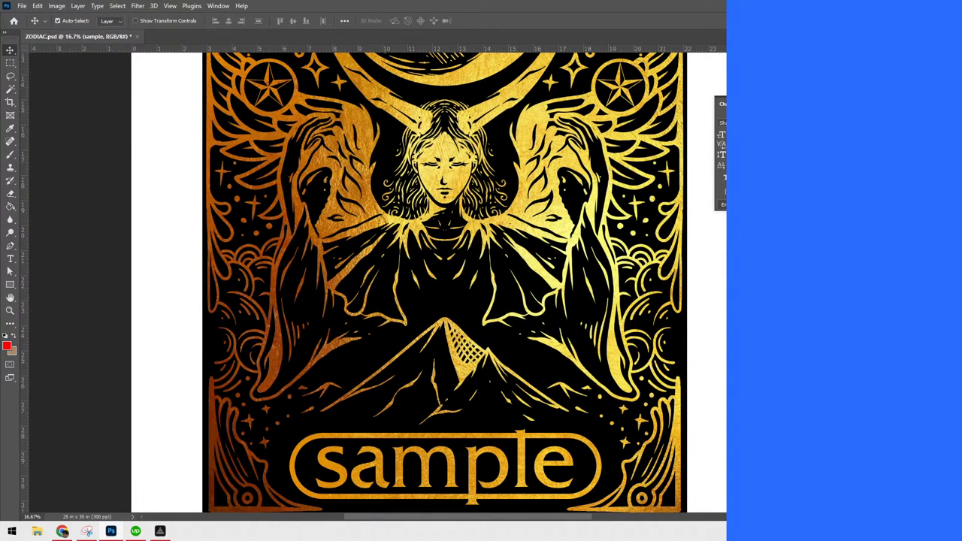
key(alt+bracketright)
key(alt+bracketright)
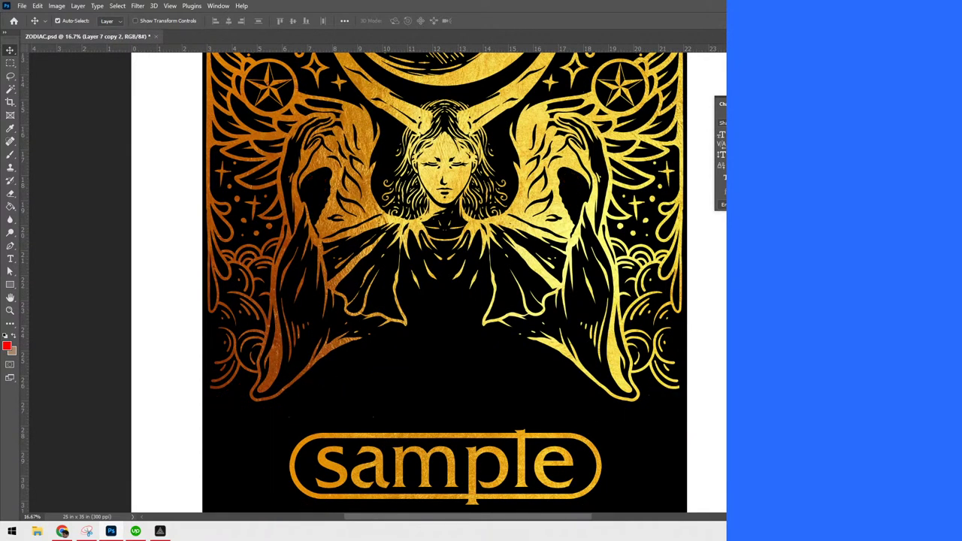
key(ctrl+plus)
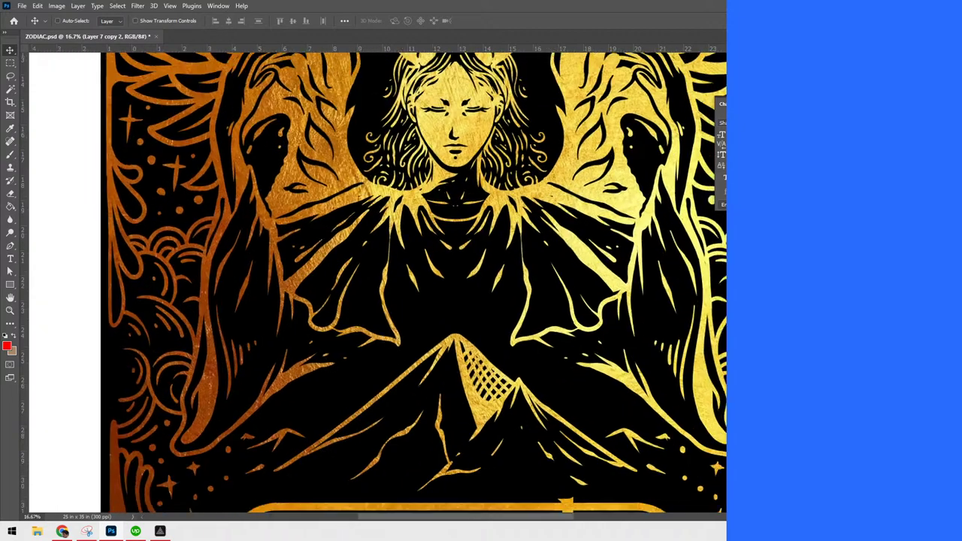
drag(451, 484, 461, 389)
key(b)
drag(375, 442, 483, 366)
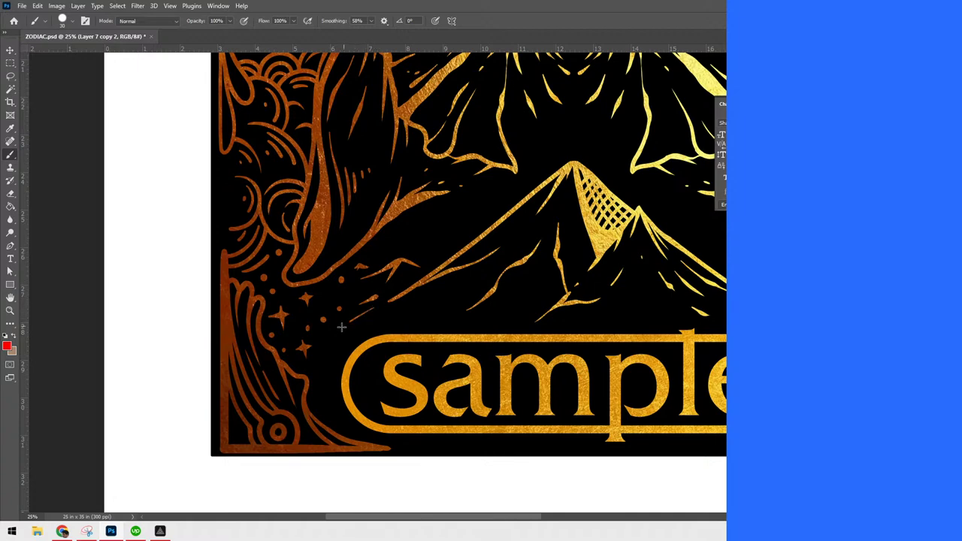
mouse_move(375, 308)
mouse_down()
mouse_move(328, 341)
mouse_move(321, 401)
mouse_move(337, 429)
mouse_move(369, 450)
mouse_move(392, 445)
mouse_up()
key(ctrl+z)
key(ctrl+minus)
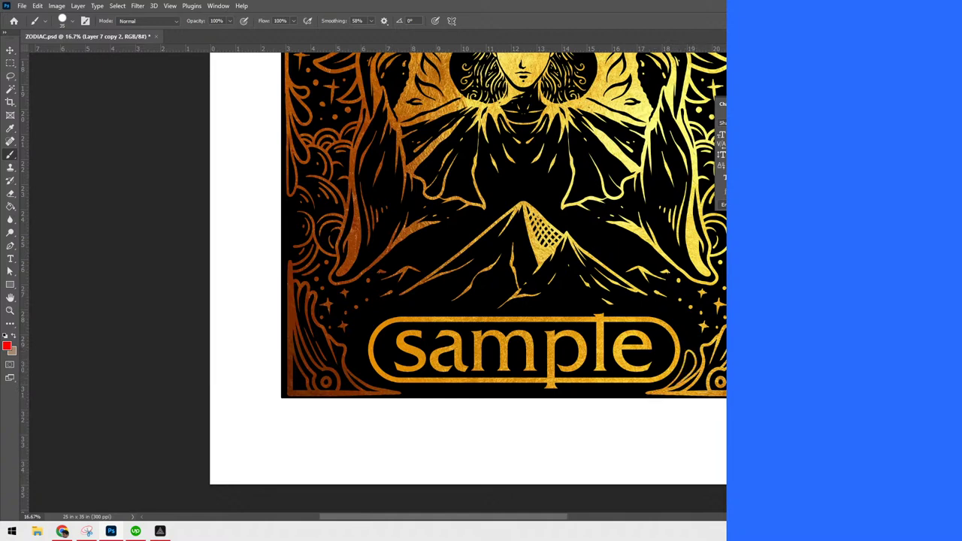
Group the red artwork layers without their gold-foil texture and duplicate the group
key(ctrl+z)
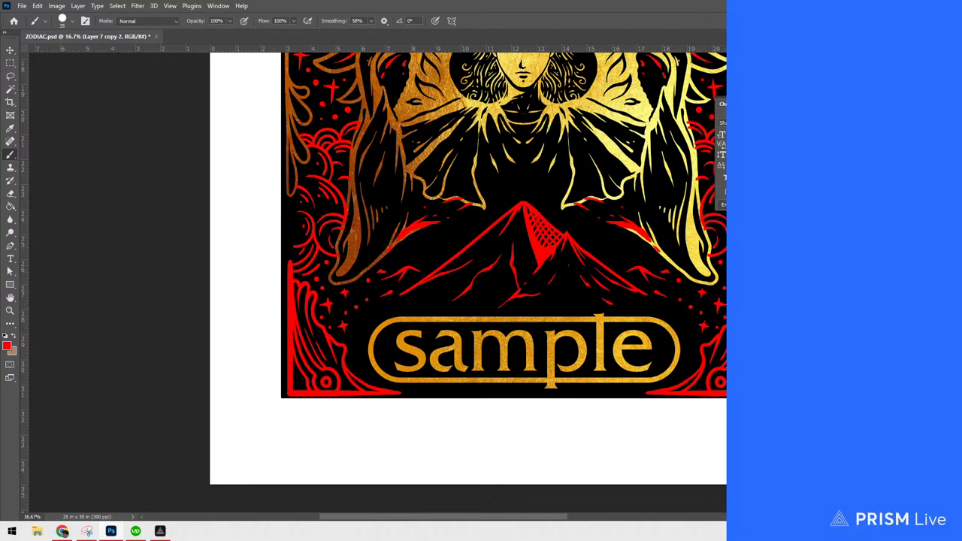
key(alt+BackSpace)
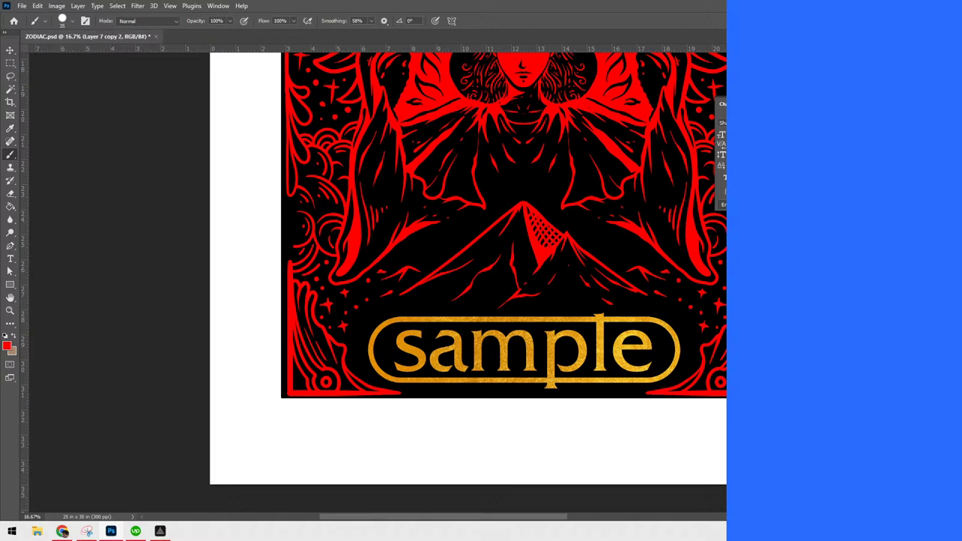
key(ctrl+g)
key(ctrl+j)
key(ctrl+comma)
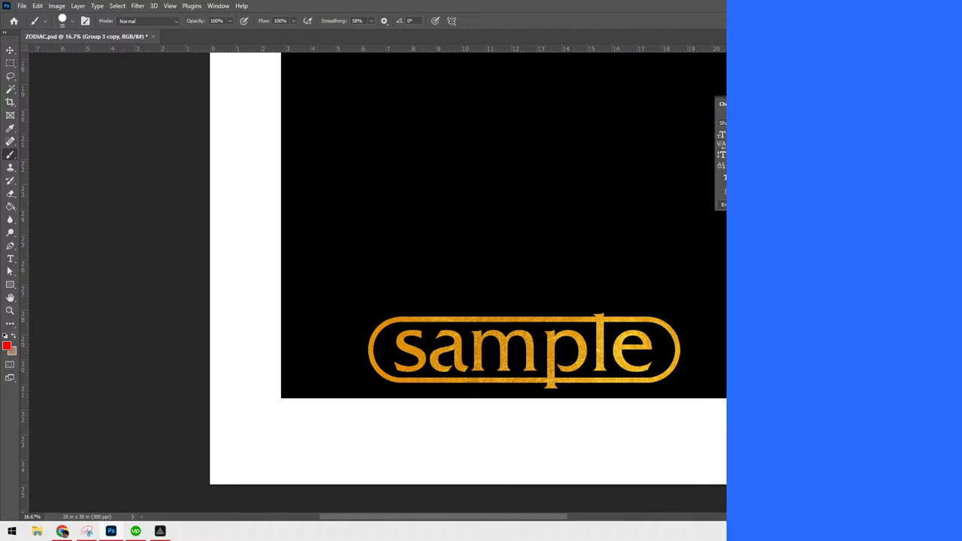
Clip the gold-foil texture to the duplicated artwork group
key(ctrl+shift+alt+n)
key(ctrl+alt+g)
key(ctrl+alt+g)
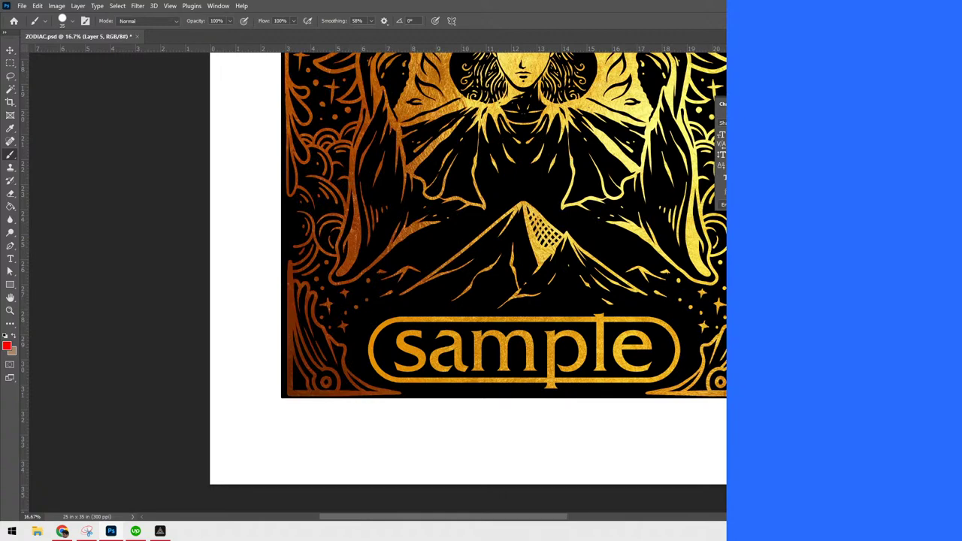
Examine the gold-foil finish on the whole poster and up close around the figure's face
key(ctrl+minus)
key(ctrl+minus)
key(ctrl+minus)
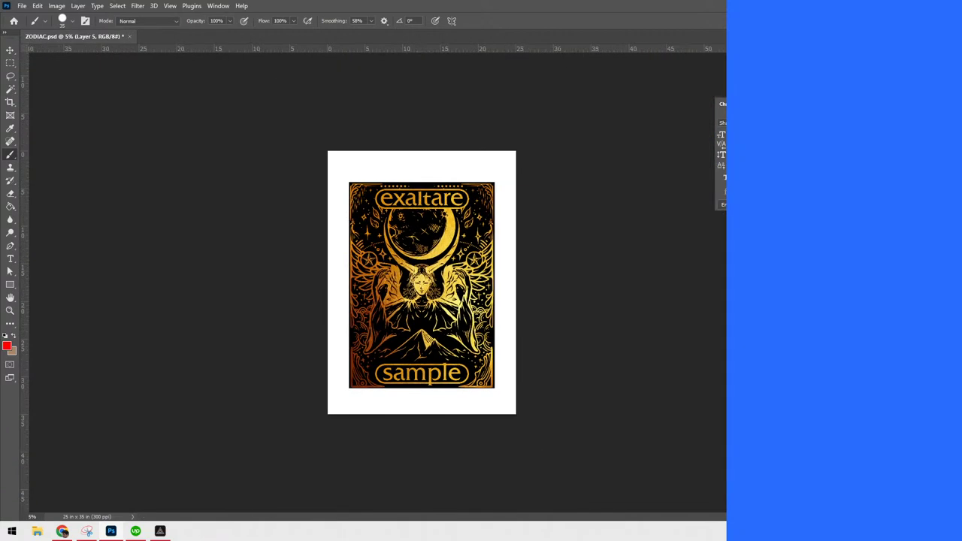
key(ctrl+plus)
key(ctrl+plus)
key(ctrl+plus)
key(ctrl+plus)
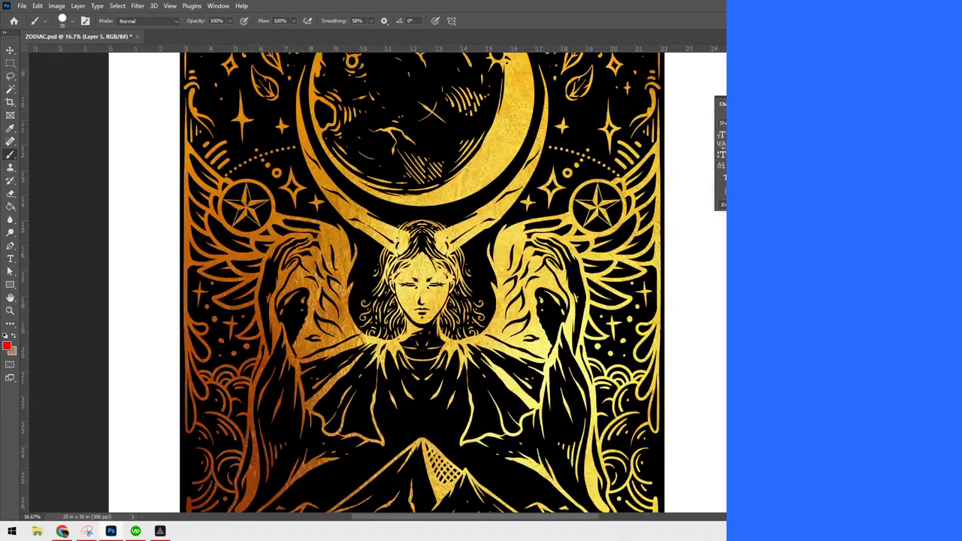
key(ctrl+plus)
key(ctrl+plus)
key(ctrl+minus)
key(ctrl+minus)
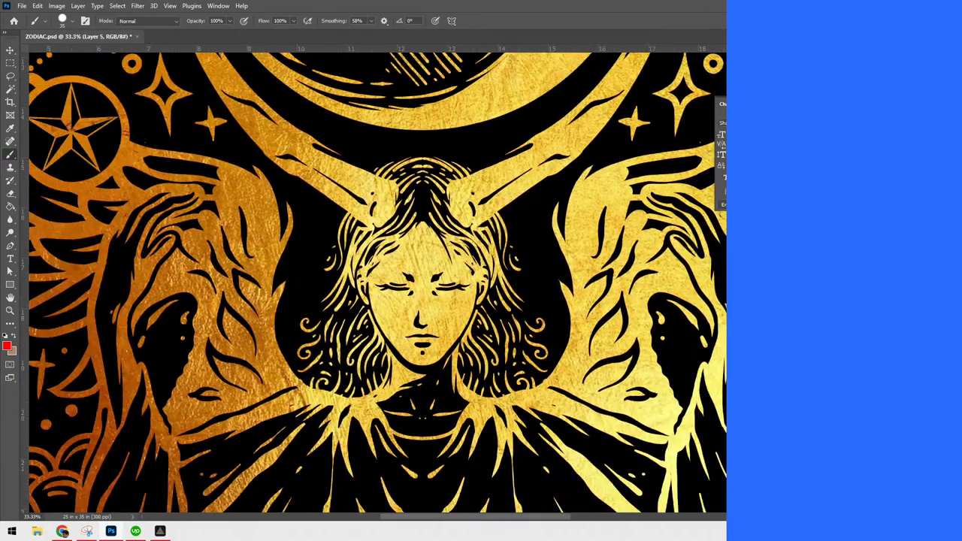
key(ctrl+minus)
key(ctrl+minus)
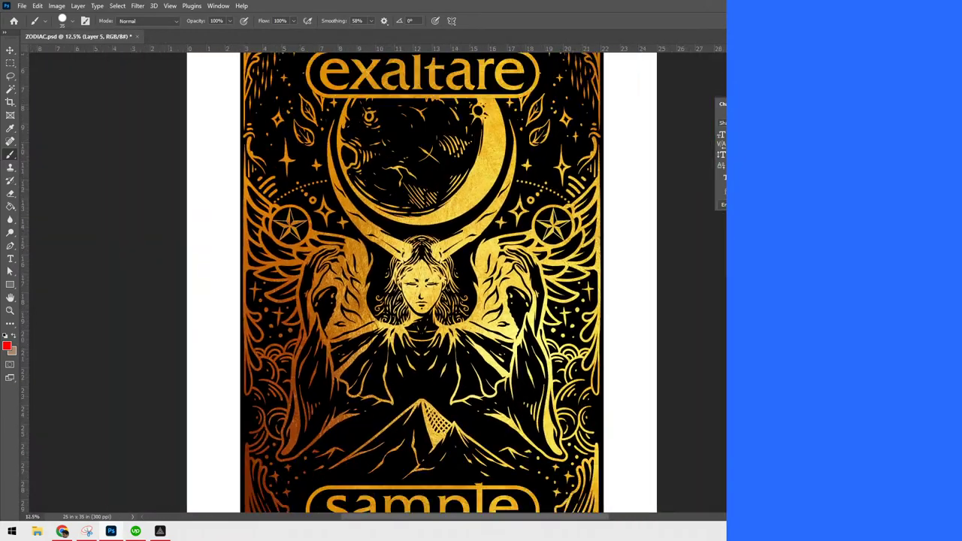
key(ctrl+minus)
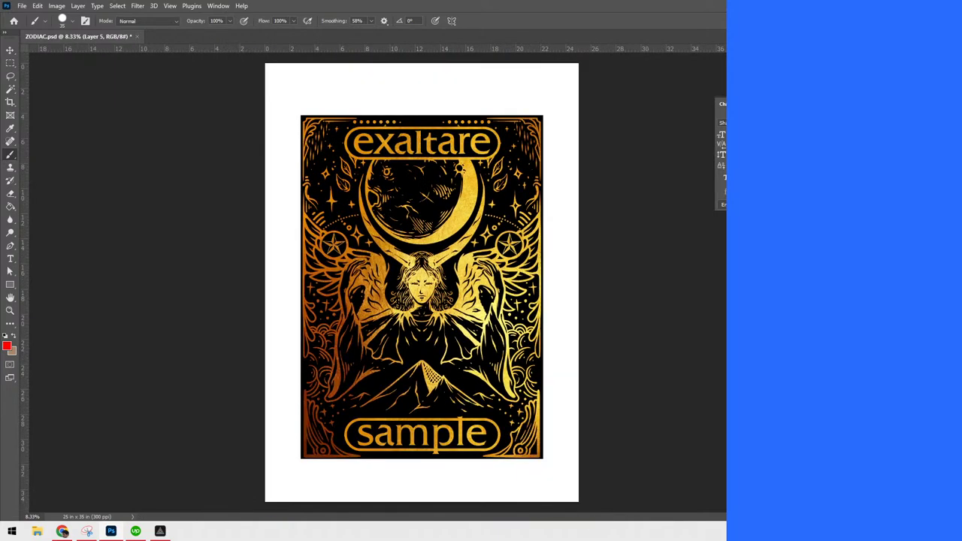
key(ctrl+plus)
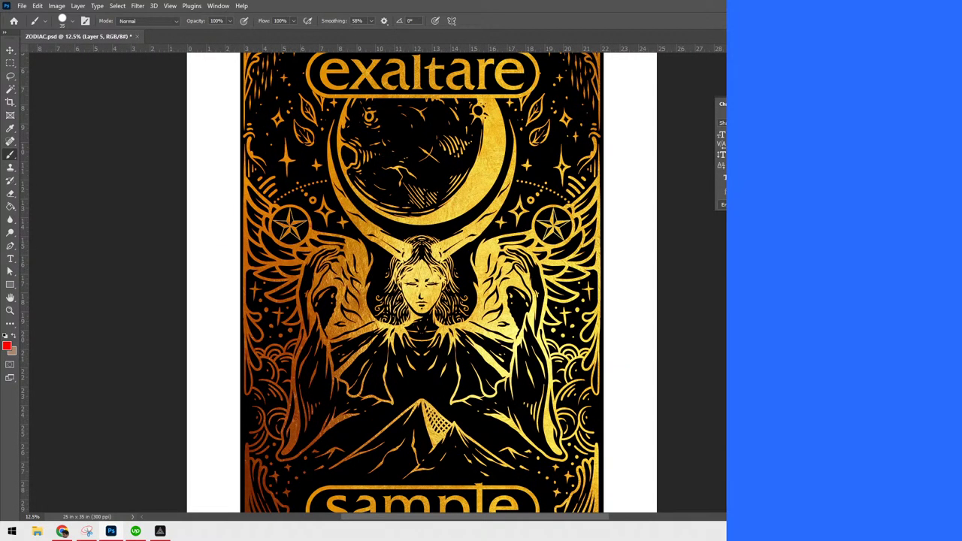
Select a rectangular strip across the poster's lower edge and white margin, check it against the artwork layers, and drop the selection
drag(699, 406, 783, 235)
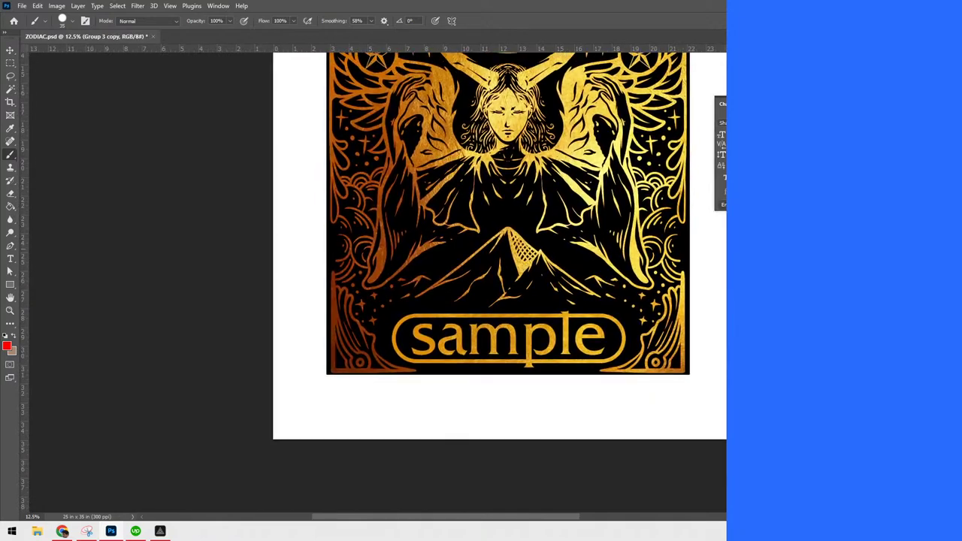
key(m)
drag(311, 418, 687, 368)
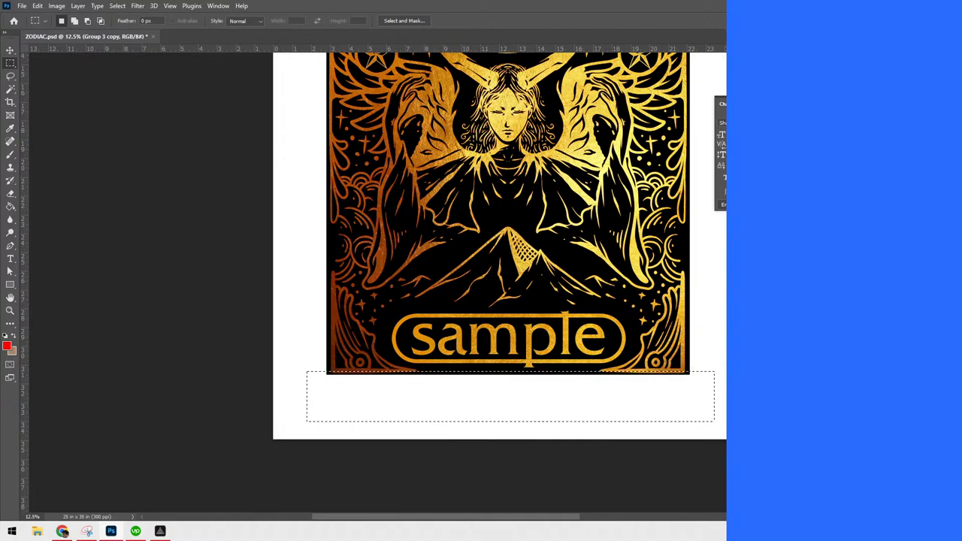
click(865, 414)
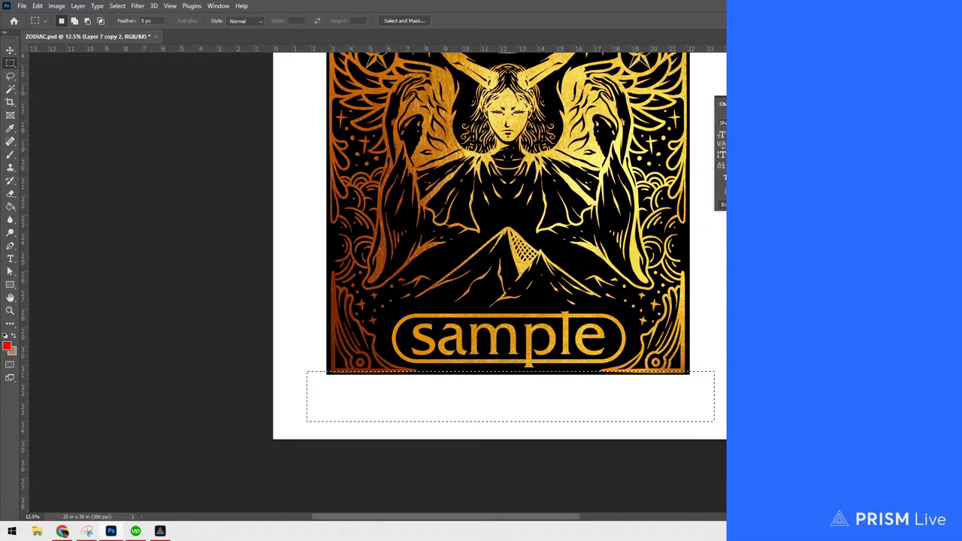
shift+click(864, 436)
key(ctrl+g)
key(ctrl+e)
click(864, 421)
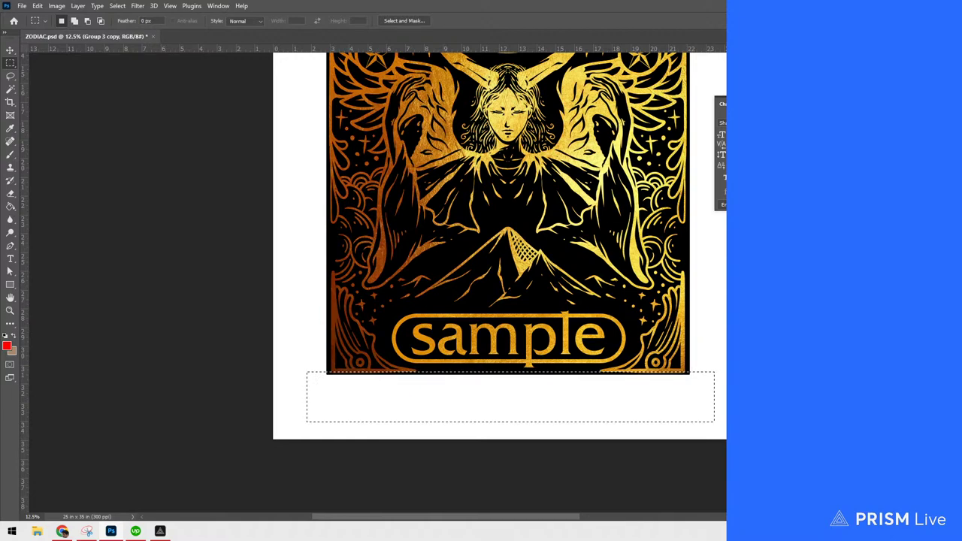
key(ctrl+d)
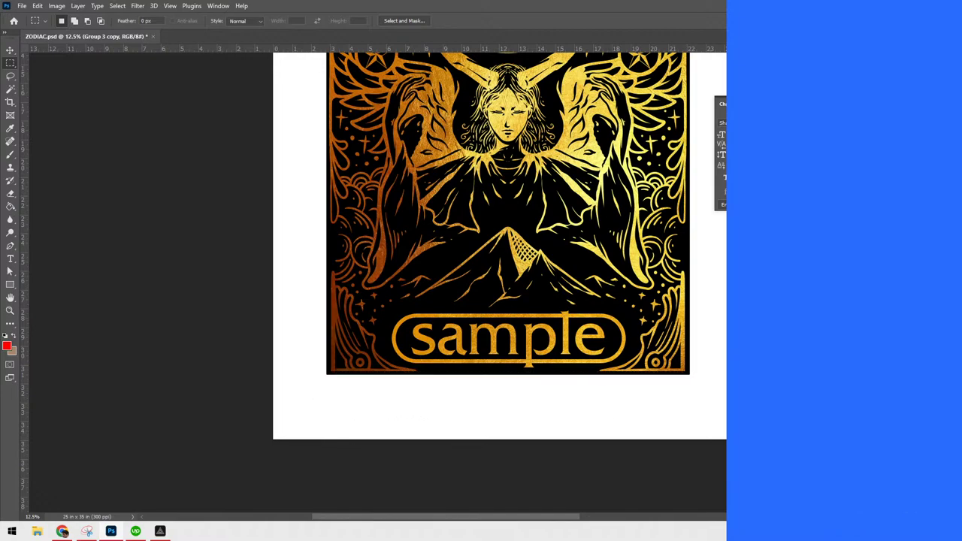
Brighten the gold-foil texture layer with a Levels adjustment, setting the midtone input level to 1.61
drag(733, 229, 771, 379)
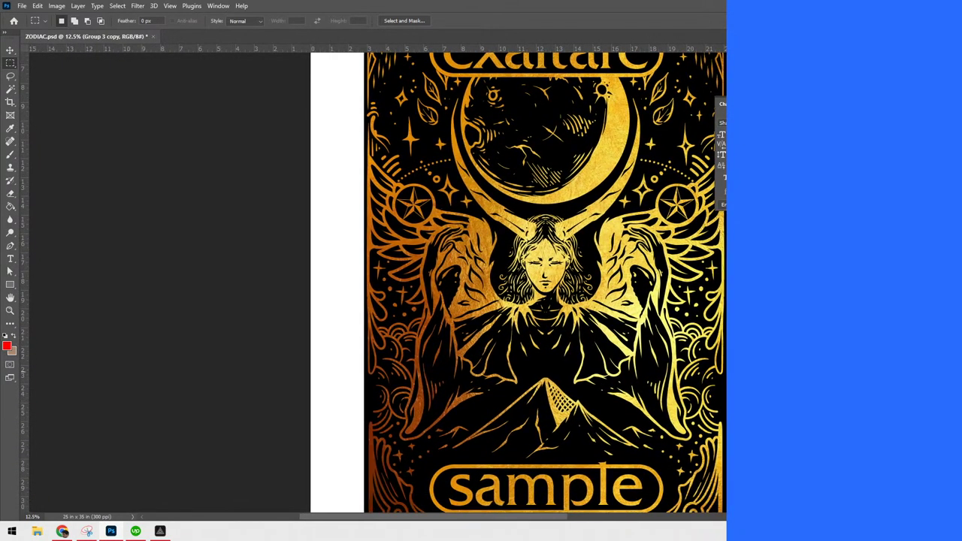
key(ctrl+minus)
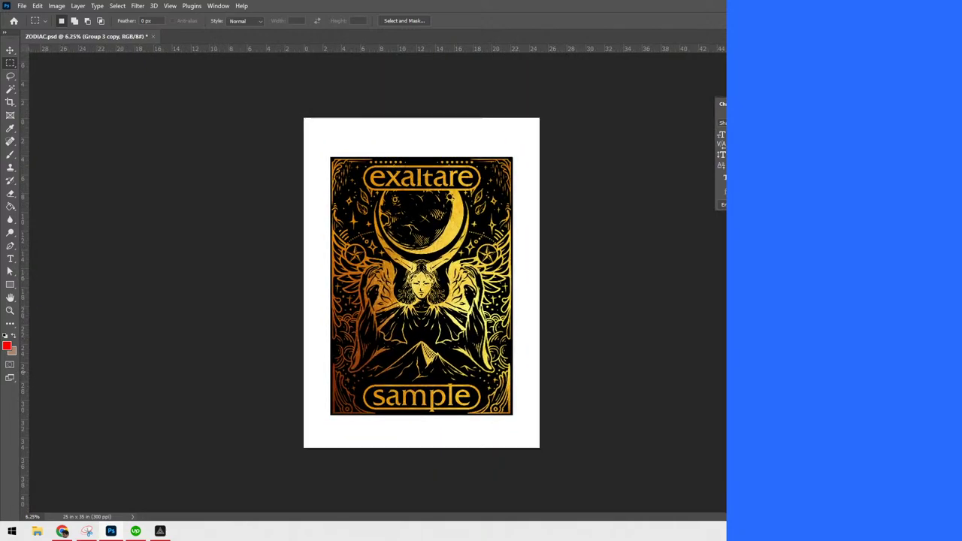
key(ctrl+plus)
key(ctrl+plus)
key(v)
click(518, 161)
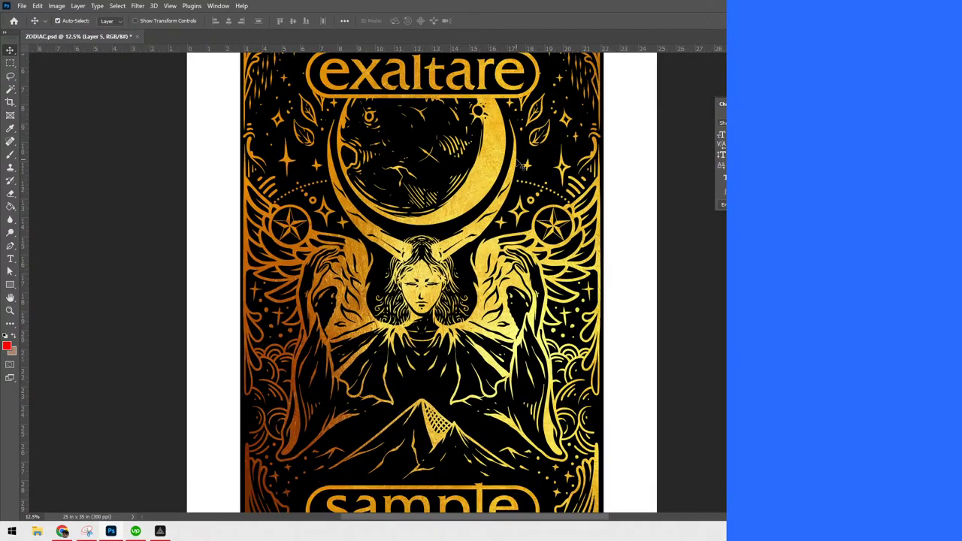
key(ctrl+j)
key(ctrl+e)
click(57, 6)
mouse_move(74, 32)
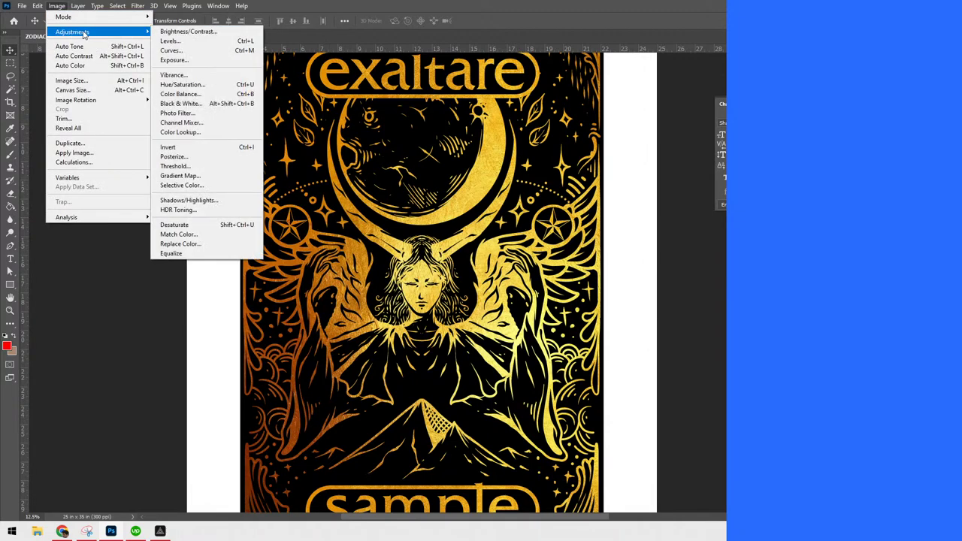
click(208, 42)
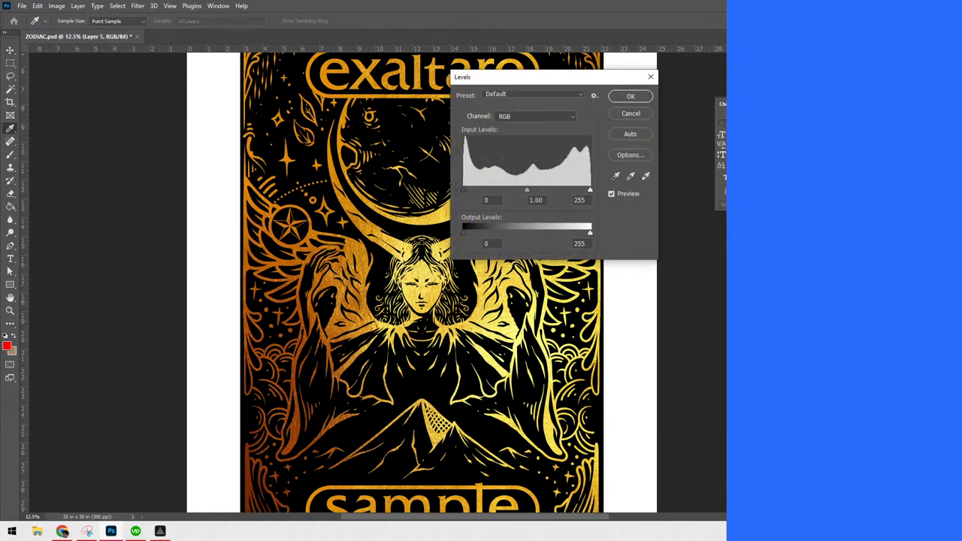
drag(526, 189, 504, 190)
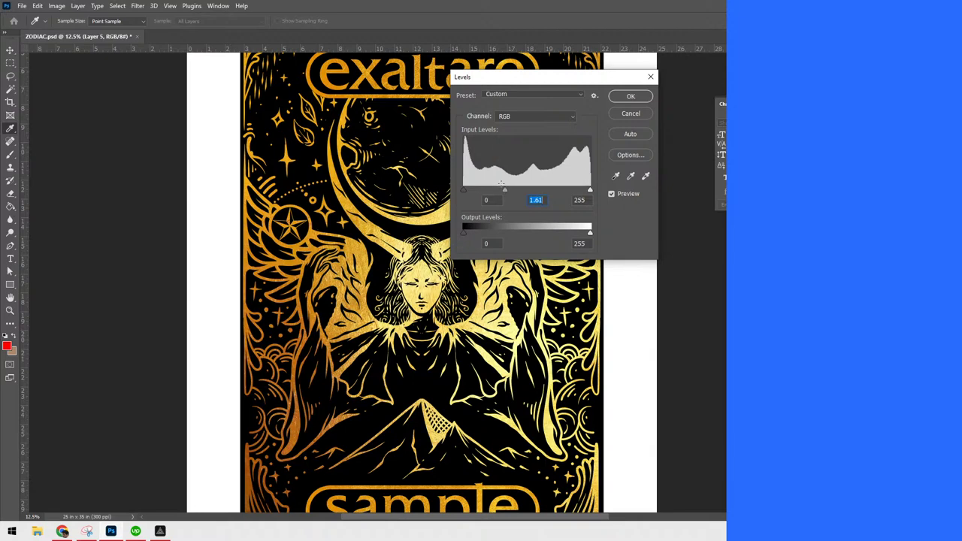
click(631, 96)
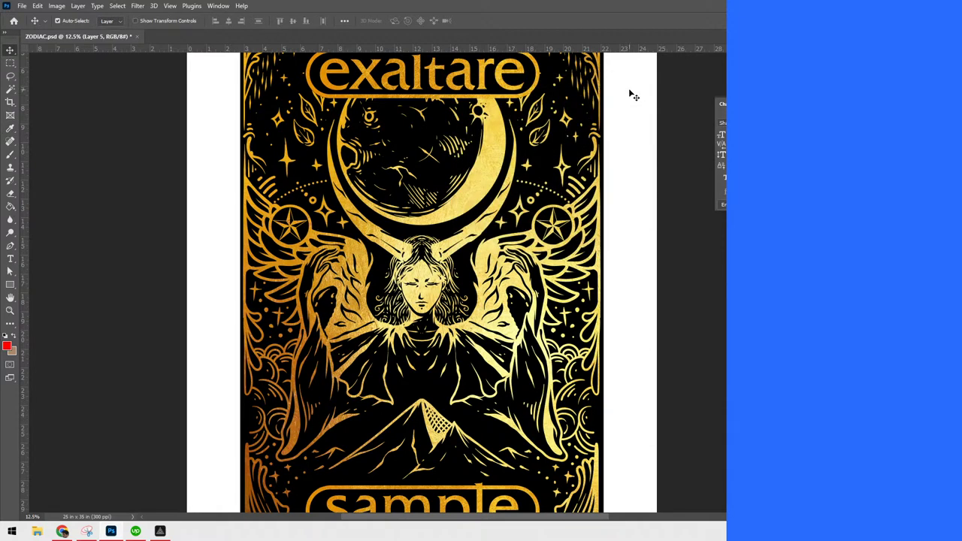
key(ctrl+minus)
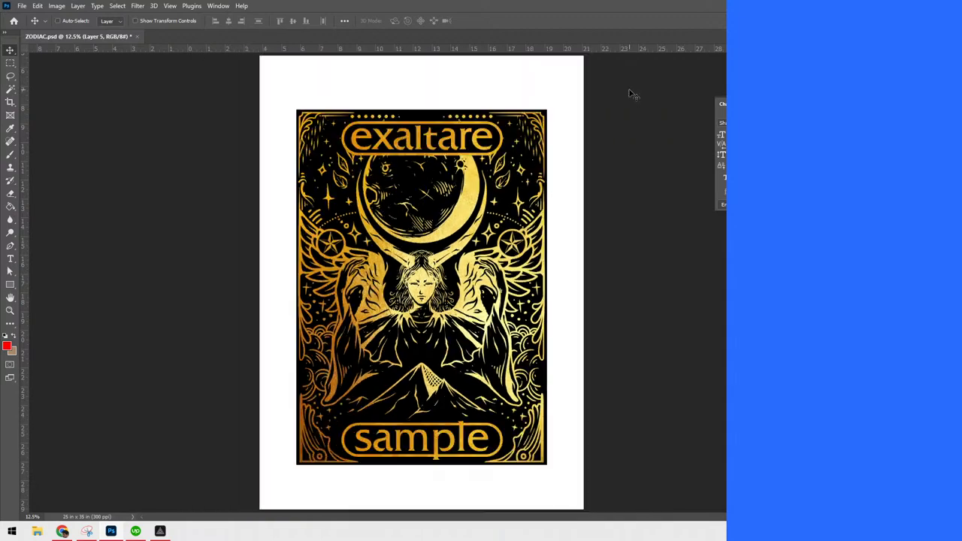
key(ctrl+plus)
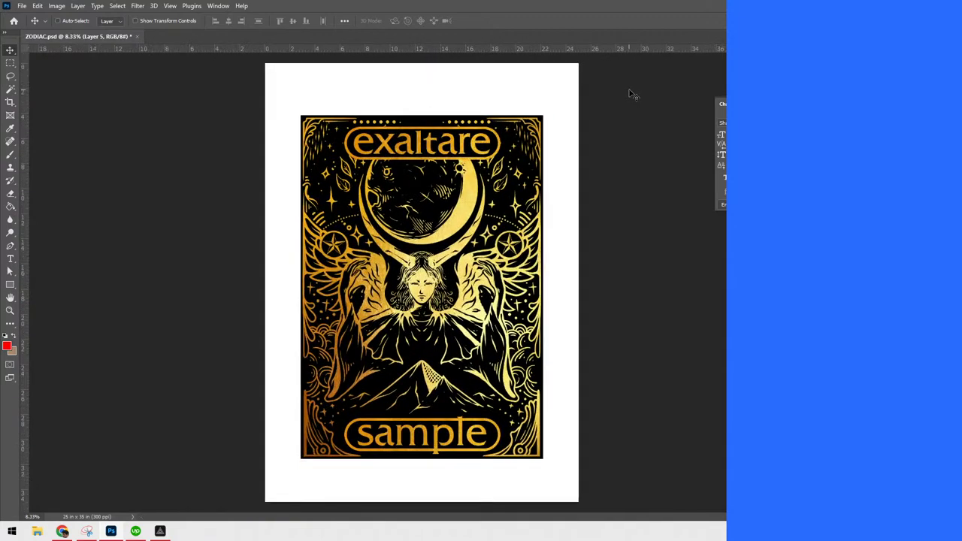
key(ctrl+plus)
key(ctrl+minus)
Duplicate the white background layer and invert the duplicate to black
key(ctrl+e)
key(ctrl+j)
key(ctrl+z)
key(ctrl+j)
key(ctrl+j)
key(ctrl+i)
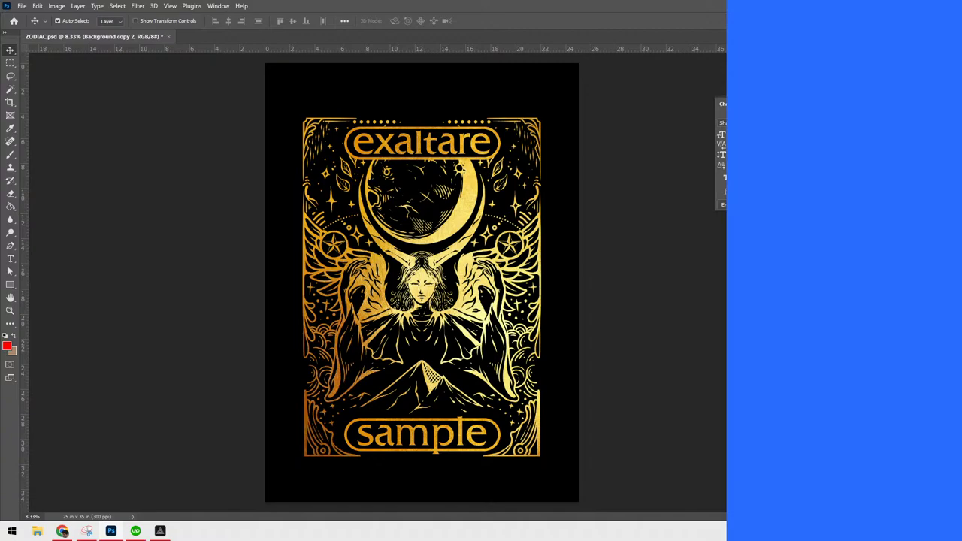
Examine the gold artwork against the black background, both as a whole poster and up close around the figure
key(ctrl+plus)
key(ctrl+plus)
key(ctrl+plus)
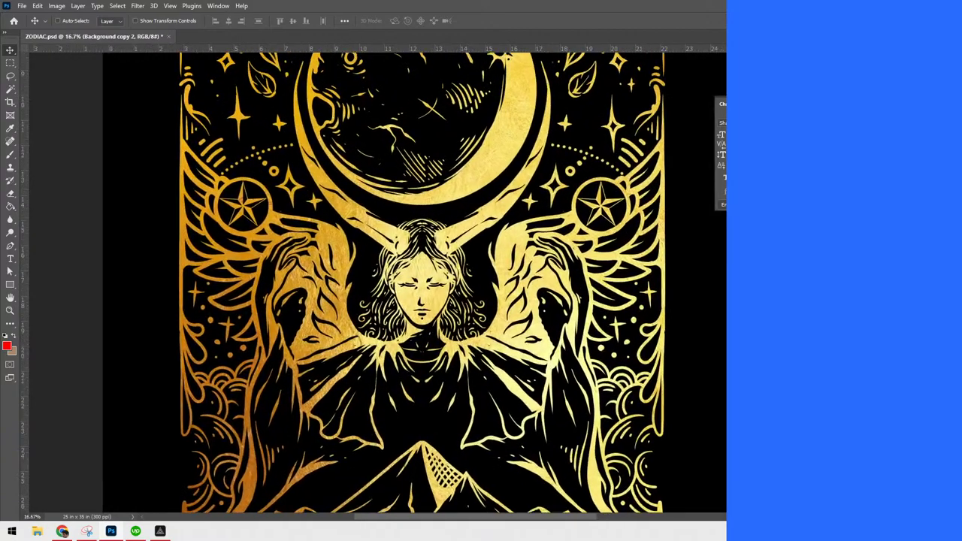
key(ctrl+minus)
key(ctrl+minus)
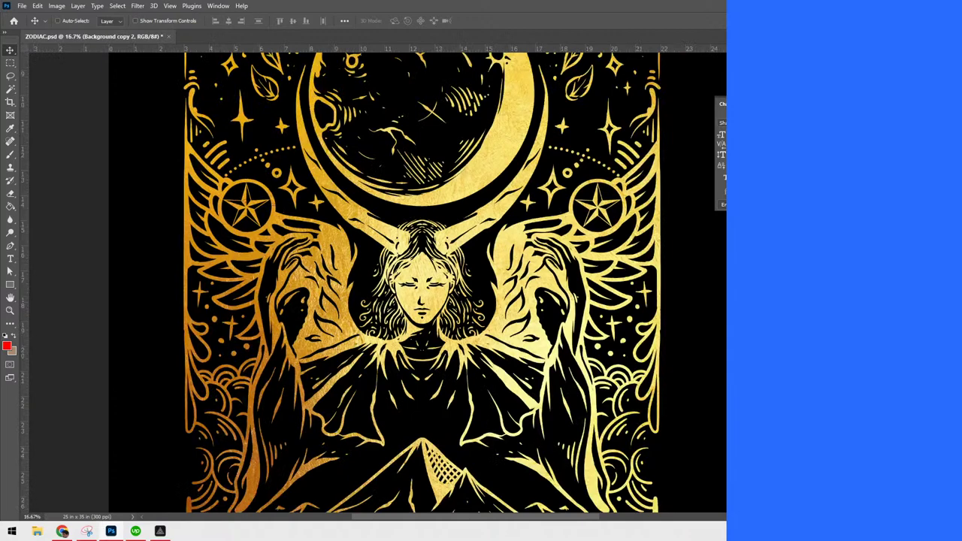
key(ctrl+minus)
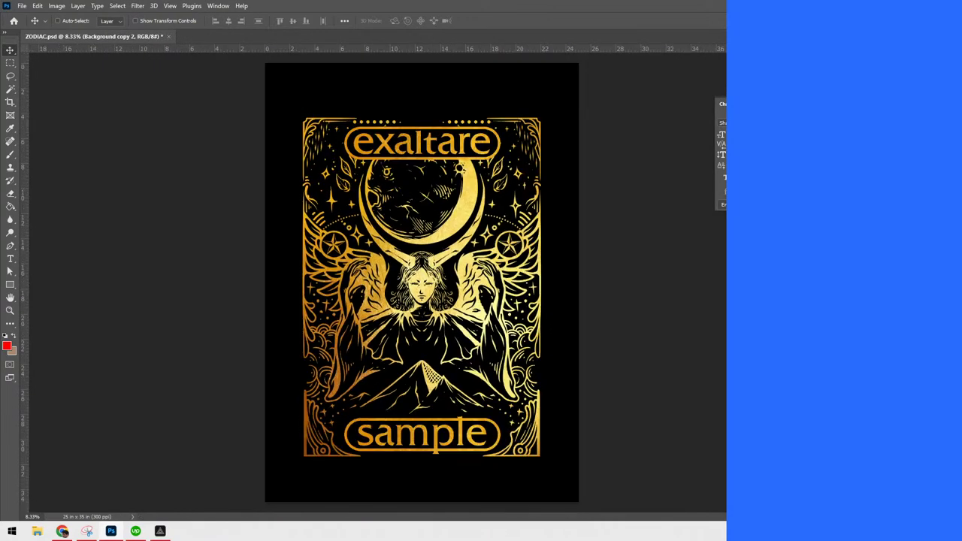
key(ctrl+plus)
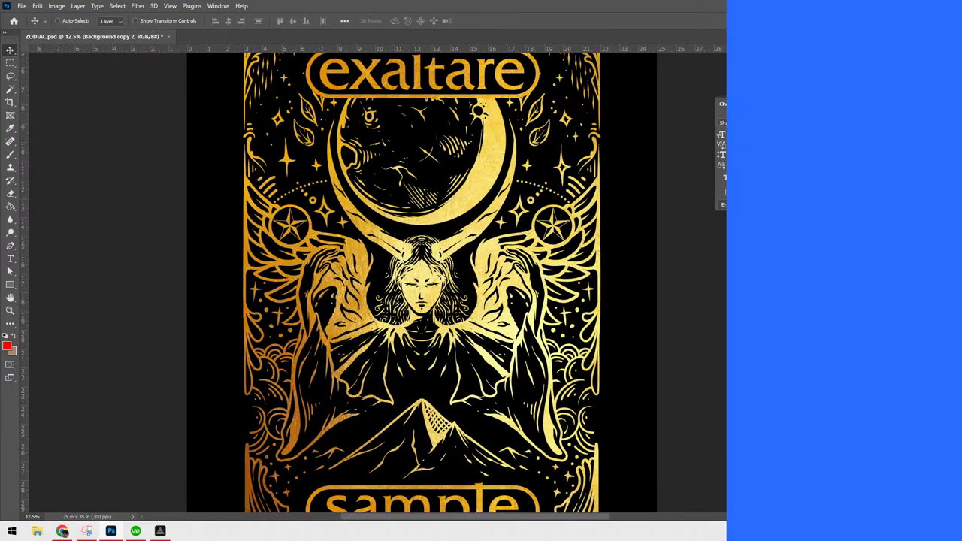
key(ctrl+minus)
key(ctrl+minus)
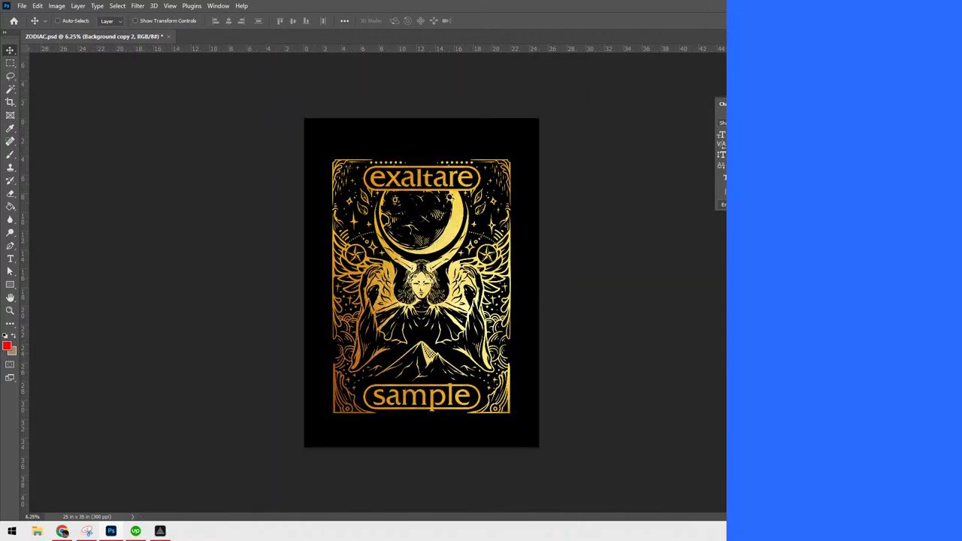
key(ctrl+plus)
key(ctrl+plus)
key(ctrl+plus)
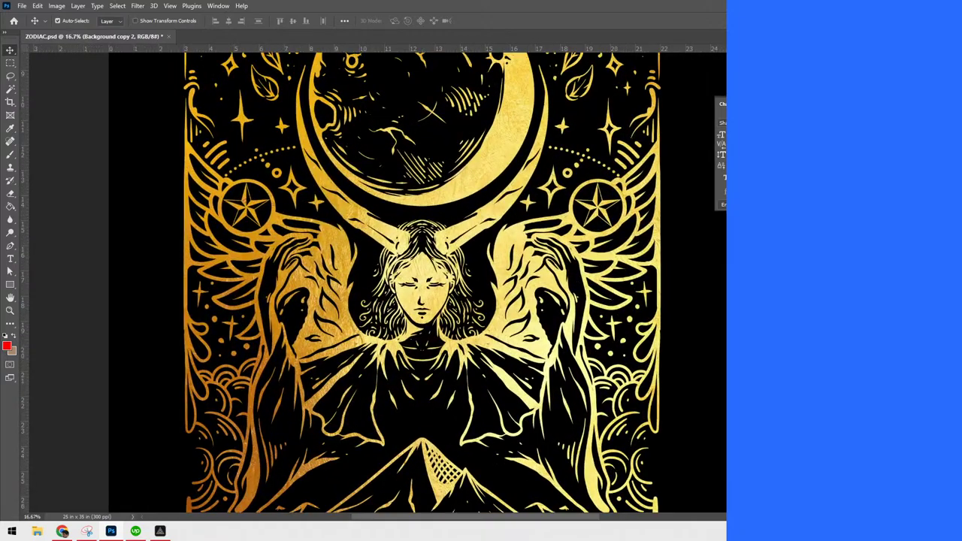
scroll(577, 313, down, 5)
key(ctrl+plus)
key(ctrl+plus)
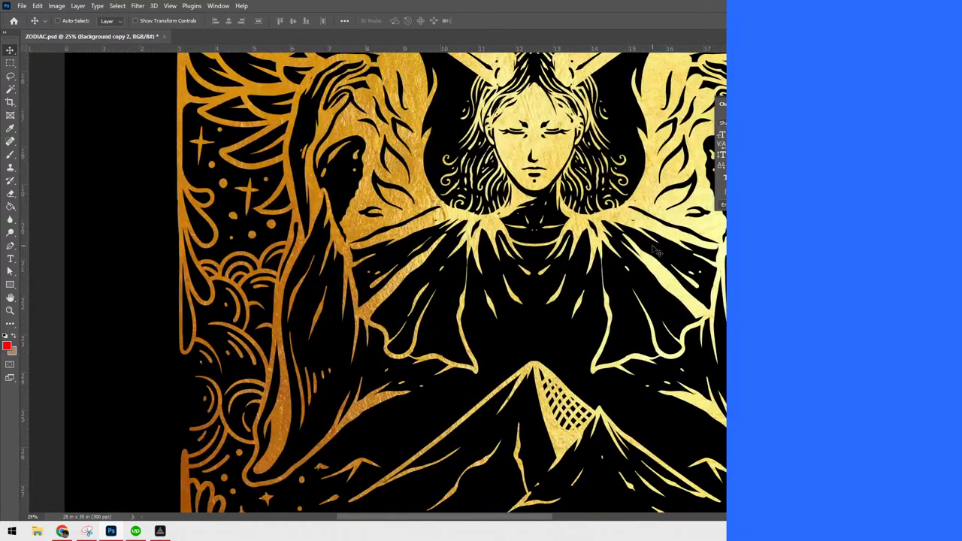
Paint a four-pointed star on each side of the mountain in the artwork group that carries the gold foil
drag(687, 348, 638, 227)
click(865, 406)
key(alt+bracketright)
key(alt+bracketleft)
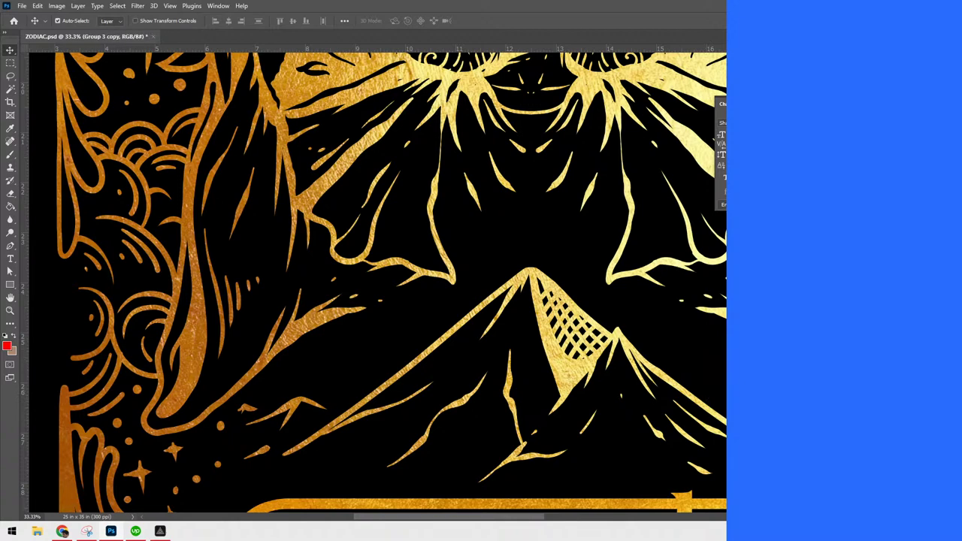
key(b)
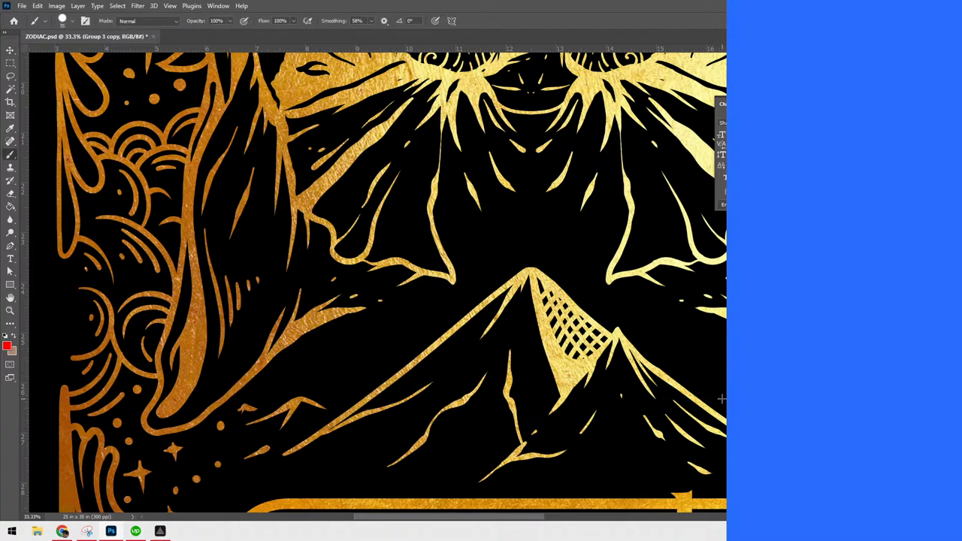
click(696, 348)
mouse_move(315, 343)
mouse_down()
mouse_move(317, 360)
mouse_move(312, 351)
mouse_move(327, 350)
mouse_move(317, 366)
mouse_up()
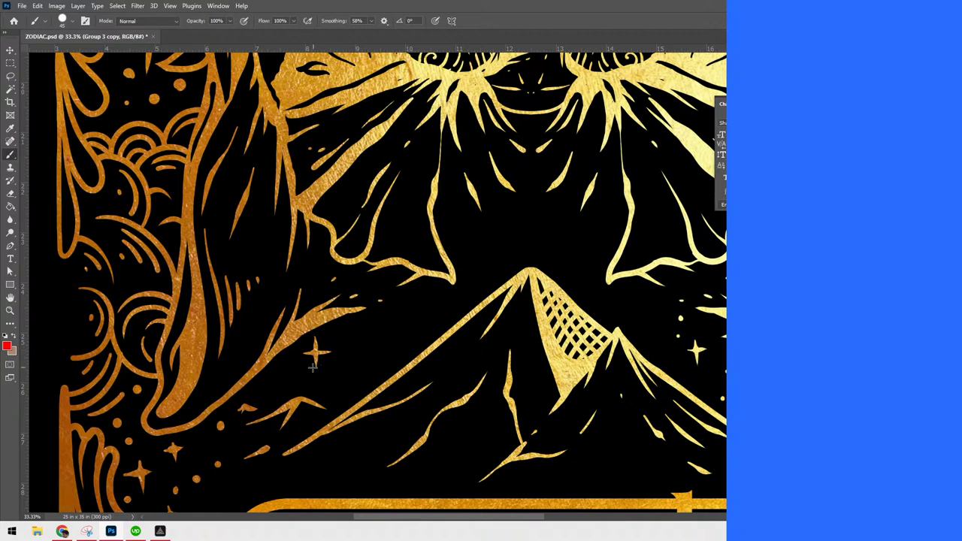
Paint a smaller four-pointed star and scattered round dots in the empty black space beside the mountain slopes
mouse_move(275, 383)
mouse_down()
mouse_move(276, 373)
mouse_move(275, 383)
mouse_up()
click(262, 388)
click(275, 382)
mouse_move(276, 382)
mouse_down()
mouse_move(269, 379)
mouse_move(285, 382)
mouse_up()
click(331, 391)
click(364, 350)
click(390, 358)
click(658, 353)
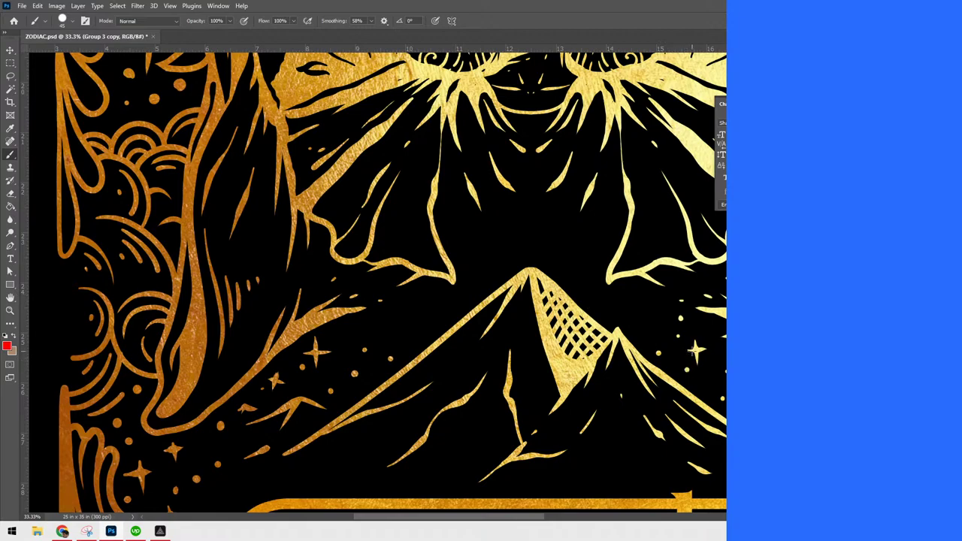
Examine how the added stars and dots balance around the mountain on the whole poster
key(ctrl+minus)
key(ctrl+minus)
key(ctrl+minus)
key(ctrl+minus)
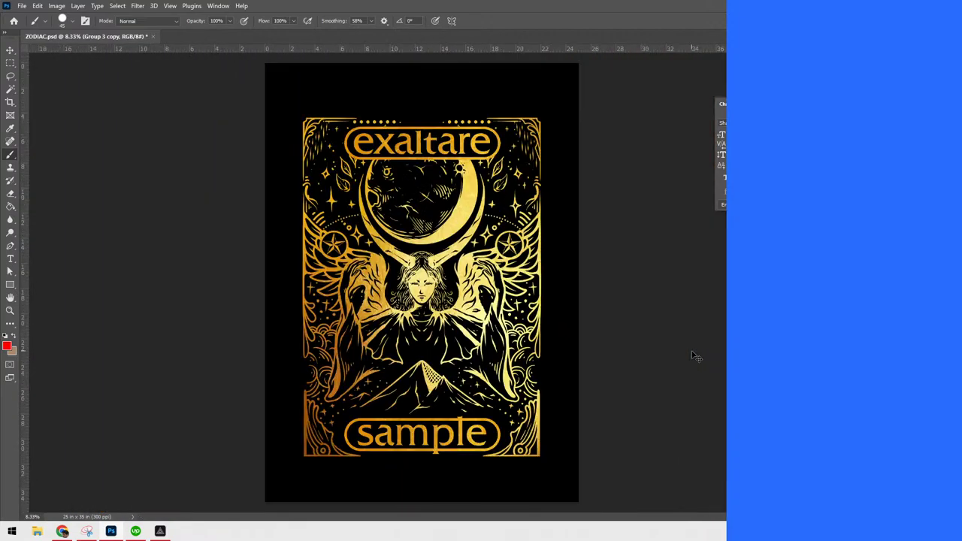
key(ctrl+plus)
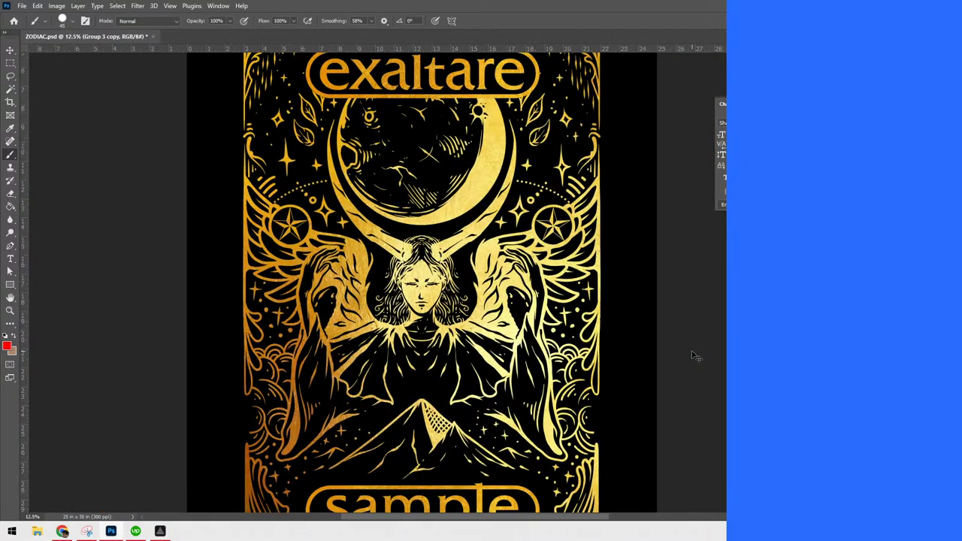
key(ctrl+minus)
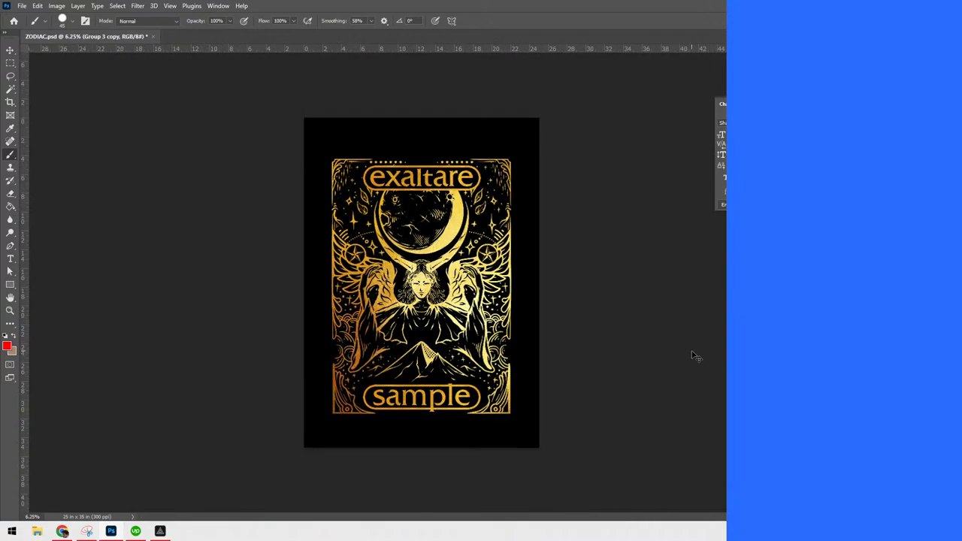
key(ctrl+plus)
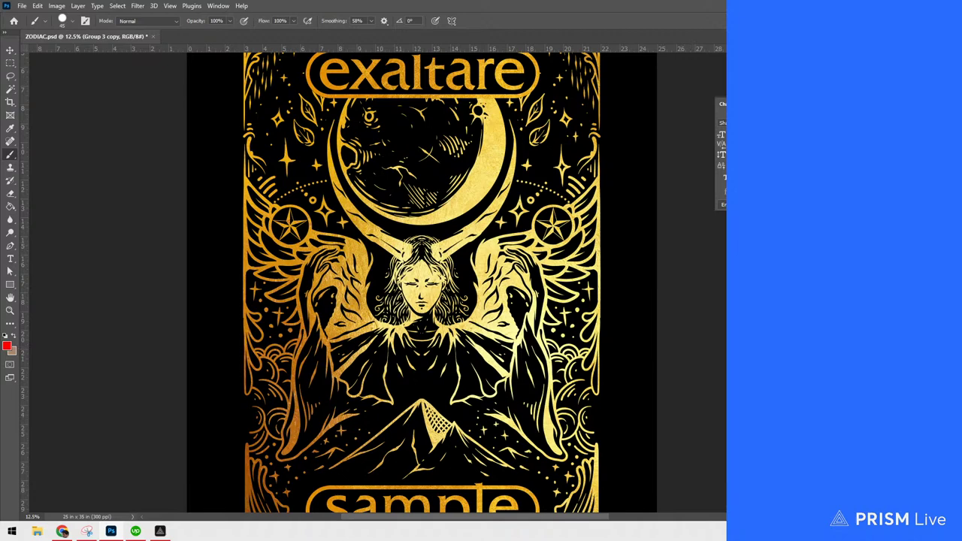
Duplicate the gold-foil texture layer, move the copy up the layer stack, and clip it to the artwork
key(ctrl+z)
key(ctrl+z)
key(ctrl+z)
key(ctrl+z)
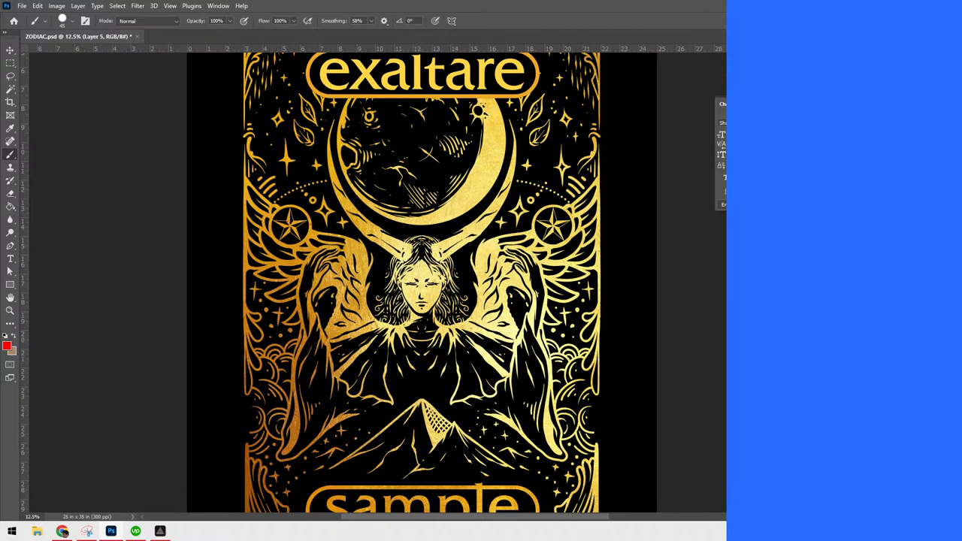
key(ctrl+j)
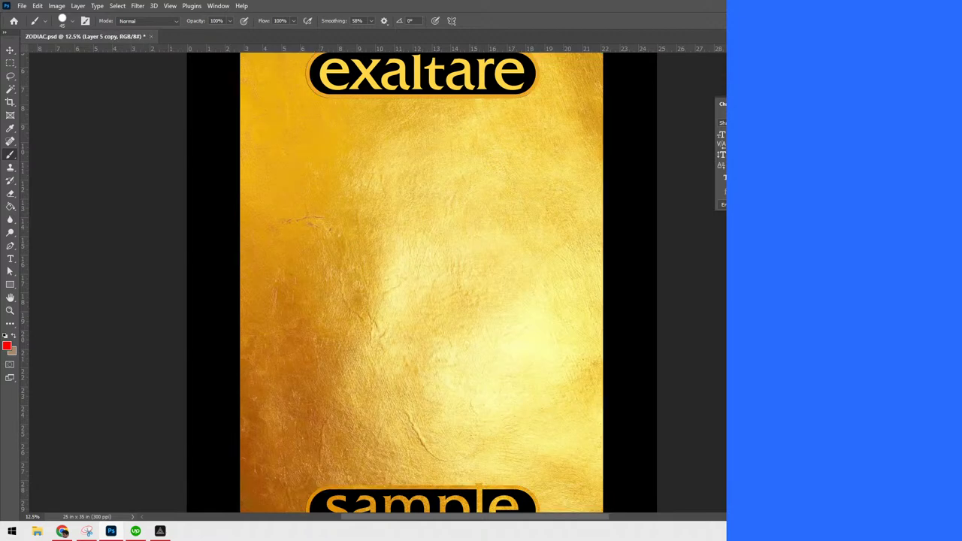
key(ctrl+])
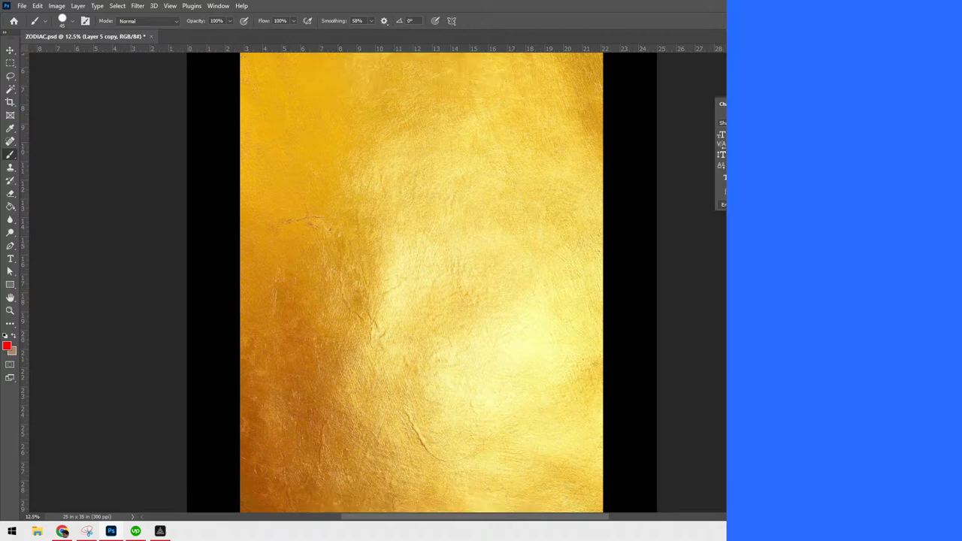
key(ctrl+alt+g)
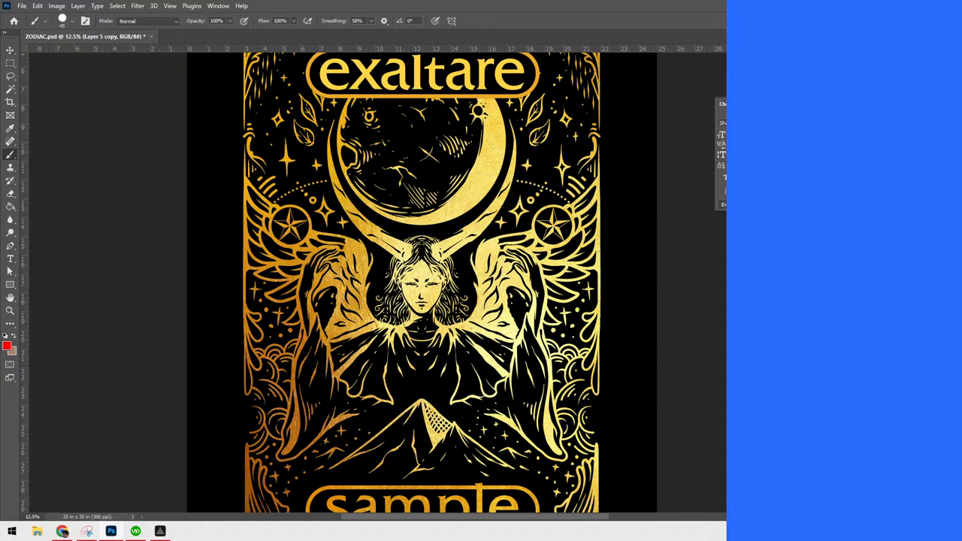
Take the gold foil off the red artwork, then group the "sample" title layers and hide that group
key(ctrl+z)
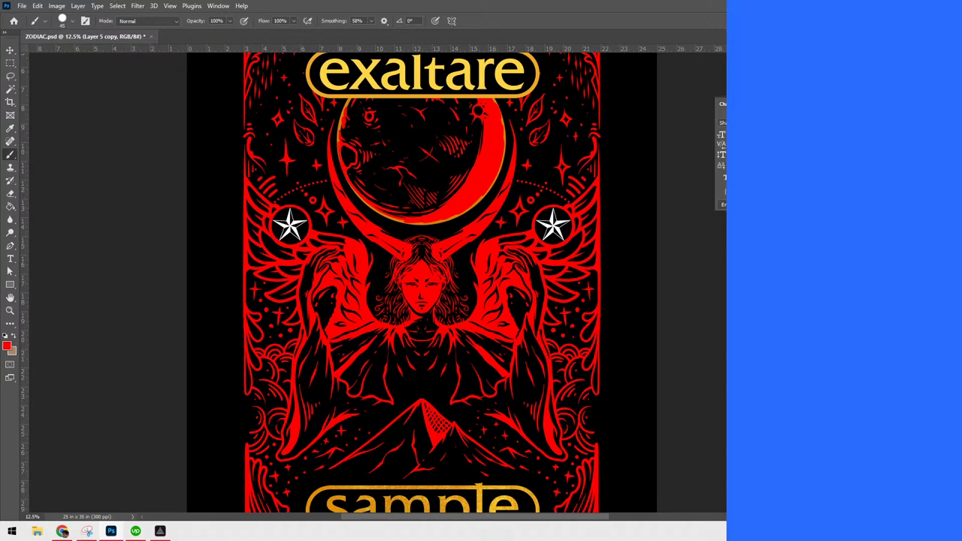
key(ctrl+z)
key(ctrl+shift+z)
key(alt+bracketright)
key(alt+shift+bracketleft)
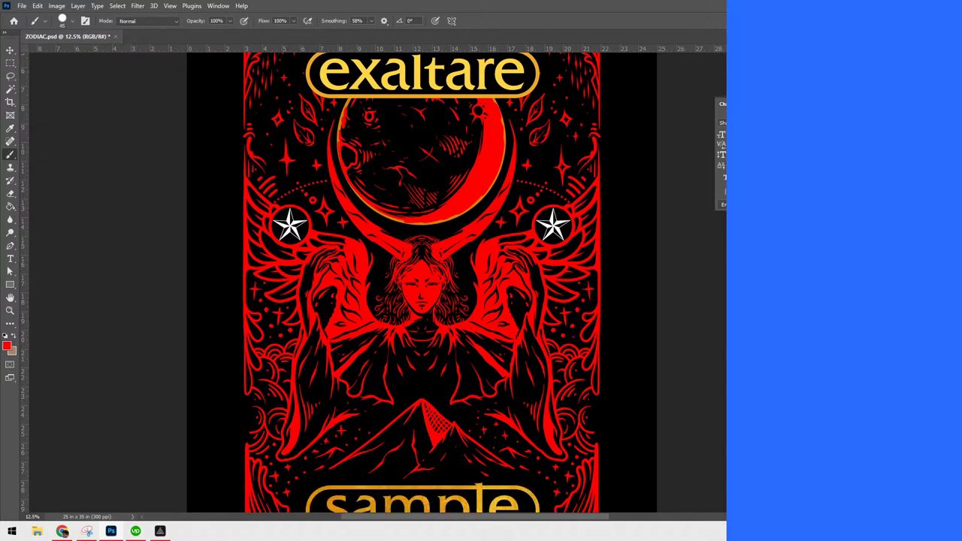
key(ctrl+g)
key(ctrl+comma)
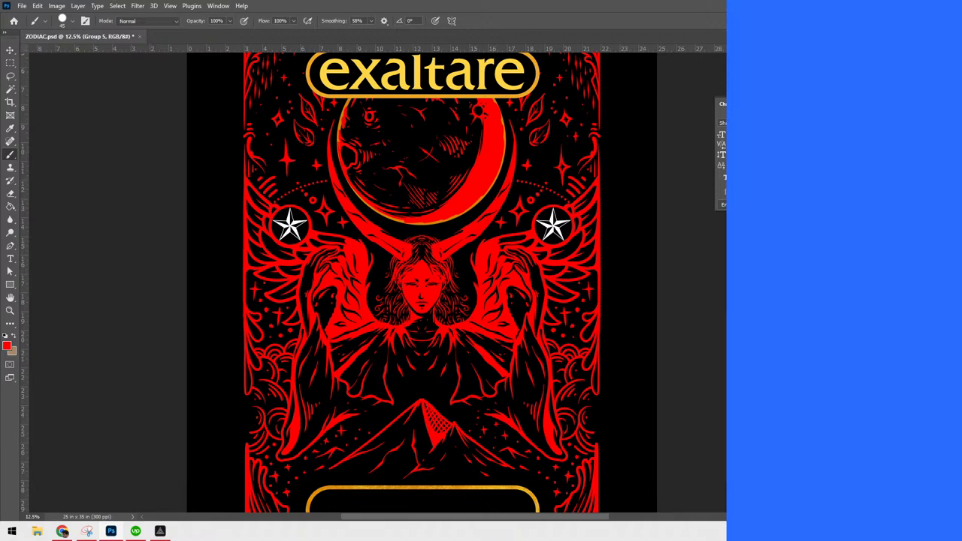
Try deleting the black around the red artwork with the Magic Wand and clipping the gold-foil layer to it
key(alt+bracketright)
key(alt+shift+bracketright)
key(alt+bracketright)
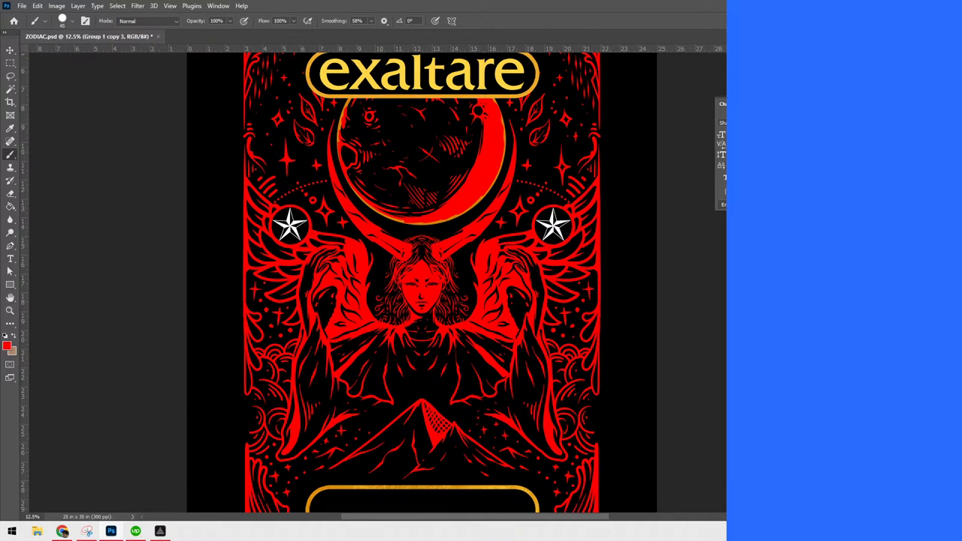
key(w)
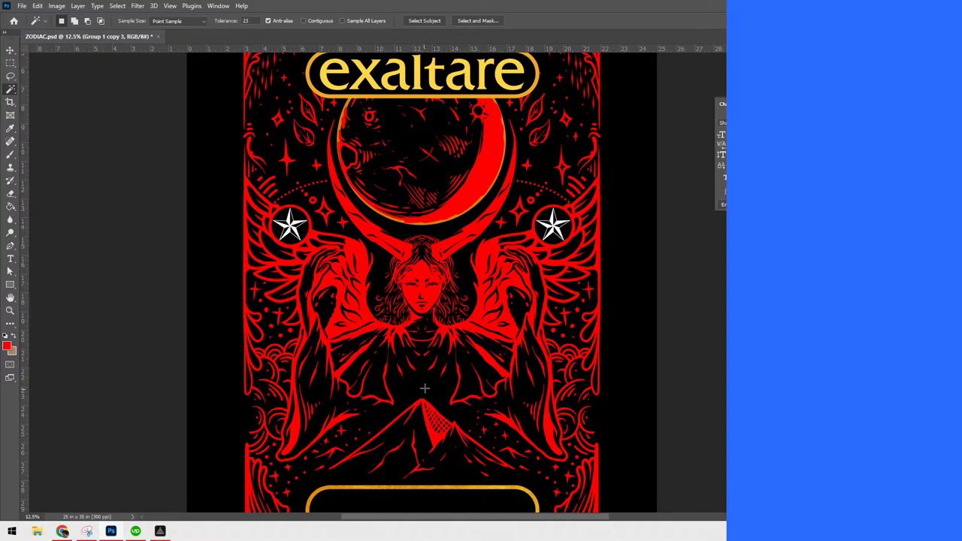
click(632, 404)
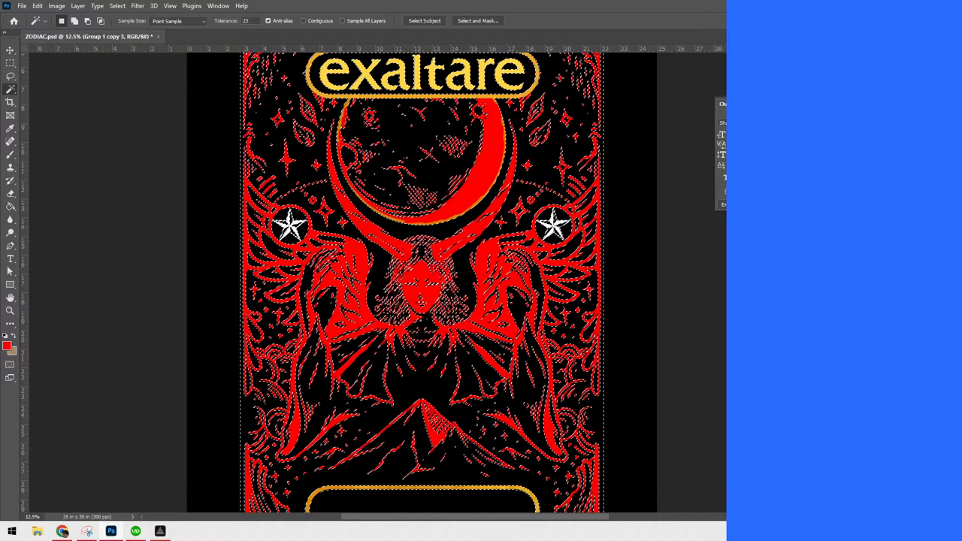
key(Delete)
key(ctrl+d)
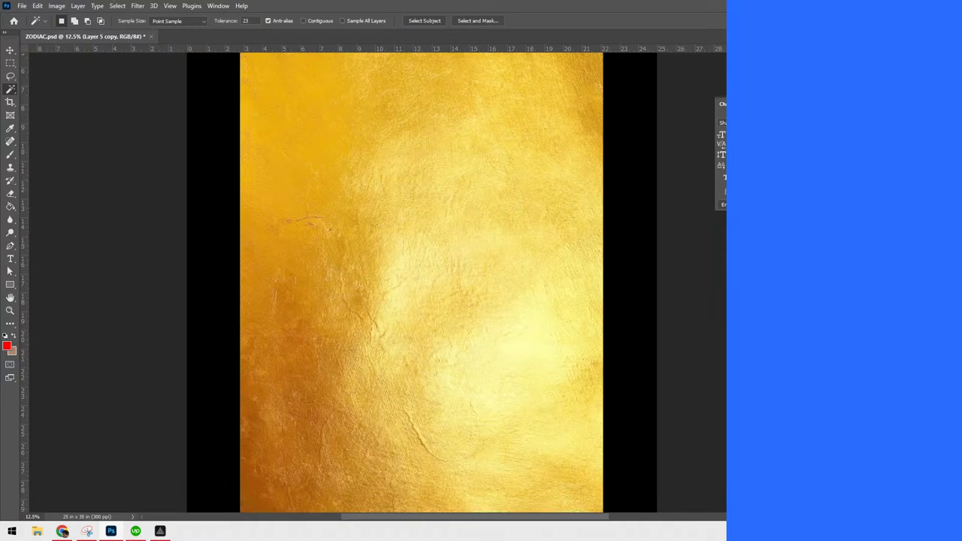
key(ctrl+alt+g)
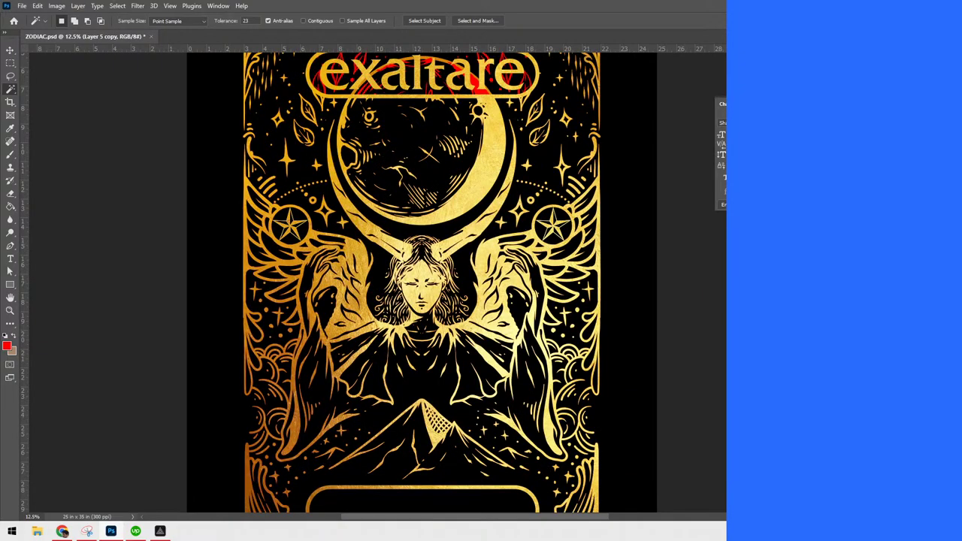
drag(696, 314, 755, 485)
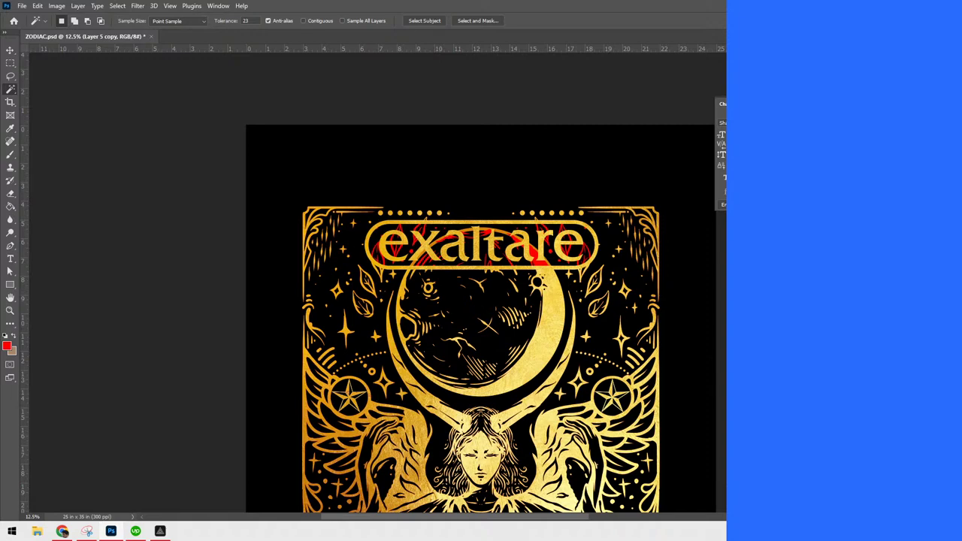
Undo the foil clipping and background removal, and toggle the red artwork group's visibility to check its contents
click(872, 391)
key(ctrl+z)
key(ctrl+shift+z)
key(ctrl+z)
key(ctrl+comma)
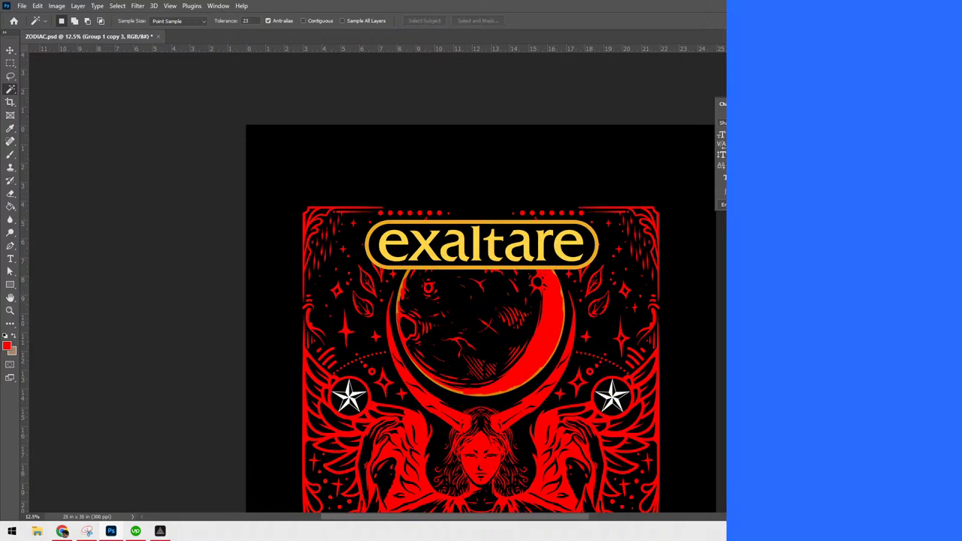
key(ctrl+comma)
key(ctrl+z)
key(ctrl+shift+z)
key(ctrl+z)
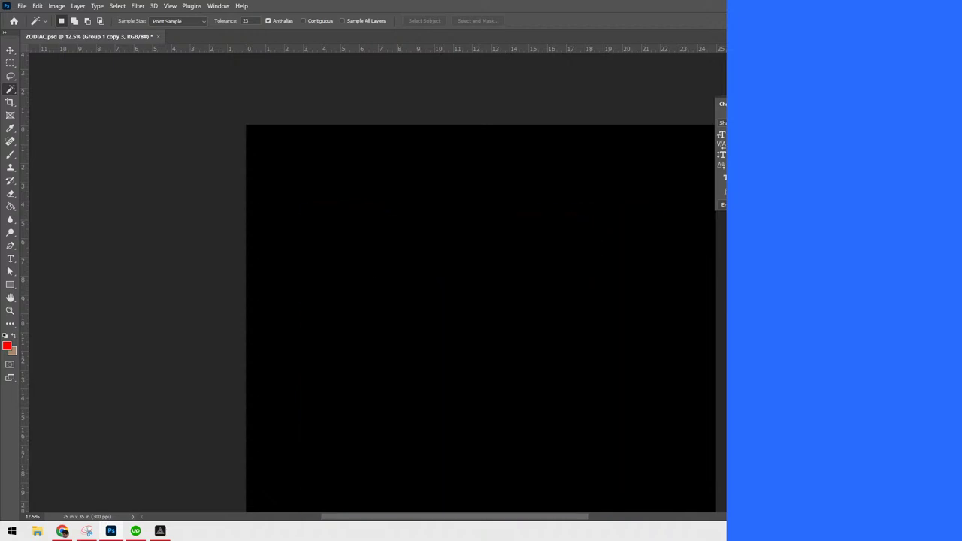
key(ctrl+comma)
key(ctrl+shift+z)
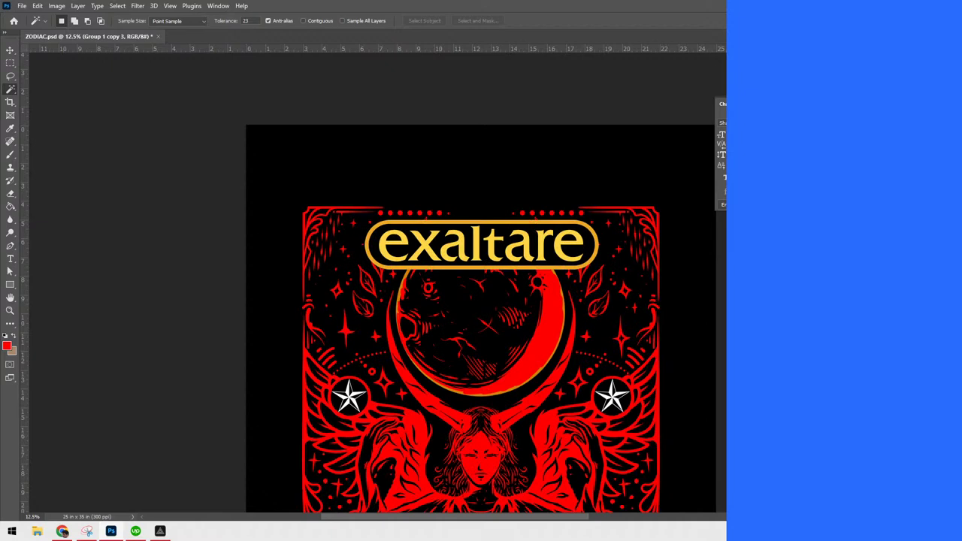
Group the gold-foil poster layers and save the file
key(ctrl+minus)
key(ctrl+minus)
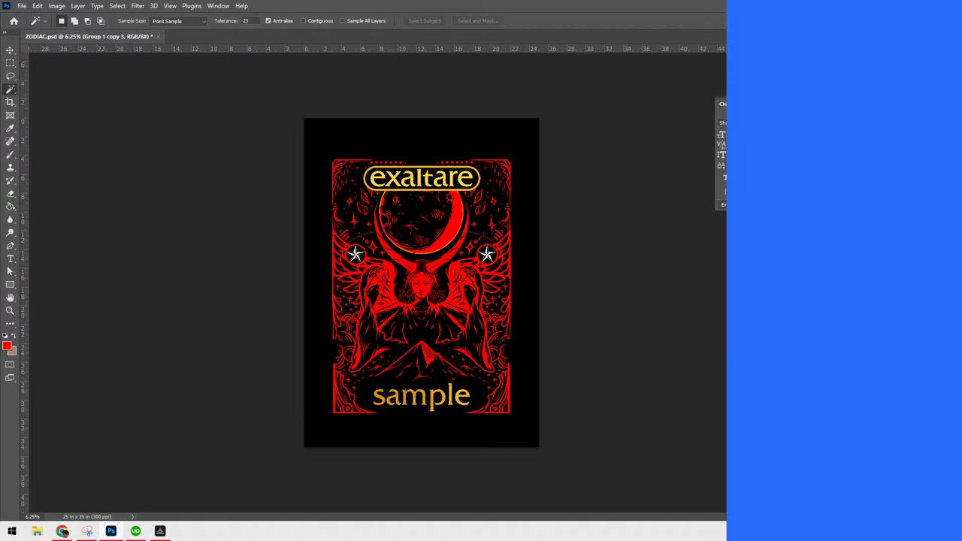
key(ctrl+g)
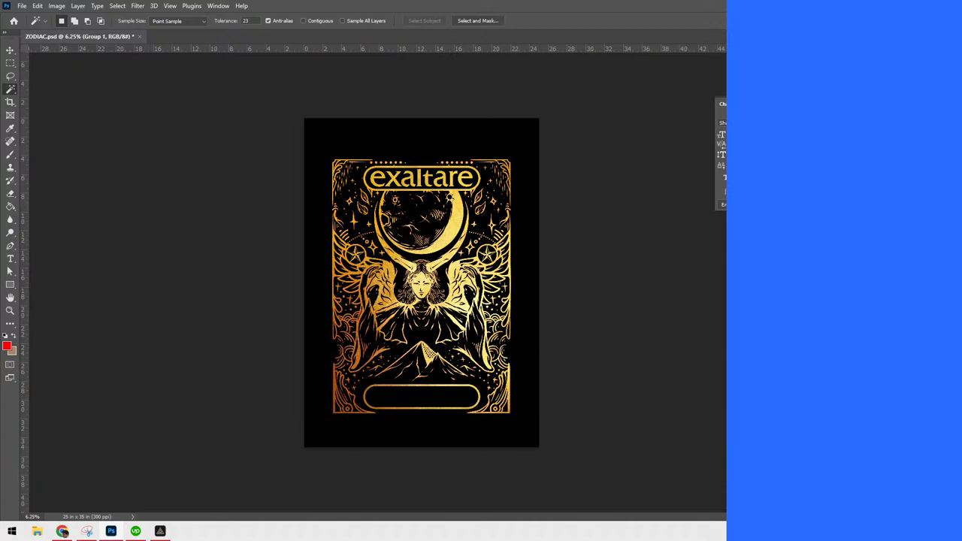
key(ctrl+s)
Check the gold-foil detail around the figure, then select all the poster layers and merge them
key(ctrl+plus)
key(ctrl+plus)
key(ctrl+plus)
key(ctrl+plus)
key(ctrl+plus)
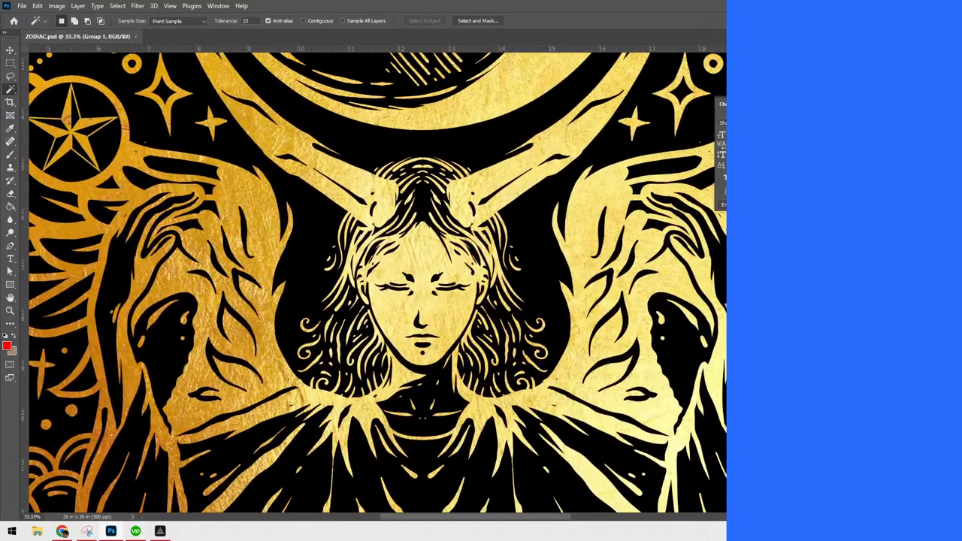
scroll(421, 282, down, 6)
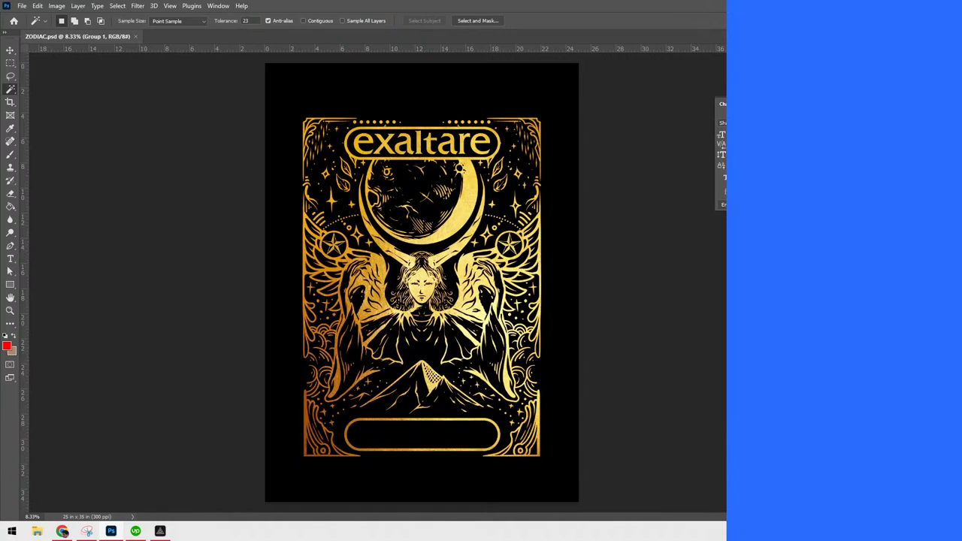
key(alt+bracketleft)
key(alt+shift+bracketleft)
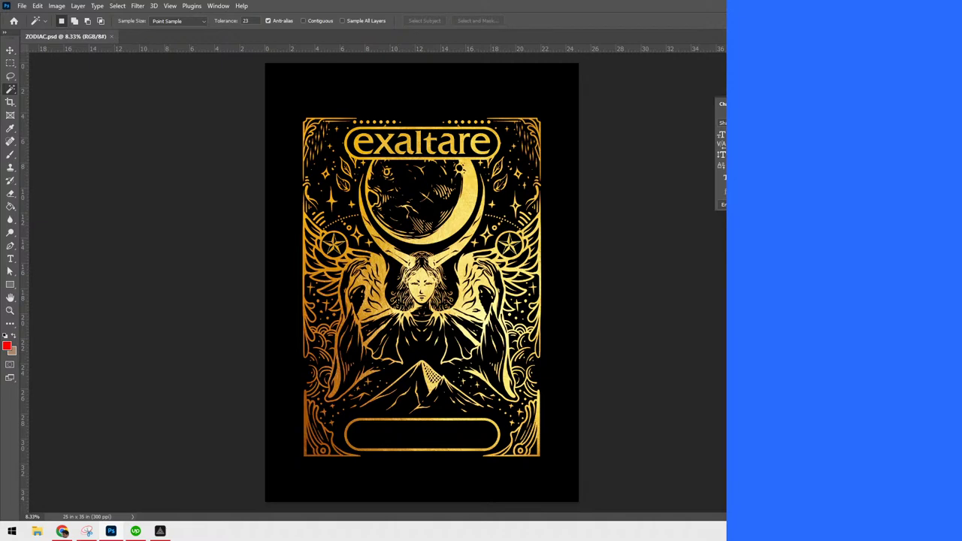
key(ctrl+e)
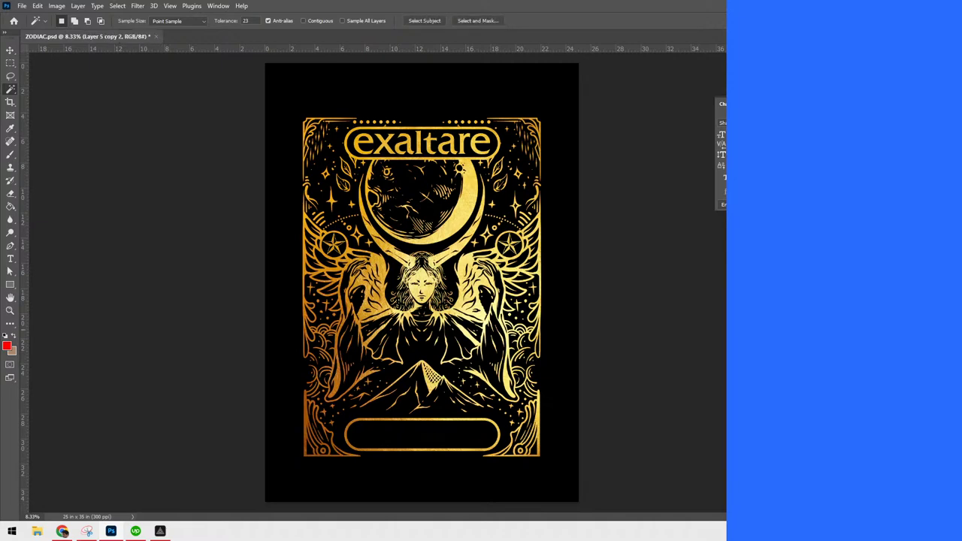
Create a new 7500 x 10500 pixel RGB document at 300 ppi and paste the merged poster into it
key(alt+bracketleft)
key(ctrl+n)
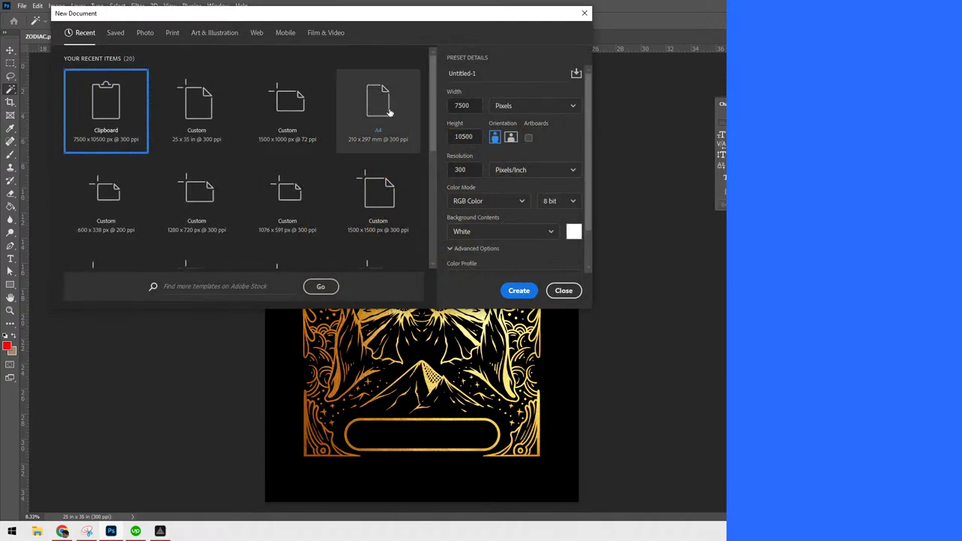
click(525, 297)
key(ctrl+v)
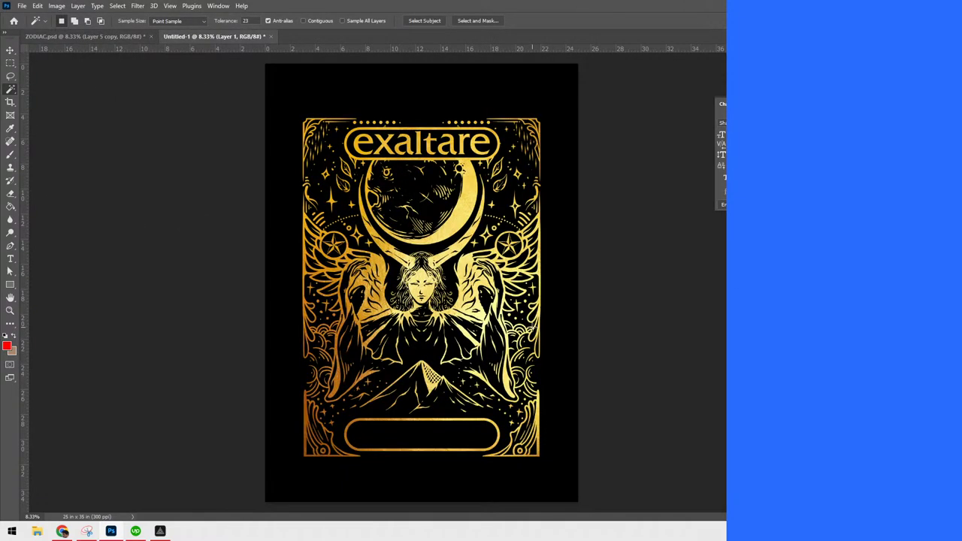
Try merging the pasted poster into the background and scaling a duplicate of it to about 49%
key(ctrl+e)
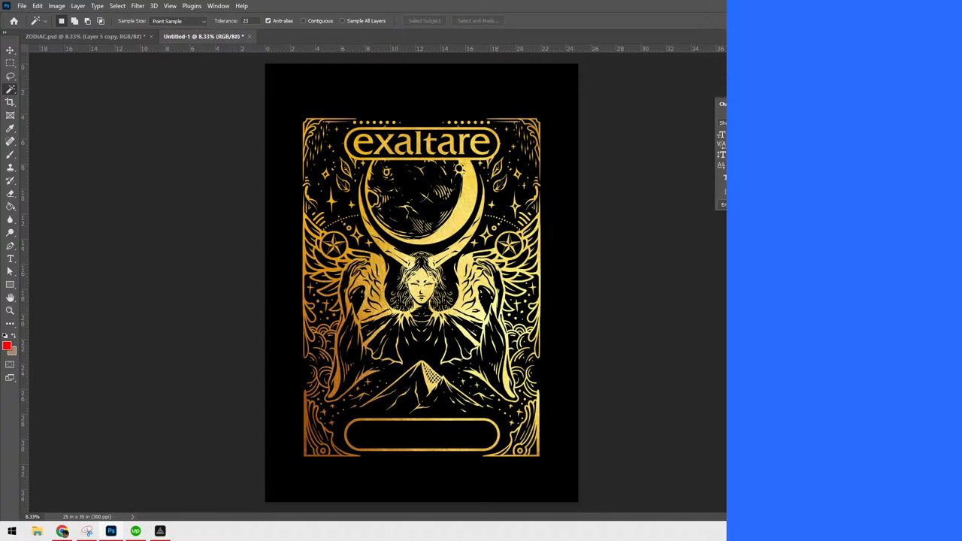
key(ctrl+j)
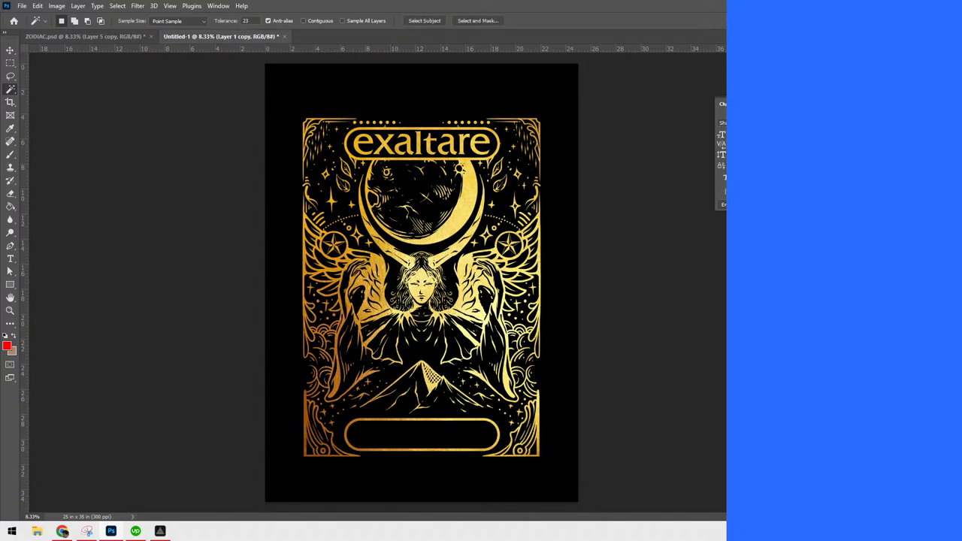
key(ctrl+t)
drag(576, 65, 544, 222)
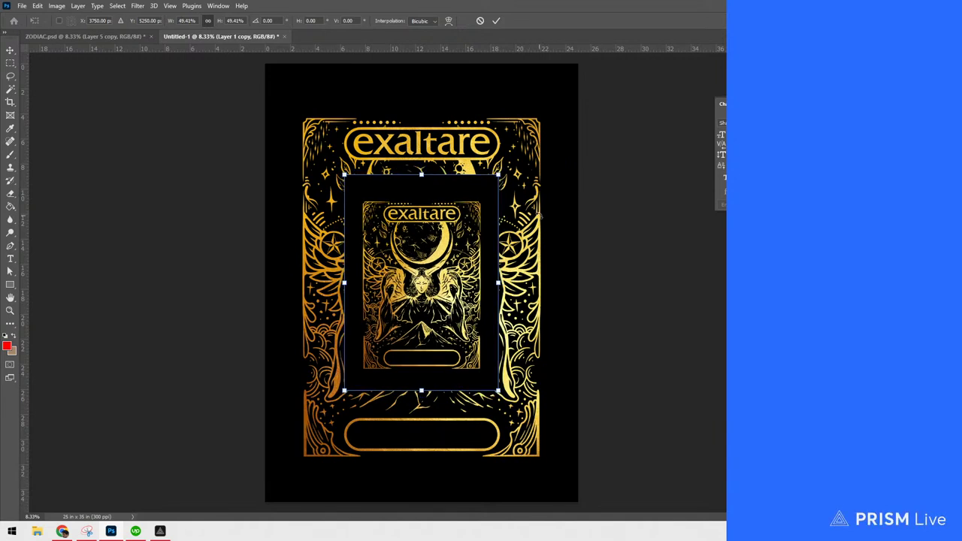
key(Escape)
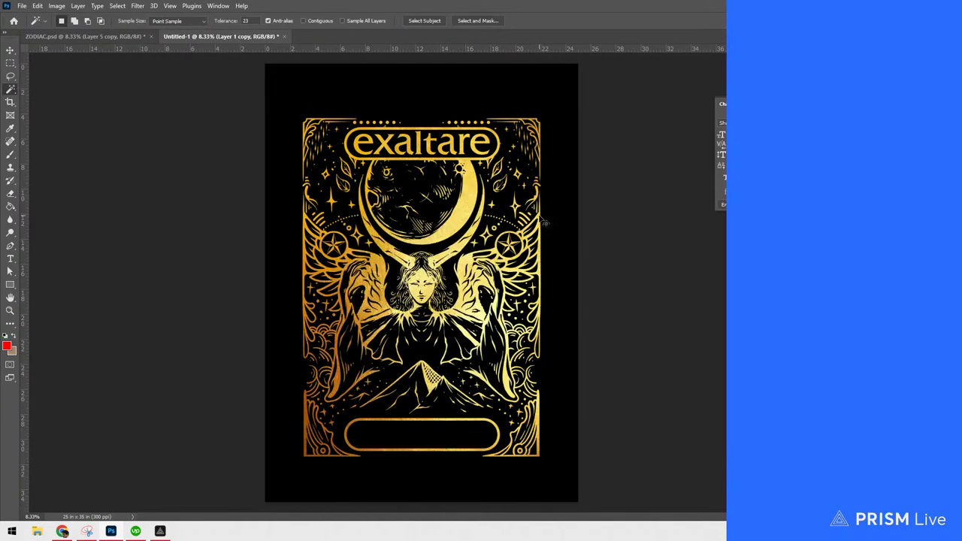
key(ctrl+z)
key(ctrl+shift+s)
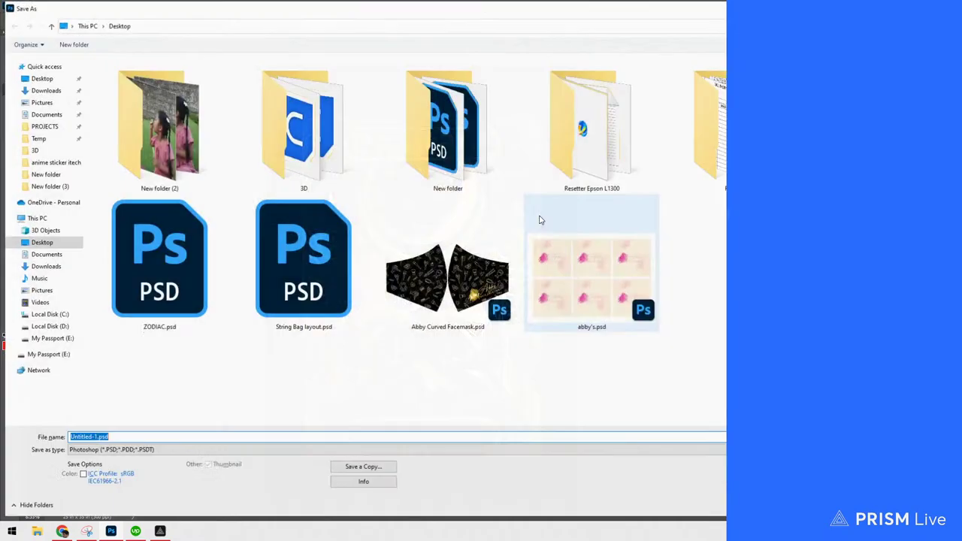
click(592, 451)
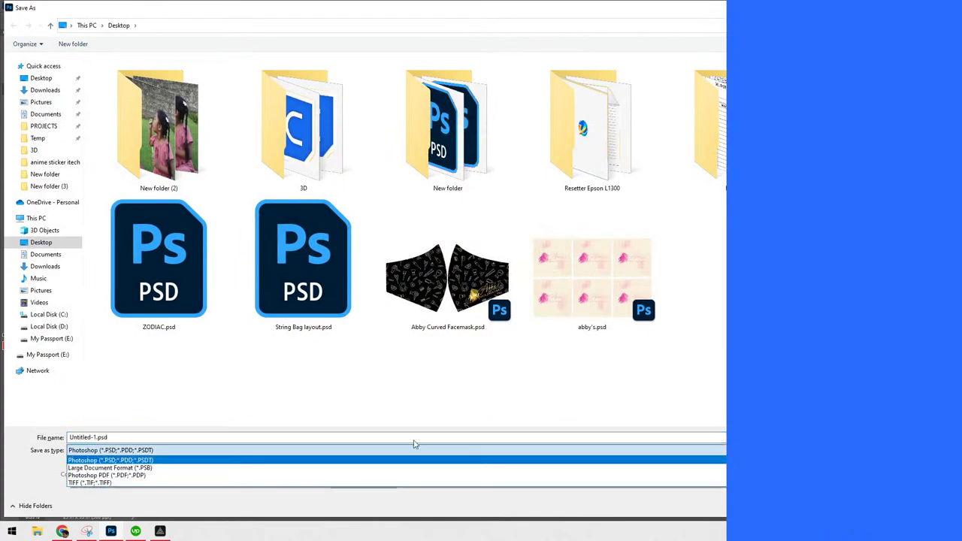
key(Escape)
key(Escape)
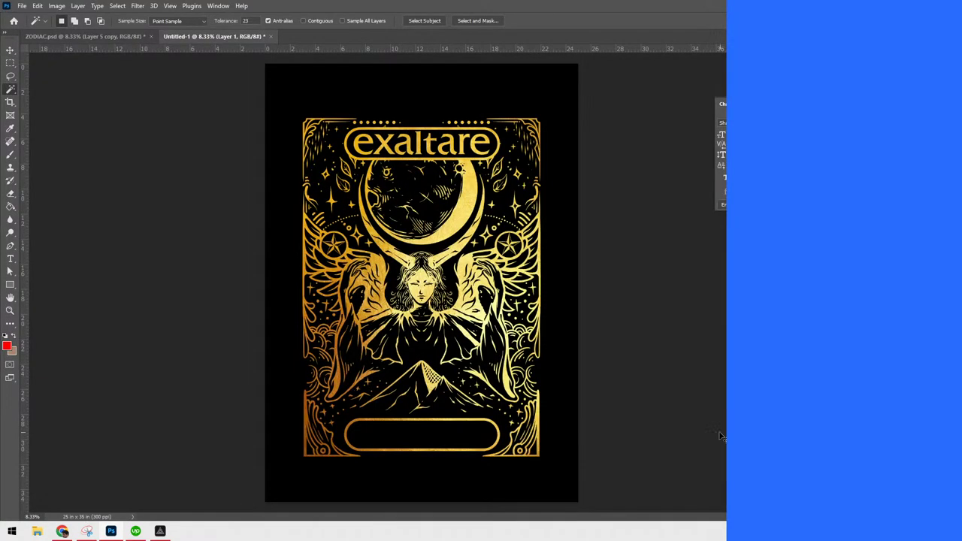
Save a copy of the poster to the Desktop as a JPEG named SAMPLE 1
key(ctrl+alt+s)
click(436, 438)
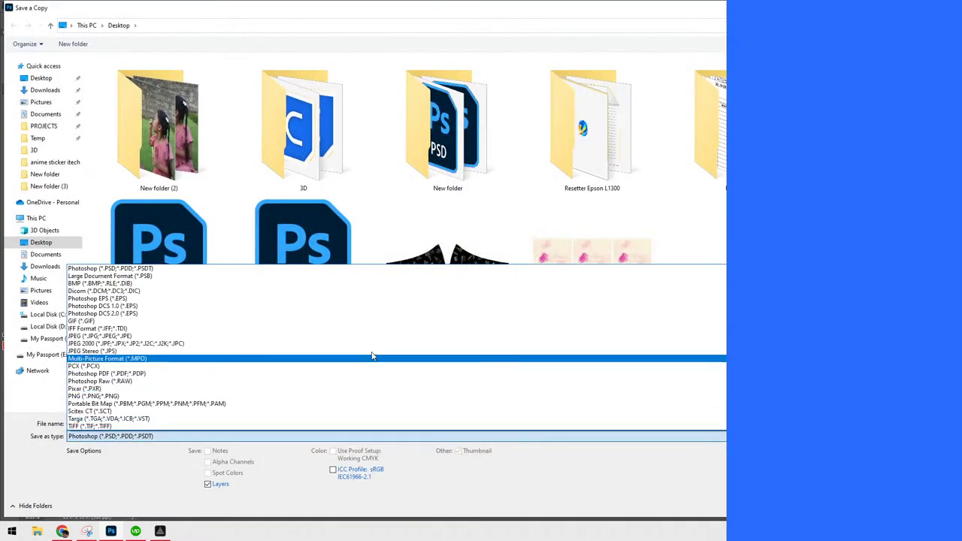
click(309, 336)
click(325, 423)
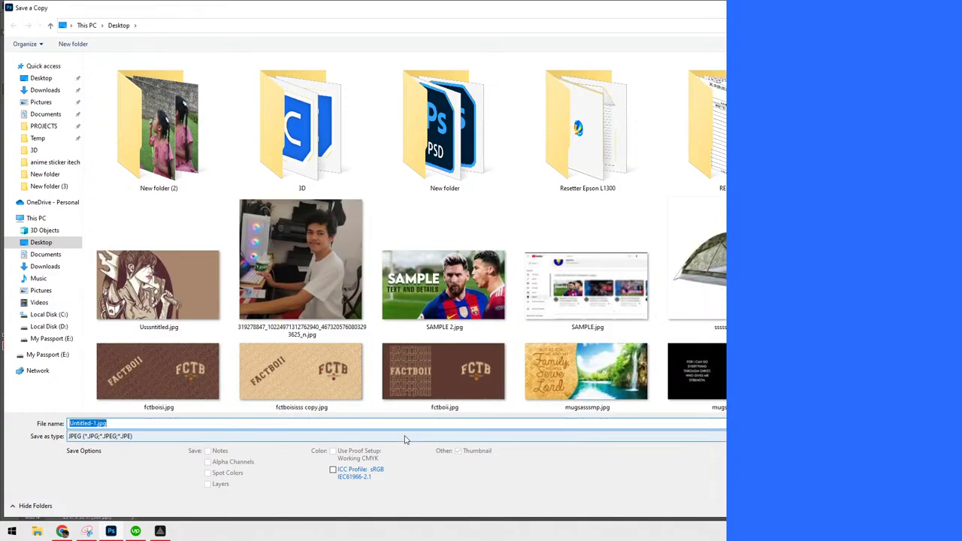
text(SAMPLE 1)
key(Return)
key(Return)
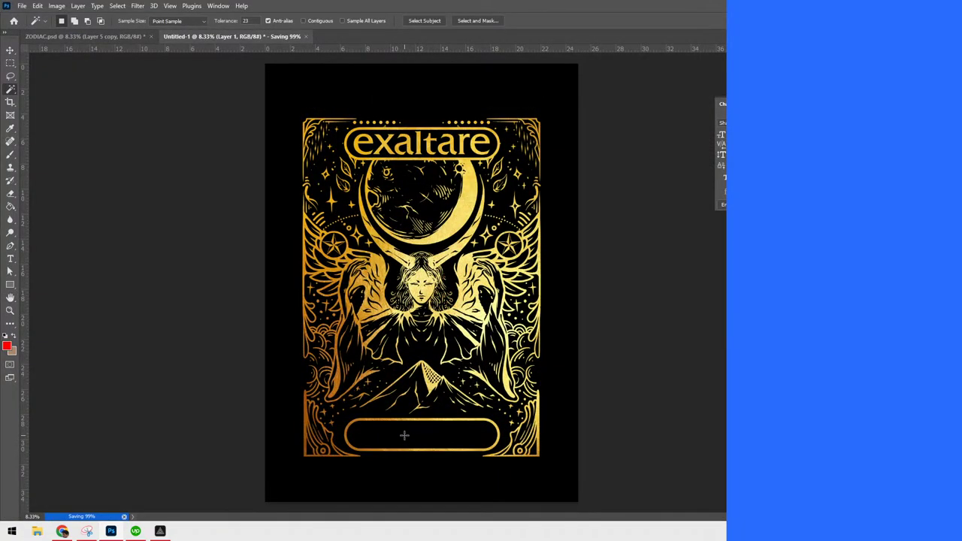
Switch to the Upwork conversation in the browser, close the candle image preview, and attach SAMPLE 1.jpg to the message
click(136, 533)
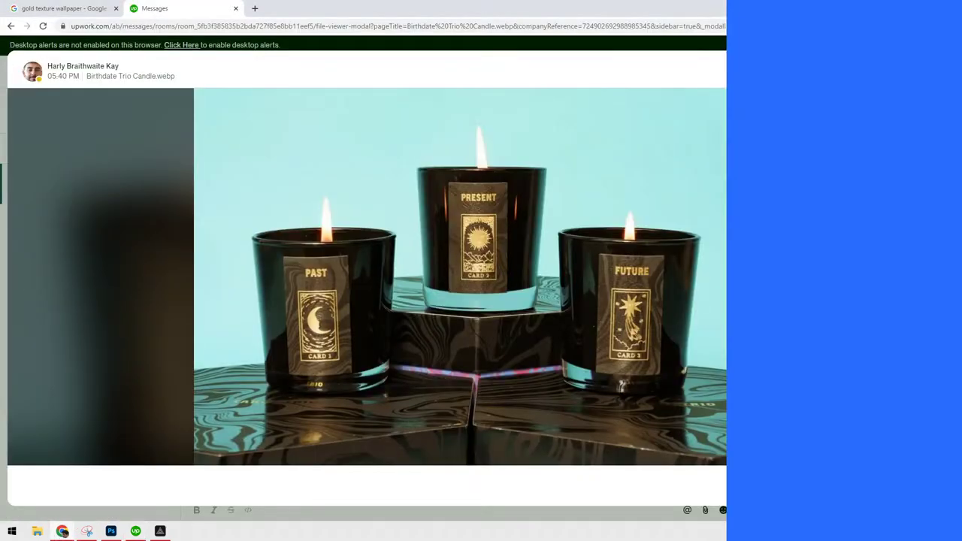
key(Escape)
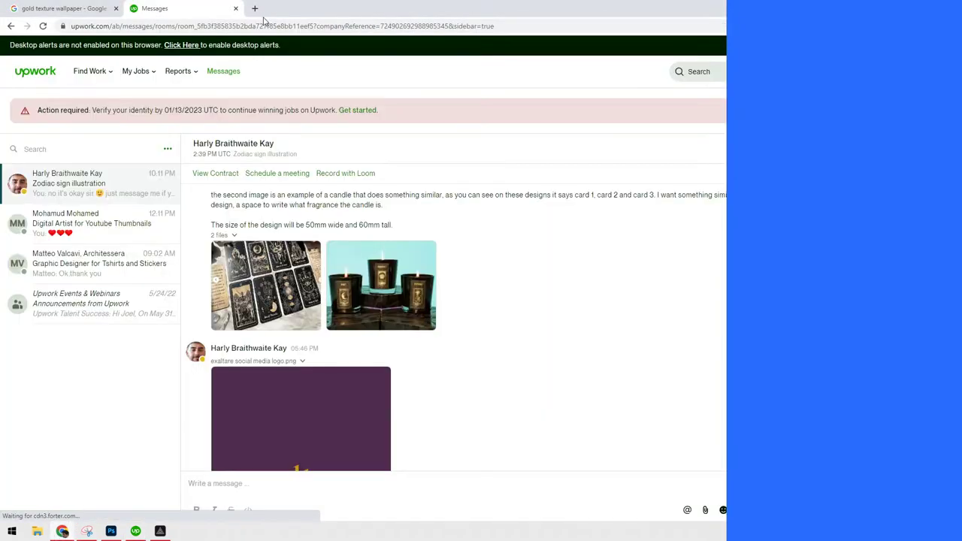
click(705, 510)
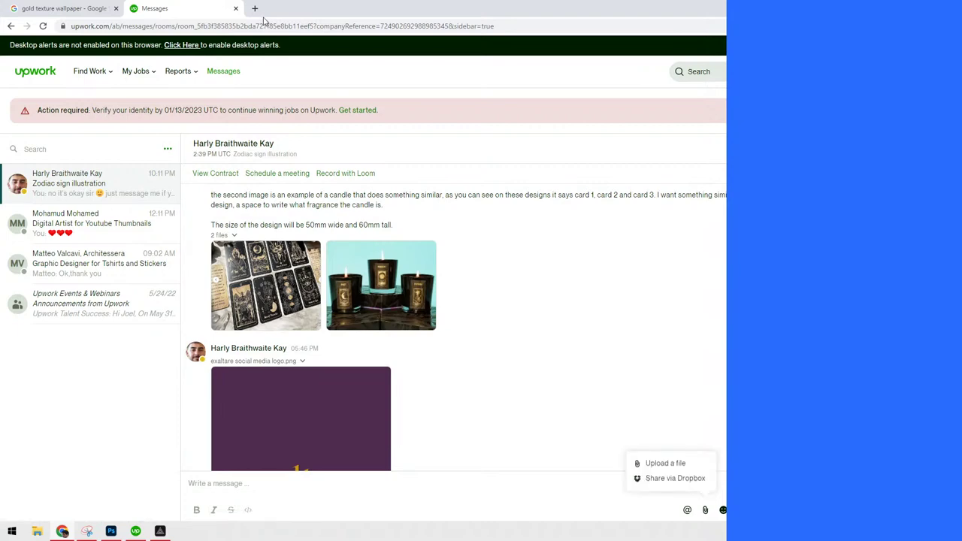
click(697, 463)
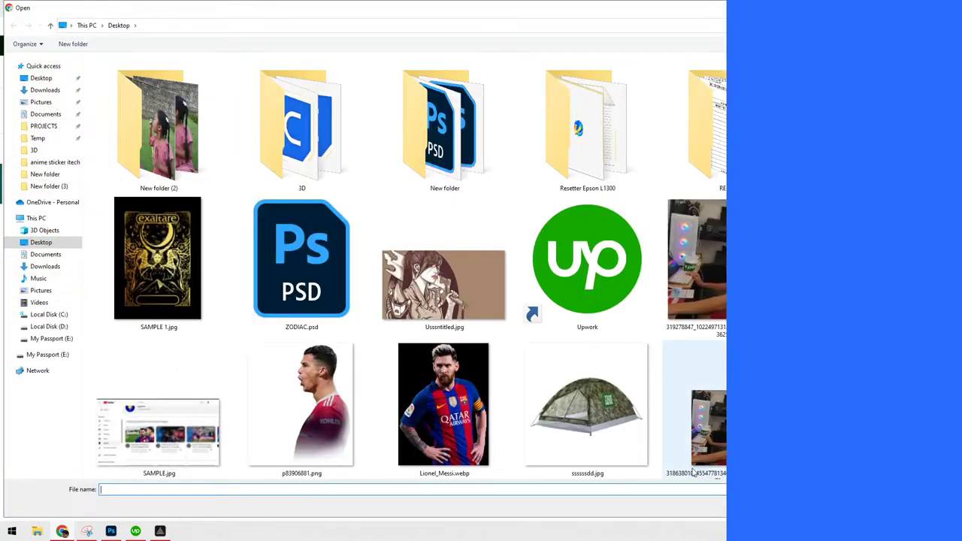
double_click(158, 259)
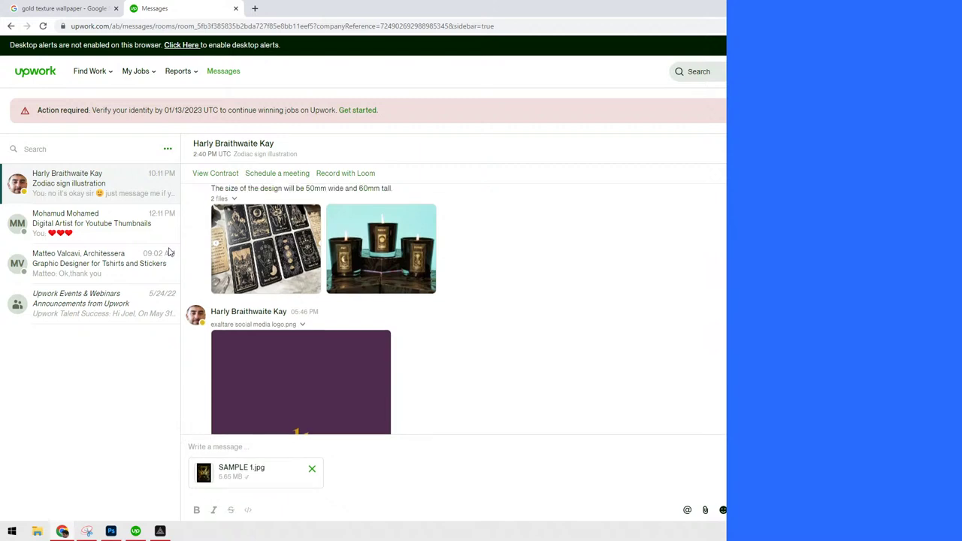
Write the message text "please check the adjustments sir then" to accompany the attached poster
text(PLEASE)
key(ctrl+a)
key(BackSpace)
text(please check the adjustments sir then)
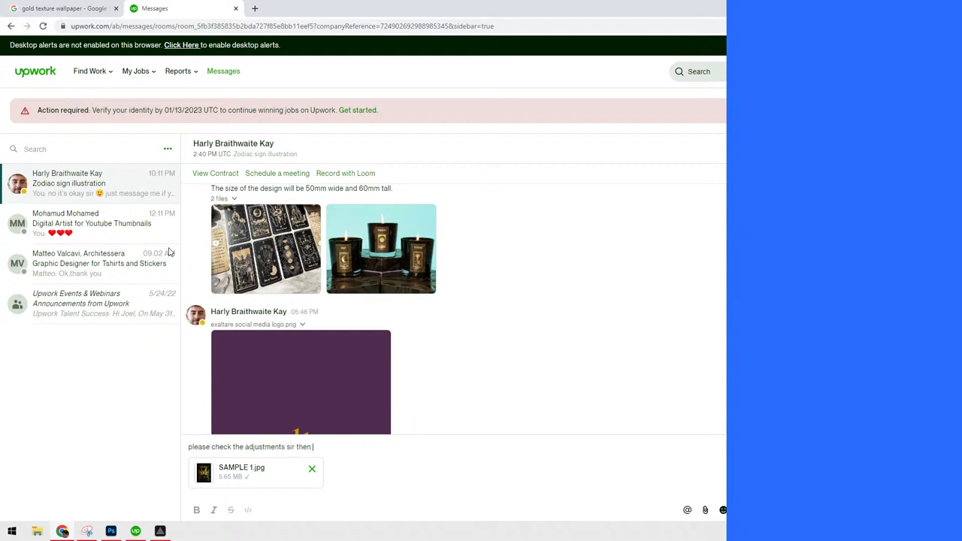
key(BackSpace)
key(BackSpace)
key(BackSpace)
key(BackSpace)
key(BackSpace)
text(and)
key(BackSpace)
key(BackSpace)
key(BackSpace)
text(then )
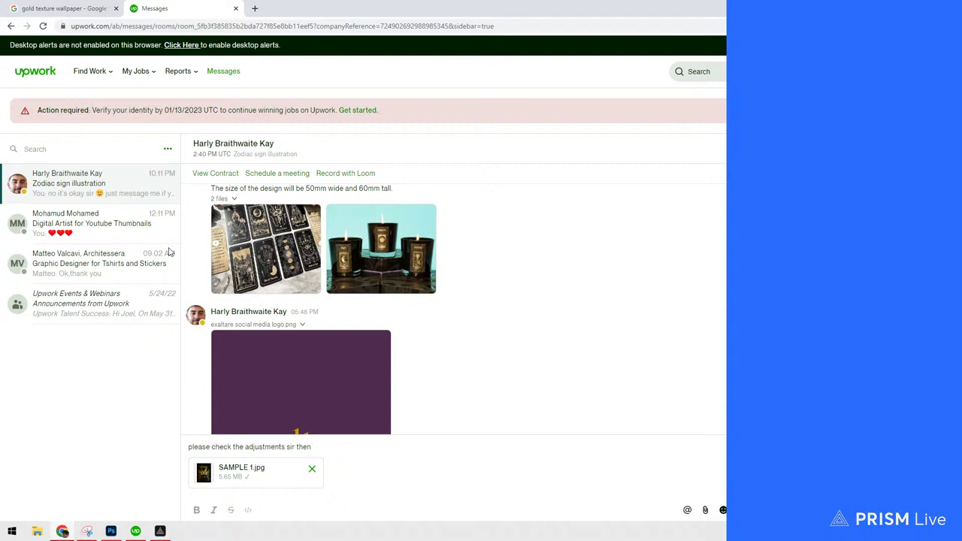
Continue the client message with "I will continue tomorrow"
text(I will continue)
text(t)
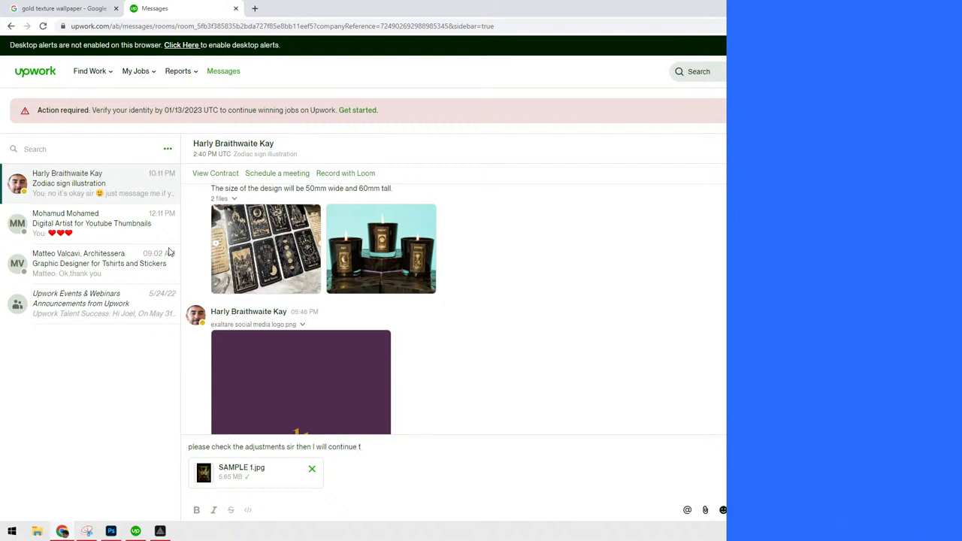
text(o)
key(BackSpace)
text(tomorrow)
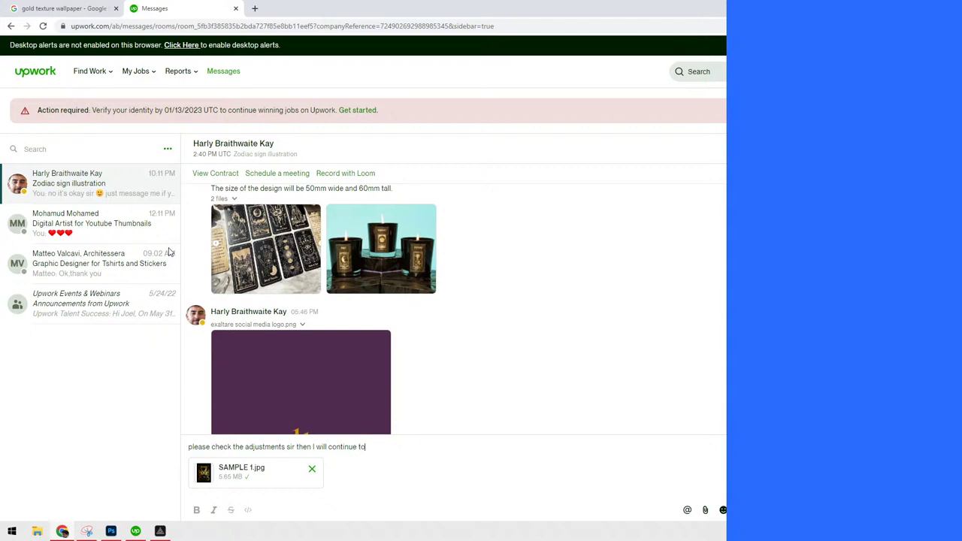